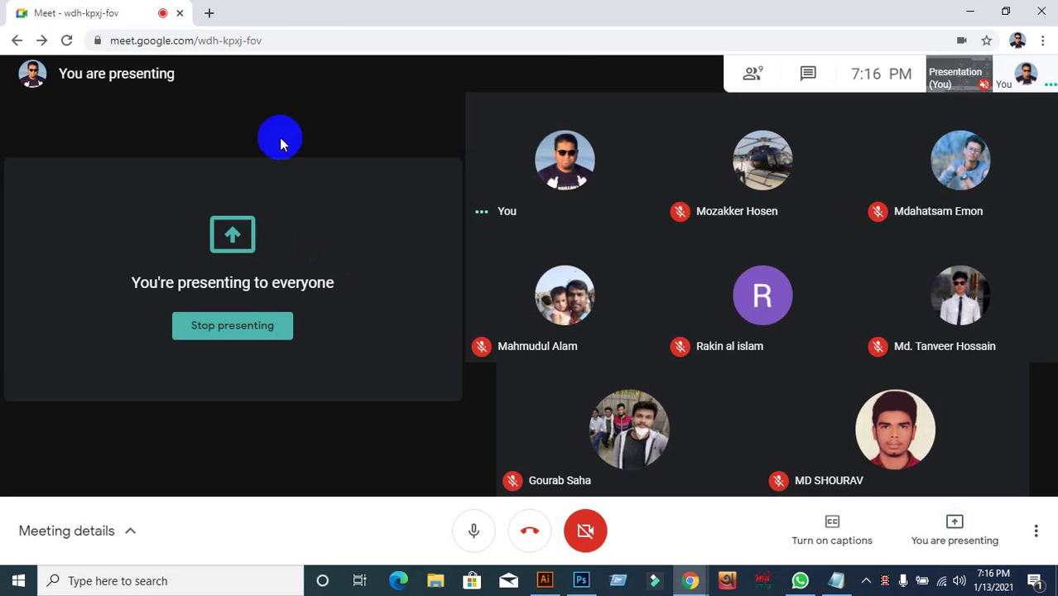
Open a new browser tab beside the Google Meet call.
{"action": "left_click", "coordinate": [212, 10]}
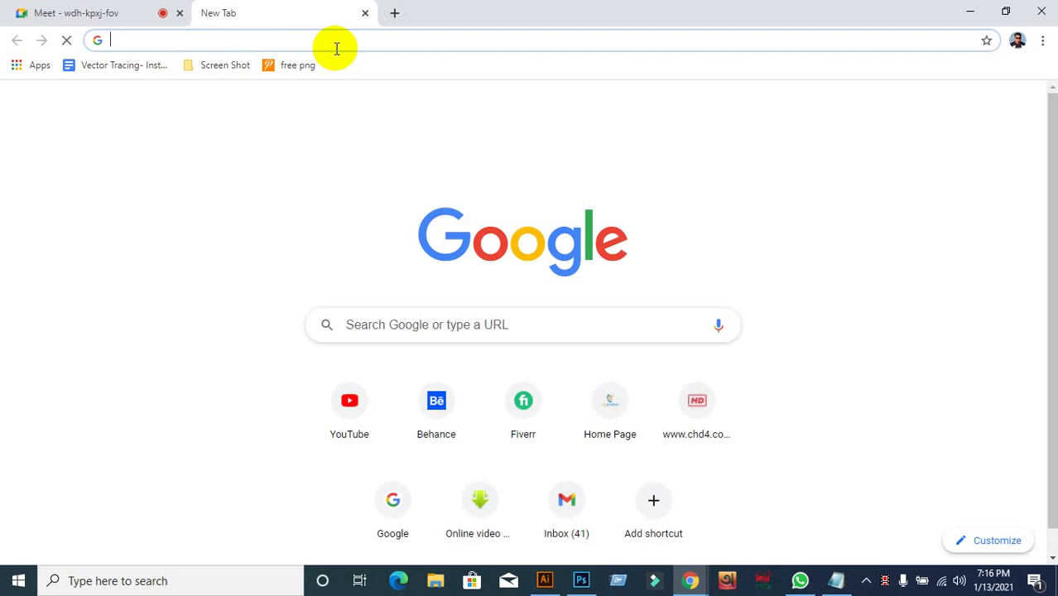
{"action": "type", "text": "bi"}
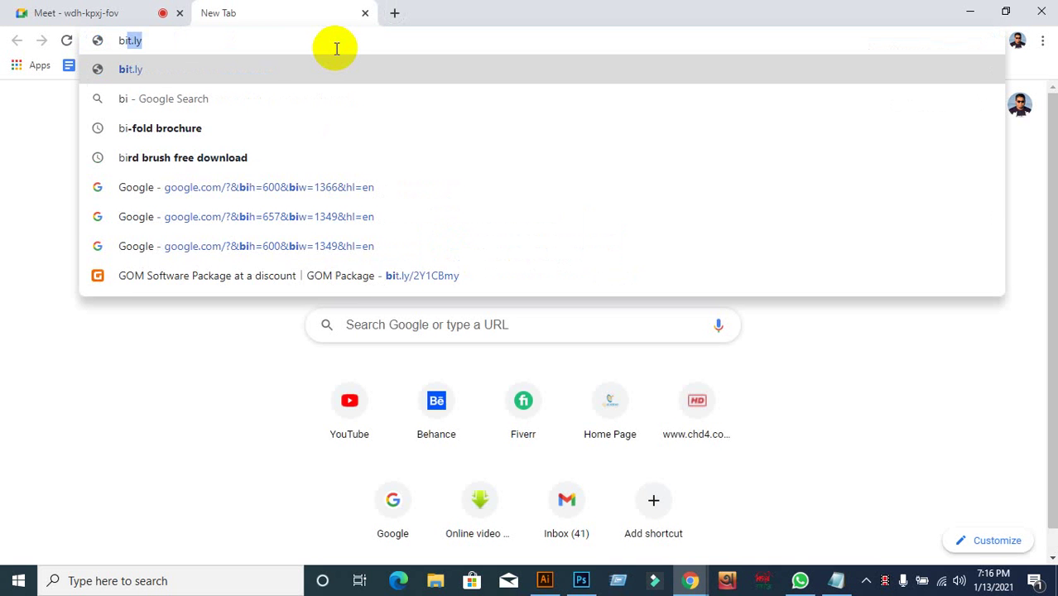
{"action": "type", "text": "-fi"}
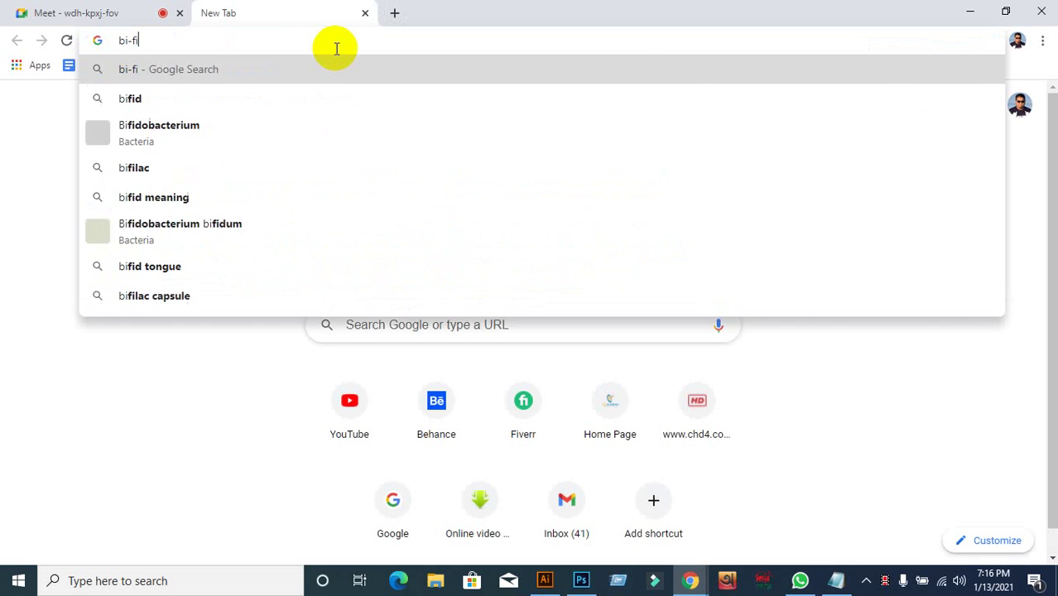
{"action": "key", "text": "BackSpace"}
{"action": "type", "text": "old"}
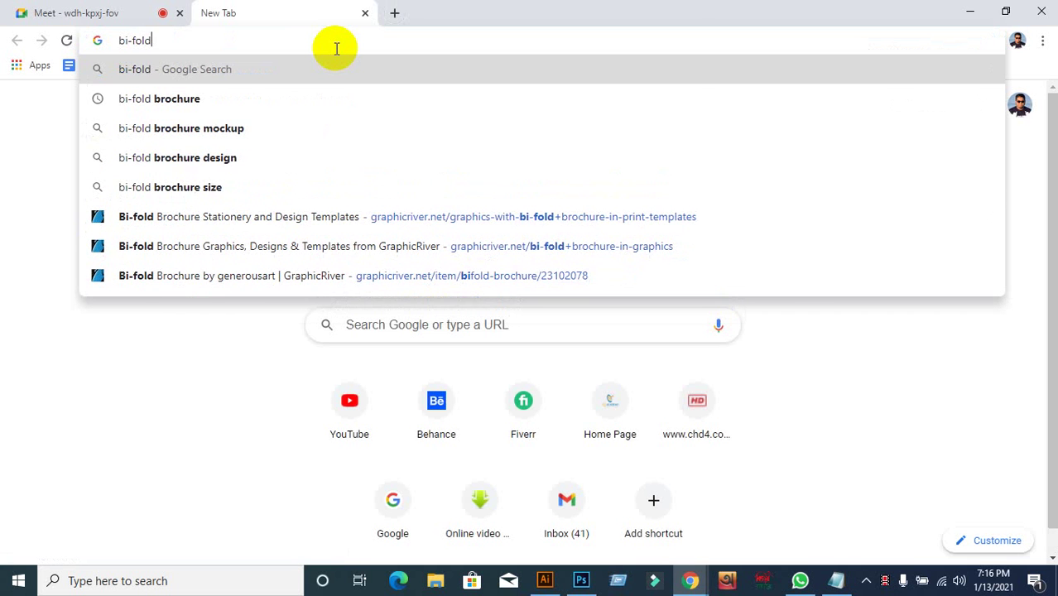
{"action": "key", "text": "BackSpace"}
{"action": "key", "text": "BackSpace"}
{"action": "key", "text": "BackSpace"}
{"action": "key", "text": "BackSpace"}
{"action": "key", "text": "BackSpace"}
{"action": "key", "text": "BackSpace"}
{"action": "key", "text": "BackSpace"}
{"action": "type", "text": "w"}
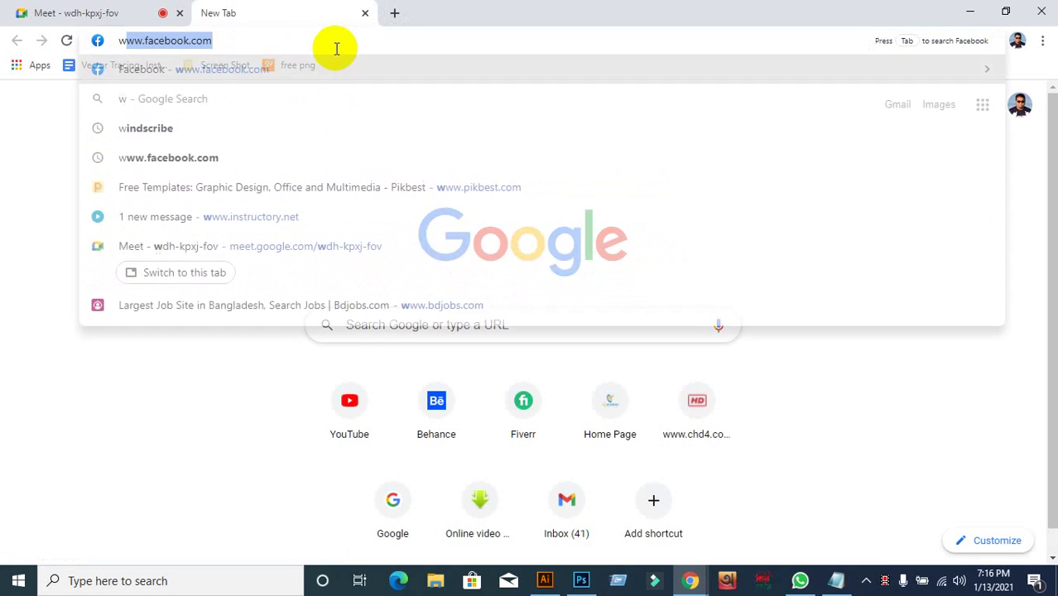
{"action": "type", "text": "ww.grap"}
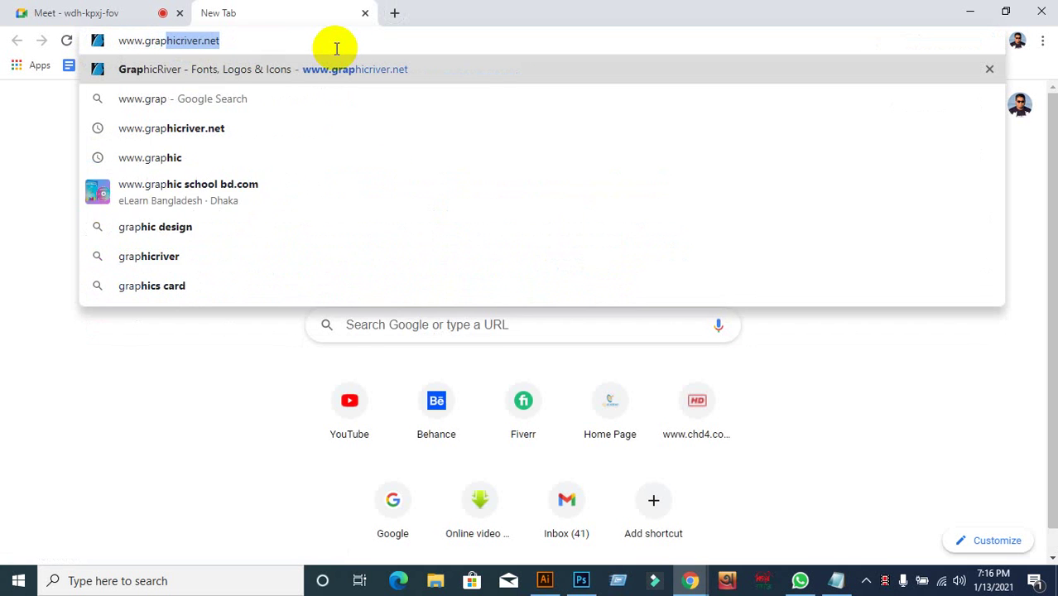
{"action": "key", "text": "Return"}
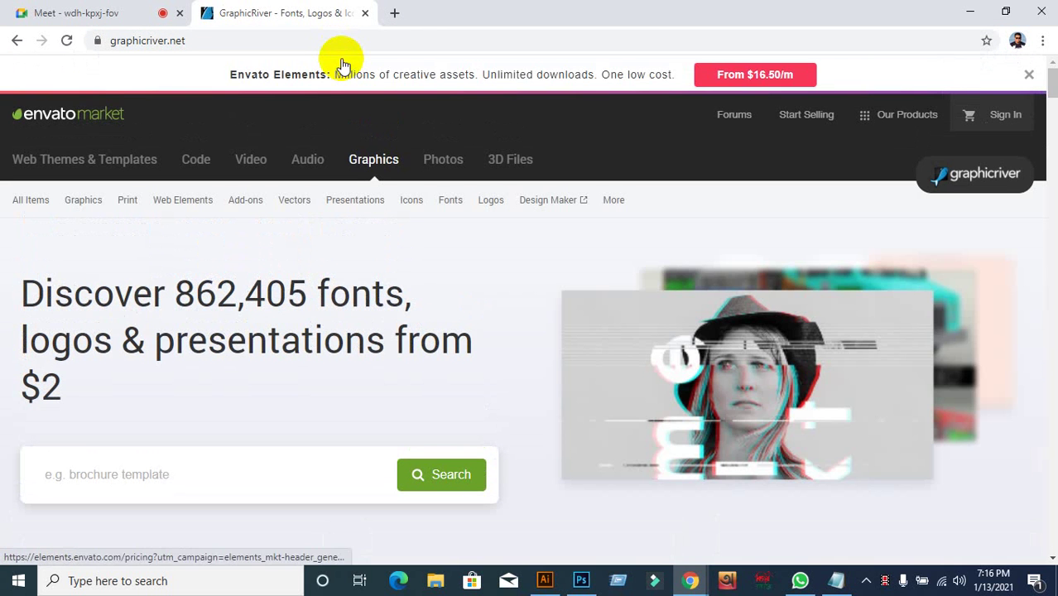
Open the Brochures category of the print templates and look over its filters and listed templates.
{"action": "left_click", "coordinate": [142, 472]}
{"action": "scroll", "coordinate": [308, 338], "scroll_direction": "down", "scroll_amount": 3}
{"action": "scroll", "coordinate": [305, 337], "scroll_direction": "up", "scroll_amount": 3}
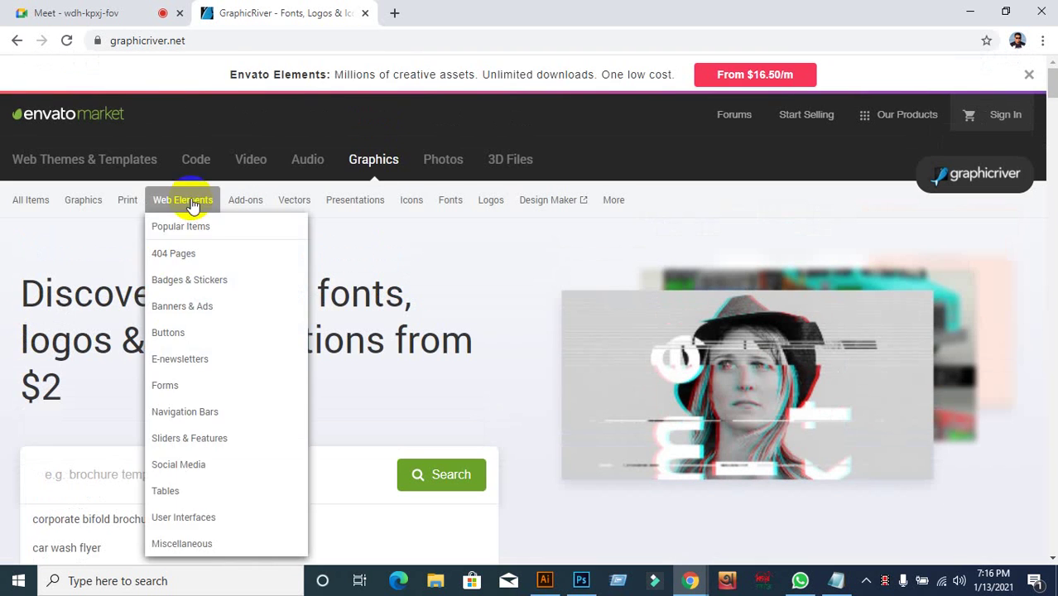
{"action": "mouse_move", "coordinate": [139, 204]}
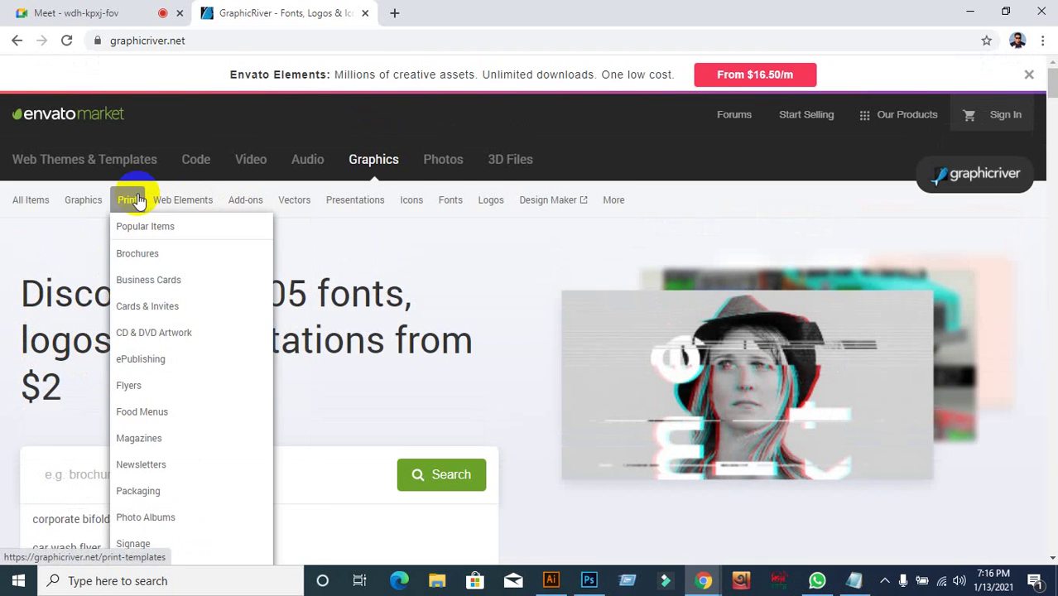
{"action": "left_click", "coordinate": [139, 256]}
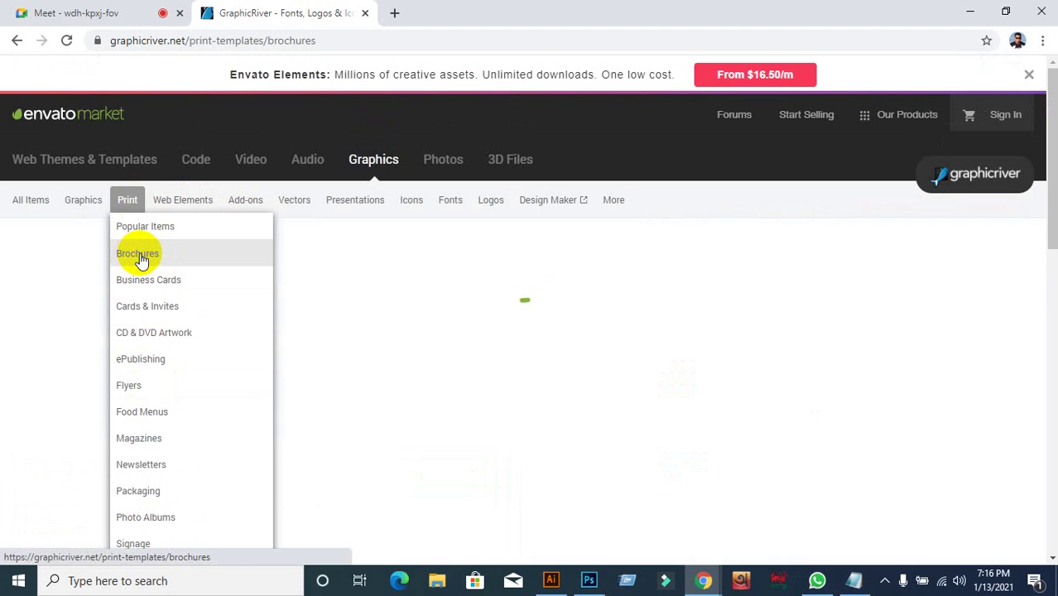
{"action": "scroll", "coordinate": [400, 354], "scroll_direction": "down", "scroll_amount": 2}
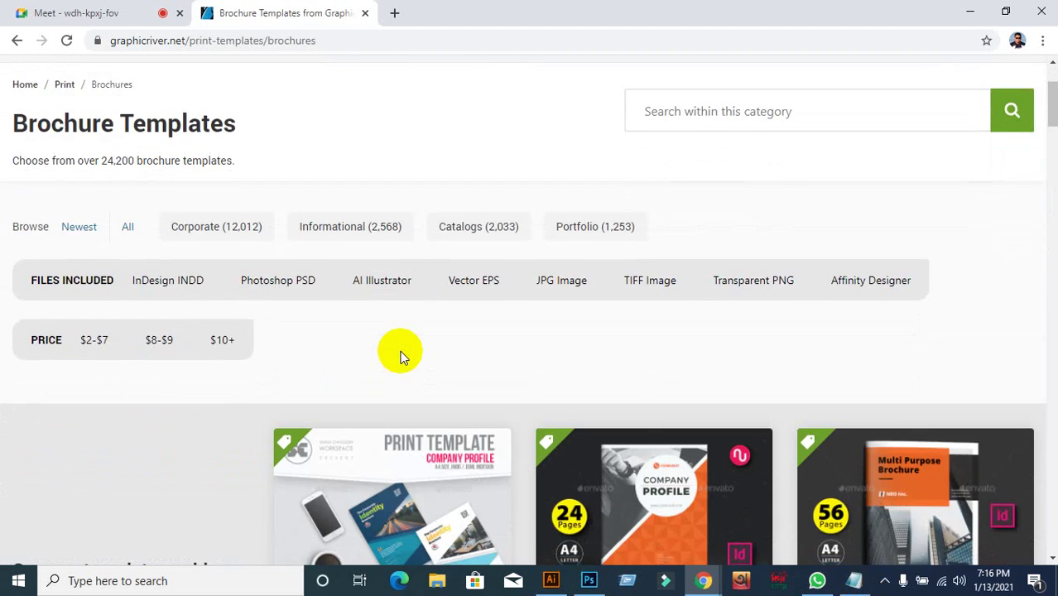
{"action": "scroll", "coordinate": [401, 354], "scroll_direction": "down", "scroll_amount": 3}
{"action": "scroll", "coordinate": [400, 351], "scroll_direction": "up", "scroll_amount": 3}
{"action": "scroll", "coordinate": [47, 123], "scroll_direction": "up", "scroll_amount": 2}
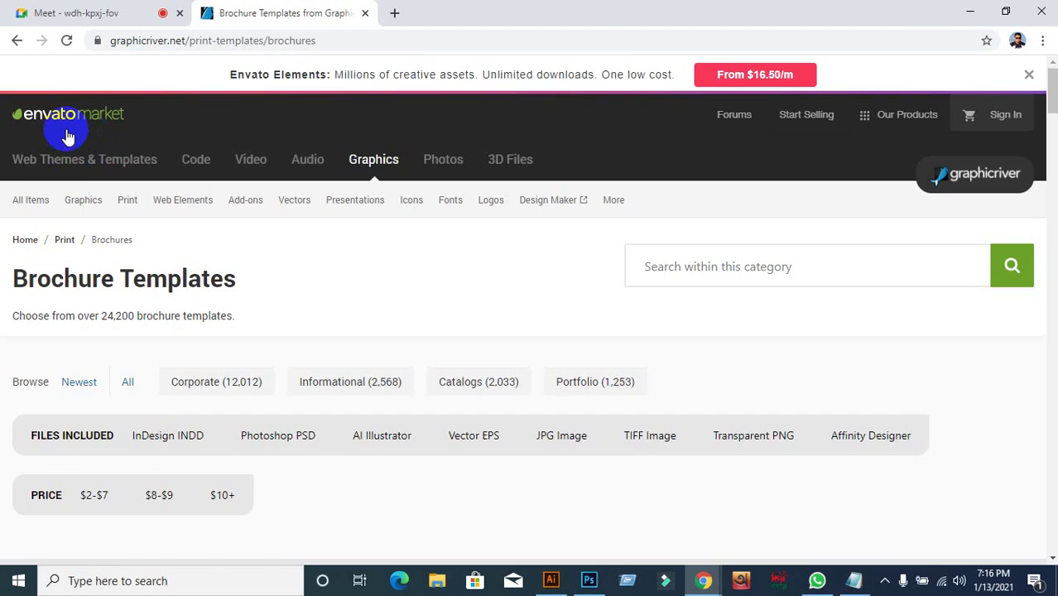
Return to the GraphicRiver home page and search for "bi-fold brochure" in Print.
{"action": "mouse_move", "coordinate": [127, 161]}
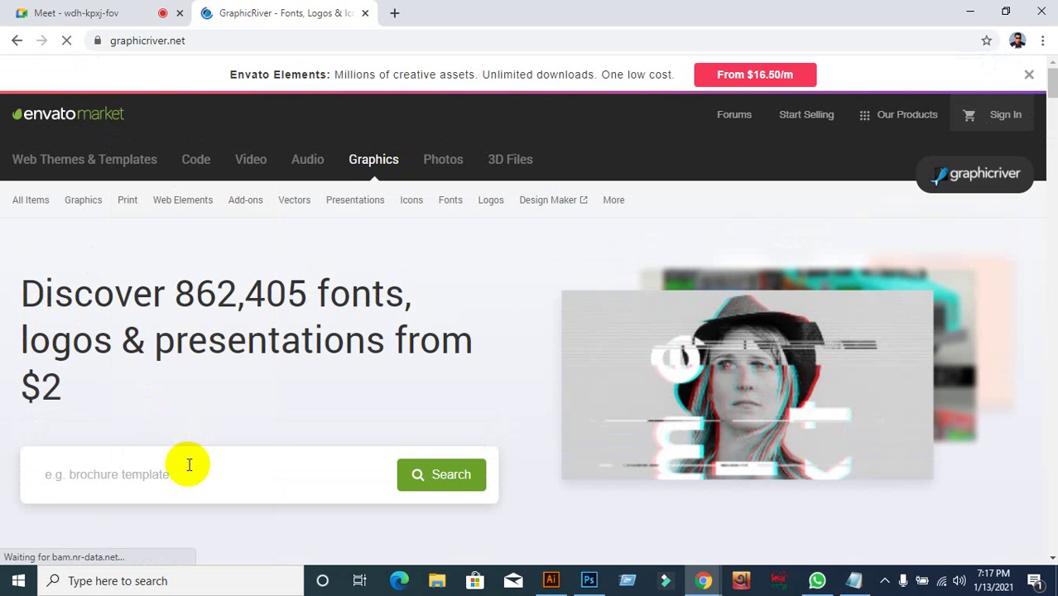
{"action": "left_click", "coordinate": [189, 464]}
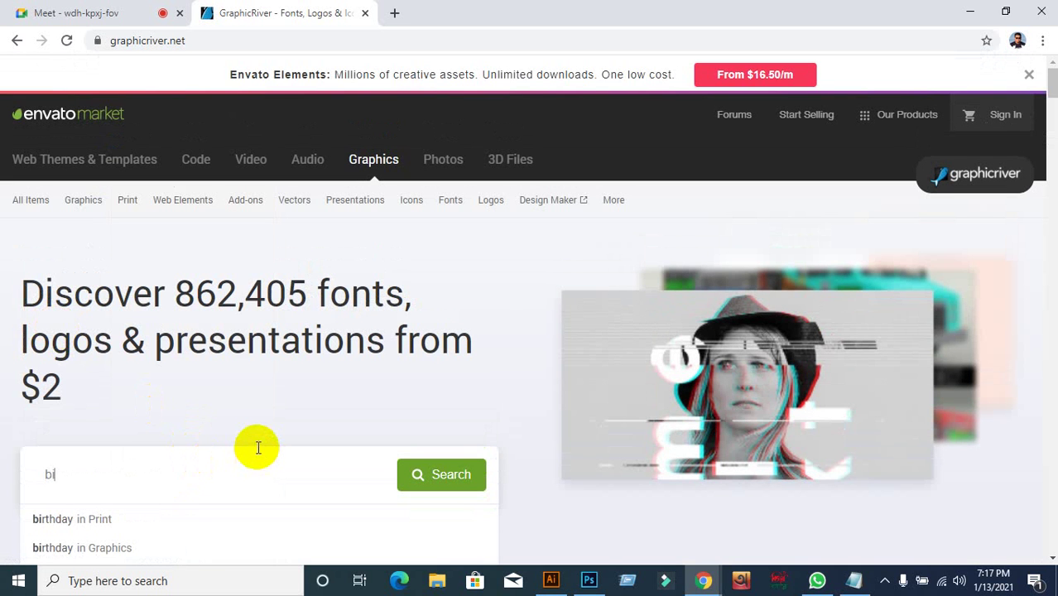
{"action": "type", "text": "bi-"}
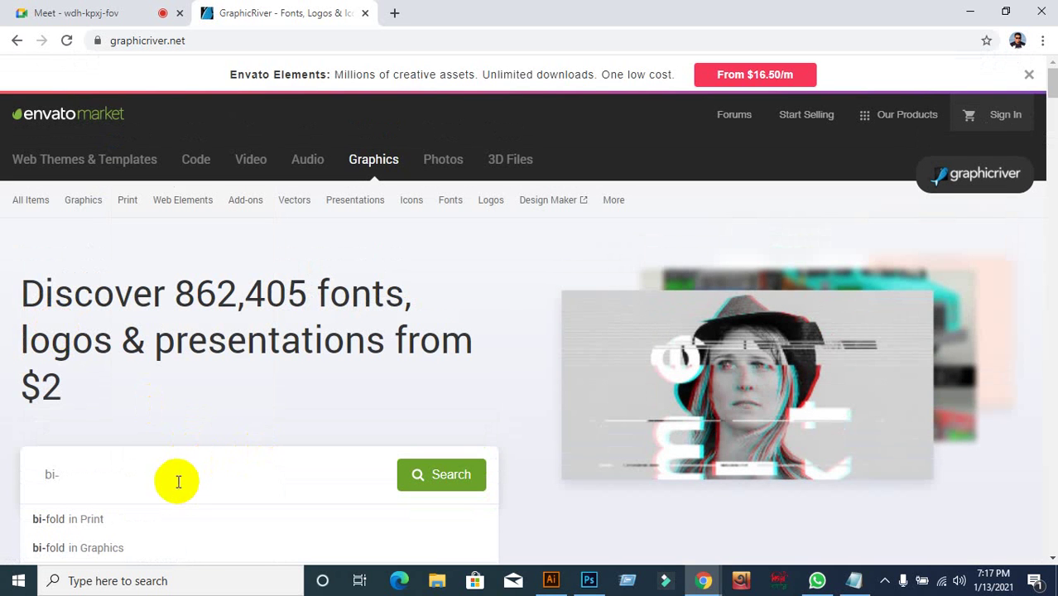
{"action": "scroll", "coordinate": [203, 475], "scroll_direction": "down", "scroll_amount": 1}
{"action": "type", "text": "fol"}
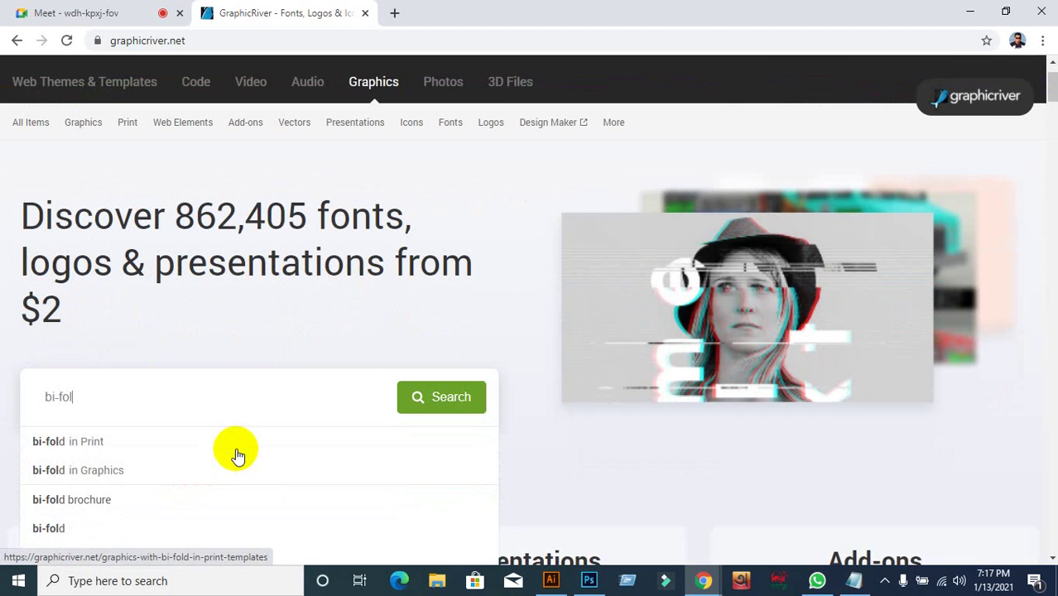
{"action": "type", "text": "d v"}
{"action": "key", "text": "BackSpace"}
{"action": "type", "text": "brochure"}
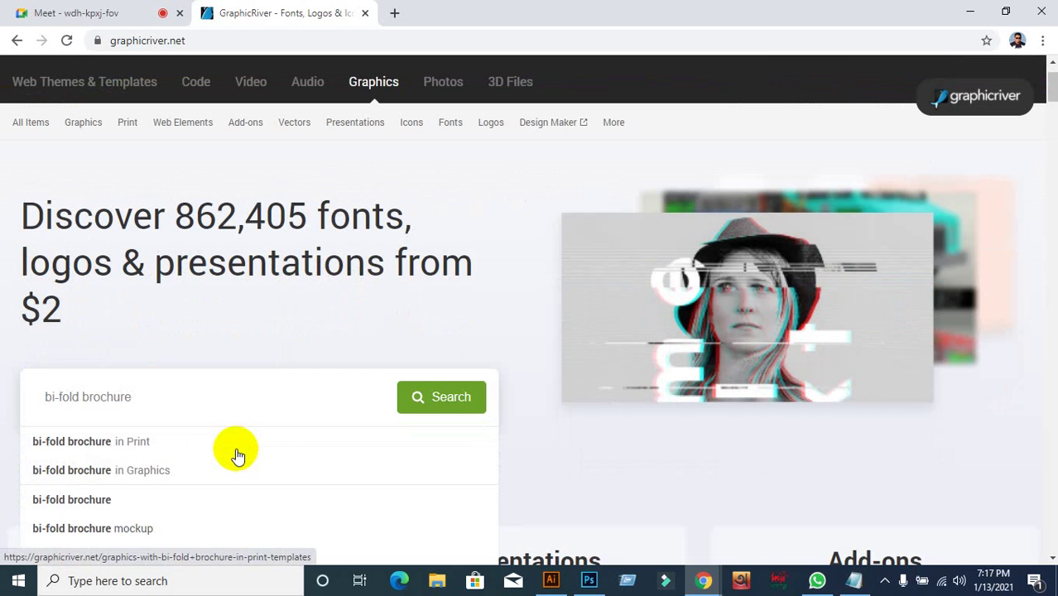
{"action": "left_click", "coordinate": [97, 442]}
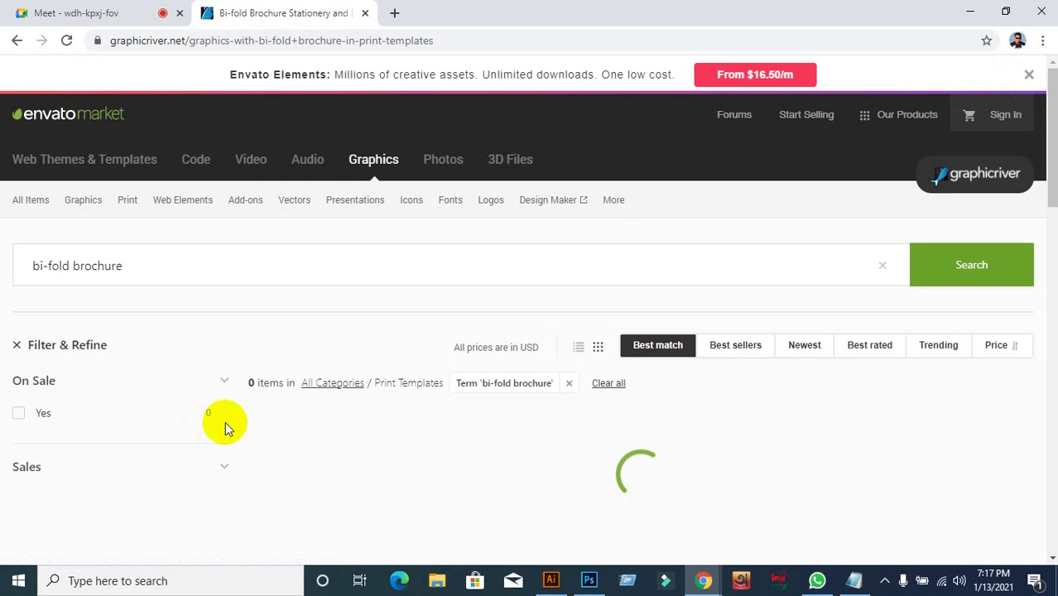
Look through the bi-fold brochure results and check the Google Meet call before returning to them.
{"action": "scroll", "coordinate": [227, 425], "scroll_direction": "down", "scroll_amount": 5}
{"action": "scroll", "coordinate": [229, 428], "scroll_direction": "down", "scroll_amount": 5}
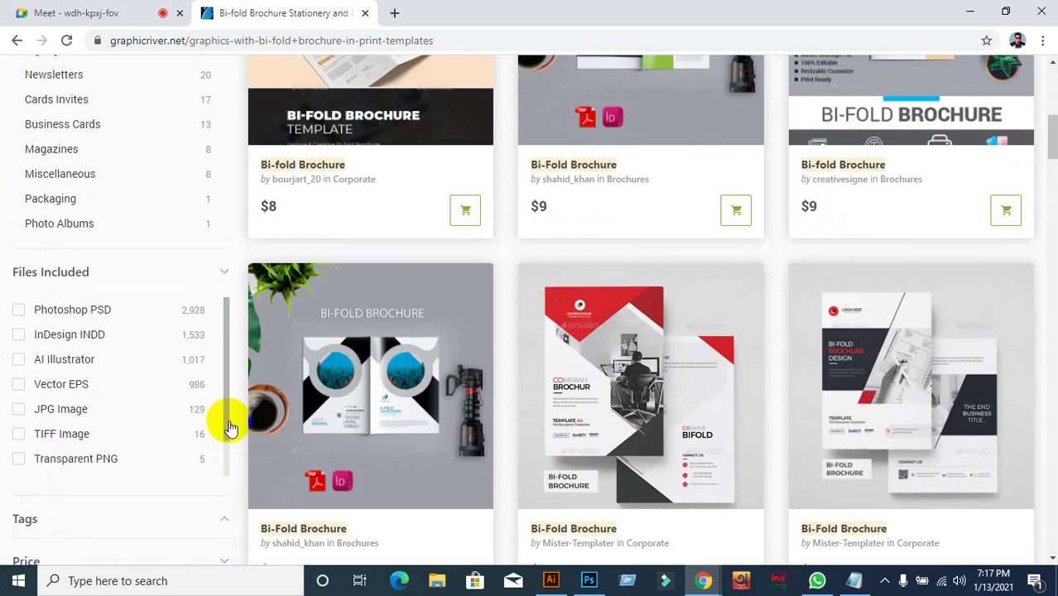
{"action": "scroll", "coordinate": [231, 426], "scroll_direction": "down", "scroll_amount": 1}
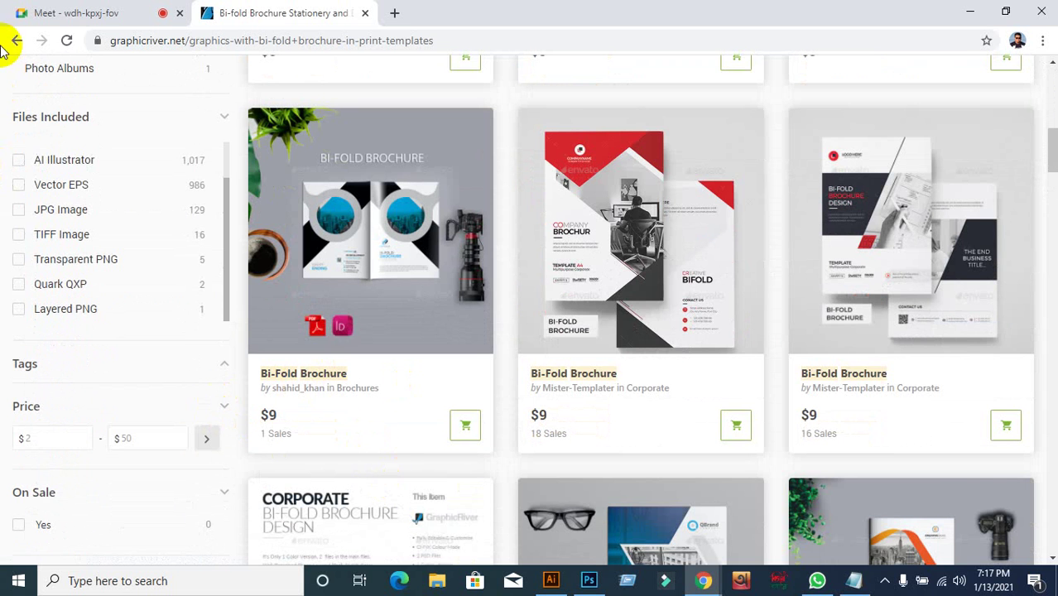
{"action": "left_click", "coordinate": [71, 10]}
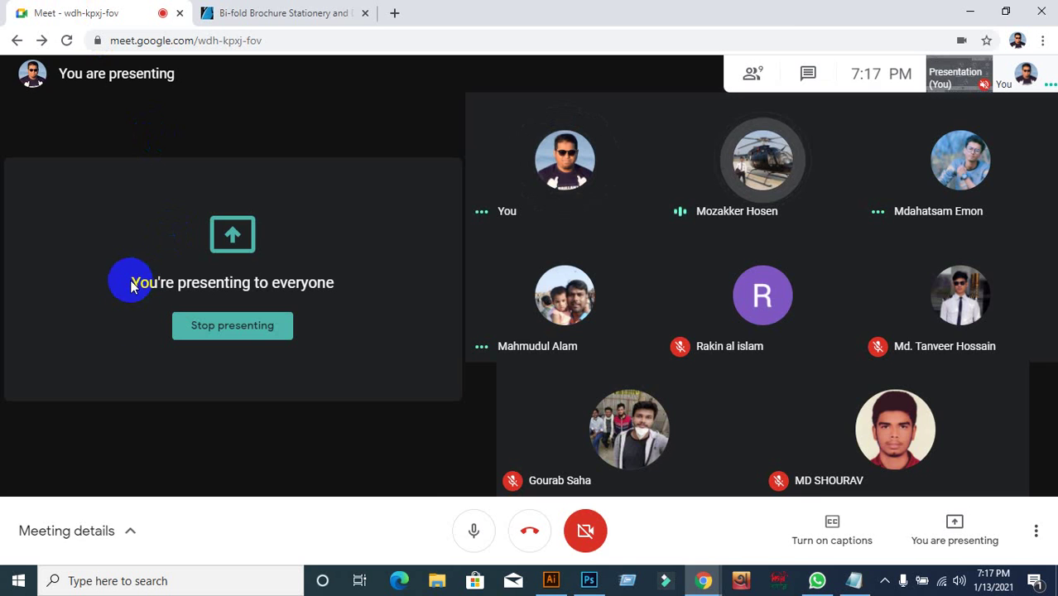
{"action": "left_click", "coordinate": [309, 13]}
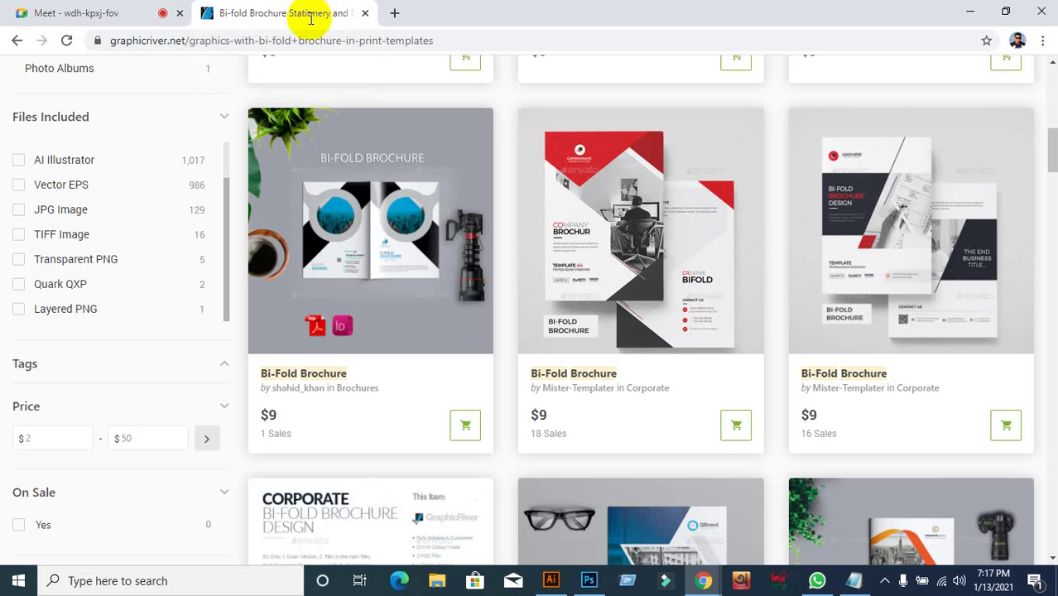
Open the bi-fold brochure with two round blue city images and examine its cover, inside spread and item details.
{"action": "scroll", "coordinate": [372, 228], "scroll_direction": "down", "scroll_amount": 3}
{"action": "scroll", "coordinate": [373, 228], "scroll_direction": "down", "scroll_amount": 2}
{"action": "scroll", "coordinate": [369, 221], "scroll_direction": "up", "scroll_amount": 5}
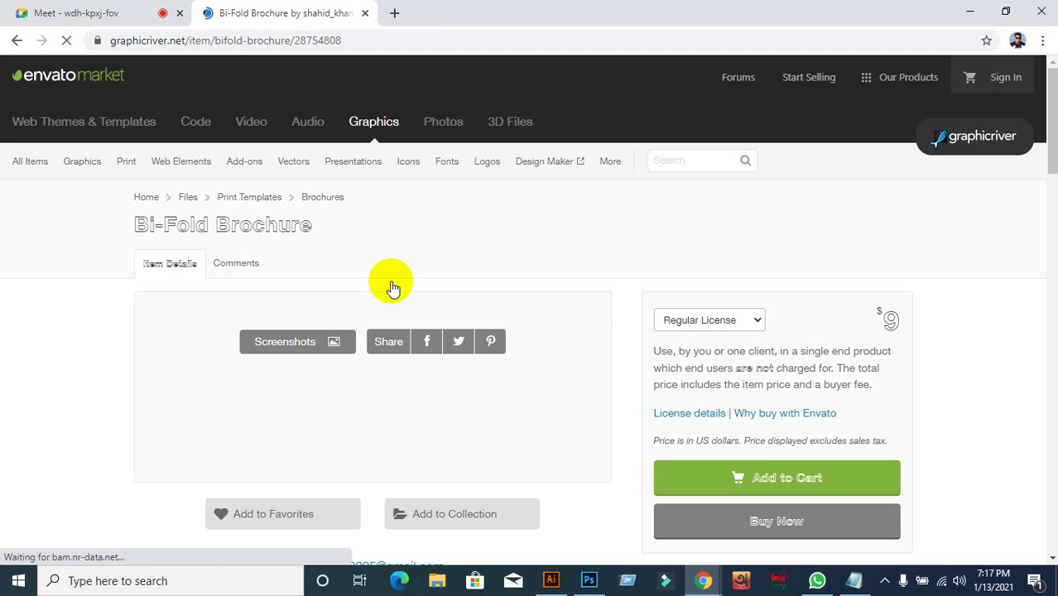
{"action": "scroll", "coordinate": [346, 296], "scroll_direction": "down", "scroll_amount": 6}
{"action": "scroll", "coordinate": [225, 307], "scroll_direction": "down", "scroll_amount": 2}
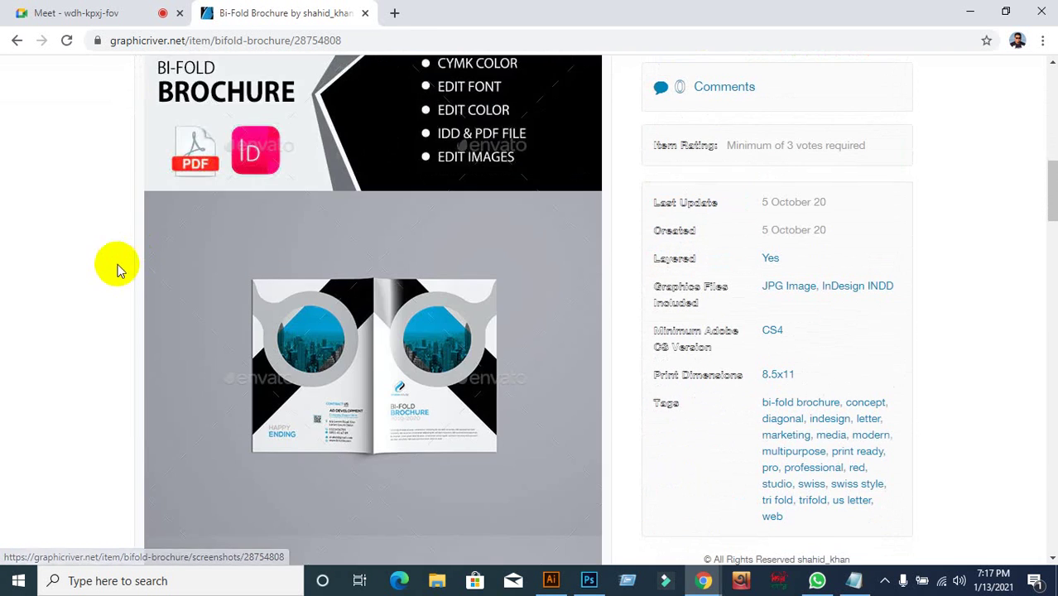
{"action": "scroll", "coordinate": [117, 268], "scroll_direction": "up", "scroll_amount": 1}
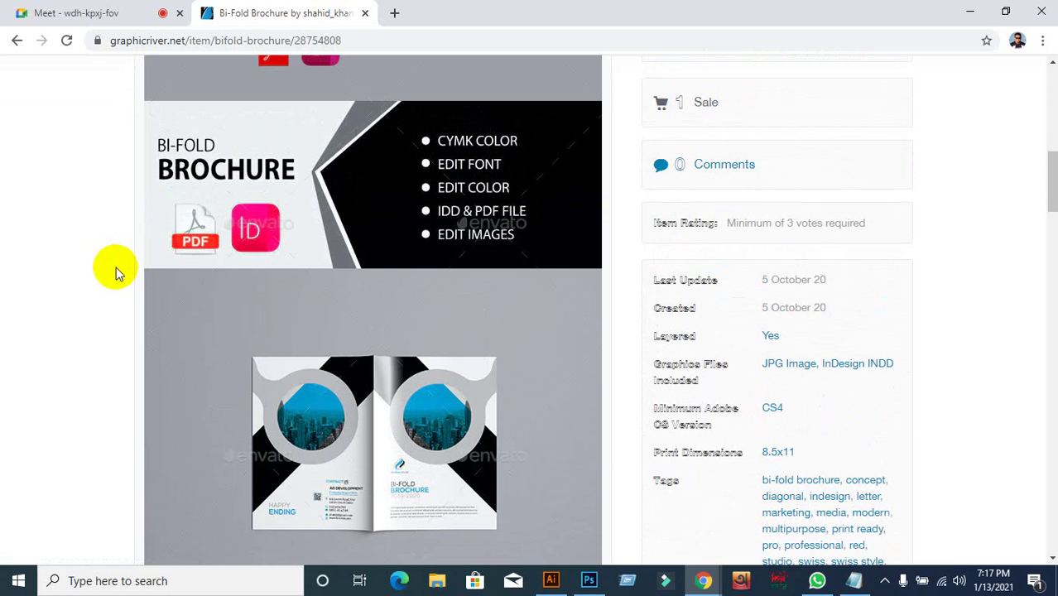
{"action": "scroll", "coordinate": [121, 266], "scroll_direction": "down", "scroll_amount": 11}
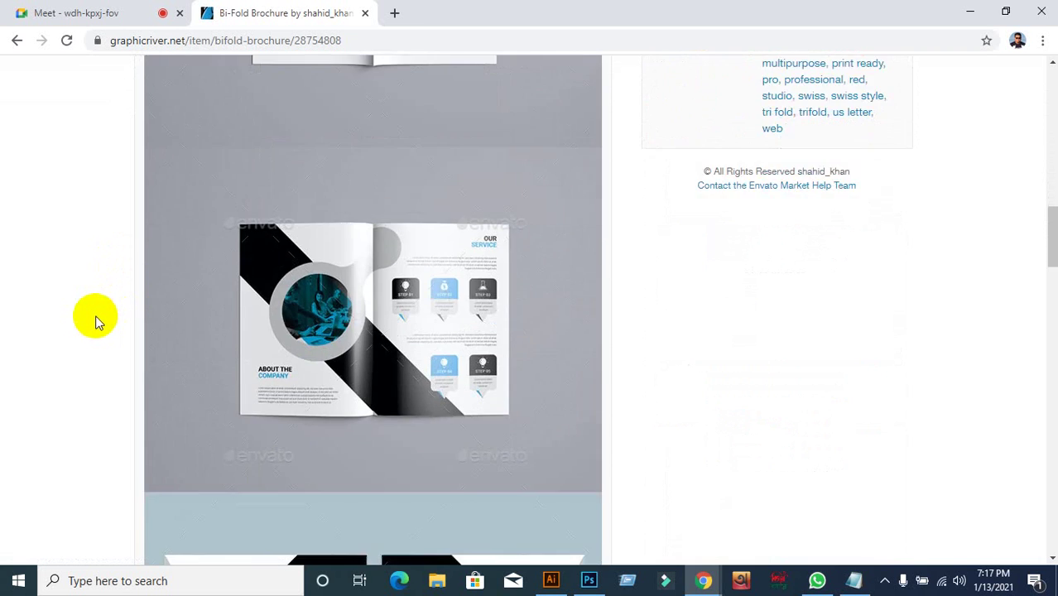
{"action": "scroll", "coordinate": [95, 330], "scroll_direction": "down", "scroll_amount": 10}
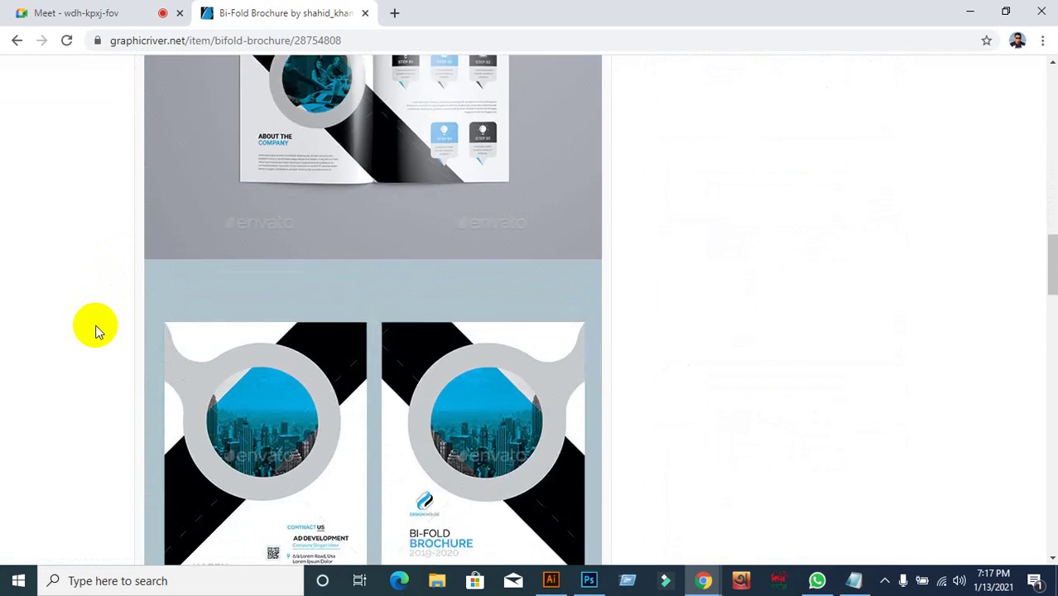
{"action": "scroll", "coordinate": [95, 329], "scroll_direction": "up", "scroll_amount": 6}
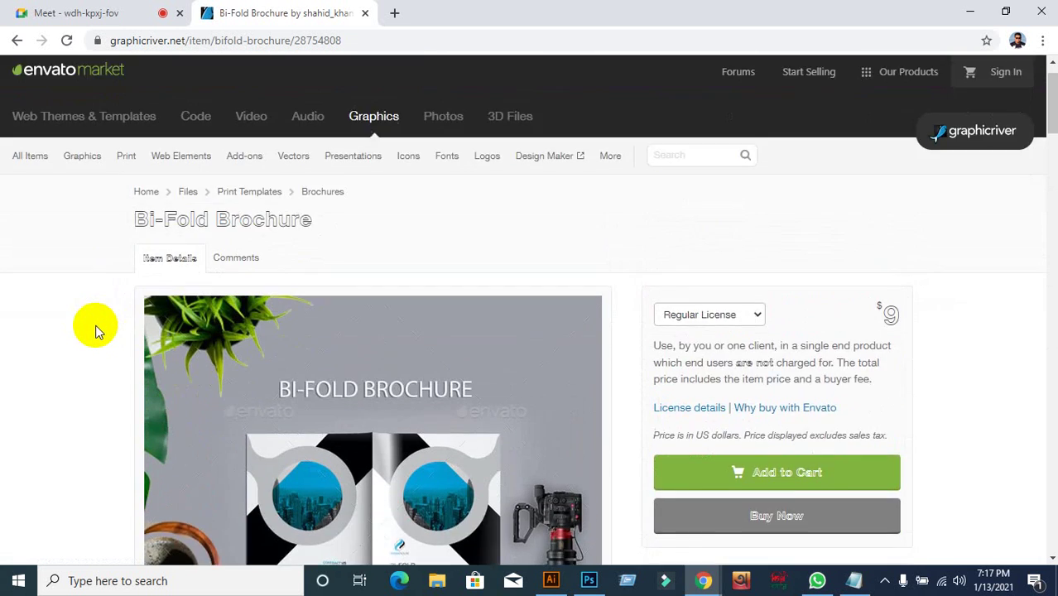
{"action": "scroll", "coordinate": [95, 330], "scroll_direction": "down", "scroll_amount": 2}
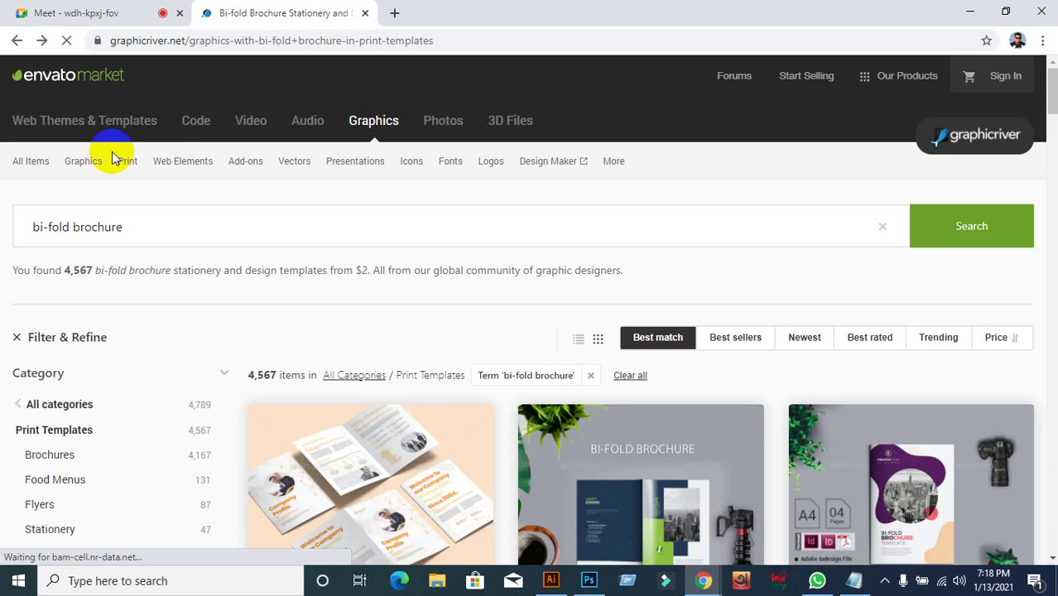
Go back to the search results, open the blue QBrand bi-fold brochure and examine its inside spread and cover previews.
{"action": "scroll", "coordinate": [406, 211], "scroll_direction": "down", "scroll_amount": 5}
{"action": "scroll", "coordinate": [411, 217], "scroll_direction": "down", "scroll_amount": 10}
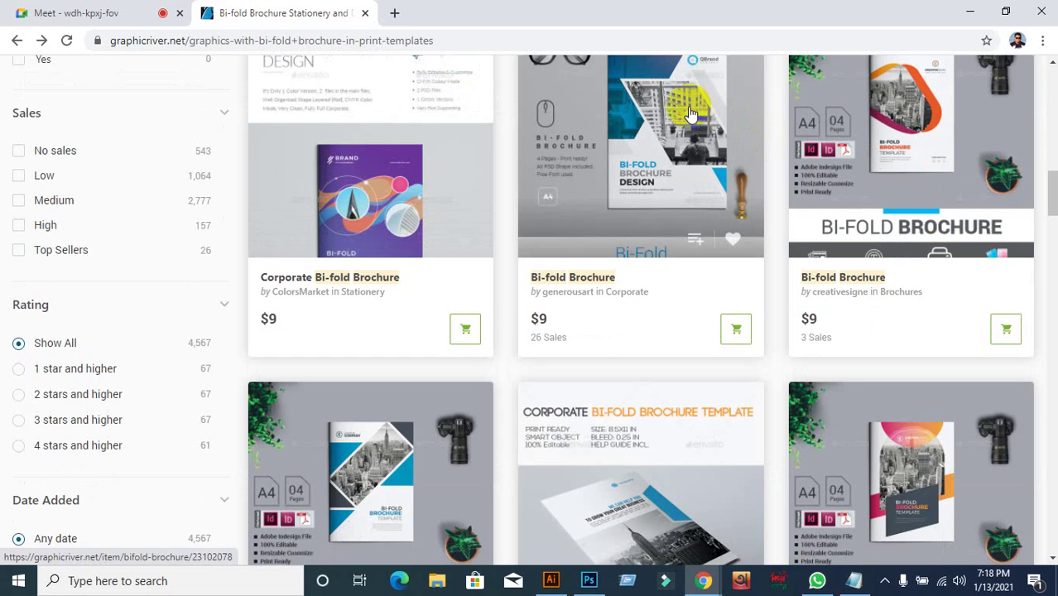
{"action": "left_click", "coordinate": [585, 157]}
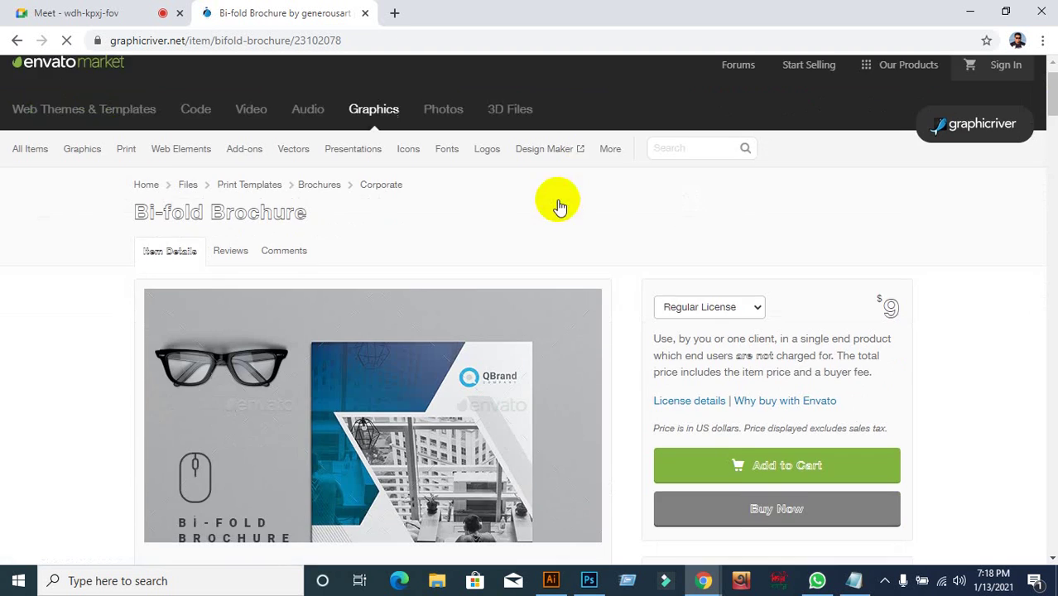
{"action": "scroll", "coordinate": [199, 253], "scroll_direction": "down", "scroll_amount": 20}
{"action": "scroll", "coordinate": [86, 258], "scroll_direction": "down", "scroll_amount": 7}
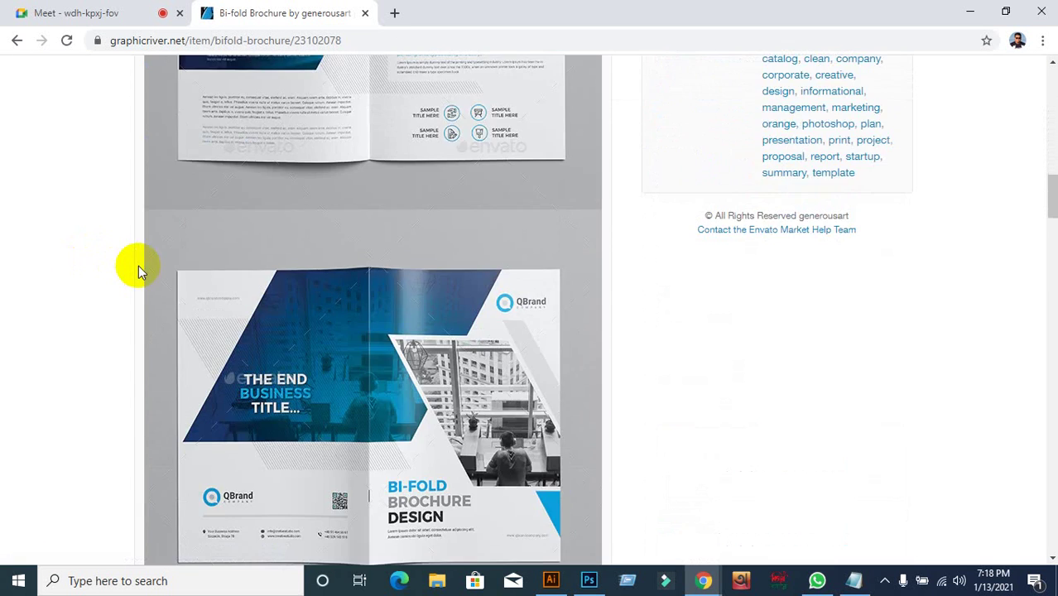
{"action": "scroll", "coordinate": [138, 265], "scroll_direction": "up", "scroll_amount": 4}
{"action": "scroll", "coordinate": [138, 265], "scroll_direction": "up", "scroll_amount": 3}
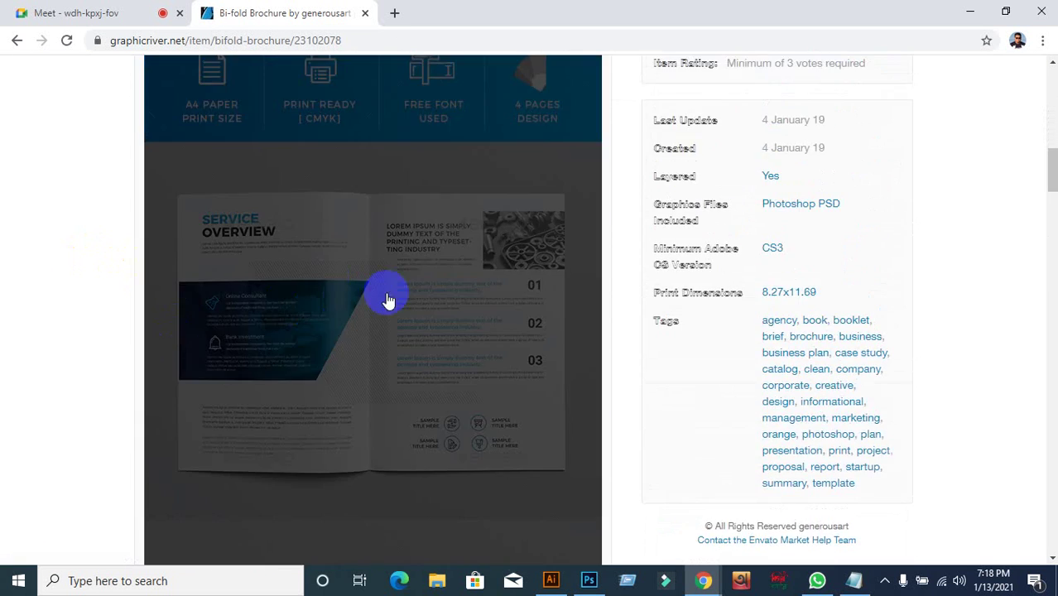
{"action": "scroll", "coordinate": [16, 325], "scroll_direction": "up", "scroll_amount": 3}
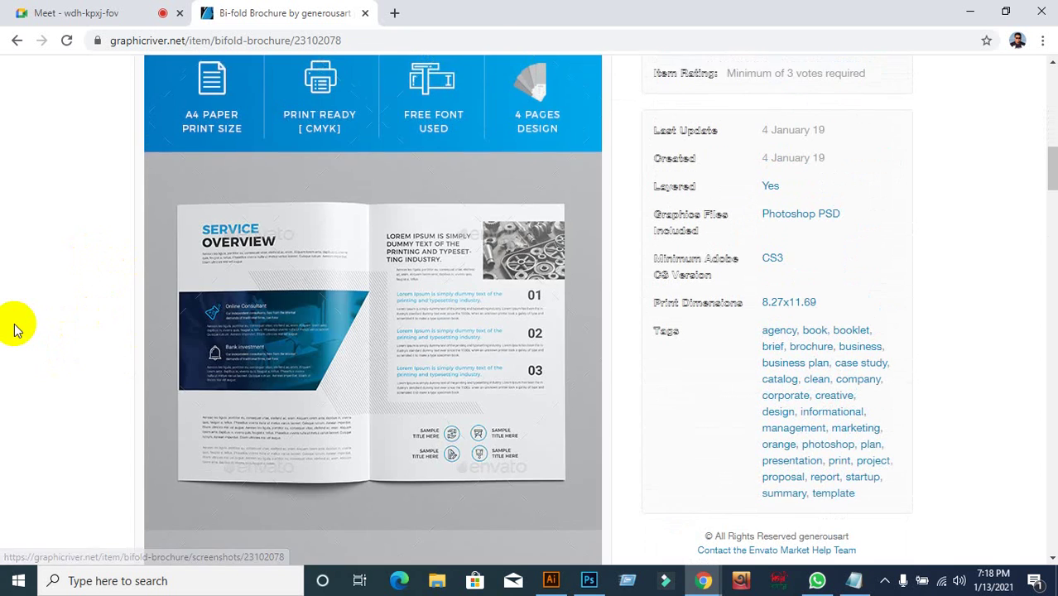
{"action": "scroll", "coordinate": [27, 323], "scroll_direction": "down", "scroll_amount": 2}
{"action": "scroll", "coordinate": [38, 323], "scroll_direction": "down", "scroll_amount": 15}
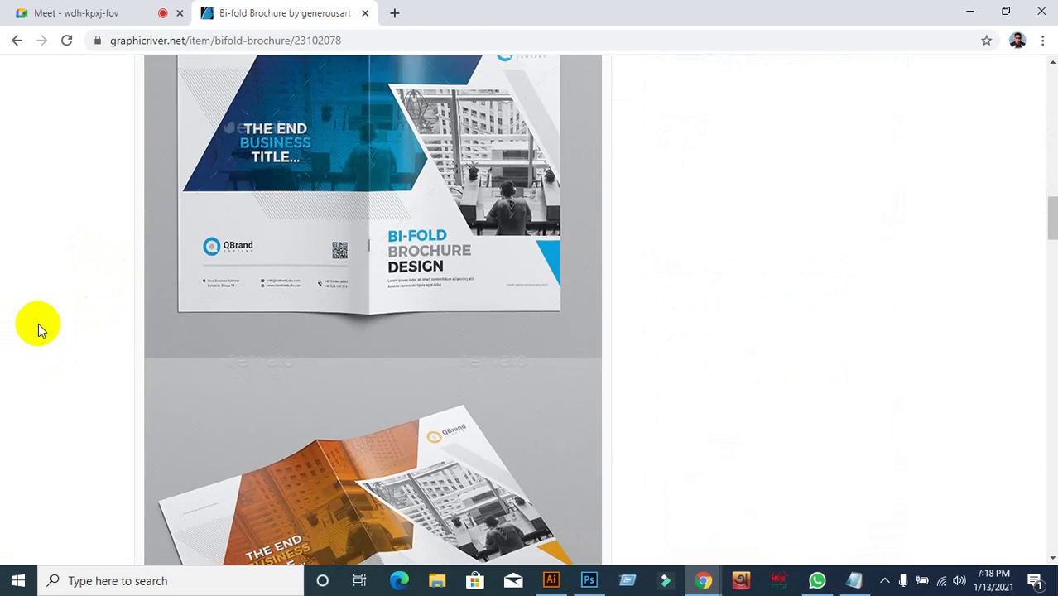
Examine the orange inside spread and red cover previews, opening and closing the enlarged screenshot viewer.
{"action": "scroll", "coordinate": [38, 323], "scroll_direction": "up", "scroll_amount": 4}
{"action": "scroll", "coordinate": [40, 323], "scroll_direction": "down", "scroll_amount": 7}
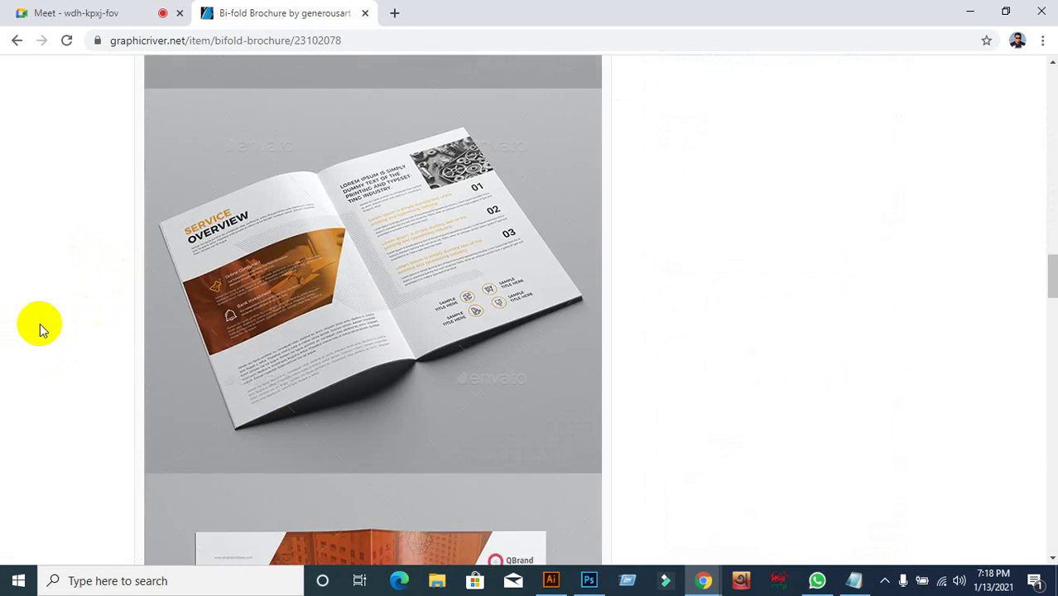
{"action": "scroll", "coordinate": [40, 330], "scroll_direction": "down", "scroll_amount": 1}
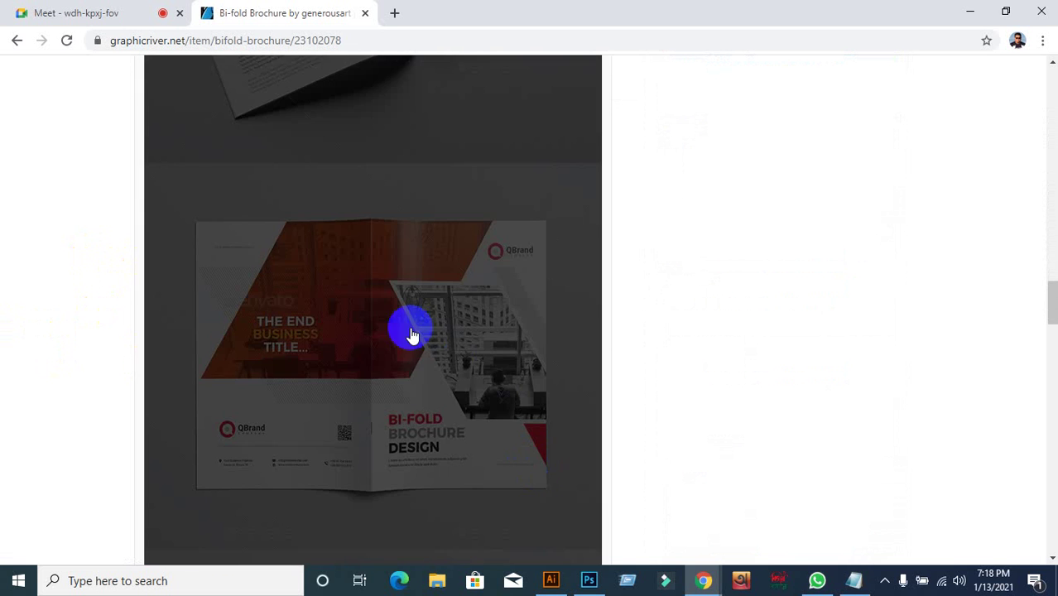
{"action": "scroll", "coordinate": [348, 367], "scroll_direction": "up", "scroll_amount": 4}
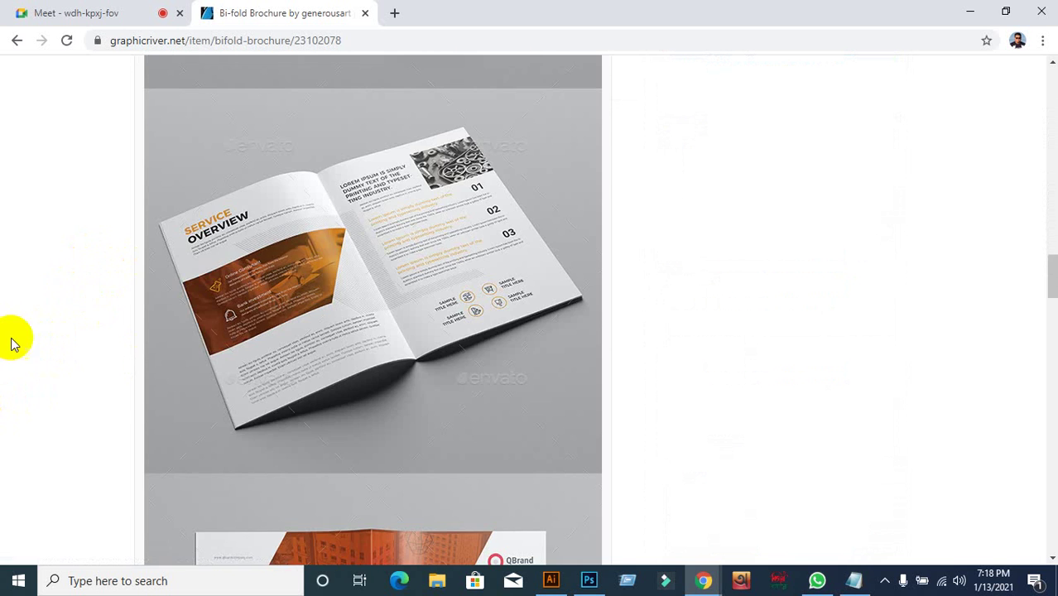
{"action": "left_click", "coordinate": [418, 291]}
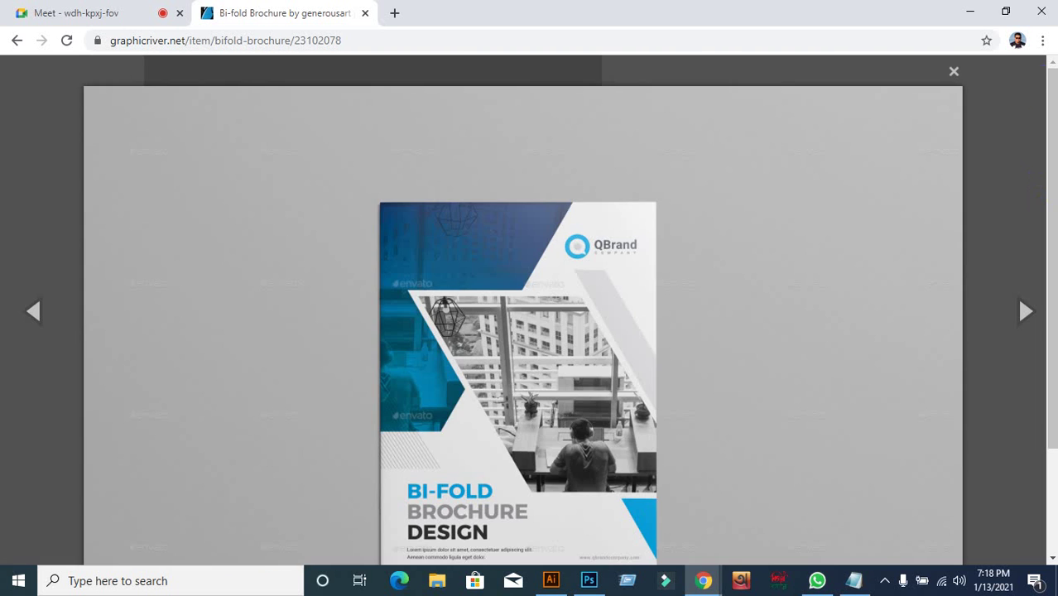
{"action": "left_click", "coordinate": [956, 66]}
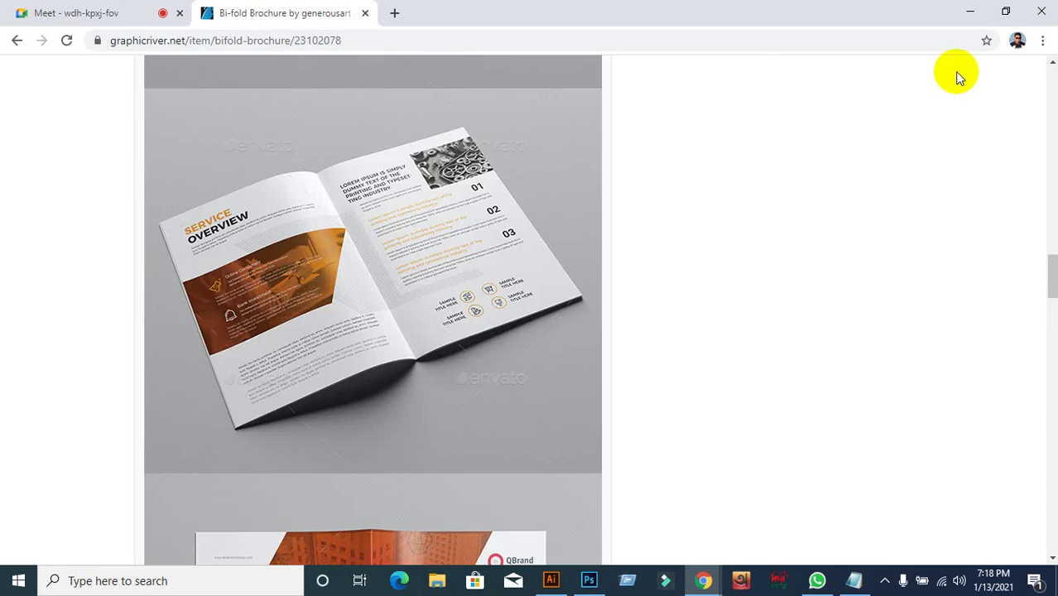
Compare the orange Service Overview inside spread with the red front and back cover layout.
{"action": "scroll", "coordinate": [366, 371], "scroll_direction": "down", "scroll_amount": 4}
{"action": "scroll", "coordinate": [48, 417], "scroll_direction": "up", "scroll_amount": 3}
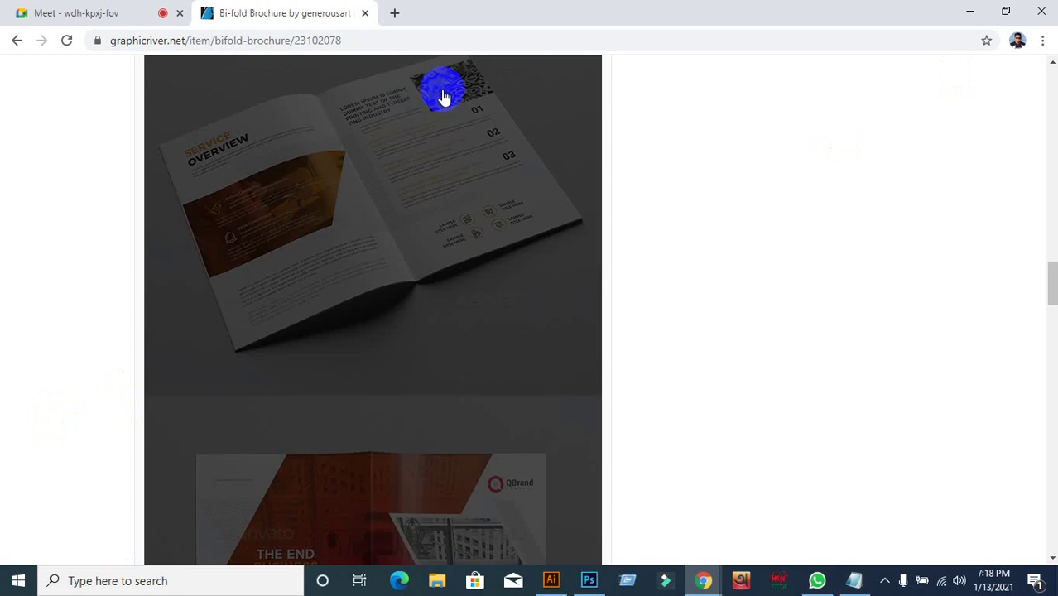
{"action": "scroll", "coordinate": [83, 329], "scroll_direction": "down", "scroll_amount": 3}
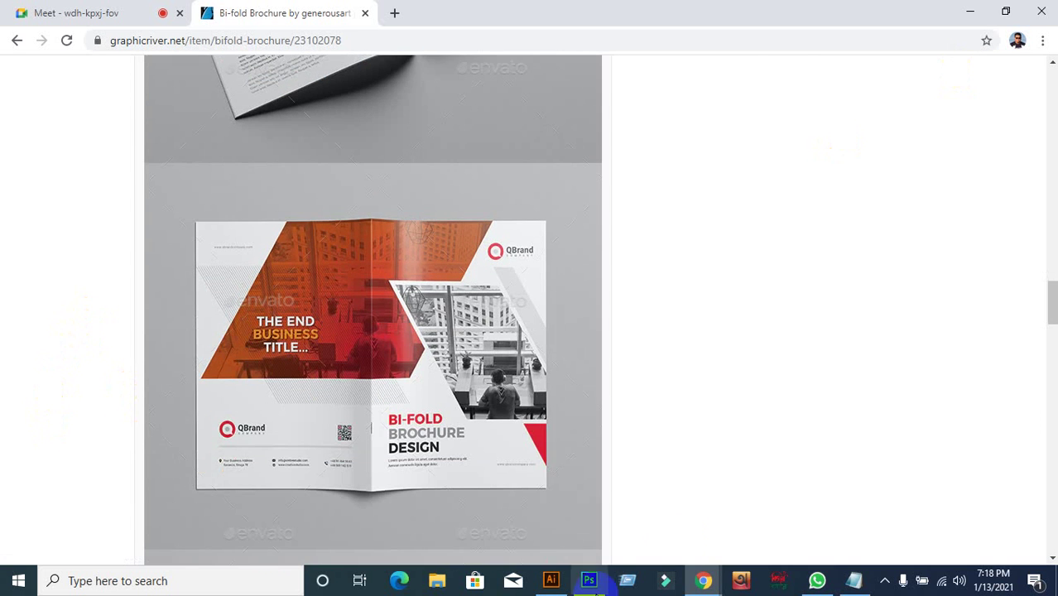
{"action": "left_click", "coordinate": [472, 323]}
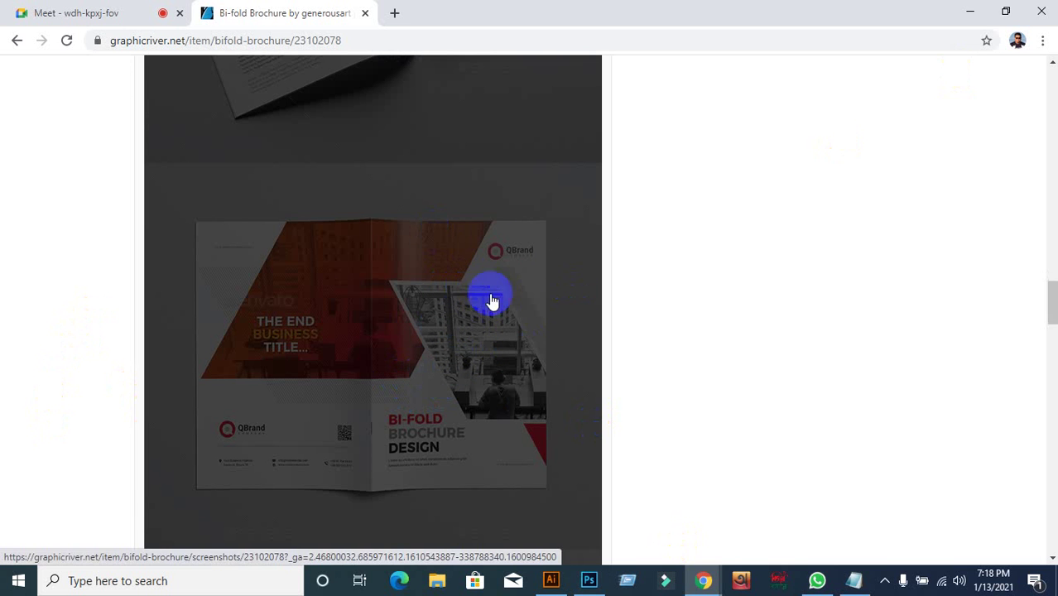
{"action": "scroll", "coordinate": [728, 400], "scroll_direction": "up", "scroll_amount": 3}
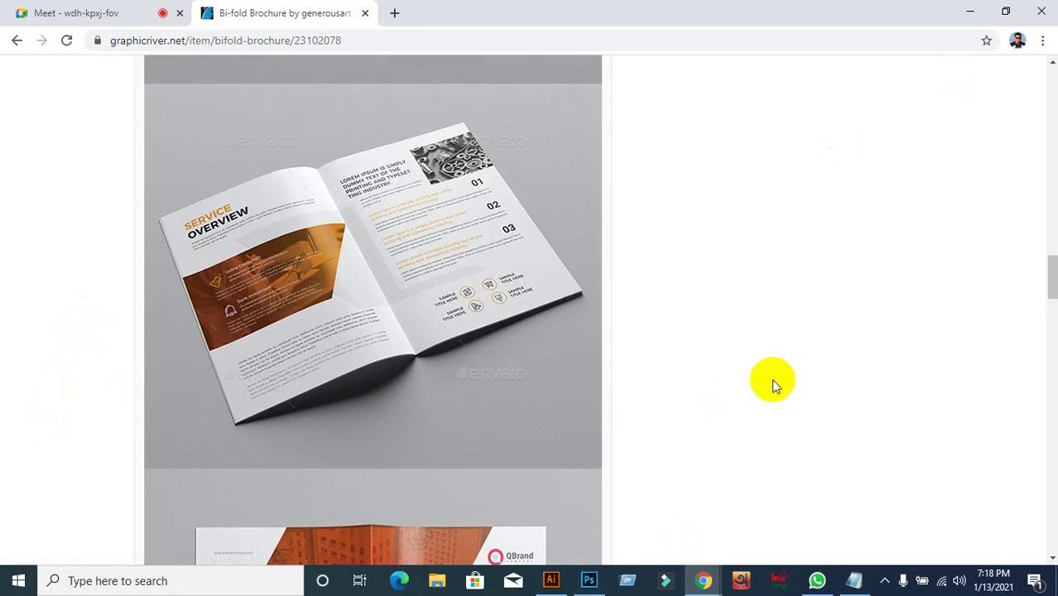
{"action": "scroll", "coordinate": [754, 388], "scroll_direction": "down", "scroll_amount": 3}
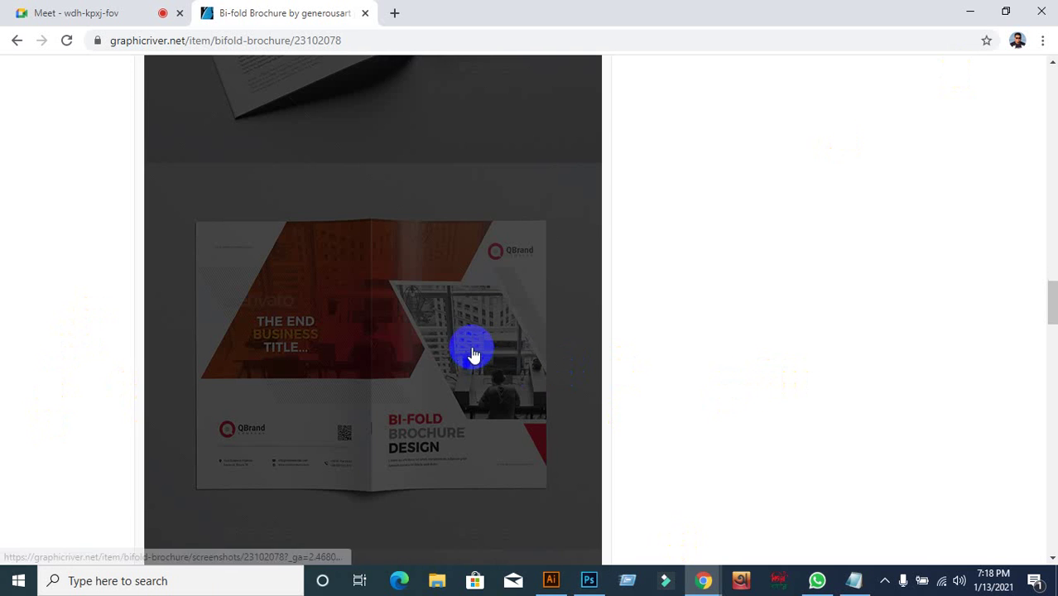
{"action": "scroll", "coordinate": [418, 343], "scroll_direction": "up", "scroll_amount": 2}
{"action": "scroll", "coordinate": [430, 358], "scroll_direction": "up", "scroll_amount": 2}
{"action": "scroll", "coordinate": [255, 314], "scroll_direction": "down", "scroll_amount": 4}
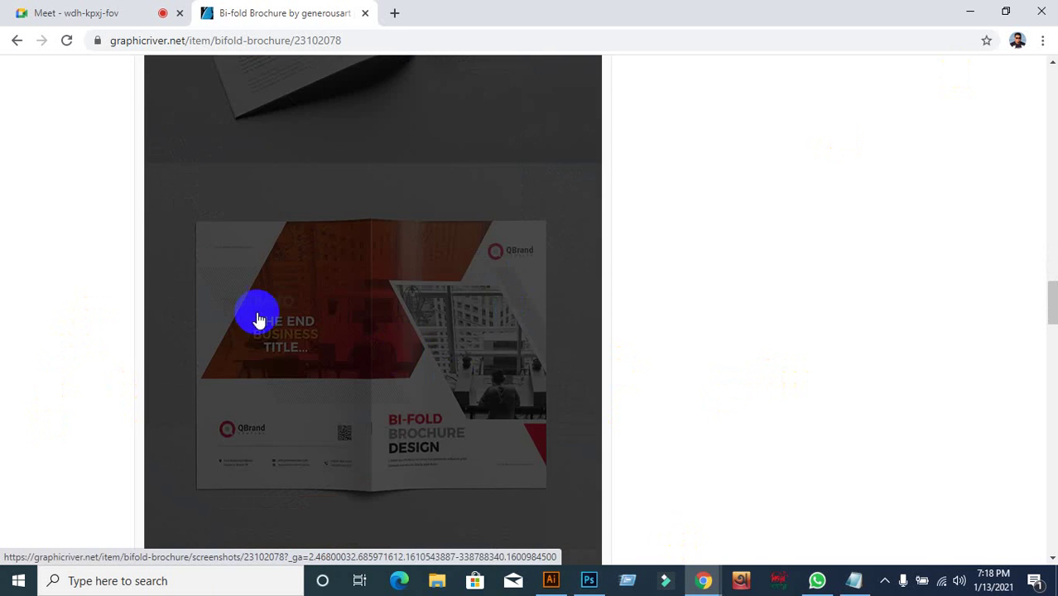
{"action": "scroll", "coordinate": [407, 256], "scroll_direction": "up", "scroll_amount": 5}
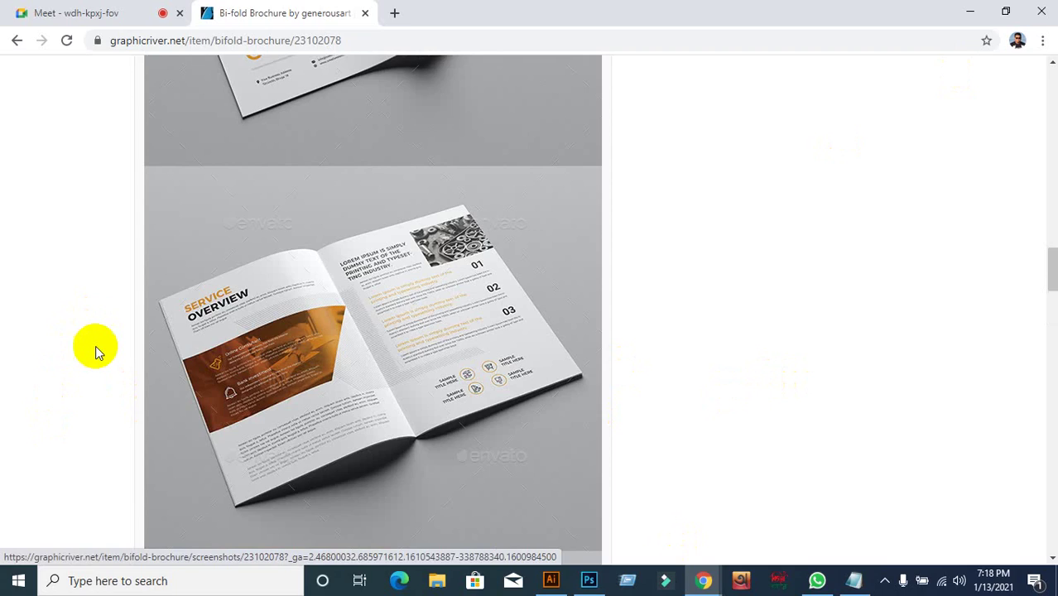
{"action": "scroll", "coordinate": [68, 348], "scroll_direction": "down", "scroll_amount": 3}
{"action": "scroll", "coordinate": [69, 348], "scroll_direction": "down", "scroll_amount": 3}
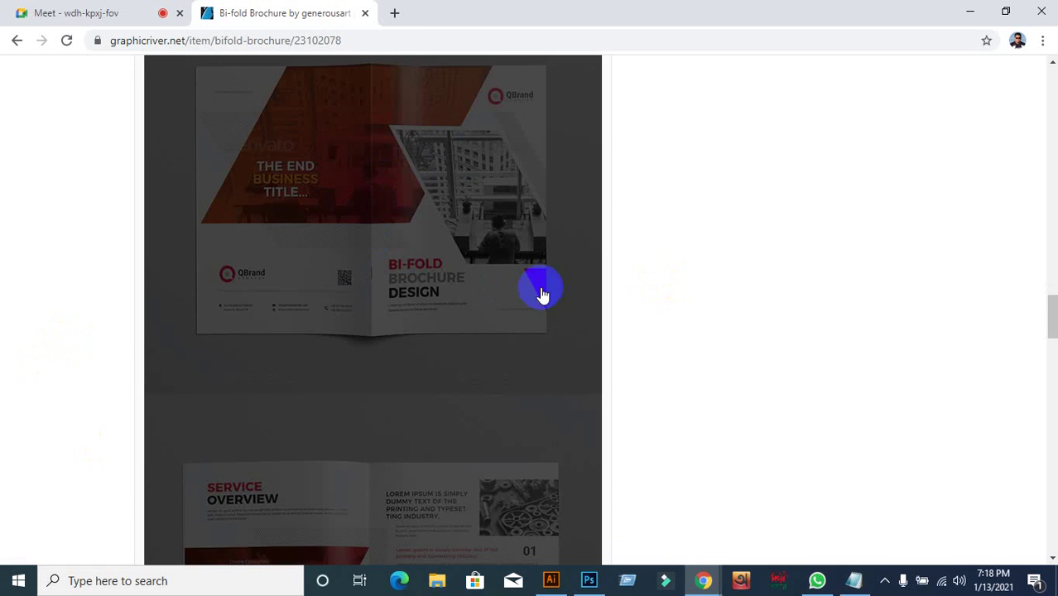
{"action": "scroll", "coordinate": [555, 331], "scroll_direction": "up", "scroll_amount": 5}
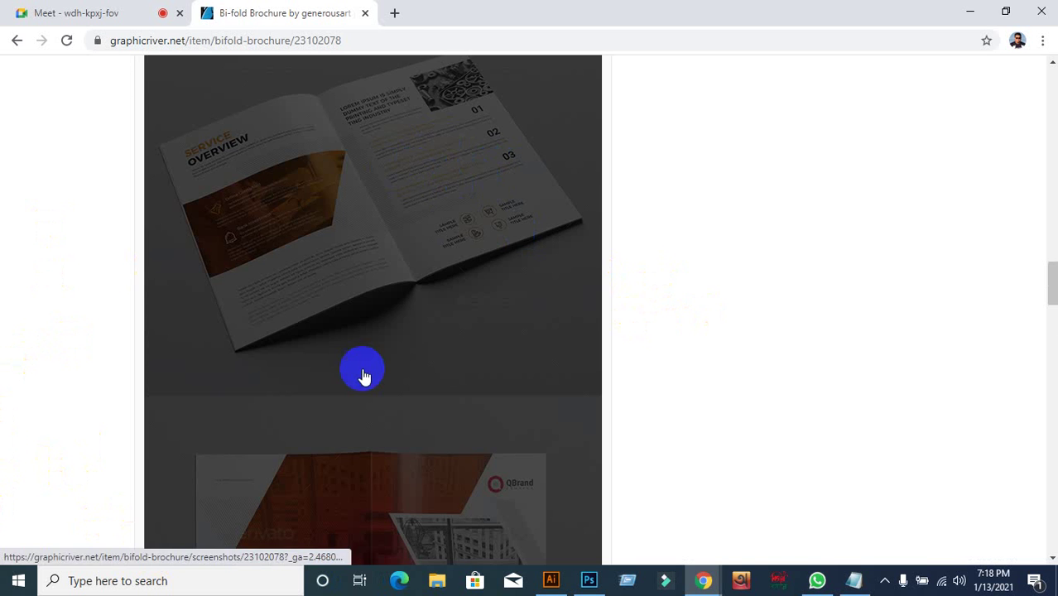
{"action": "scroll", "coordinate": [122, 385], "scroll_direction": "down", "scroll_amount": 3}
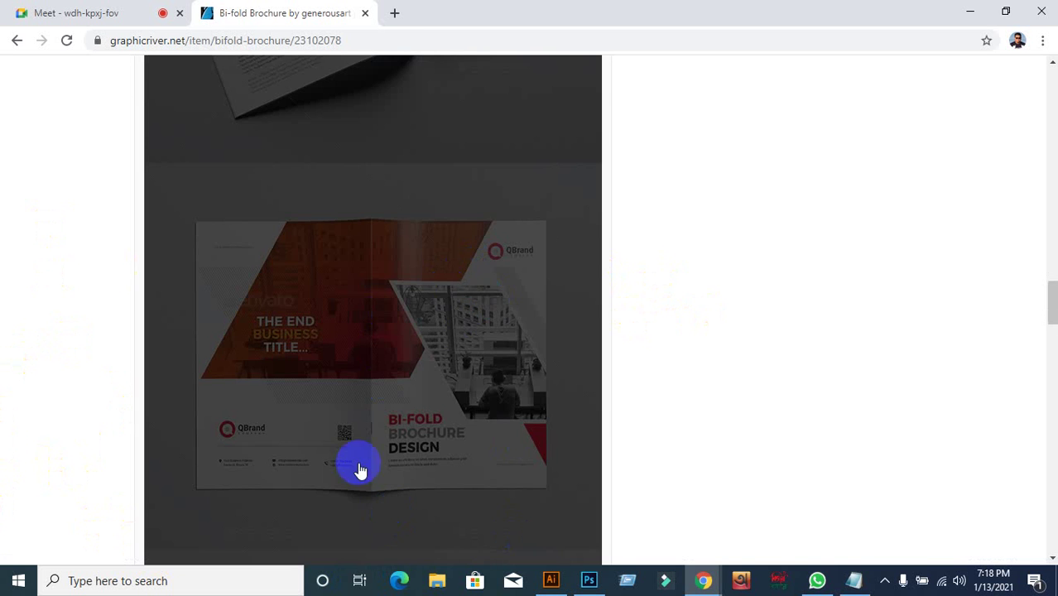
{"action": "scroll", "coordinate": [99, 469], "scroll_direction": "up", "scroll_amount": 4}
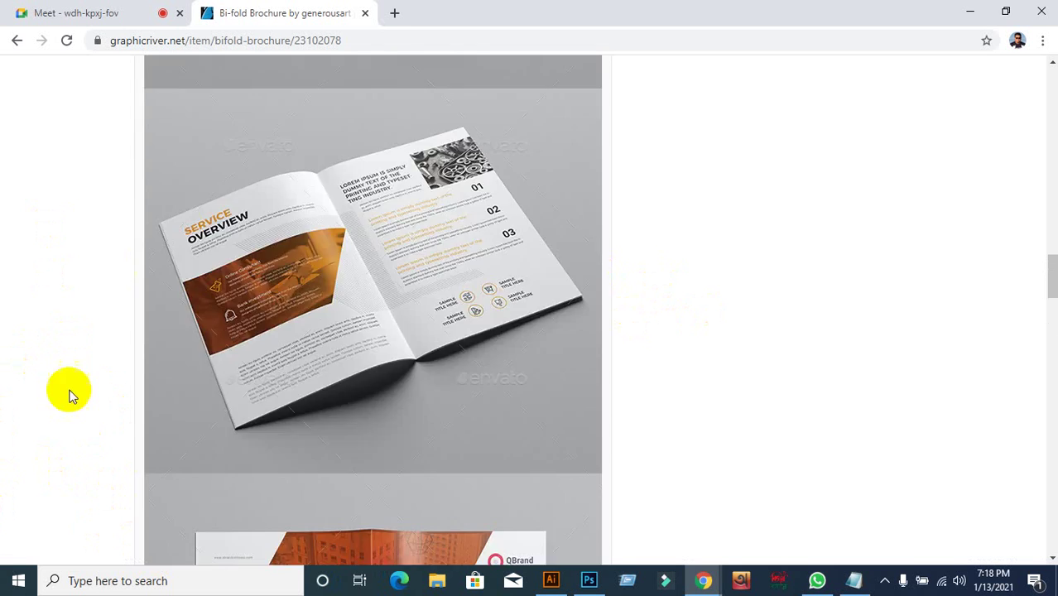
{"action": "scroll", "coordinate": [549, 271], "scroll_direction": "down", "scroll_amount": 3}
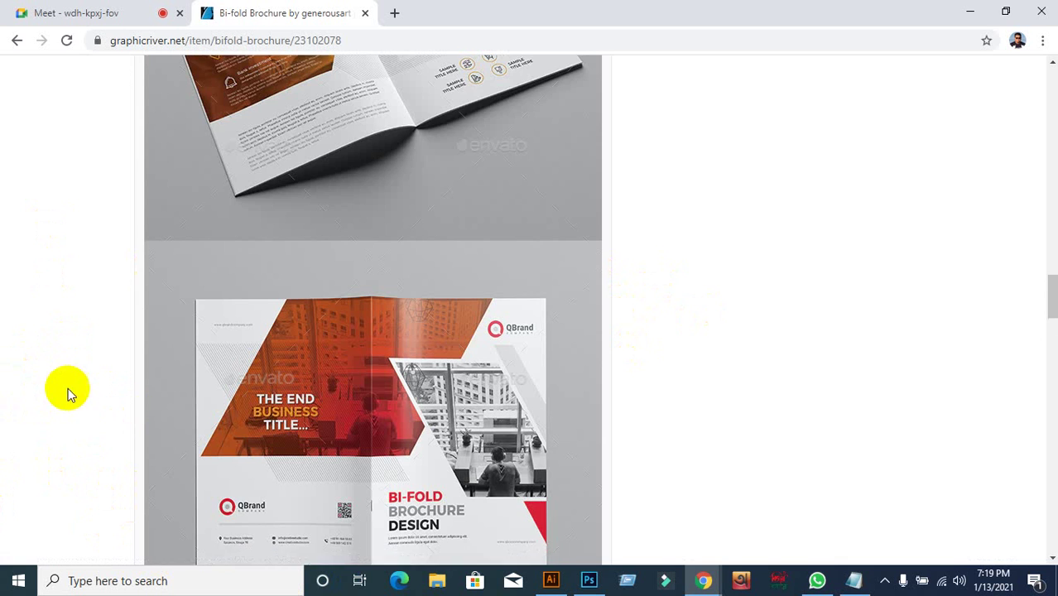
{"action": "scroll", "coordinate": [24, 374], "scroll_direction": "down", "scroll_amount": 3}
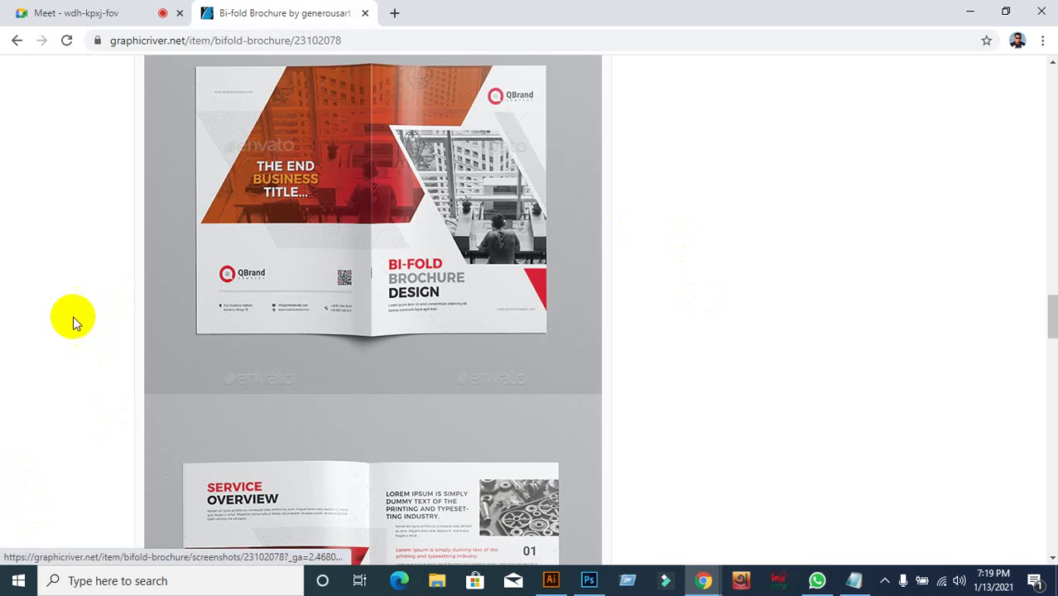
{"action": "scroll", "coordinate": [76, 359], "scroll_direction": "up", "scroll_amount": 4}
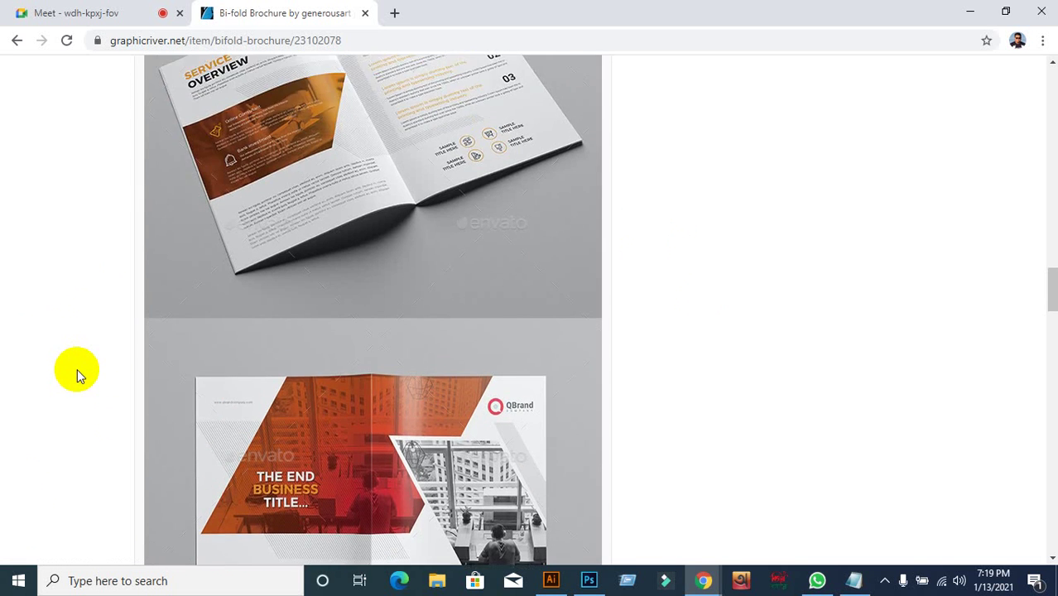
{"action": "scroll", "coordinate": [78, 381], "scroll_direction": "down", "scroll_amount": 3}
{"action": "scroll", "coordinate": [95, 391], "scroll_direction": "up", "scroll_amount": 2}
{"action": "scroll", "coordinate": [326, 307], "scroll_direction": "down", "scroll_amount": 8}
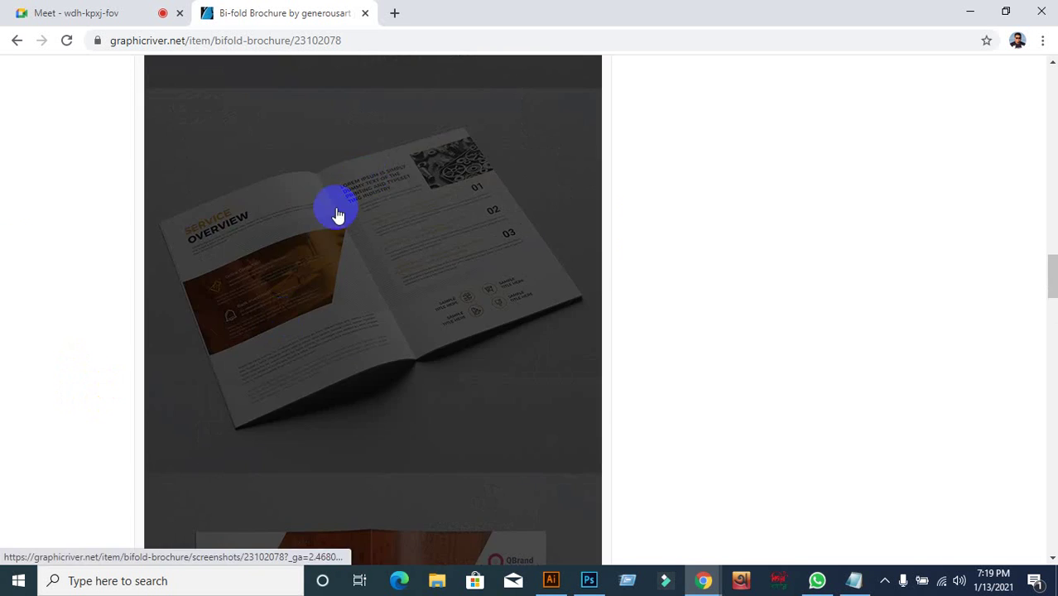
Review the item page from the main blue cover preview to the Specification and Features lists and back to the feature banner.
{"action": "scroll", "coordinate": [43, 262], "scroll_direction": "up", "scroll_amount": 15}
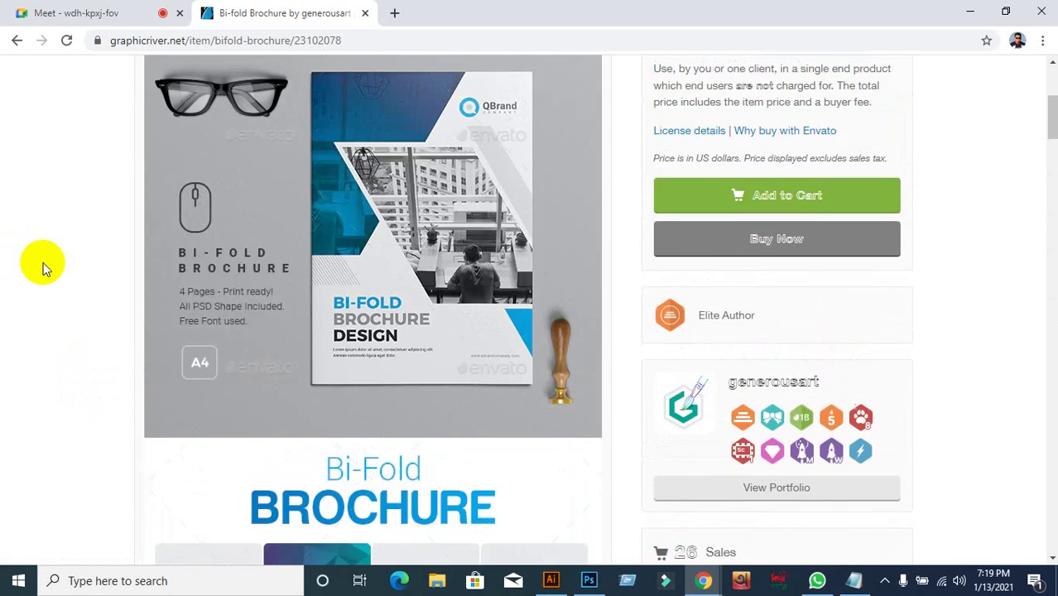
{"action": "scroll", "coordinate": [43, 262], "scroll_direction": "down", "scroll_amount": 4}
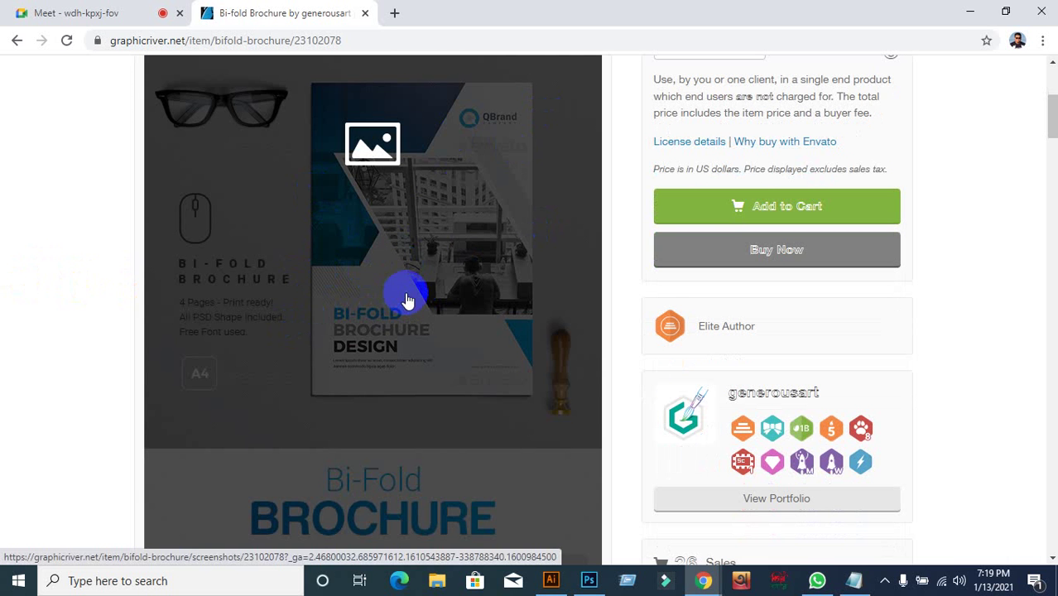
{"action": "scroll", "coordinate": [408, 299], "scroll_direction": "down", "scroll_amount": 12}
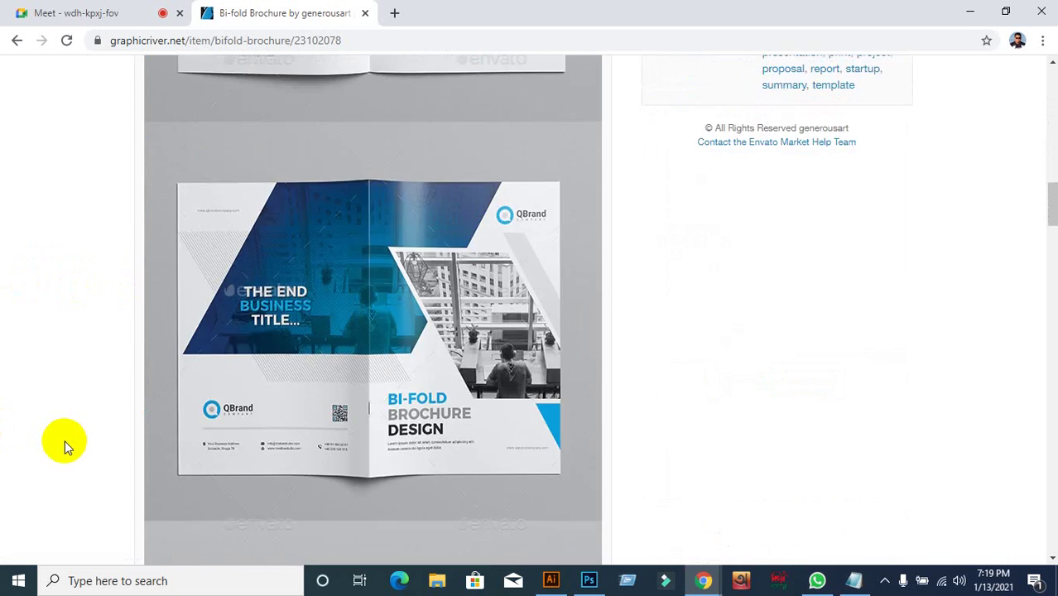
{"action": "scroll", "coordinate": [67, 446], "scroll_direction": "down", "scroll_amount": 15}
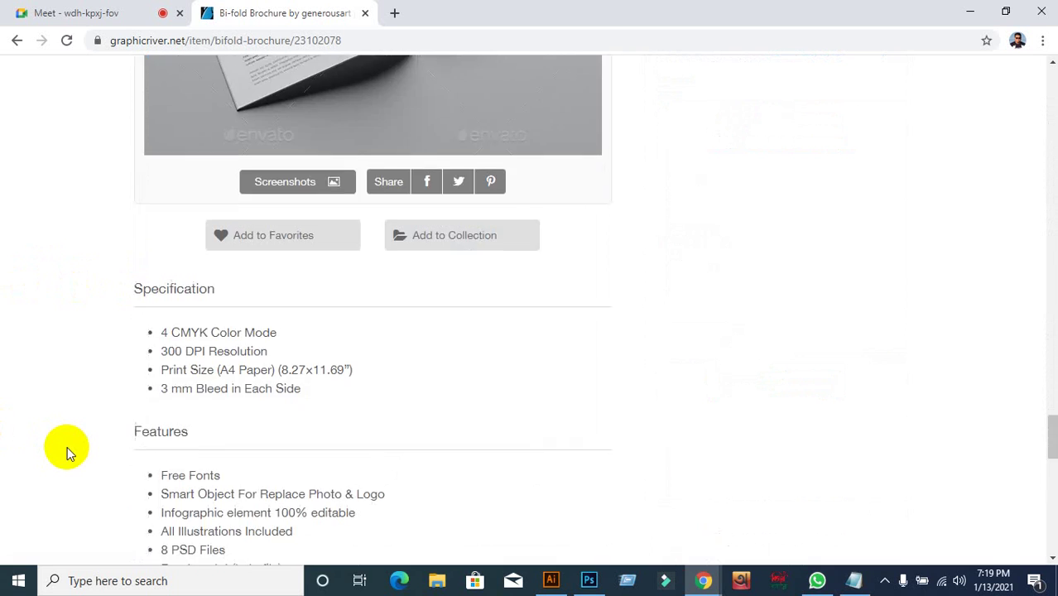
{"action": "scroll", "coordinate": [67, 447], "scroll_direction": "up", "scroll_amount": 10}
{"action": "scroll", "coordinate": [67, 446], "scroll_direction": "up", "scroll_amount": 15}
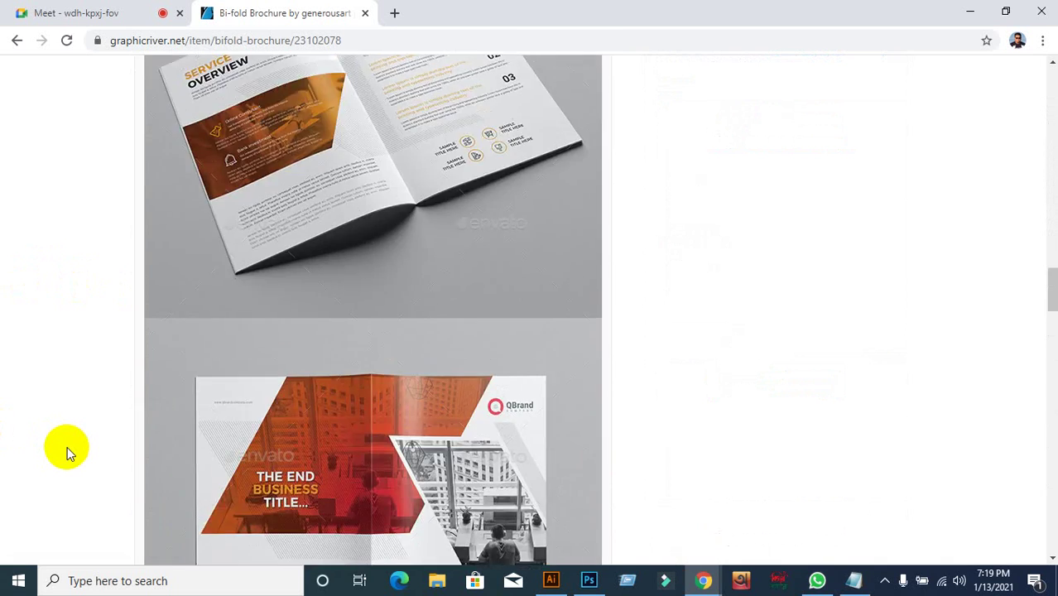
{"action": "scroll", "coordinate": [67, 447], "scroll_direction": "up", "scroll_amount": 10}
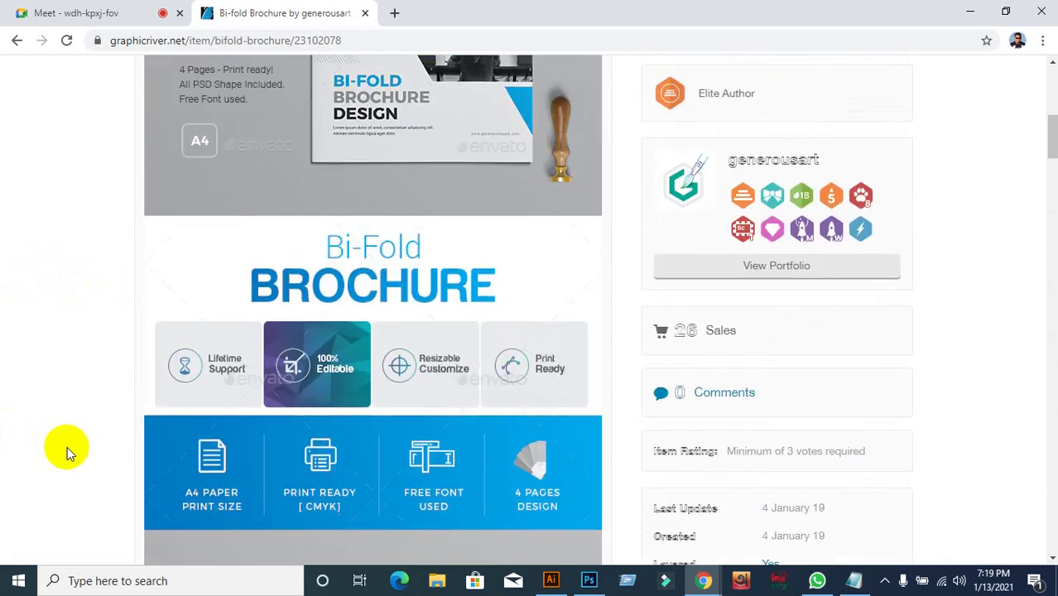
Compare the blue Service Overview inside spread with the blue front and back cover design.
{"action": "scroll", "coordinate": [67, 446], "scroll_direction": "down", "scroll_amount": 7}
{"action": "scroll", "coordinate": [67, 446], "scroll_direction": "down", "scroll_amount": 9}
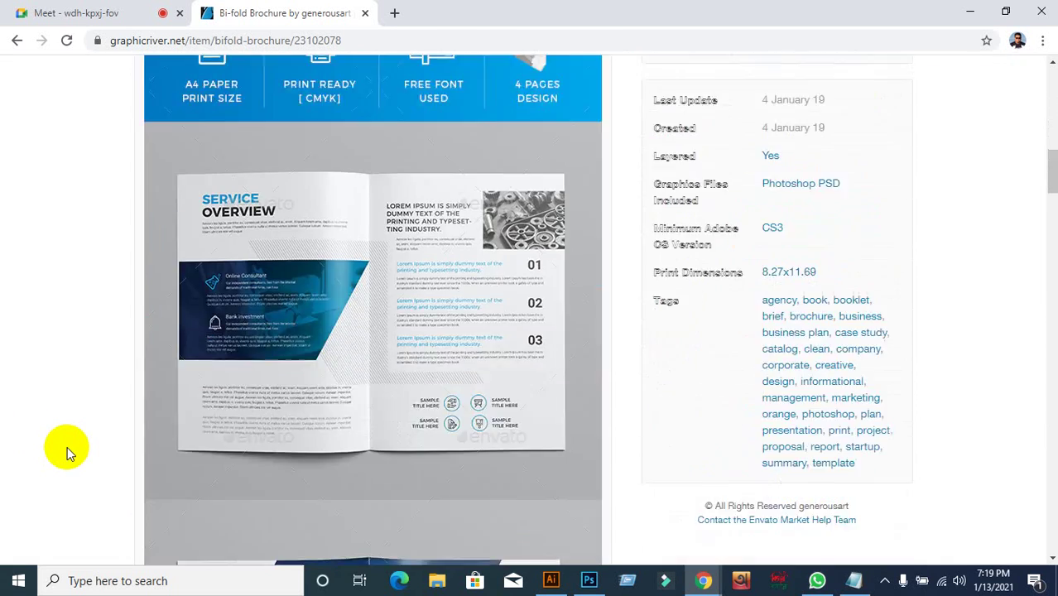
{"action": "scroll", "coordinate": [67, 446], "scroll_direction": "down", "scroll_amount": 2}
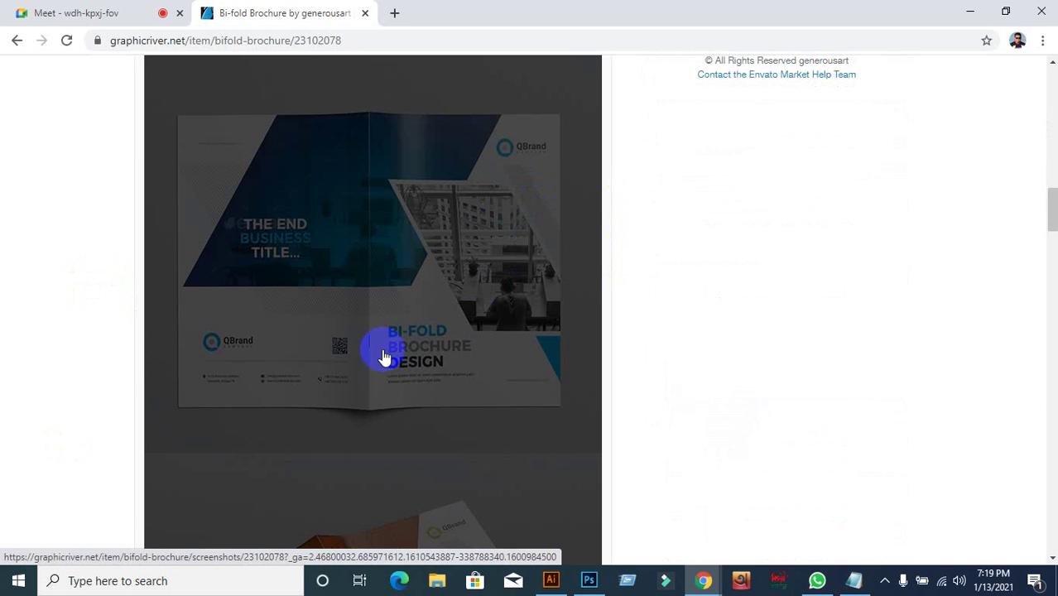
{"action": "scroll", "coordinate": [354, 362], "scroll_direction": "up", "scroll_amount": 4}
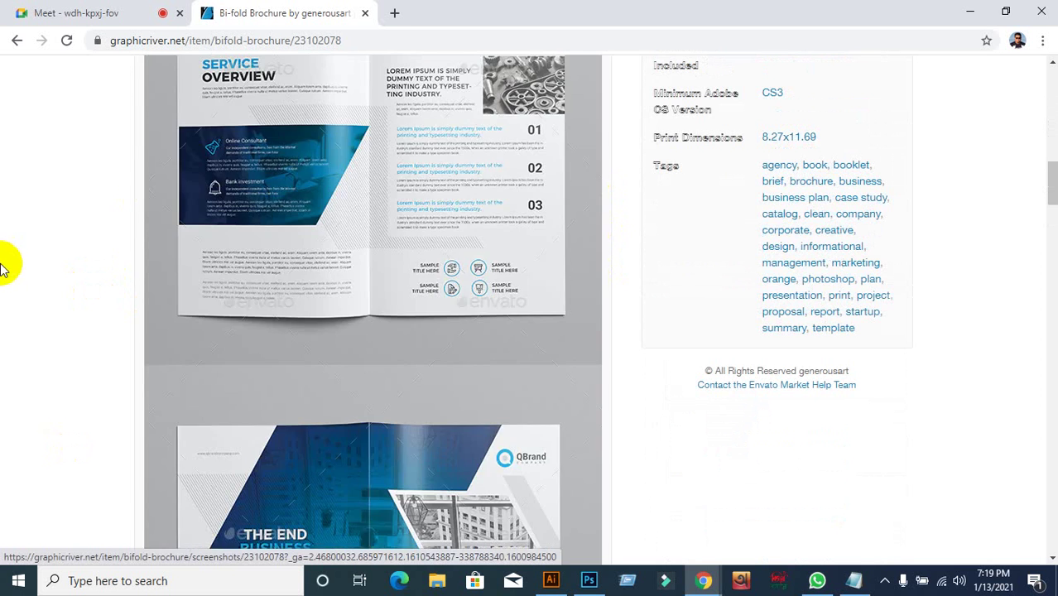
{"action": "scroll", "coordinate": [7, 263], "scroll_direction": "up", "scroll_amount": 2}
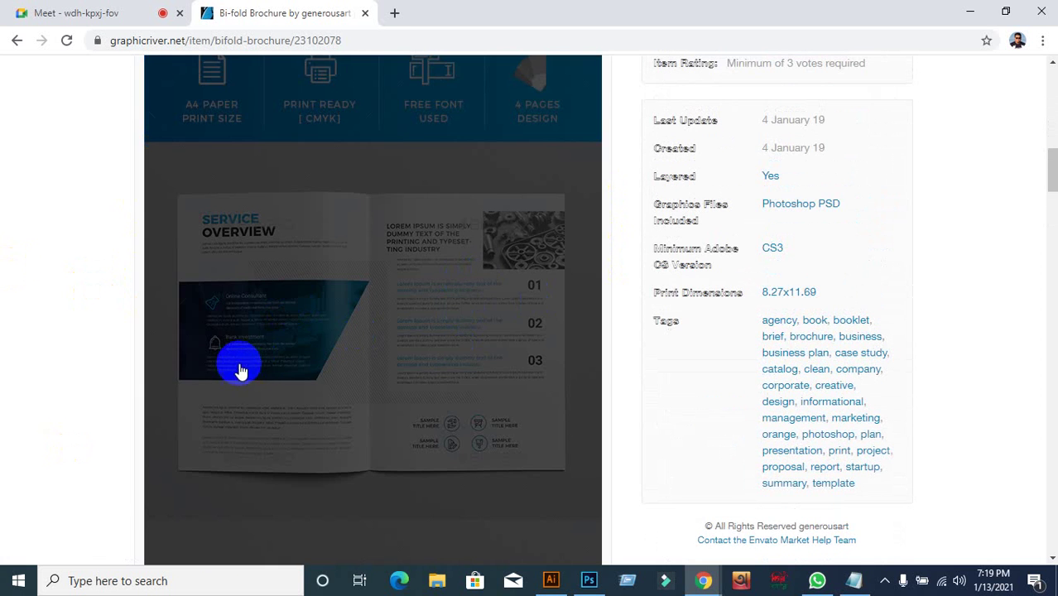
{"action": "scroll", "coordinate": [29, 329], "scroll_direction": "down", "scroll_amount": 4}
{"action": "scroll", "coordinate": [29, 329], "scroll_direction": "down", "scroll_amount": 3}
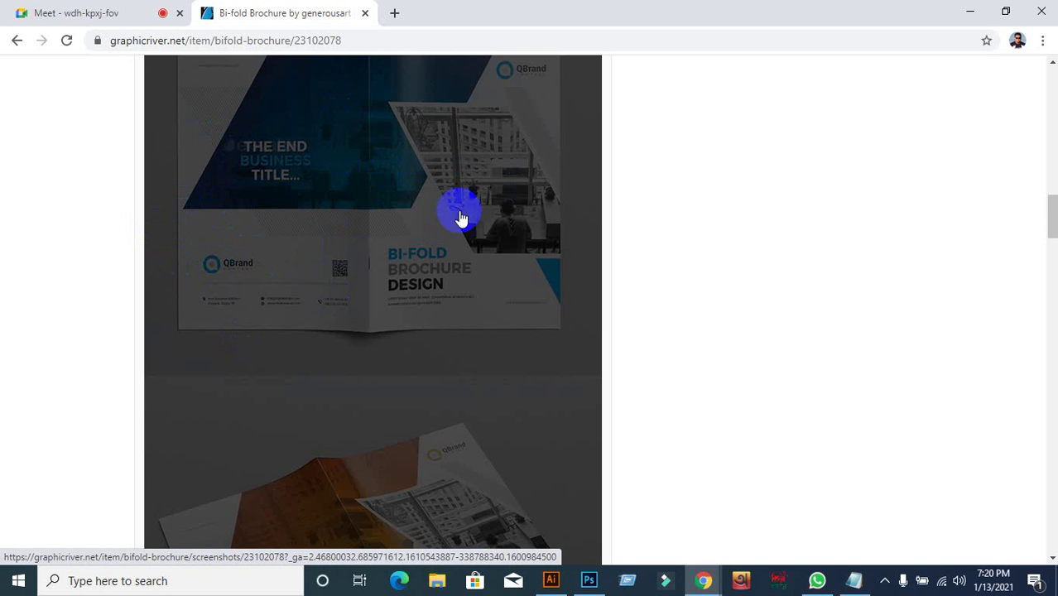
{"action": "scroll", "coordinate": [149, 356], "scroll_direction": "up", "scroll_amount": 5}
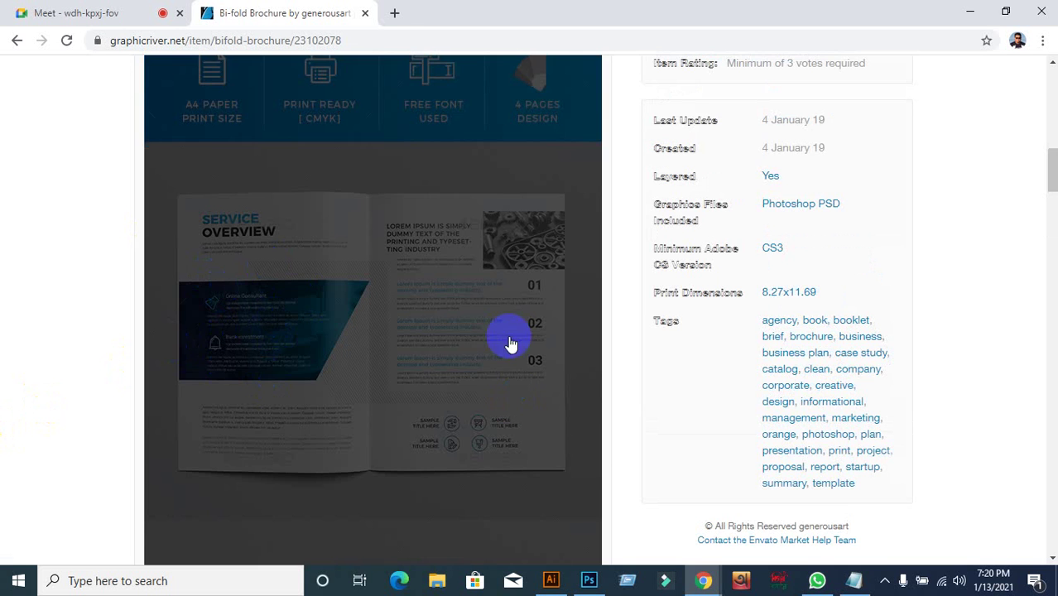
{"action": "scroll", "coordinate": [50, 379], "scroll_direction": "down", "scroll_amount": 5}
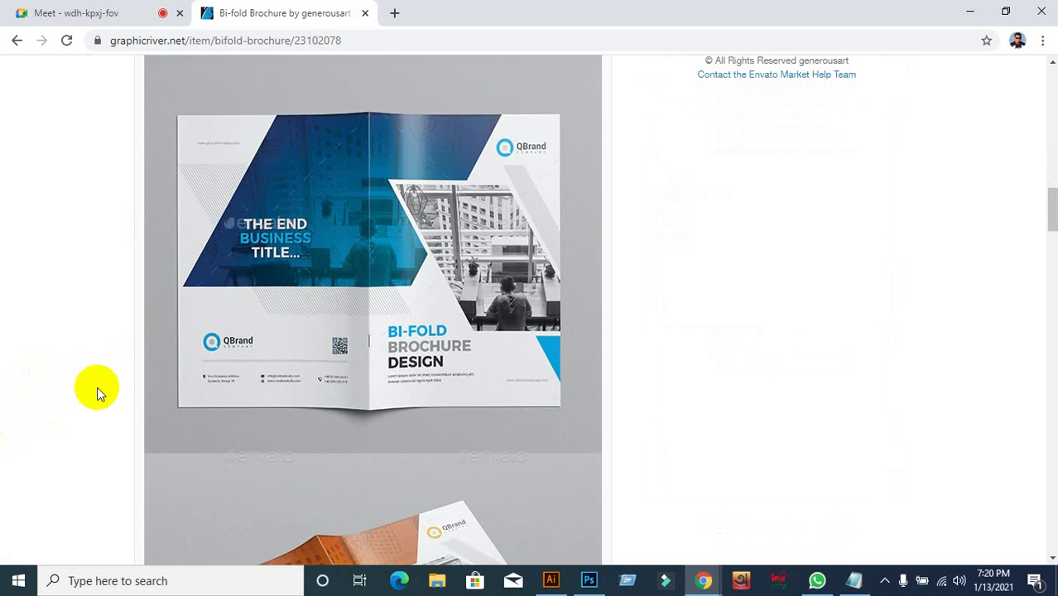
{"action": "scroll", "coordinate": [109, 381], "scroll_direction": "down", "scroll_amount": 2}
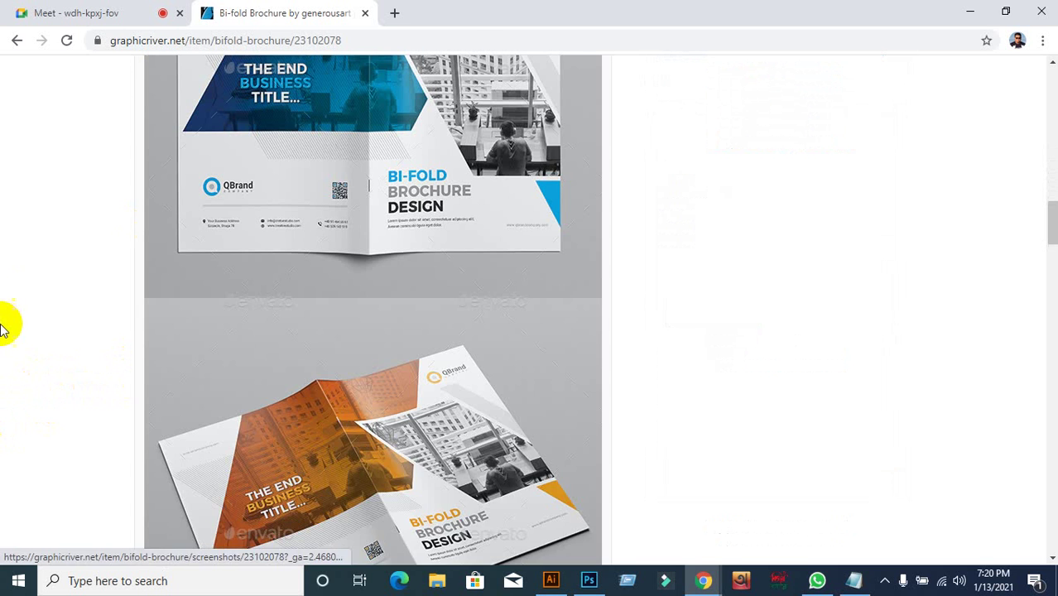
{"action": "scroll", "coordinate": [4, 327], "scroll_direction": "up", "scroll_amount": 1}
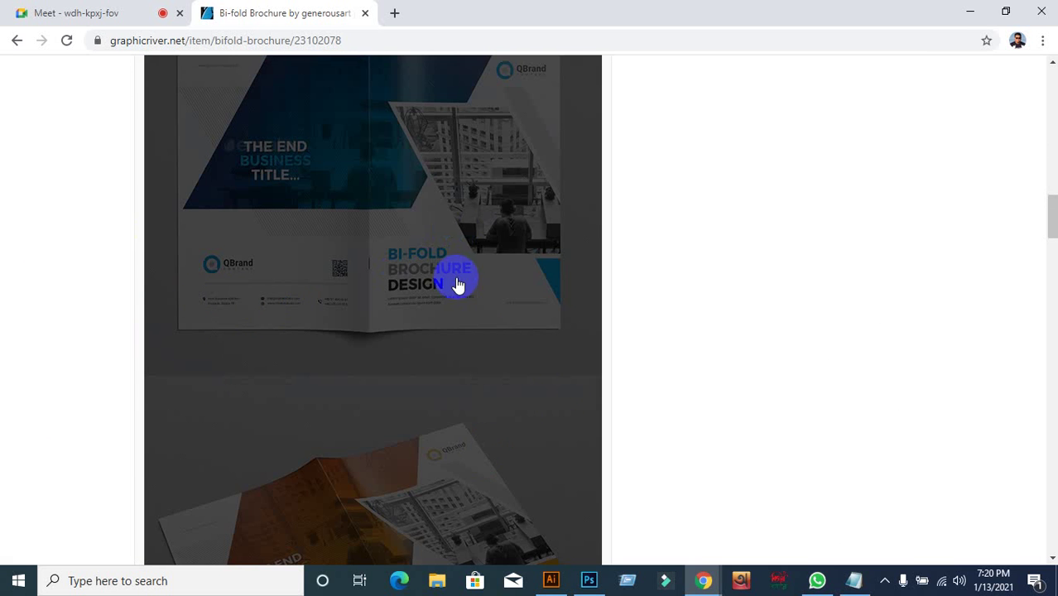
Look once more at the blue Service Overview inside spread and close the bi-fold brochure item page.
{"action": "scroll", "coordinate": [458, 285], "scroll_direction": "up", "scroll_amount": 5}
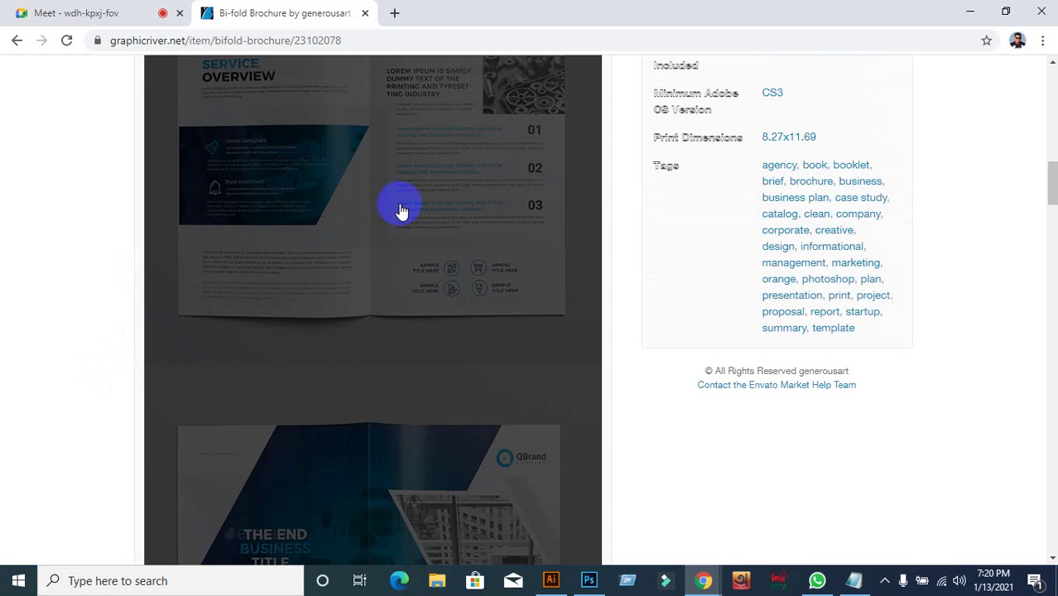
{"action": "scroll", "coordinate": [67, 339], "scroll_direction": "up", "scroll_amount": 2}
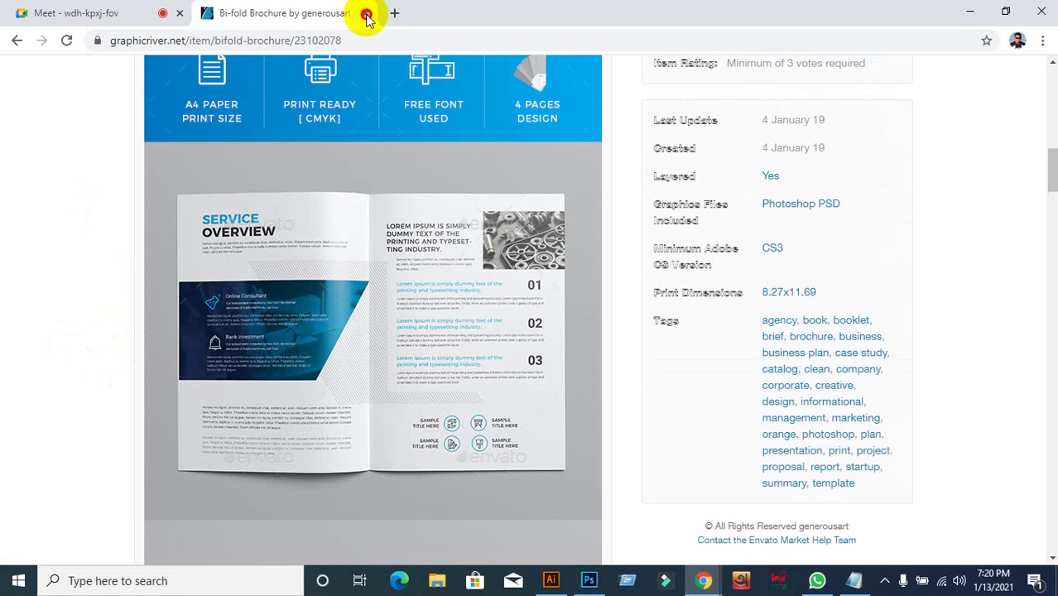
{"action": "left_click", "coordinate": [366, 14]}
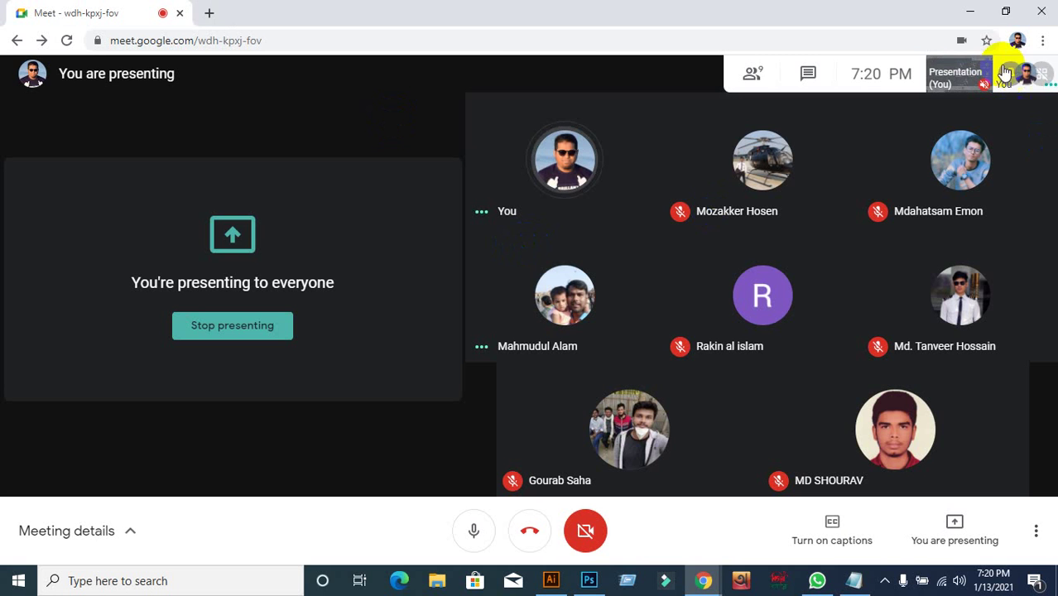
Open the Brochure(Bi-Fold & Tri-Fold) text file from the desktop's Practice Link folder and copy its second link.
{"action": "left_click", "coordinate": [969, 12]}
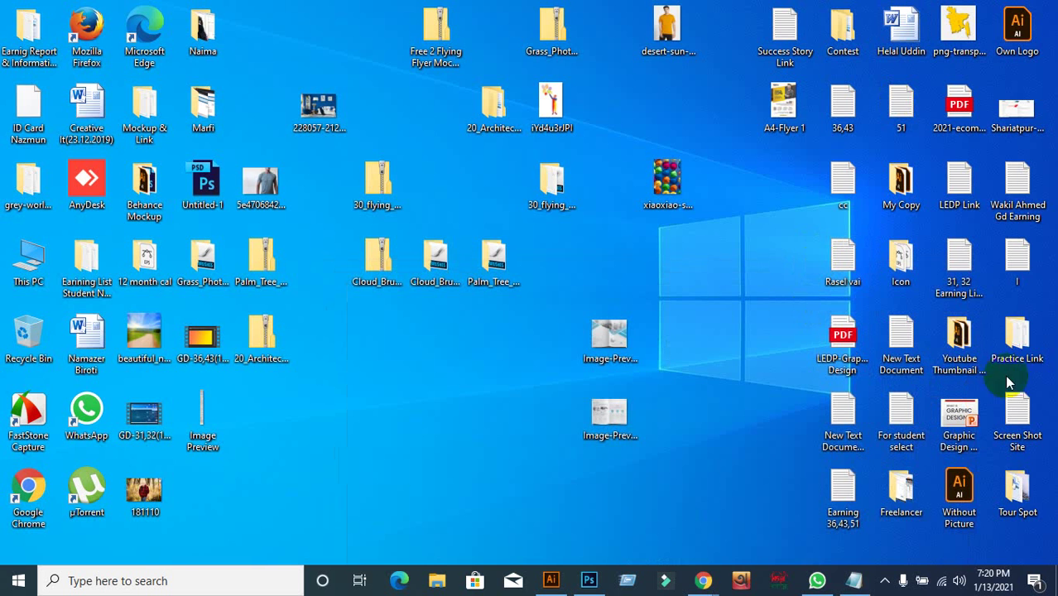
{"action": "double_click", "coordinate": [994, 339]}
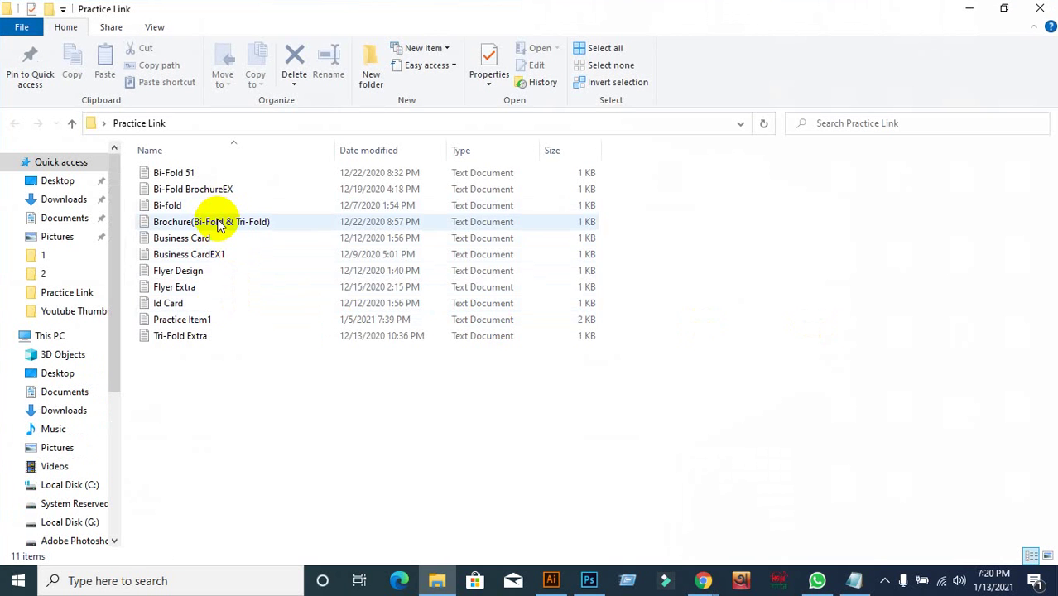
{"action": "double_click", "coordinate": [217, 222]}
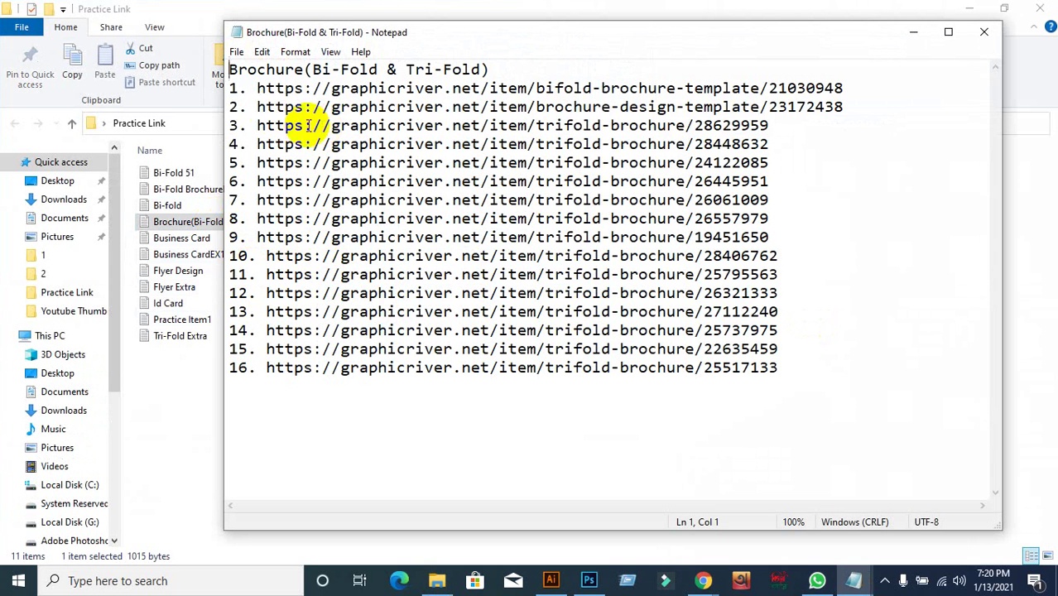
{"action": "left_click_drag", "start_coordinate": [256, 106], "coordinate": [861, 101]}
{"action": "key", "text": "ctrl+c"}
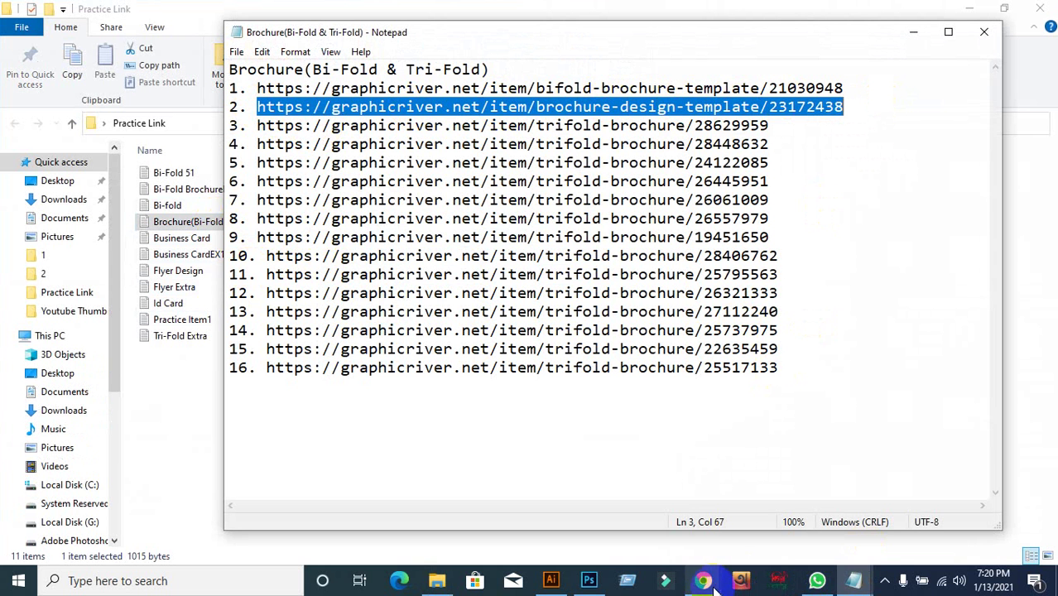
Switch to Chrome and load the copied link graphicriver.net/item/brochure-design-template/23172438 in a new tab.
{"action": "mouse_move", "coordinate": [714, 584]}
{"action": "left_click", "coordinate": [636, 524]}
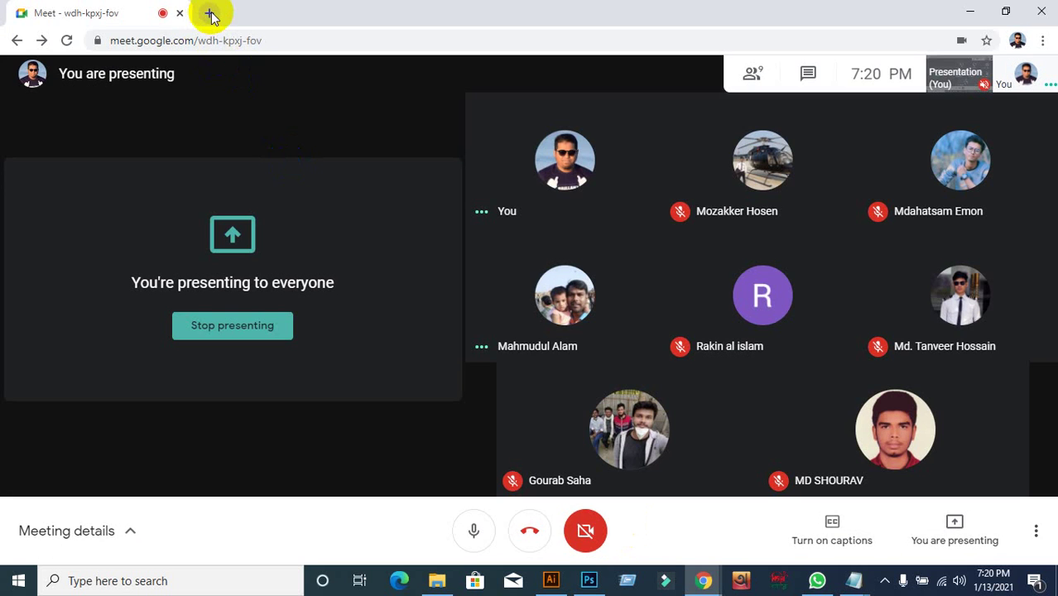
{"action": "left_click", "coordinate": [212, 13]}
{"action": "key", "text": "ctrl+v"}
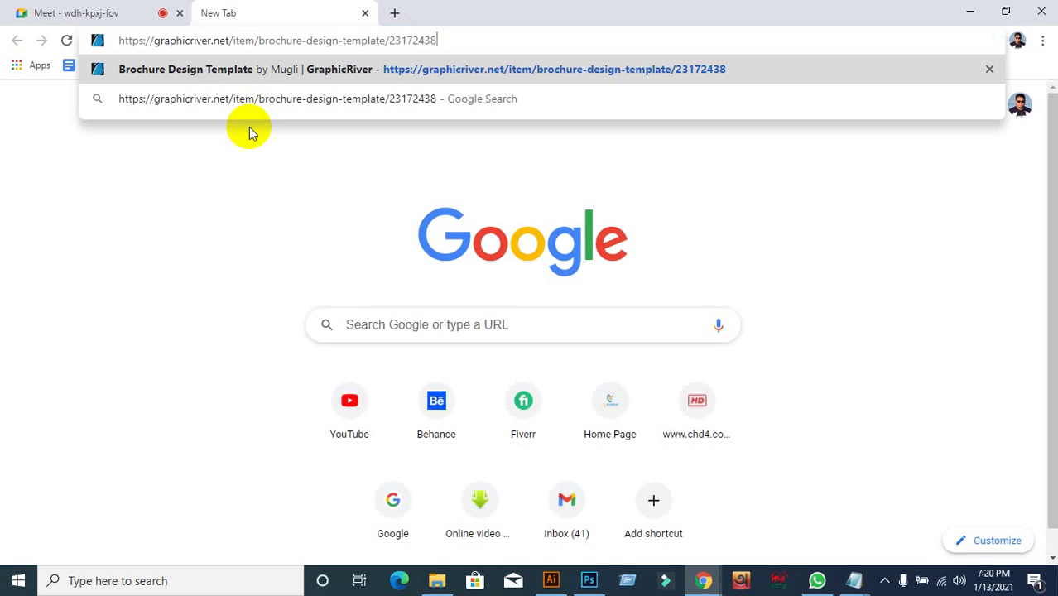
{"action": "key", "text": "Return"}
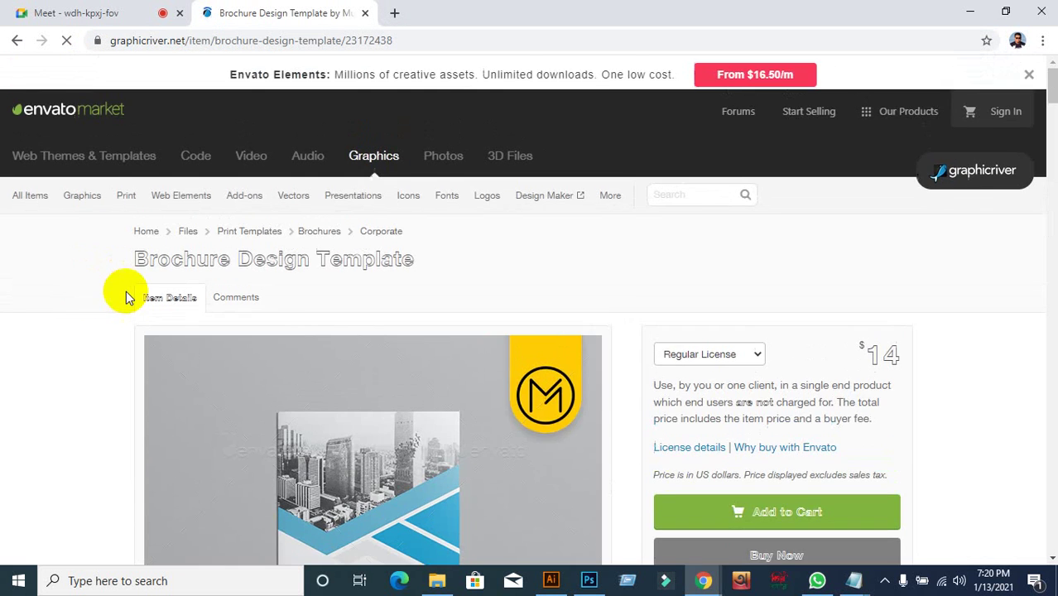
Examine the About Us spread and the company profile front cover, and bring up the cover image's save options.
{"action": "scroll", "coordinate": [126, 292], "scroll_direction": "down", "scroll_amount": 10}
{"action": "scroll", "coordinate": [132, 290], "scroll_direction": "down", "scroll_amount": 4}
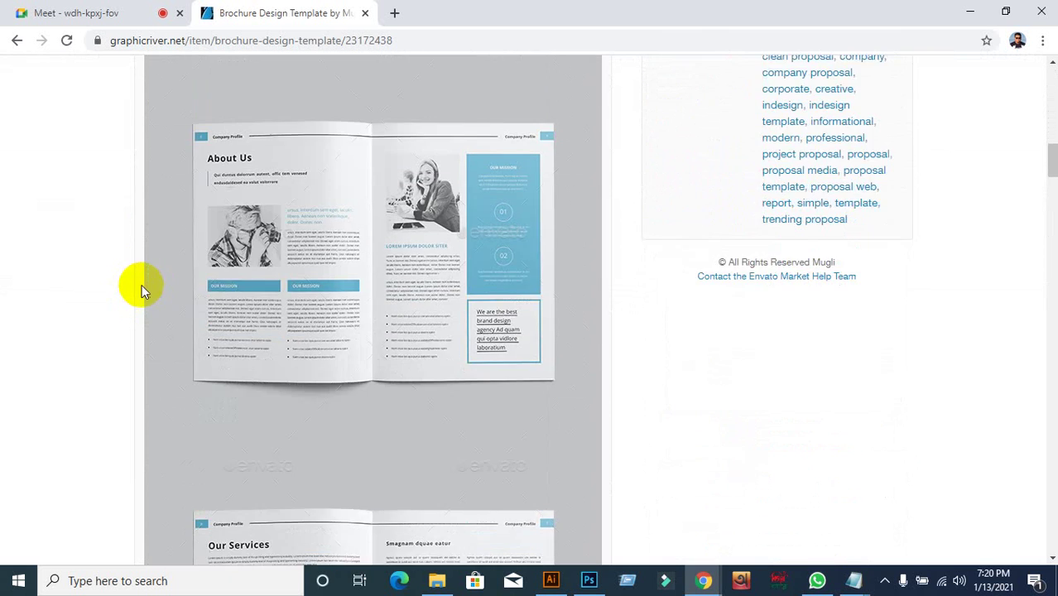
{"action": "scroll", "coordinate": [139, 277], "scroll_direction": "up", "scroll_amount": 10}
{"action": "scroll", "coordinate": [137, 278], "scroll_direction": "down", "scroll_amount": 2}
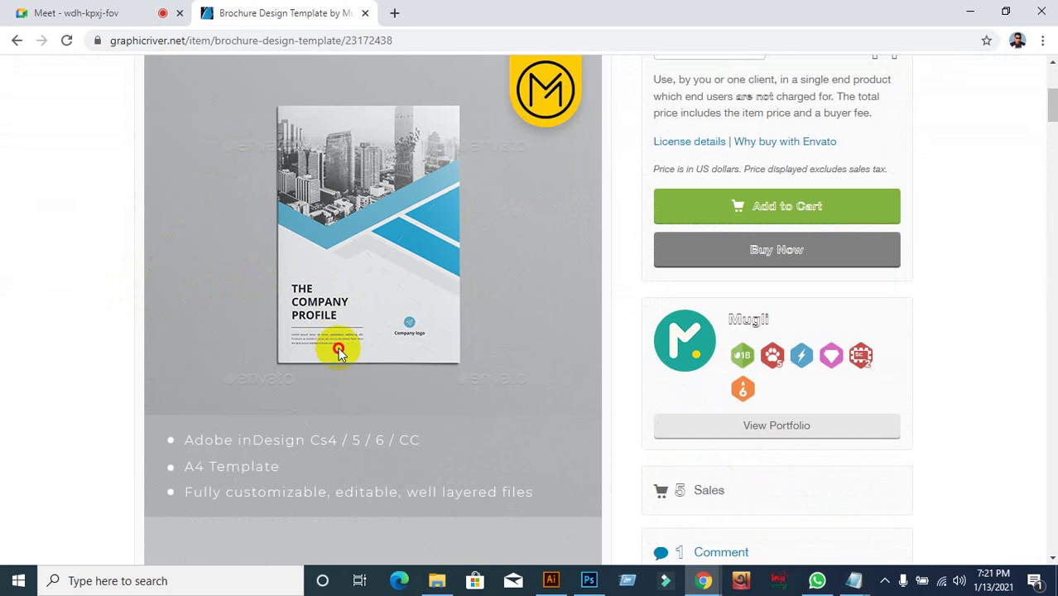
{"action": "right_click", "coordinate": [336, 217]}
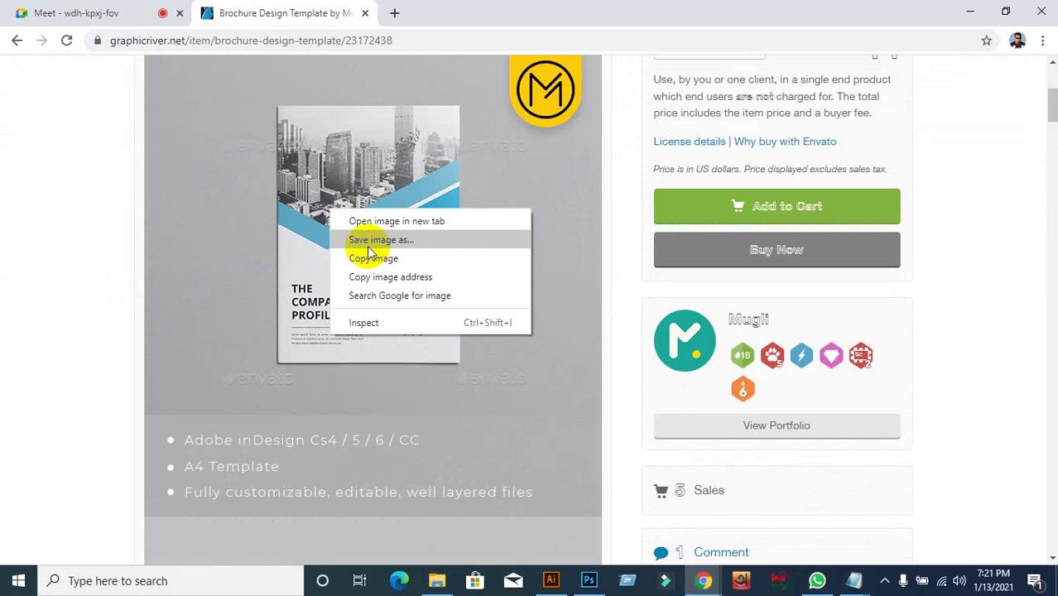
Review the template's inside spreads down to the open cover mockup and back to the Where we work spread.
{"action": "scroll", "coordinate": [50, 371], "scroll_direction": "down", "scroll_amount": 5}
{"action": "scroll", "coordinate": [51, 372], "scroll_direction": "down", "scroll_amount": 20}
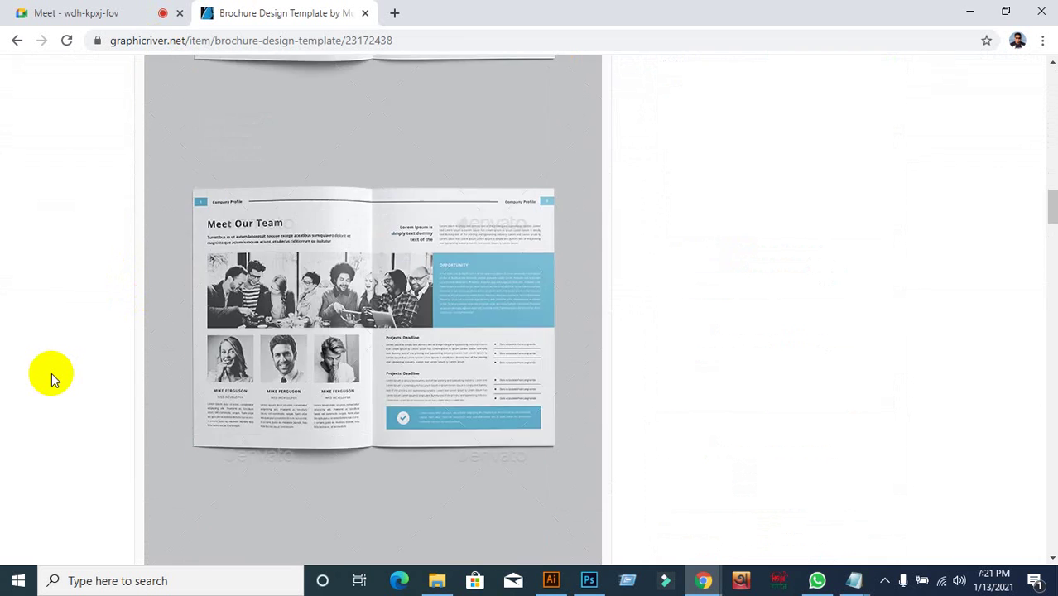
{"action": "scroll", "coordinate": [51, 373], "scroll_direction": "down", "scroll_amount": 20}
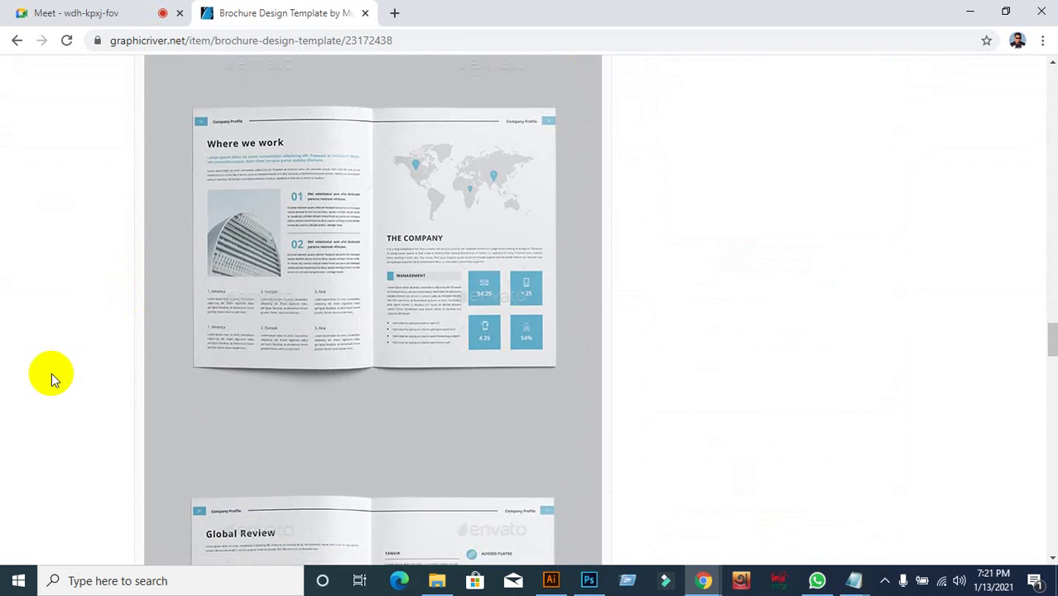
{"action": "scroll", "coordinate": [95, 356], "scroll_direction": "down", "scroll_amount": 7}
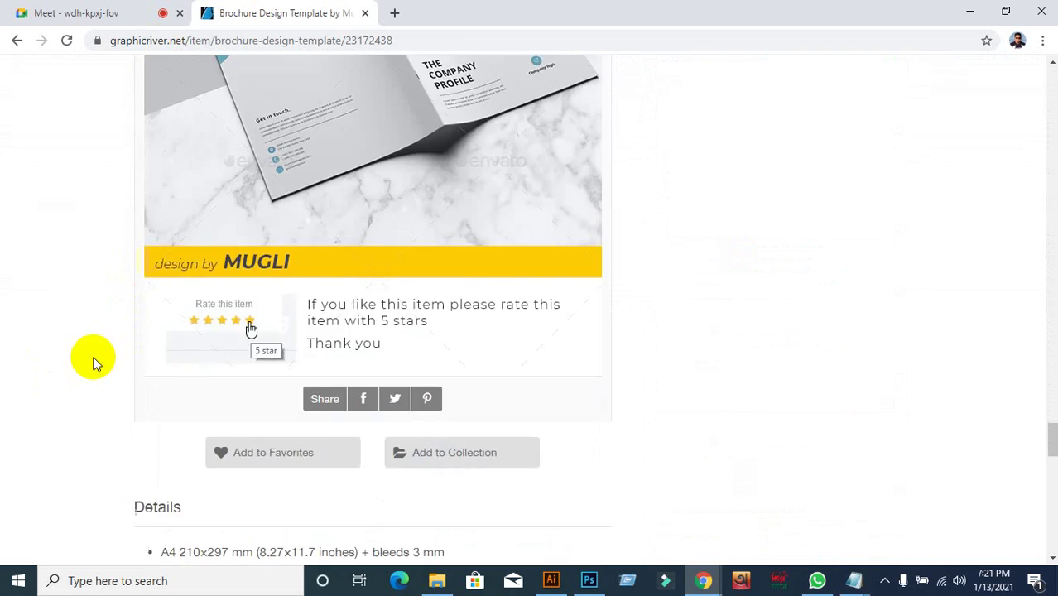
{"action": "scroll", "coordinate": [190, 362], "scroll_direction": "up", "scroll_amount": 3}
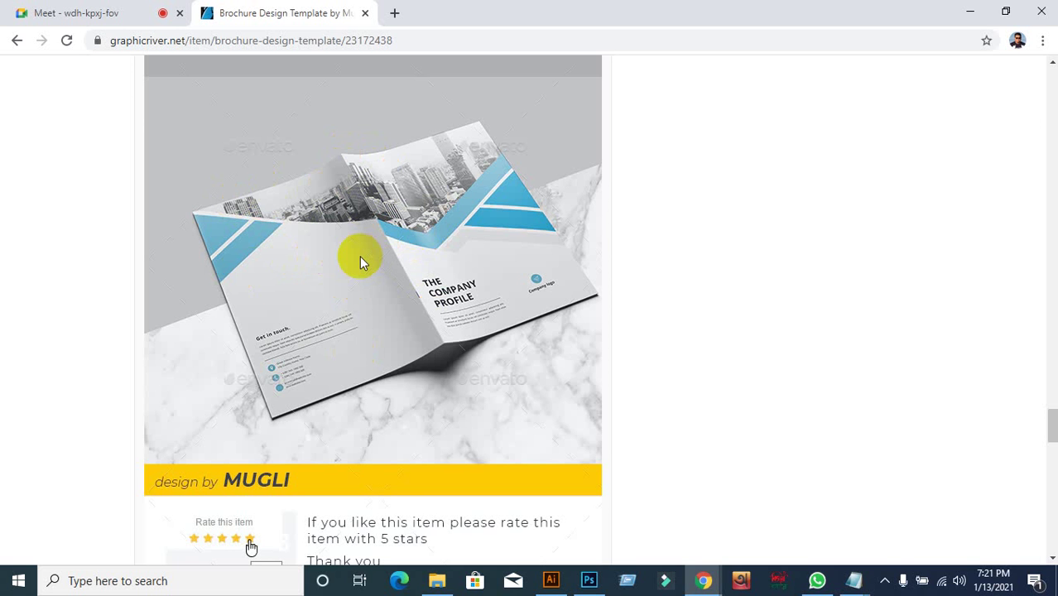
{"action": "scroll", "coordinate": [359, 256], "scroll_direction": "up", "scroll_amount": 10}
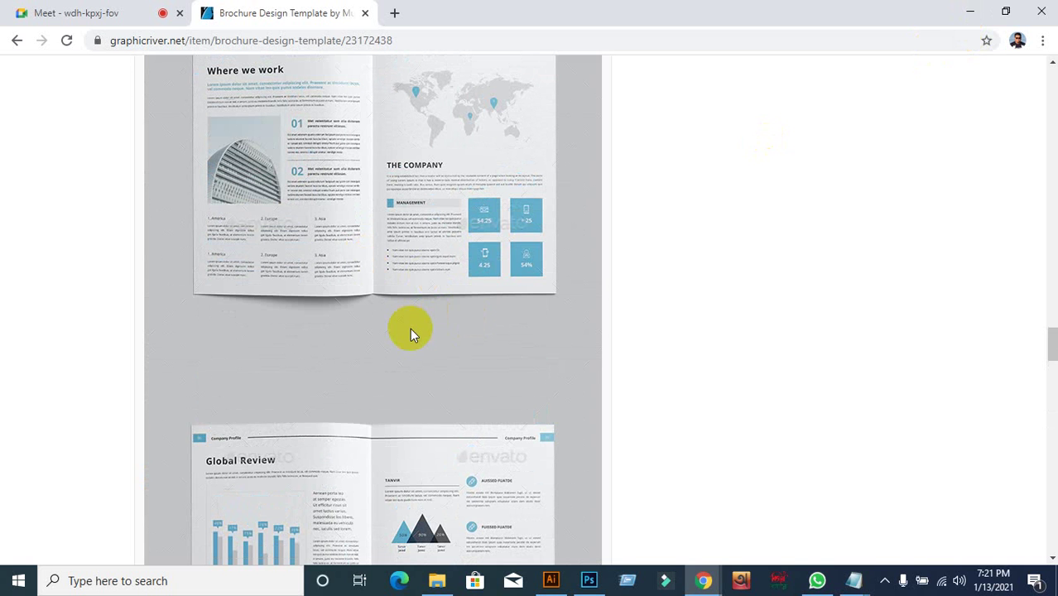
Close the brochure link list, minimize the remaining windows, and briefly mark the lower Image Preview file on the desktop.
{"action": "left_click", "coordinate": [966, 15]}
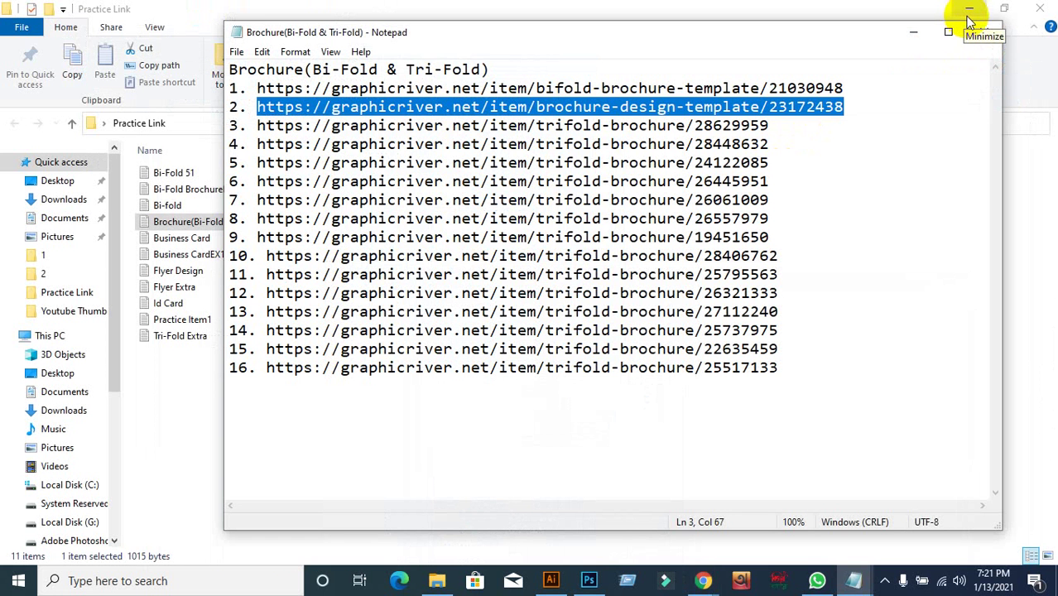
{"action": "left_click", "coordinate": [982, 31]}
{"action": "left_click", "coordinate": [970, 12]}
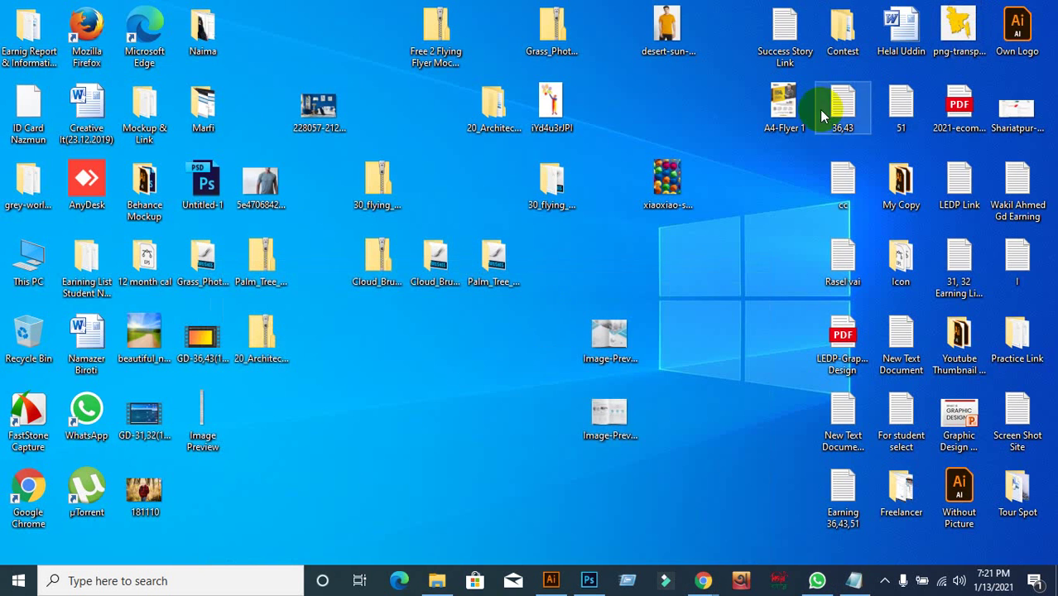
{"action": "left_click_drag", "start_coordinate": [519, 395], "coordinate": [674, 448]}
{"action": "left_click", "coordinate": [479, 503]}
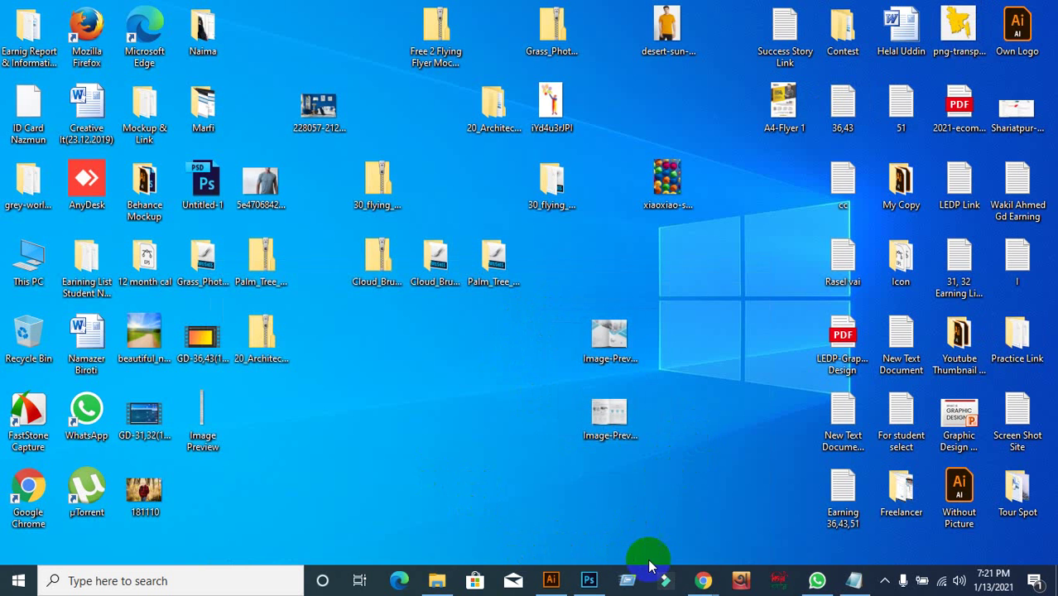
Return to the item page in Chrome and examine the print specifications and the About Us and Meet Our Team spreads.
{"action": "mouse_move", "coordinate": [703, 580]}
{"action": "left_click", "coordinate": [626, 516]}
{"action": "scroll", "coordinate": [434, 402], "scroll_direction": "up", "scroll_amount": 15}
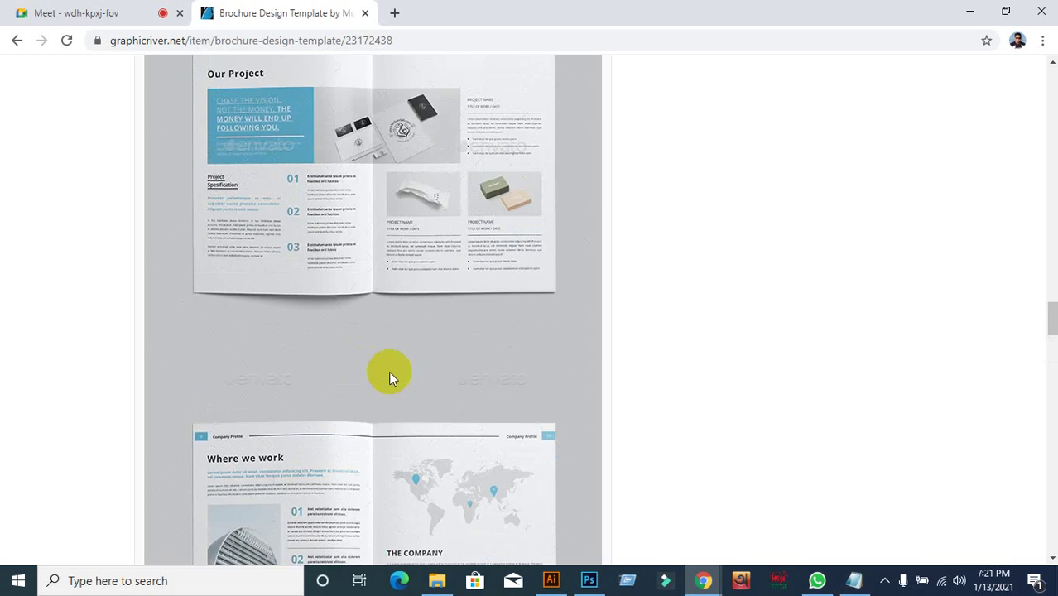
{"action": "scroll", "coordinate": [434, 401], "scroll_direction": "up", "scroll_amount": 10}
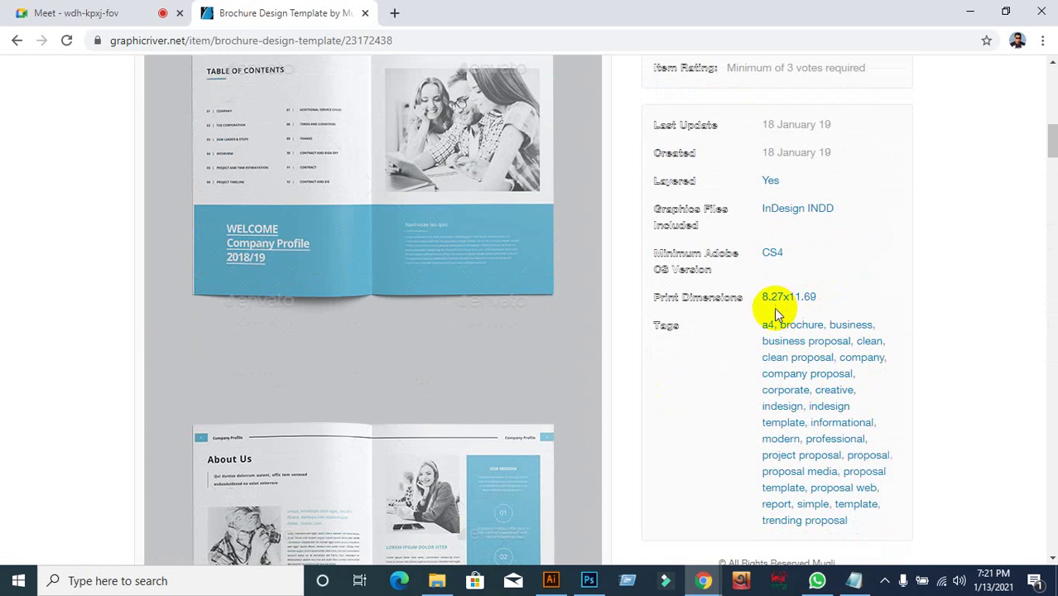
{"action": "scroll", "coordinate": [683, 431], "scroll_direction": "down", "scroll_amount": 2}
{"action": "scroll", "coordinate": [682, 432], "scroll_direction": "down", "scroll_amount": 1}
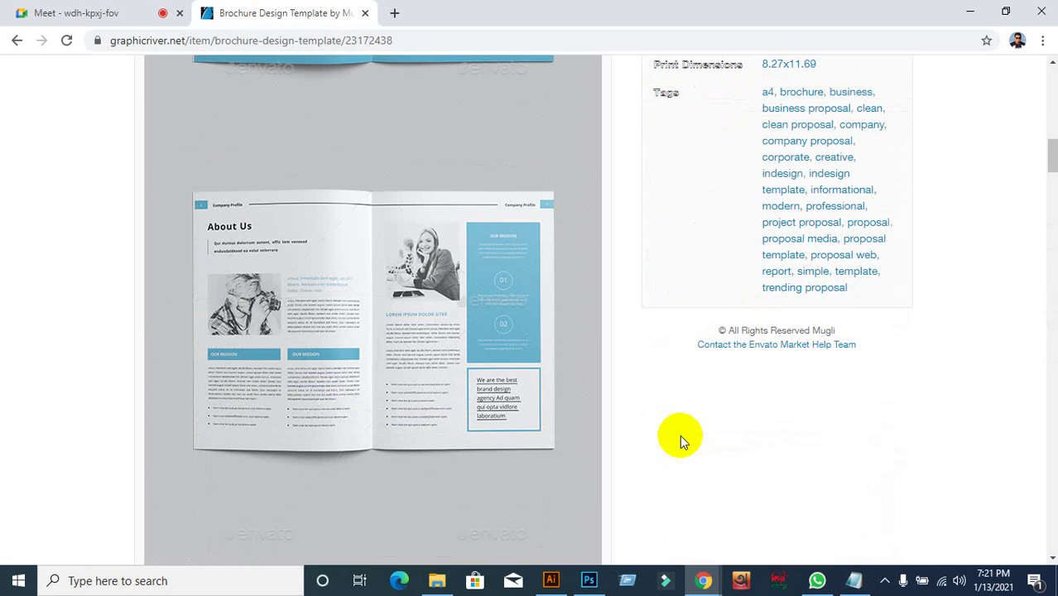
{"action": "scroll", "coordinate": [680, 435], "scroll_direction": "down", "scroll_amount": 8}
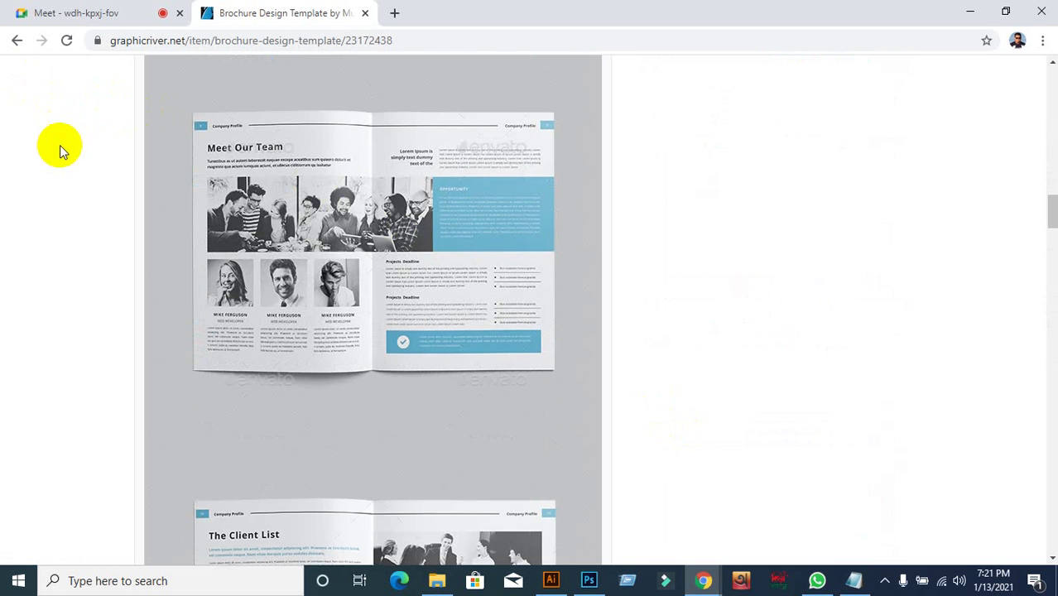
{"action": "scroll", "coordinate": [59, 144], "scroll_direction": "up", "scroll_amount": 2}
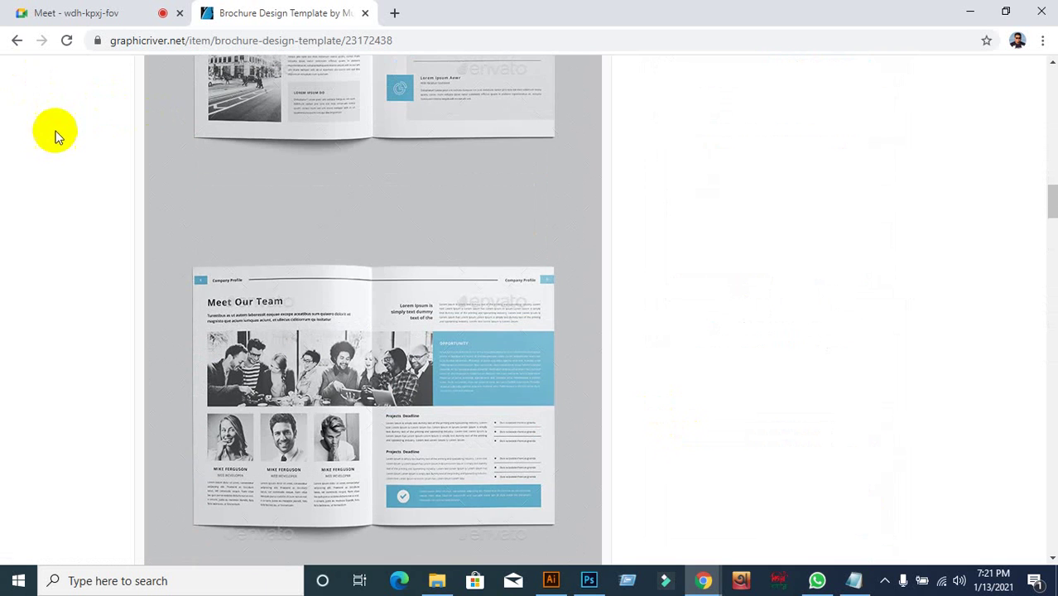
Leave and reload the Brochure Design Template page, and review it through the inside spreads to the Details section.
{"action": "left_click", "coordinate": [16, 42]}
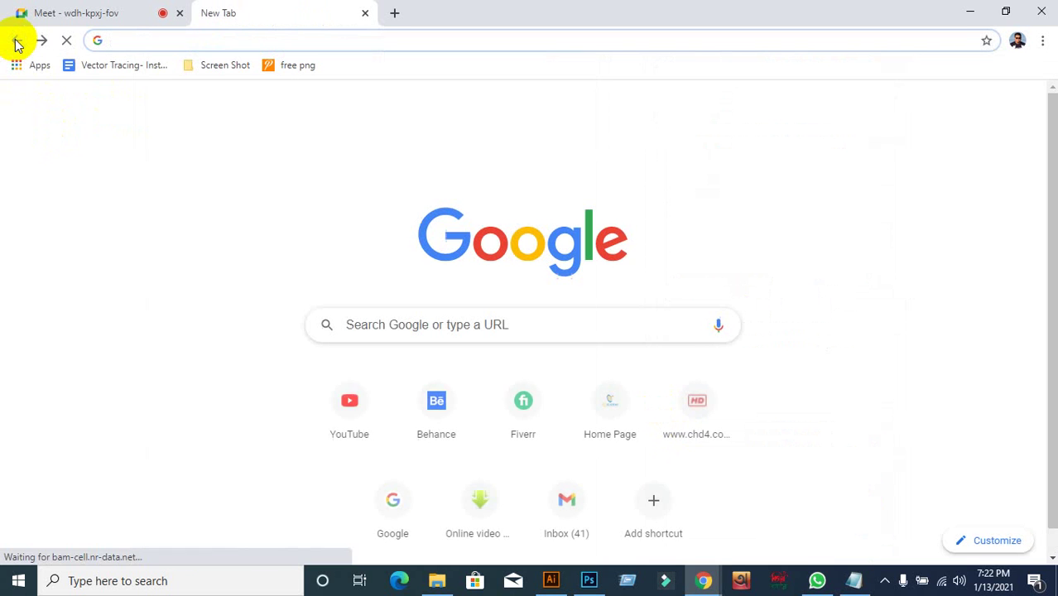
{"action": "left_click", "coordinate": [42, 40]}
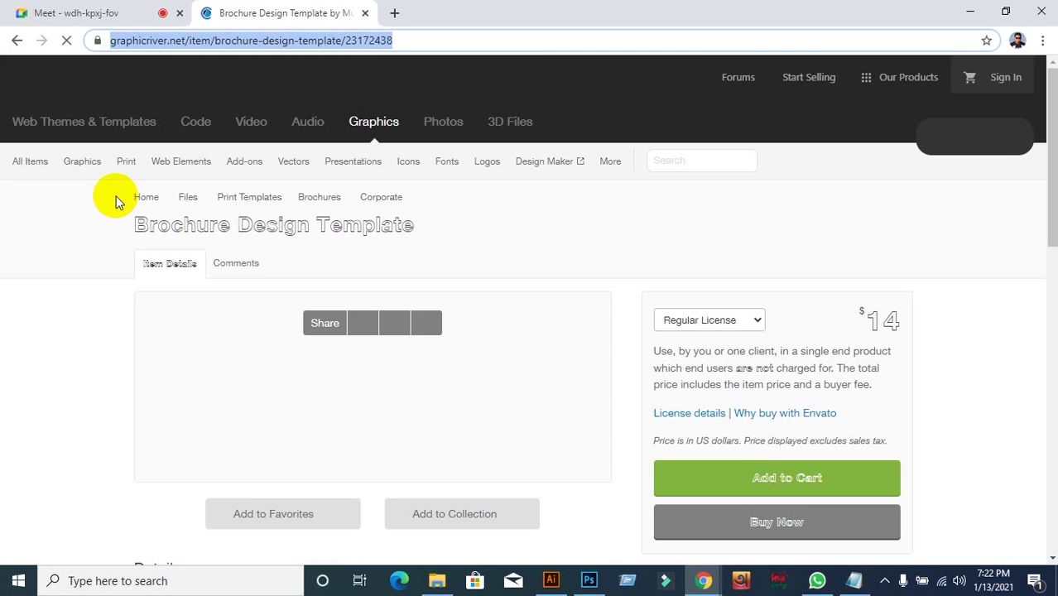
{"action": "scroll", "coordinate": [104, 261], "scroll_direction": "down", "scroll_amount": 15}
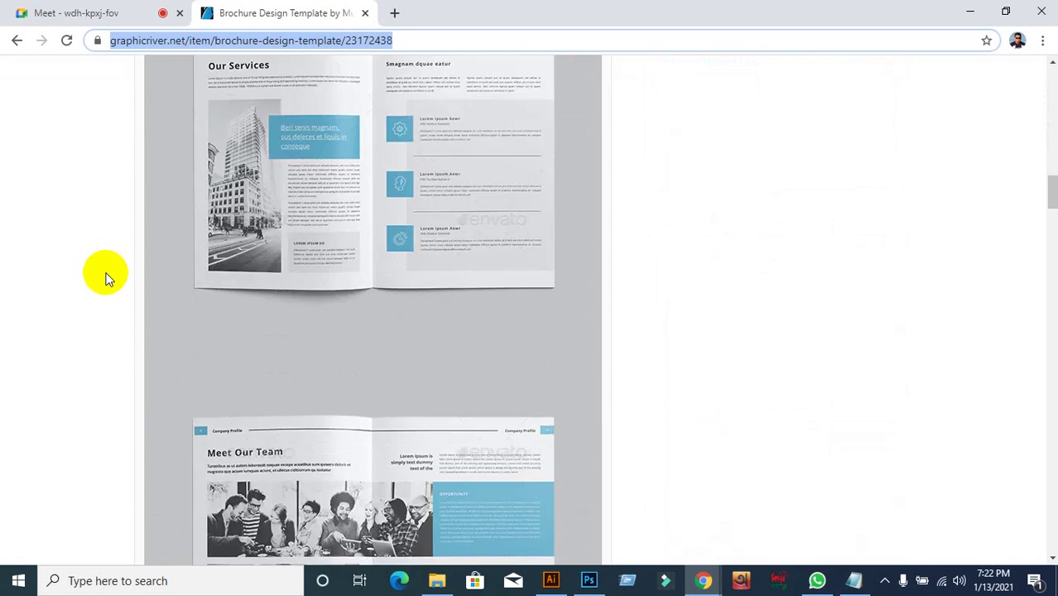
{"action": "scroll", "coordinate": [102, 282], "scroll_direction": "down", "scroll_amount": 15}
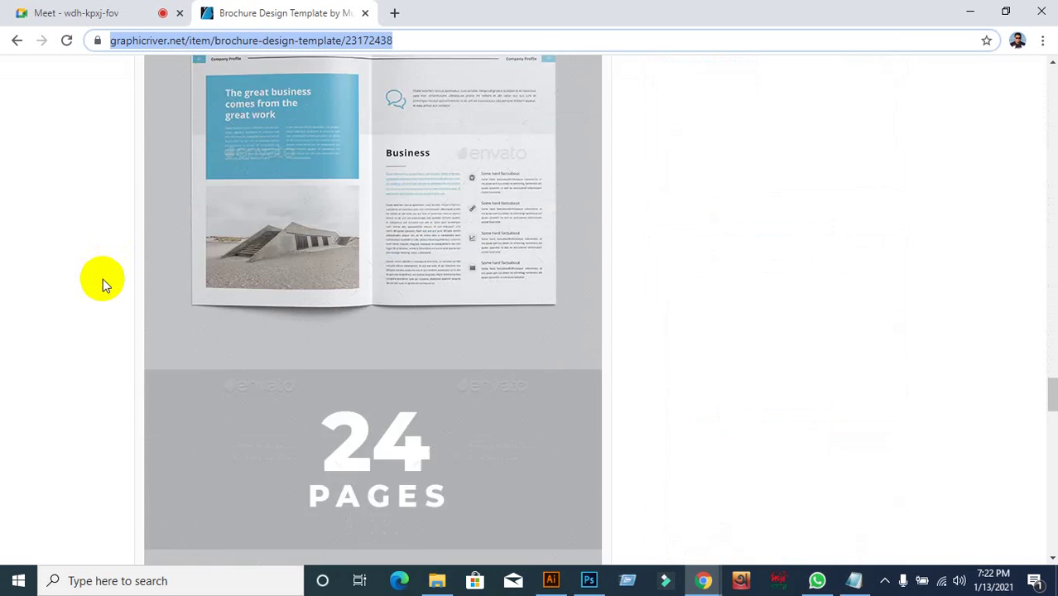
{"action": "scroll", "coordinate": [102, 285], "scroll_direction": "down", "scroll_amount": 10}
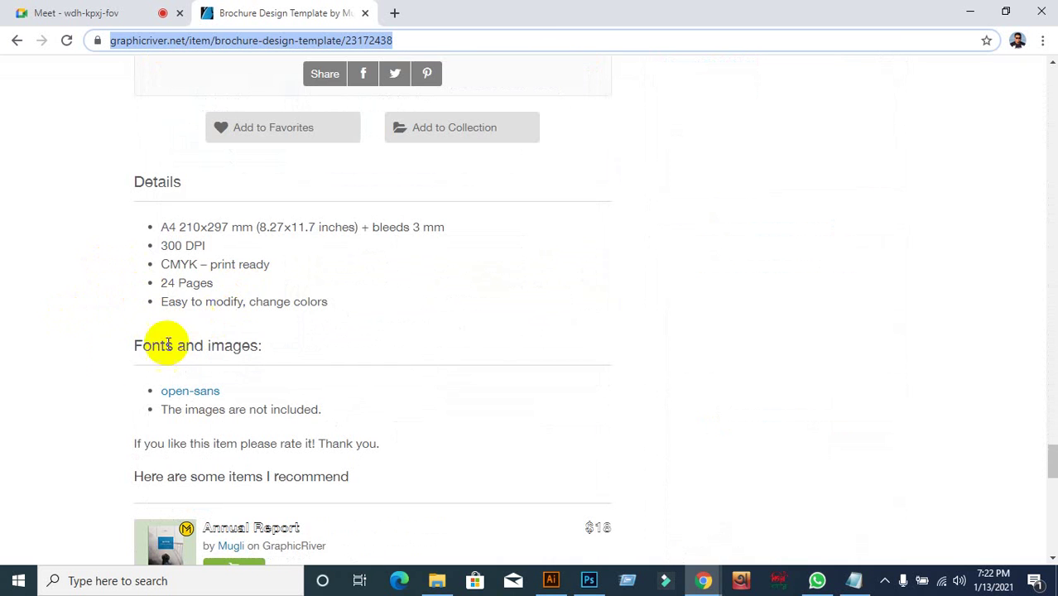
Compare the Details list with the page-count banner, the Business spread and the open company profile cover mockup.
{"action": "scroll", "coordinate": [61, 338], "scroll_direction": "up", "scroll_amount": 5}
{"action": "scroll", "coordinate": [61, 337], "scroll_direction": "down", "scroll_amount": 4}
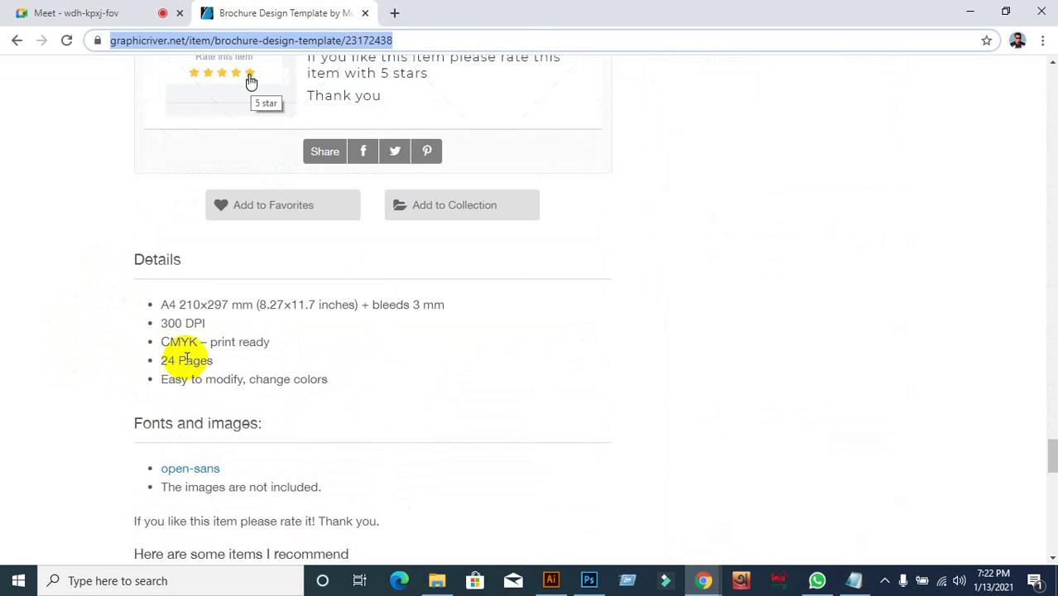
{"action": "scroll", "coordinate": [161, 379], "scroll_direction": "up", "scroll_amount": 15}
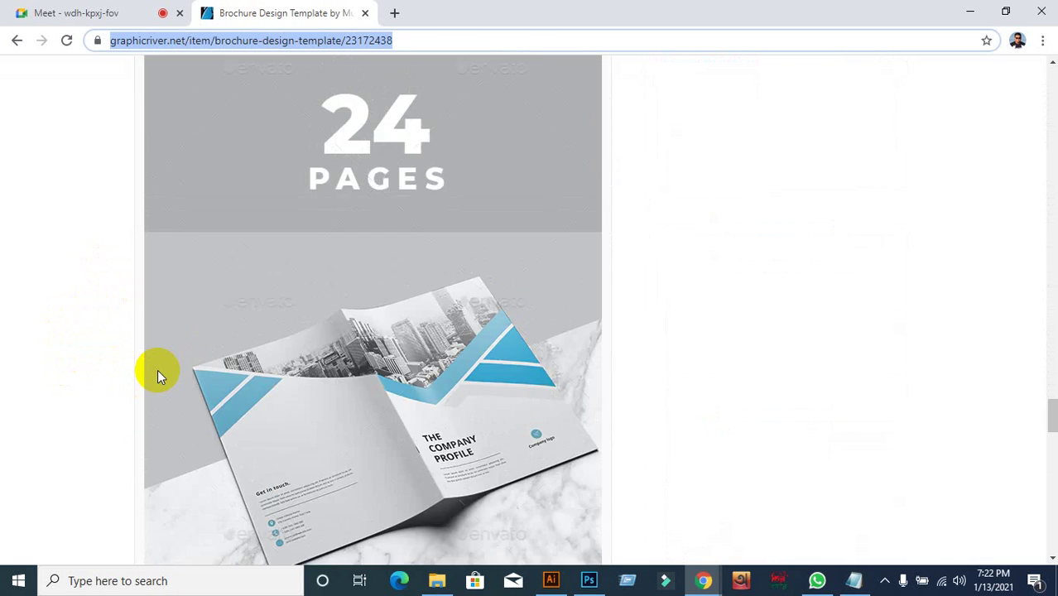
{"action": "scroll", "coordinate": [165, 374], "scroll_direction": "down", "scroll_amount": 8}
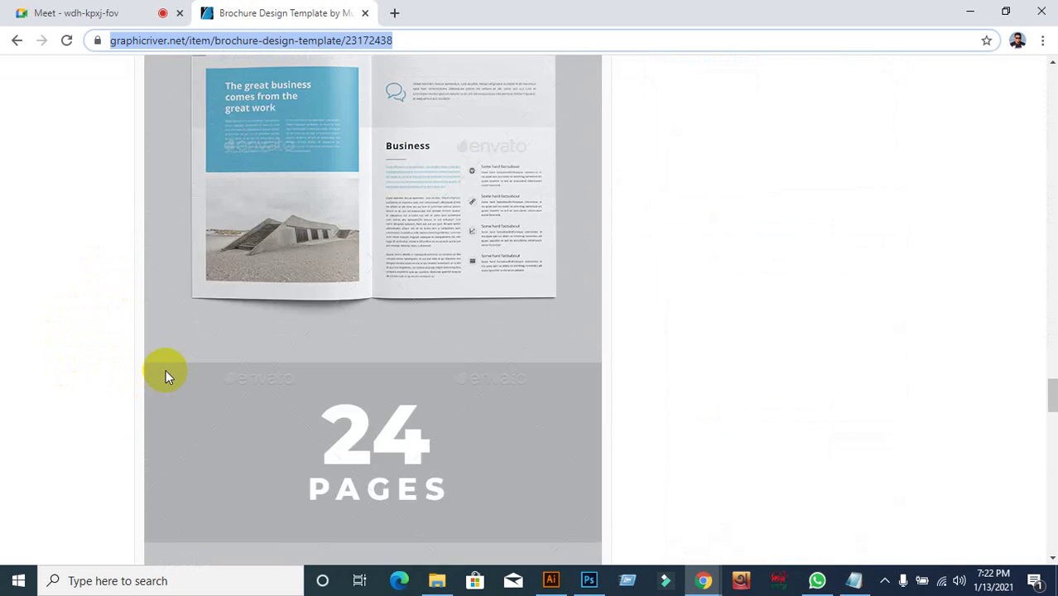
{"action": "scroll", "coordinate": [166, 374], "scroll_direction": "up", "scroll_amount": 4}
{"action": "scroll", "coordinate": [166, 375], "scroll_direction": "down", "scroll_amount": 4}
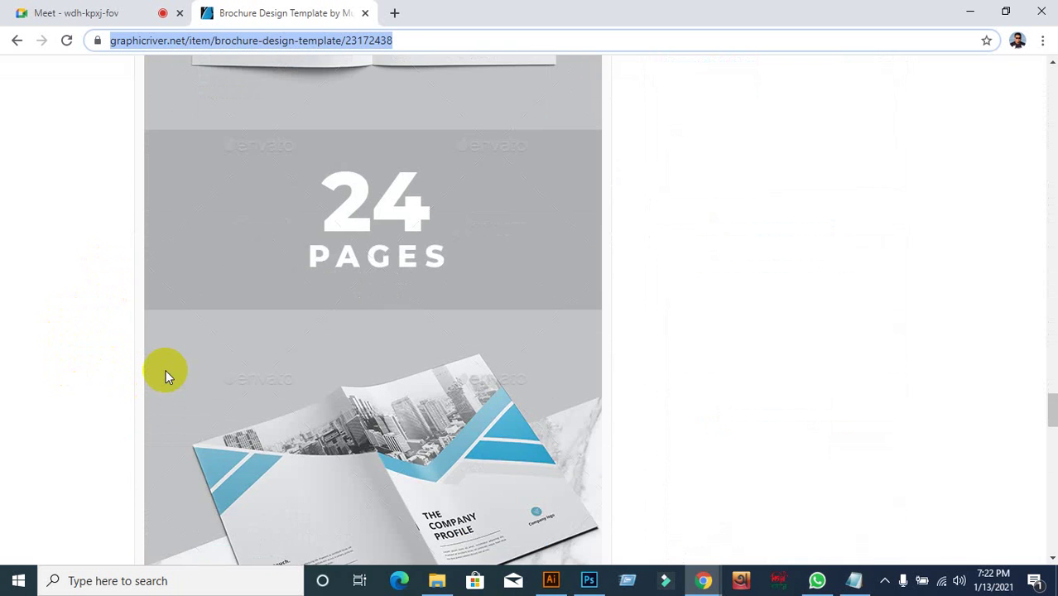
Review the Brochure Design Template preview backwards from the page-count banner through the Future plan and Meet Our Team spreads to the cover.
{"action": "scroll", "coordinate": [165, 374], "scroll_direction": "up", "scroll_amount": 13}
{"action": "scroll", "coordinate": [166, 369], "scroll_direction": "up", "scroll_amount": 12}
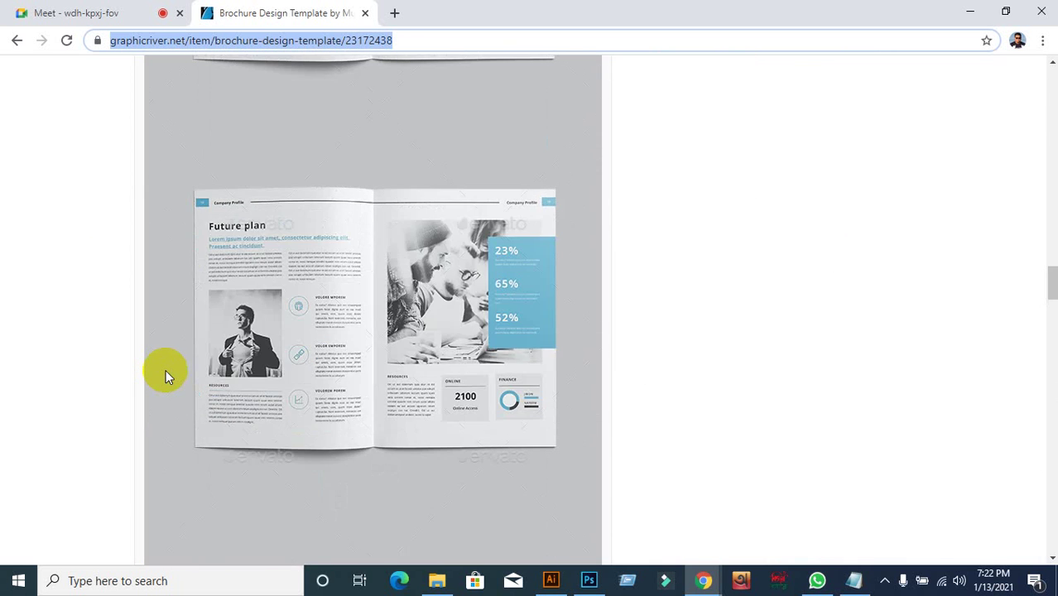
{"action": "scroll", "coordinate": [166, 369], "scroll_direction": "up", "scroll_amount": 6}
{"action": "scroll", "coordinate": [165, 370], "scroll_direction": "up", "scroll_amount": 8}
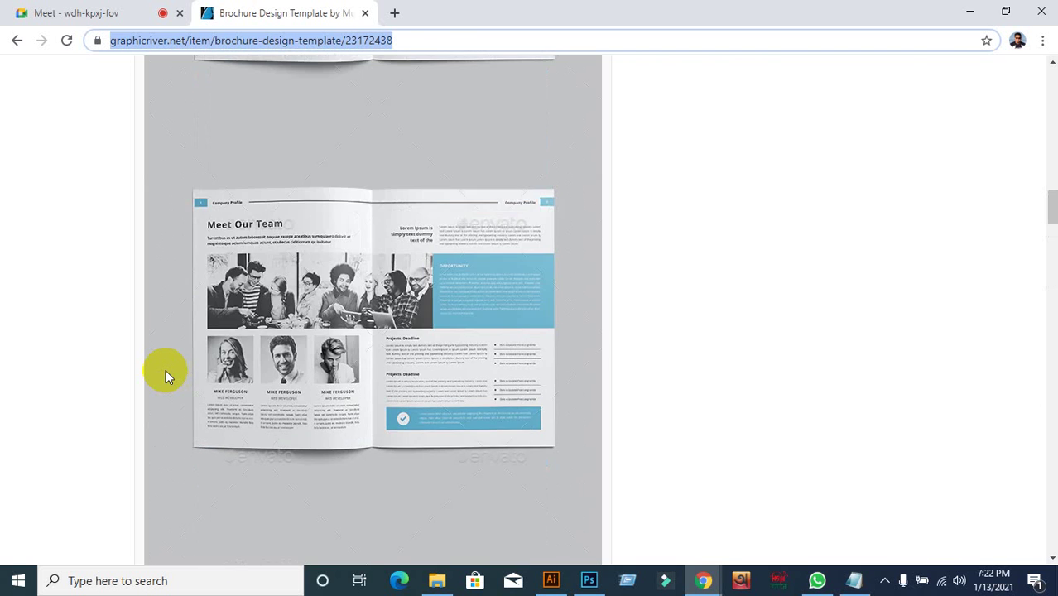
{"action": "scroll", "coordinate": [166, 369], "scroll_direction": "up", "scroll_amount": 5}
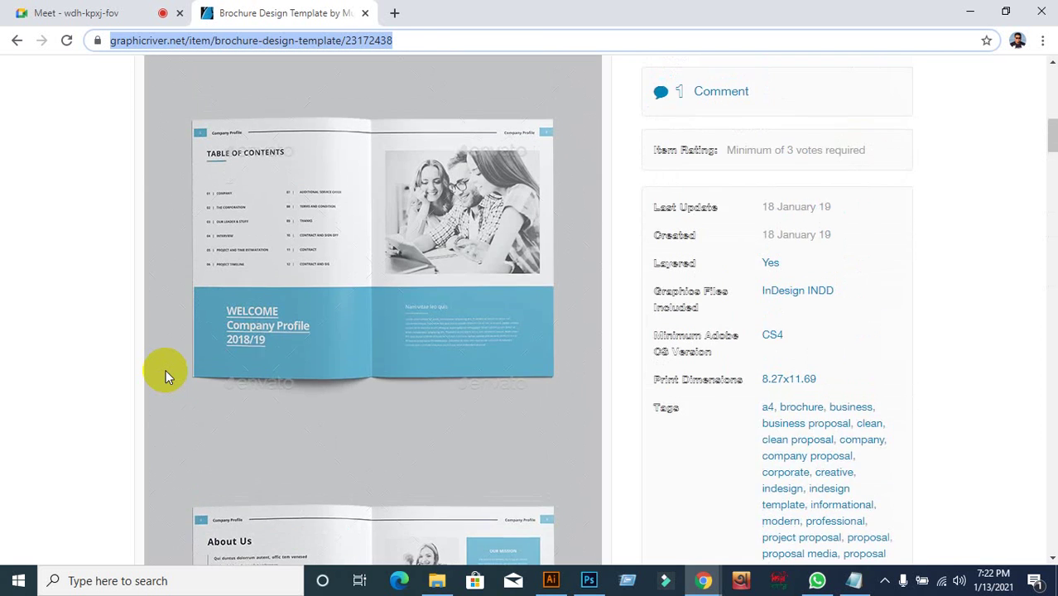
{"action": "scroll", "coordinate": [166, 369], "scroll_direction": "up", "scroll_amount": 5}
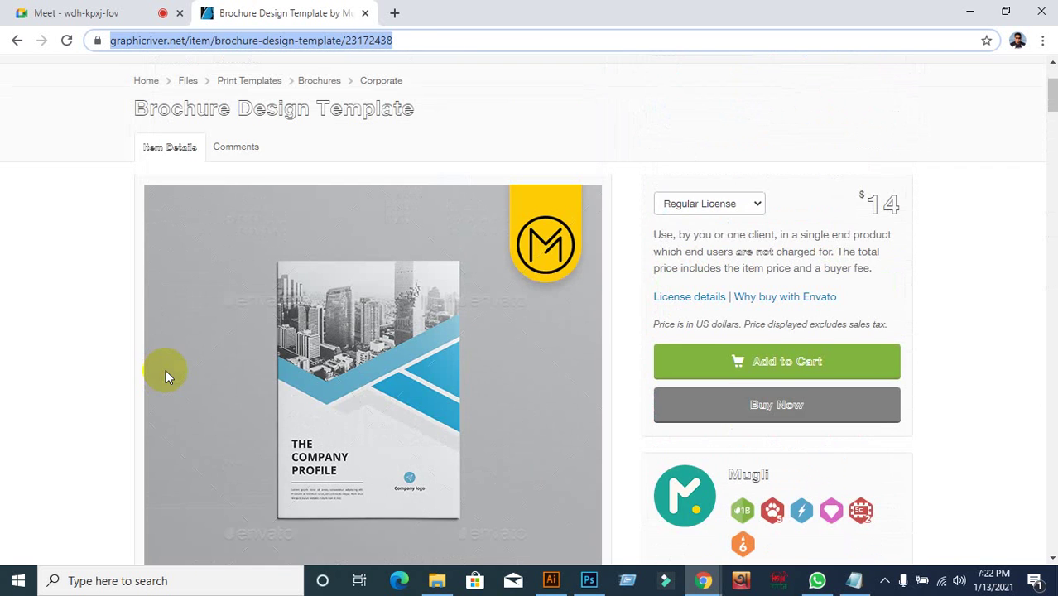
Examine the company profile template from its front cover through all inside spreads to the open cover mockup and rating banner.
{"action": "scroll", "coordinate": [132, 369], "scroll_direction": "down", "scroll_amount": 2}
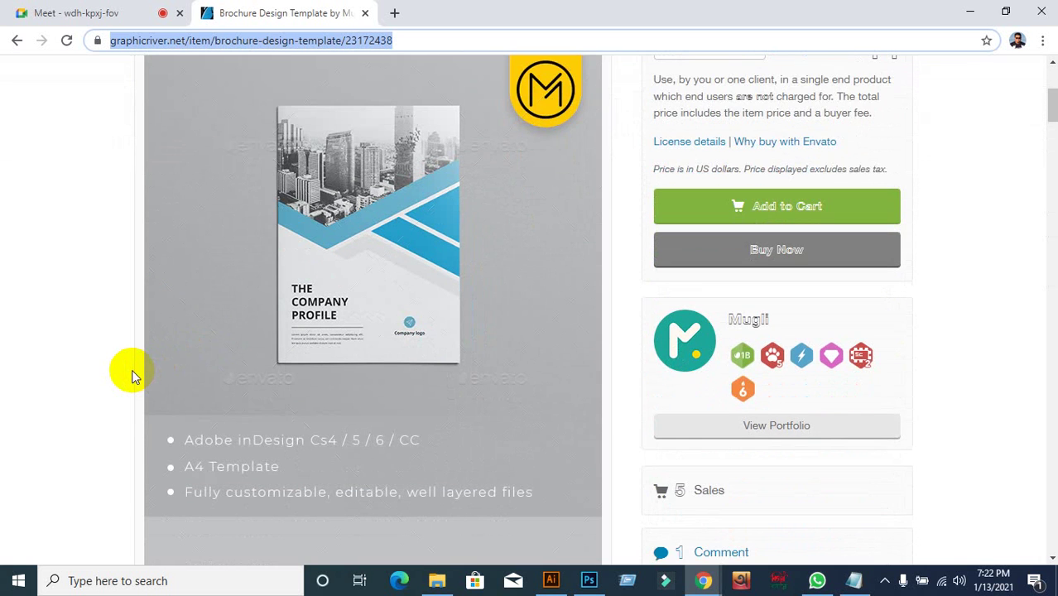
{"action": "scroll", "coordinate": [108, 369], "scroll_direction": "down", "scroll_amount": 2}
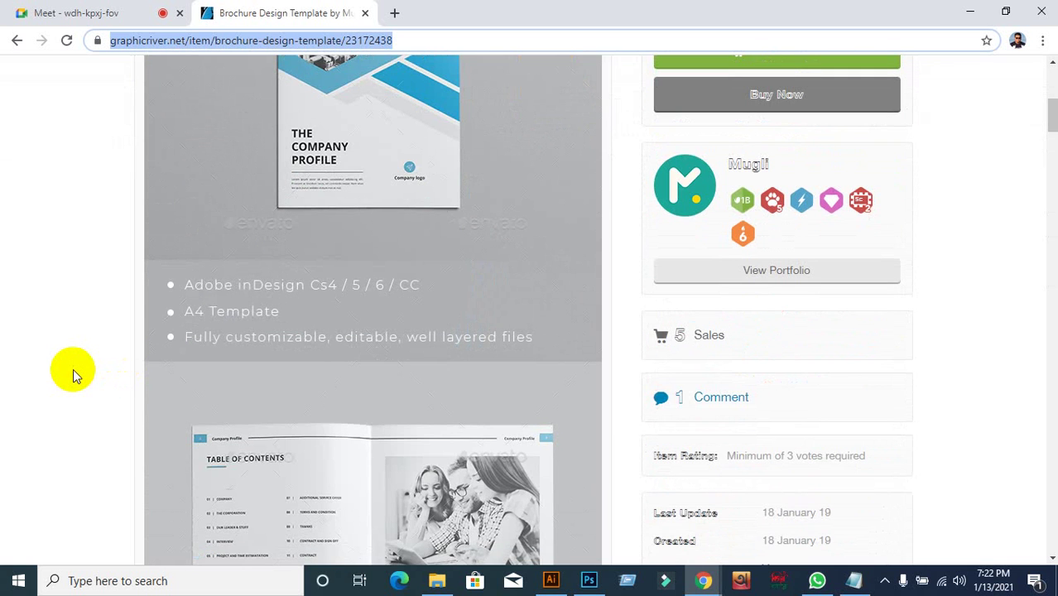
{"action": "scroll", "coordinate": [72, 368], "scroll_direction": "down", "scroll_amount": 10}
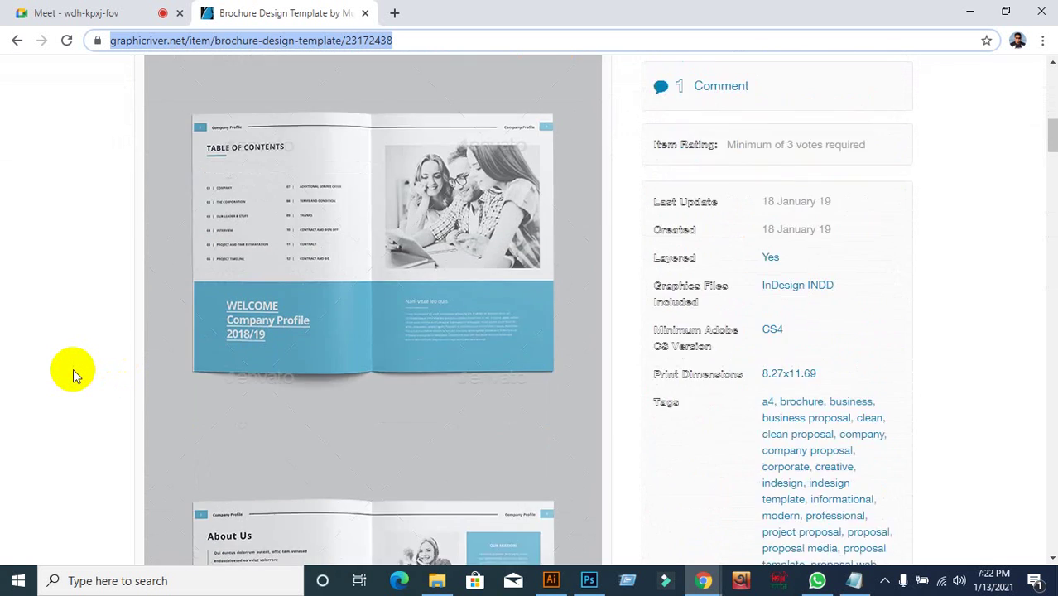
{"action": "scroll", "coordinate": [73, 369], "scroll_direction": "down", "scroll_amount": 15}
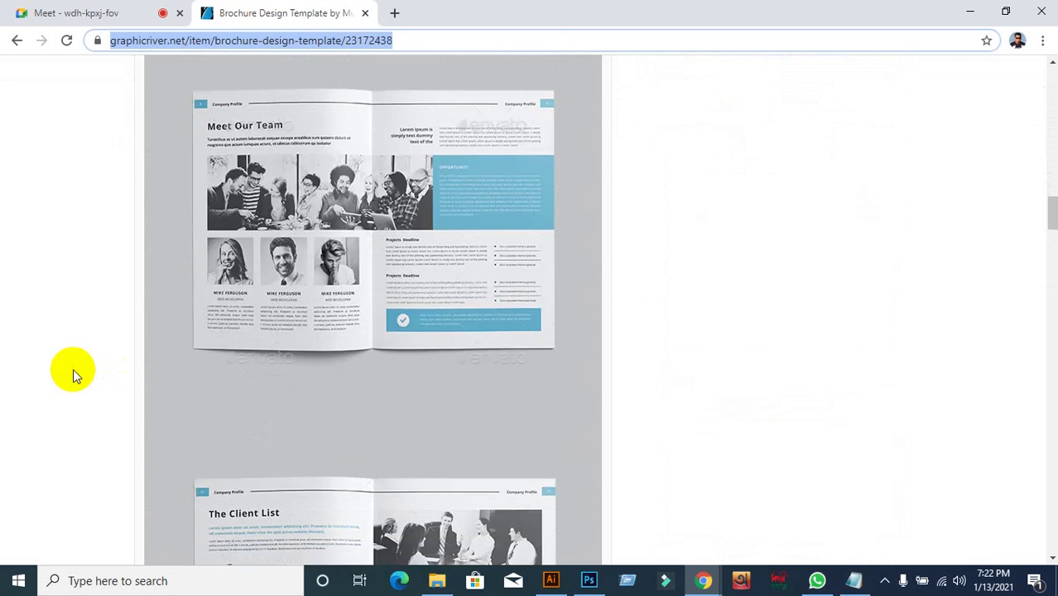
{"action": "scroll", "coordinate": [73, 368], "scroll_direction": "down", "scroll_amount": 6}
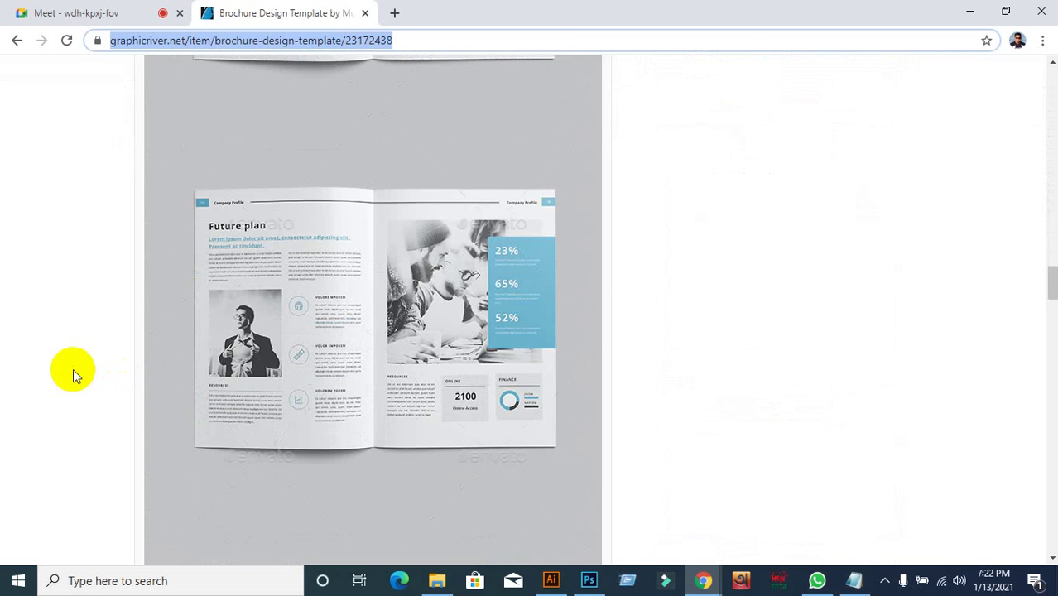
{"action": "scroll", "coordinate": [72, 369], "scroll_direction": "down", "scroll_amount": 12}
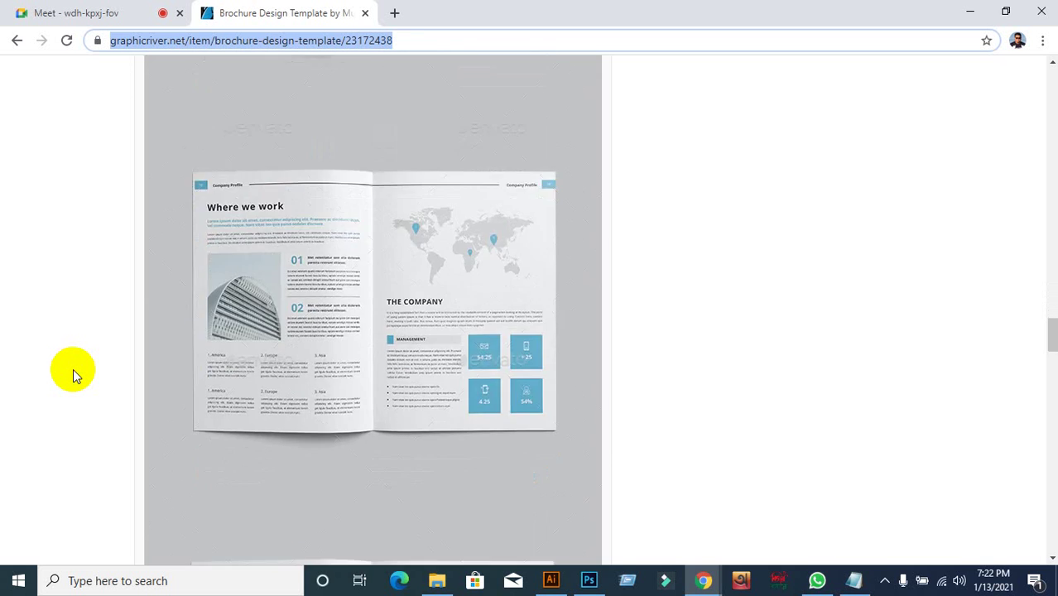
{"action": "scroll", "coordinate": [73, 368], "scroll_direction": "down", "scroll_amount": 12}
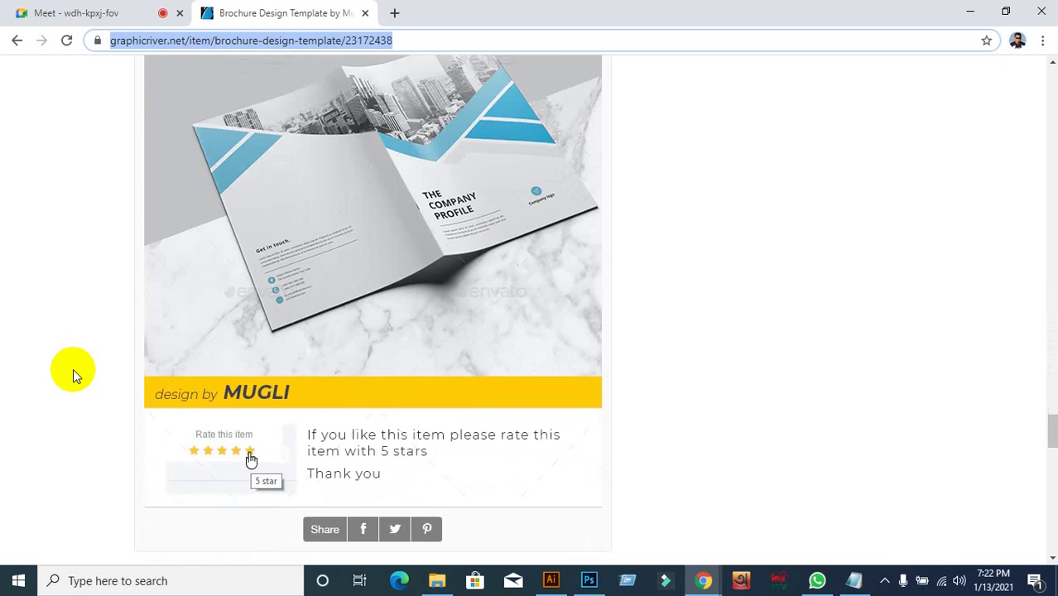
{"action": "scroll", "coordinate": [73, 375], "scroll_direction": "down", "scroll_amount": 2}
{"action": "scroll", "coordinate": [73, 375], "scroll_direction": "up", "scroll_amount": 3}
{"action": "scroll", "coordinate": [73, 375], "scroll_direction": "down", "scroll_amount": 6}
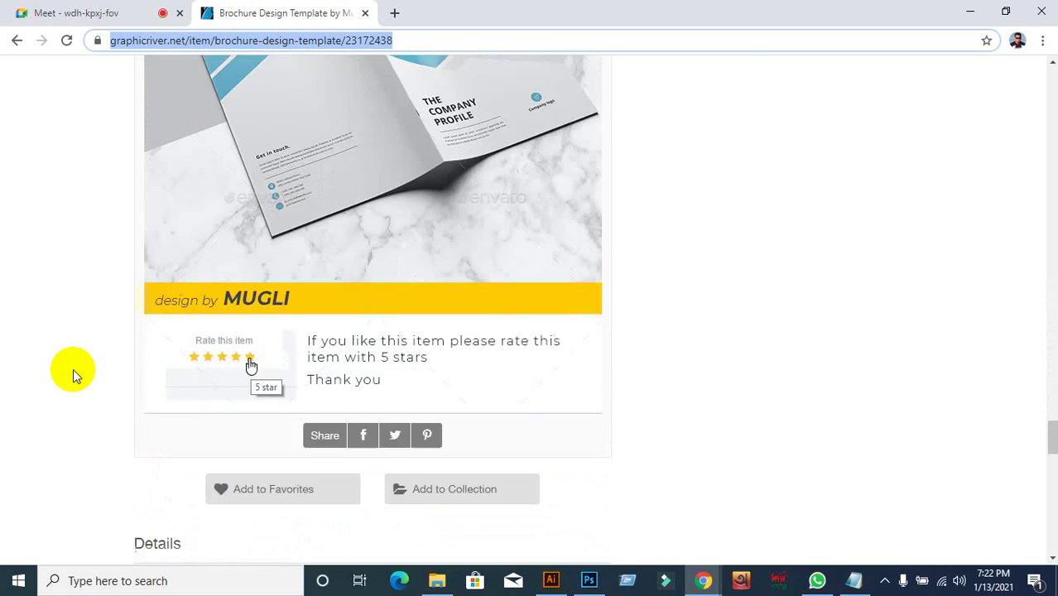
Compare the open cover mockup and front cover with the Table of Contents, About Us, Our Services, Meet Our Team and Future plan spreads.
{"action": "scroll", "coordinate": [151, 339], "scroll_direction": "up", "scroll_amount": 8}
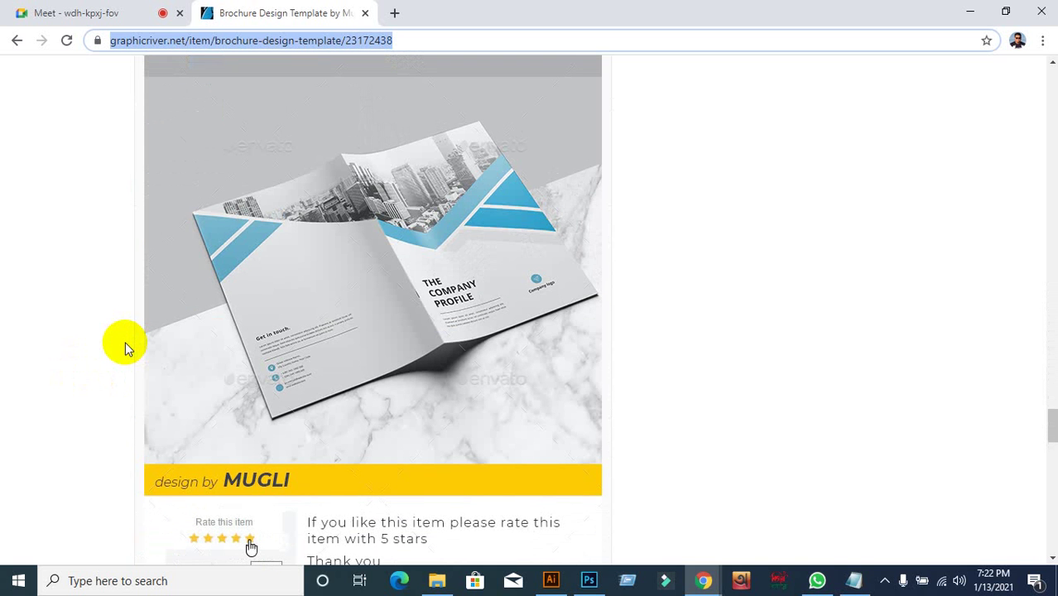
{"action": "scroll", "coordinate": [125, 342], "scroll_direction": "up", "scroll_amount": 15}
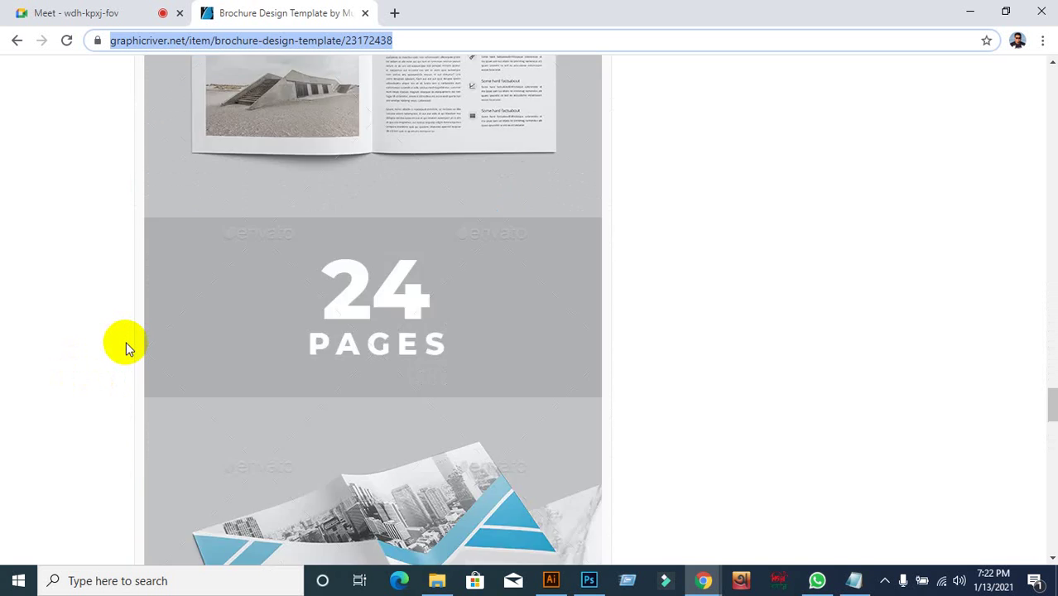
{"action": "scroll", "coordinate": [128, 342], "scroll_direction": "up", "scroll_amount": 10}
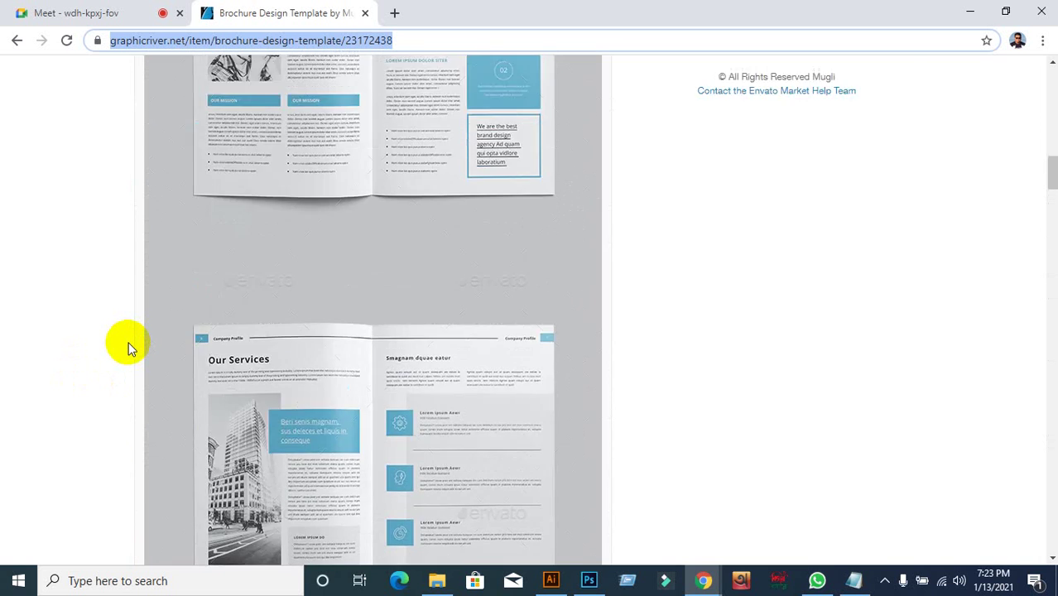
{"action": "scroll", "coordinate": [104, 348], "scroll_direction": "down", "scroll_amount": 15}
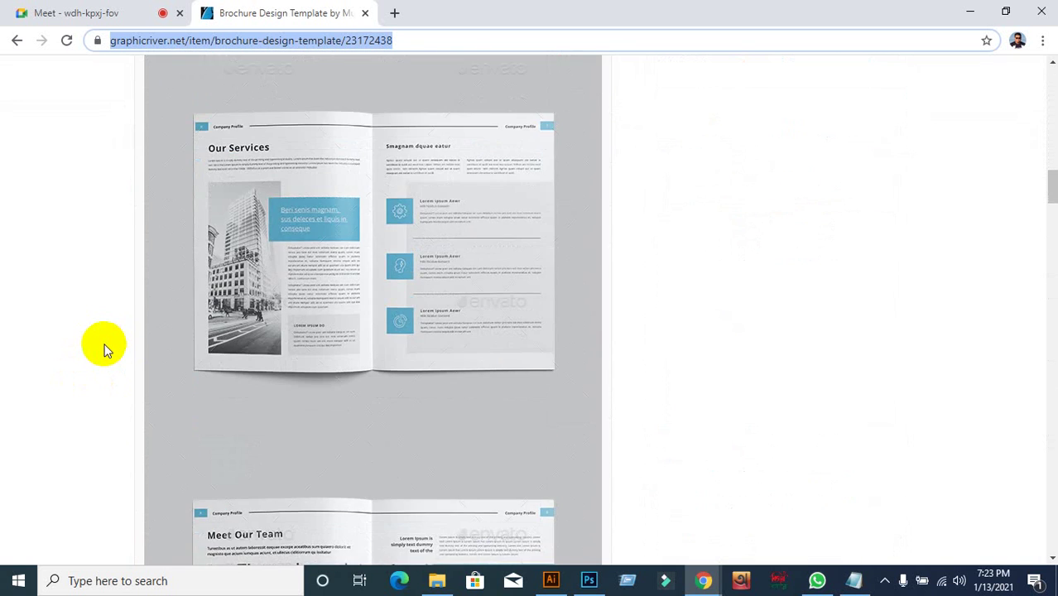
{"action": "scroll", "coordinate": [104, 347], "scroll_direction": "down", "scroll_amount": 4}
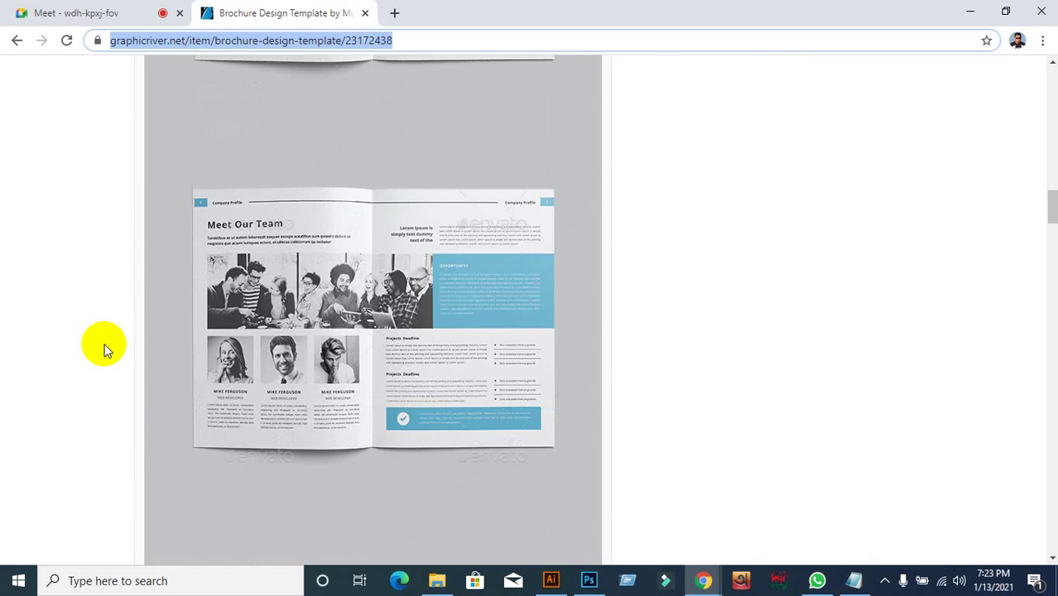
{"action": "scroll", "coordinate": [104, 348], "scroll_direction": "up", "scroll_amount": 19}
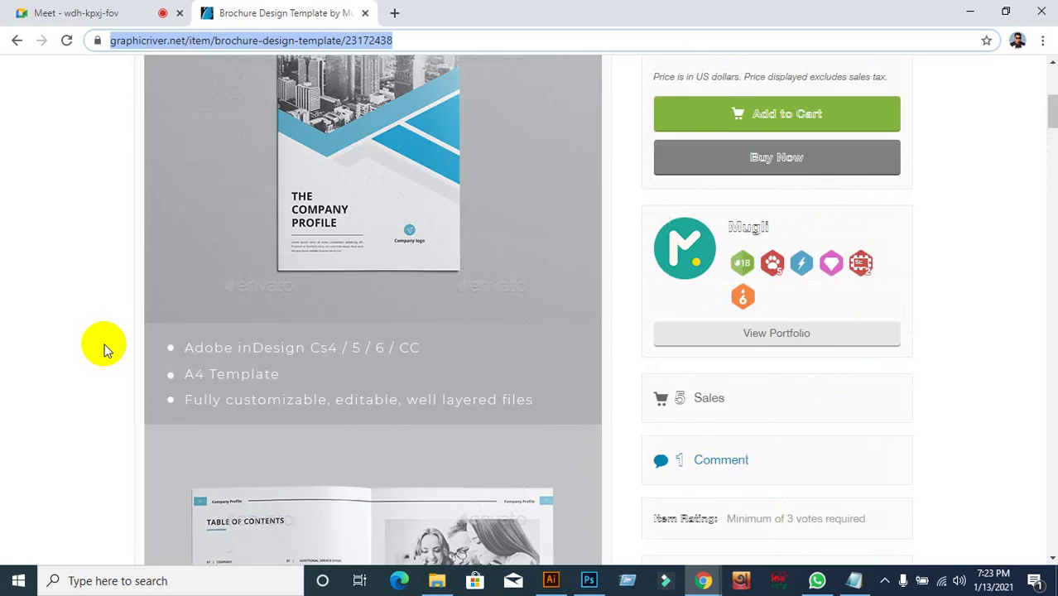
{"action": "scroll", "coordinate": [103, 348], "scroll_direction": "down", "scroll_amount": 5}
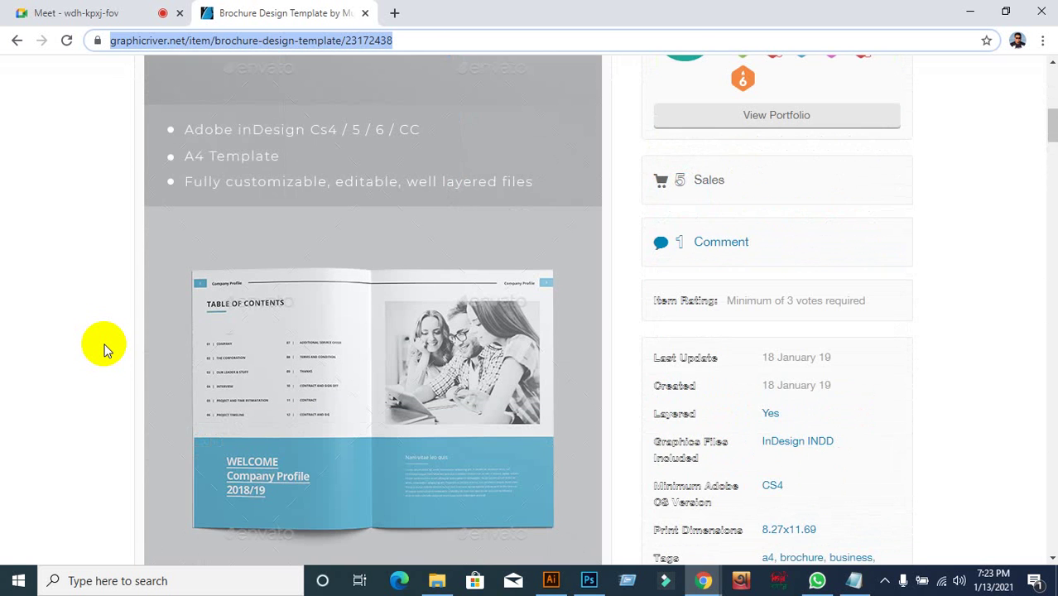
{"action": "scroll", "coordinate": [104, 348], "scroll_direction": "down", "scroll_amount": 7}
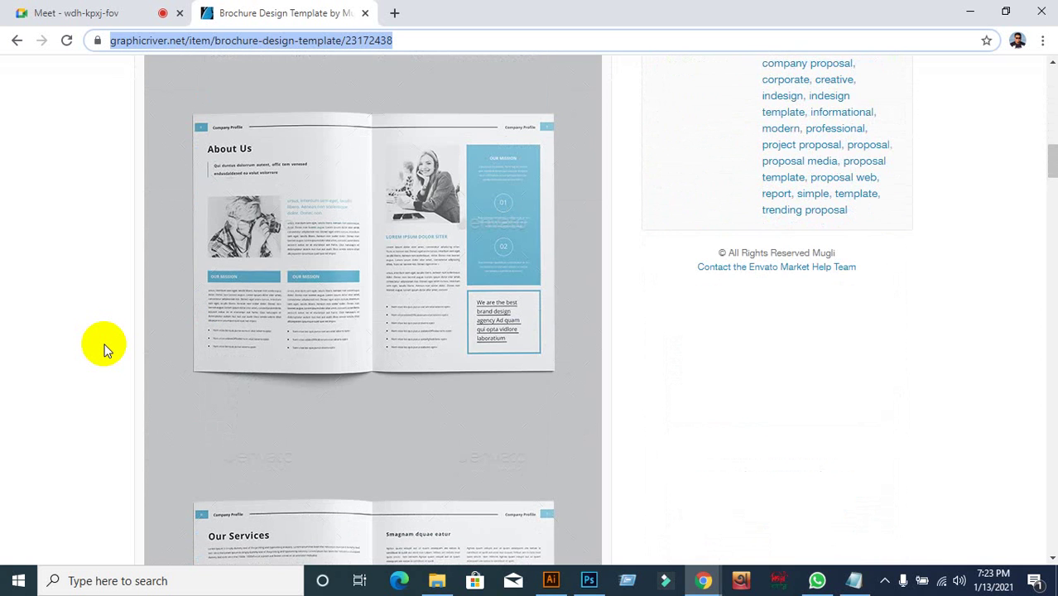
{"action": "scroll", "coordinate": [104, 348], "scroll_direction": "down", "scroll_amount": 19}
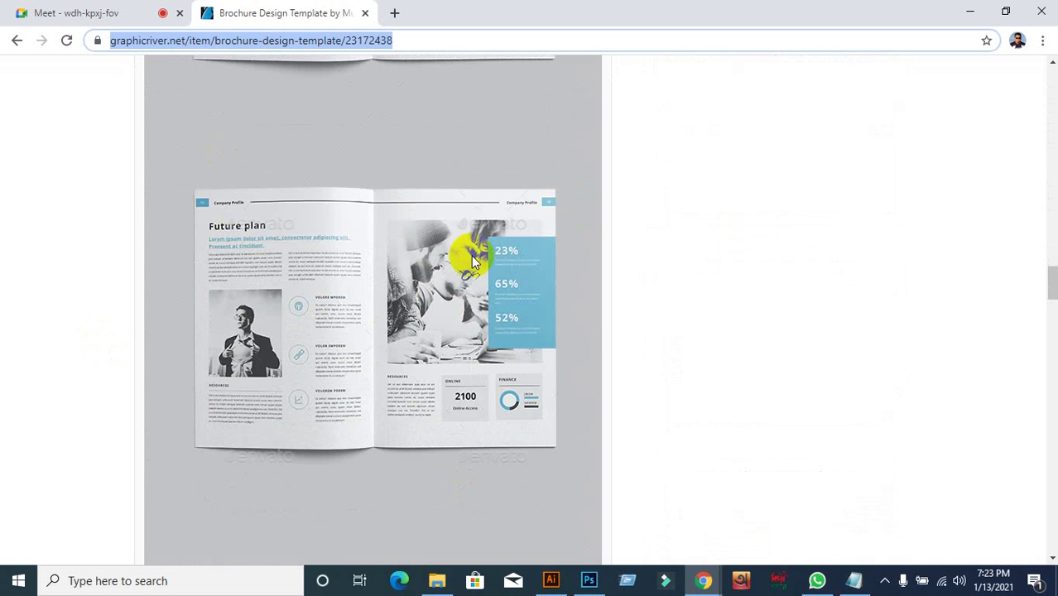
{"action": "left_click", "coordinate": [142, 12]}
{"action": "left_click", "coordinate": [272, 12]}
{"action": "left_click", "coordinate": [551, 580]}
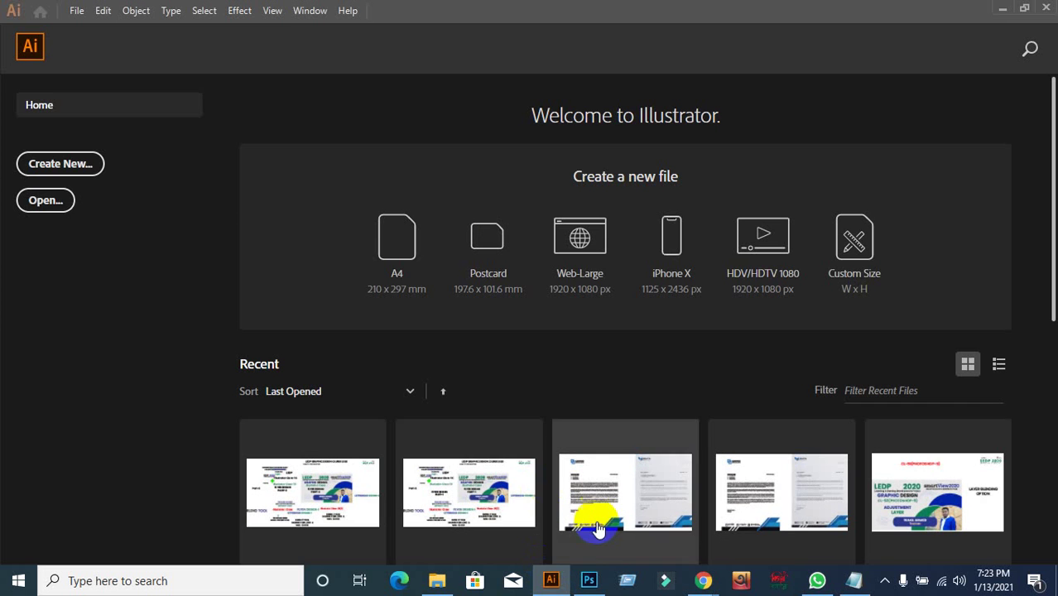
{"action": "left_click", "coordinate": [703, 581]}
Check the template's Details and Fonts and images sections against the open company profile cover mockup.
{"action": "scroll", "coordinate": [184, 131], "scroll_direction": "down", "scroll_amount": 5}
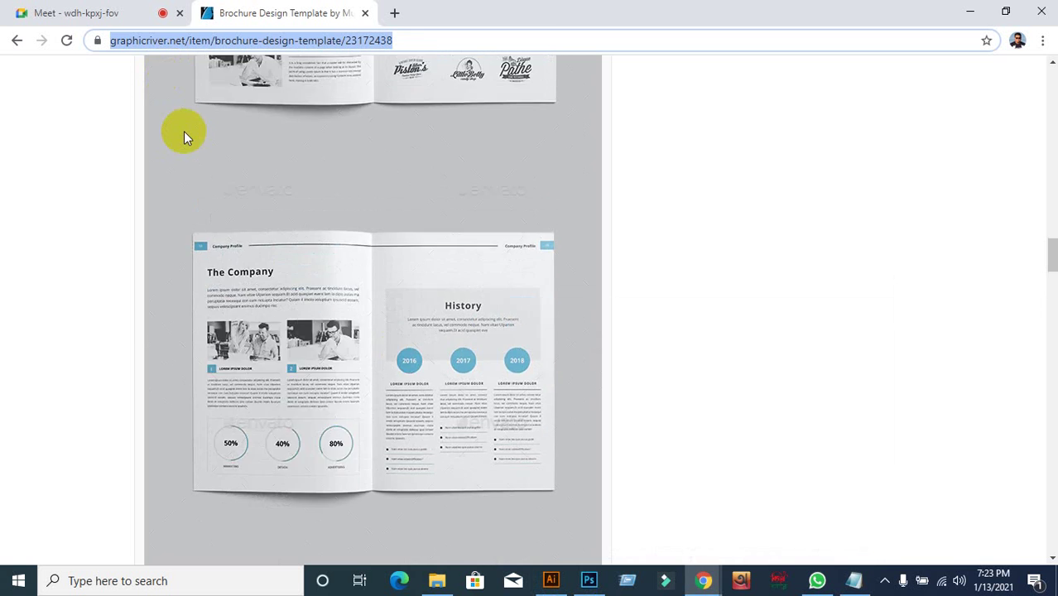
{"action": "scroll", "coordinate": [197, 150], "scroll_direction": "down", "scroll_amount": 20}
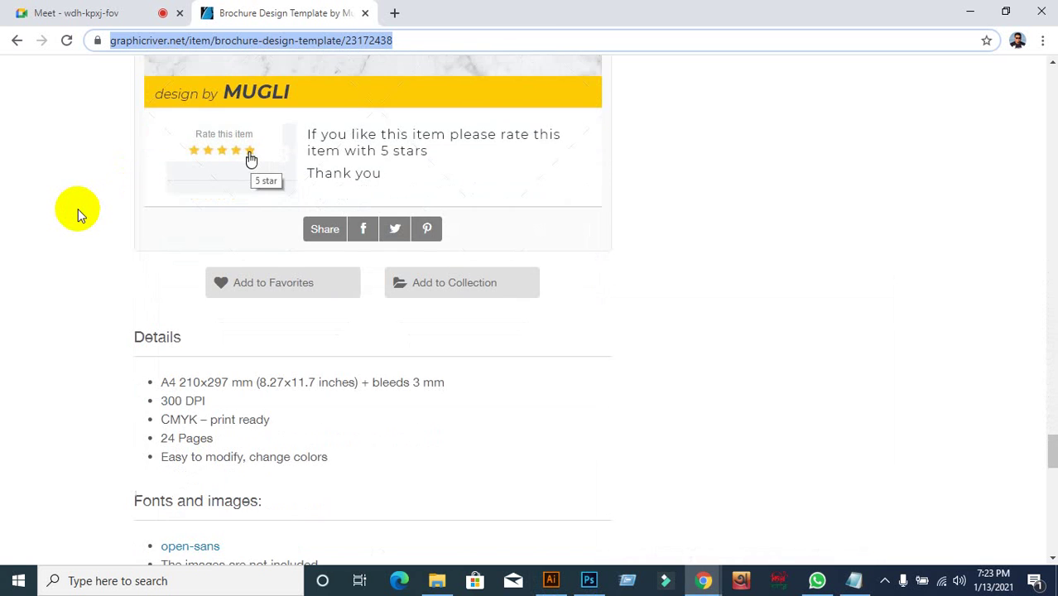
{"action": "scroll", "coordinate": [78, 210], "scroll_direction": "down", "scroll_amount": 1}
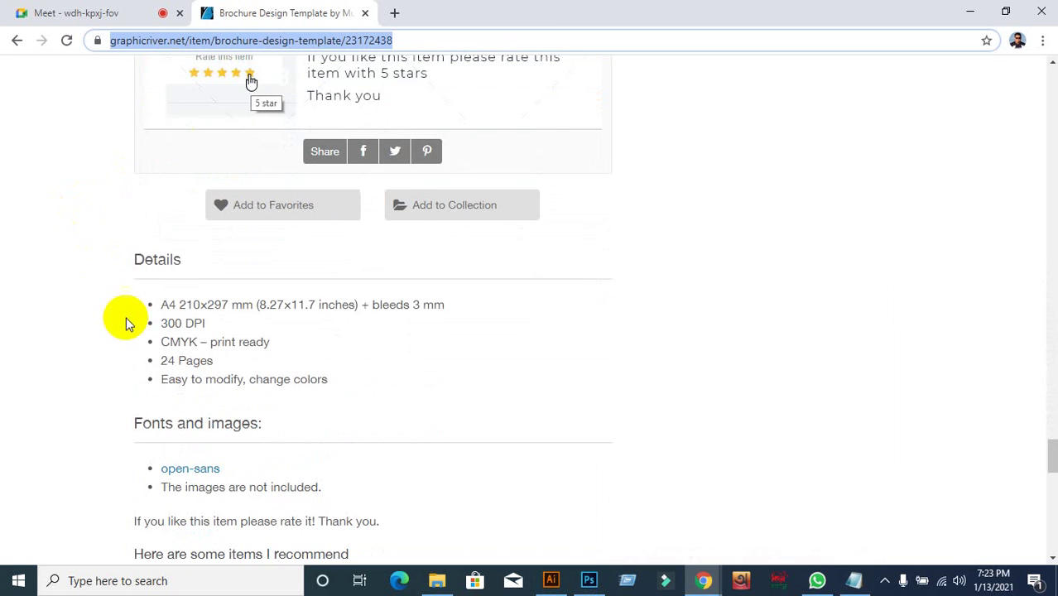
{"action": "scroll", "coordinate": [116, 290], "scroll_direction": "down", "scroll_amount": 3}
{"action": "scroll", "coordinate": [115, 287], "scroll_direction": "up", "scroll_amount": 15}
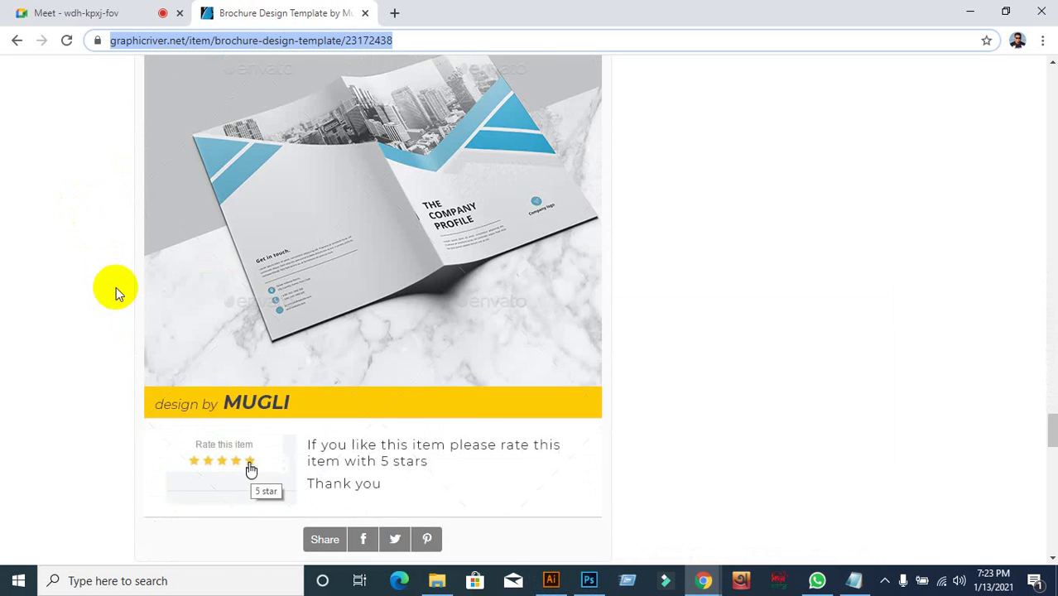
Go to the GraphicRiver home page and search for "bi-fold brochure" using the suggested term.
{"action": "left_click_drag", "start_coordinate": [1054, 394], "coordinate": [995, 13]}
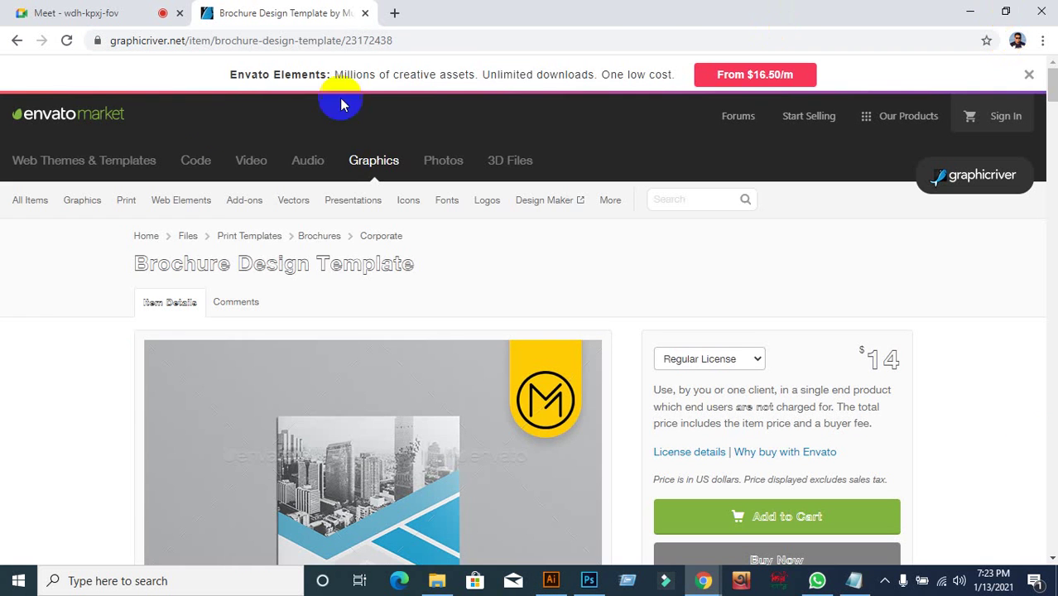
{"action": "mouse_move", "coordinate": [87, 201]}
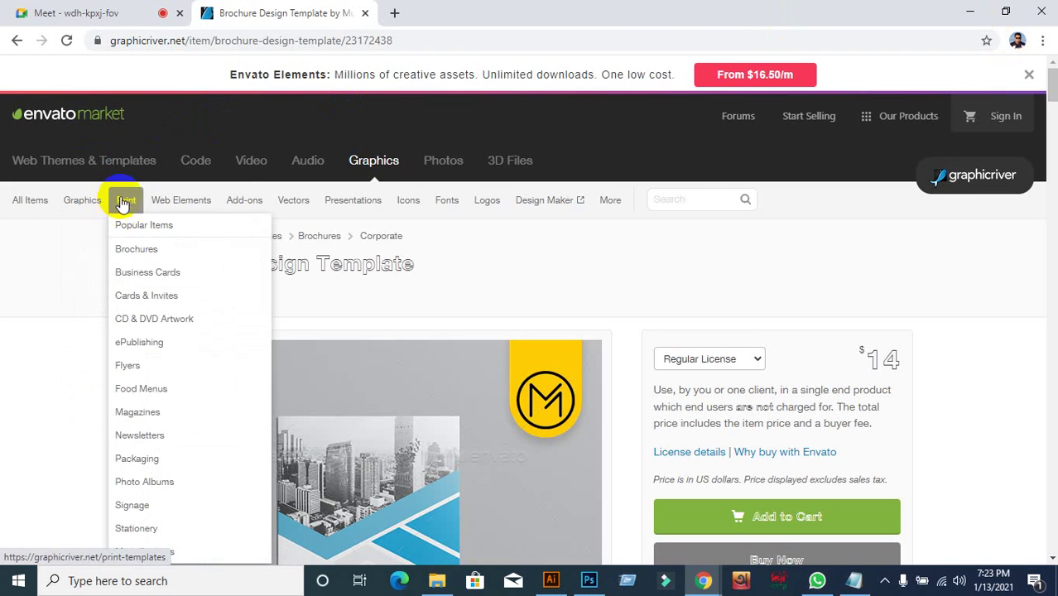
{"action": "left_click", "coordinate": [105, 120]}
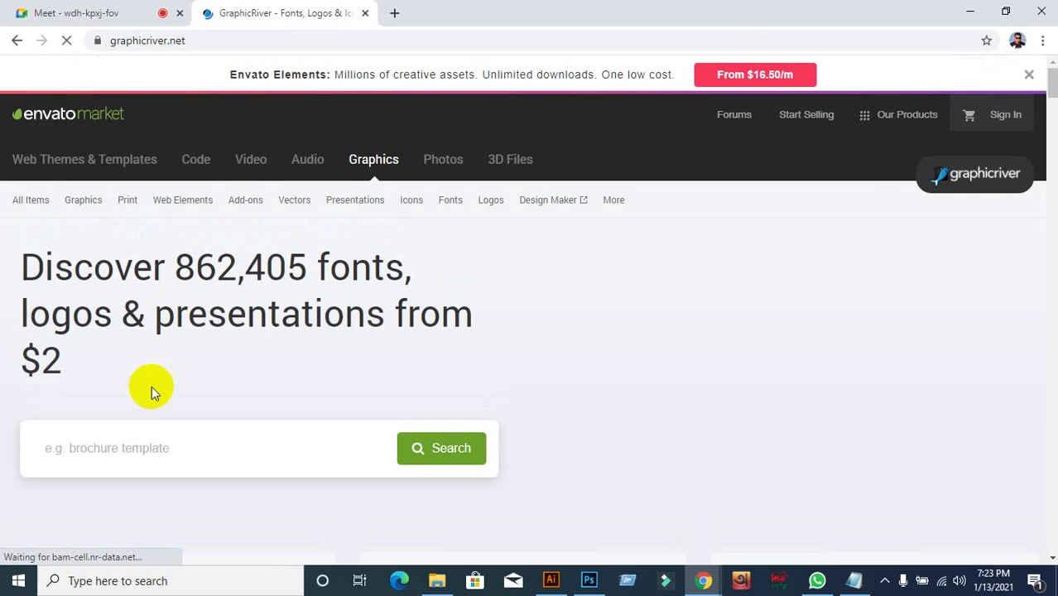
{"action": "left_click", "coordinate": [147, 475]}
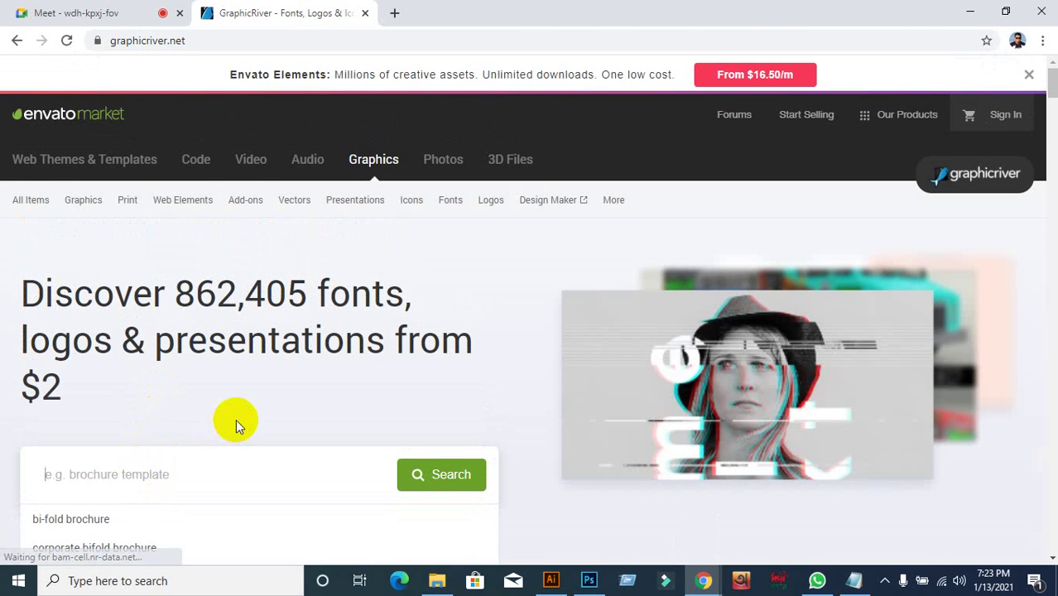
{"action": "left_click", "coordinate": [72, 528]}
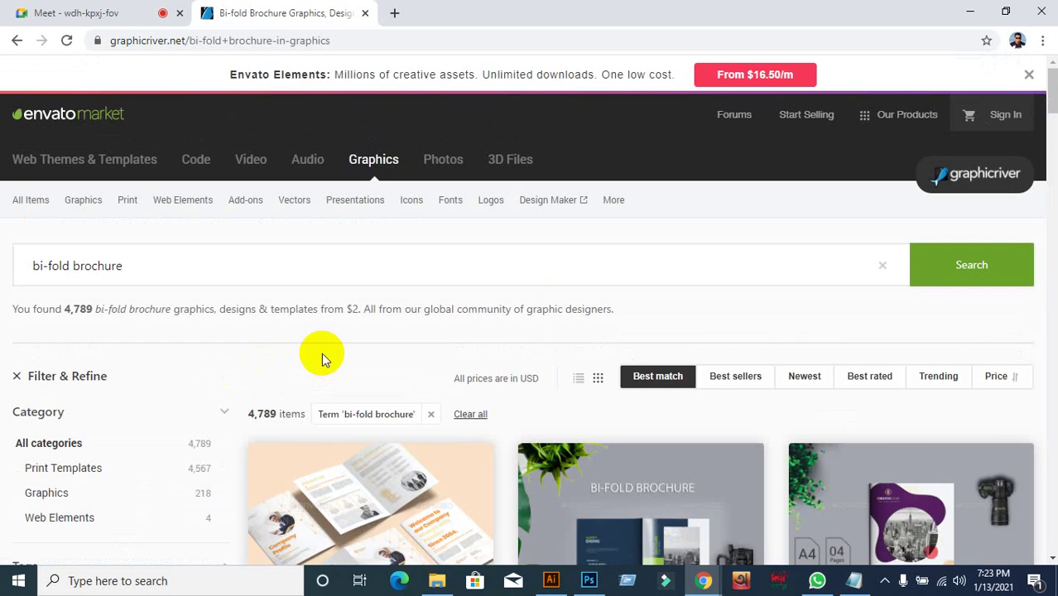
Browse the bi-fold brochure results and open the A4 Bi-Fold Brochure Mockup item by mock-upstudio.
{"action": "scroll", "coordinate": [323, 360], "scroll_direction": "down", "scroll_amount": 3}
{"action": "scroll", "coordinate": [323, 360], "scroll_direction": "down", "scroll_amount": 2}
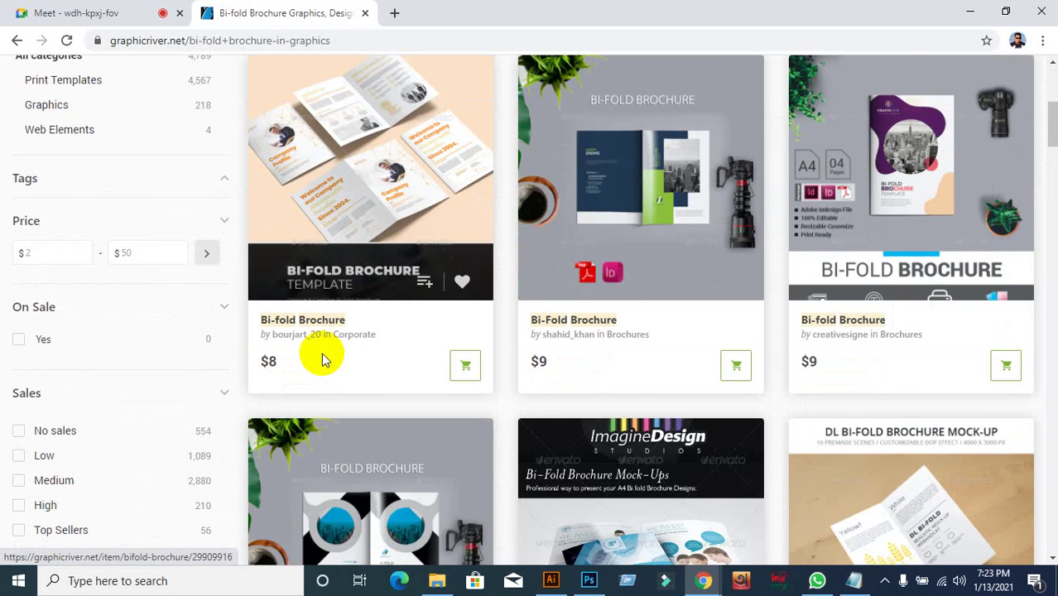
{"action": "scroll", "coordinate": [323, 360], "scroll_direction": "down", "scroll_amount": 3}
{"action": "scroll", "coordinate": [321, 353], "scroll_direction": "down", "scroll_amount": 3}
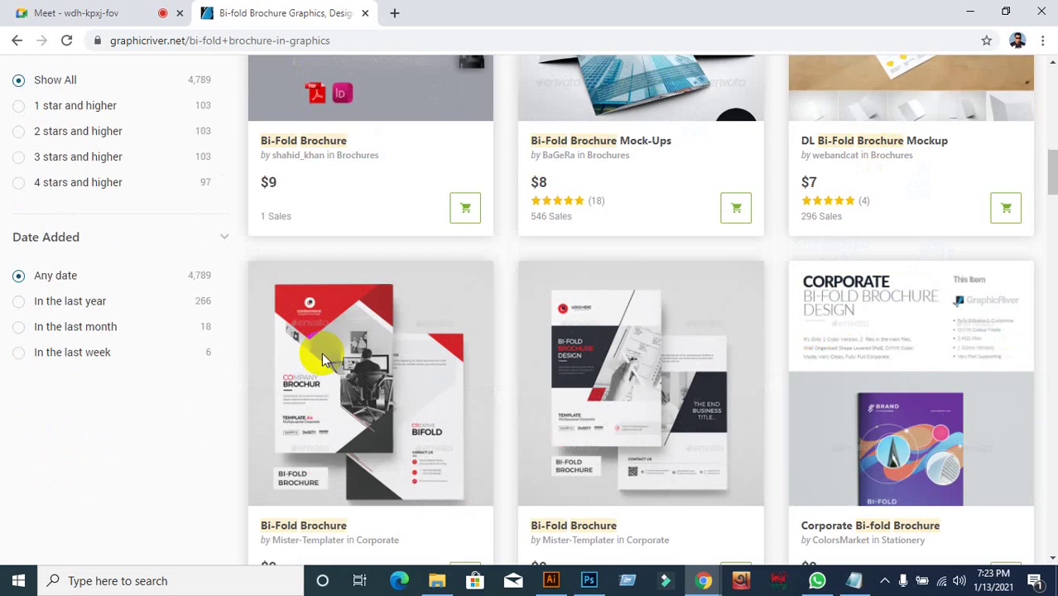
{"action": "scroll", "coordinate": [323, 360], "scroll_direction": "down", "scroll_amount": 3}
{"action": "scroll", "coordinate": [323, 360], "scroll_direction": "down", "scroll_amount": 4}
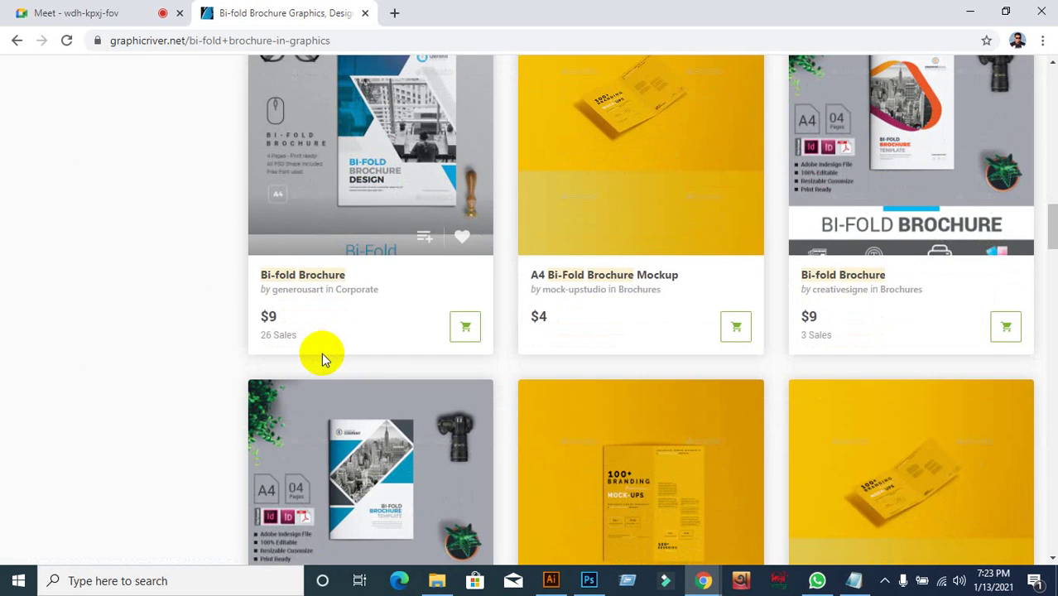
{"action": "left_click", "coordinate": [629, 132]}
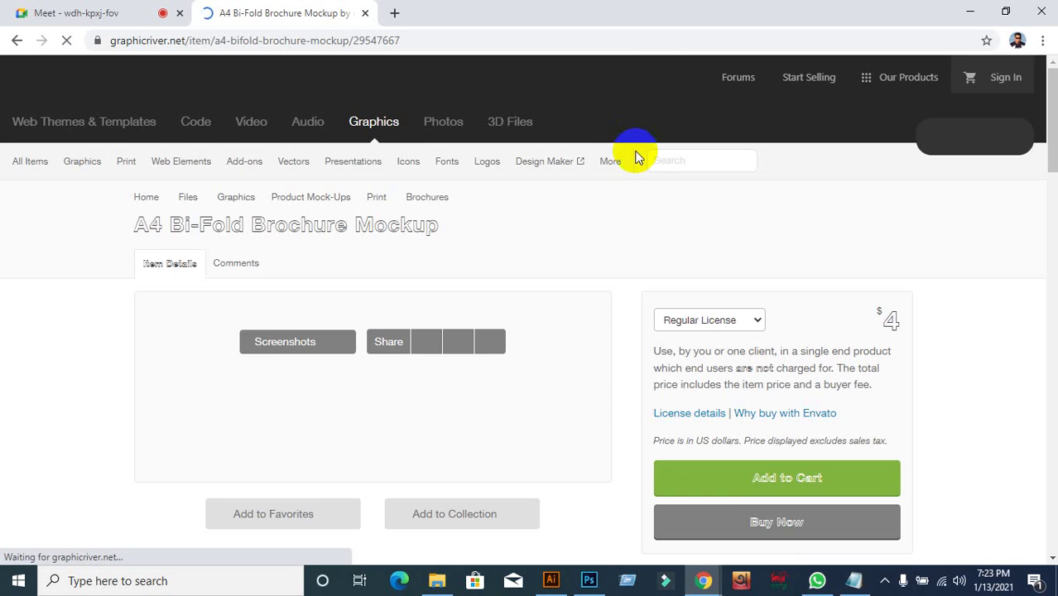
Examine the A4 Bi-Fold Brochure Mockup's preview images, pixel dimensions, file specifications and Features list.
{"action": "scroll", "coordinate": [196, 303], "scroll_direction": "down", "scroll_amount": 7}
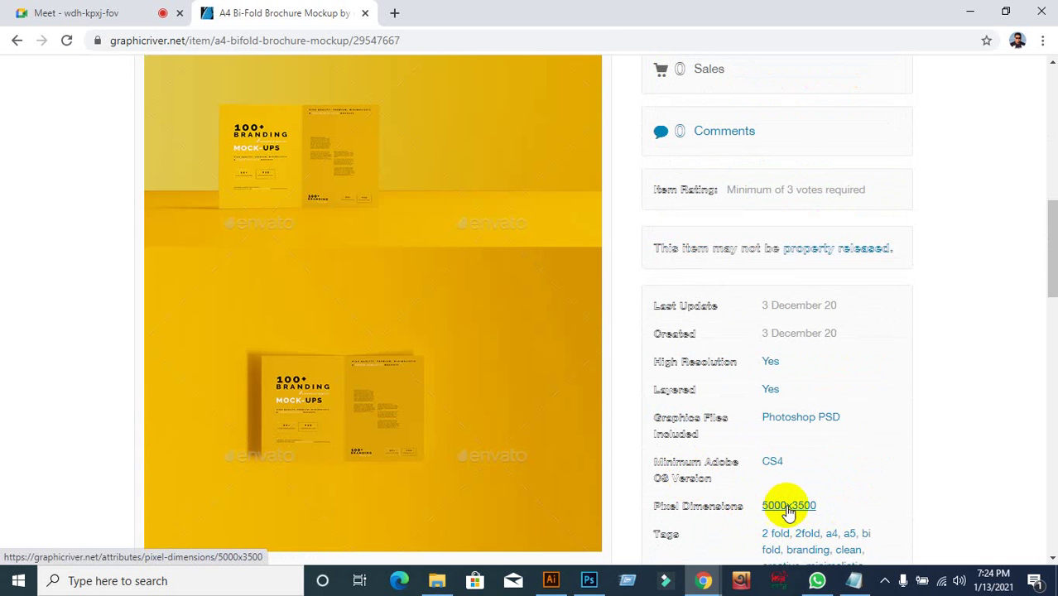
{"action": "scroll", "coordinate": [787, 511], "scroll_direction": "down", "scroll_amount": 2}
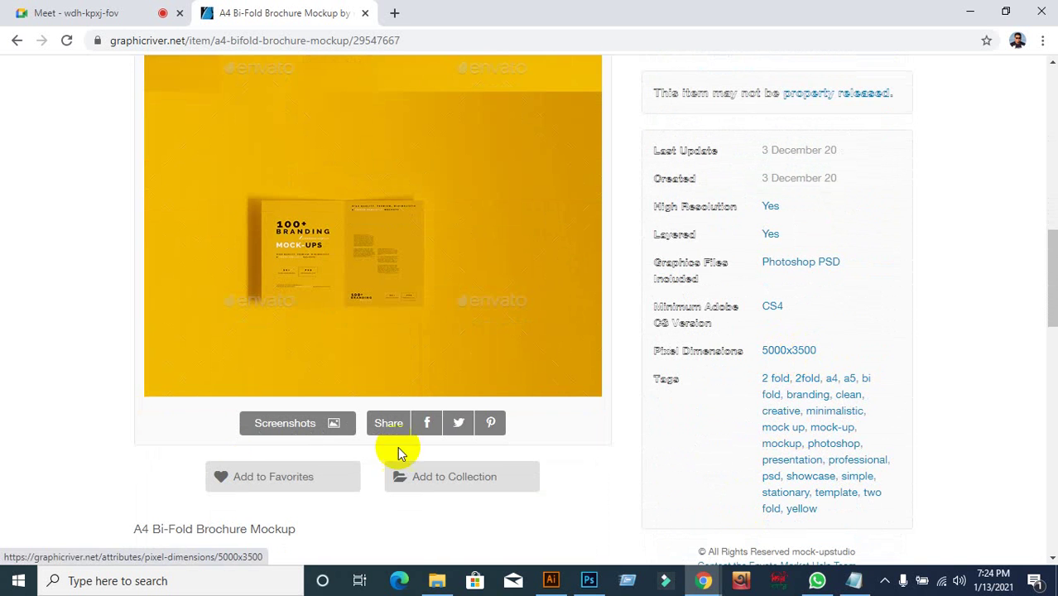
{"action": "scroll", "coordinate": [104, 424], "scroll_direction": "down", "scroll_amount": 3}
{"action": "scroll", "coordinate": [104, 424], "scroll_direction": "down", "scroll_amount": 2}
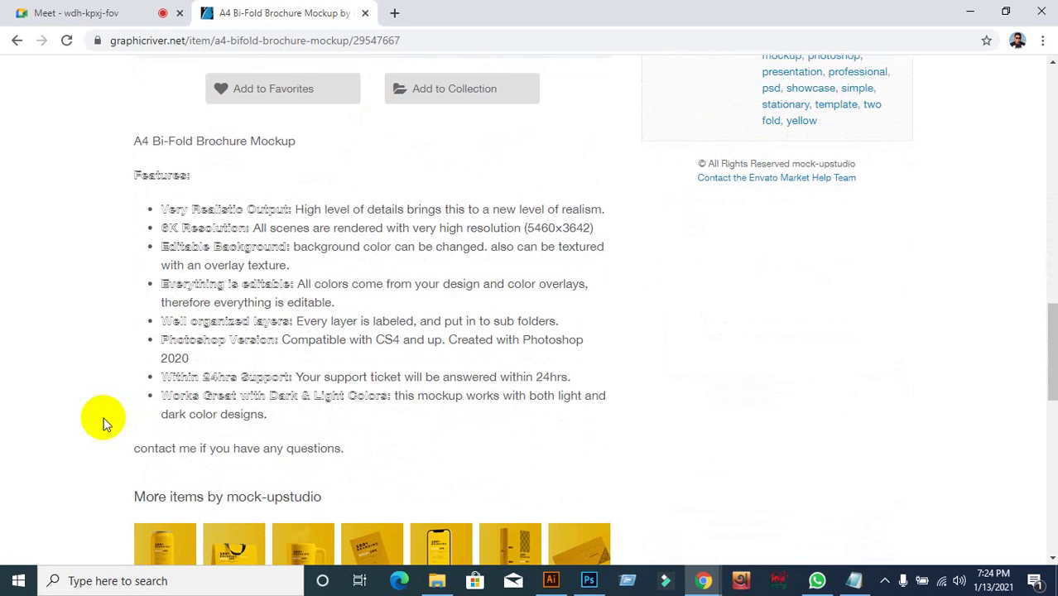
{"action": "scroll", "coordinate": [103, 422], "scroll_direction": "up", "scroll_amount": 5}
{"action": "scroll", "coordinate": [66, 347], "scroll_direction": "up", "scroll_amount": 5}
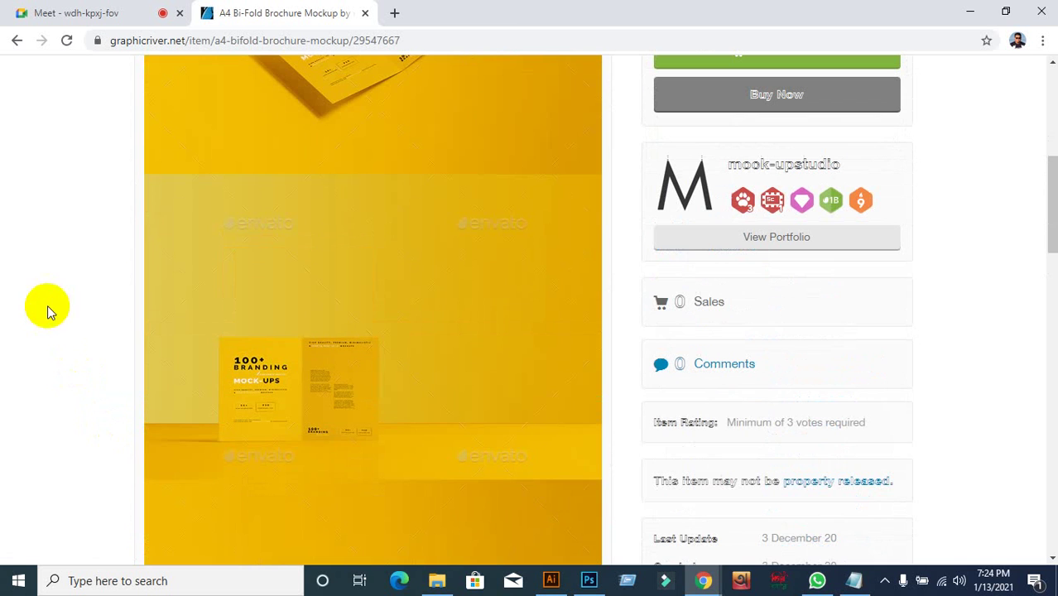
Return to the bi-fold brochure search results, browse the first page of designs and go to page 2.
{"action": "left_click", "coordinate": [16, 41]}
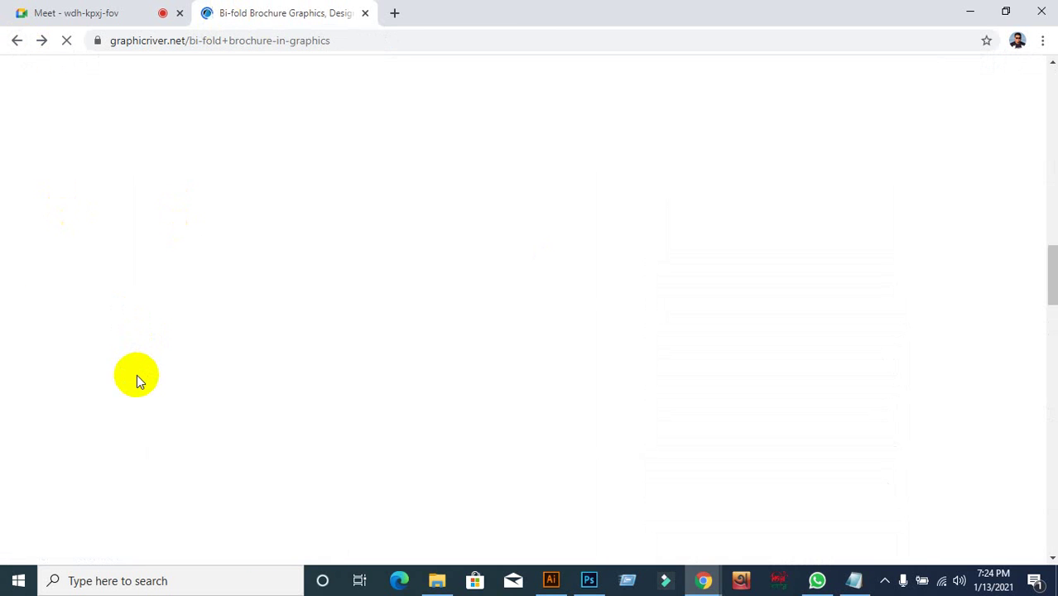
{"action": "scroll", "coordinate": [141, 378], "scroll_direction": "down", "scroll_amount": 6}
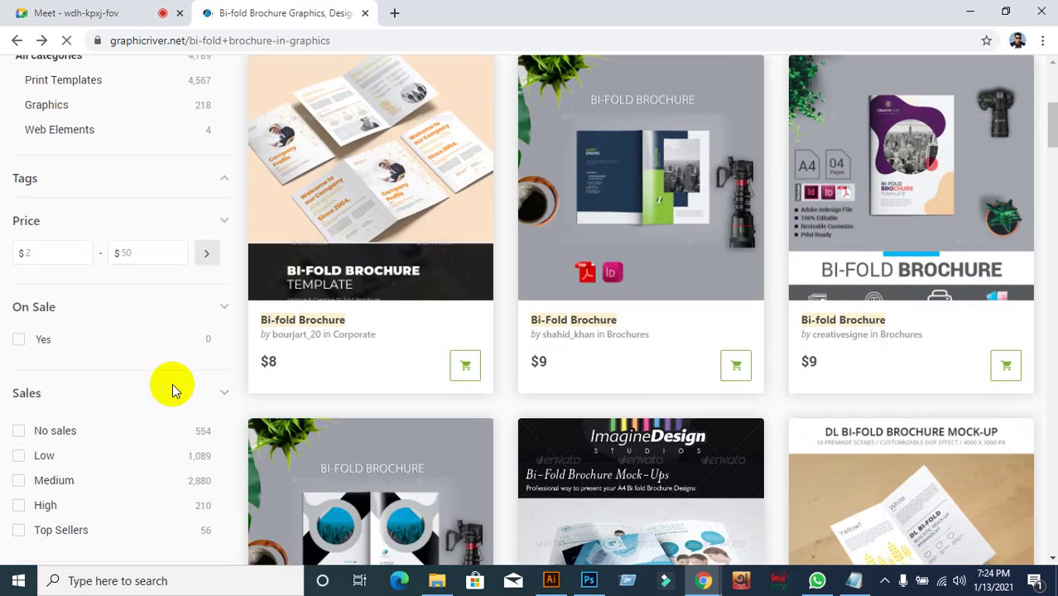
{"action": "scroll", "coordinate": [334, 394], "scroll_direction": "down", "scroll_amount": 11}
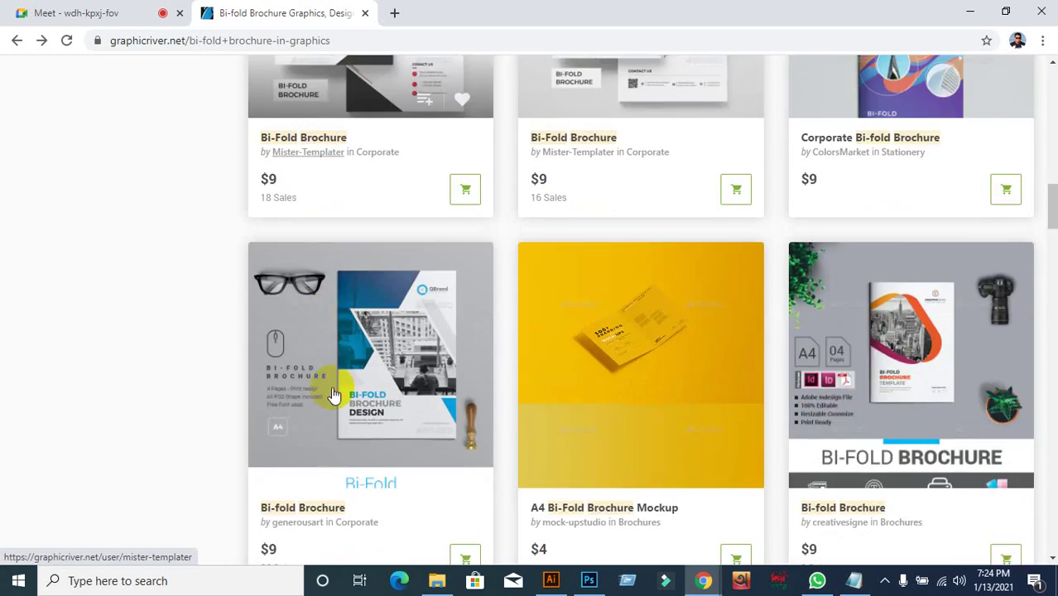
{"action": "scroll", "coordinate": [334, 395], "scroll_direction": "down", "scroll_amount": 10}
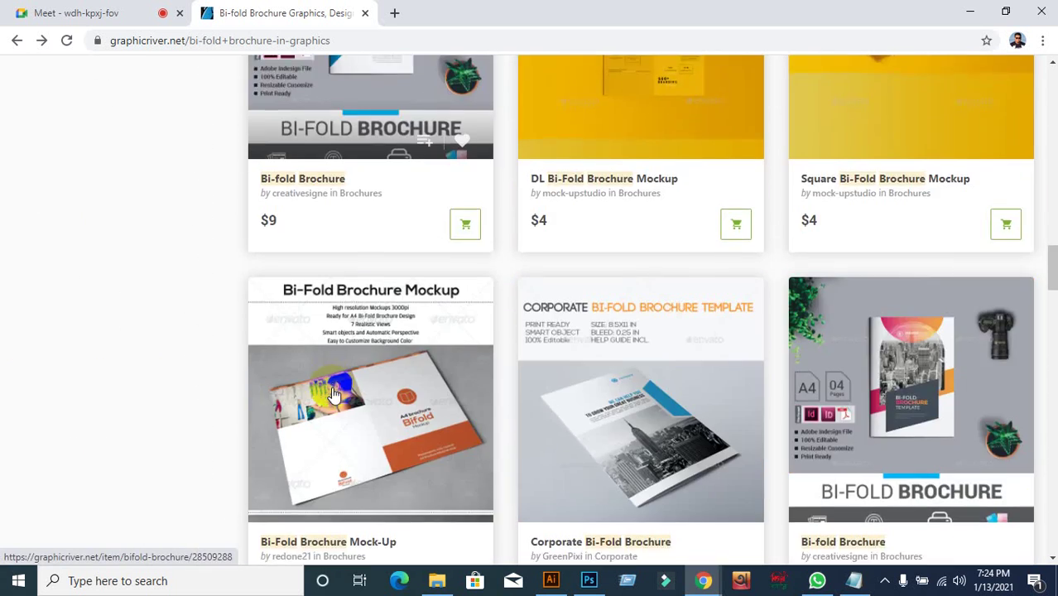
{"action": "scroll", "coordinate": [333, 395], "scroll_direction": "down", "scroll_amount": 5}
{"action": "scroll", "coordinate": [334, 394], "scroll_direction": "down", "scroll_amount": 4}
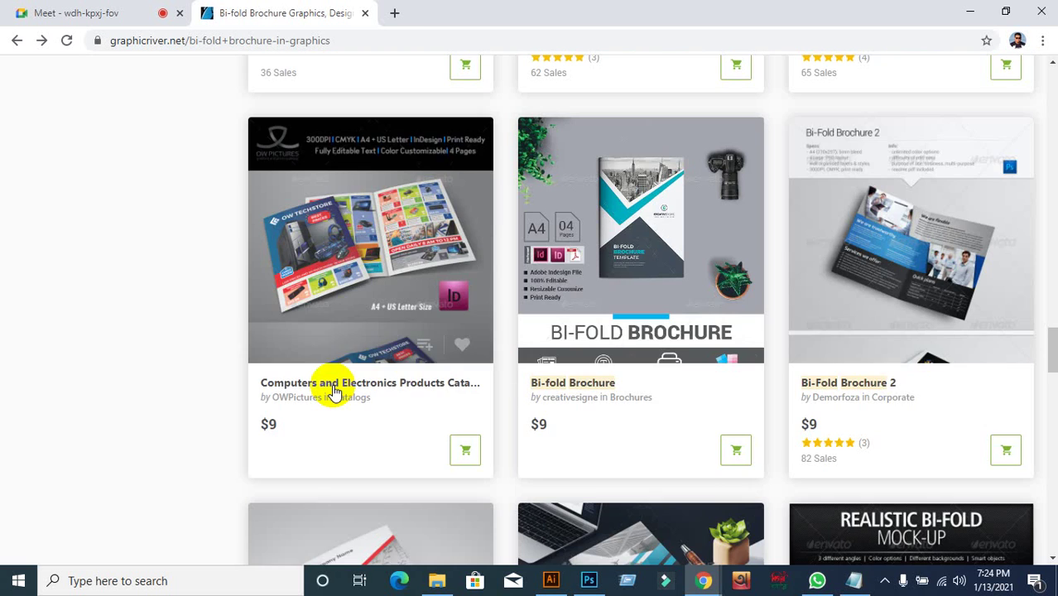
{"action": "scroll", "coordinate": [334, 395], "scroll_direction": "down", "scroll_amount": 5}
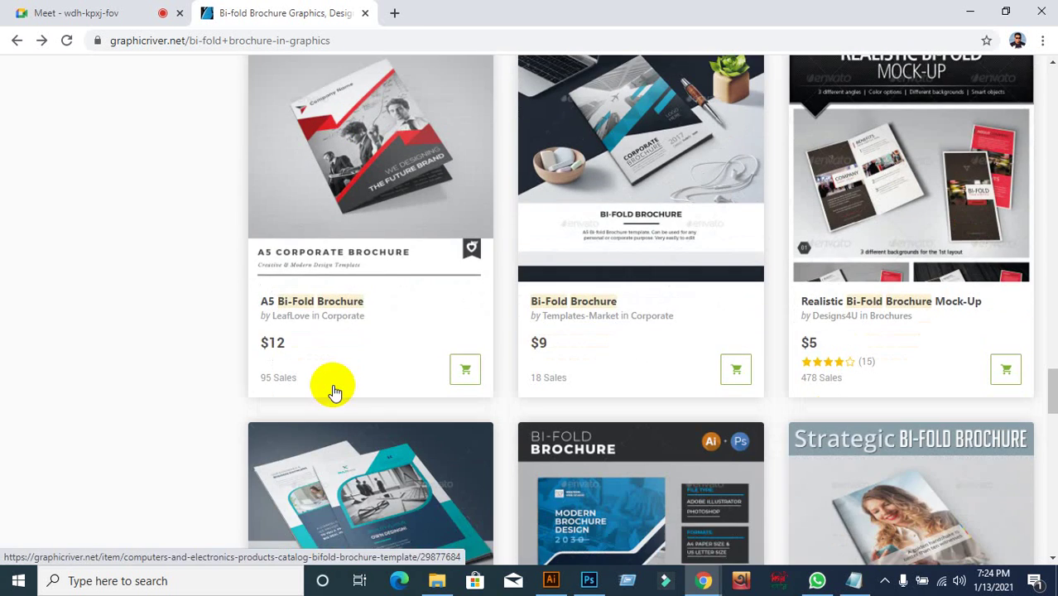
{"action": "scroll", "coordinate": [334, 395], "scroll_direction": "down", "scroll_amount": 3}
{"action": "scroll", "coordinate": [333, 394], "scroll_direction": "down", "scroll_amount": 4}
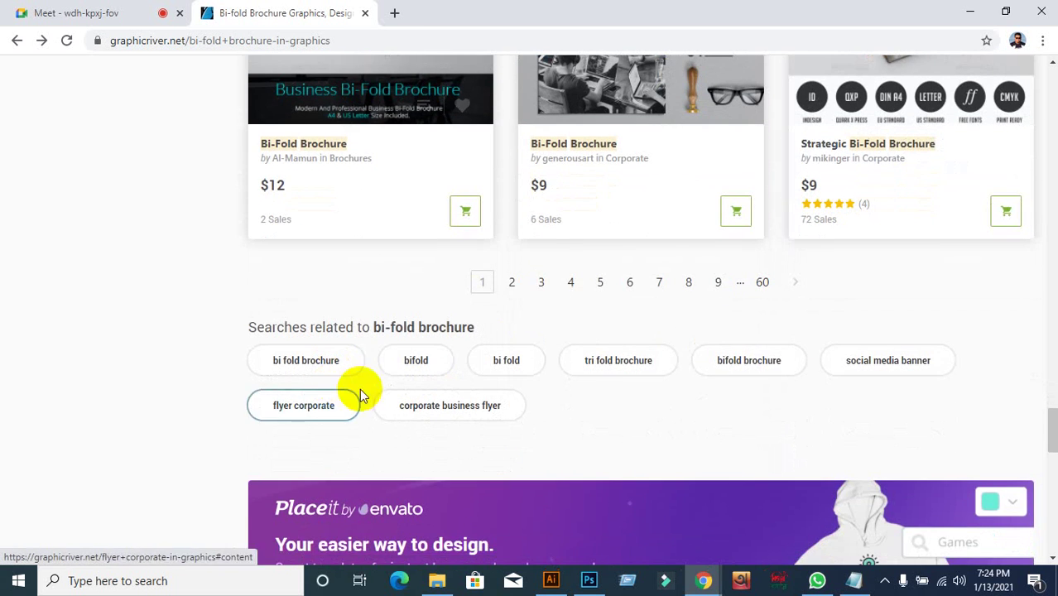
{"action": "left_click", "coordinate": [514, 284]}
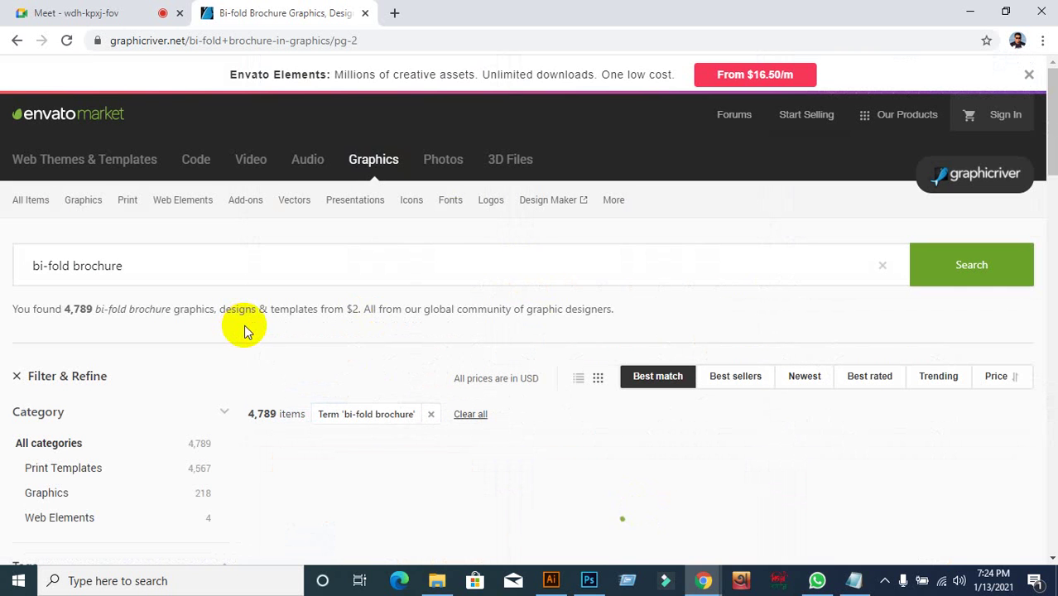
Browse the second page of bi-fold brochure results and open the landscape Bi-Fold Brochure by Big_Art.
{"action": "scroll", "coordinate": [244, 328], "scroll_direction": "down", "scroll_amount": 7}
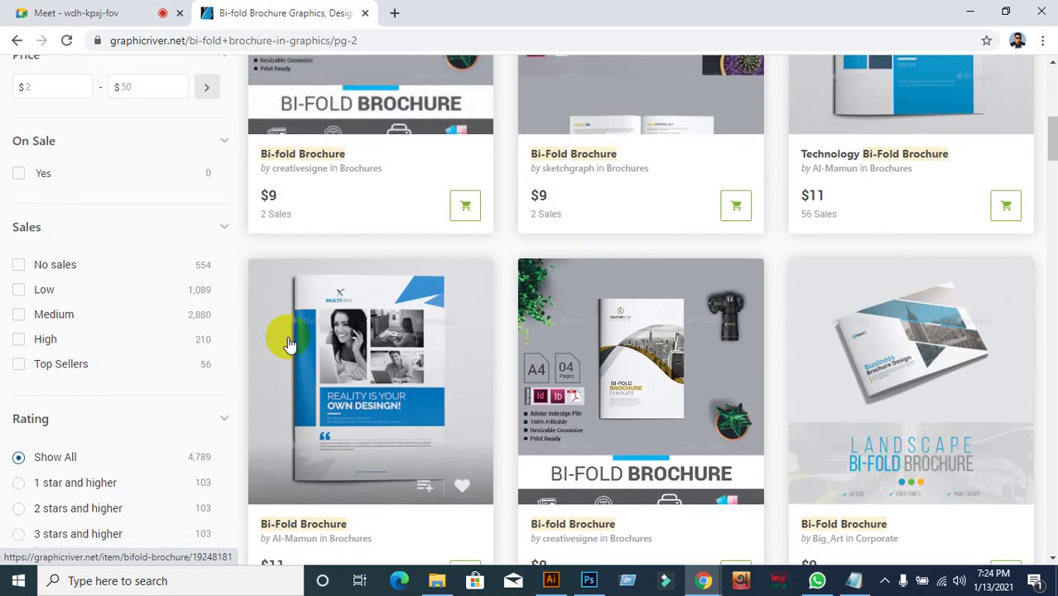
{"action": "scroll", "coordinate": [289, 344], "scroll_direction": "down", "scroll_amount": 8}
{"action": "scroll", "coordinate": [307, 372], "scroll_direction": "up", "scroll_amount": 5}
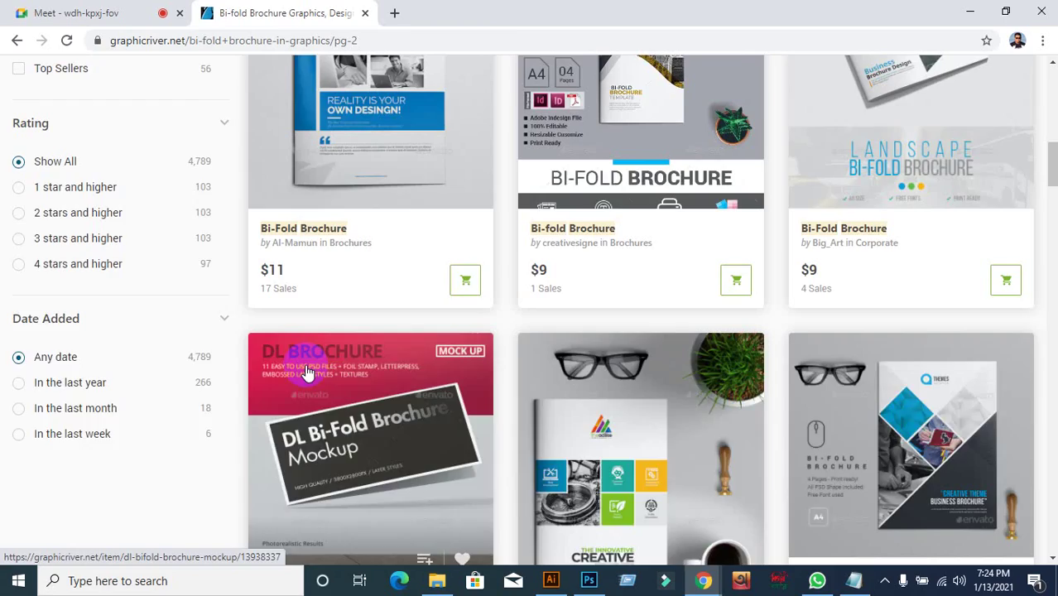
{"action": "scroll", "coordinate": [306, 373], "scroll_direction": "up", "scroll_amount": 4}
{"action": "scroll", "coordinate": [779, 266], "scroll_direction": "down", "scroll_amount": 2}
{"action": "left_click", "coordinate": [939, 209]}
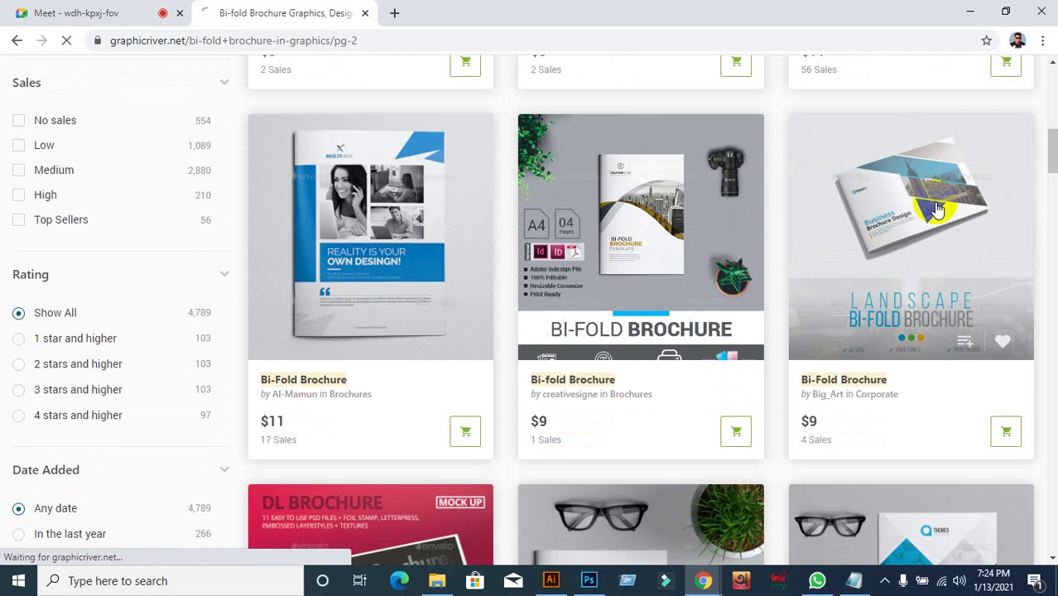
Study the landscape brochure's cover and inside mockups, color variants, print dimensions and Features list, and return to the search results.
{"action": "scroll", "coordinate": [132, 373], "scroll_direction": "down", "scroll_amount": 3}
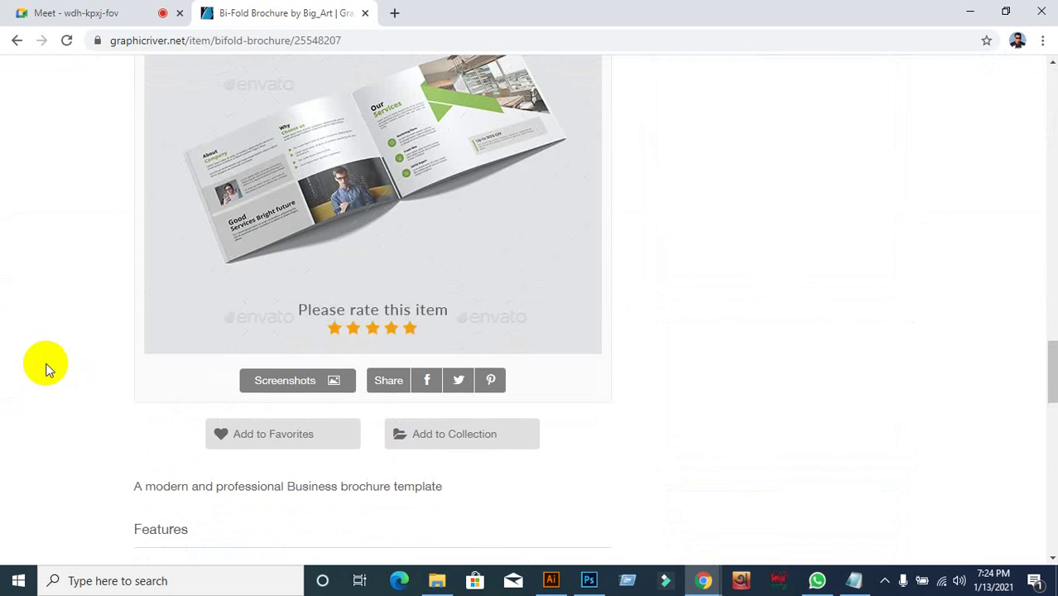
{"action": "scroll", "coordinate": [45, 369], "scroll_direction": "down", "scroll_amount": 5}
{"action": "scroll", "coordinate": [45, 368], "scroll_direction": "up", "scroll_amount": 8}
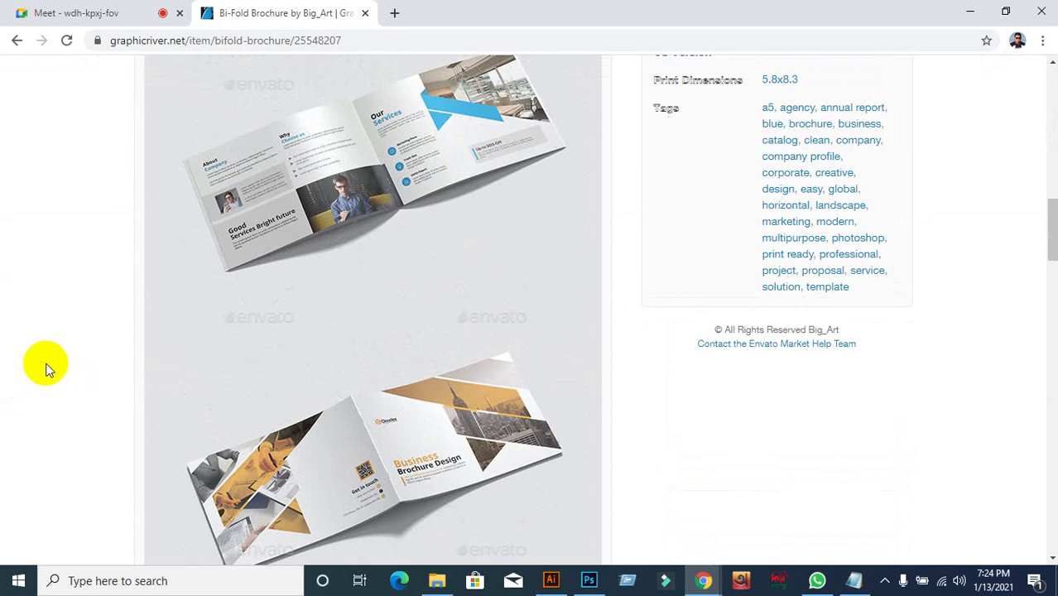
{"action": "scroll", "coordinate": [46, 369], "scroll_direction": "up", "scroll_amount": 2}
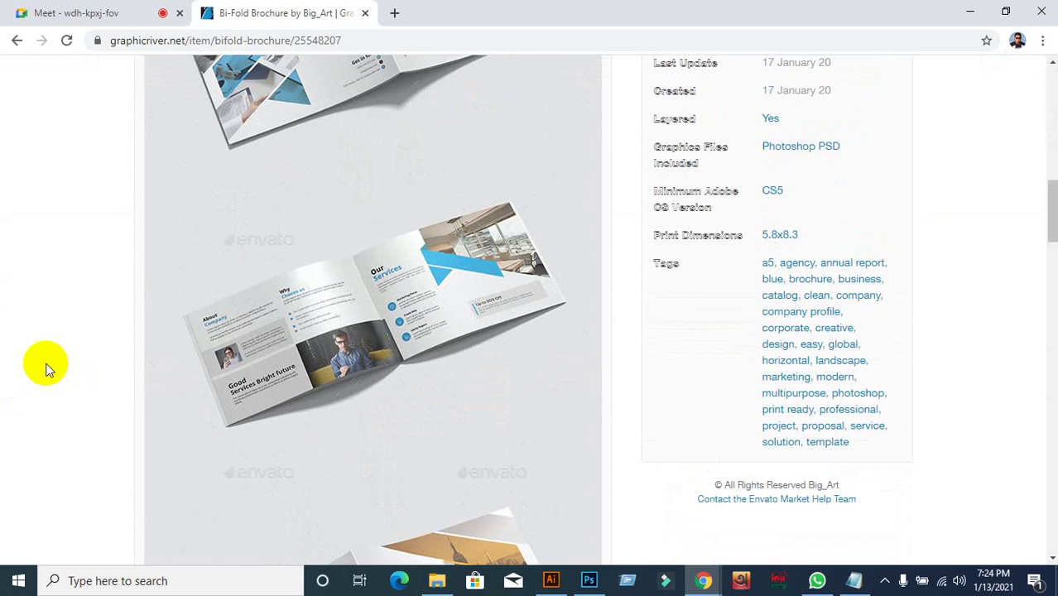
{"action": "scroll", "coordinate": [46, 368], "scroll_direction": "up", "scroll_amount": 2}
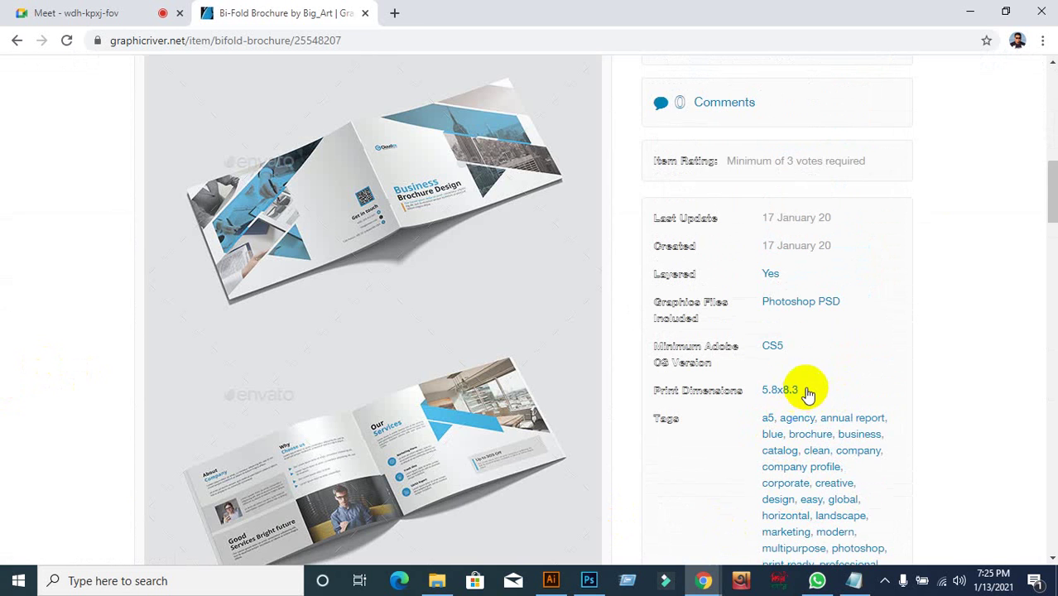
{"action": "scroll", "coordinate": [602, 454], "scroll_direction": "down", "scroll_amount": 12}
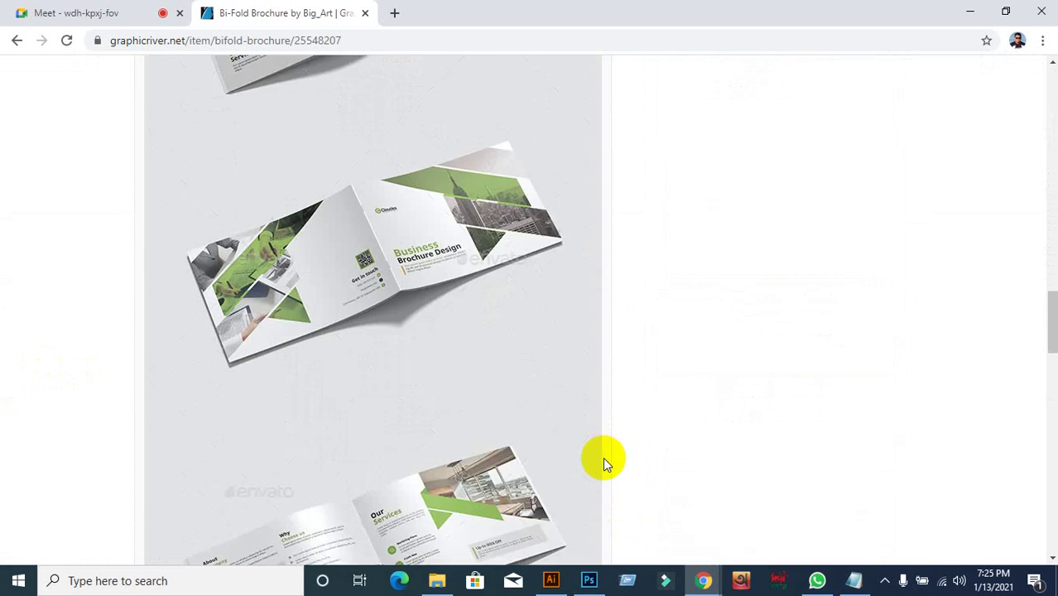
{"action": "scroll", "coordinate": [605, 456], "scroll_direction": "up", "scroll_amount": 3}
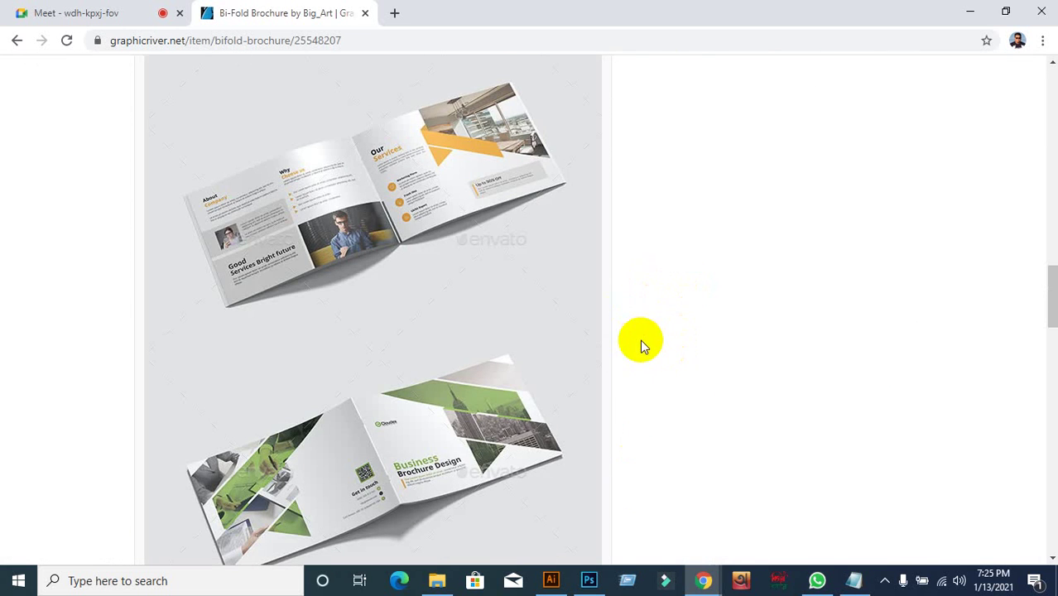
{"action": "scroll", "coordinate": [646, 342], "scroll_direction": "down", "scroll_amount": 15}
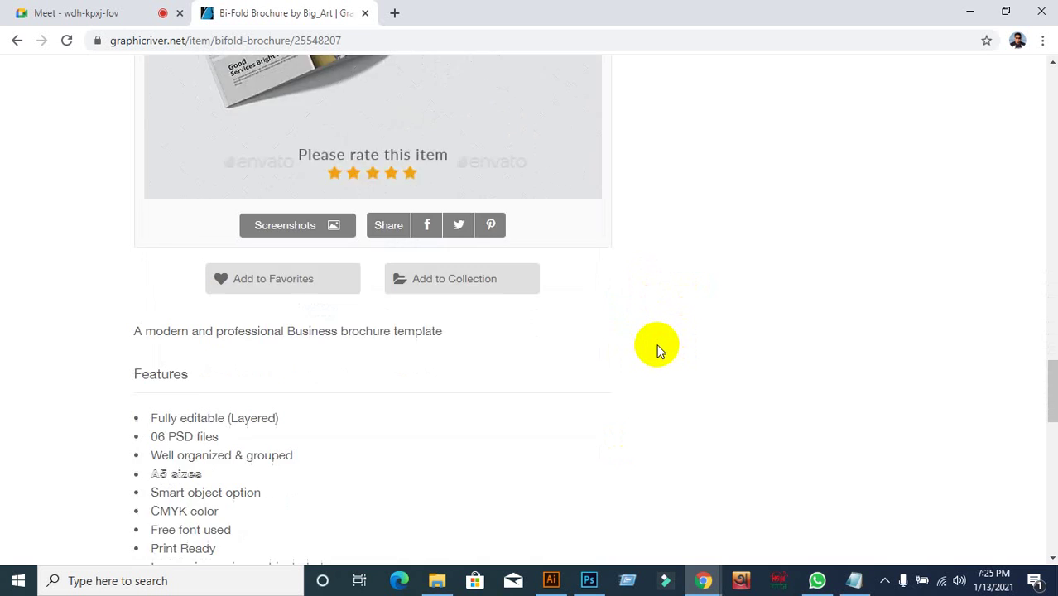
{"action": "left_click", "coordinate": [16, 39]}
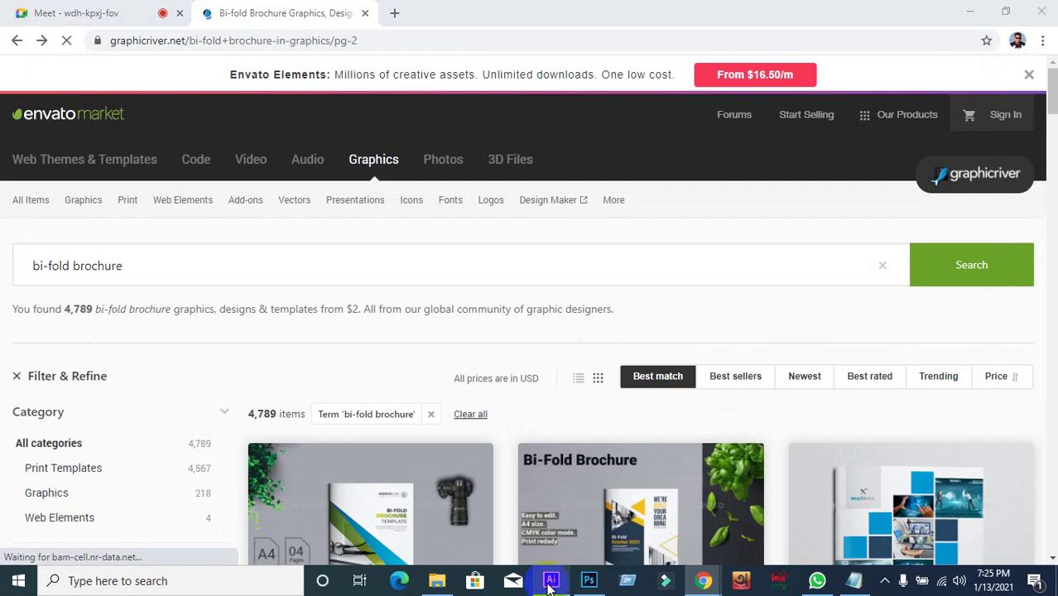
Switch to Illustrator and create a landscape 11.693 x 8.268 in CMYK document with 2 artboards, 0.125 in bleed and 300 ppi raster effects.
{"action": "key", "text": "alt+Tab"}
{"action": "left_click", "coordinate": [78, 170]}
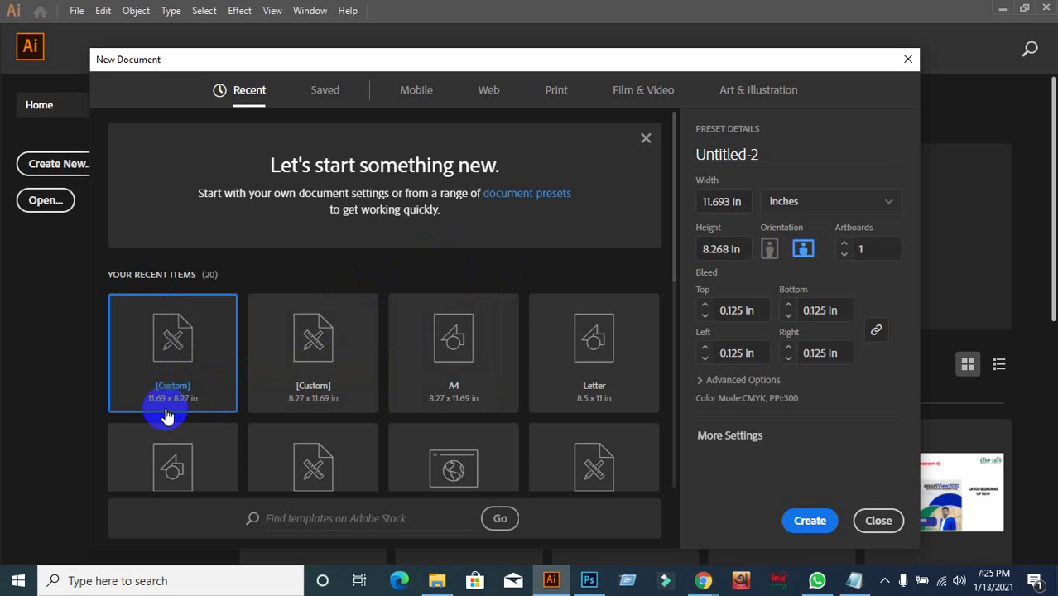
{"action": "left_click", "coordinate": [804, 250]}
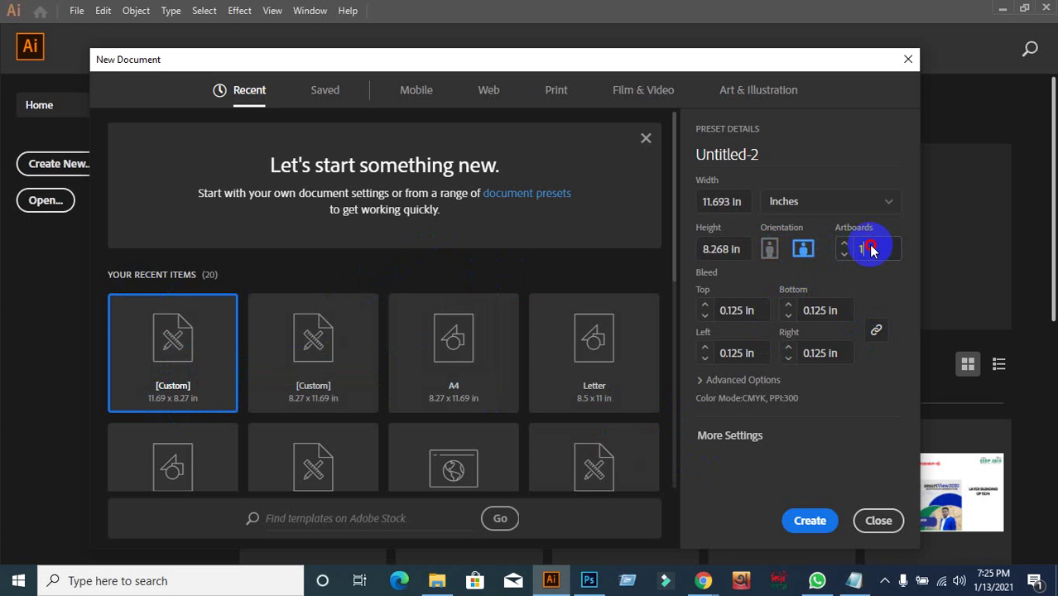
{"action": "left_click", "coordinate": [871, 250]}
{"action": "left_click", "coordinate": [846, 253]}
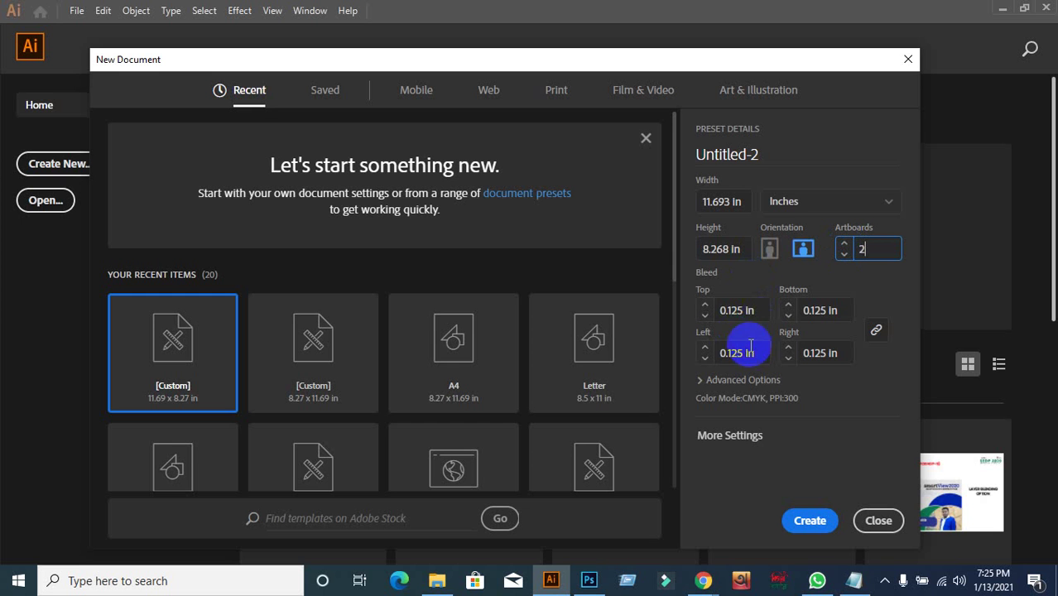
{"action": "left_click", "coordinate": [737, 380]}
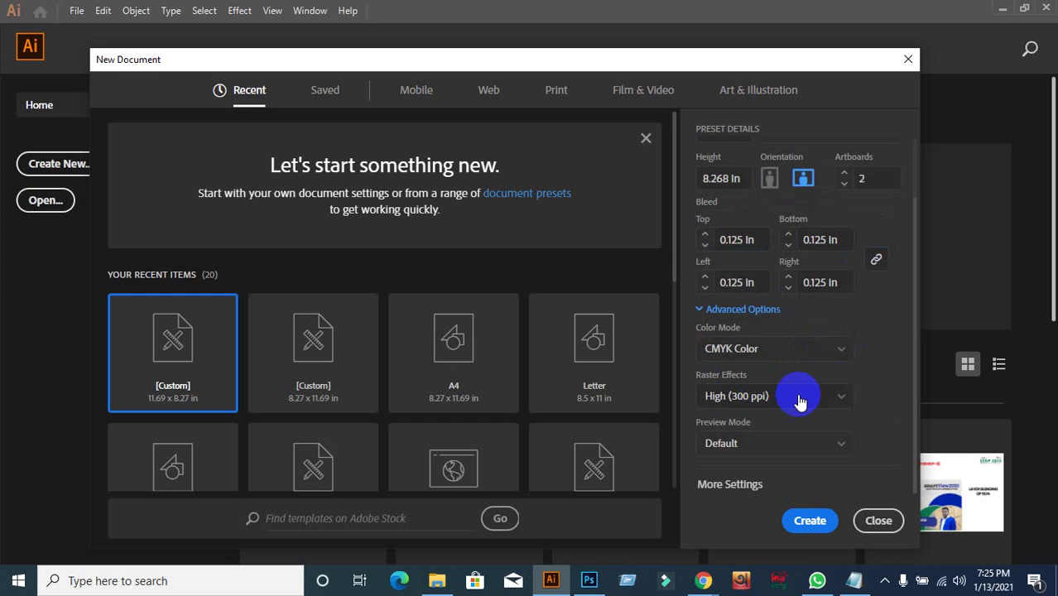
{"action": "scroll", "coordinate": [787, 332], "scroll_direction": "up", "scroll_amount": 3}
{"action": "left_click", "coordinate": [809, 521]}
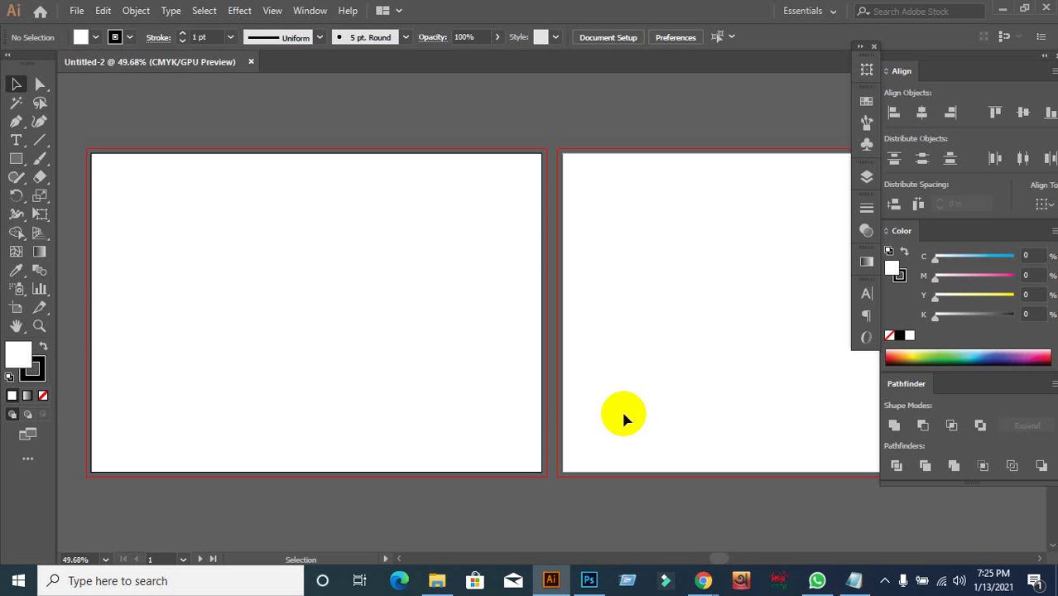
Draw a white rectangle without stroke that covers the whole first artboard.
{"action": "scroll", "coordinate": [625, 340], "scroll_direction": "down", "scroll_amount": 2}
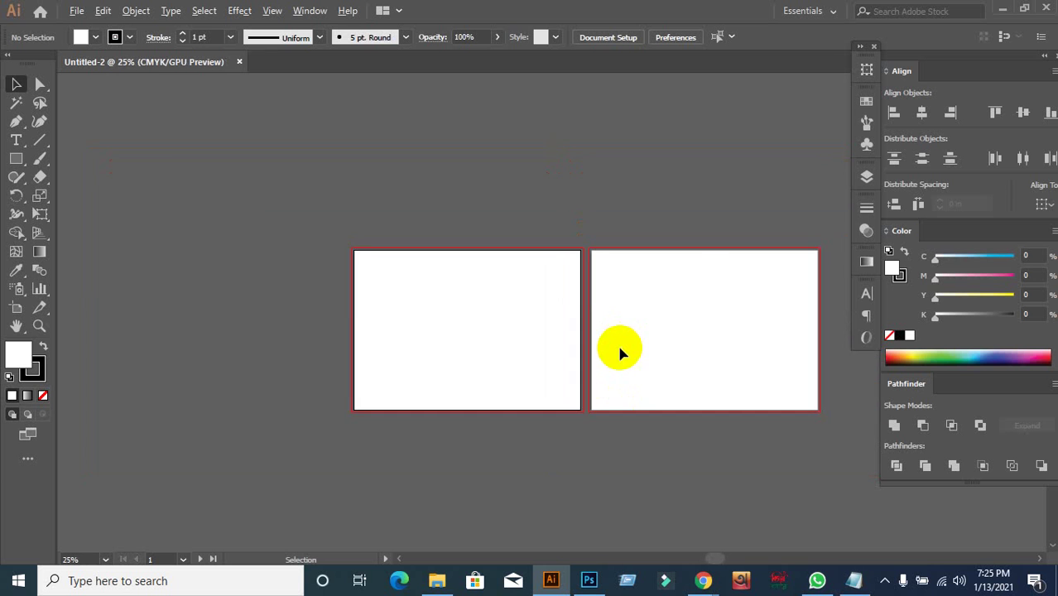
{"action": "scroll", "coordinate": [621, 347], "scroll_direction": "up", "scroll_amount": 2}
{"action": "key", "text": "space"}
{"action": "left_click_drag", "start_coordinate": [452, 342], "coordinate": [530, 361]}
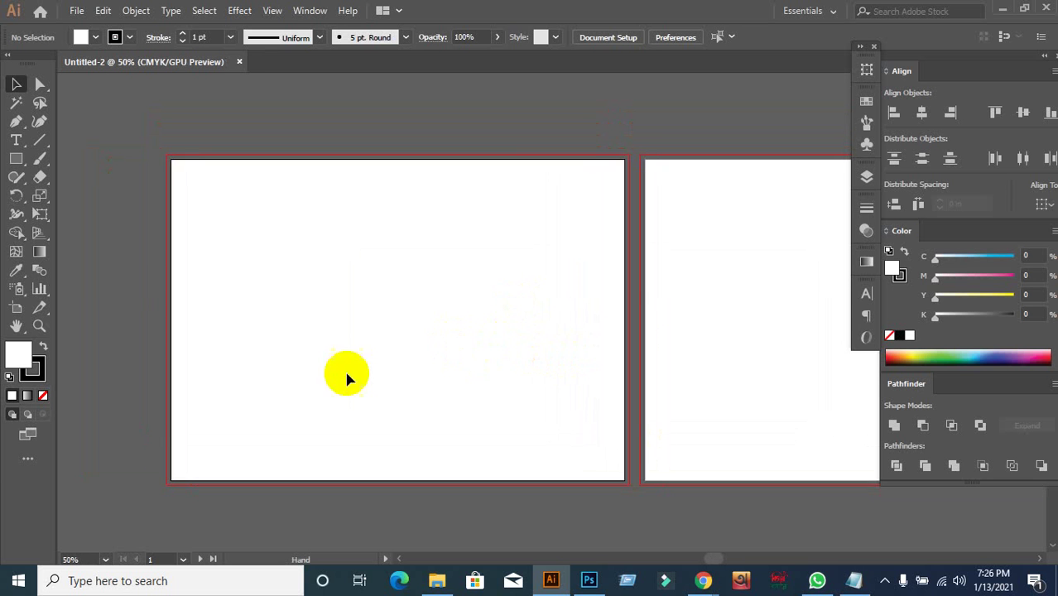
{"action": "left_click", "coordinate": [15, 160]}
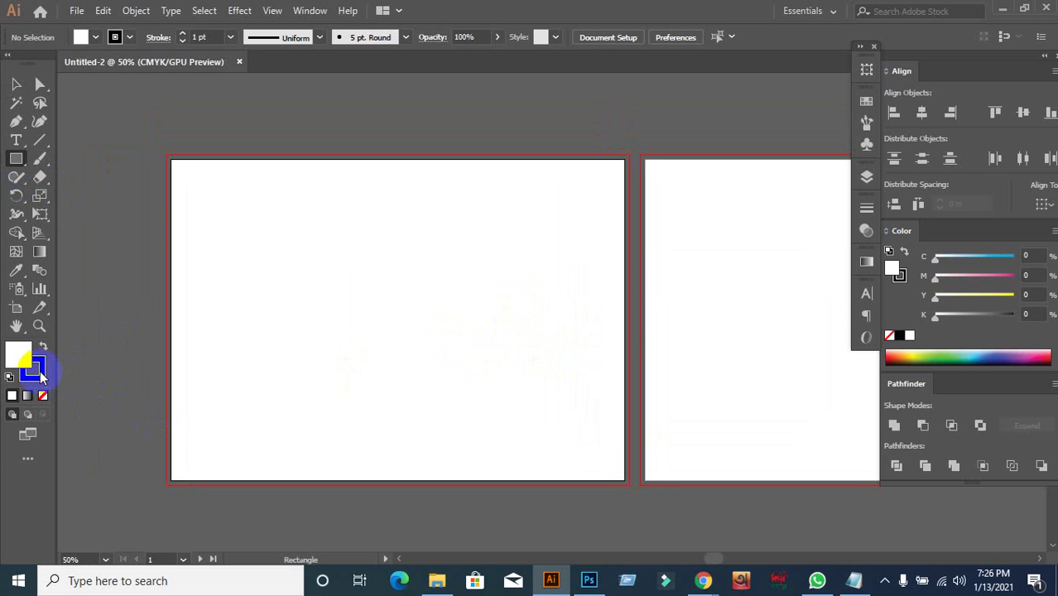
{"action": "left_click", "coordinate": [41, 396]}
{"action": "left_click", "coordinate": [17, 354]}
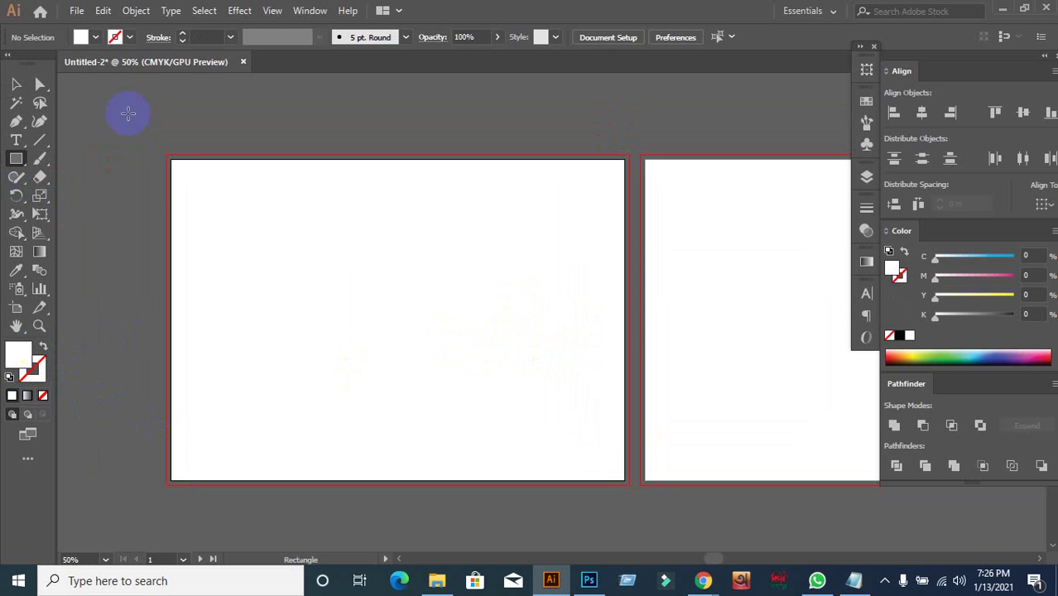
{"action": "left_click", "coordinate": [176, 170]}
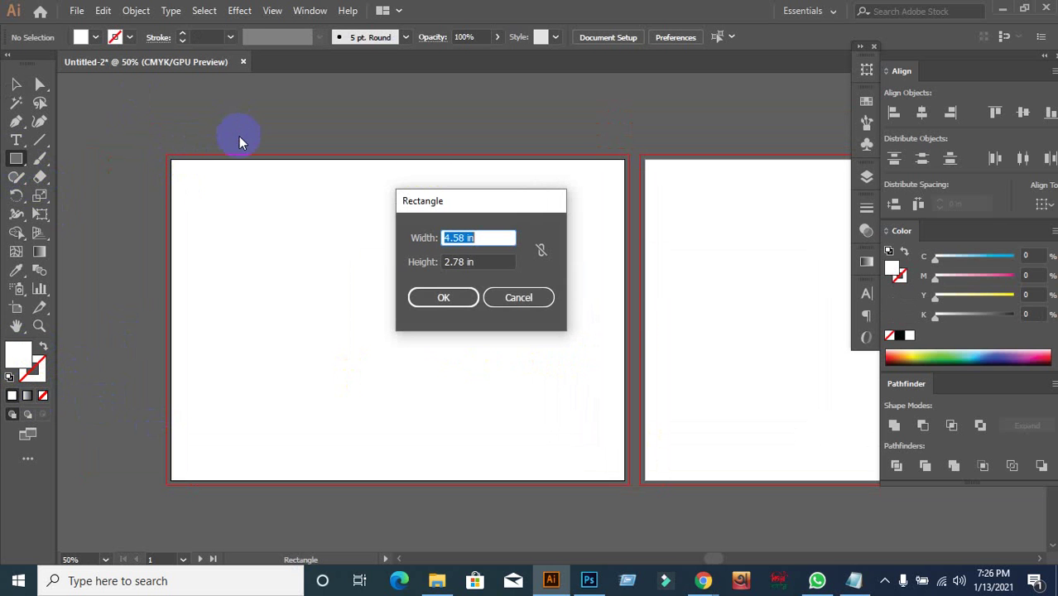
{"action": "left_click", "coordinate": [518, 297]}
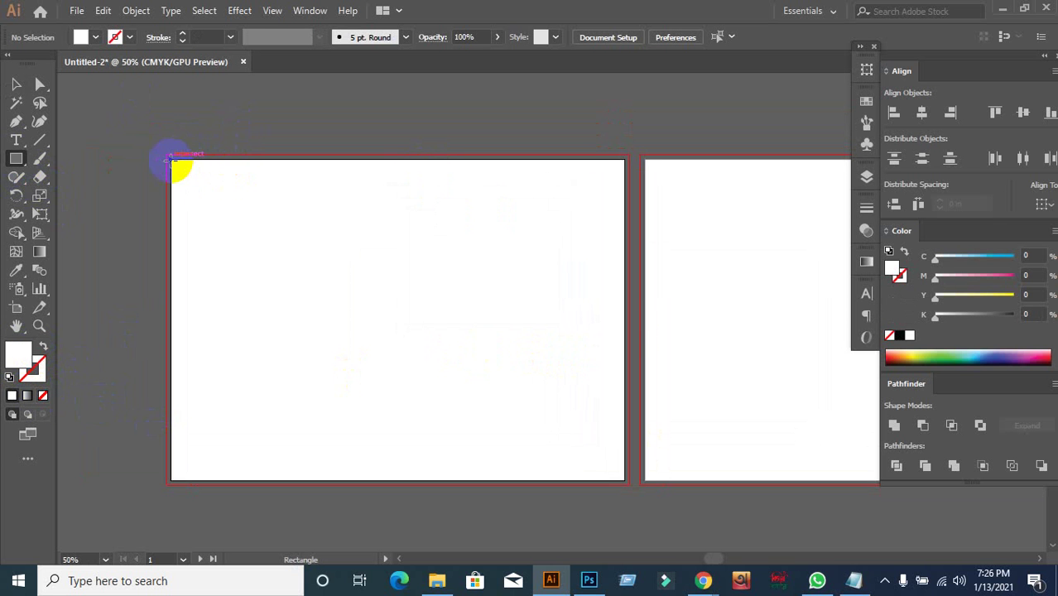
{"action": "left_click_drag", "start_coordinate": [170, 159], "coordinate": [627, 479]}
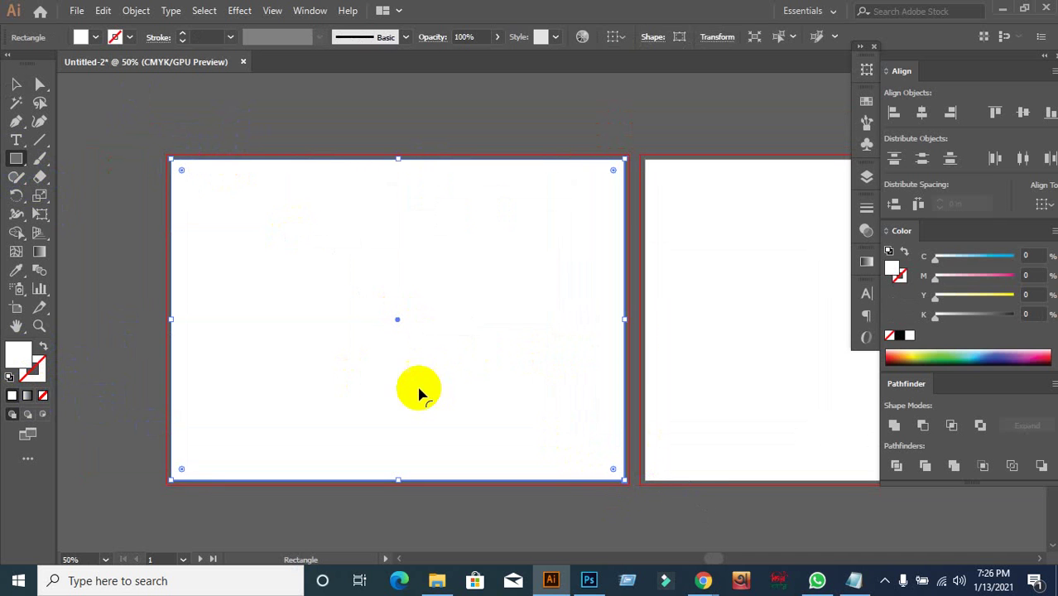
Offset the first artboard's rectangle outward by 0.125 in with miter joins to cover the bleed area.
{"action": "left_click", "coordinate": [136, 11]}
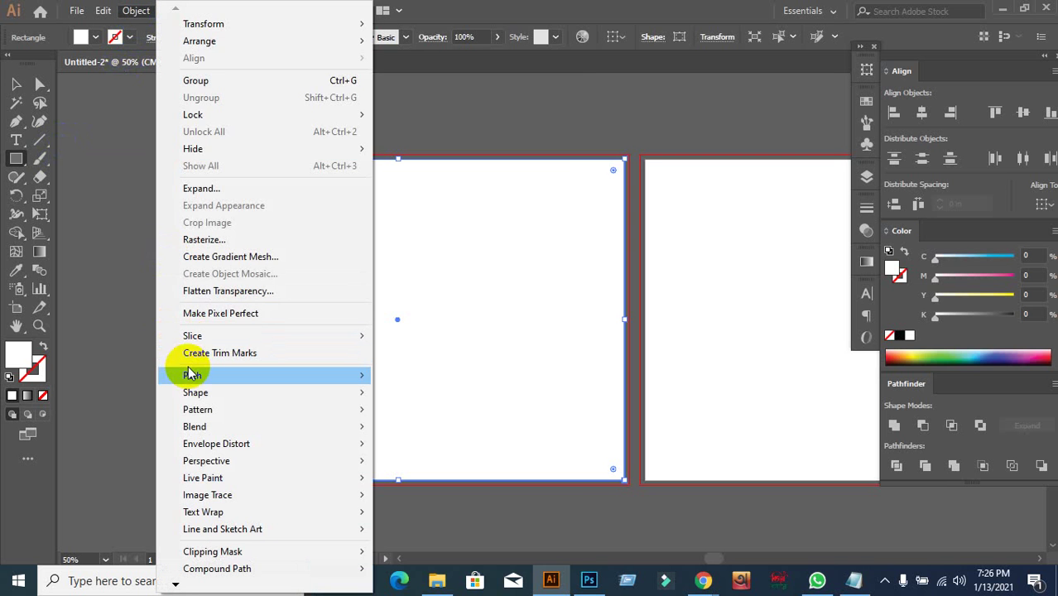
{"action": "mouse_move", "coordinate": [210, 375]}
{"action": "left_click", "coordinate": [473, 432]}
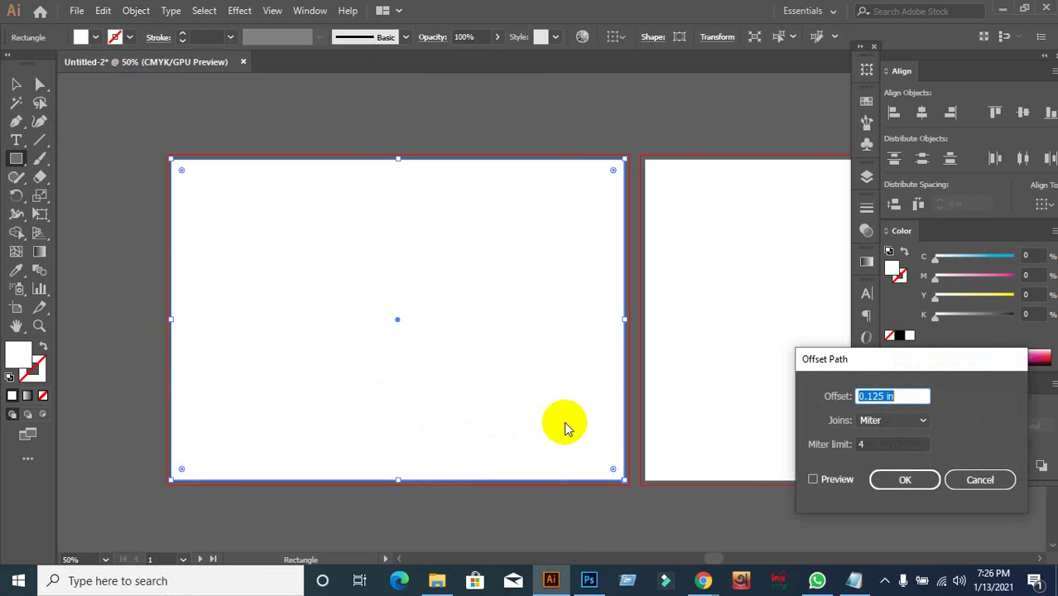
{"action": "left_click", "coordinate": [812, 480]}
{"action": "left_click", "coordinate": [906, 479]}
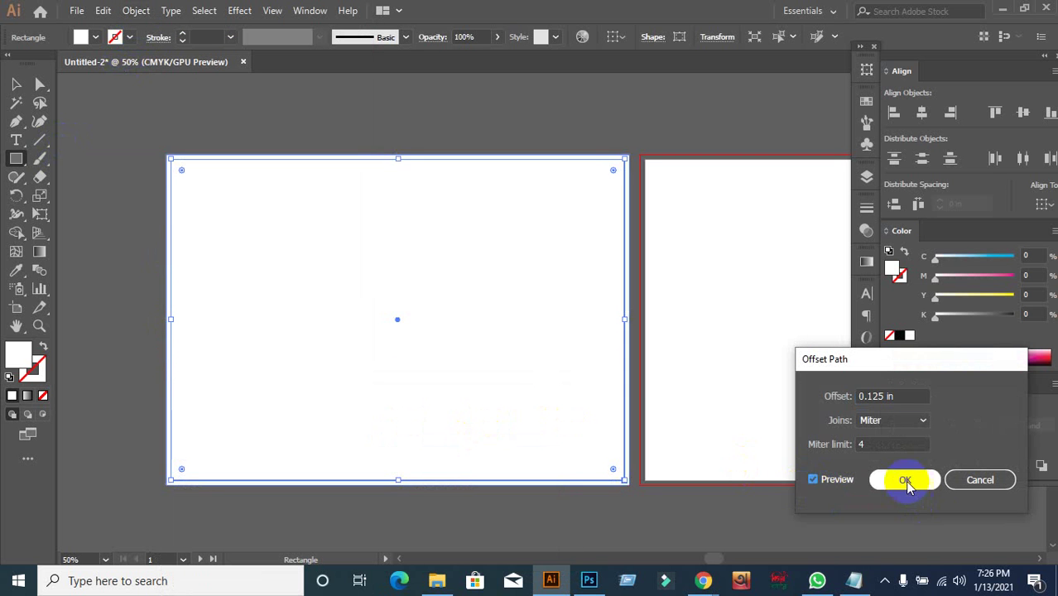
{"action": "key", "text": "v"}
{"action": "left_click", "coordinate": [826, 523]}
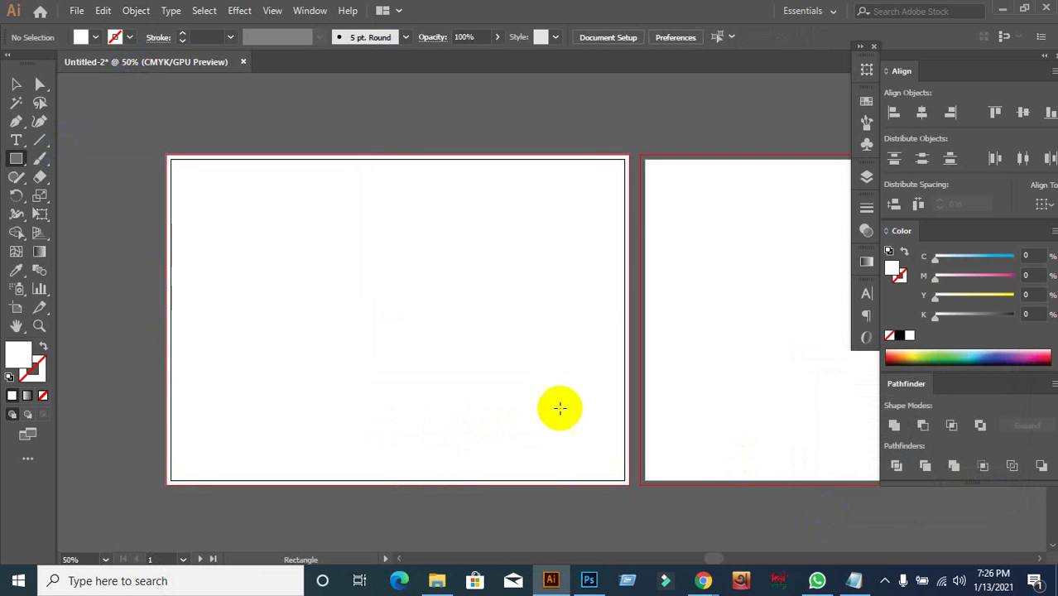
Split the artboard-sized inner rectangle into a grid of 1 row and 2 columns with a 0 in gutter.
{"action": "left_click", "coordinate": [16, 86]}
{"action": "left_click", "coordinate": [340, 274]}
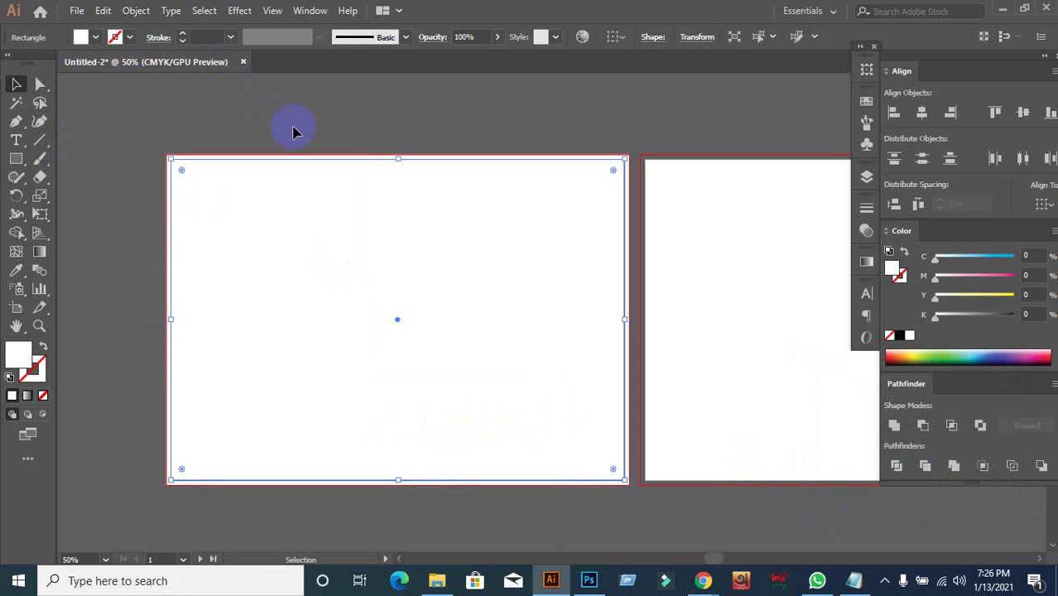
{"action": "left_click", "coordinate": [136, 10]}
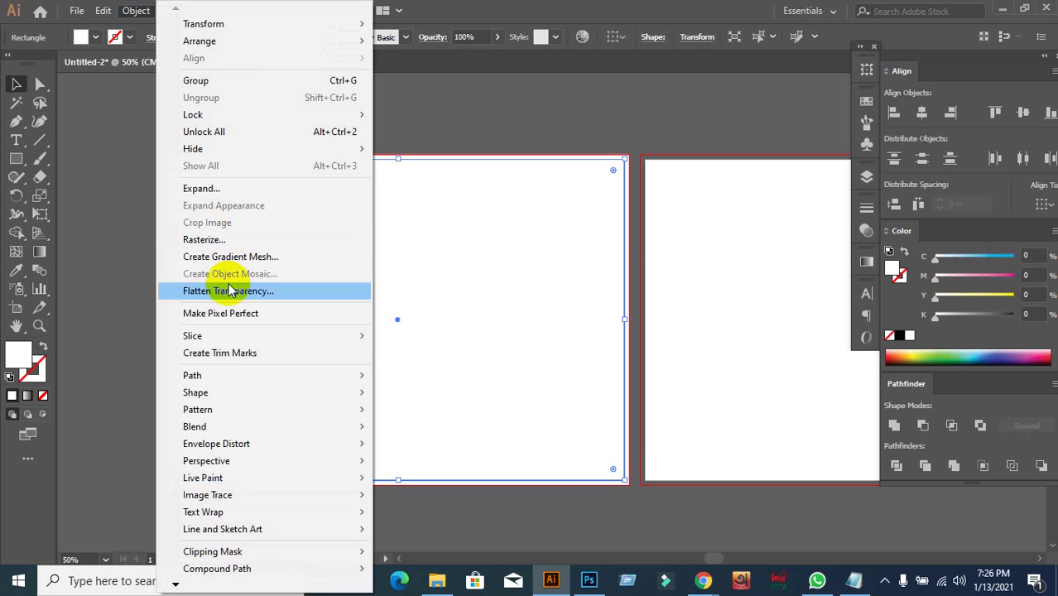
{"action": "mouse_move", "coordinate": [217, 378]}
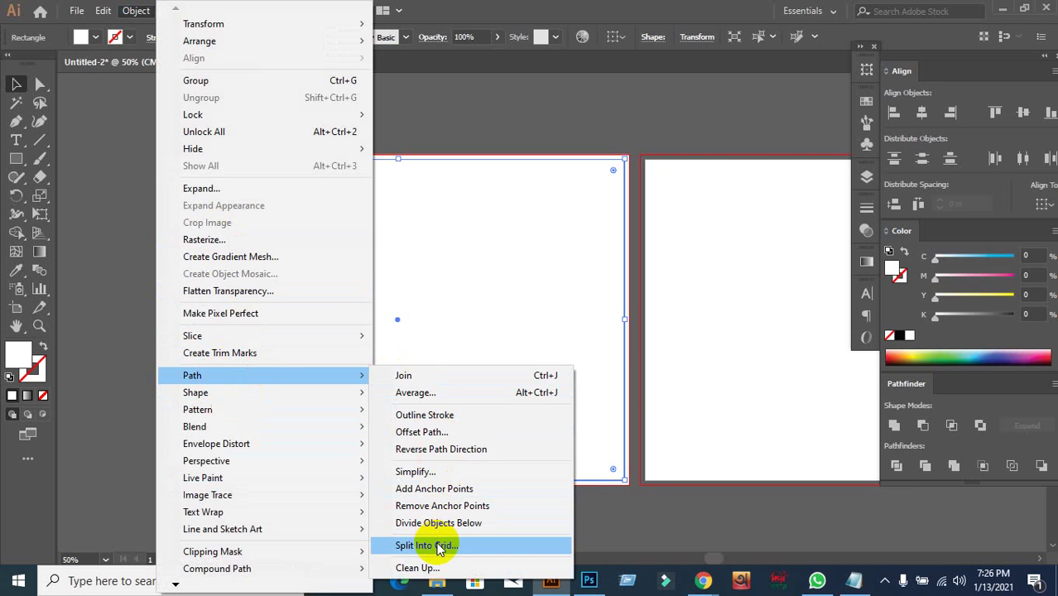
{"action": "left_click", "coordinate": [439, 546]}
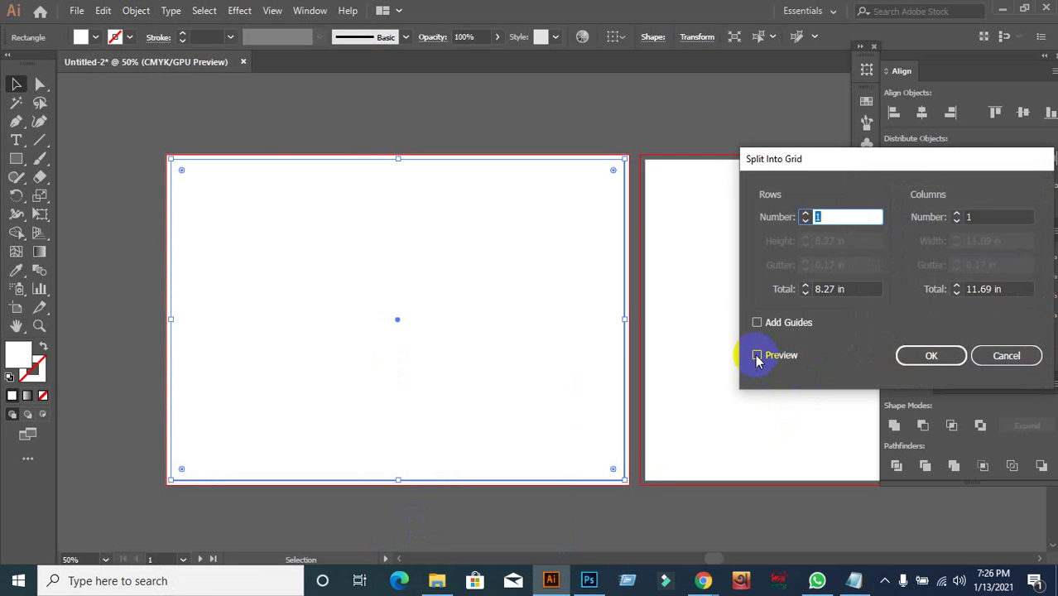
{"action": "left_click", "coordinate": [757, 356]}
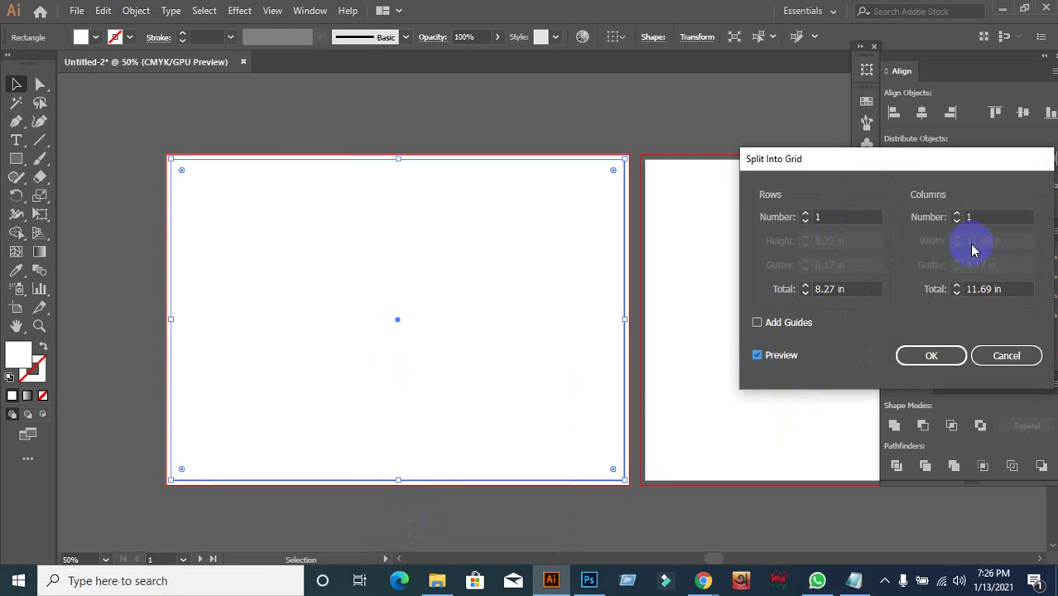
{"action": "double_click", "coordinate": [974, 216]}
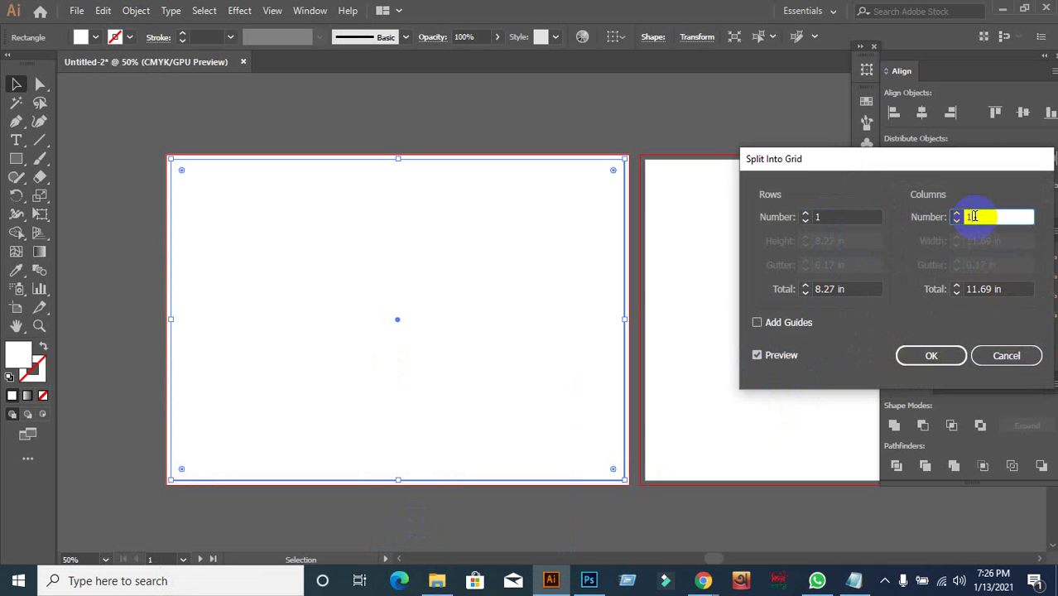
{"action": "type", "text": "3"}
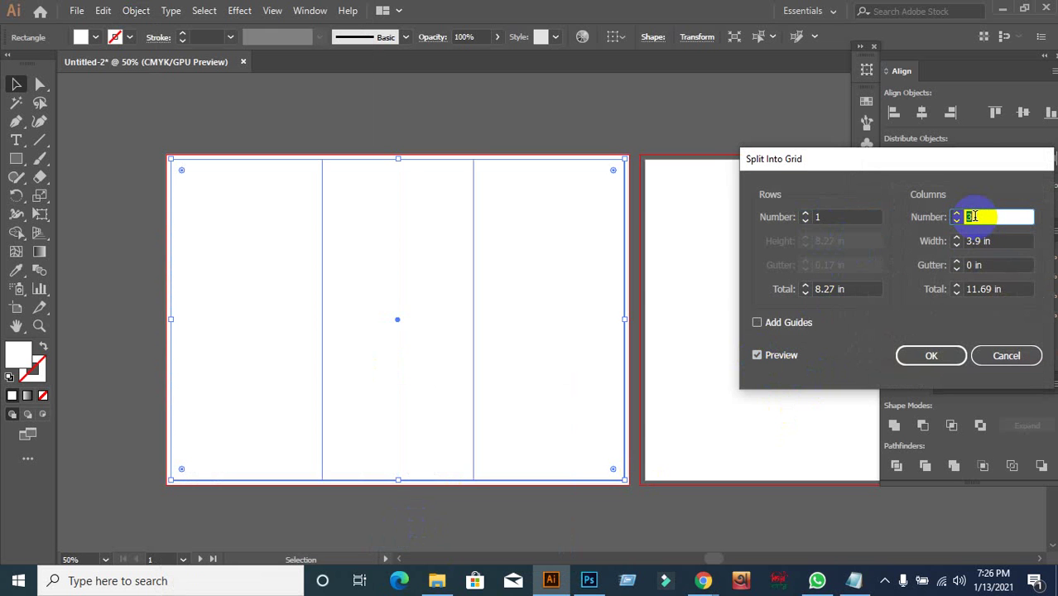
{"action": "key", "text": "Down"}
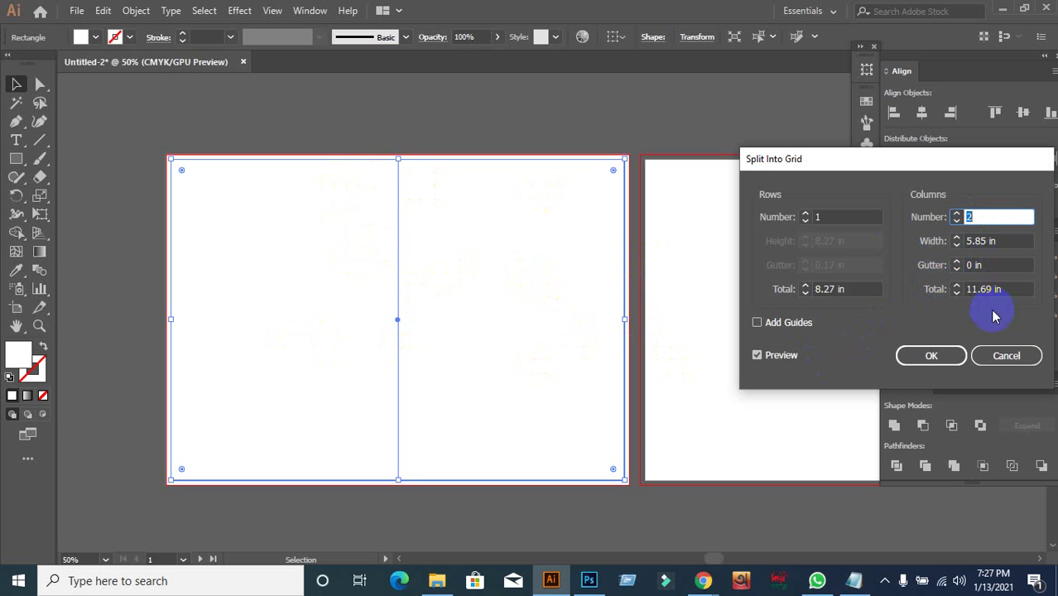
{"action": "left_click", "coordinate": [934, 355]}
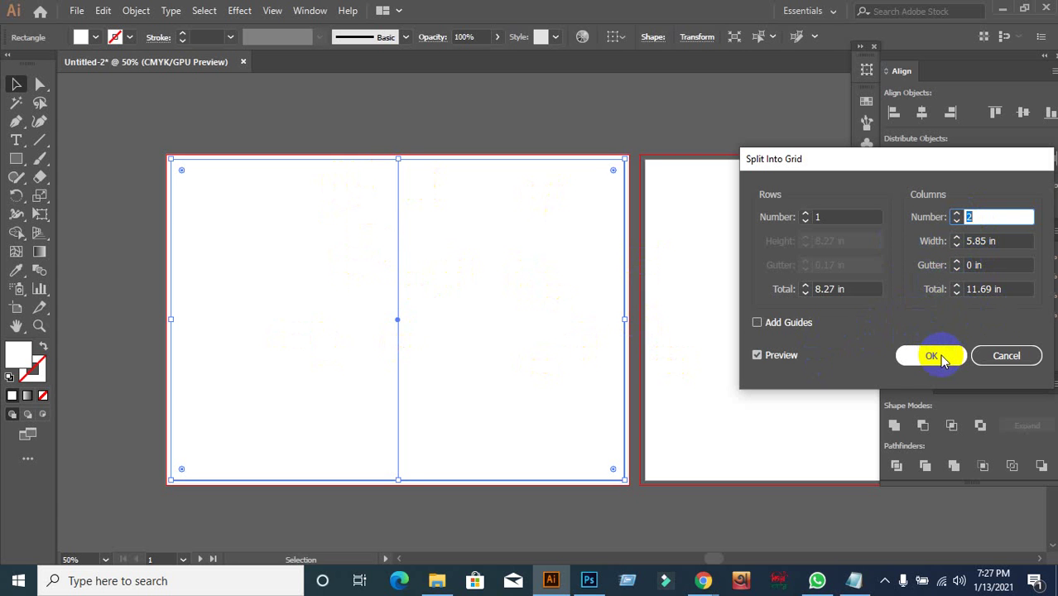
{"action": "left_click", "coordinate": [941, 357]}
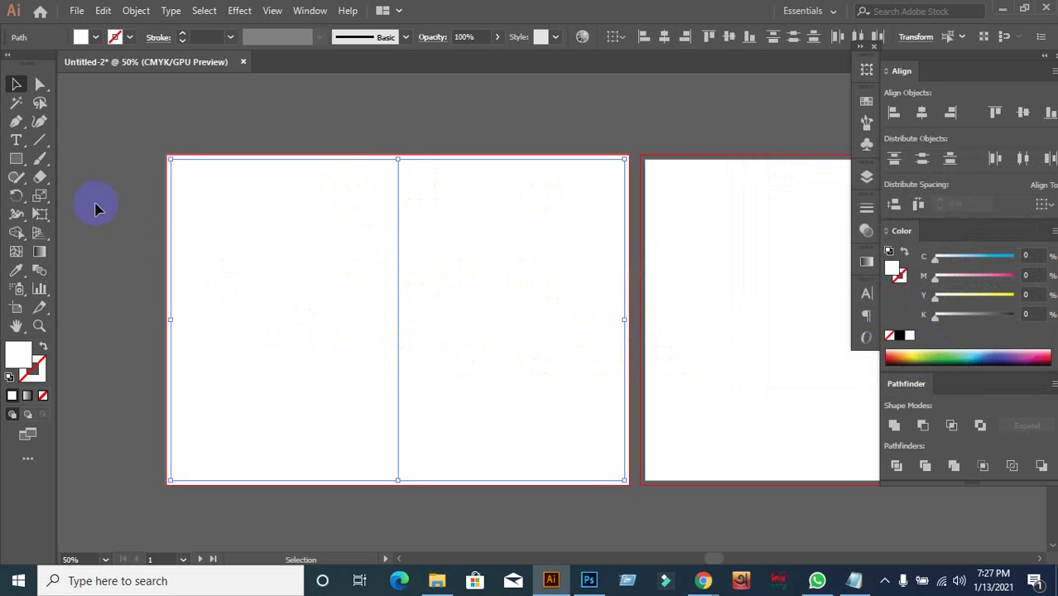
Offset the two panel rectangles inward by -0.25 in to create safe-margin rectangles.
{"action": "left_click", "coordinate": [137, 15]}
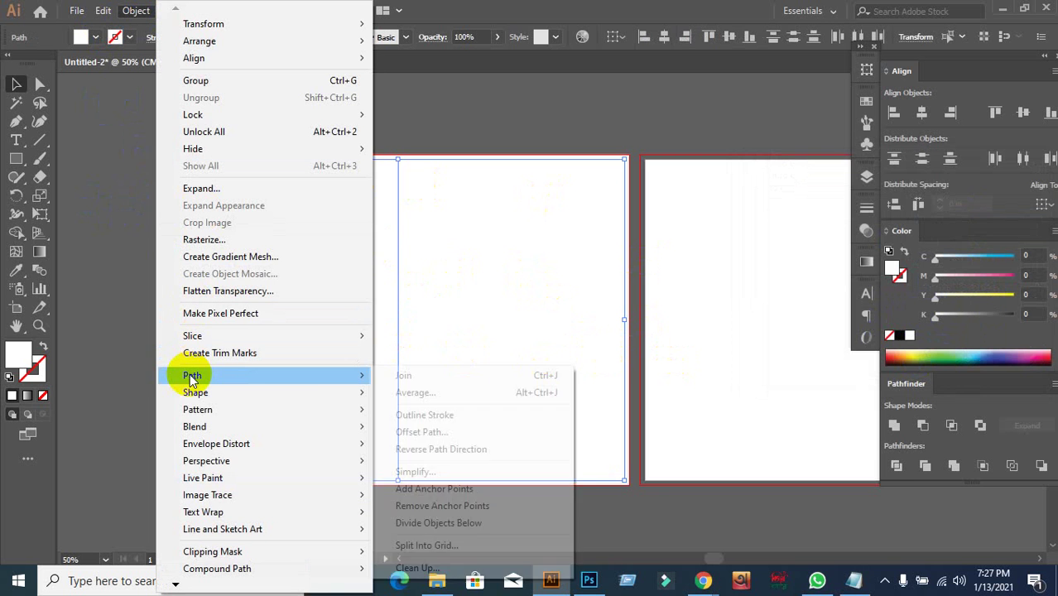
{"action": "left_click", "coordinate": [397, 431]}
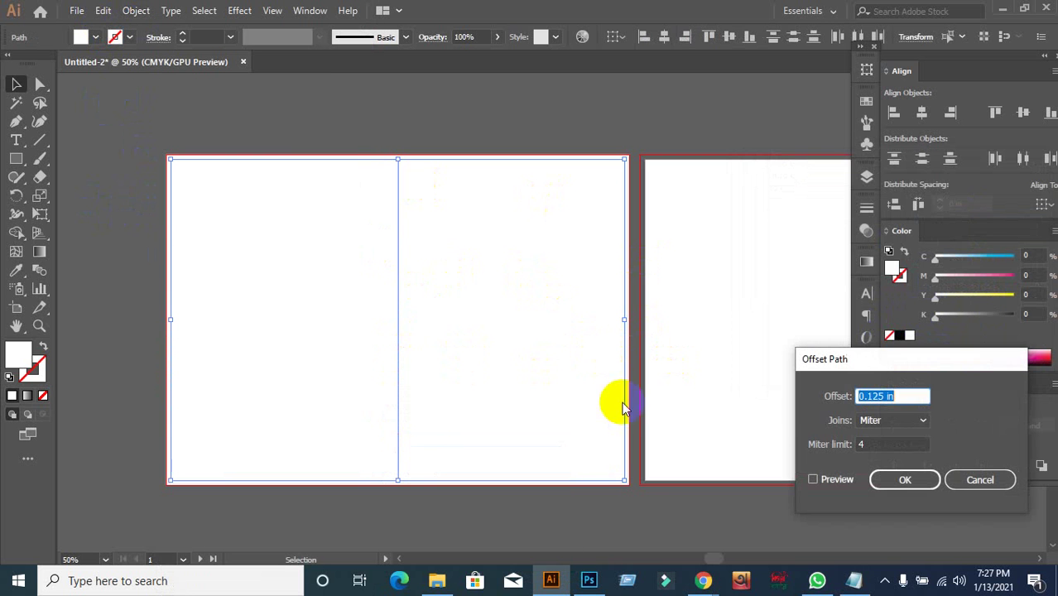
{"action": "left_click", "coordinate": [814, 480]}
{"action": "left_click", "coordinate": [898, 397]}
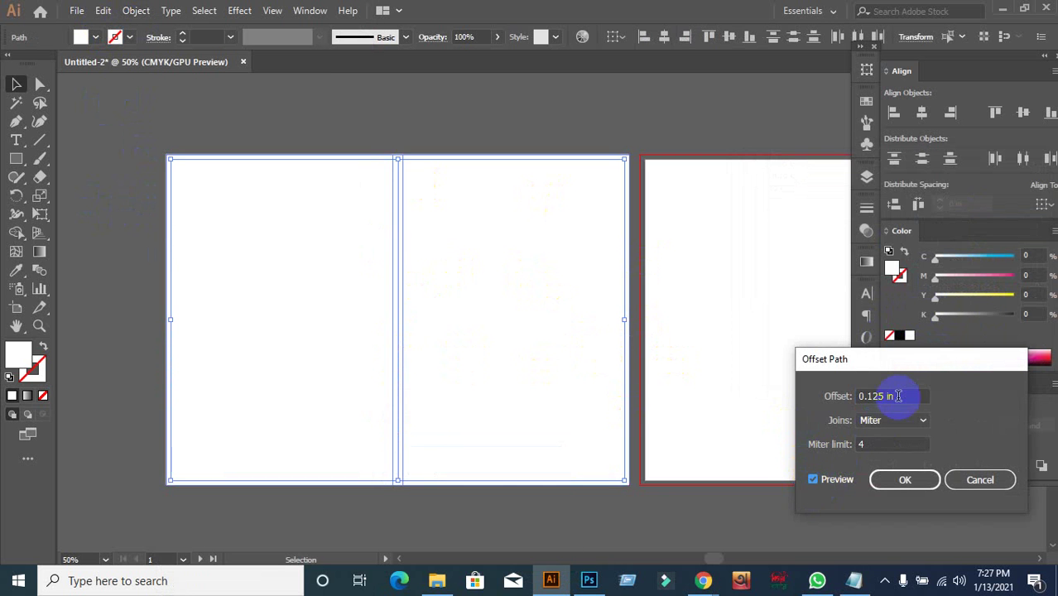
{"action": "double_click", "coordinate": [898, 397]}
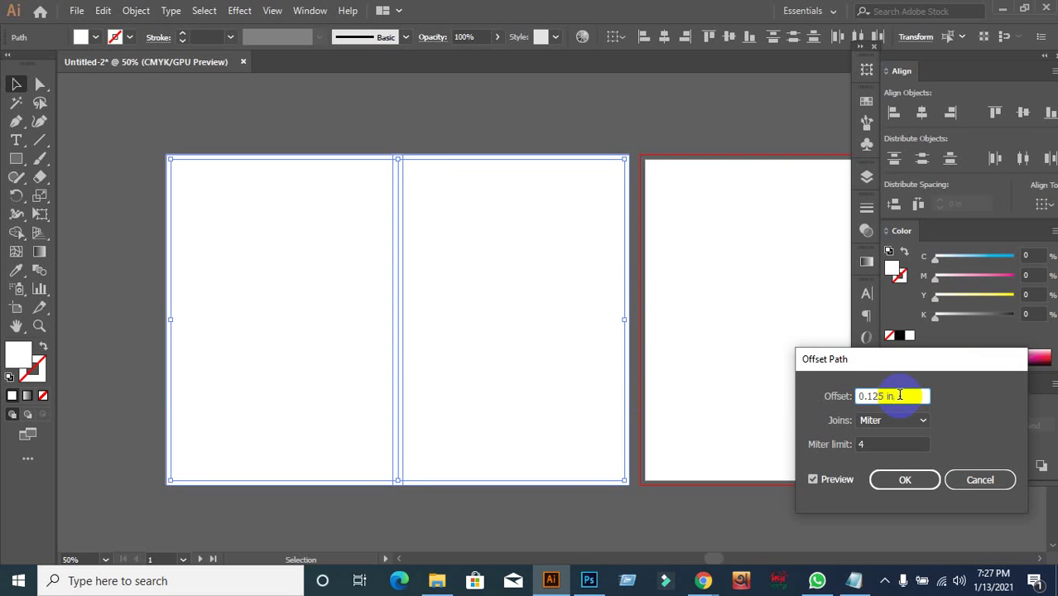
{"action": "type", "text": "-0.25"}
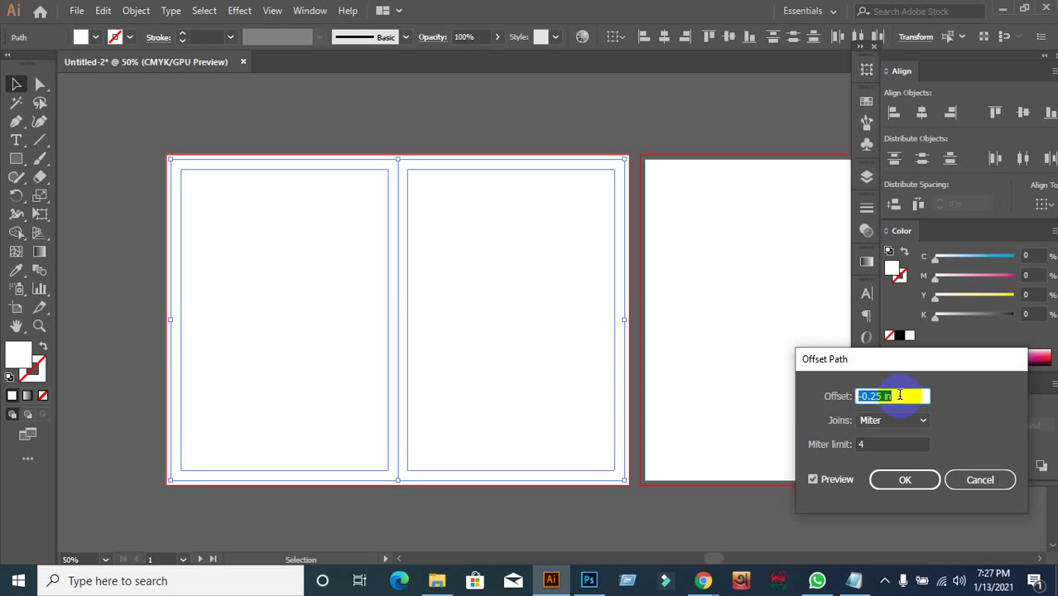
{"action": "type", "text": "-0.125"}
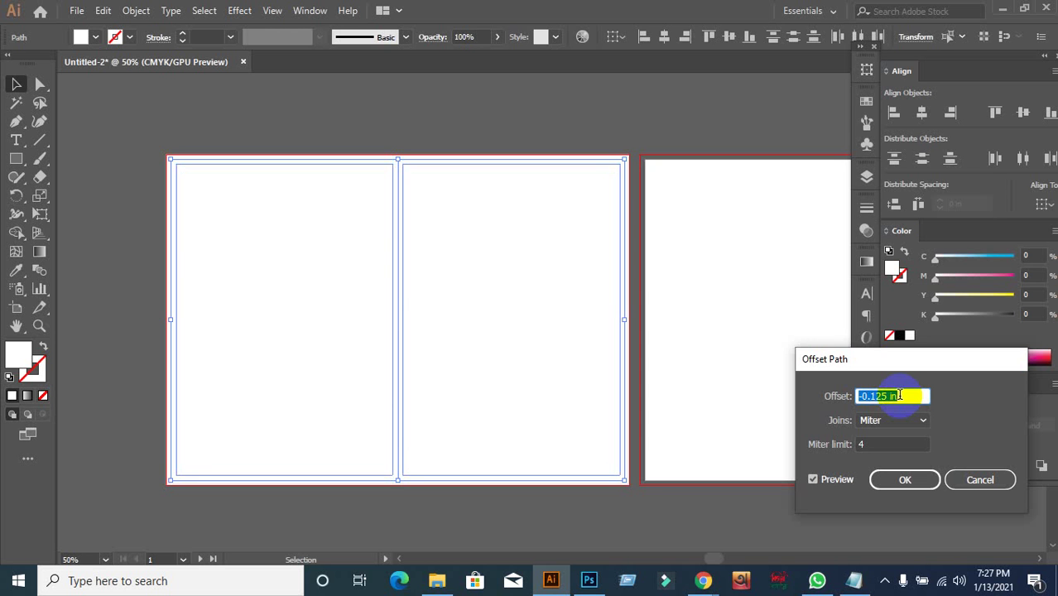
{"action": "left_click", "coordinate": [905, 479]}
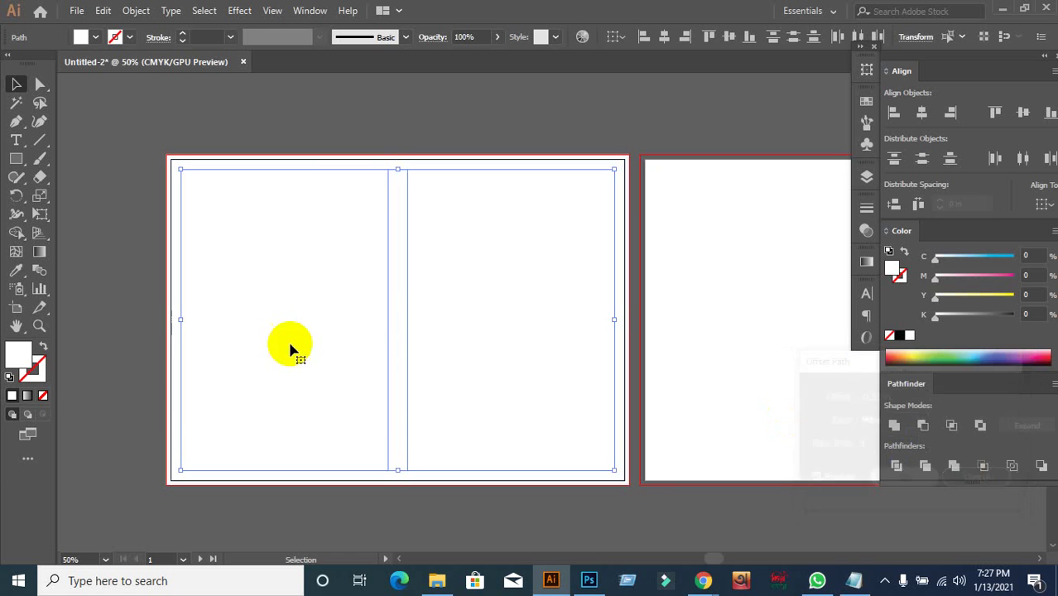
{"action": "left_click", "coordinate": [115, 224]}
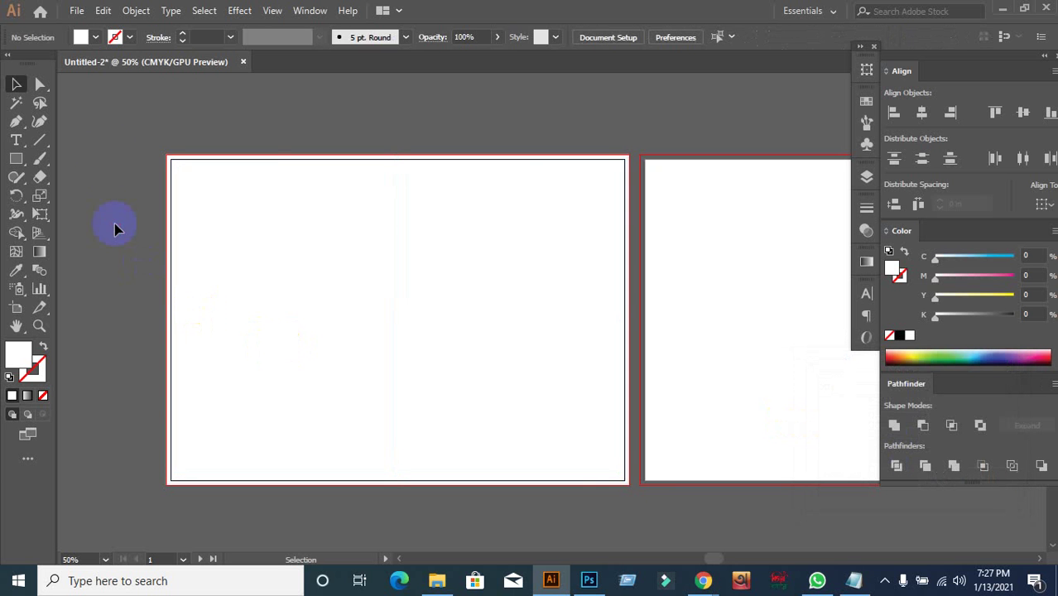
Convert the two panel rectangles and their inset margin rectangles into guides.
{"action": "left_click", "coordinate": [531, 453]}
{"action": "right_click", "coordinate": [325, 257]}
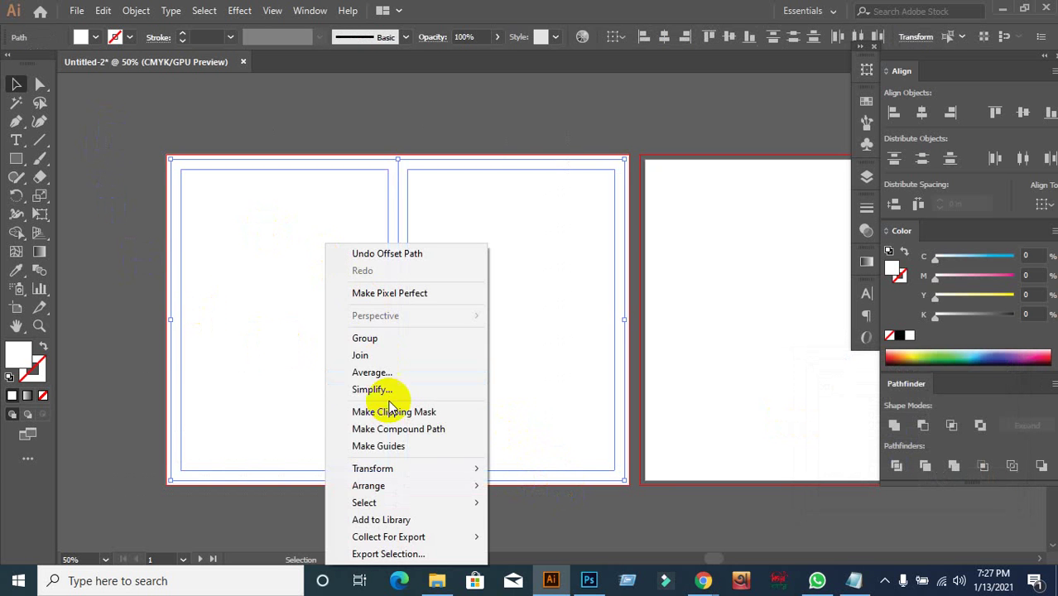
{"action": "left_click", "coordinate": [383, 445]}
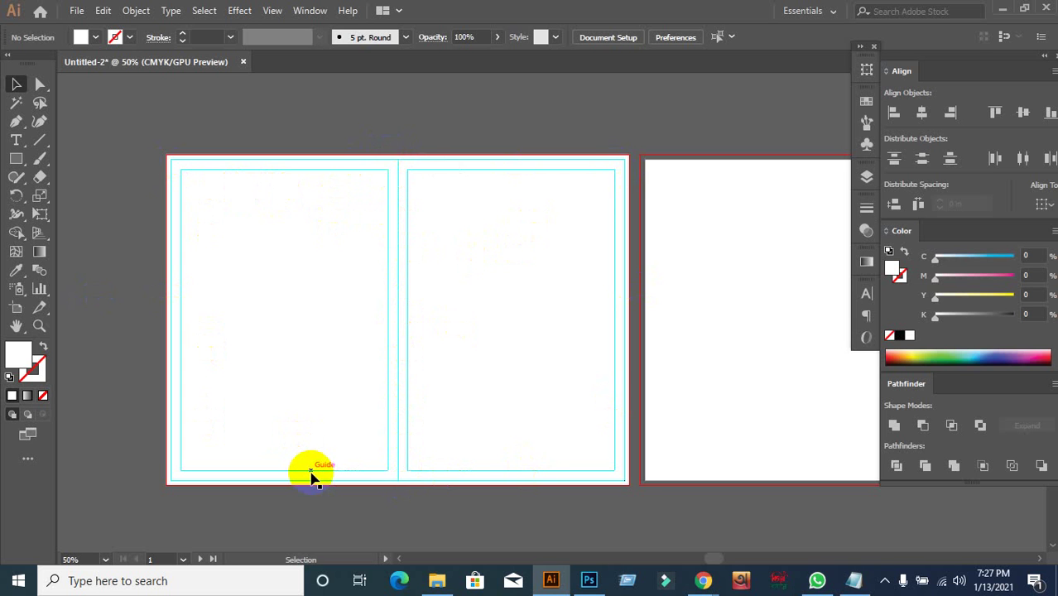
Try to duplicate the panel and margin guides onto the second artboard.
{"action": "scroll", "coordinate": [477, 283], "scroll_direction": "down", "scroll_amount": 1}
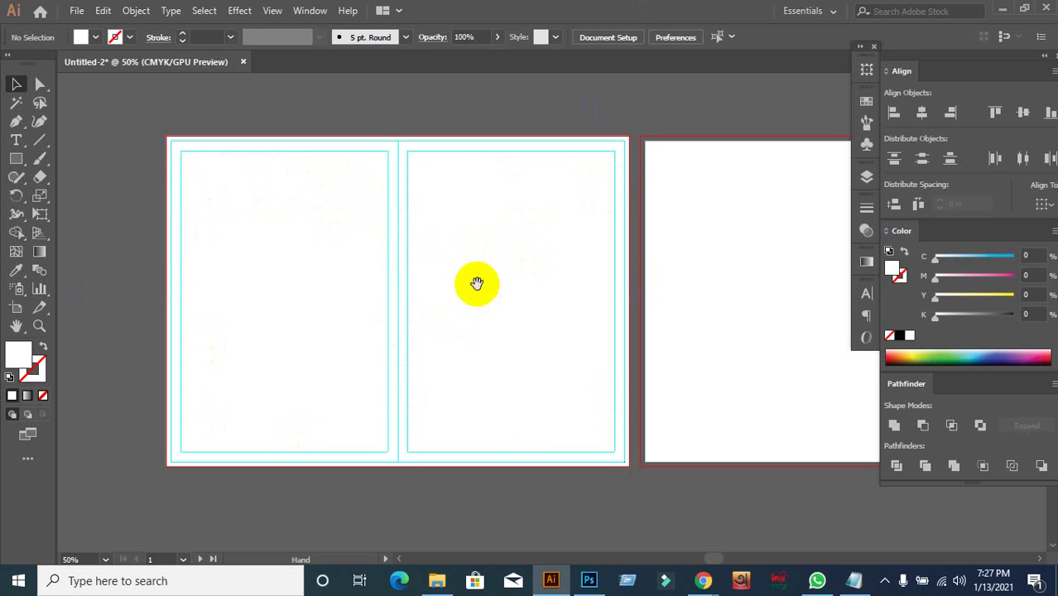
{"action": "scroll", "coordinate": [571, 338], "scroll_direction": "down", "scroll_amount": 1}
{"action": "scroll", "coordinate": [571, 338], "scroll_direction": "right", "scroll_amount": 4}
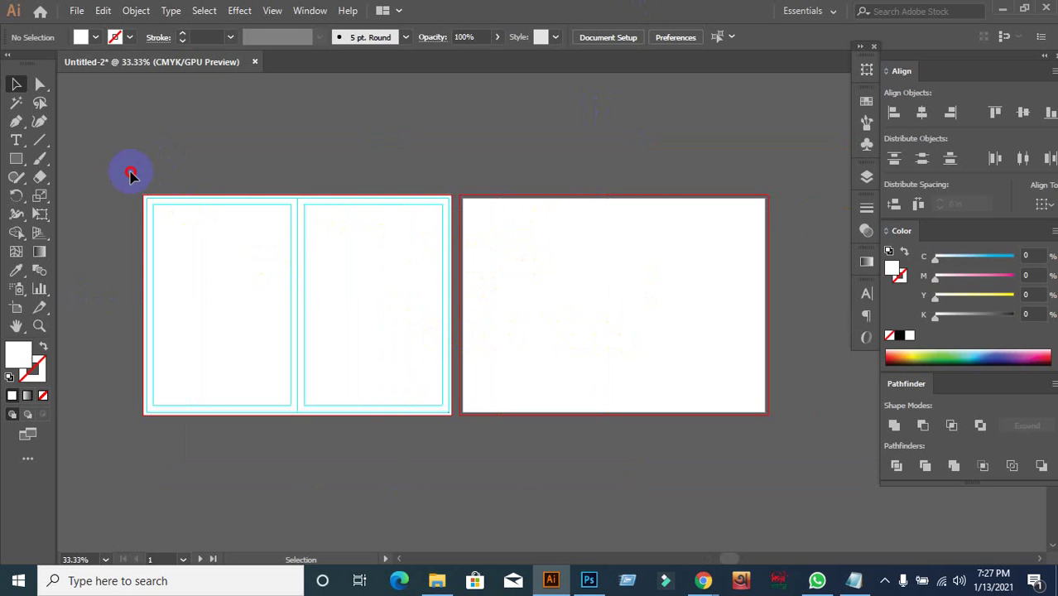
{"action": "left_click_drag", "start_coordinate": [130, 170], "coordinate": [409, 424]}
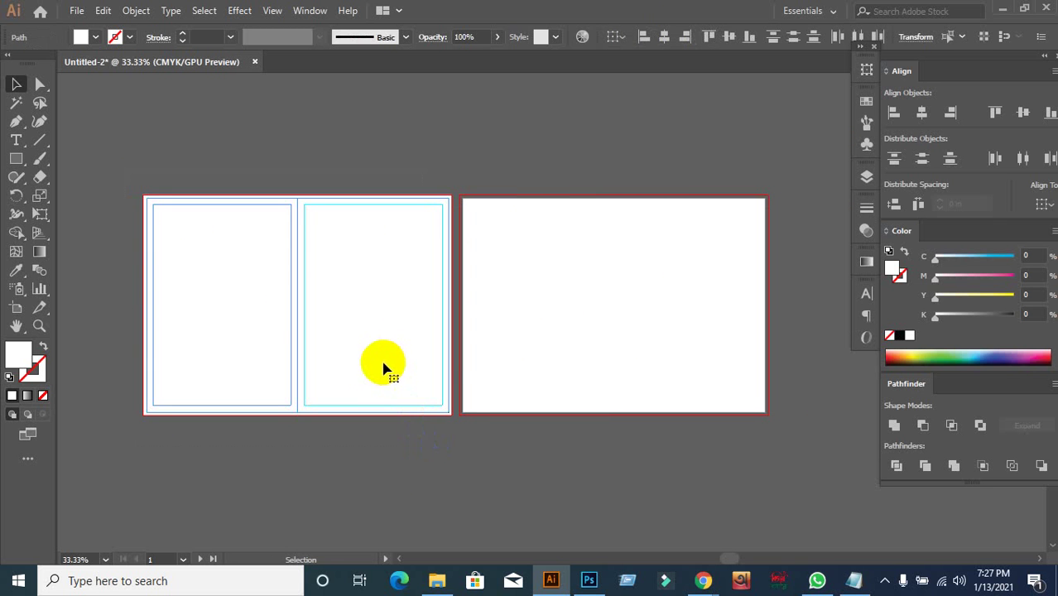
{"action": "left_click_drag", "start_coordinate": [371, 361], "coordinate": [615, 419]}
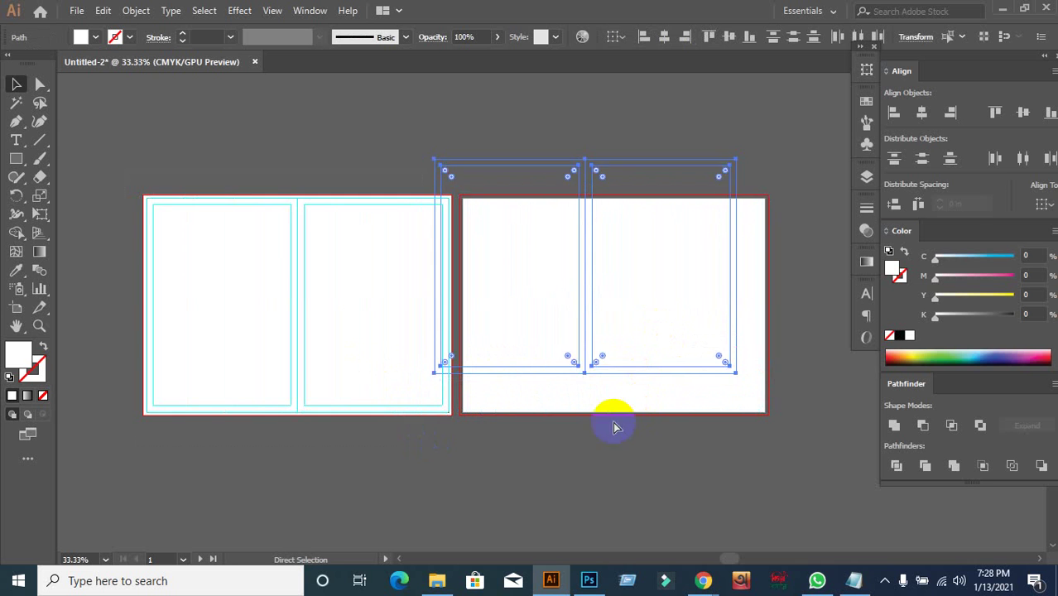
{"action": "key", "text": "ctrl+z"}
{"action": "left_click", "coordinate": [436, 412]}
{"action": "key", "text": "ctrl+alt+a"}
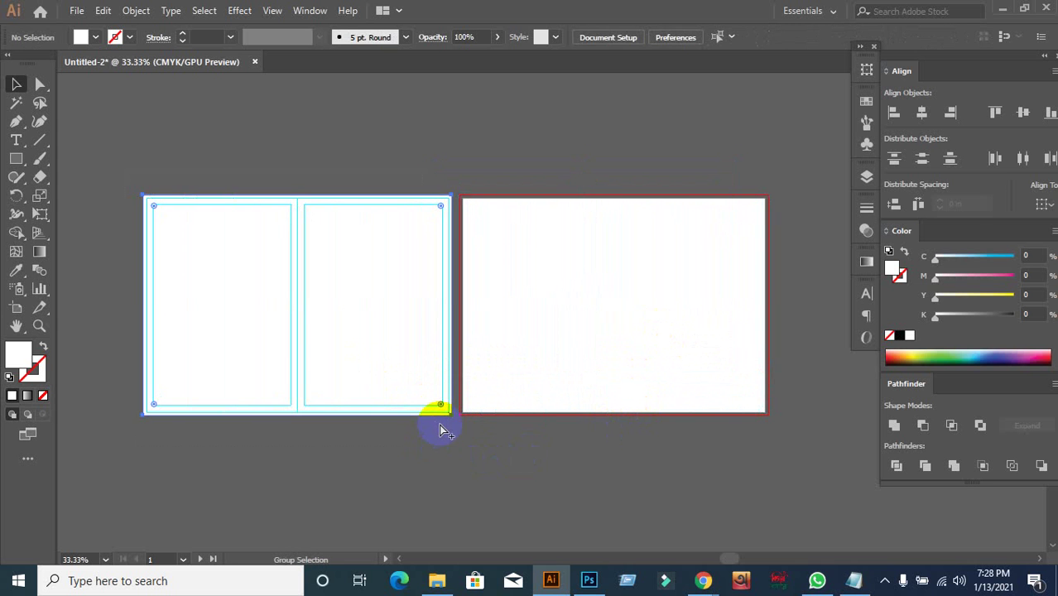
Duplicate the bleed-size rectangle with all its guides 12.22 in horizontally, aligned onto the second artboard.
{"action": "left_click", "coordinate": [441, 433]}
{"action": "left_click_drag", "start_coordinate": [119, 170], "coordinate": [689, 348]}
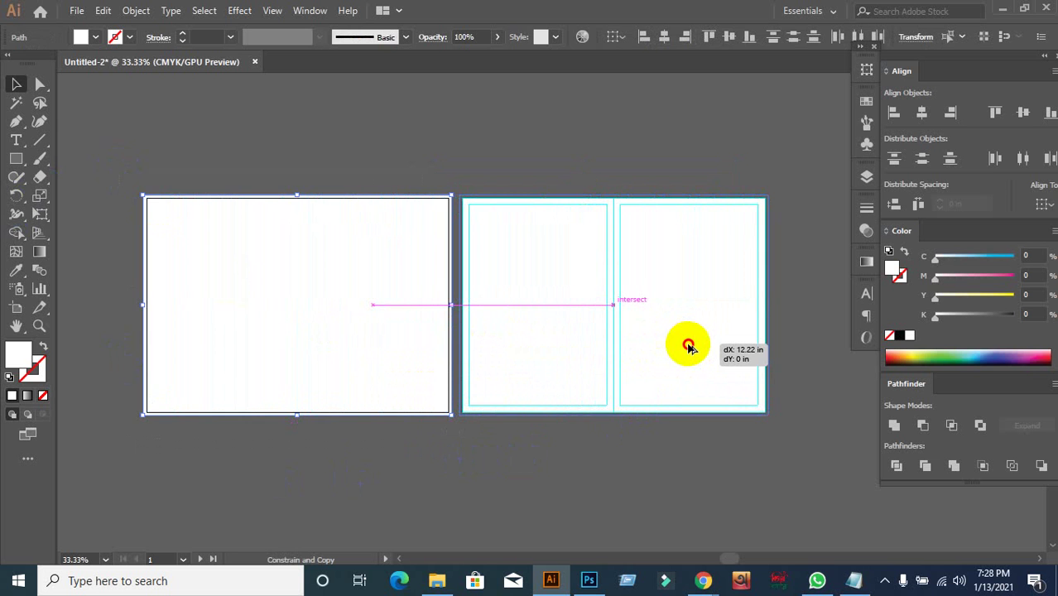
{"action": "left_click_drag", "start_coordinate": [689, 348], "coordinate": [689, 349]}
{"action": "left_click", "coordinate": [454, 485]}
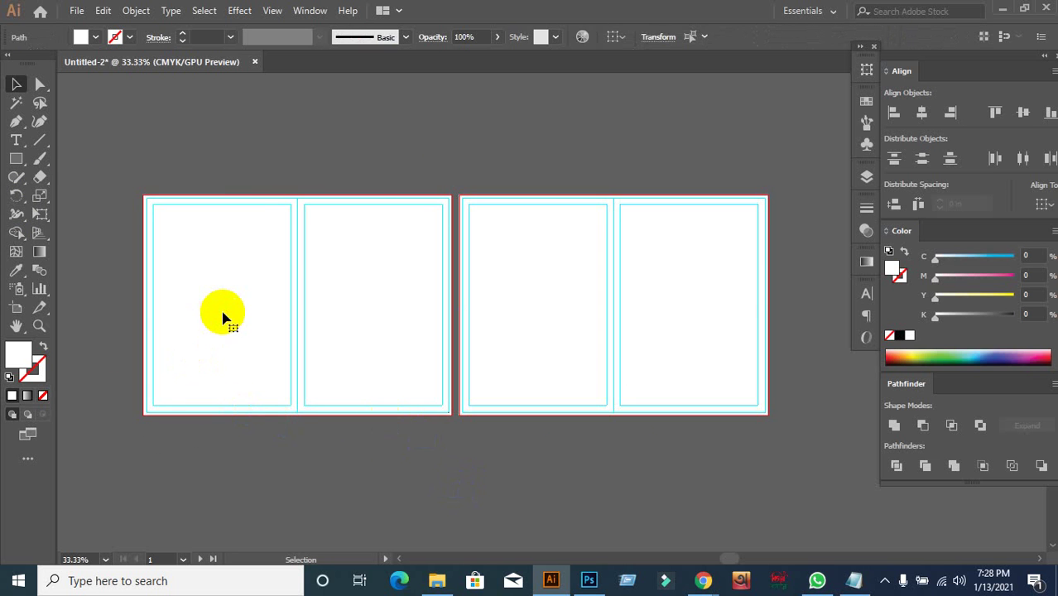
Deselect the margin guide on the first artboard and lock all guides.
{"action": "left_click", "coordinate": [275, 404]}
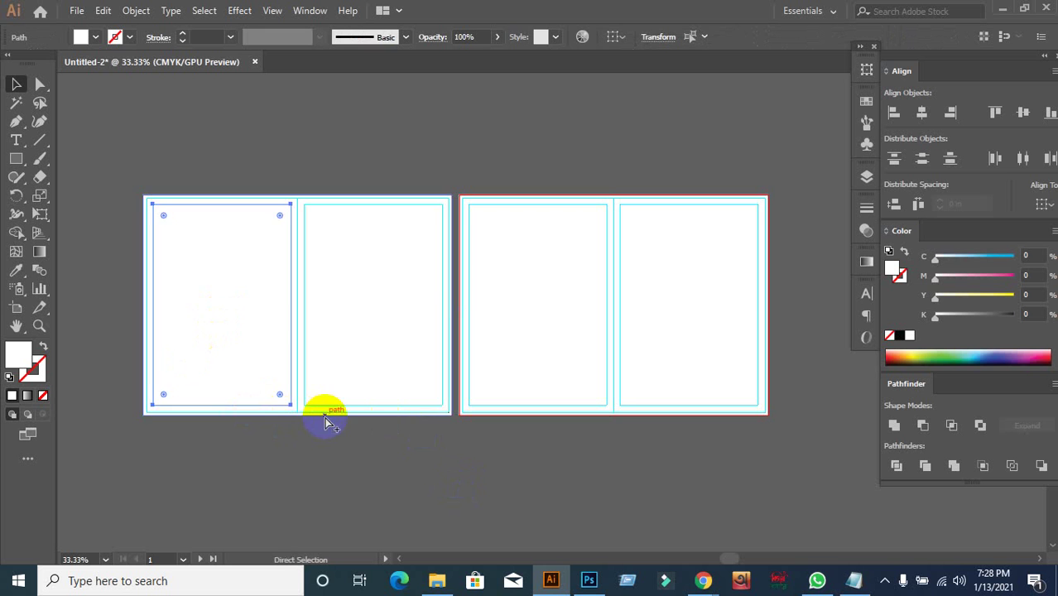
{"action": "left_click", "coordinate": [293, 482]}
{"action": "right_click", "coordinate": [211, 268]}
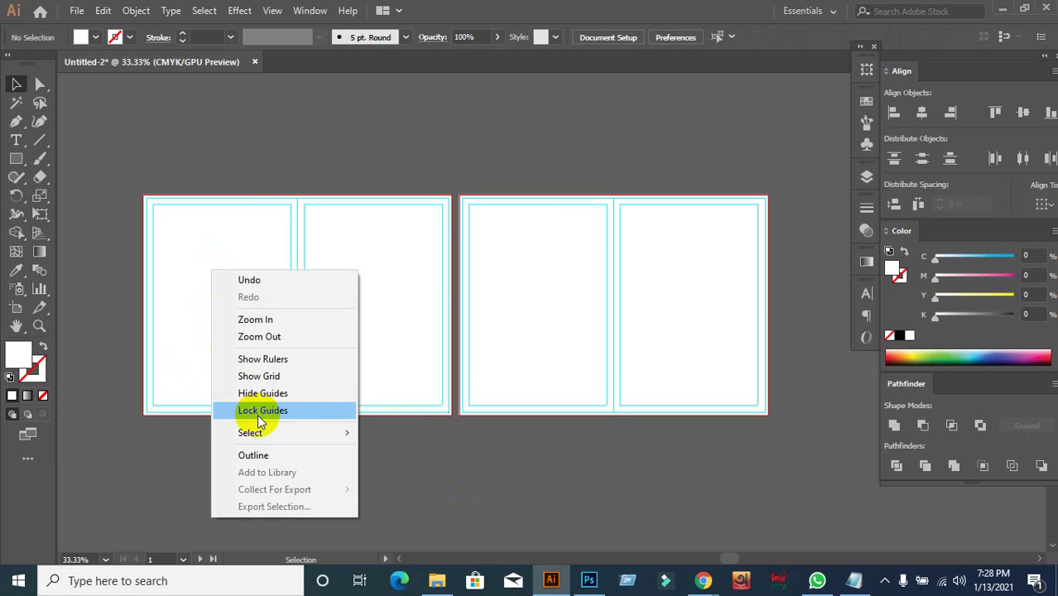
{"action": "left_click", "coordinate": [258, 412]}
Lock the white bleed-size background rectangles on both artboards.
{"action": "left_click", "coordinate": [206, 288]}
{"action": "left_click", "coordinate": [456, 308]}
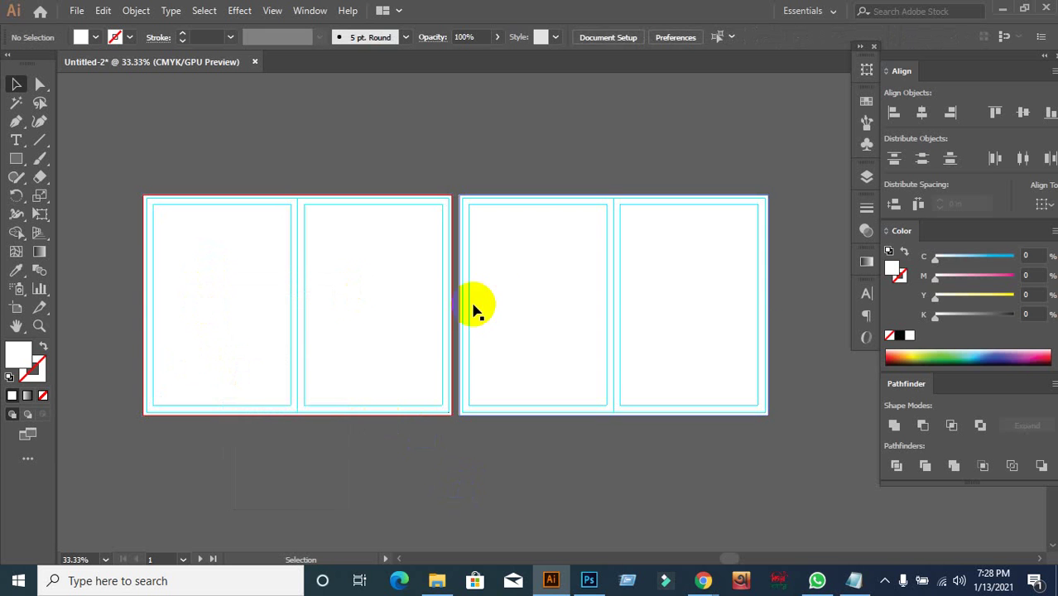
{"action": "left_click", "coordinate": [515, 303]}
{"action": "key", "text": "ctrl+2"}
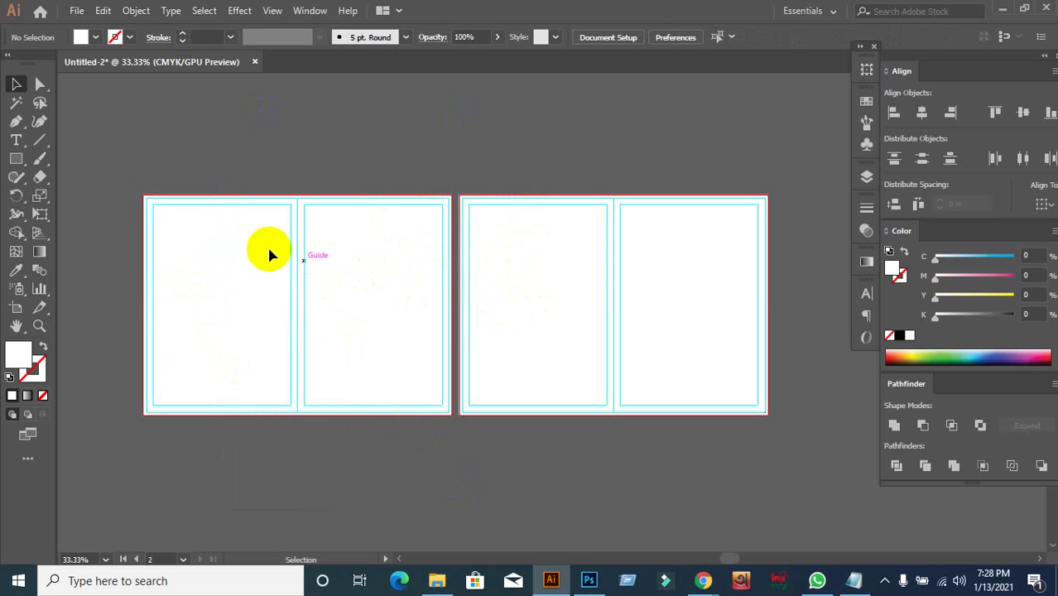
{"action": "scroll", "coordinate": [263, 146], "scroll_direction": "up", "scroll_amount": 1}
{"action": "scroll", "coordinate": [263, 146], "scroll_direction": "up", "scroll_amount": 1}
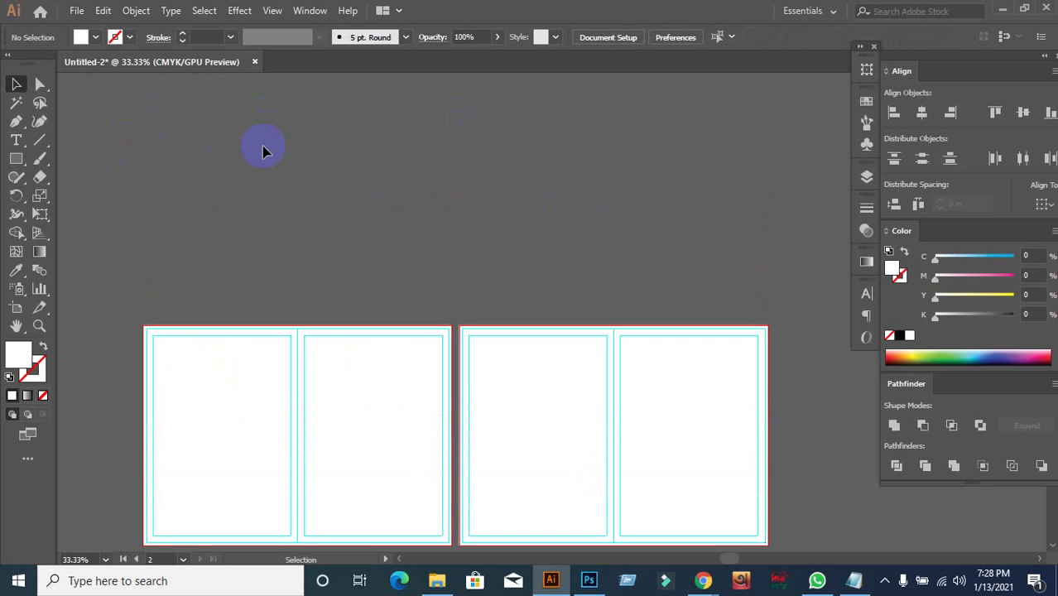
{"action": "left_click_drag", "start_coordinate": [14, 159], "coordinate": [64, 161]}
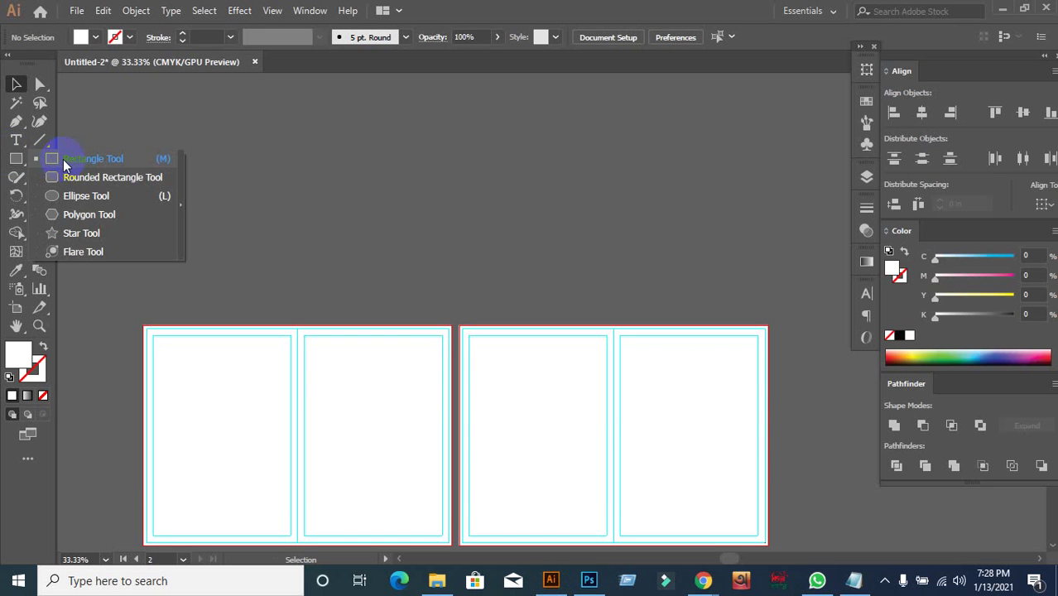
{"action": "left_click", "coordinate": [64, 160]}
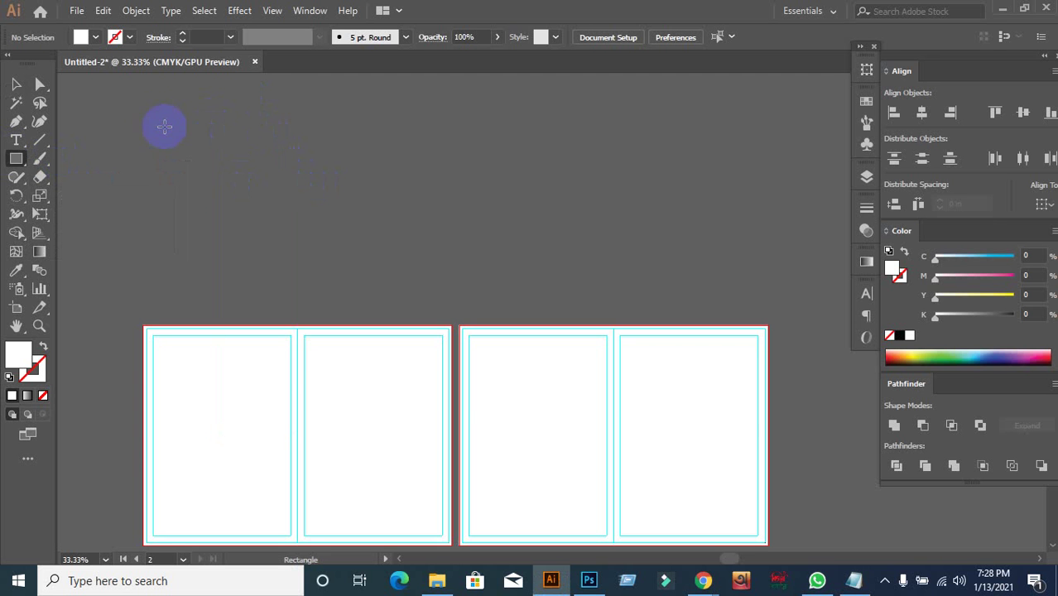
{"action": "left_click_drag", "start_coordinate": [159, 117], "coordinate": [427, 264]}
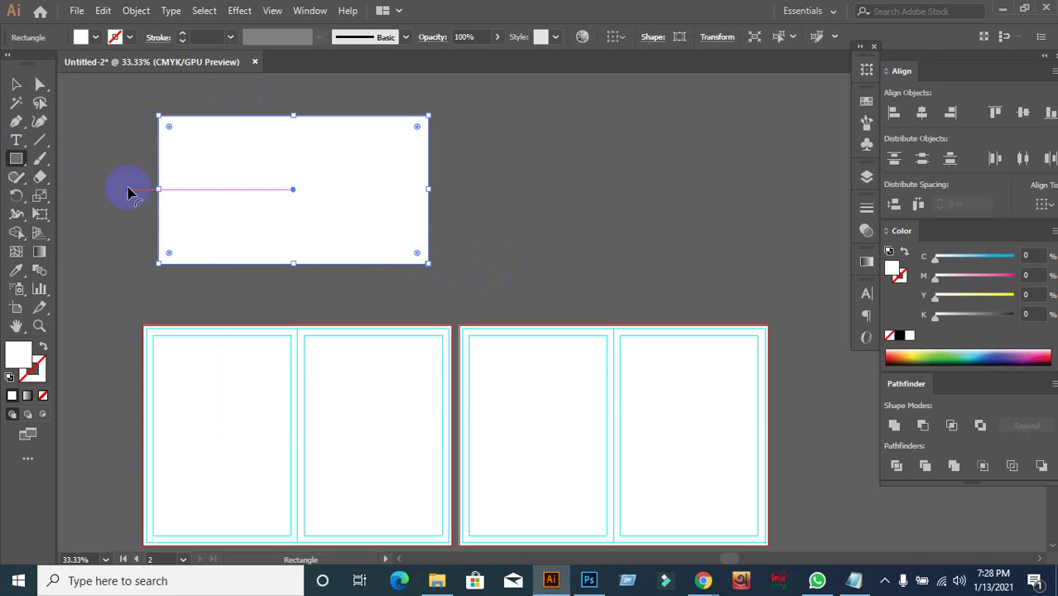
{"action": "left_click", "coordinate": [137, 11]}
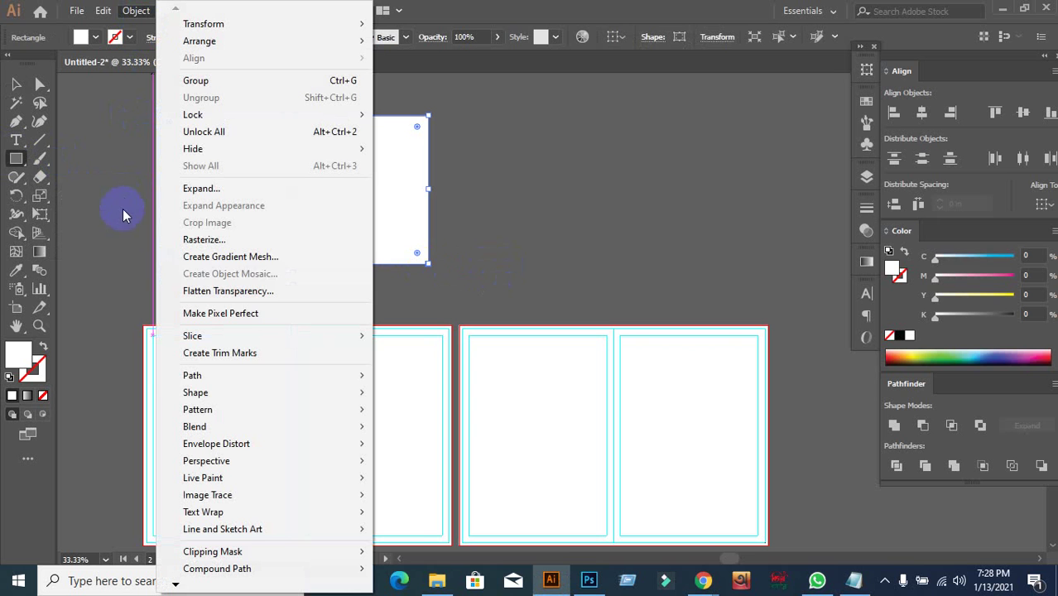
{"action": "mouse_move", "coordinate": [174, 384]}
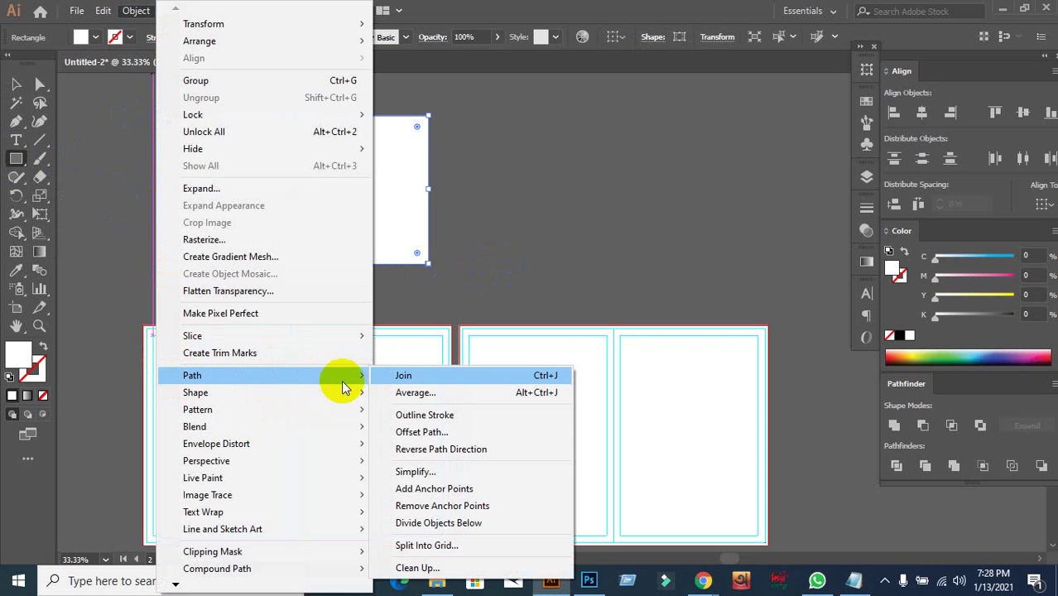
{"action": "left_click", "coordinate": [543, 239]}
{"action": "left_click", "coordinate": [529, 297]}
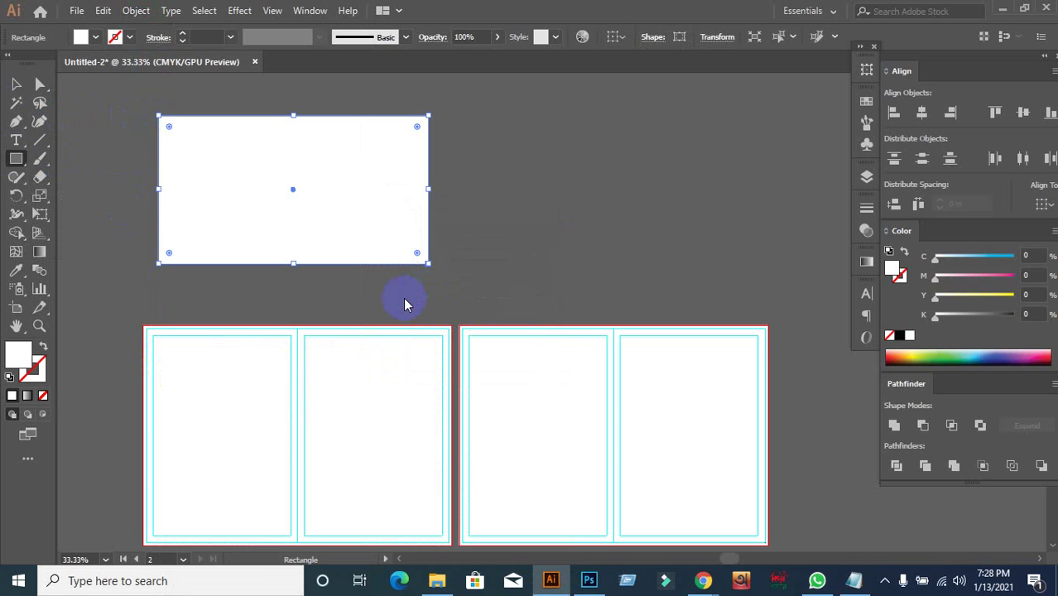
{"action": "key", "text": "Delete"}
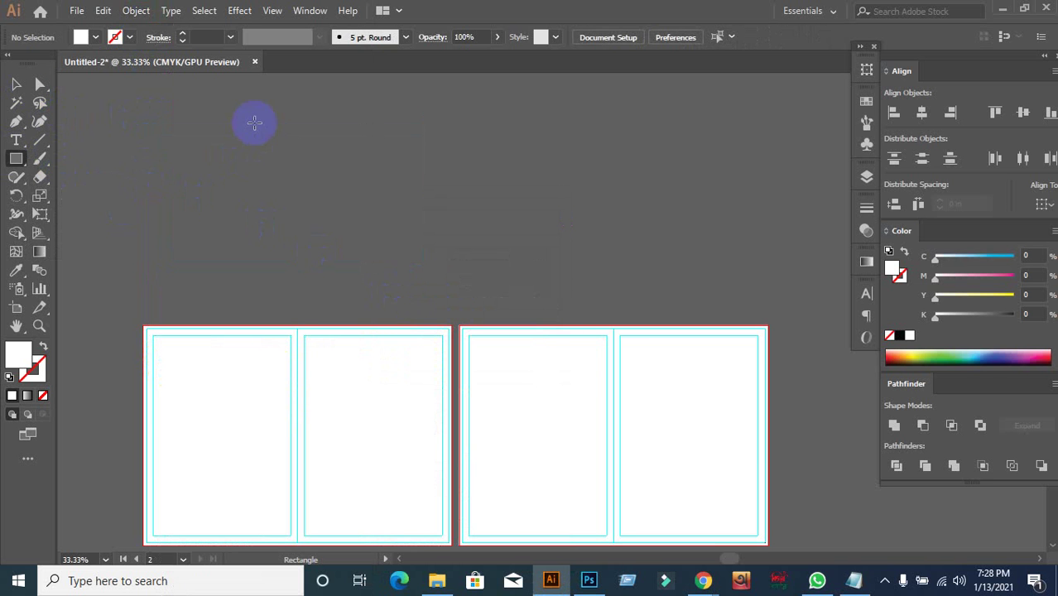
Draw a white rectangle about 6 by 4.95 in above the first artboard and set up its Split Into Grid with 2 rows and 2 columns, previewed.
{"action": "left_click_drag", "start_coordinate": [255, 123], "coordinate": [409, 248]}
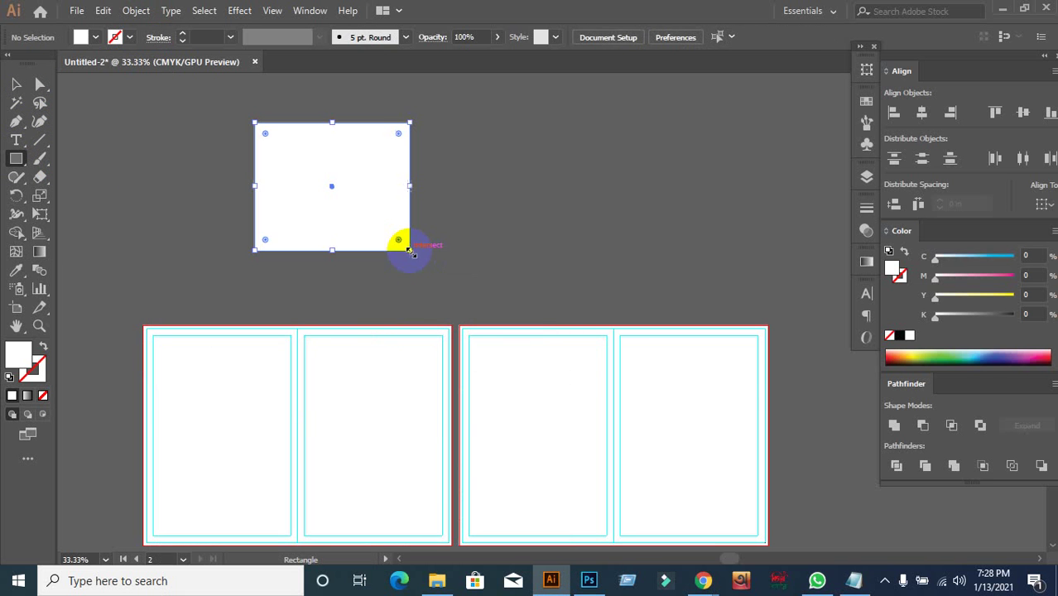
{"action": "left_click", "coordinate": [145, 11]}
{"action": "mouse_move", "coordinate": [290, 376]}
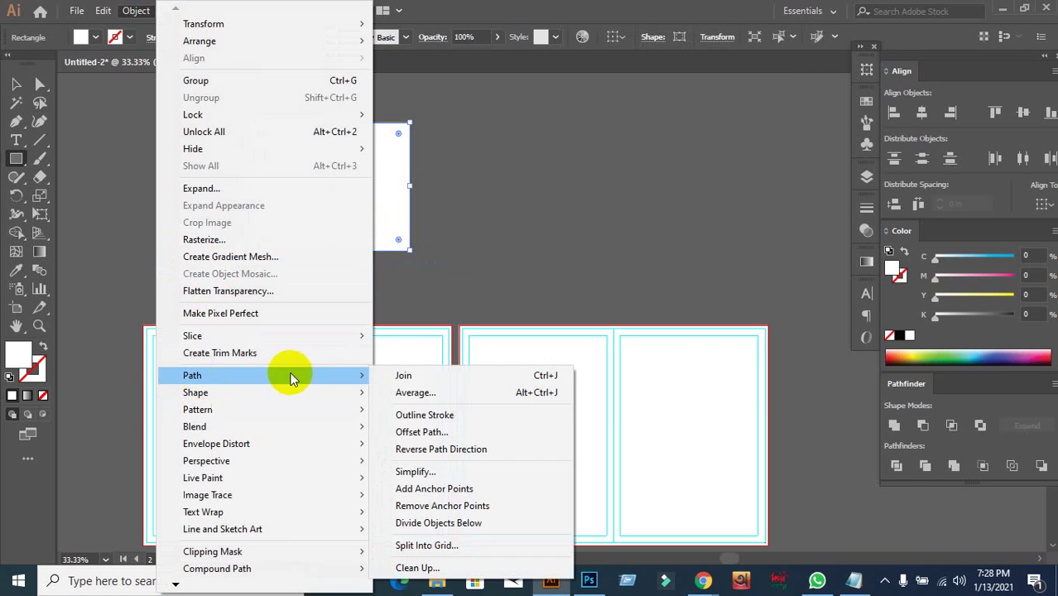
{"action": "left_click", "coordinate": [427, 546]}
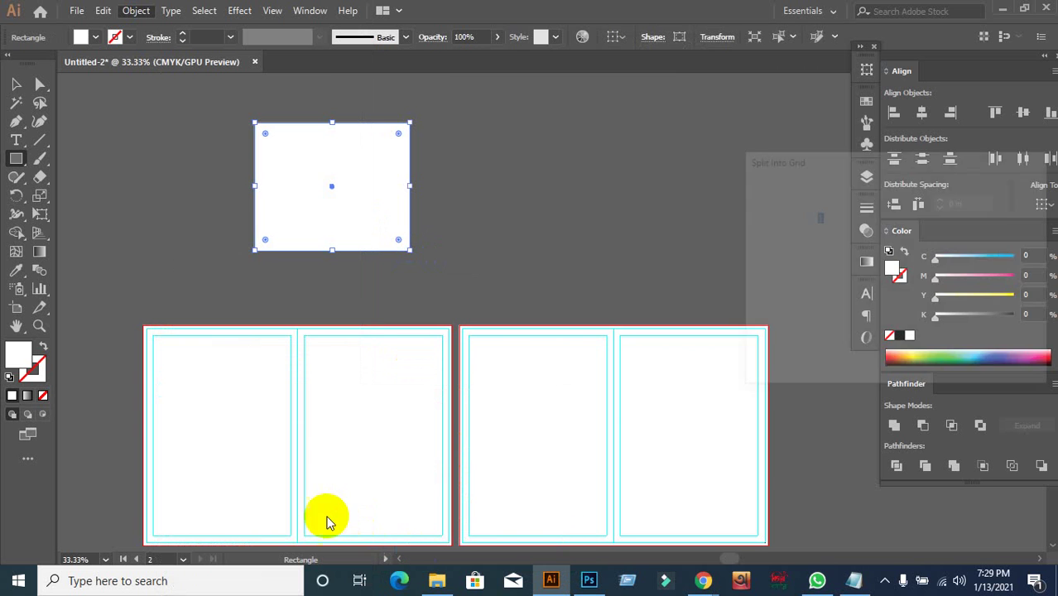
{"action": "left_click", "coordinate": [768, 355]}
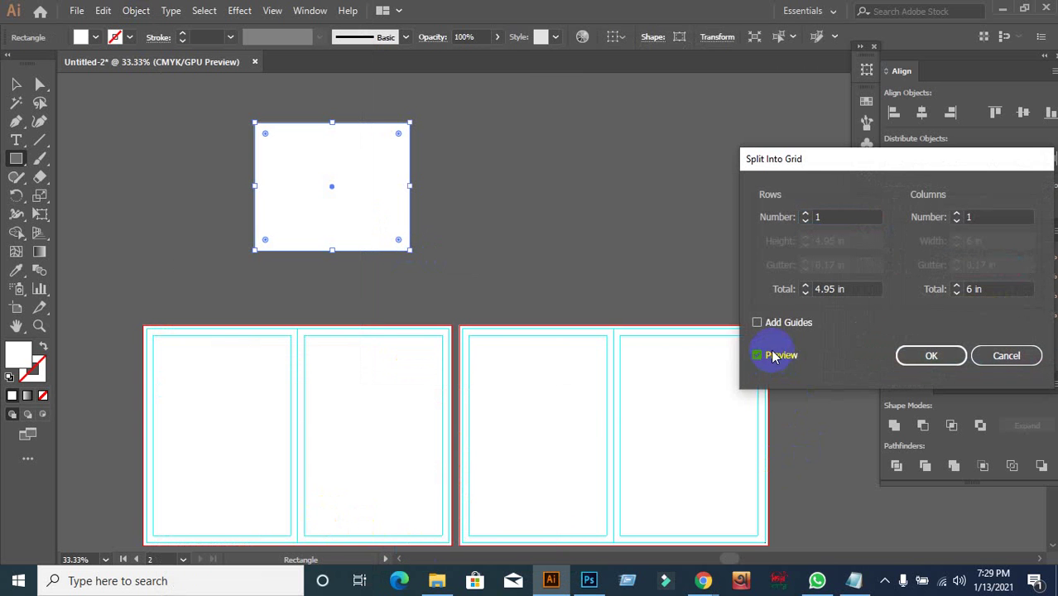
{"action": "double_click", "coordinate": [824, 217]}
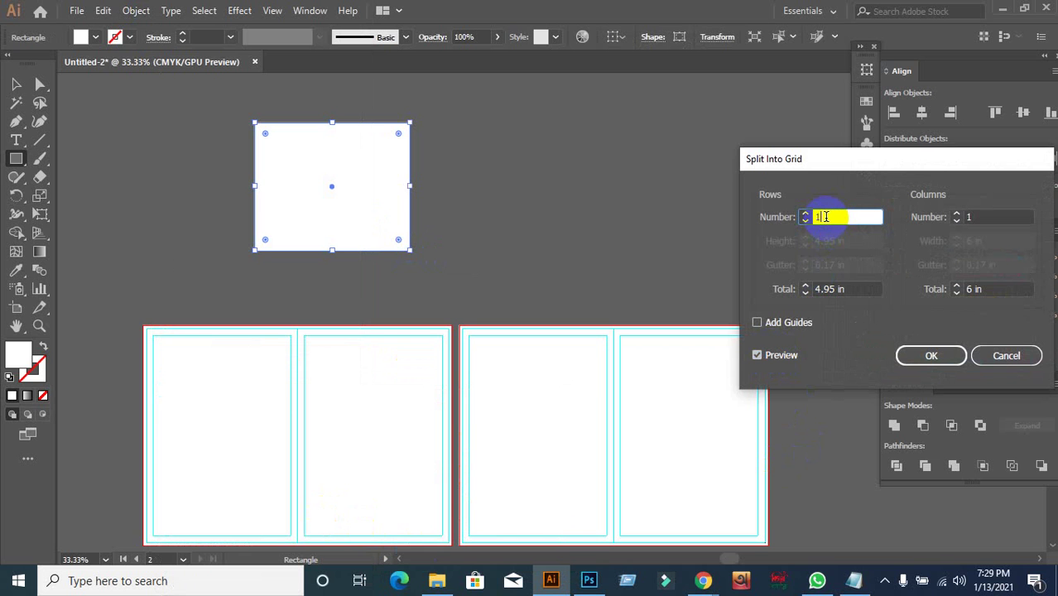
{"action": "key", "text": "Up"}
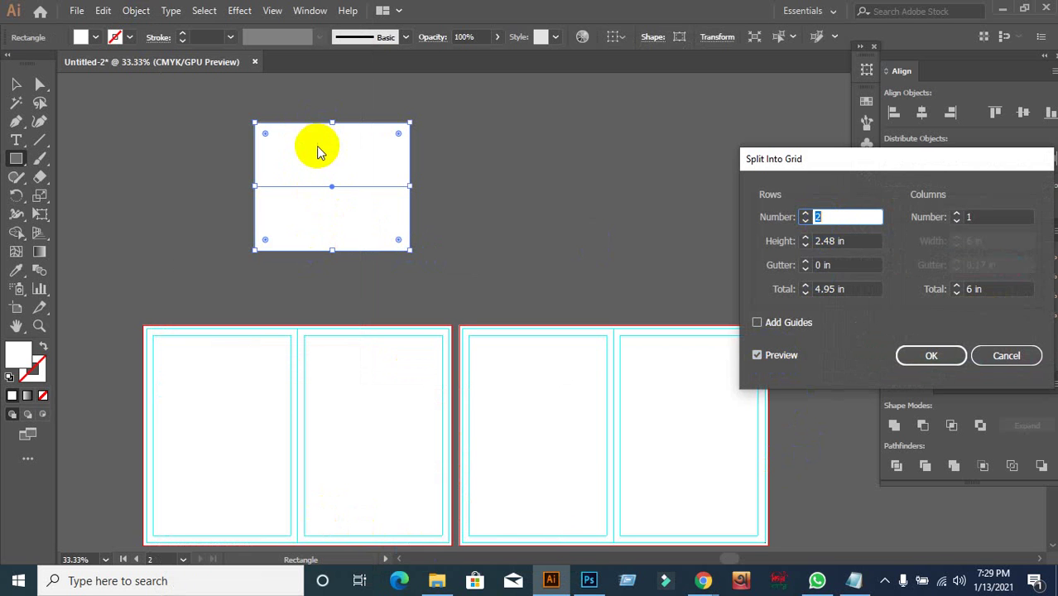
{"action": "left_click", "coordinate": [988, 216]}
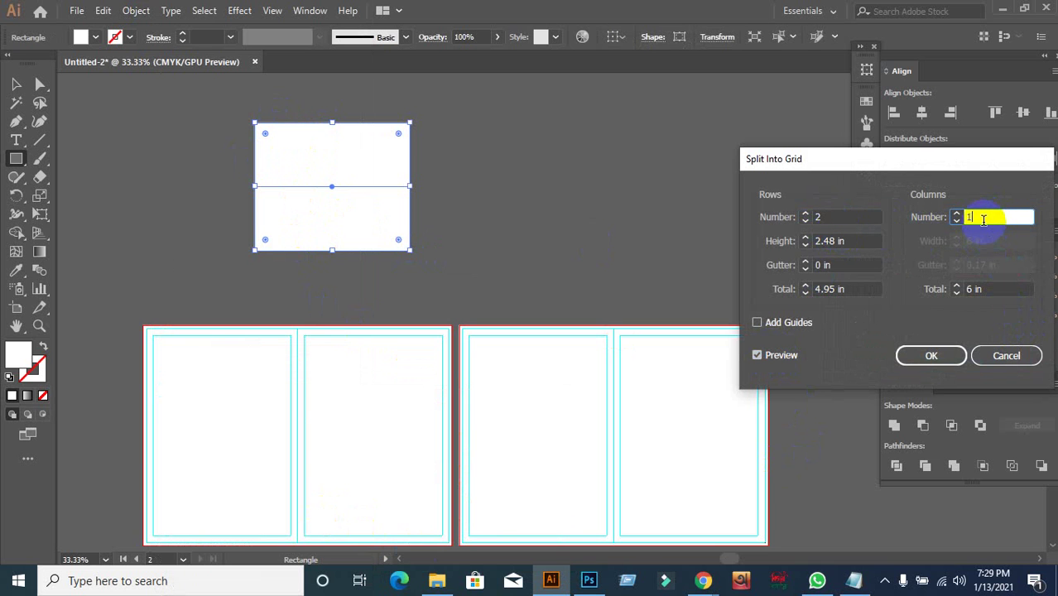
{"action": "key", "text": "Up"}
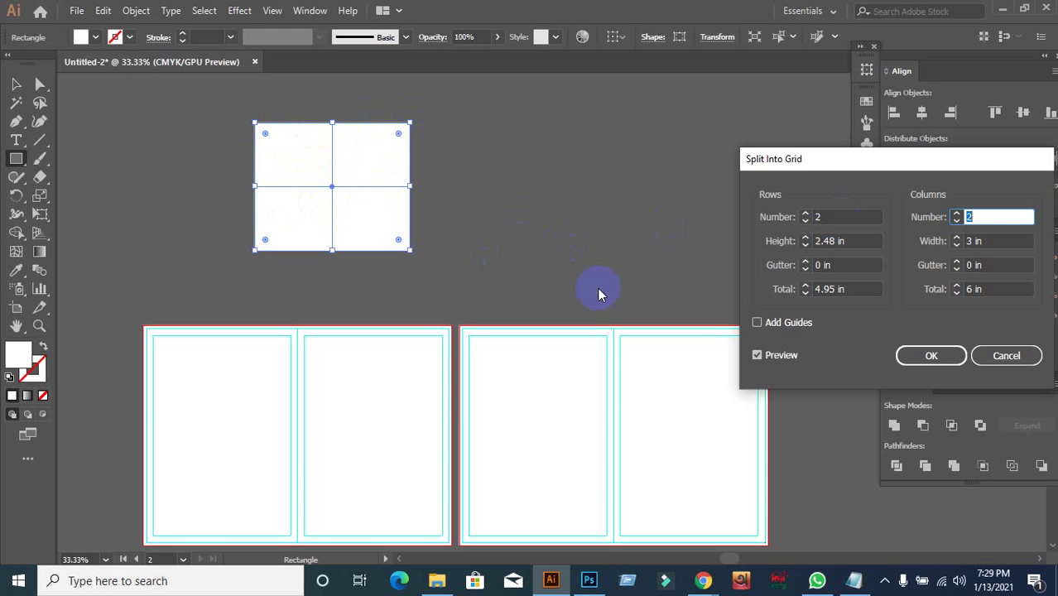
Set the row and column gutters to 0.2 in each and apply the grid split to the rectangle.
{"action": "left_click", "coordinate": [842, 266]}
{"action": "key", "text": "Up"}
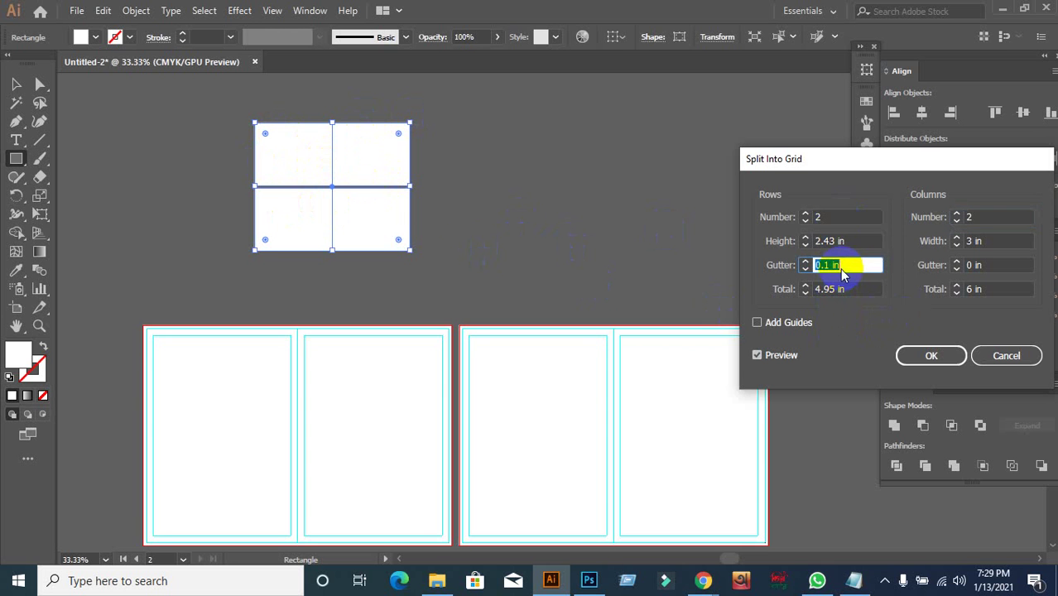
{"action": "key", "text": "Up"}
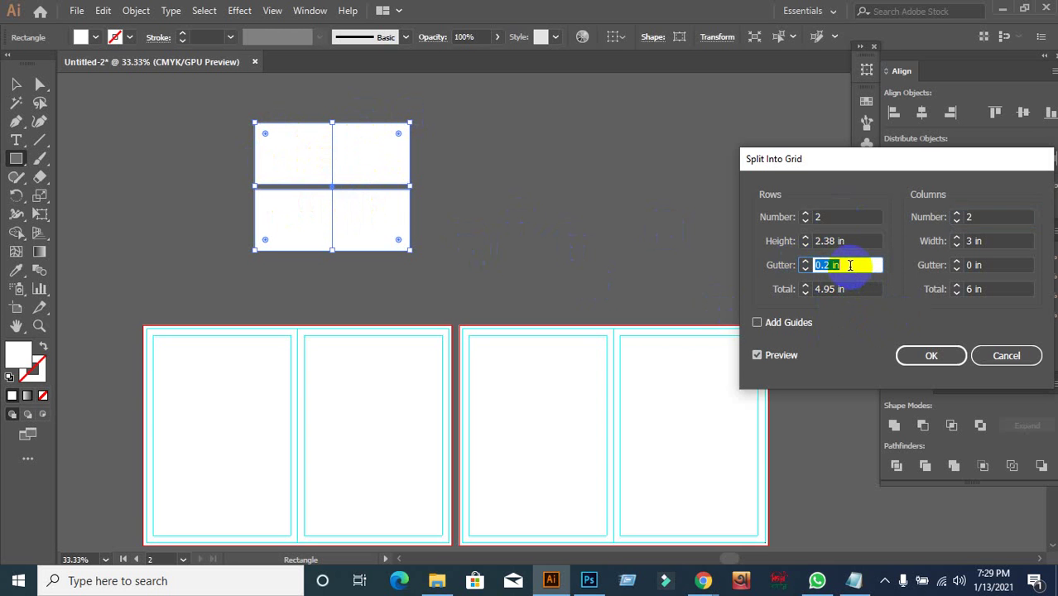
{"action": "left_click", "coordinate": [1001, 264]}
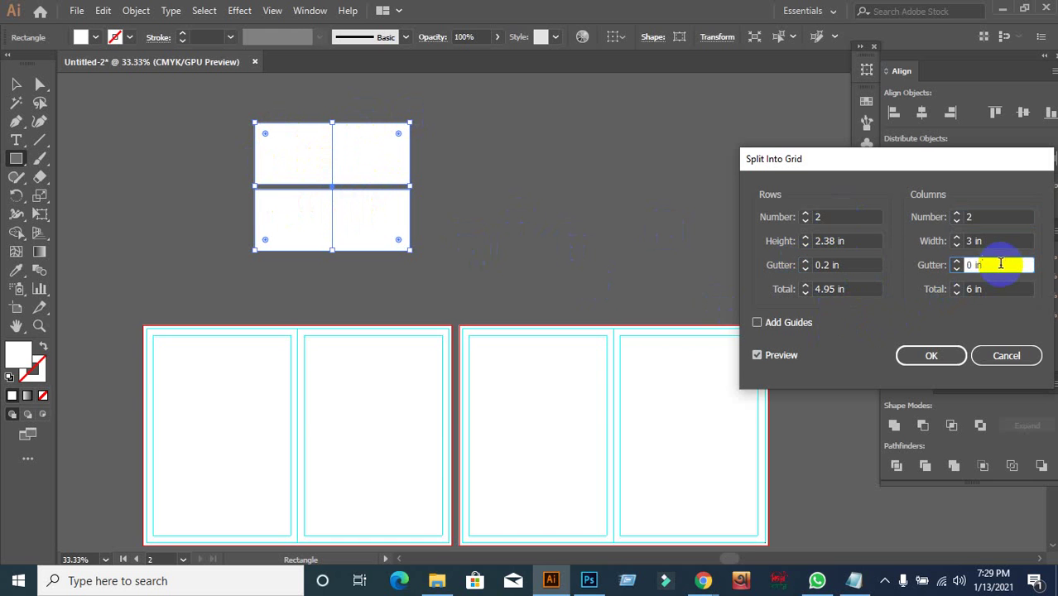
{"action": "key", "text": "Up"}
{"action": "key", "text": "Up"}
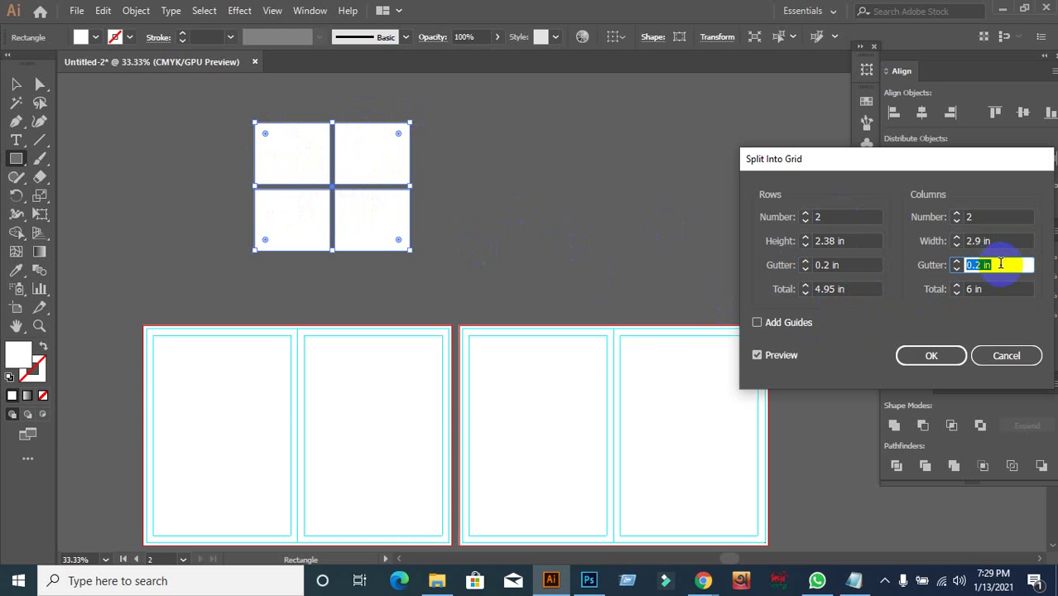
{"action": "left_click", "coordinate": [950, 356]}
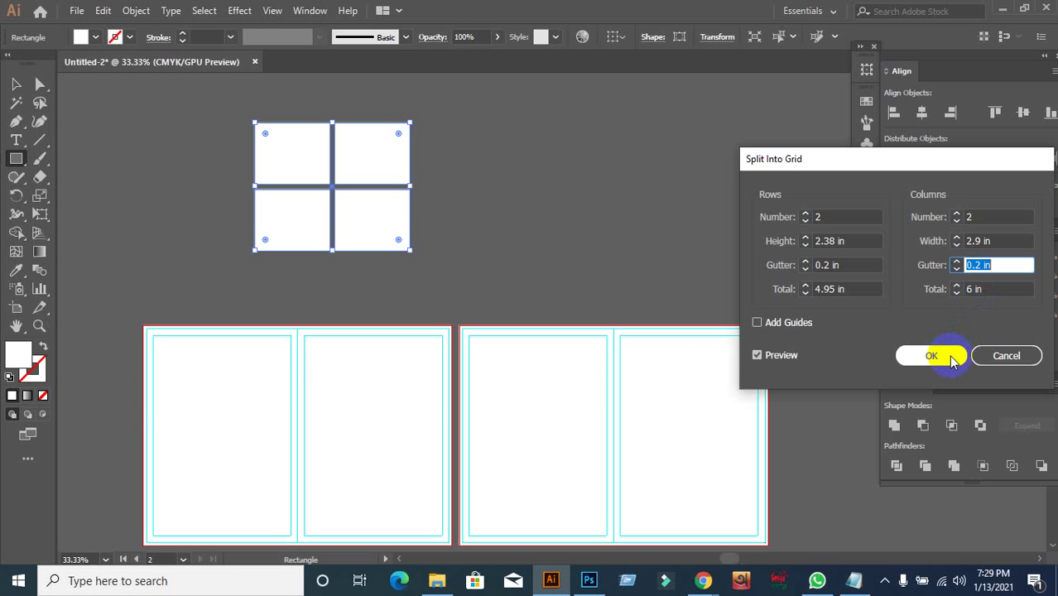
{"action": "left_click", "coordinate": [950, 358]}
Try moving the four grid cells apart individually, and undo the moves.
{"action": "left_click", "coordinate": [16, 83]}
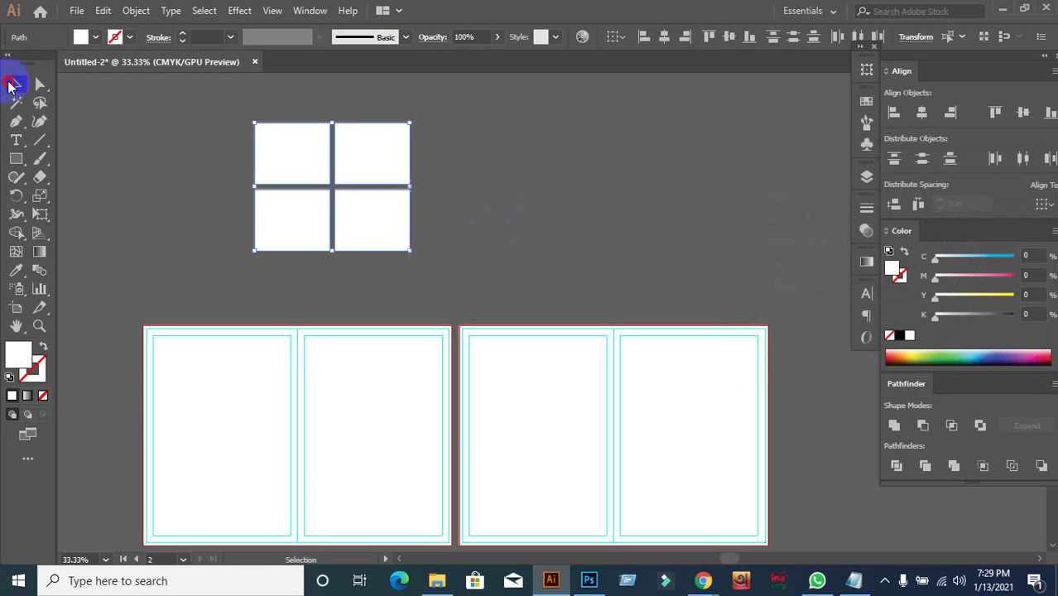
{"action": "left_click", "coordinate": [139, 197]}
{"action": "left_click", "coordinate": [325, 162]}
{"action": "left_click_drag", "start_coordinate": [379, 168], "coordinate": [439, 132]}
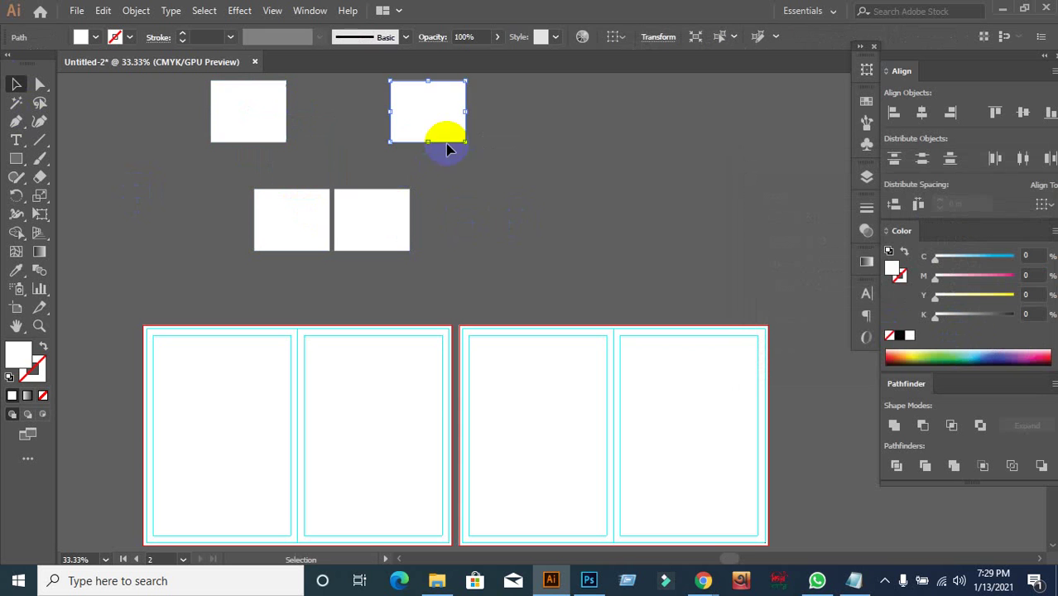
{"action": "left_click_drag", "start_coordinate": [391, 212], "coordinate": [529, 219]}
{"action": "left_click_drag", "start_coordinate": [279, 224], "coordinate": [222, 236]}
{"action": "key", "text": "ctrl+z"}
{"action": "key", "text": "ctrl+z"}
{"action": "key", "text": "ctrl+z"}
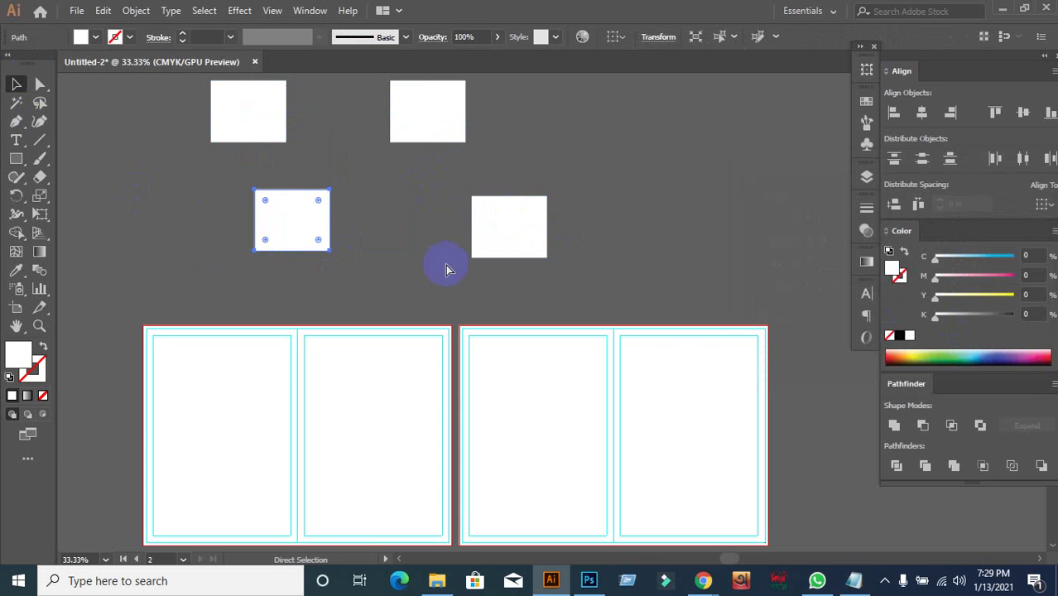
{"action": "key", "text": "ctrl+z"}
Switch to Chrome to view the GraphicRiver bi-fold brochure references and the Meet call, and return to Illustrator.
{"action": "scroll", "coordinate": [518, 269], "scroll_direction": "down", "scroll_amount": 2}
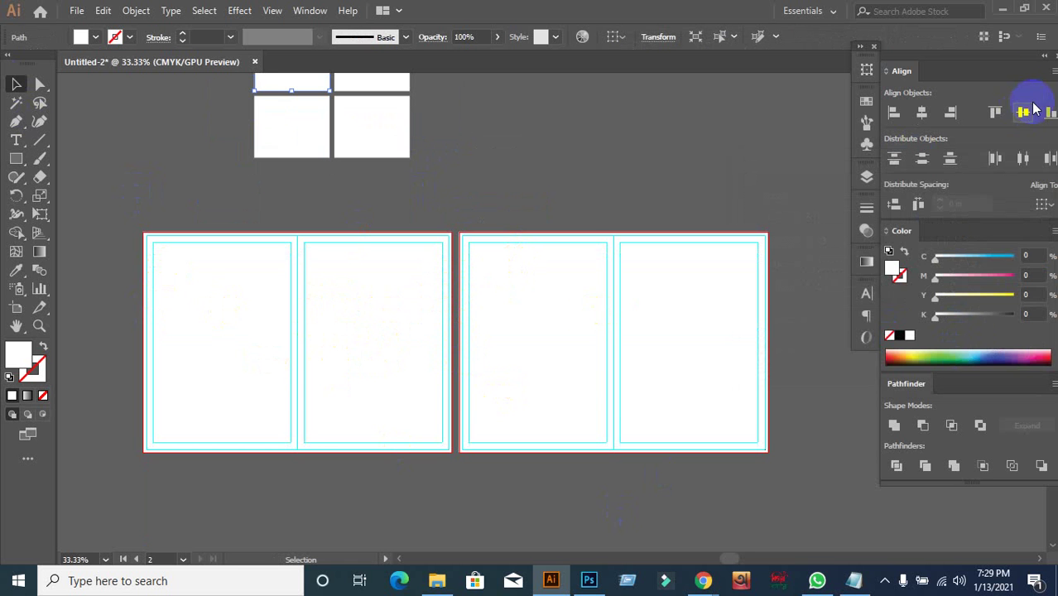
{"action": "left_click", "coordinate": [1007, 15]}
{"action": "scroll", "coordinate": [425, 130], "scroll_direction": "down", "scroll_amount": 5}
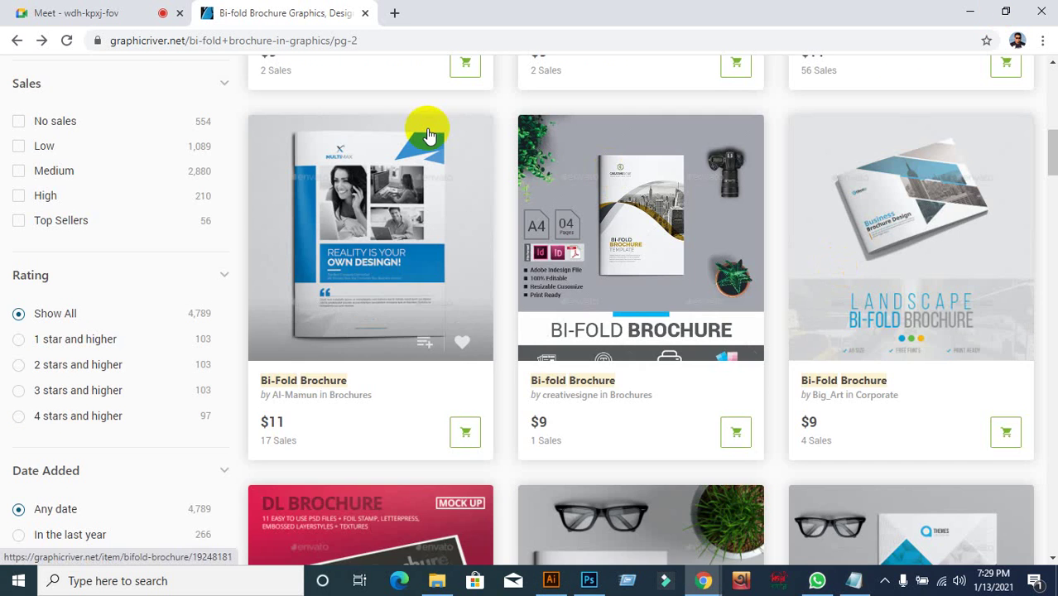
{"action": "left_click", "coordinate": [37, 12]}
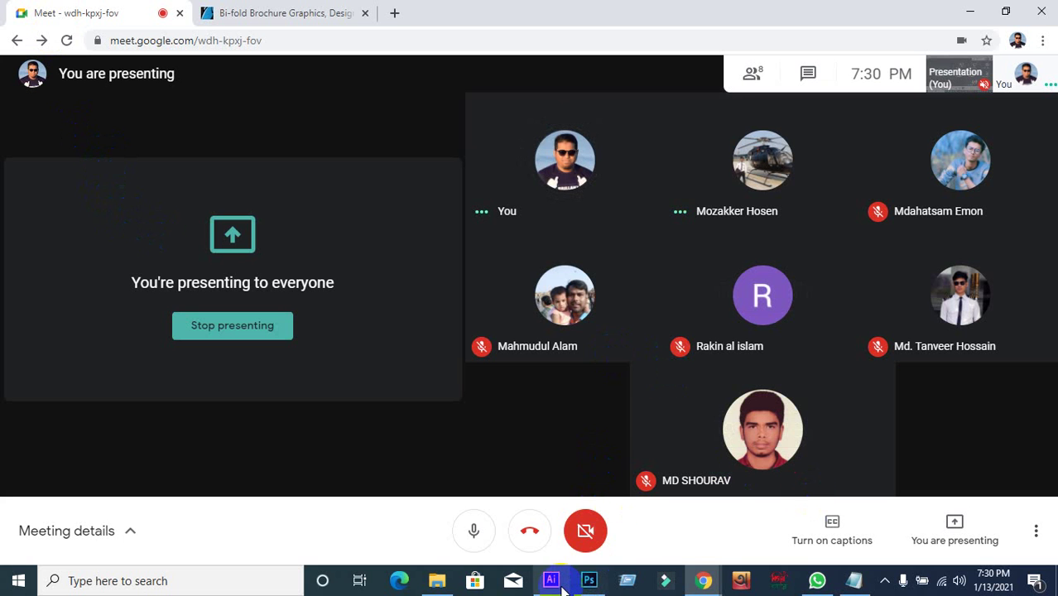
{"action": "mouse_move", "coordinate": [550, 580]}
{"action": "left_click", "coordinate": [538, 539]}
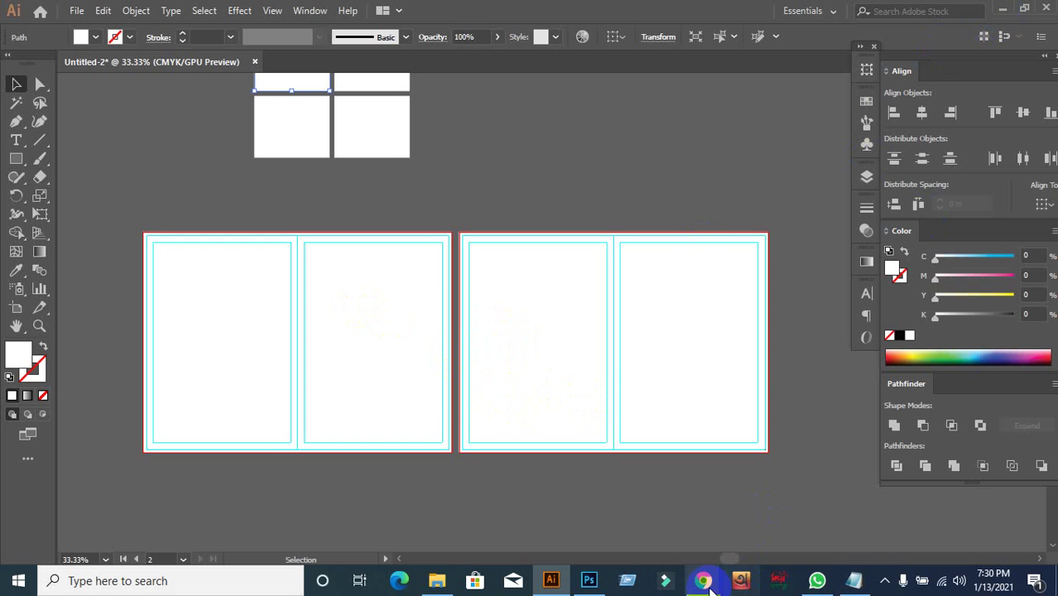
{"action": "mouse_move", "coordinate": [704, 582]}
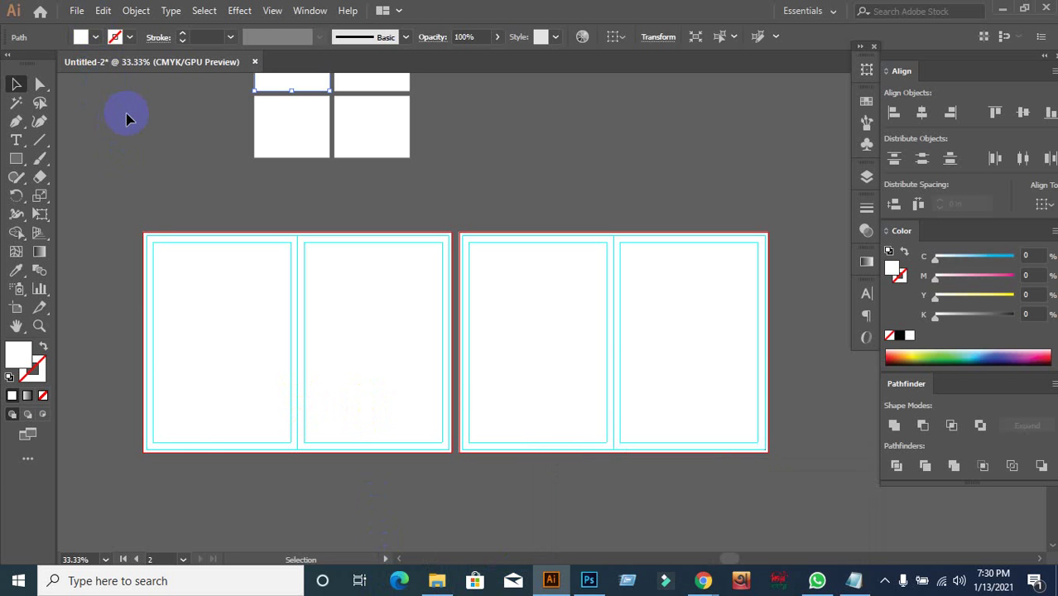
Start a new document and show its blank print presets.
{"action": "left_click", "coordinate": [76, 10]}
{"action": "left_click", "coordinate": [100, 29]}
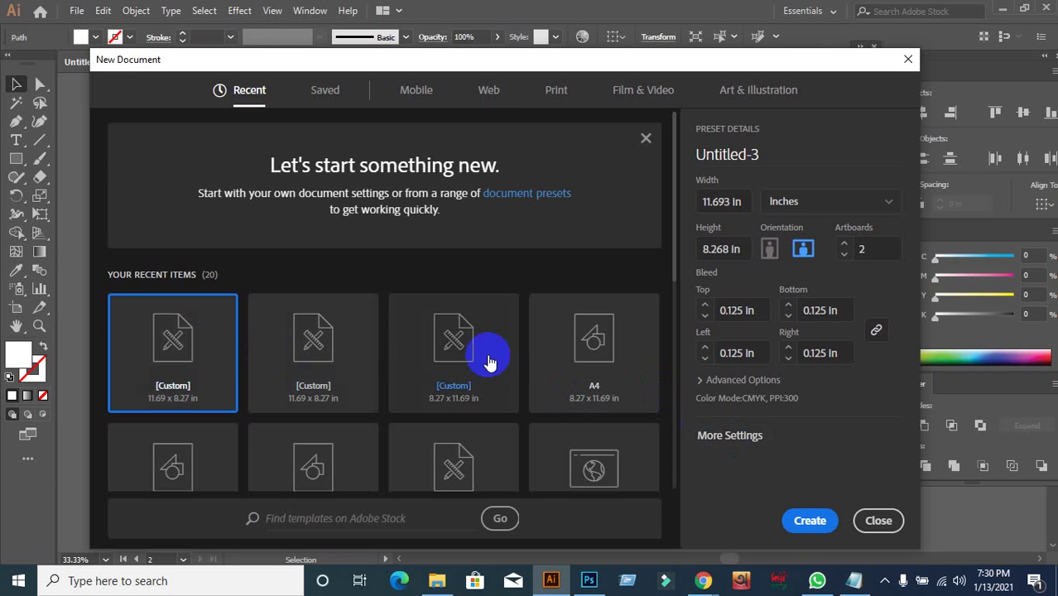
{"action": "left_click", "coordinate": [555, 92]}
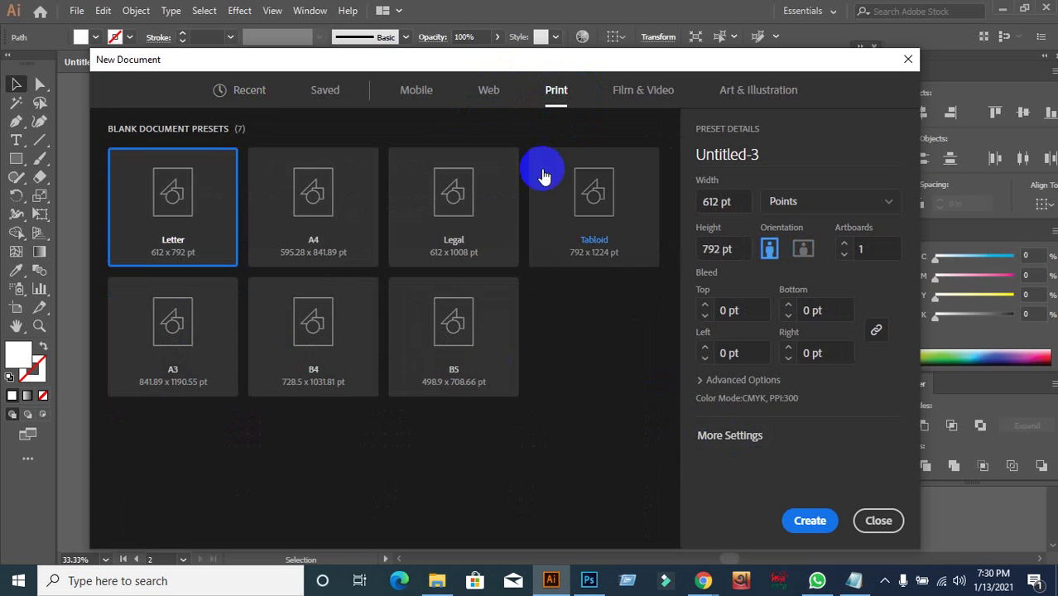
{"action": "left_click", "coordinate": [320, 223]}
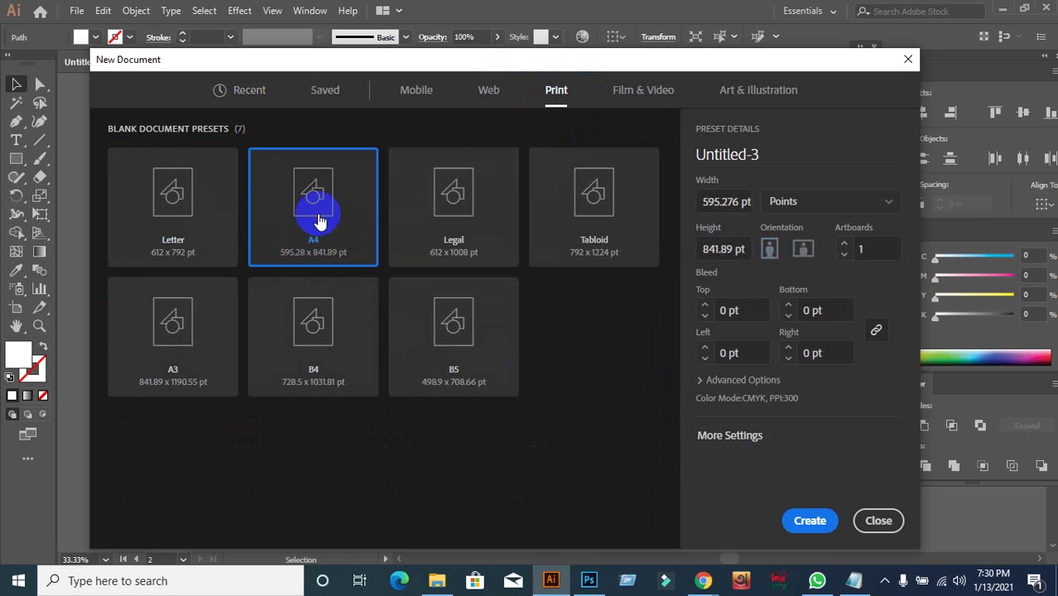
{"action": "left_click", "coordinate": [886, 207]}
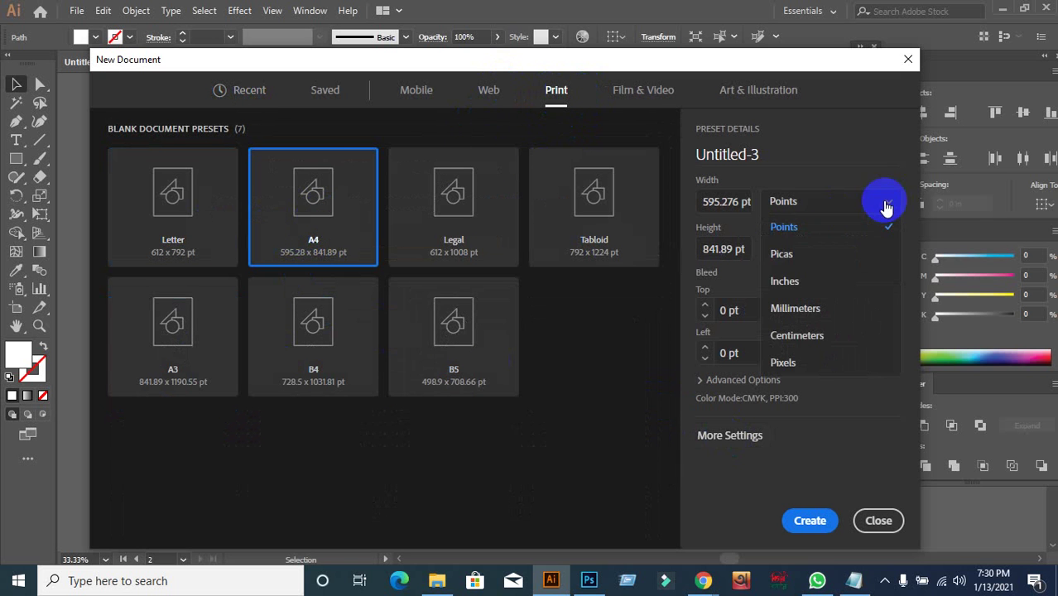
{"action": "left_click", "coordinate": [785, 281]}
{"action": "left_click", "coordinate": [815, 248]}
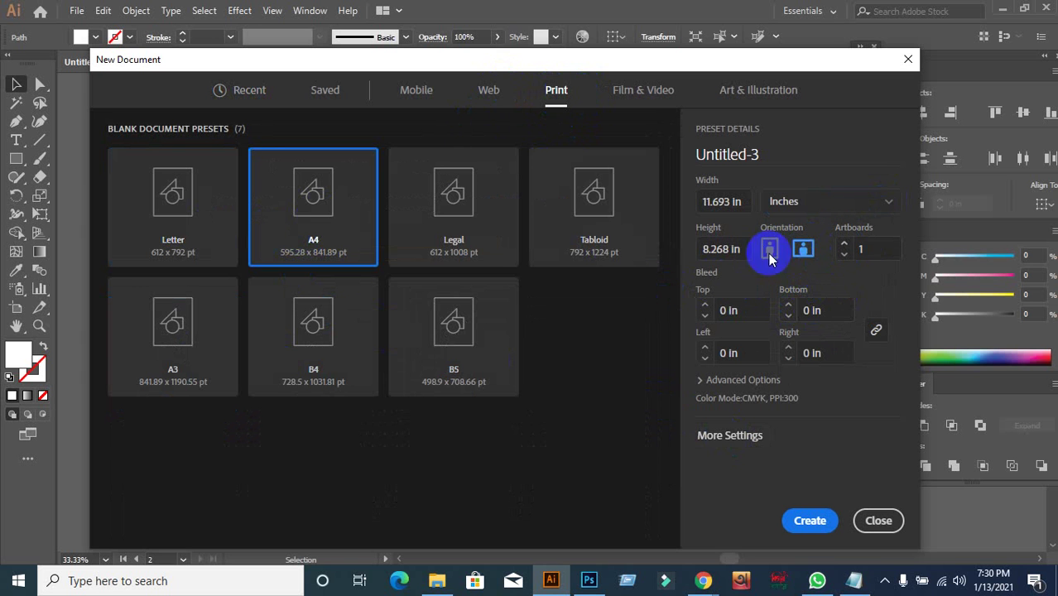
{"action": "left_click", "coordinate": [176, 234]}
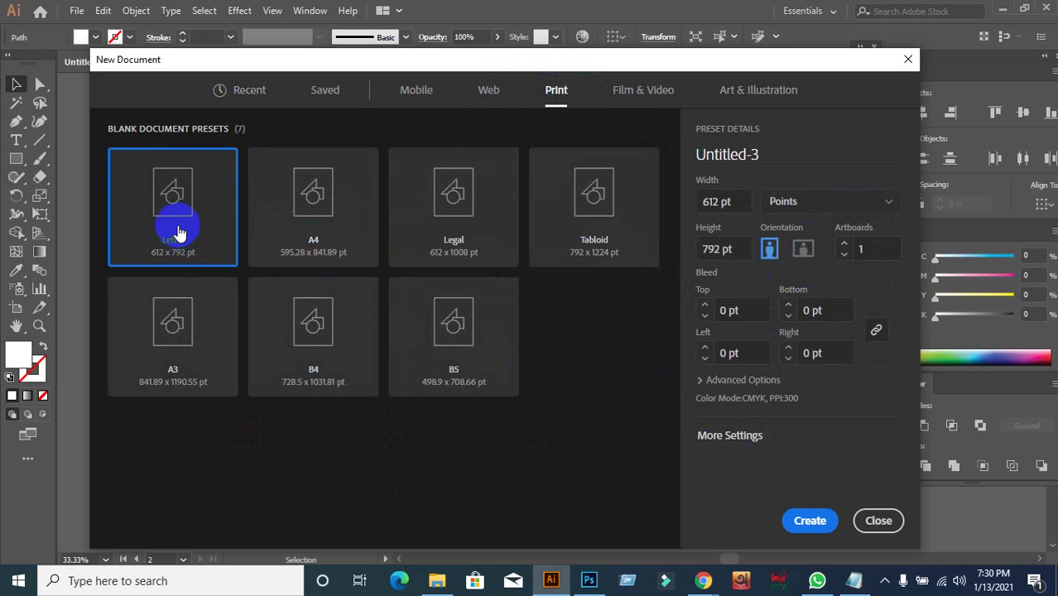
Choose the A4 print preset and set the new document to inches, landscape orientation and 2 artboards.
{"action": "left_click", "coordinate": [338, 225]}
{"action": "left_click", "coordinate": [881, 204]}
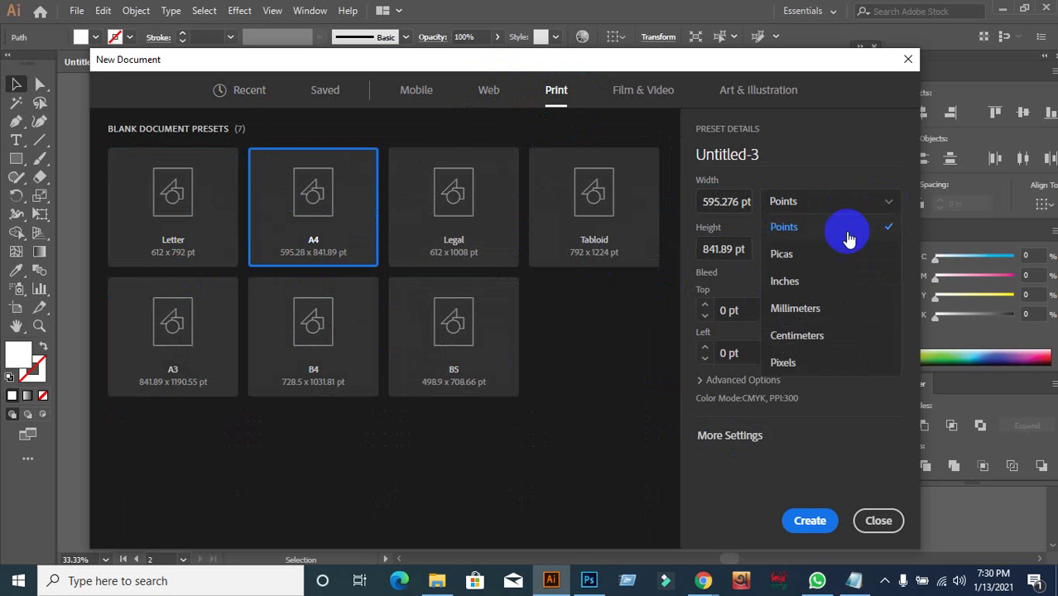
{"action": "left_click", "coordinate": [810, 281]}
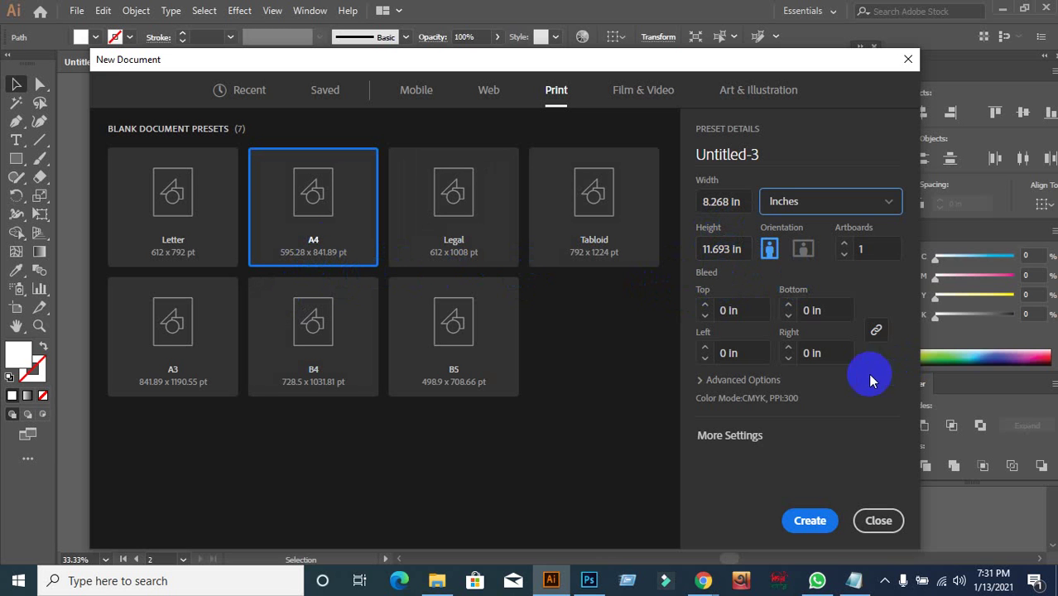
{"action": "left_click", "coordinate": [803, 248]}
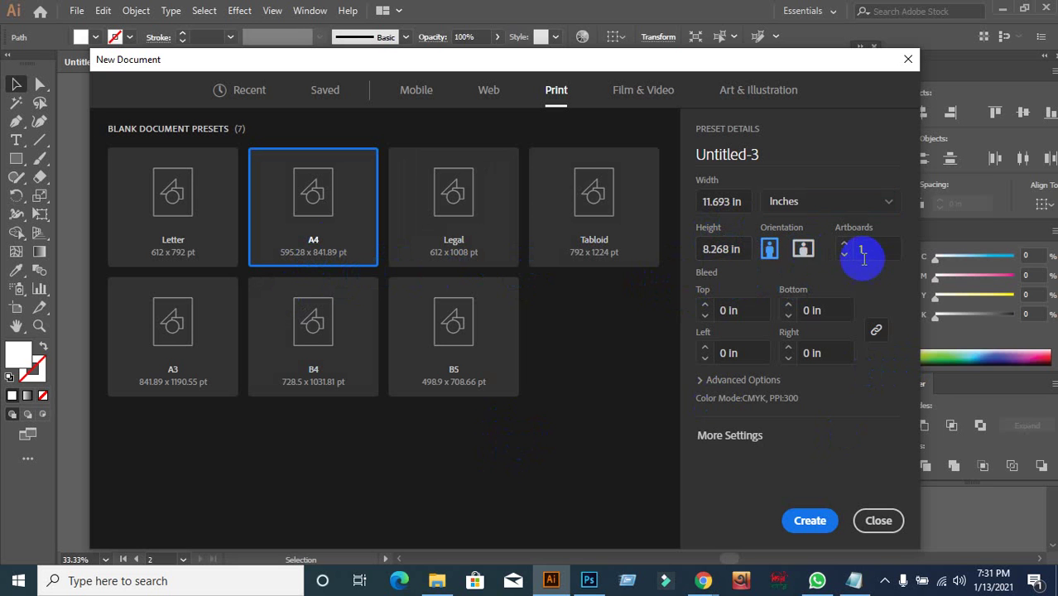
{"action": "left_click", "coordinate": [837, 251]}
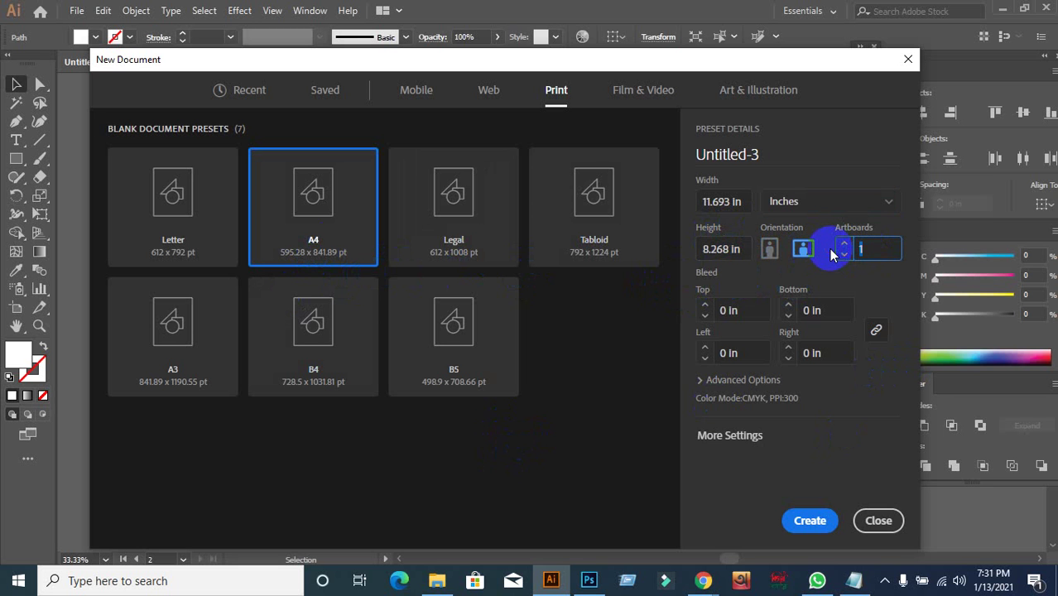
{"action": "type", "text": "2"}
Set a 0.125 in bleed on all sides, check the advanced colour and raster options, and create the document.
{"action": "left_click_drag", "start_coordinate": [737, 312], "coordinate": [687, 327]}
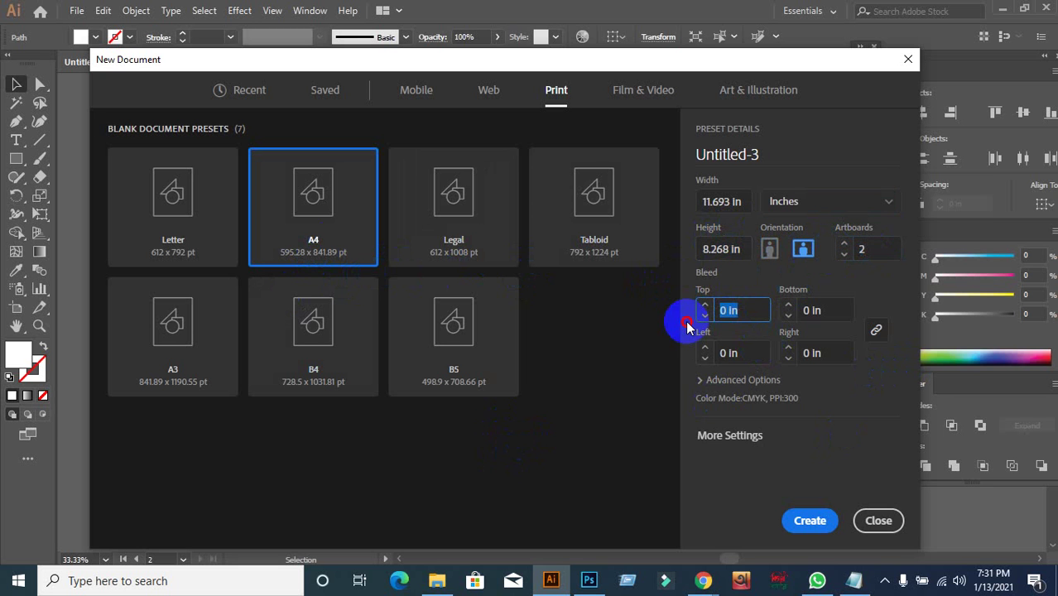
{"action": "type", "text": "0.125"}
{"action": "left_click", "coordinate": [813, 353]}
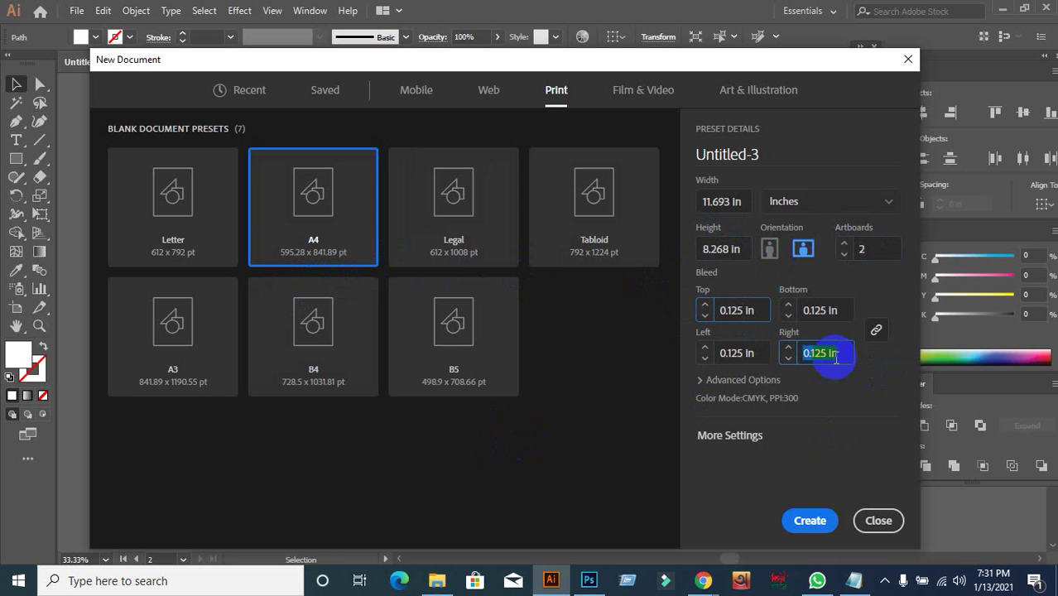
{"action": "left_click", "coordinate": [732, 380]}
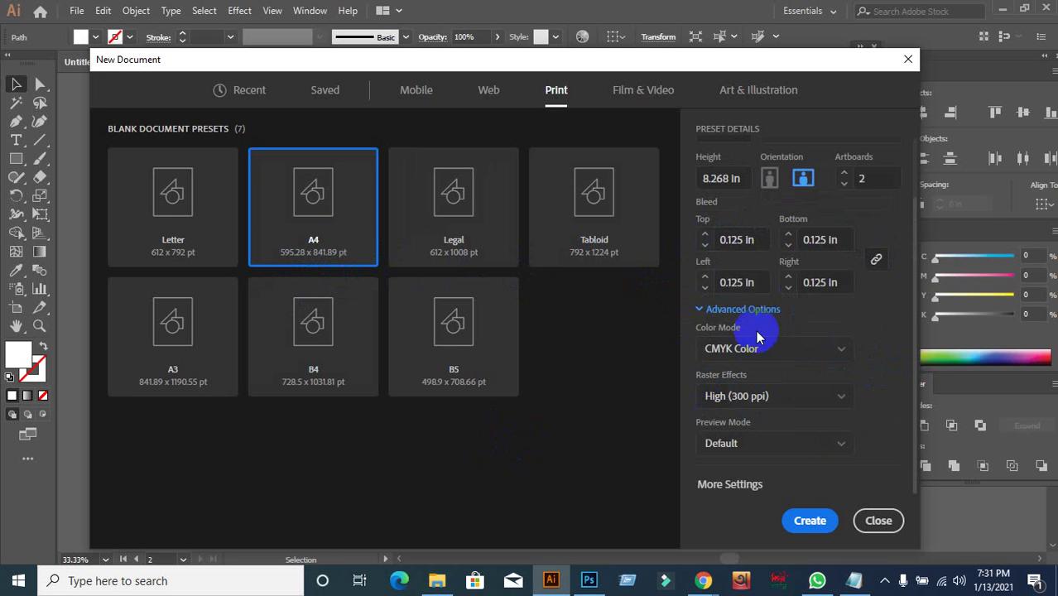
{"action": "left_click", "coordinate": [807, 519]}
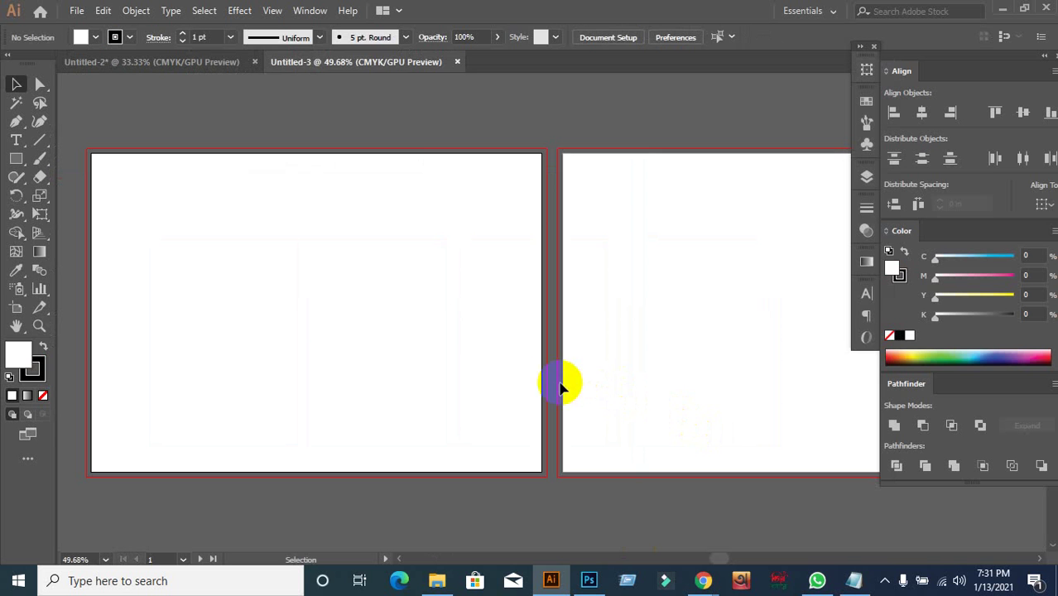
{"action": "left_click_drag", "start_coordinate": [555, 375], "coordinate": [477, 335]}
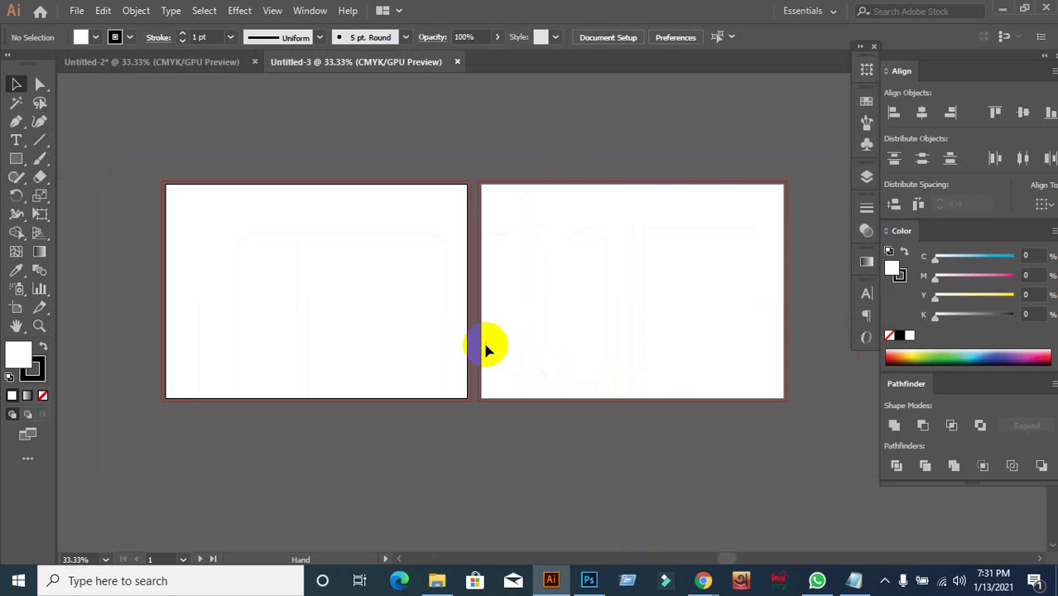
Switch to the Google Meet call in Chrome and stop presenting the screen.
{"action": "left_click", "coordinate": [1003, 9]}
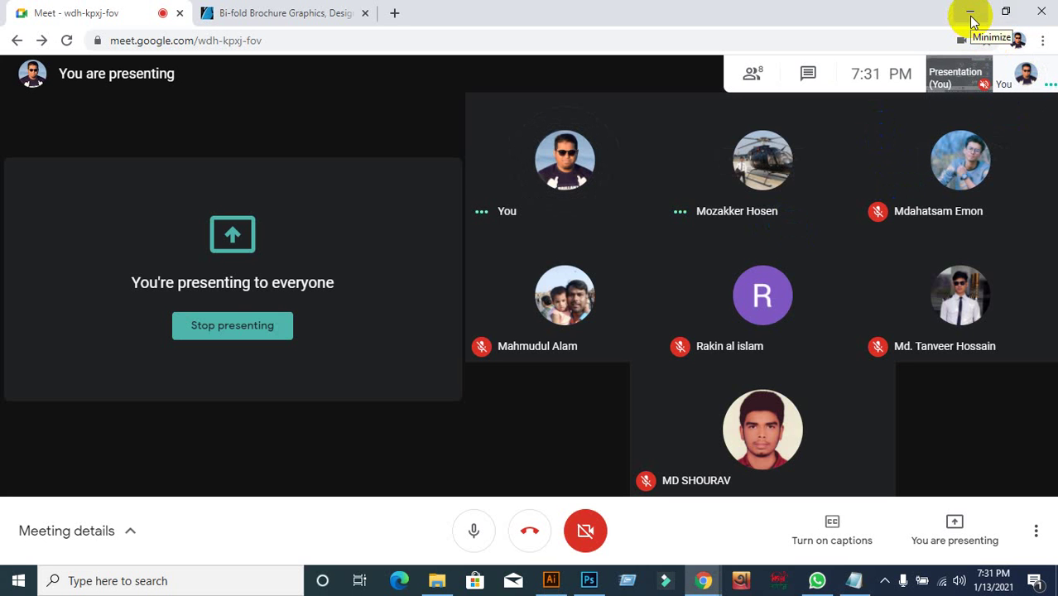
{"action": "left_click", "coordinate": [972, 15]}
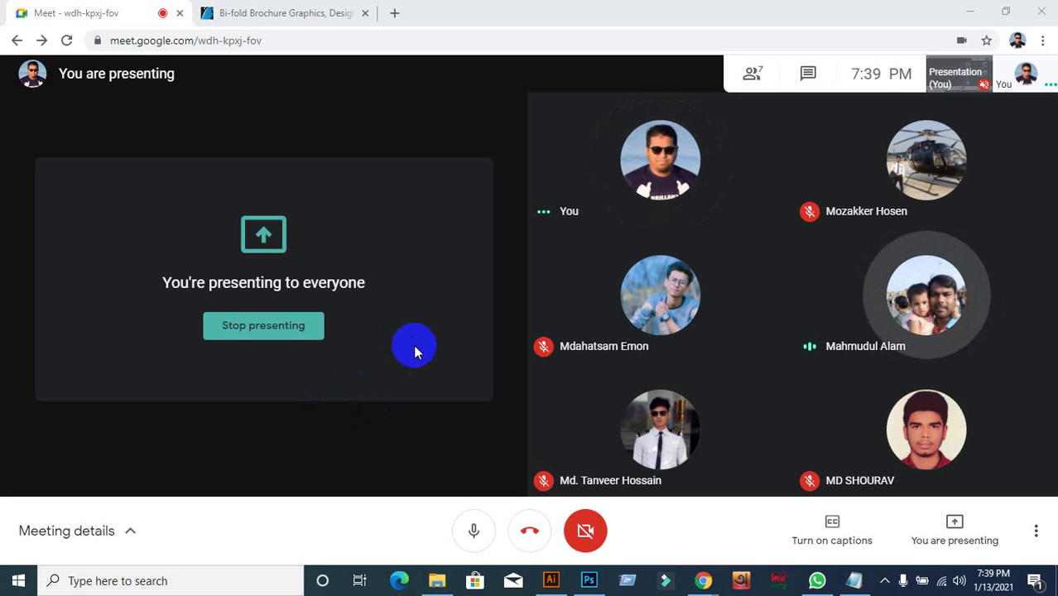
{"action": "left_click", "coordinate": [970, 16]}
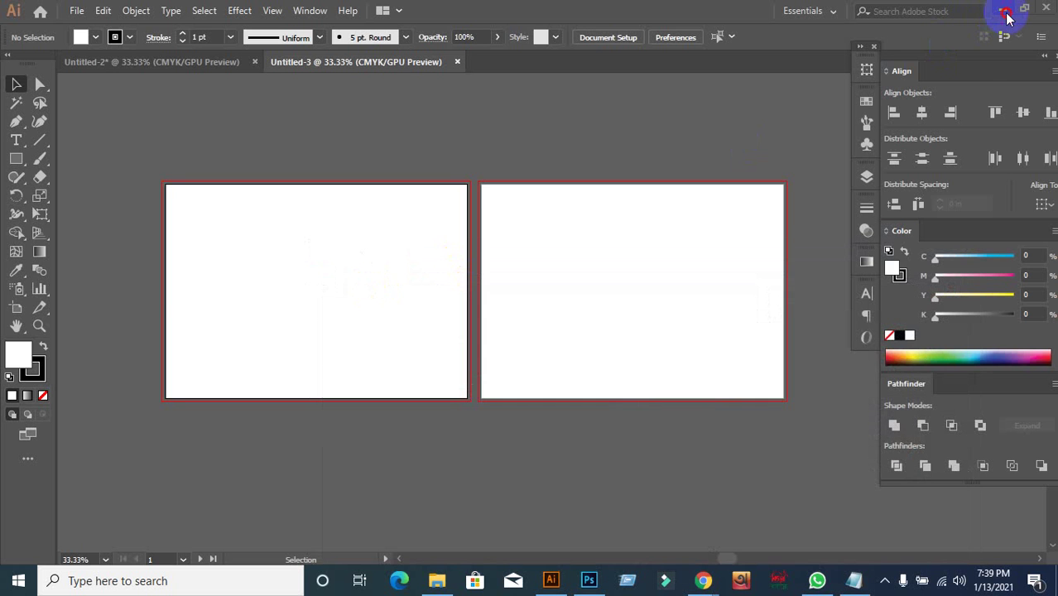
{"action": "left_click", "coordinate": [1007, 17]}
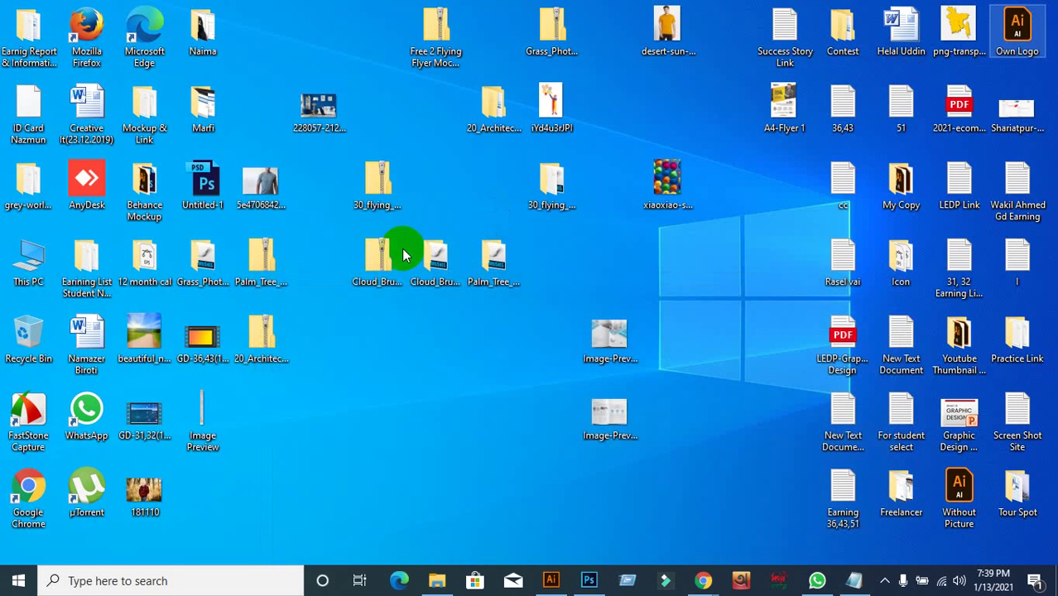
{"action": "left_click", "coordinate": [706, 585]}
{"action": "left_click", "coordinate": [609, 489]}
{"action": "left_click", "coordinate": [938, 497]}
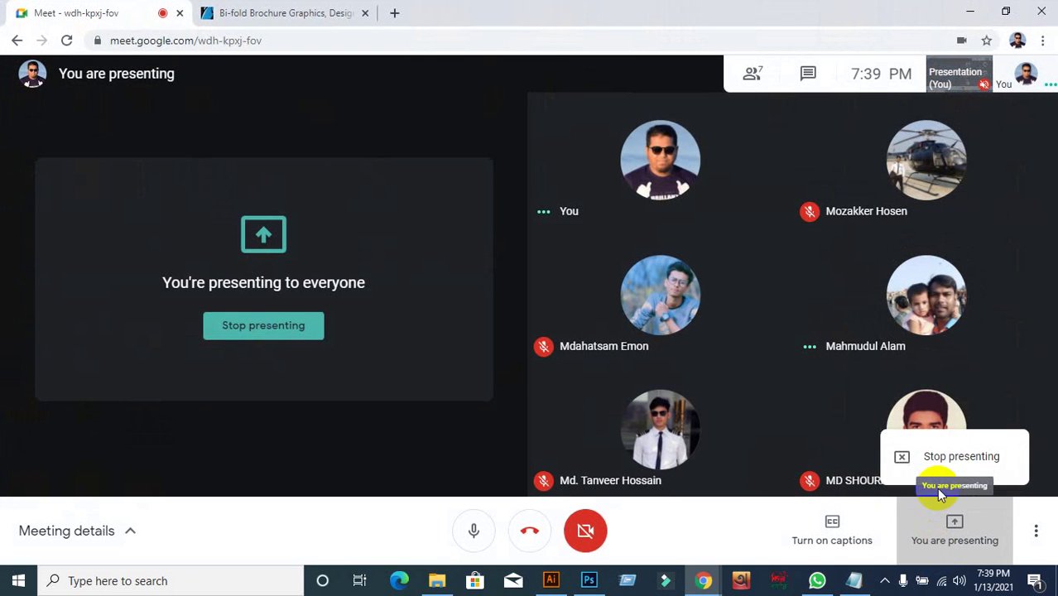
{"action": "left_click", "coordinate": [944, 460]}
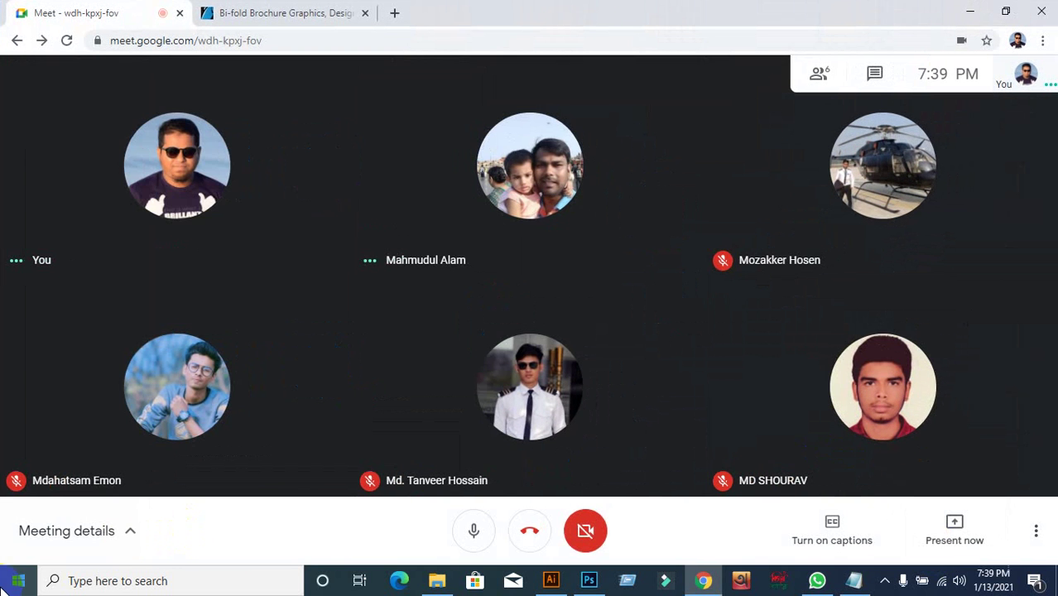
{"action": "left_click", "coordinate": [92, 586]}
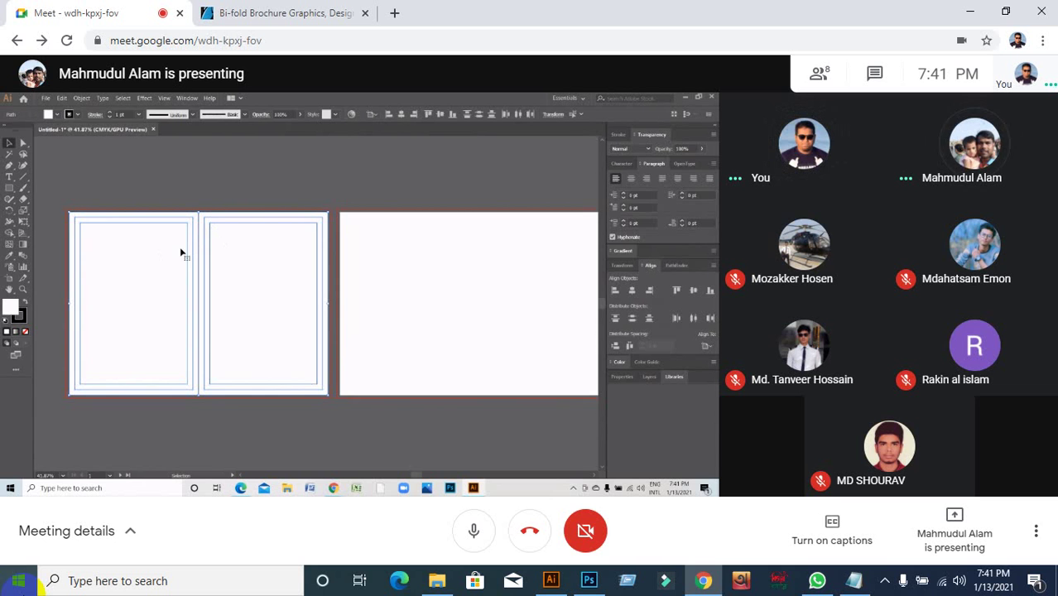
{"action": "mouse_move", "coordinate": [83, 371]}
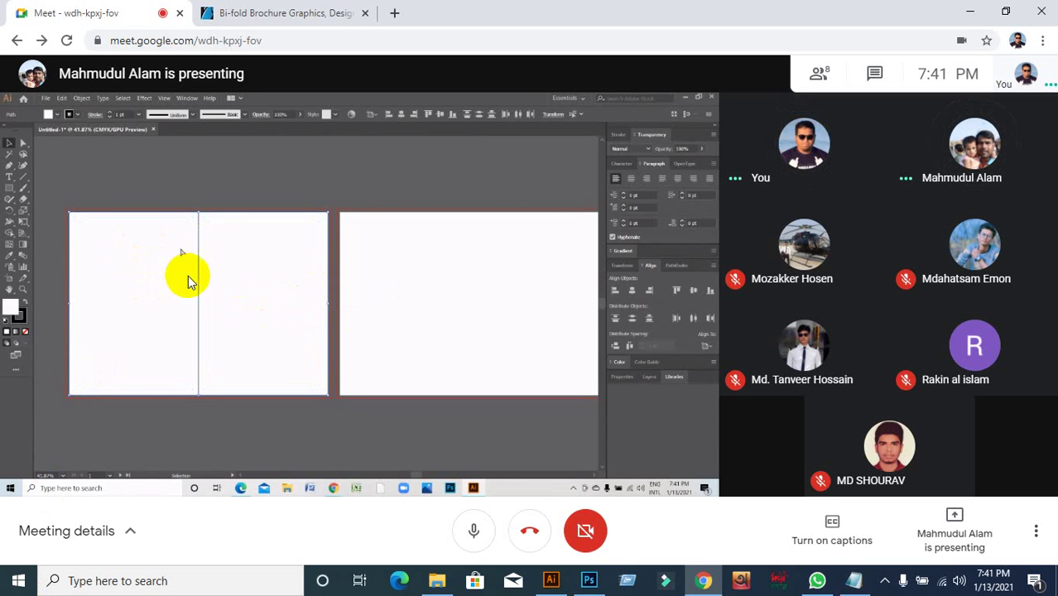
{"action": "mouse_move", "coordinate": [236, 168]}
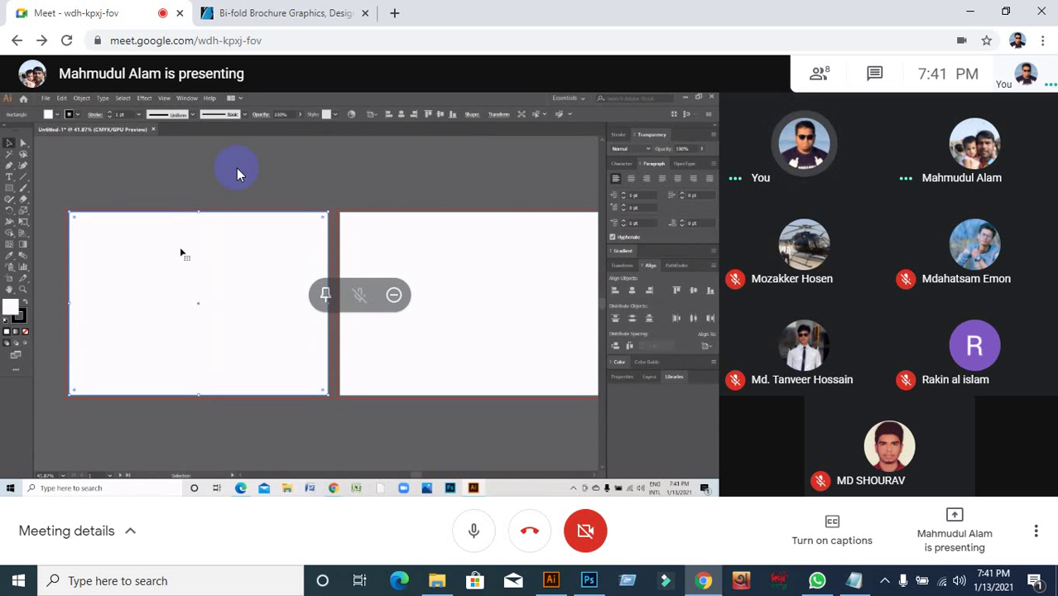
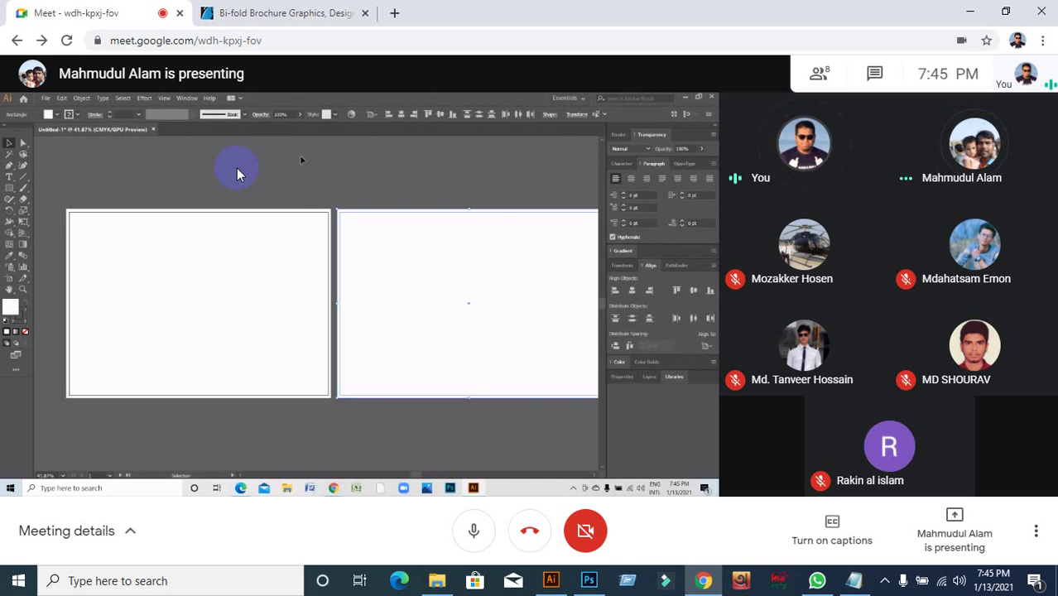
{"action": "mouse_move", "coordinate": [277, 180]}
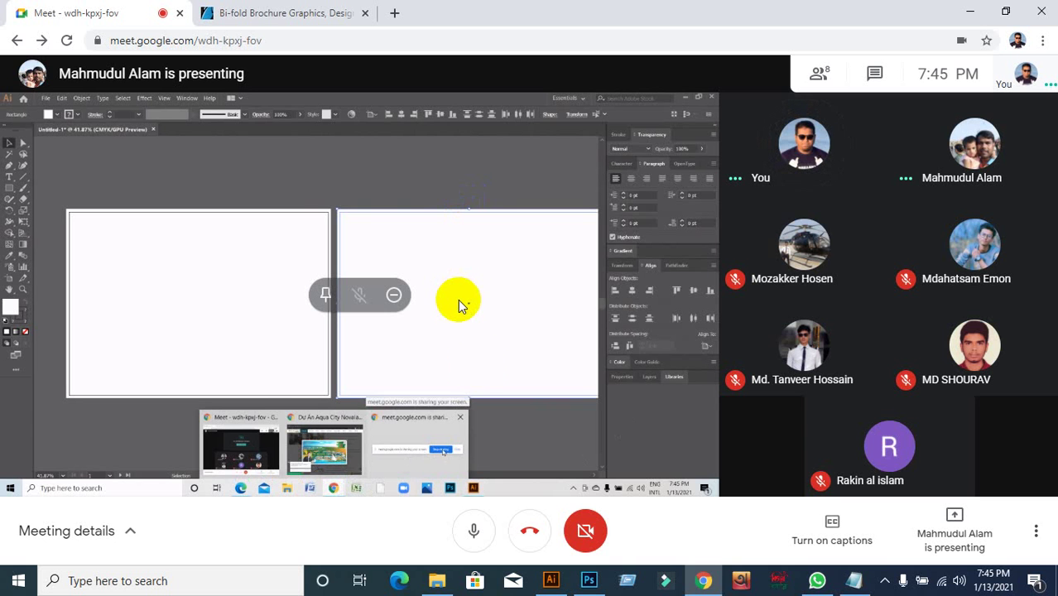
{"action": "left_click", "coordinate": [280, 13]}
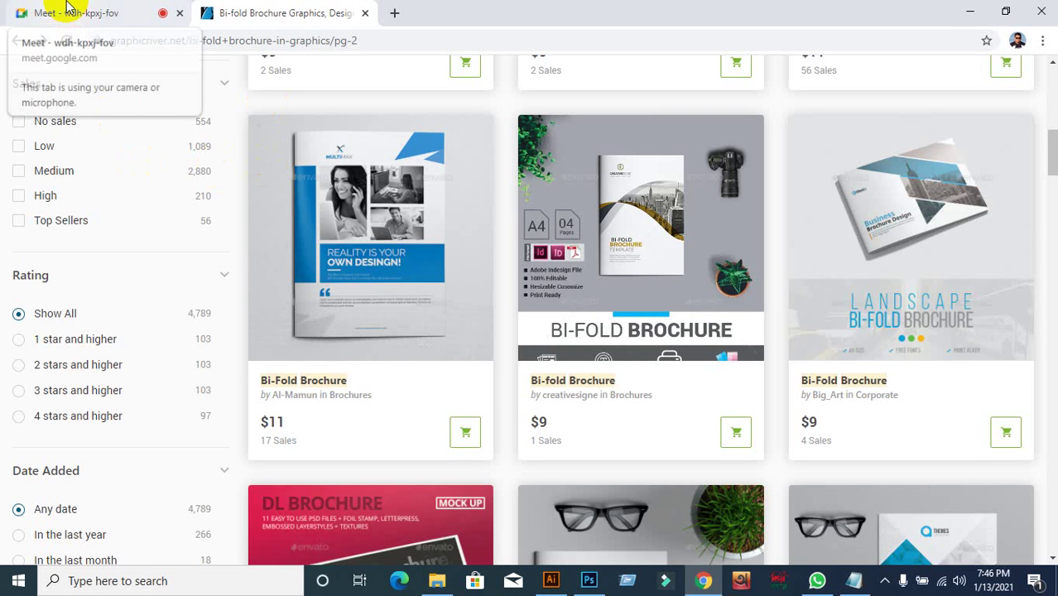
{"action": "left_click", "coordinate": [33, 10]}
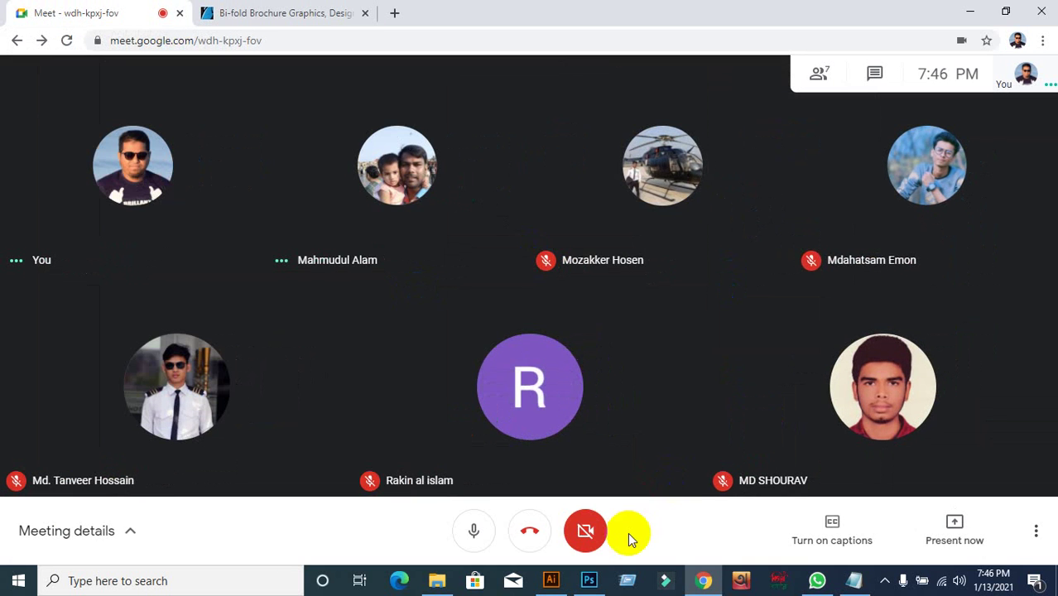
Switch to Illustrator and delete the four white grid cells above the first artboard in the Untitled-2 document.
{"action": "left_click", "coordinate": [551, 581]}
{"action": "scroll", "coordinate": [357, 274], "scroll_direction": "up", "scroll_amount": 2}
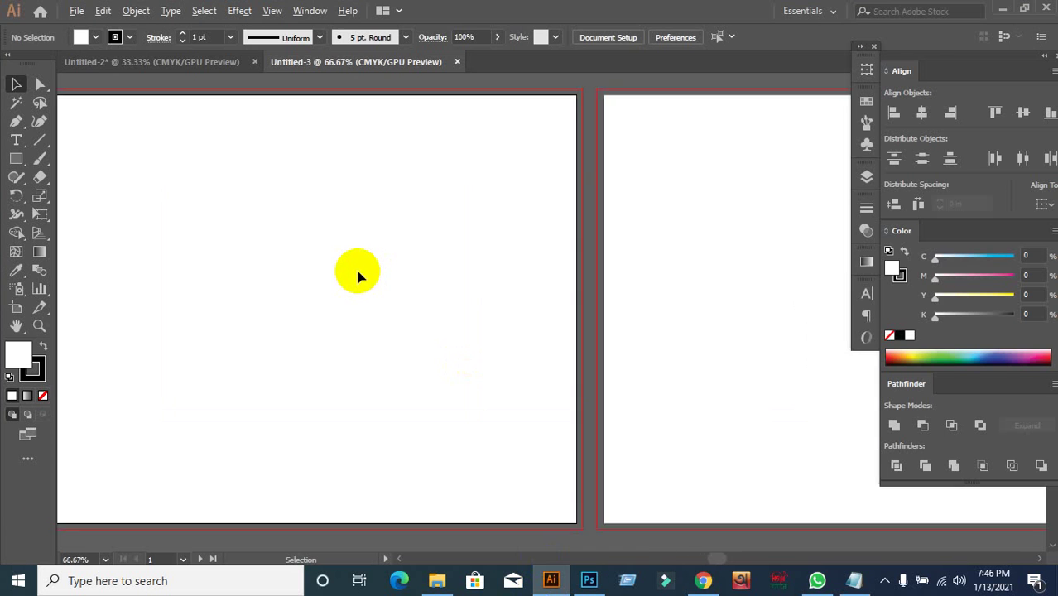
{"action": "left_click", "coordinate": [152, 63]}
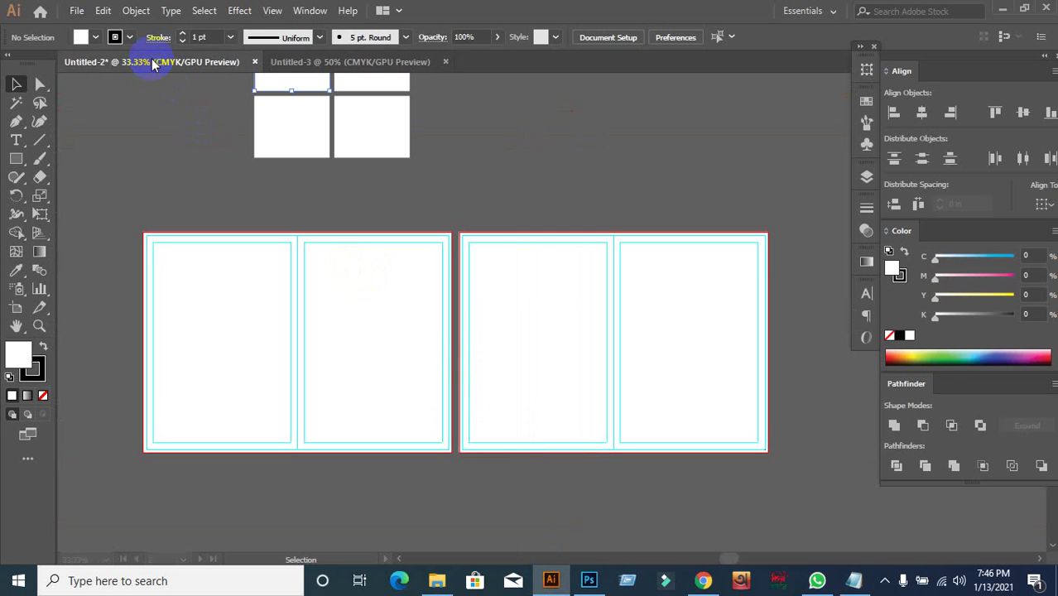
{"action": "left_click", "coordinate": [291, 83]}
{"action": "scroll", "coordinate": [291, 189], "scroll_direction": "up", "scroll_amount": 2}
{"action": "left_click", "coordinate": [240, 214]}
{"action": "scroll", "coordinate": [236, 207], "scroll_direction": "up", "scroll_amount": 2}
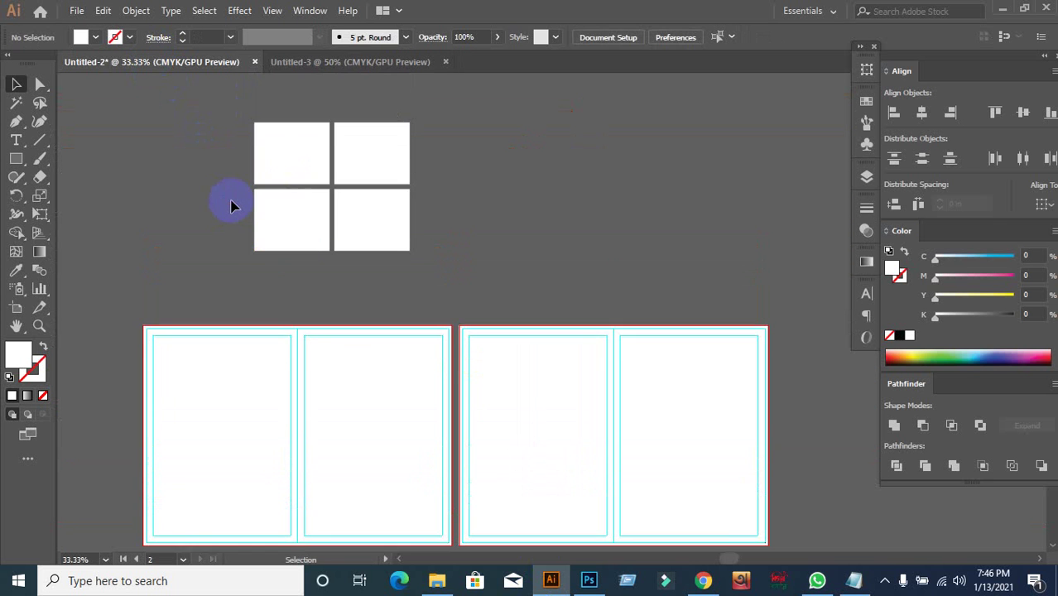
{"action": "left_click_drag", "start_coordinate": [231, 166], "coordinate": [413, 241]}
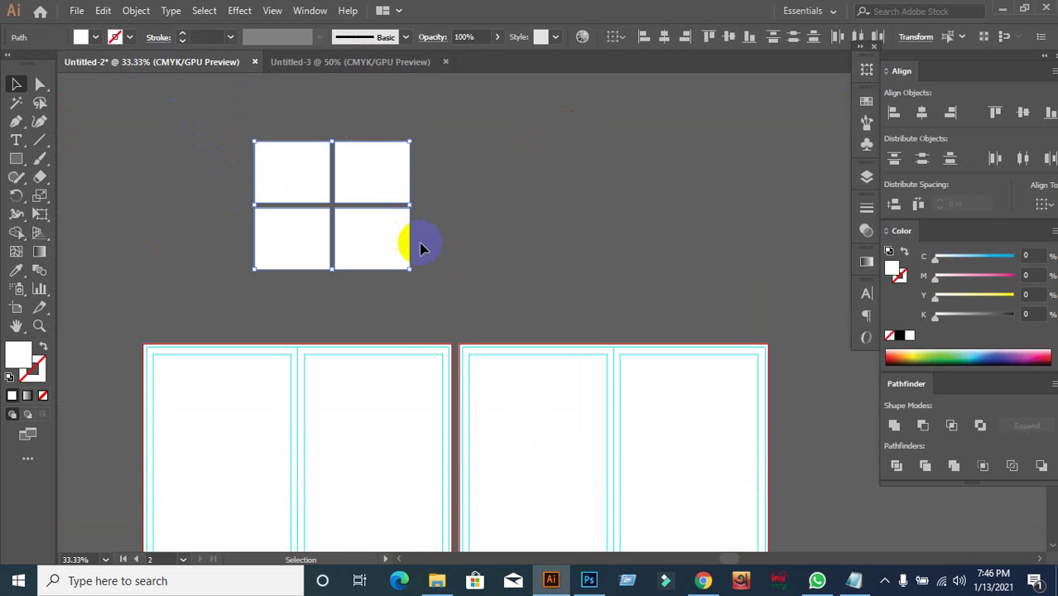
{"action": "key", "text": "Delete"}
{"action": "scroll", "coordinate": [431, 257], "scroll_direction": "down", "scroll_amount": 2}
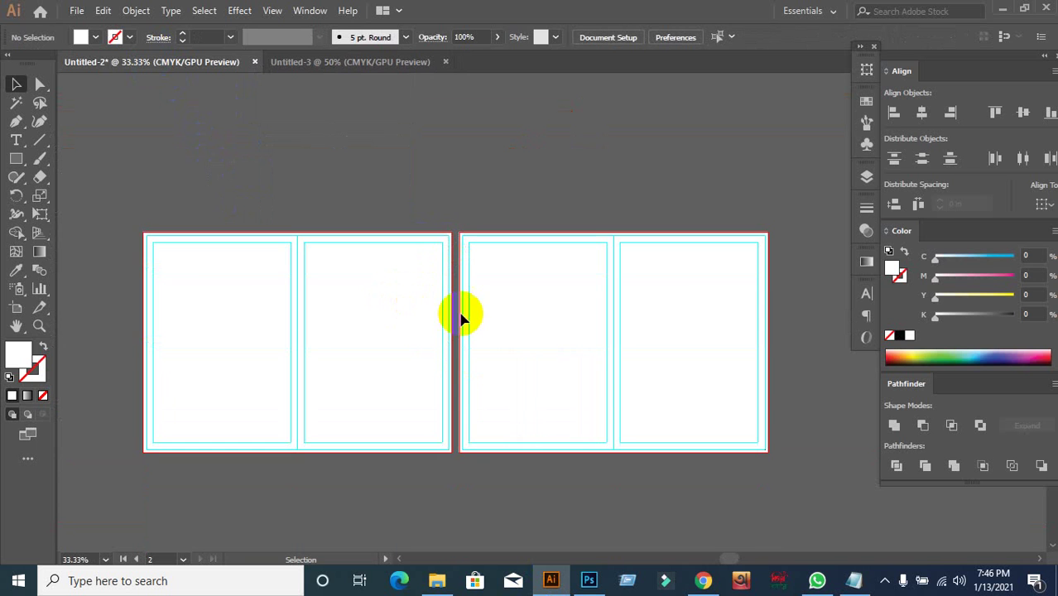
Switch to the Google Meet call in Chrome, present the entire screen, and return to Illustrator.
{"action": "left_click", "coordinate": [703, 580]}
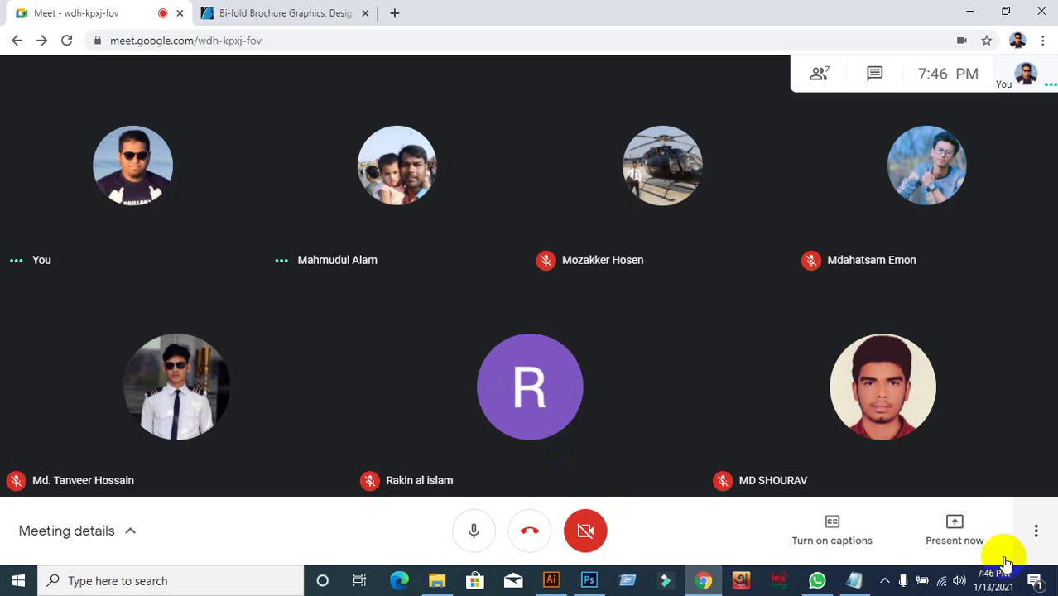
{"action": "left_click", "coordinate": [961, 532]}
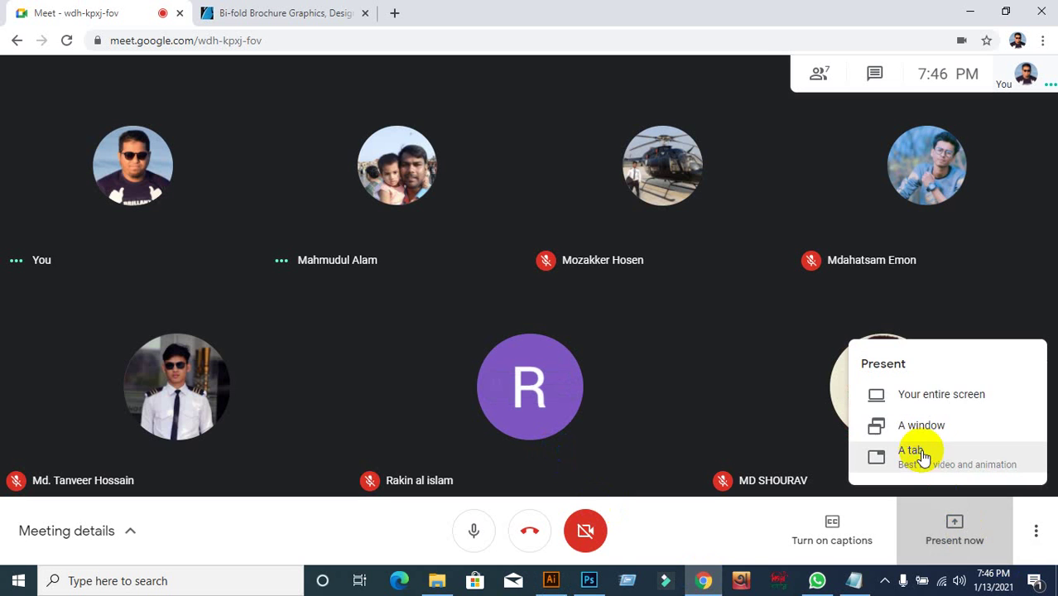
{"action": "left_click", "coordinate": [922, 404]}
{"action": "left_click", "coordinate": [440, 227]}
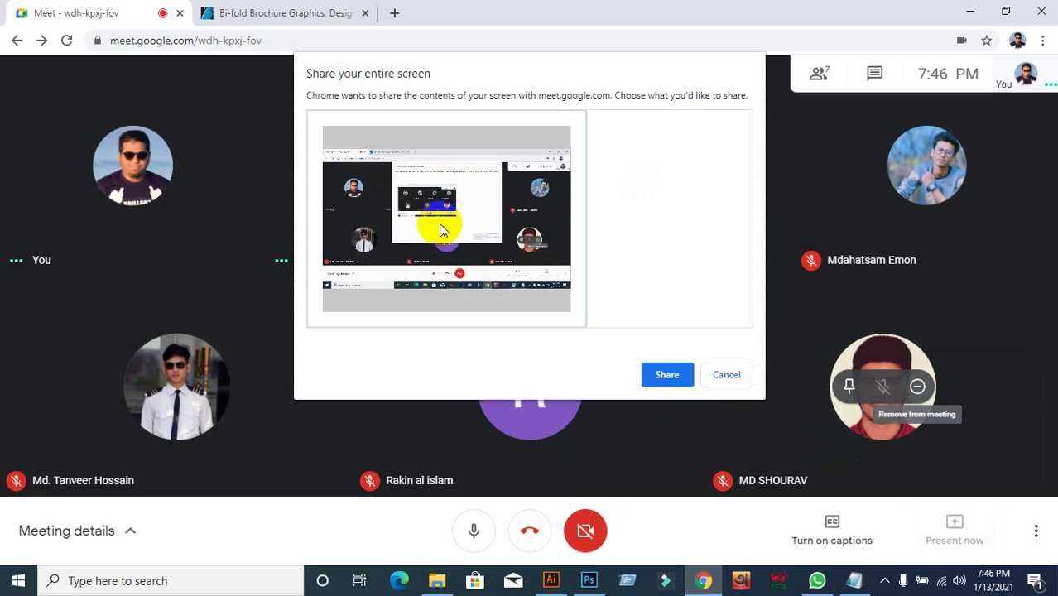
{"action": "left_click", "coordinate": [651, 367]}
{"action": "left_click", "coordinate": [665, 543]}
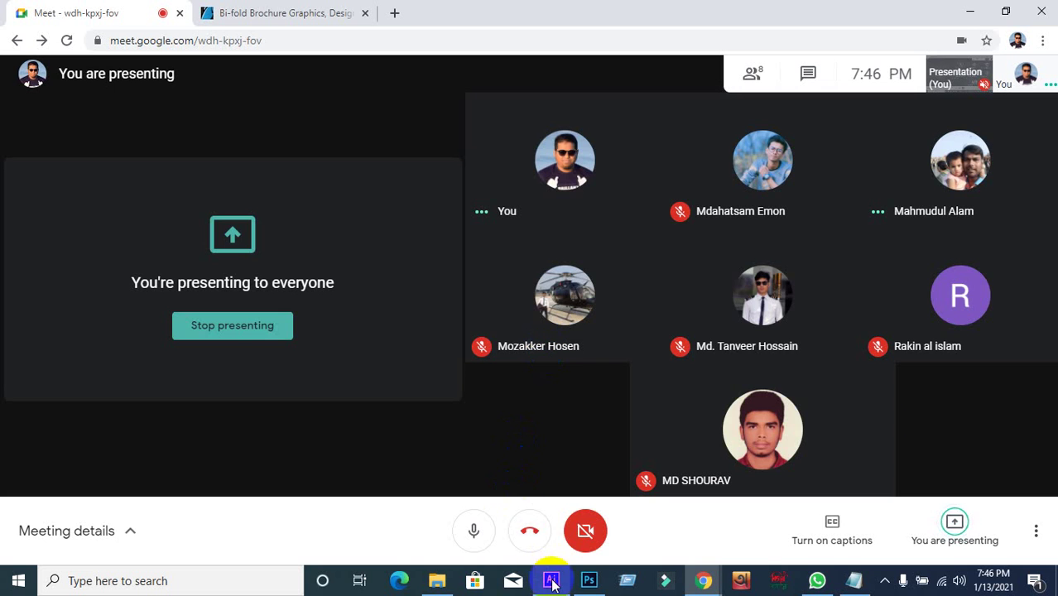
{"action": "left_click", "coordinate": [551, 581]}
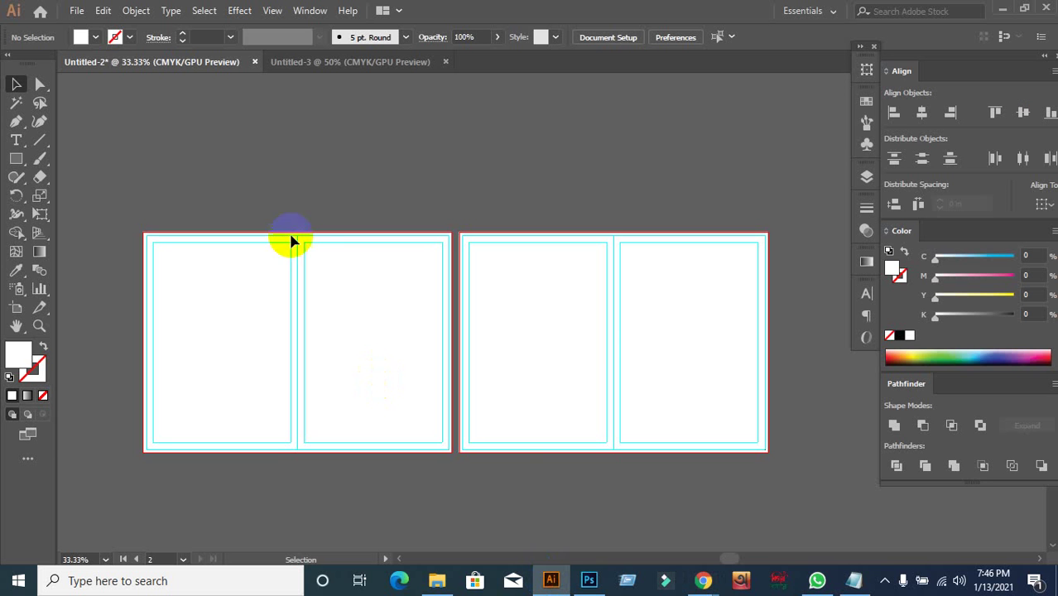
Place the Image-Preview file from the Desktop with Link turned off, starting at the first artboard's upper corner guide.
{"action": "left_click", "coordinate": [77, 11]}
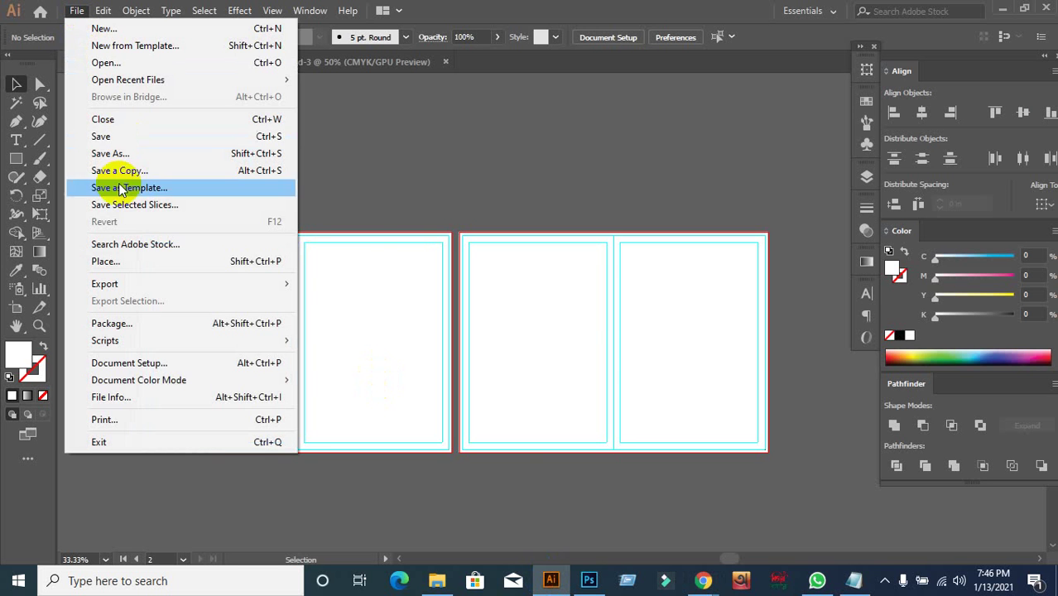
{"action": "left_click", "coordinate": [111, 263]}
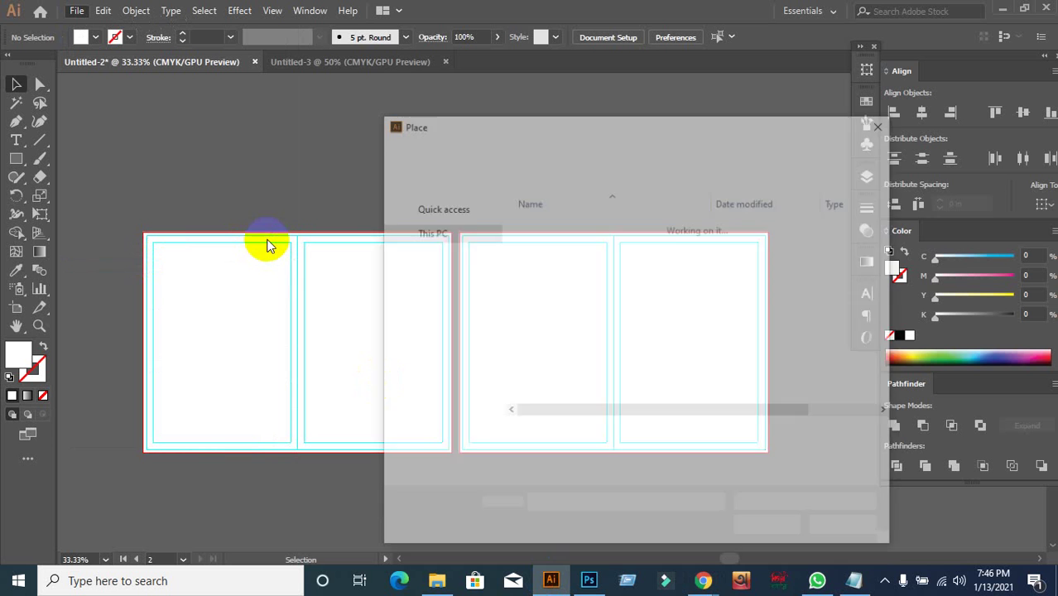
{"action": "left_click", "coordinate": [433, 236]}
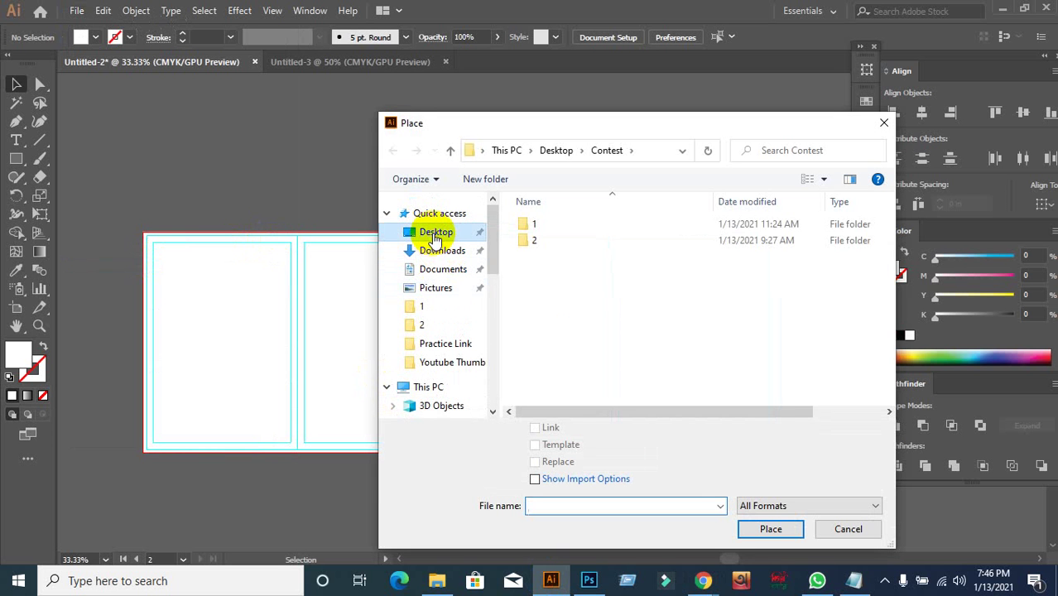
{"action": "scroll", "coordinate": [721, 324], "scroll_direction": "down", "scroll_amount": 5}
{"action": "scroll", "coordinate": [720, 324], "scroll_direction": "down", "scroll_amount": 10}
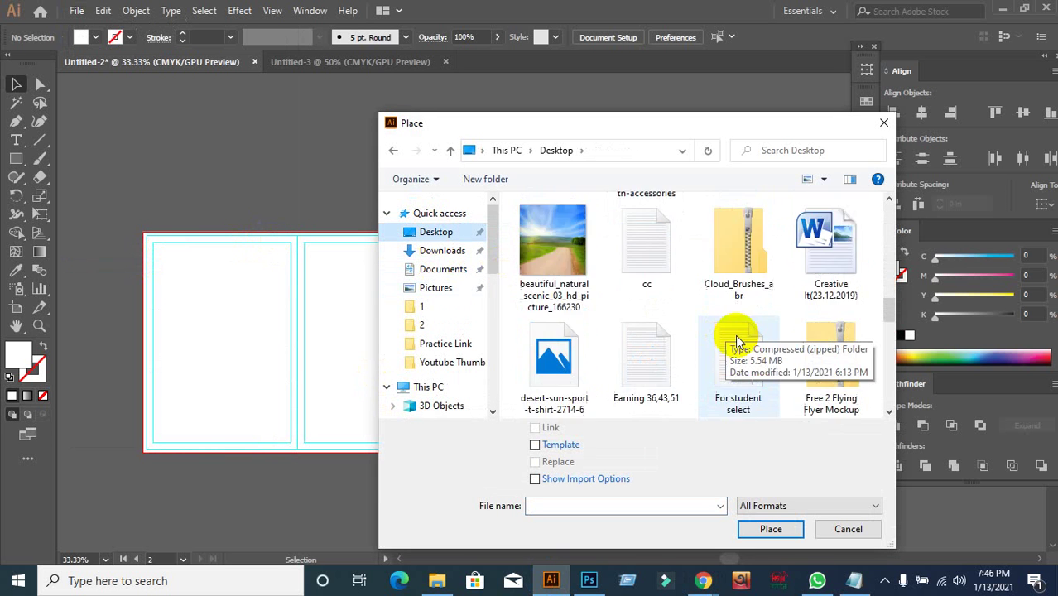
{"action": "scroll", "coordinate": [737, 343], "scroll_direction": "up", "scroll_amount": 5}
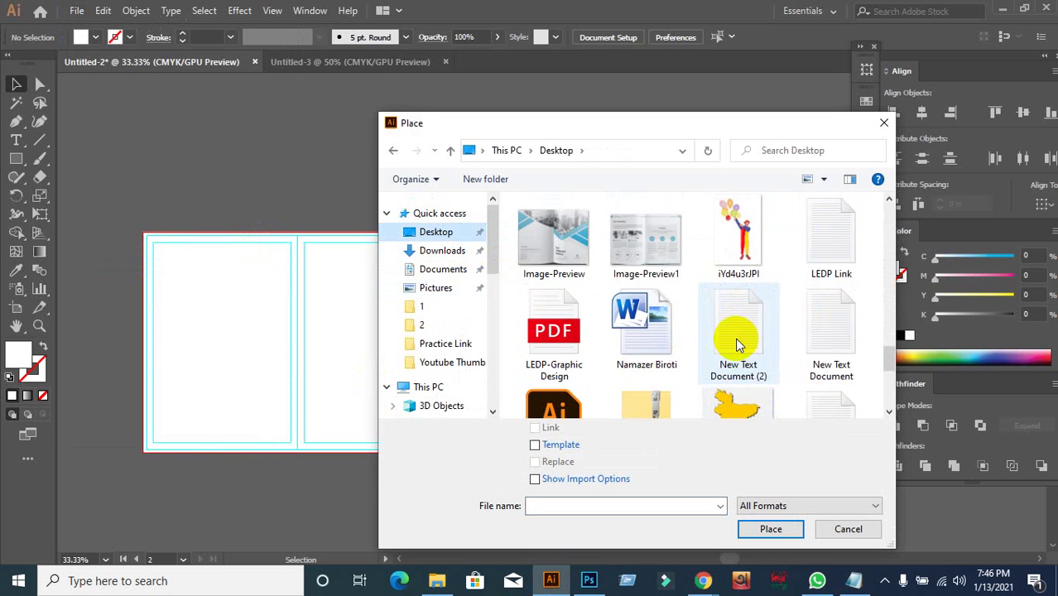
{"action": "left_click", "coordinate": [540, 234]}
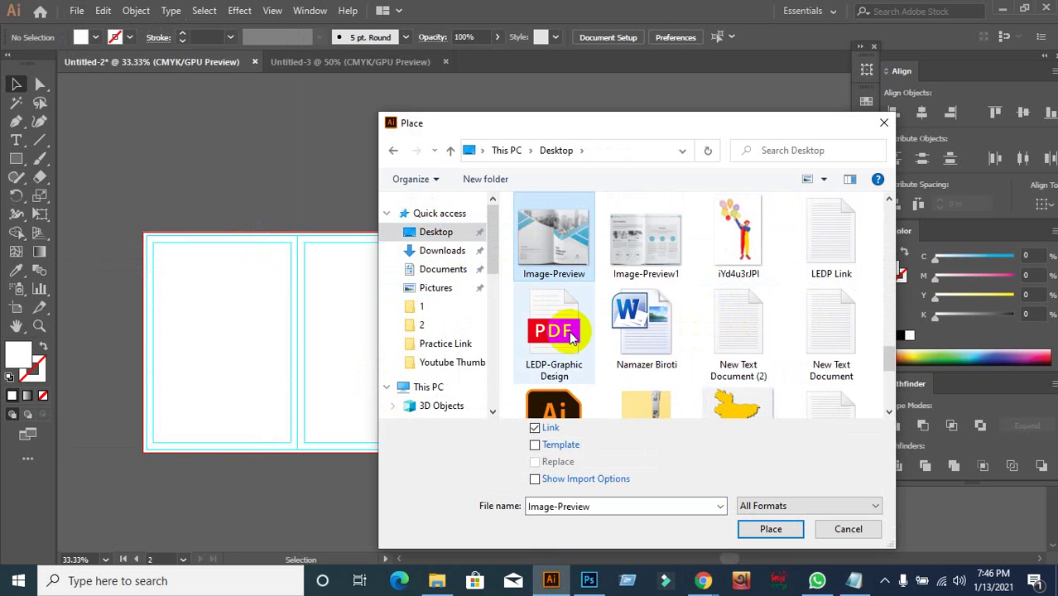
{"action": "left_click", "coordinate": [538, 434]}
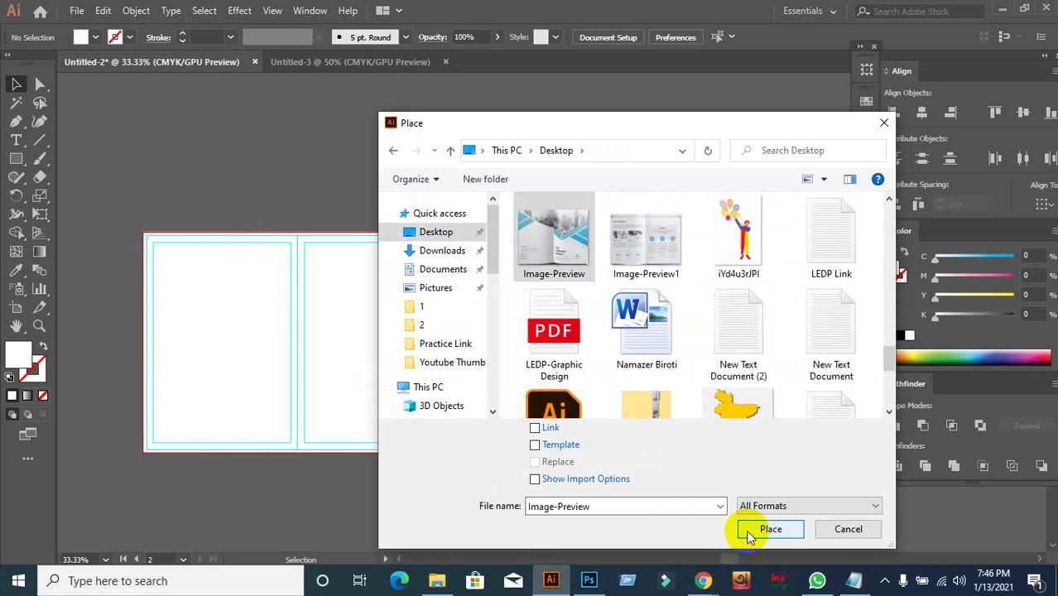
{"action": "left_click", "coordinate": [750, 536]}
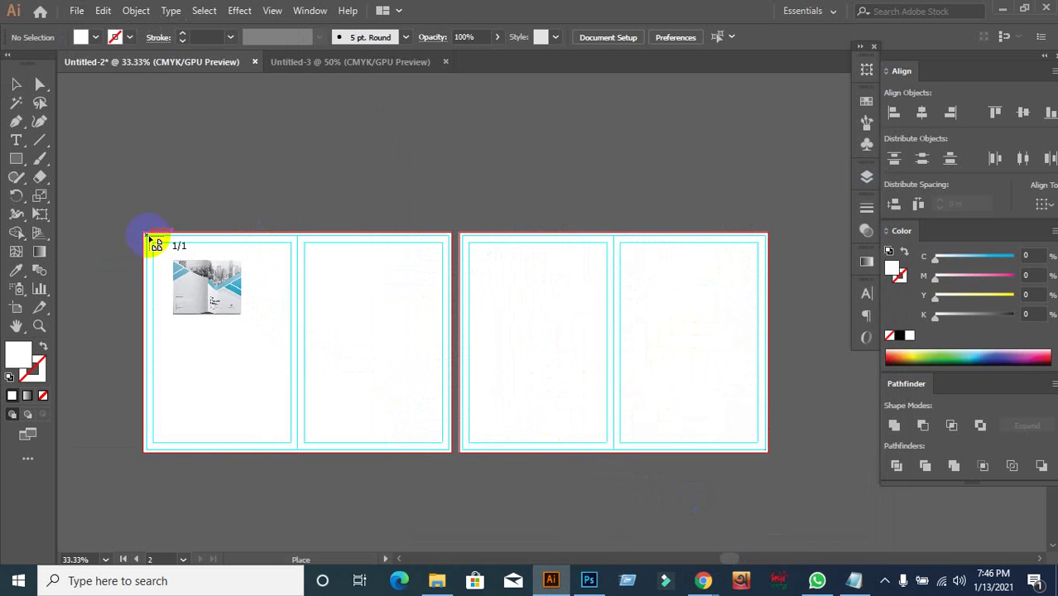
{"action": "left_click_drag", "start_coordinate": [148, 236], "coordinate": [464, 449]}
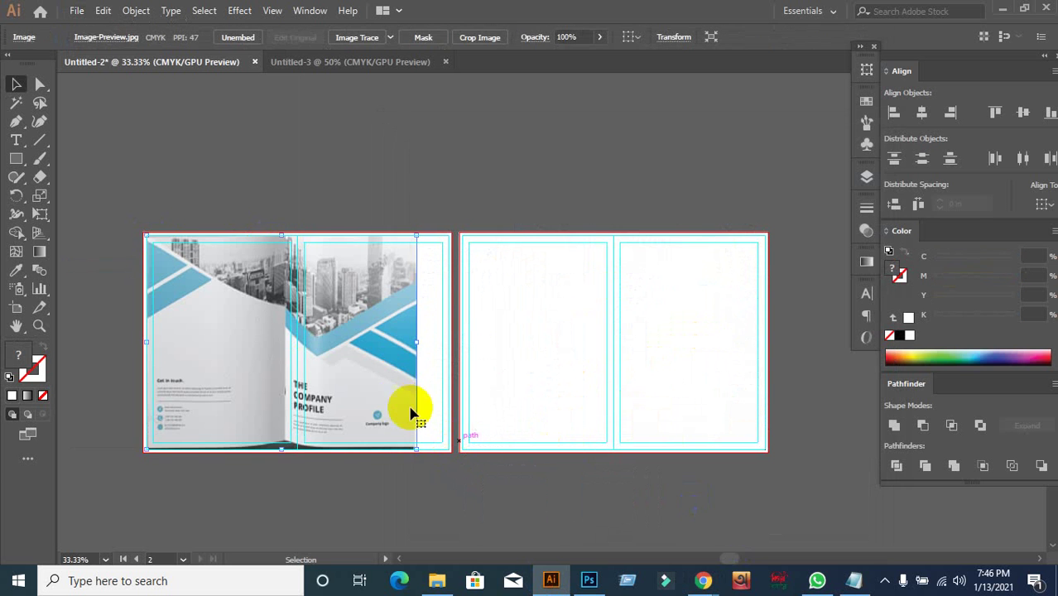
{"action": "left_click", "coordinate": [106, 130]}
Place the Image-Preview1 file from the Desktop, unlinked, starting at the second artboard's upper corner guide.
{"action": "left_click", "coordinate": [73, 10]}
{"action": "left_click", "coordinate": [419, 152]}
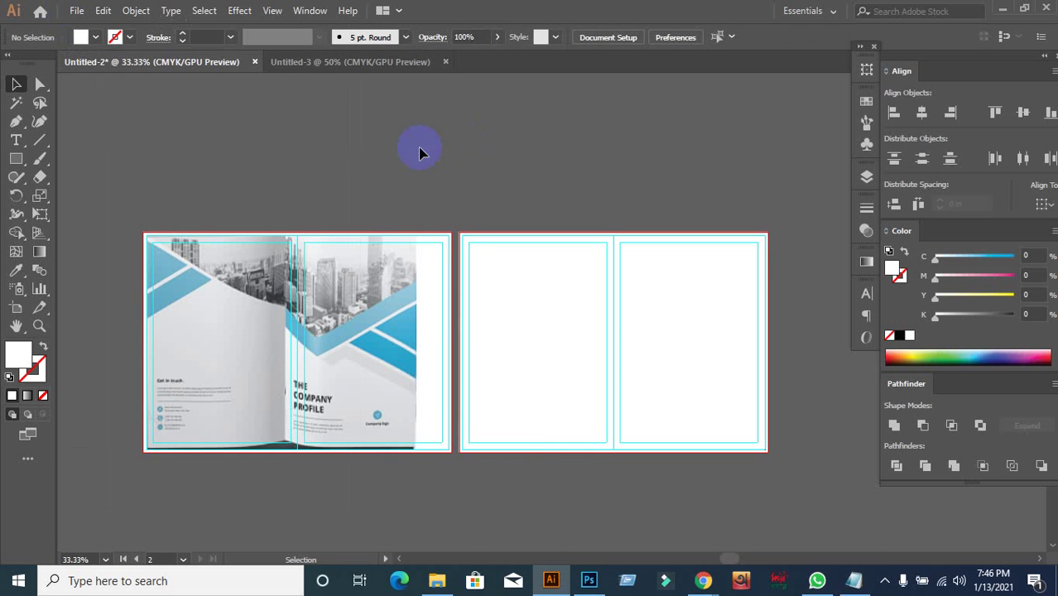
{"action": "left_click", "coordinate": [74, 10]}
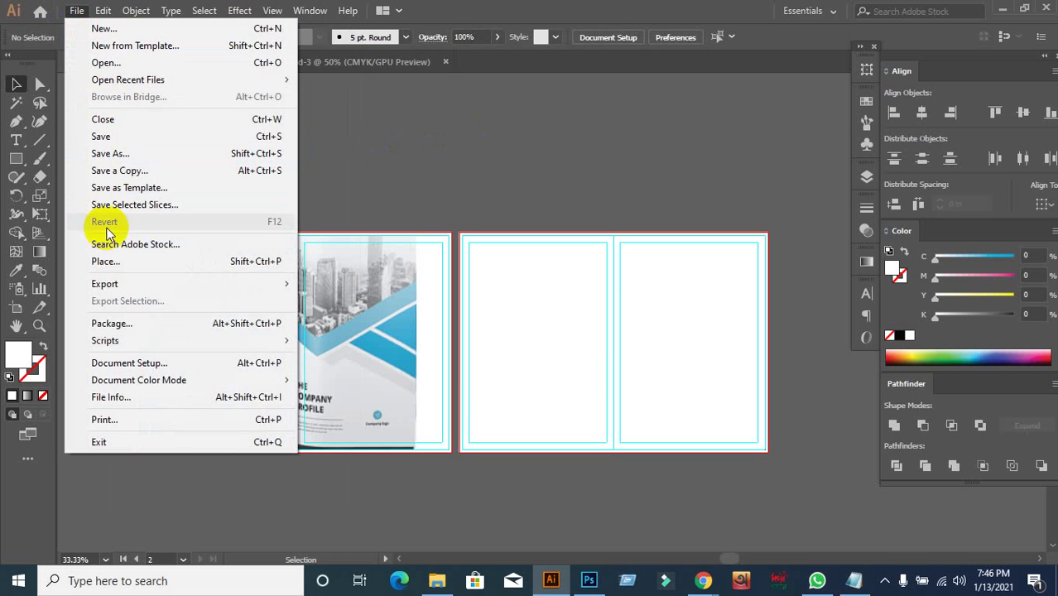
{"action": "left_click", "coordinate": [106, 261]}
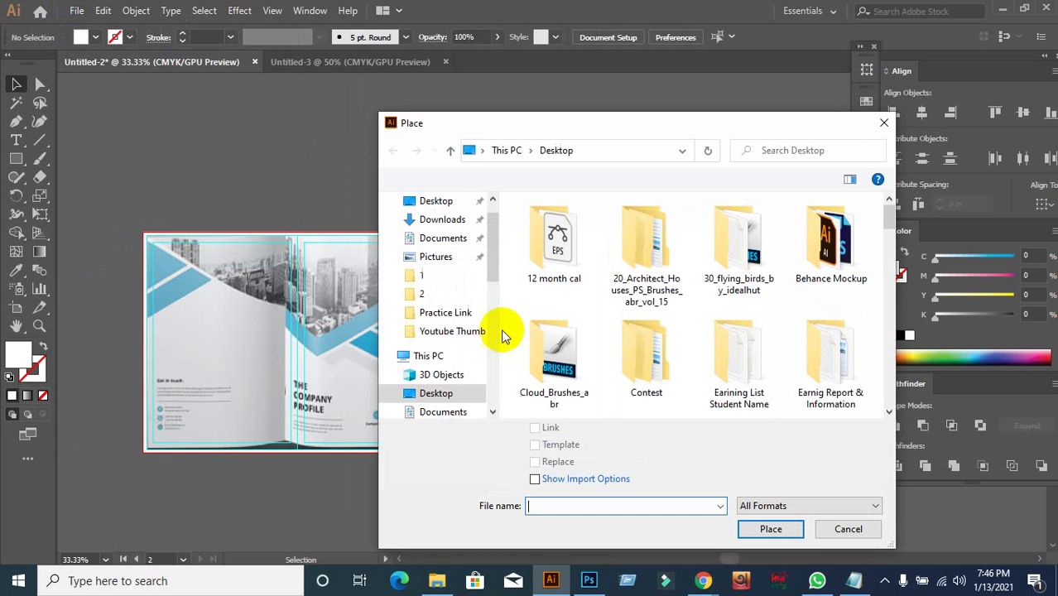
{"action": "scroll", "coordinate": [443, 297], "scroll_direction": "up", "scroll_amount": 1}
{"action": "left_click", "coordinate": [437, 232]}
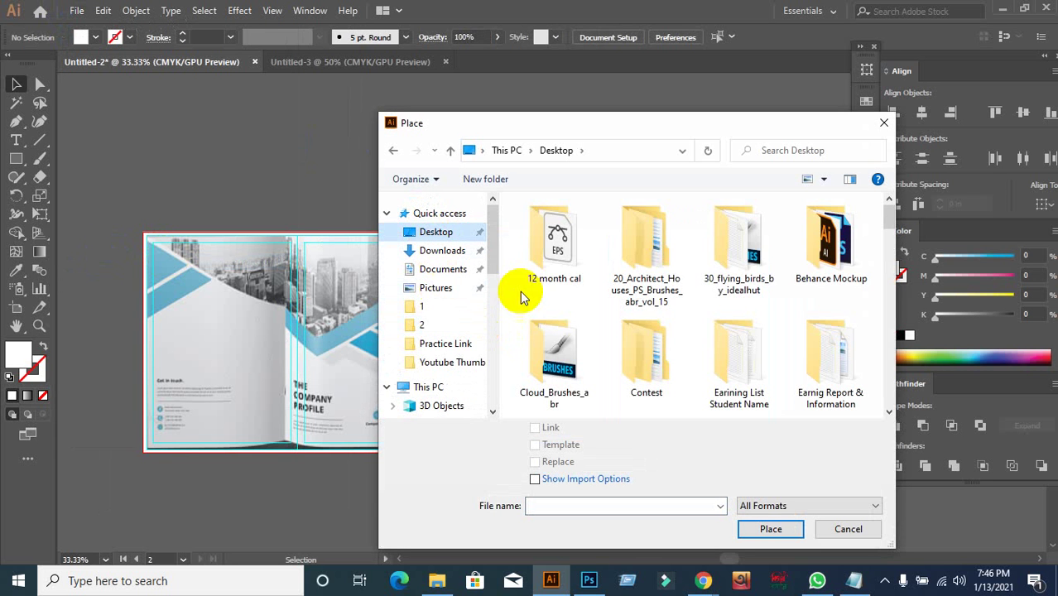
{"action": "scroll", "coordinate": [710, 363], "scroll_direction": "down", "scroll_amount": 2}
{"action": "scroll", "coordinate": [711, 358], "scroll_direction": "down", "scroll_amount": 10}
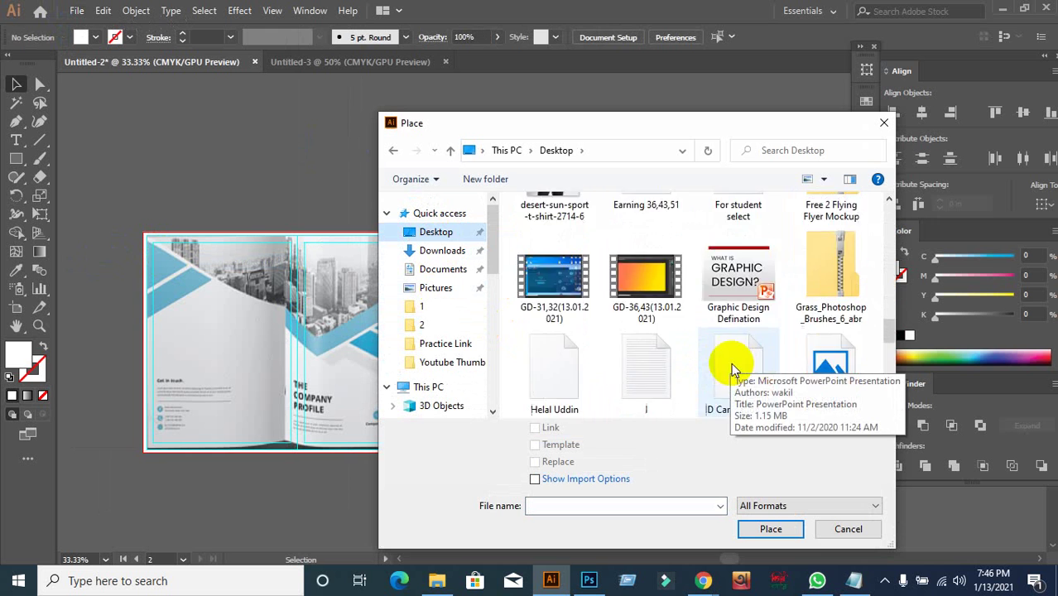
{"action": "scroll", "coordinate": [731, 363], "scroll_direction": "down", "scroll_amount": 2}
{"action": "scroll", "coordinate": [690, 283], "scroll_direction": "up", "scroll_amount": 3}
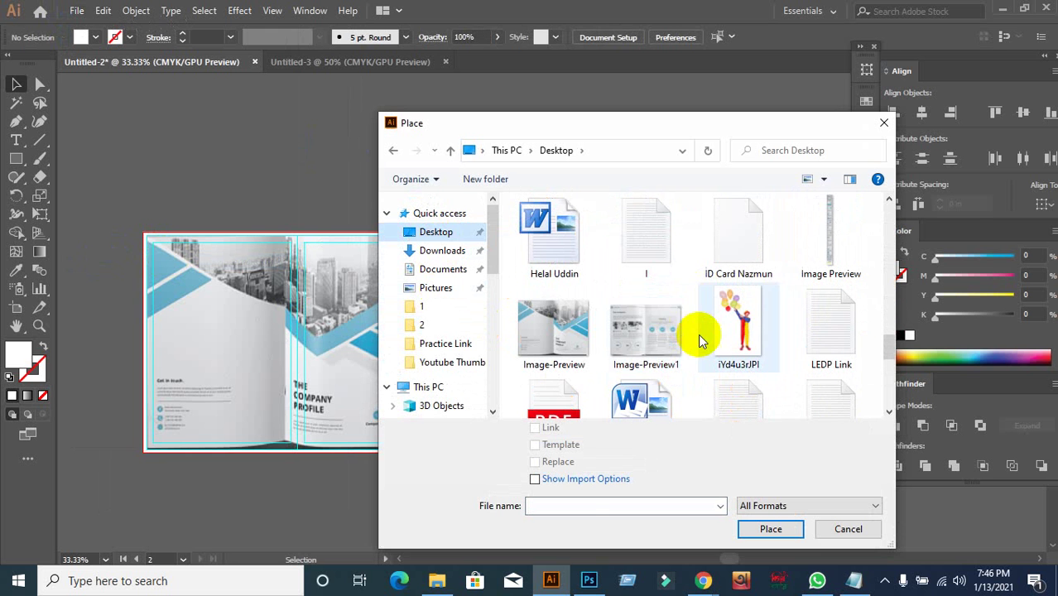
{"action": "left_click", "coordinate": [662, 342]}
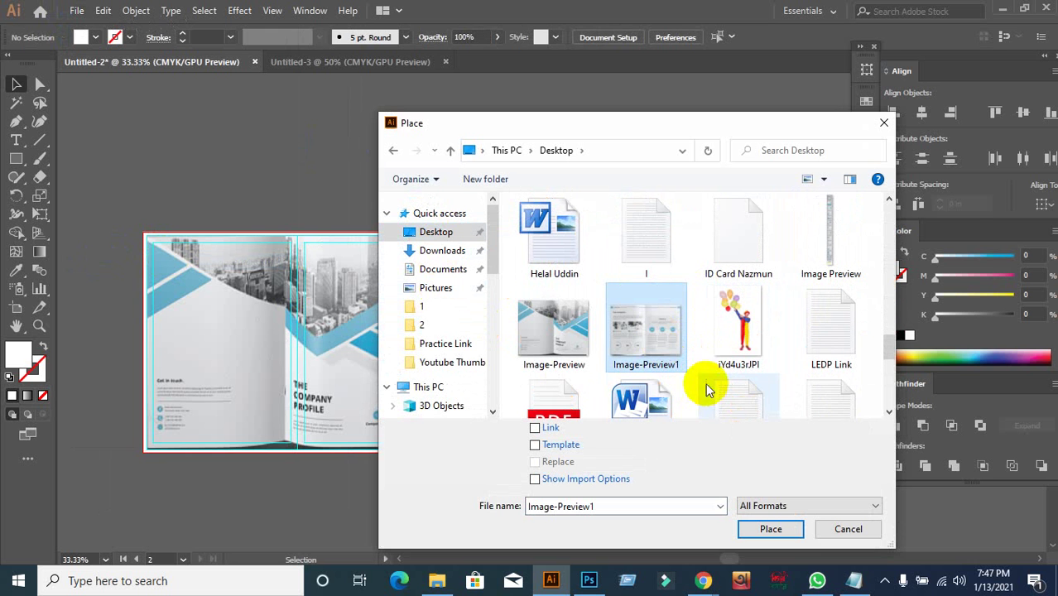
{"action": "left_click", "coordinate": [758, 528]}
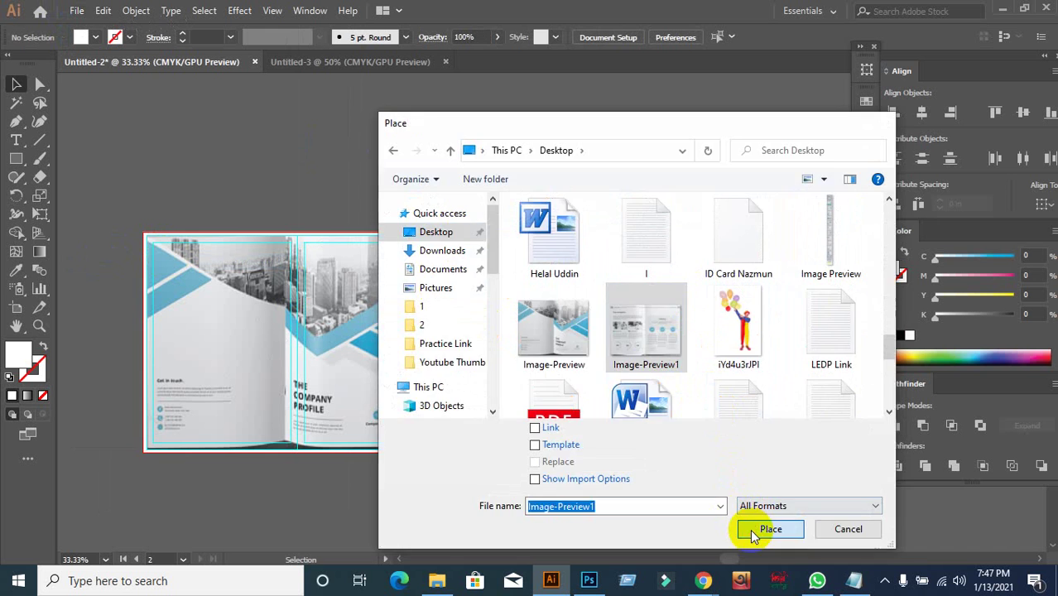
{"action": "mouse_move", "coordinate": [462, 237]}
{"action": "left_mouse_down"}
{"action": "mouse_move", "coordinate": [732, 416]}
{"action": "mouse_move", "coordinate": [803, 440]}
{"action": "mouse_move", "coordinate": [775, 432]}
{"action": "left_mouse_up"}
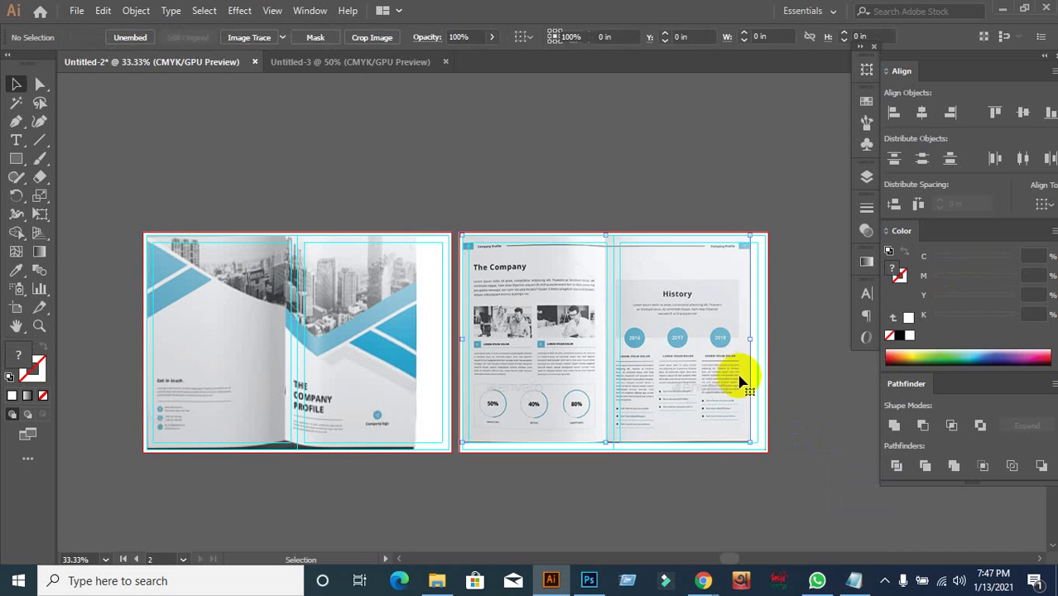
Nudge the inside-spread image to the right until its fold meets the second artboard's centre guide.
{"action": "scroll", "coordinate": [634, 372], "scroll_direction": "up", "scroll_amount": 2}
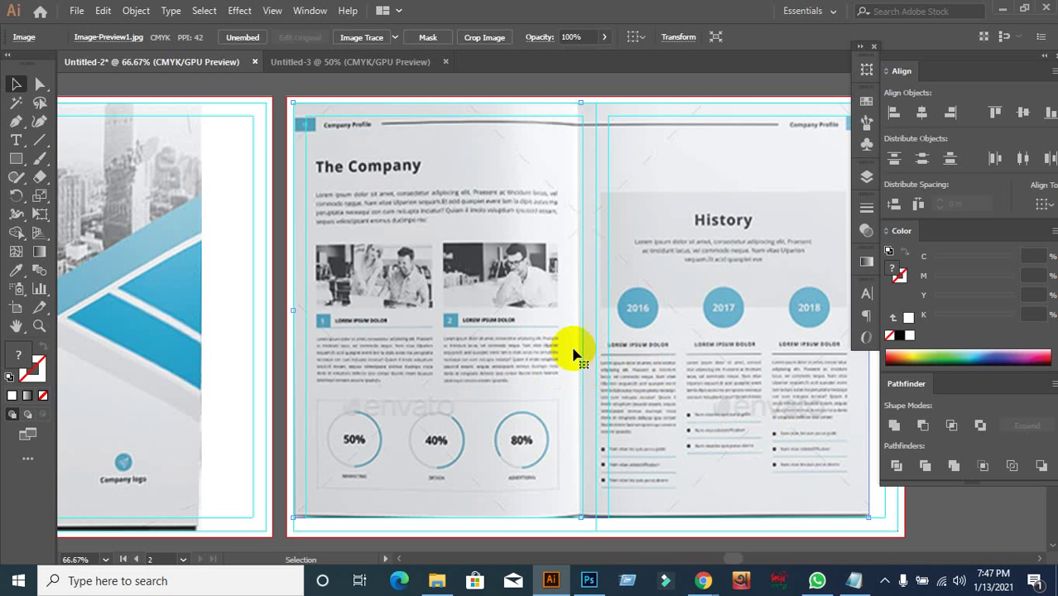
{"action": "key", "text": "shift+Right"}
{"action": "key", "text": "shift+Right"}
{"action": "key", "text": "shift+Right"}
{"action": "key", "text": "shift+Right"}
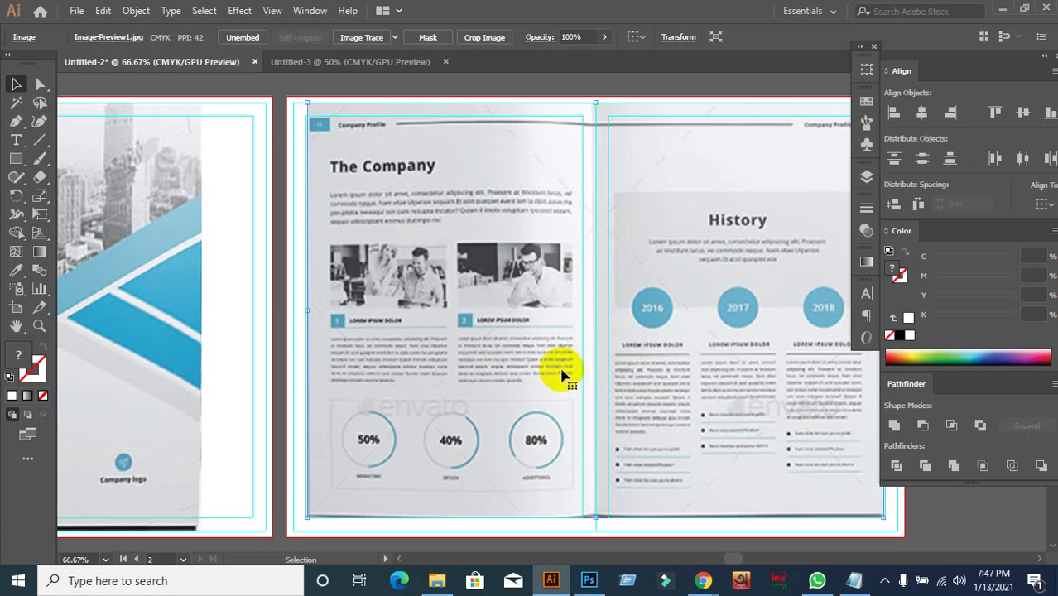
Reposition the cover image on the first artboard so its upper-left corner meets the outer guide's corner.
{"action": "left_click_drag", "start_coordinate": [498, 367], "coordinate": [803, 354]}
{"action": "left_click_drag", "start_coordinate": [491, 349], "coordinate": [608, 359]}
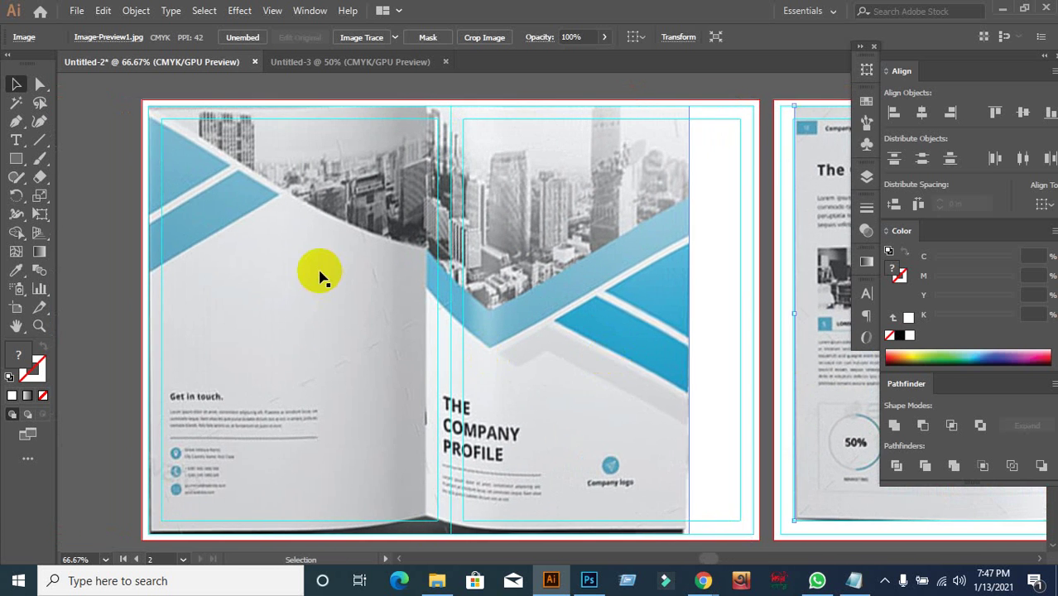
{"action": "scroll", "coordinate": [319, 276], "scroll_direction": "up", "scroll_amount": 3}
{"action": "left_click_drag", "start_coordinate": [319, 277], "coordinate": [359, 300]}
{"action": "scroll", "coordinate": [385, 331], "scroll_direction": "down", "scroll_amount": 1}
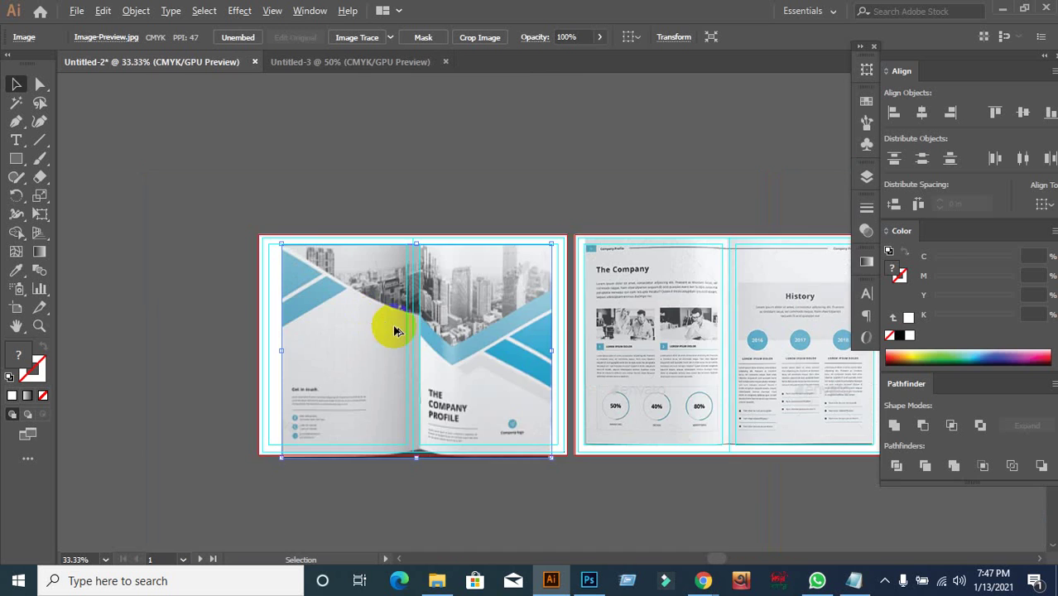
{"action": "scroll", "coordinate": [373, 337], "scroll_direction": "up", "scroll_amount": 1}
{"action": "scroll", "coordinate": [354, 296], "scroll_direction": "down", "scroll_amount": 2}
{"action": "left_click_drag", "start_coordinate": [373, 289], "coordinate": [197, 200]}
{"action": "scroll", "coordinate": [345, 288], "scroll_direction": "up", "scroll_amount": 2}
{"action": "scroll", "coordinate": [184, 174], "scroll_direction": "up", "scroll_amount": 2}
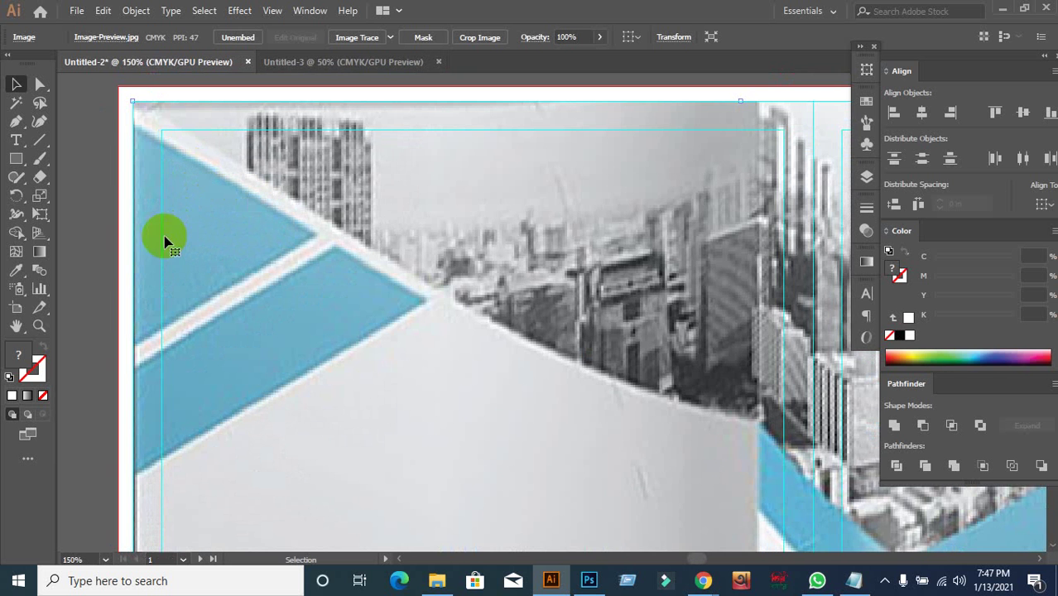
Stretch the cover image's right edge out to the first artboard's outer guide and deselect it.
{"action": "scroll", "coordinate": [95, 269], "scroll_direction": "down", "scroll_amount": 4}
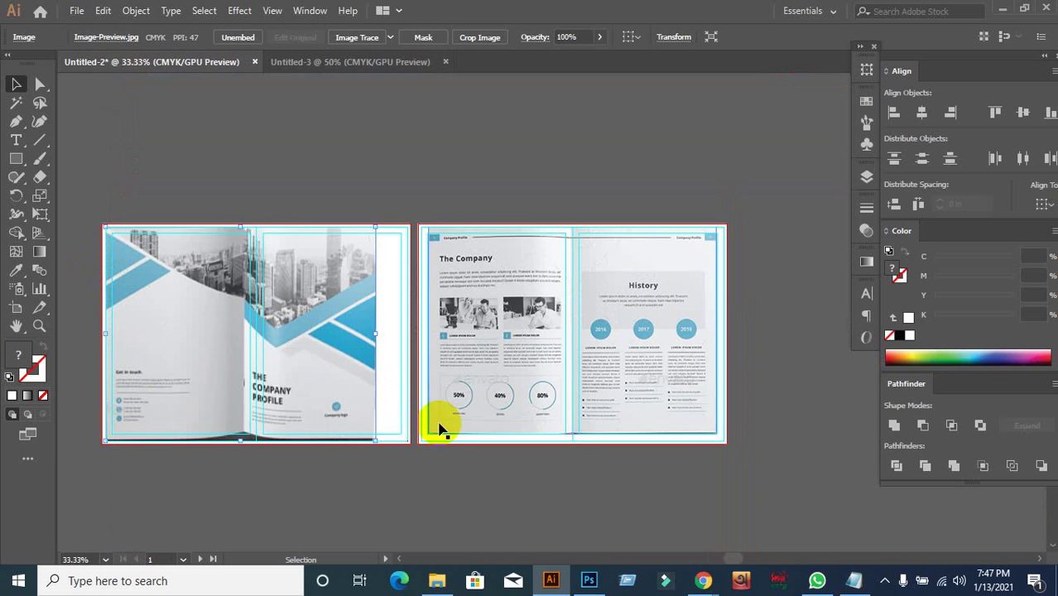
{"action": "scroll", "coordinate": [415, 424], "scroll_direction": "down", "scroll_amount": 2}
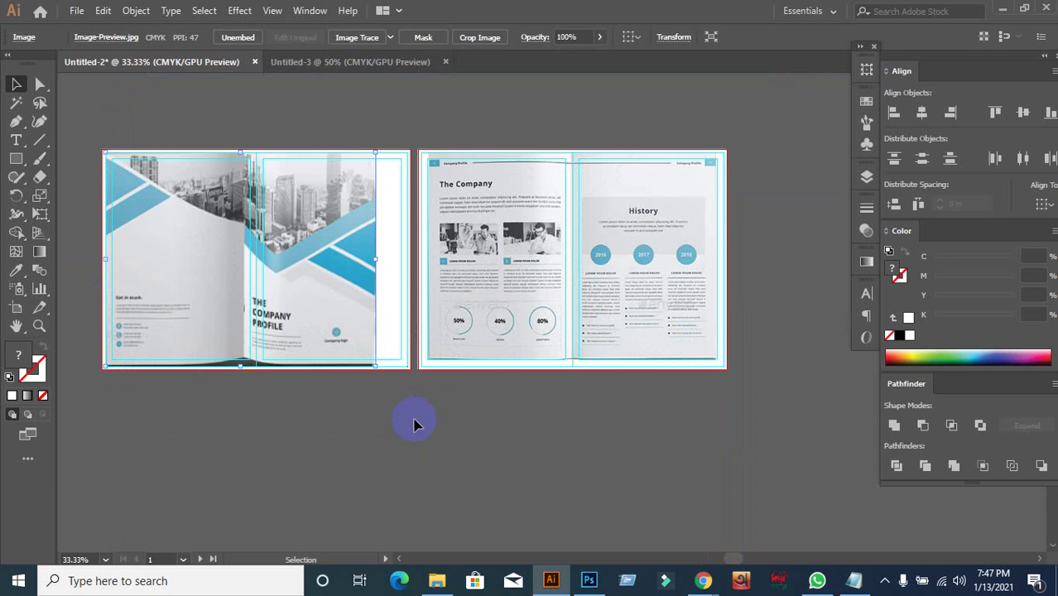
{"action": "scroll", "coordinate": [401, 373], "scroll_direction": "down", "scroll_amount": 2}
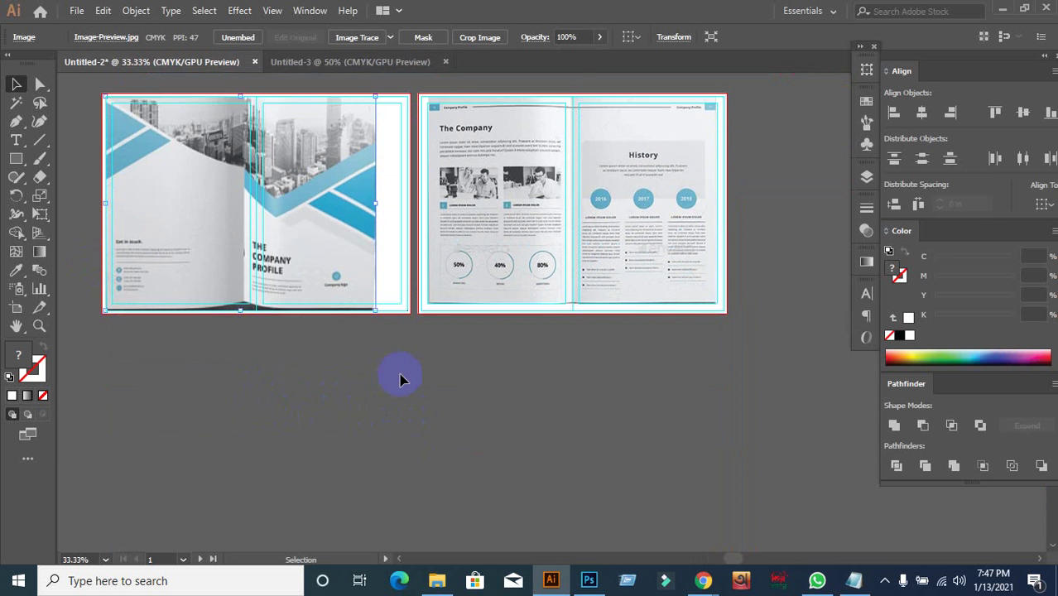
{"action": "scroll", "coordinate": [400, 376], "scroll_direction": "up", "scroll_amount": 3}
{"action": "left_click_drag", "start_coordinate": [358, 238], "coordinate": [515, 468]}
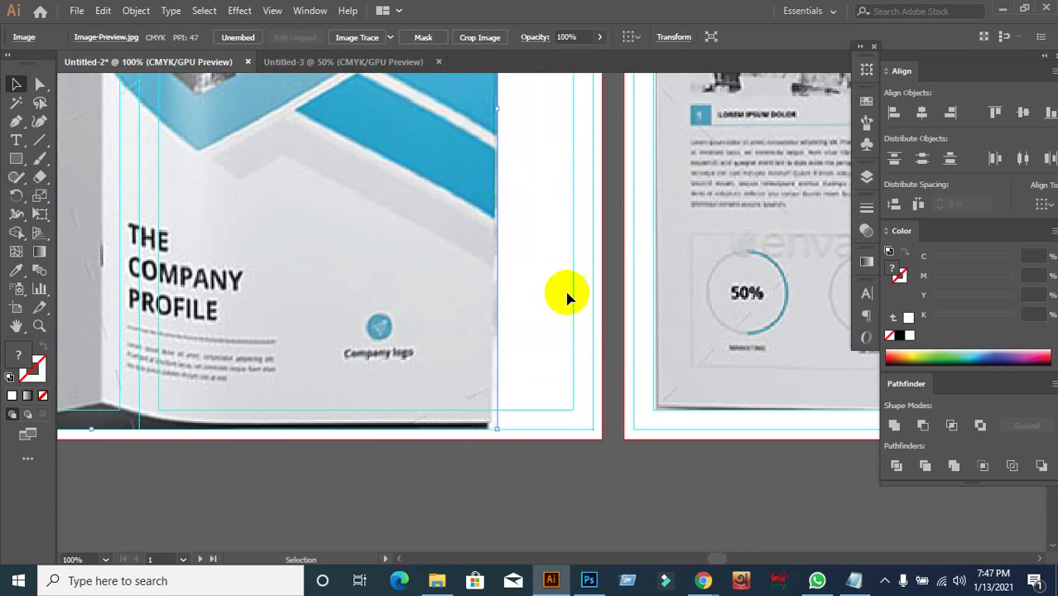
{"action": "scroll", "coordinate": [539, 257], "scroll_direction": "up", "scroll_amount": 3}
{"action": "left_click_drag", "start_coordinate": [502, 201], "coordinate": [591, 208]}
{"action": "scroll", "coordinate": [590, 284], "scroll_direction": "down", "scroll_amount": 3}
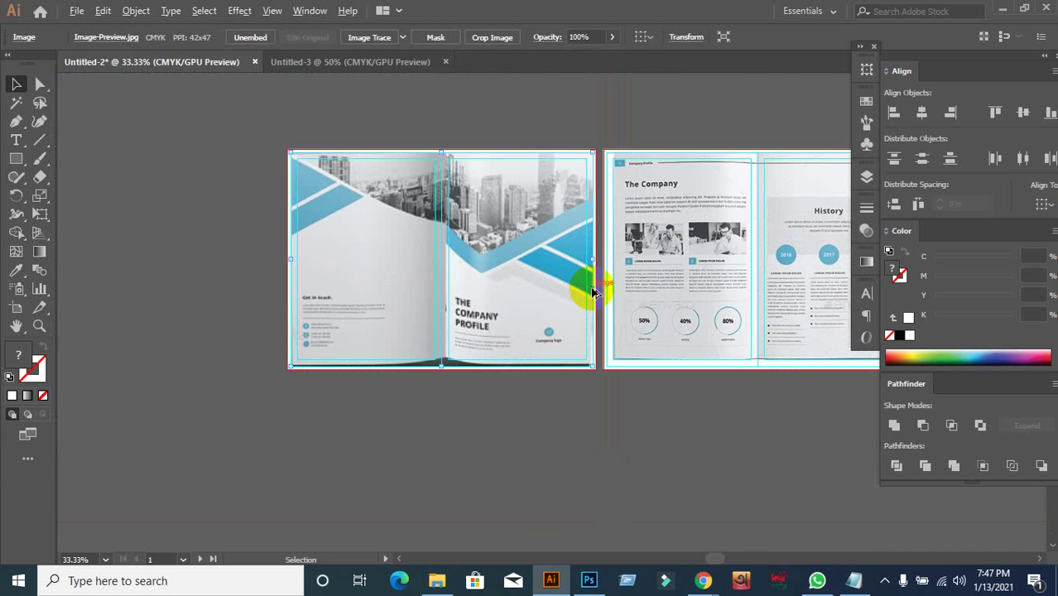
{"action": "left_click", "coordinate": [537, 441]}
Move the inside-spread image so its upper-left corner meets the outer guide's corner on the second artboard.
{"action": "scroll", "coordinate": [609, 437], "scroll_direction": "up", "scroll_amount": 2}
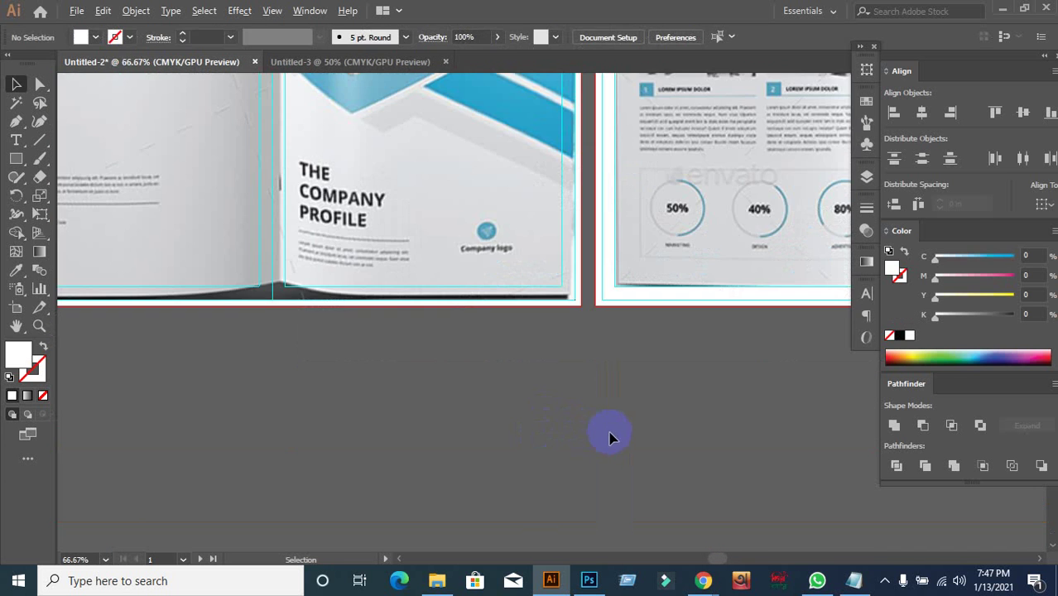
{"action": "left_click_drag", "start_coordinate": [569, 382], "coordinate": [366, 557]}
{"action": "scroll", "coordinate": [466, 236], "scroll_direction": "up", "scroll_amount": 3}
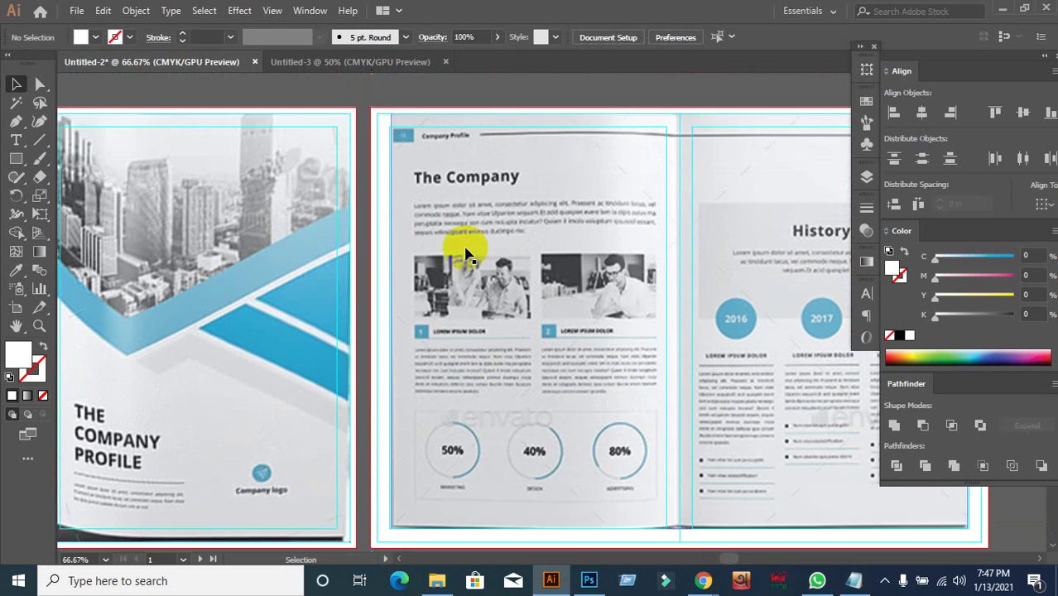
{"action": "left_click_drag", "start_coordinate": [463, 338], "coordinate": [460, 248]}
{"action": "scroll", "coordinate": [460, 238], "scroll_direction": "up", "scroll_amount": 2}
{"action": "scroll", "coordinate": [319, 154], "scroll_direction": "up", "scroll_amount": 1}
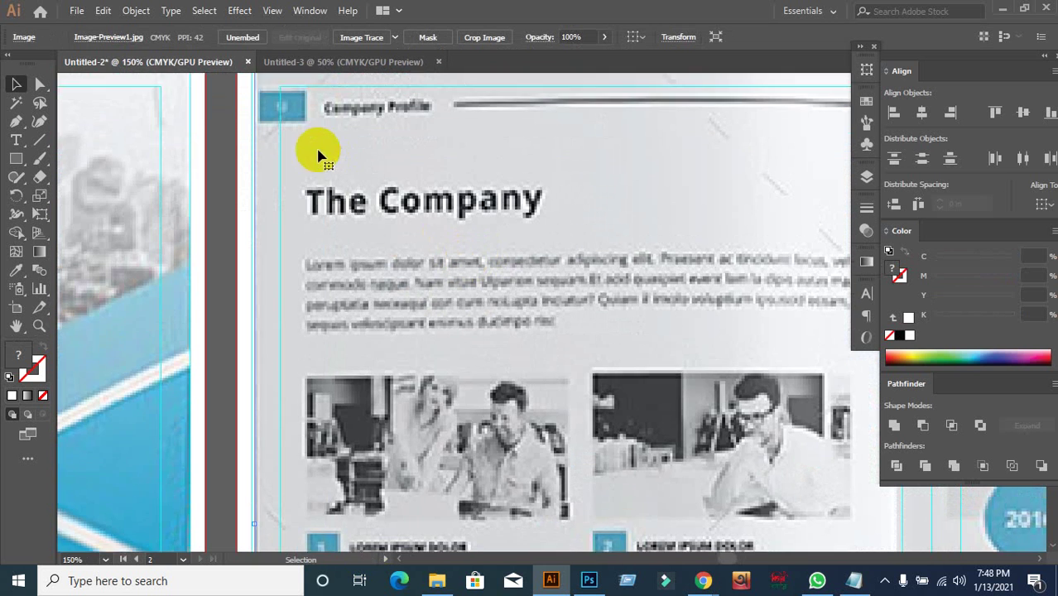
{"action": "scroll", "coordinate": [319, 153], "scroll_direction": "up", "scroll_amount": 2}
{"action": "left_click_drag", "start_coordinate": [324, 218], "coordinate": [331, 230]}
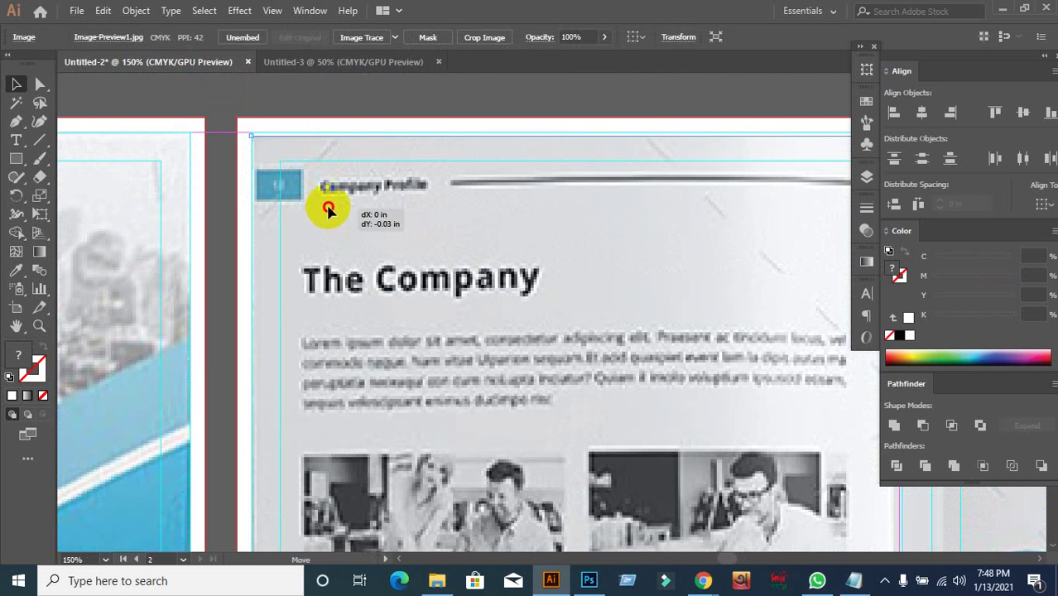
Stretch the inside-spread image to the second artboard's lower and right outer guides, and deselect it.
{"action": "scroll", "coordinate": [340, 220], "scroll_direction": "down", "scroll_amount": 3}
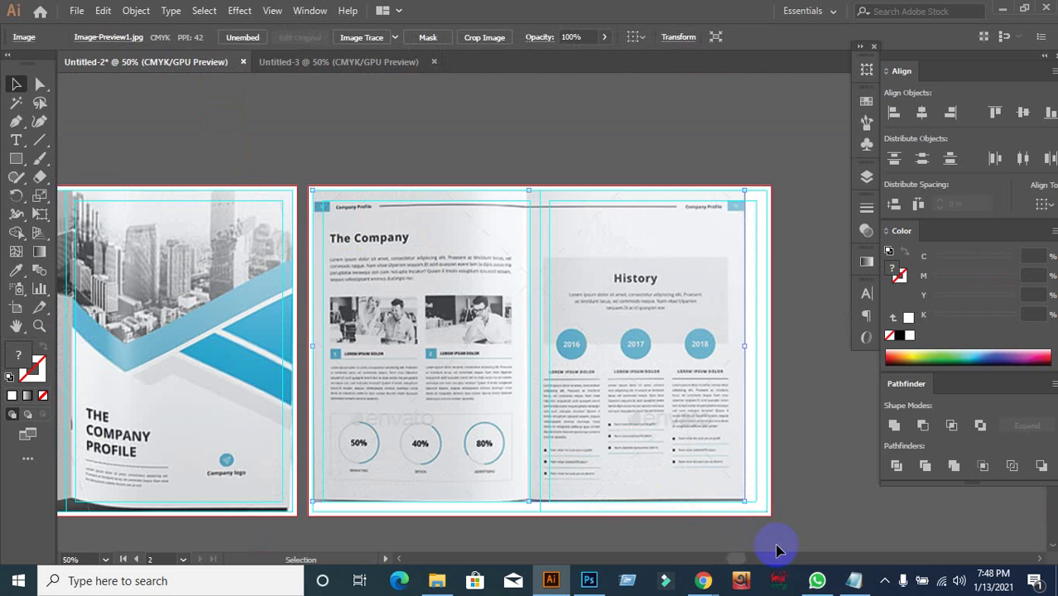
{"action": "scroll", "coordinate": [734, 457], "scroll_direction": "down", "scroll_amount": 2}
{"action": "scroll", "coordinate": [735, 456], "scroll_direction": "right", "scroll_amount": 2}
{"action": "left_click", "coordinate": [663, 427]}
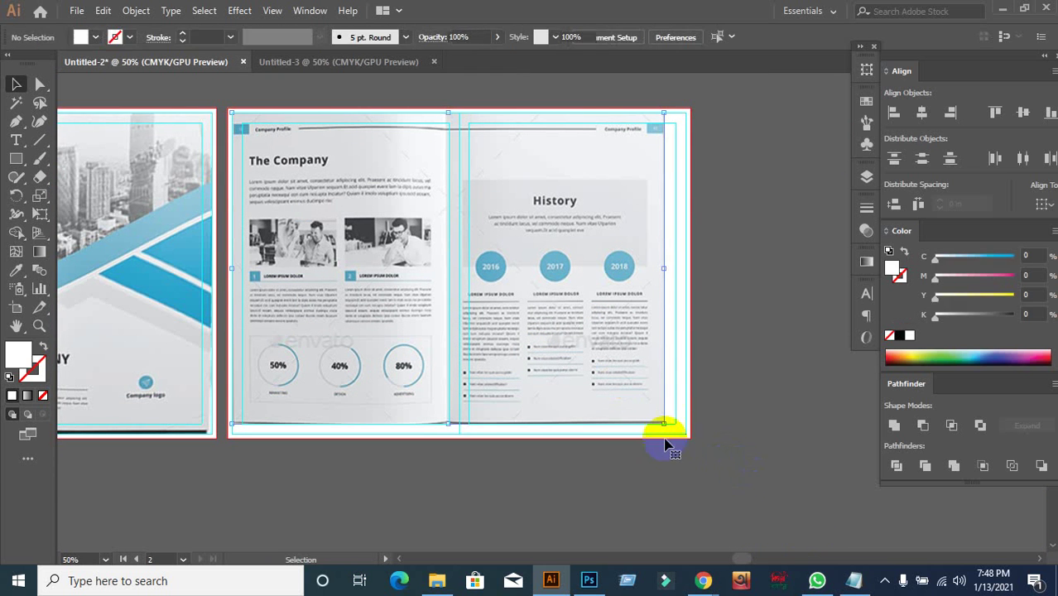
{"action": "left_click_drag", "start_coordinate": [663, 427], "coordinate": [676, 434]}
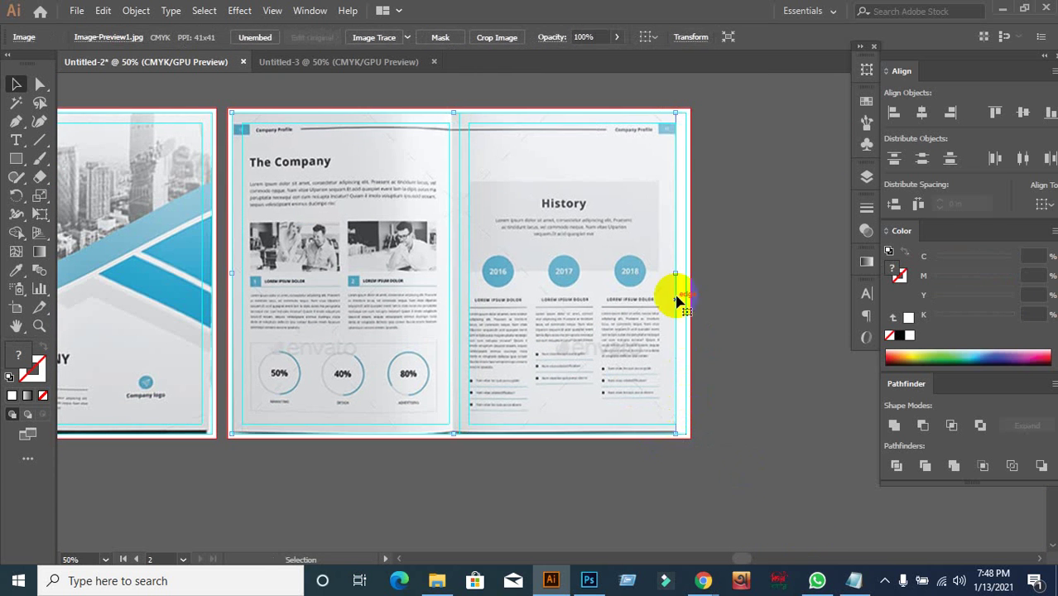
{"action": "left_click_drag", "start_coordinate": [676, 275], "coordinate": [687, 279]}
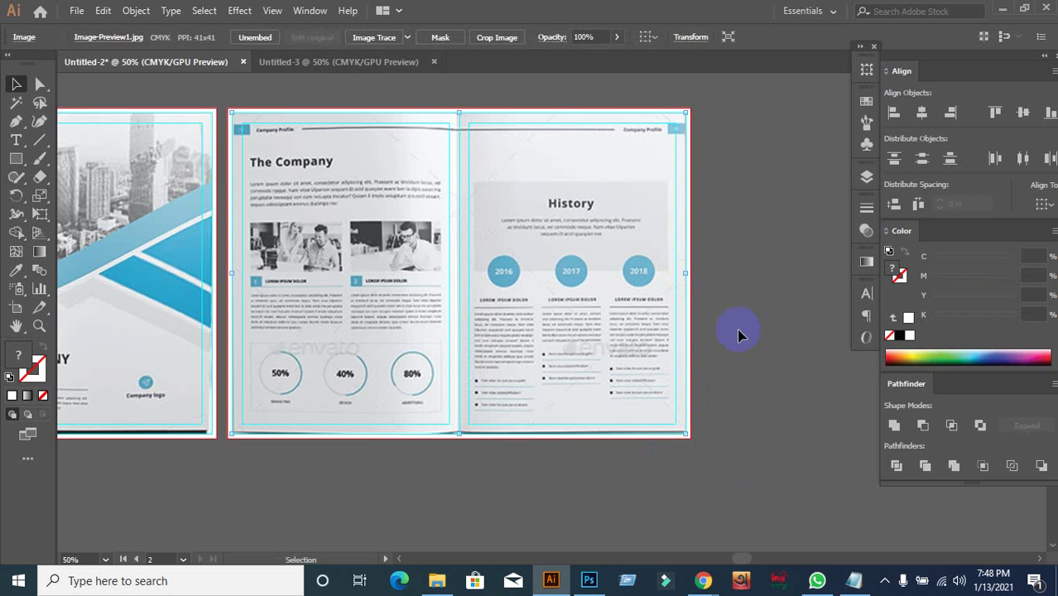
{"action": "left_click", "coordinate": [439, 466]}
{"action": "left_click_drag", "start_coordinate": [440, 466], "coordinate": [795, 460]}
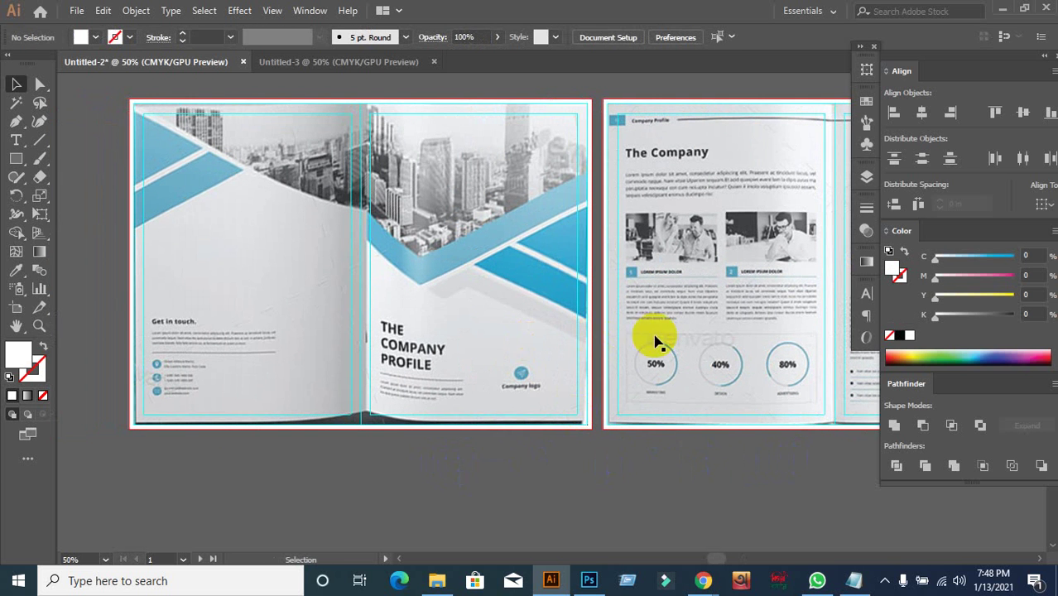
{"action": "left_click", "coordinate": [729, 339]}
{"action": "key", "text": "ctrl+shift+a"}
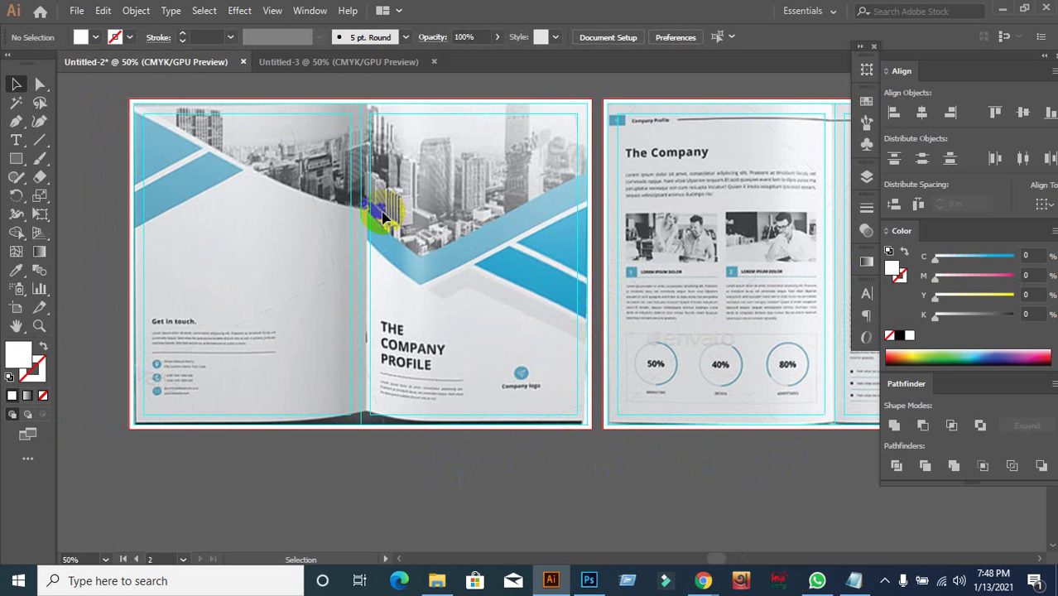
Examine the cover layout on the first artboard, including the back cover's contact block near the lower margin guide.
{"action": "scroll", "coordinate": [432, 199], "scroll_direction": "up", "scroll_amount": 2}
{"action": "scroll", "coordinate": [434, 201], "scroll_direction": "down", "scroll_amount": 2}
{"action": "left_click_drag", "start_coordinate": [371, 212], "coordinate": [401, 272]}
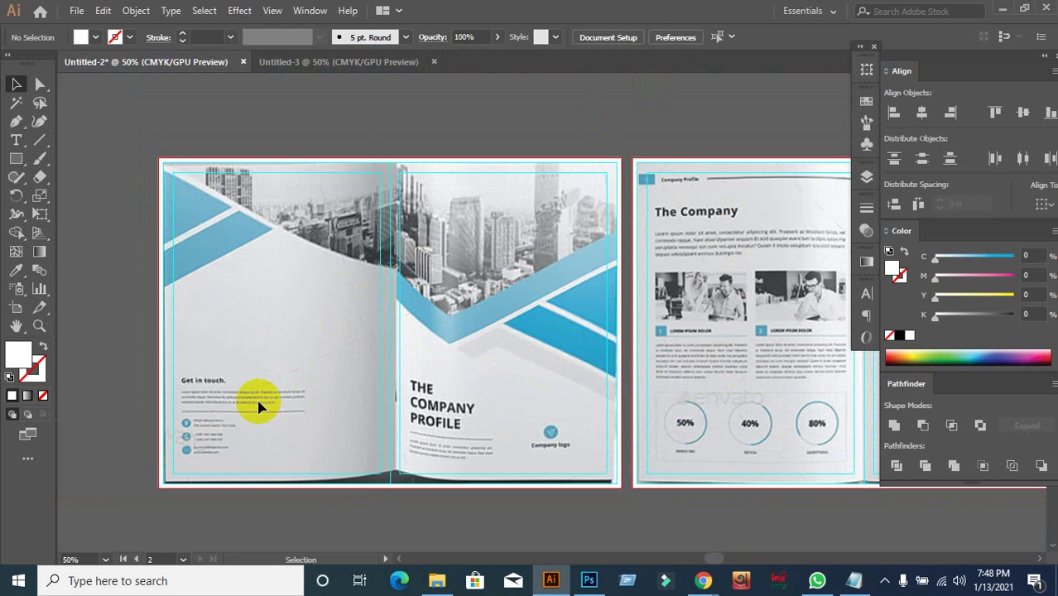
{"action": "scroll", "coordinate": [231, 407], "scroll_direction": "up", "scroll_amount": 1}
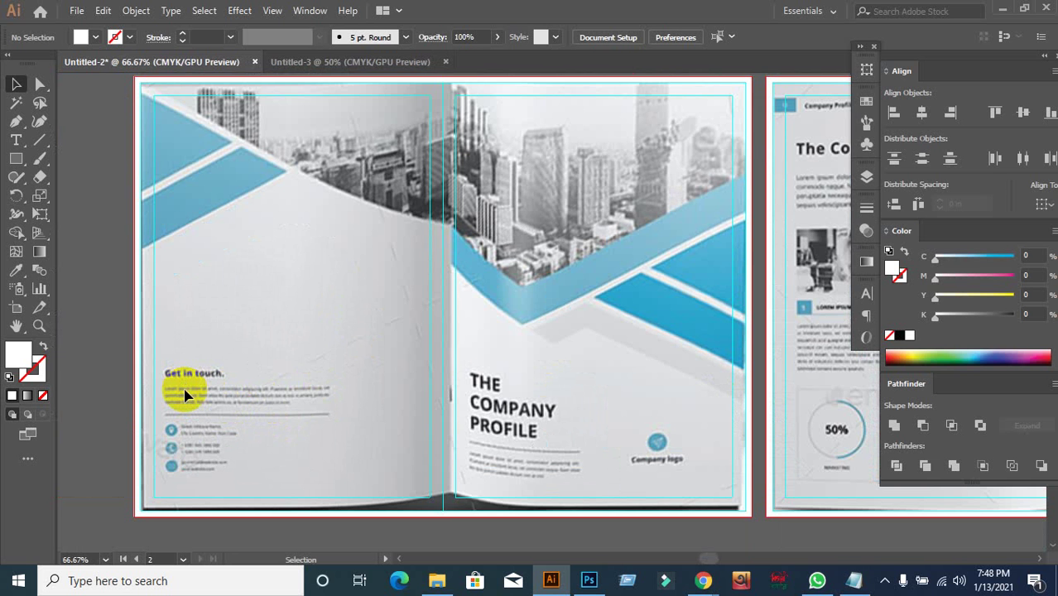
{"action": "scroll", "coordinate": [185, 395], "scroll_direction": "down", "scroll_amount": 3}
{"action": "scroll", "coordinate": [156, 377], "scroll_direction": "up", "scroll_amount": 2}
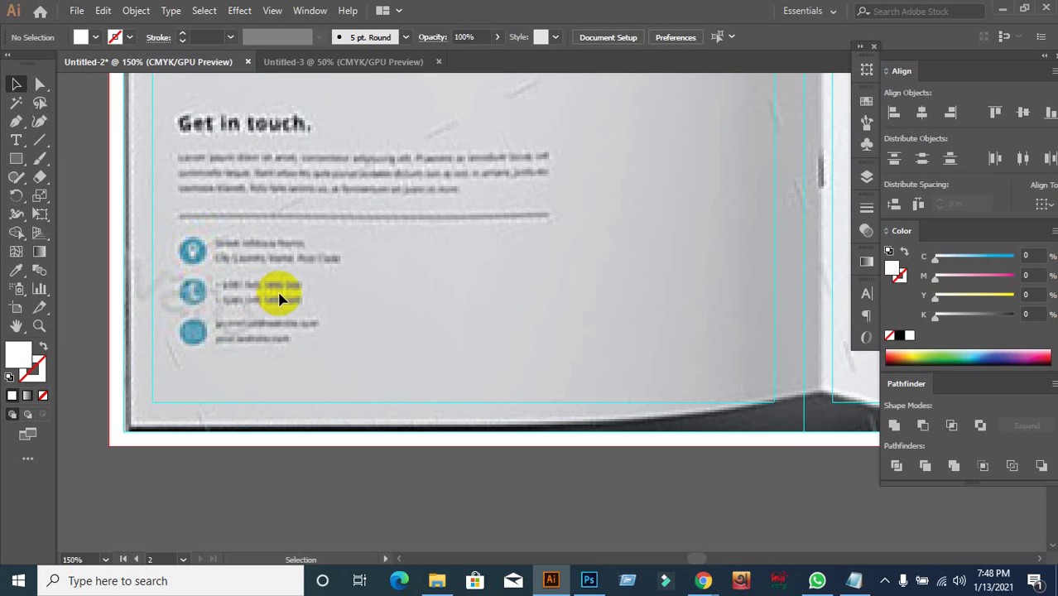
{"action": "scroll", "coordinate": [279, 298], "scroll_direction": "down", "scroll_amount": 2}
{"action": "scroll", "coordinate": [389, 273], "scroll_direction": "up", "scroll_amount": 3}
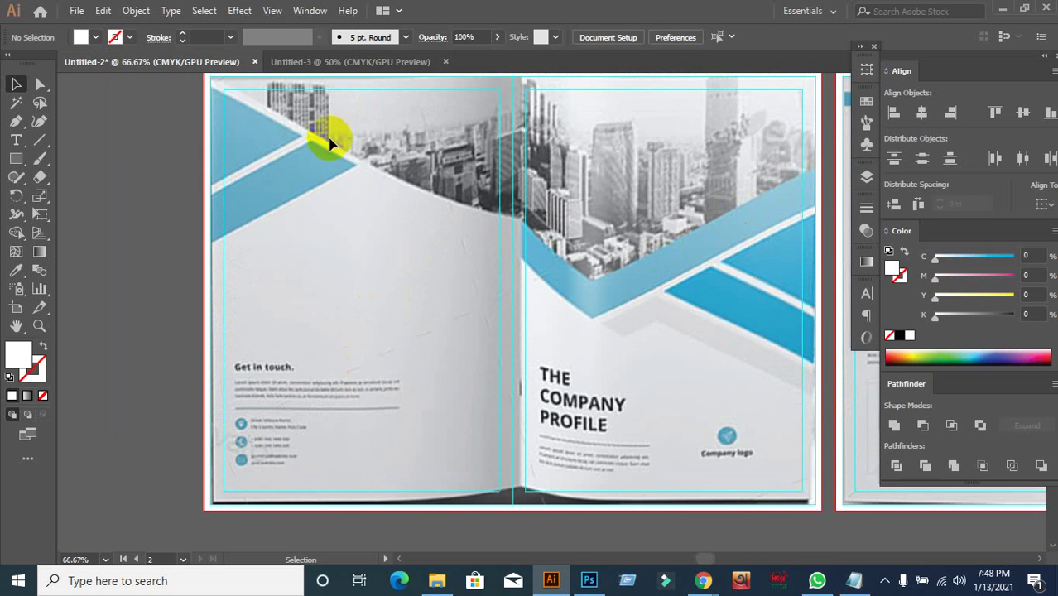
Examine the inside spread's percentage circles and bulleted text columns against the margin guides.
{"action": "left_click_drag", "start_coordinate": [596, 381], "coordinate": [238, 302]}
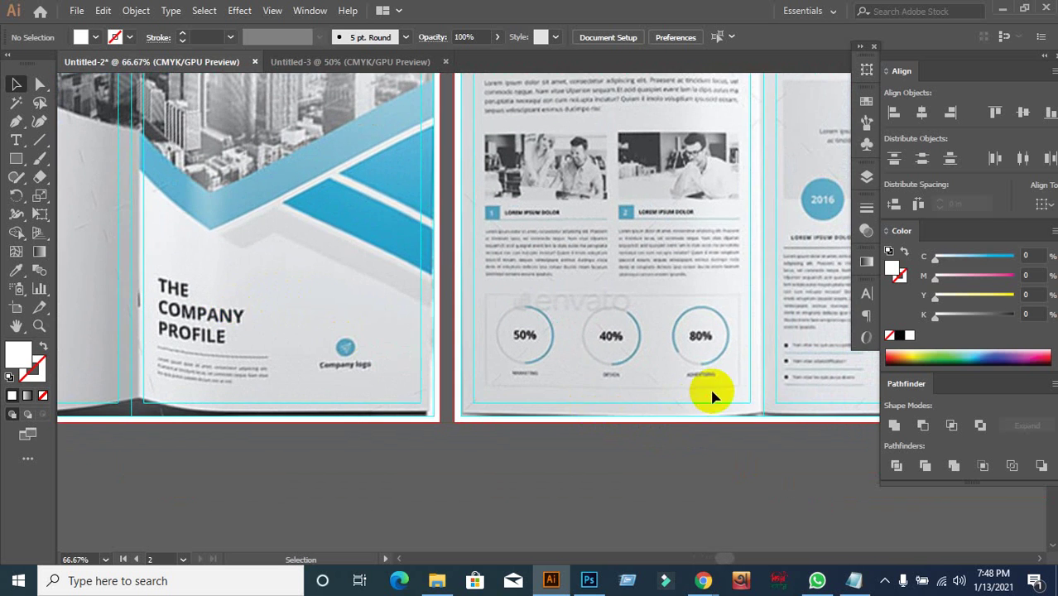
{"action": "scroll", "coordinate": [709, 389], "scroll_direction": "up", "scroll_amount": 4}
{"action": "scroll", "coordinate": [695, 348], "scroll_direction": "down", "scroll_amount": 2}
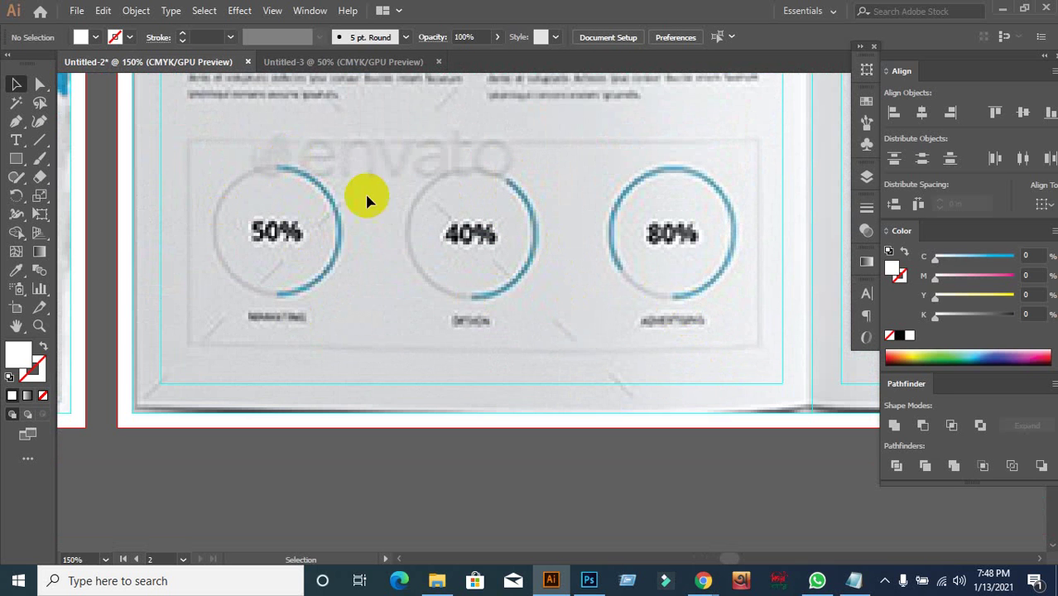
{"action": "scroll", "coordinate": [488, 253], "scroll_direction": "up", "scroll_amount": 5}
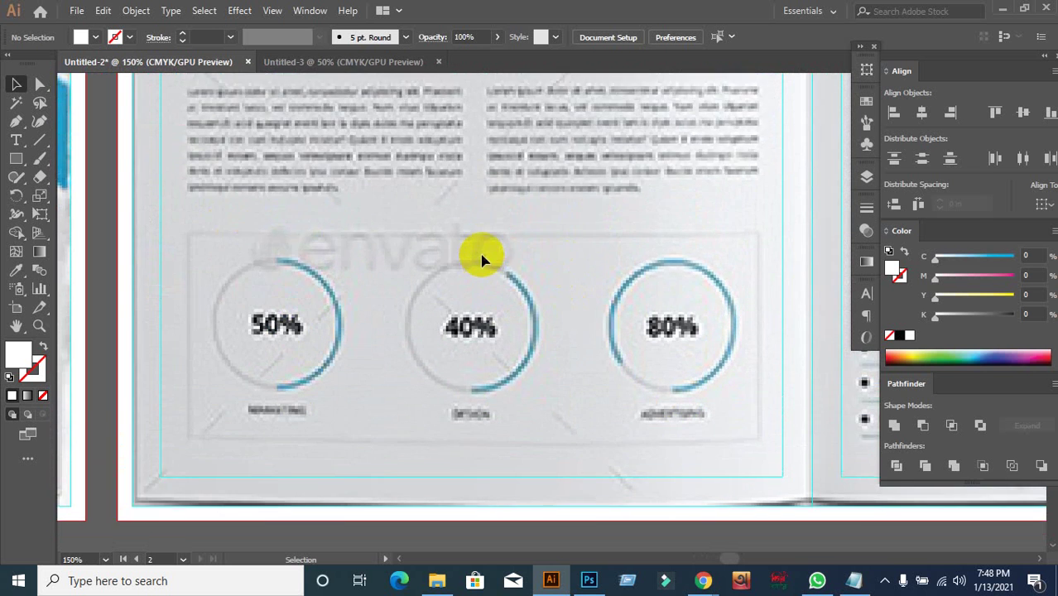
{"action": "scroll", "coordinate": [483, 263], "scroll_direction": "down", "scroll_amount": 2, "text": "alt"}
{"action": "left_click_drag", "start_coordinate": [652, 296], "coordinate": [407, 312]}
{"action": "scroll", "coordinate": [461, 371], "scroll_direction": "down", "scroll_amount": 2}
{"action": "scroll", "coordinate": [441, 342], "scroll_direction": "up", "scroll_amount": 2, "text": "alt"}
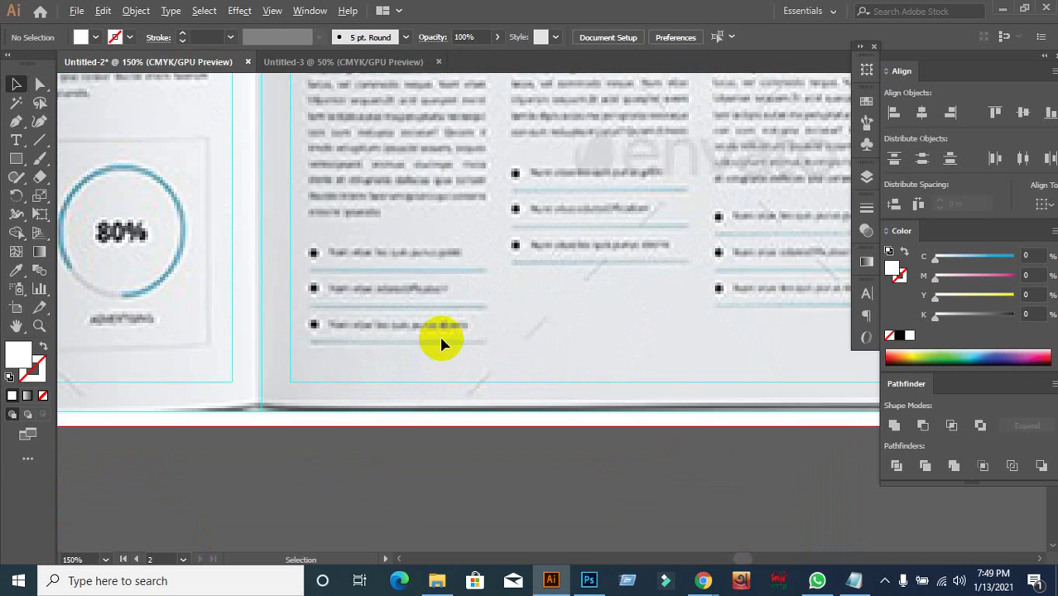
{"action": "scroll", "coordinate": [443, 344], "scroll_direction": "down", "scroll_amount": 3, "text": "alt"}
{"action": "left_click_drag", "start_coordinate": [538, 361], "coordinate": [740, 390]}
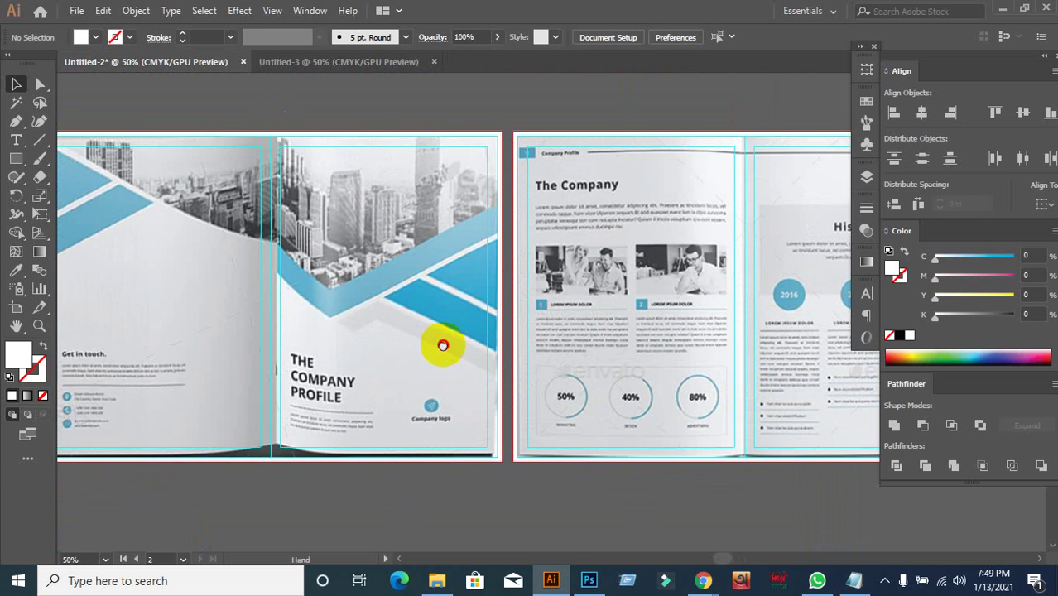
{"action": "left_click_drag", "start_coordinate": [442, 347], "coordinate": [617, 356]}
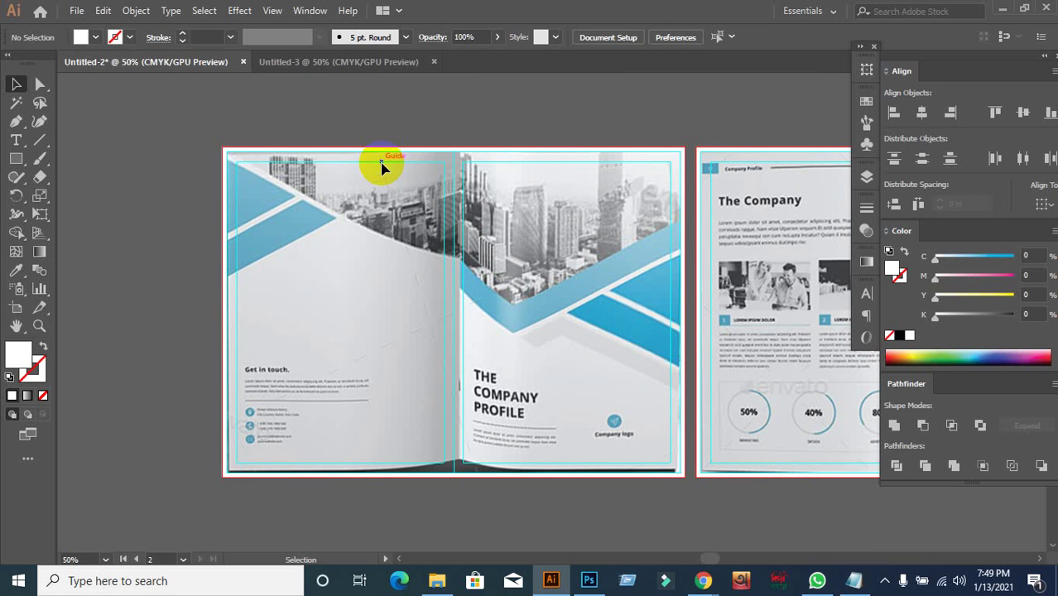
{"action": "scroll", "coordinate": [537, 255], "scroll_direction": "up", "scroll_amount": 1}
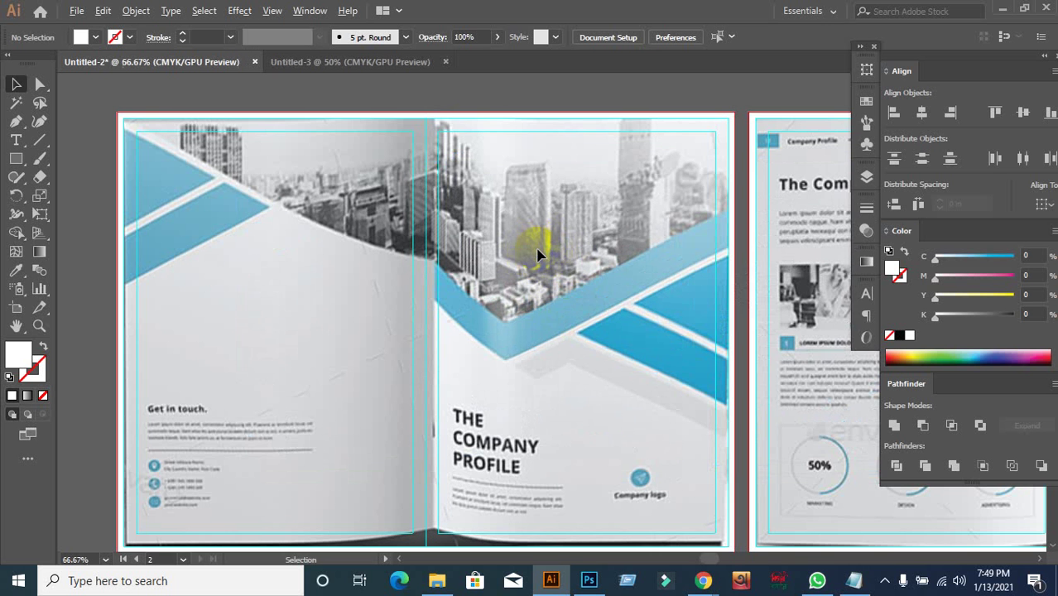
{"action": "left_click_drag", "start_coordinate": [443, 240], "coordinate": [422, 264]}
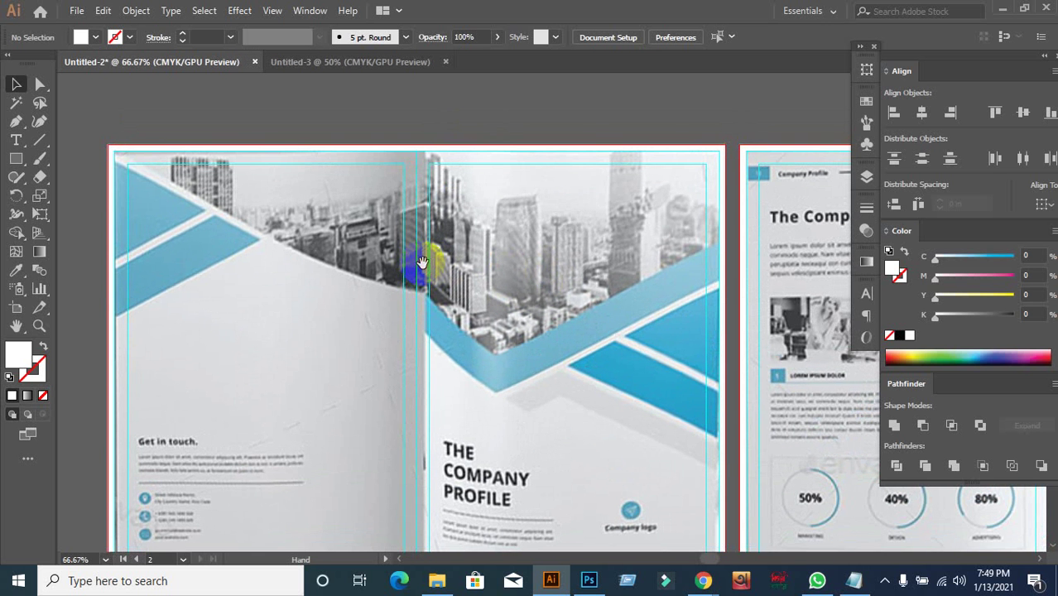
{"action": "scroll", "coordinate": [95, 189], "scroll_direction": "down", "scroll_amount": 1}
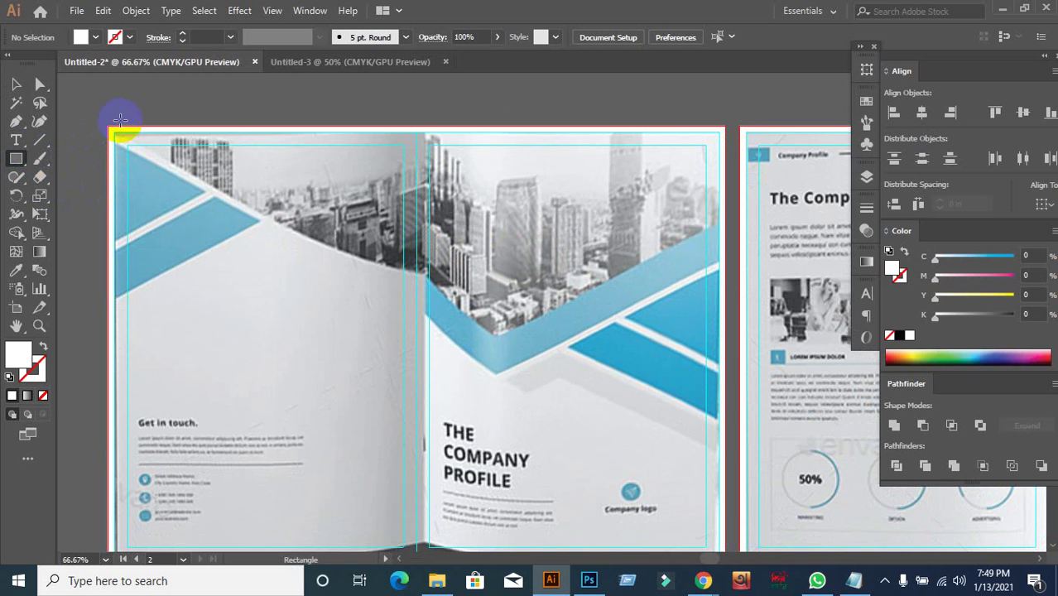
{"action": "left_click_drag", "start_coordinate": [114, 126], "coordinate": [113, 126]}
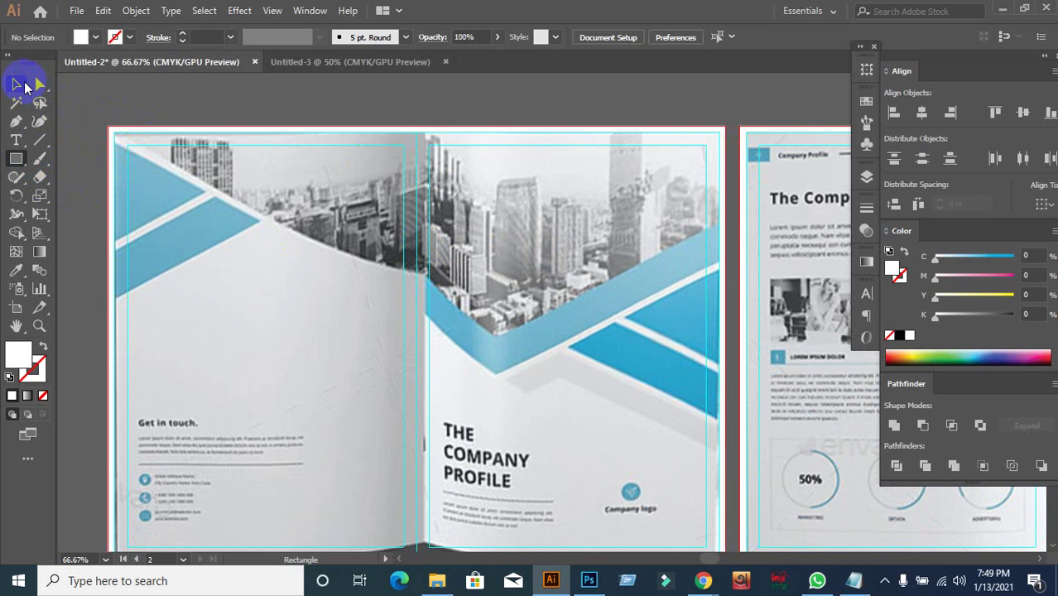
Set the fill to cyan (C 100) and start a Pen path from the cover artboard's upper-left corner to the city photo's V tip.
{"action": "left_click", "coordinate": [96, 38]}
{"action": "left_click", "coordinate": [85, 65]}
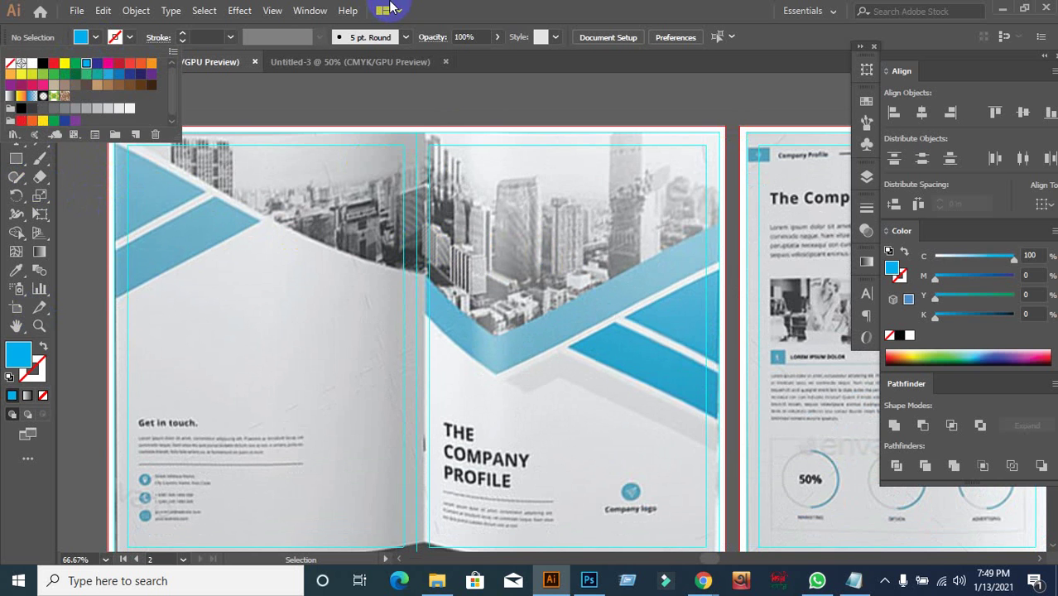
{"action": "left_click", "coordinate": [15, 122]}
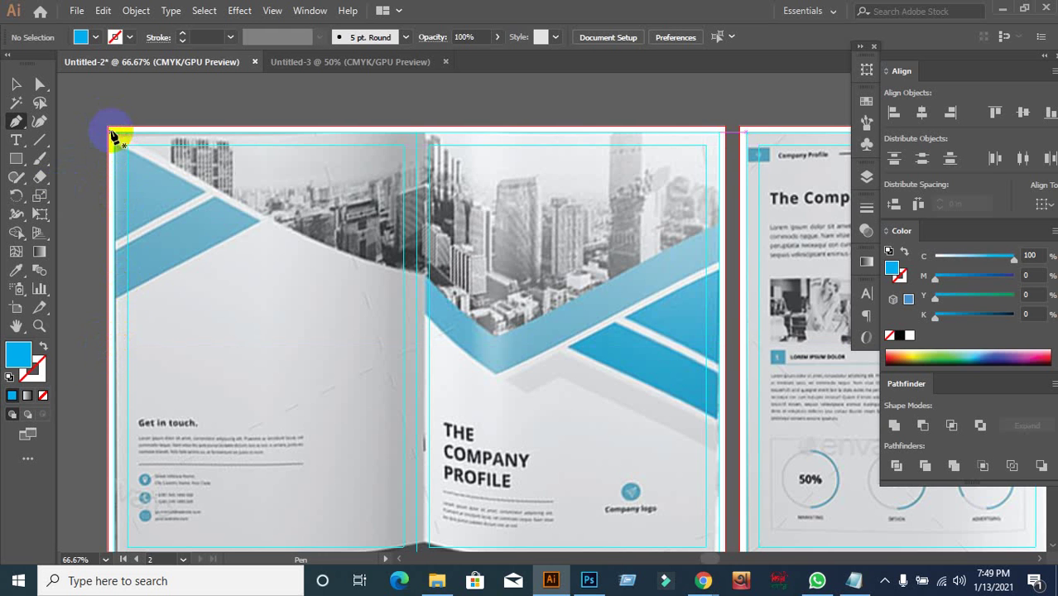
{"action": "left_click", "coordinate": [106, 123]}
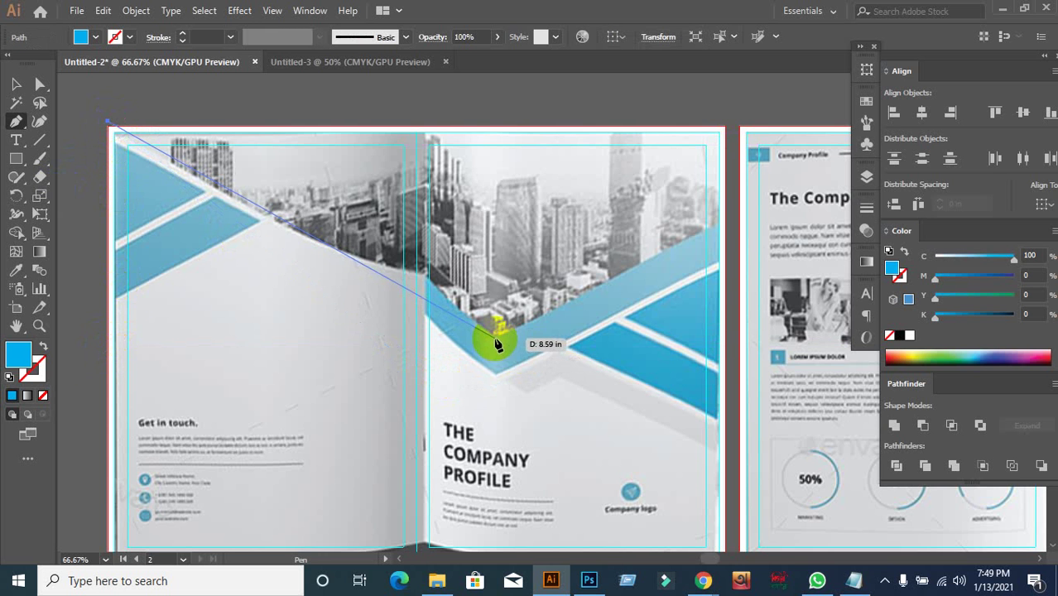
{"action": "left_click", "coordinate": [495, 338]}
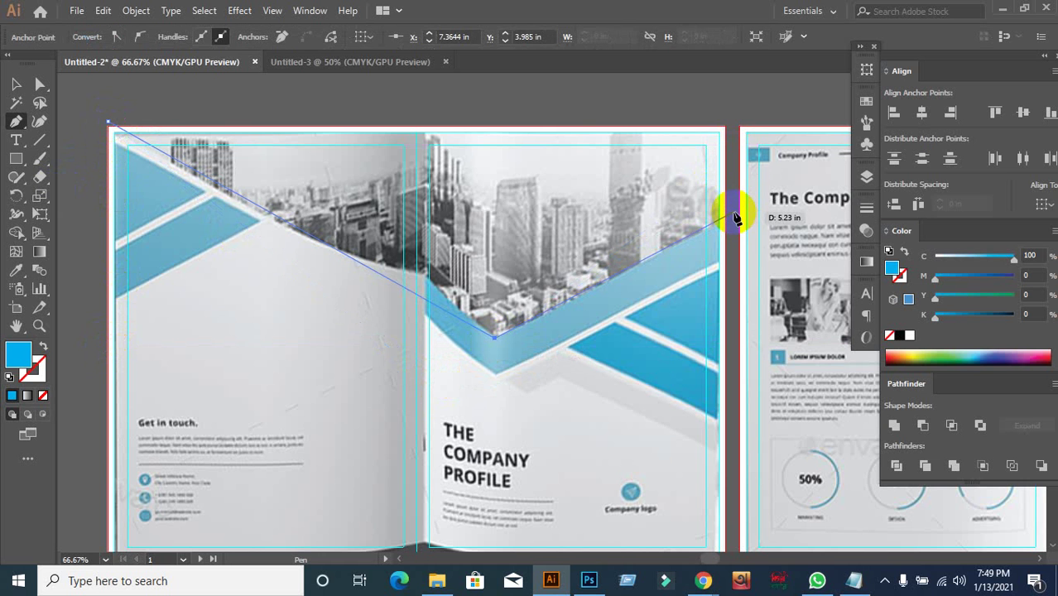
{"action": "left_click", "coordinate": [734, 213]}
{"action": "left_click", "coordinate": [739, 100]}
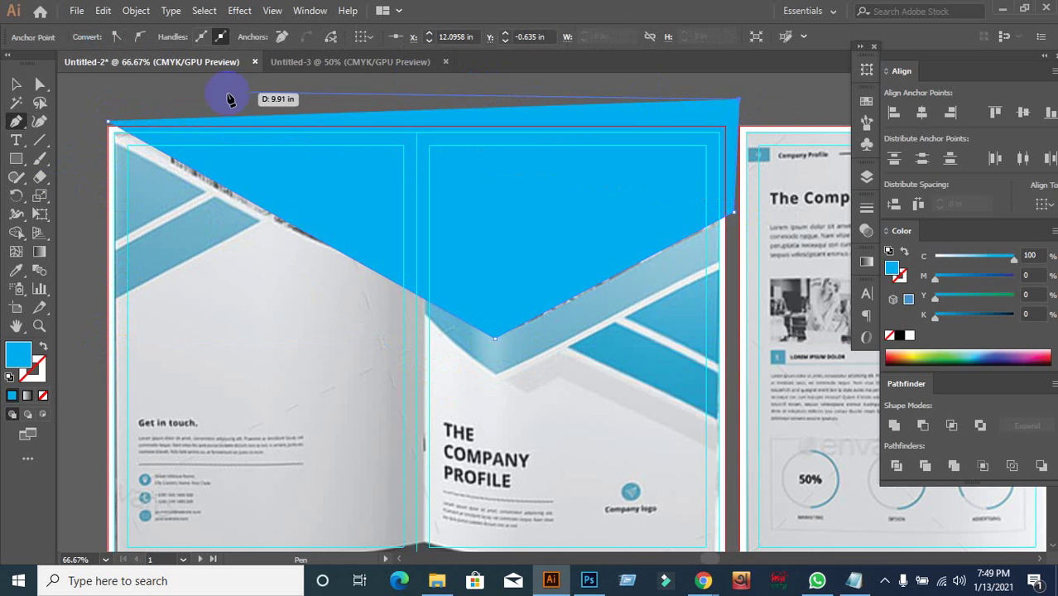
{"action": "left_click", "coordinate": [109, 124]}
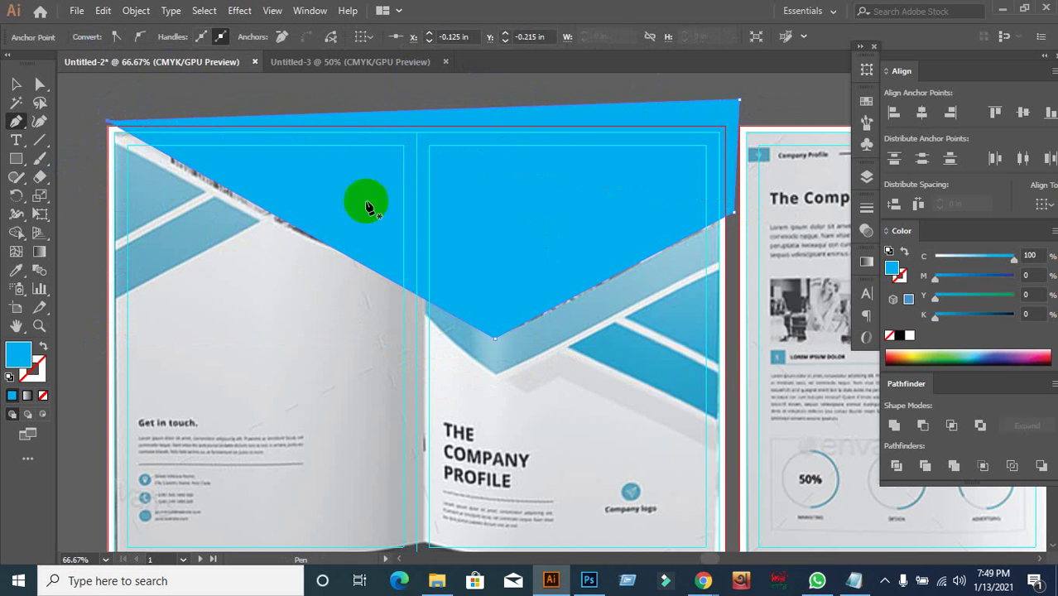
{"action": "key", "text": "ctrl+z"}
{"action": "key", "text": "ctrl+z"}
{"action": "key", "text": "ctrl+z"}
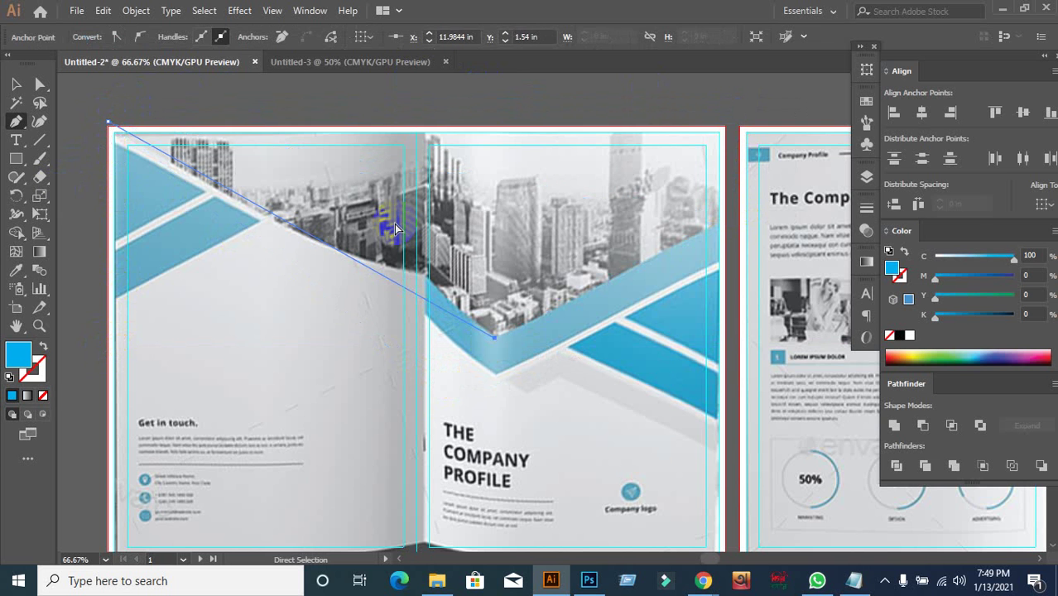
{"action": "key", "text": "ctrl+z"}
{"action": "left_click", "coordinate": [30, 86]}
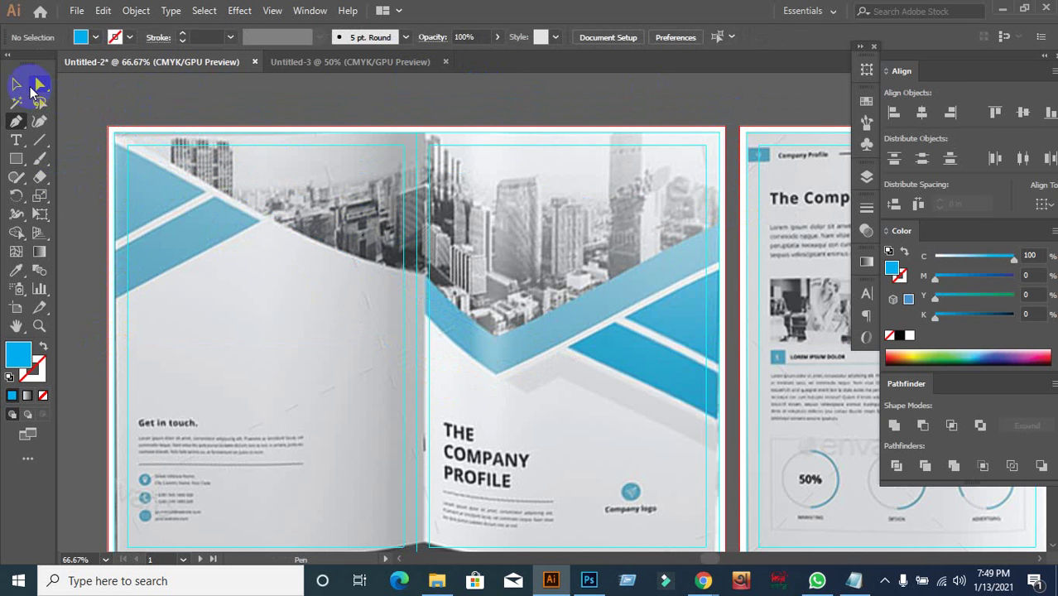
{"action": "left_click", "coordinate": [17, 86]}
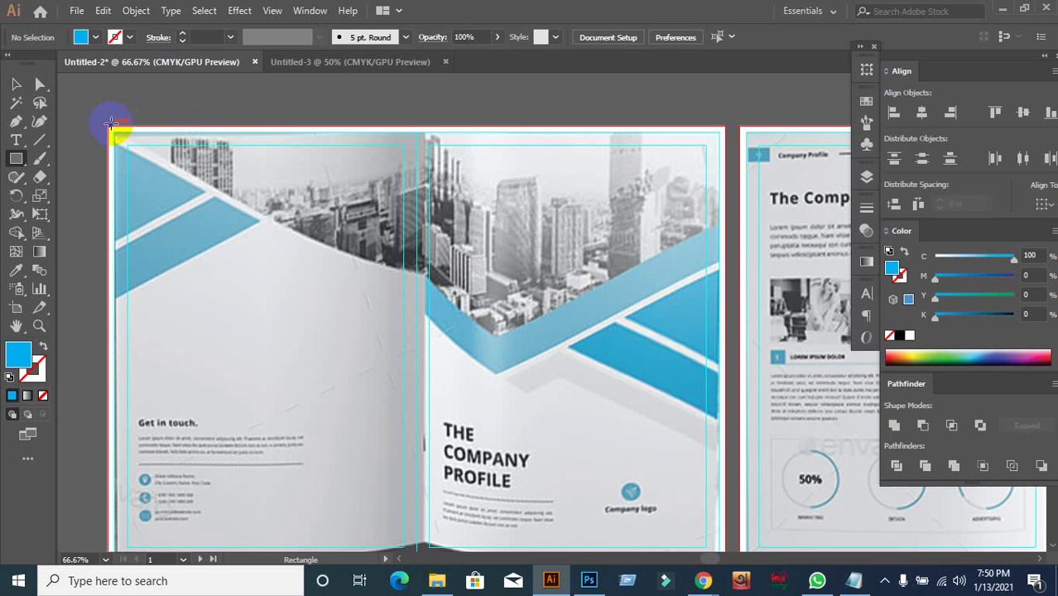
Draw a rectangle from the cover spread's top-left bleed corner across to the right bleed edge, down to the photo's lowest tip, and fill it red.
{"action": "left_click_drag", "start_coordinate": [110, 124], "coordinate": [726, 337]}
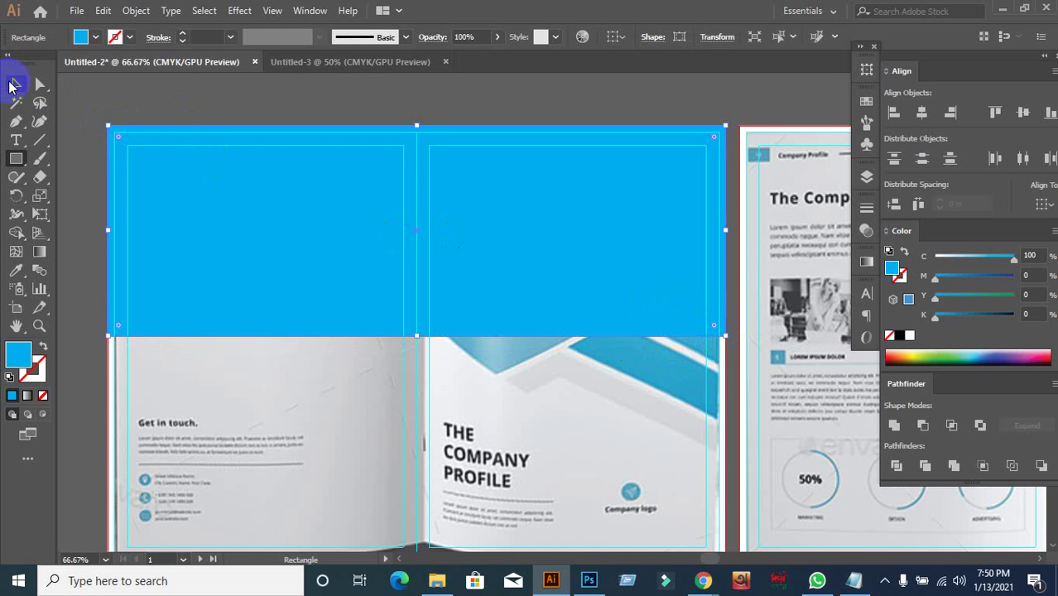
{"action": "left_click", "coordinate": [12, 86]}
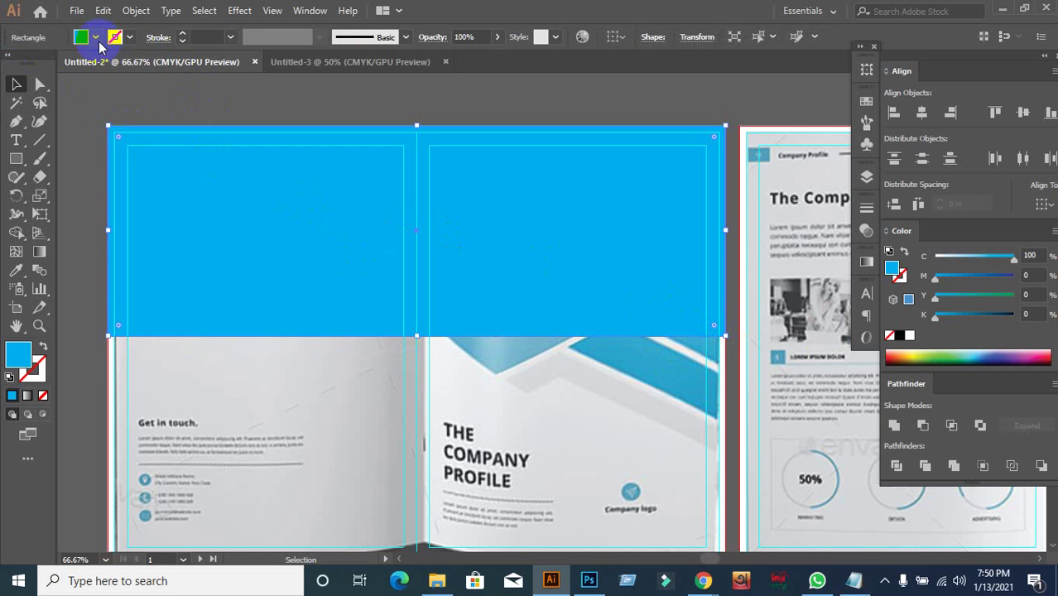
{"action": "left_click", "coordinate": [96, 37]}
{"action": "left_click", "coordinate": [54, 63]}
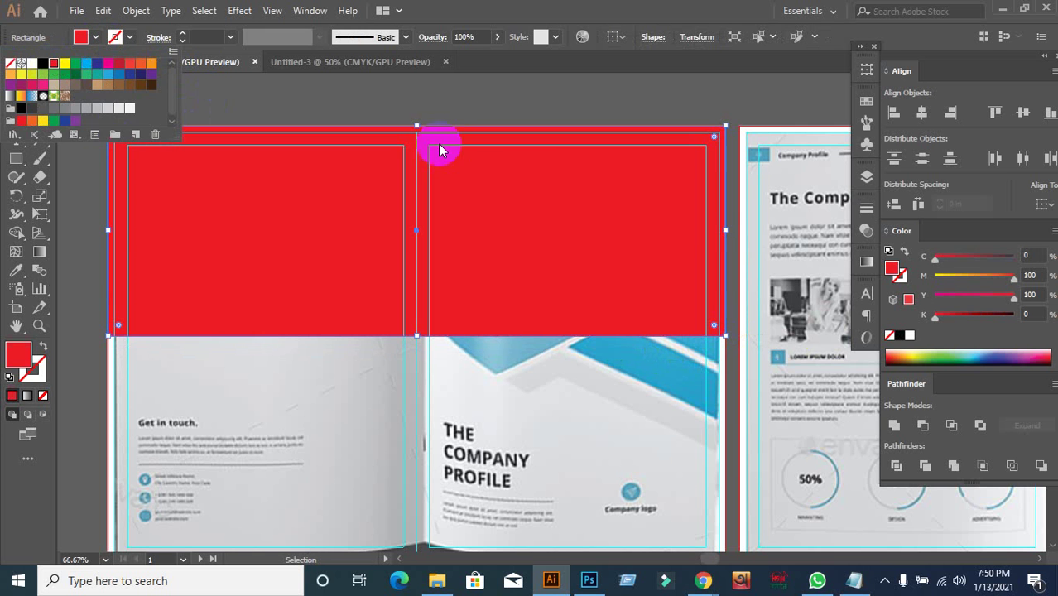
{"action": "left_click", "coordinate": [551, 92]}
Set the red rectangle's opacity to 79% and deselect it.
{"action": "left_click", "coordinate": [867, 231]}
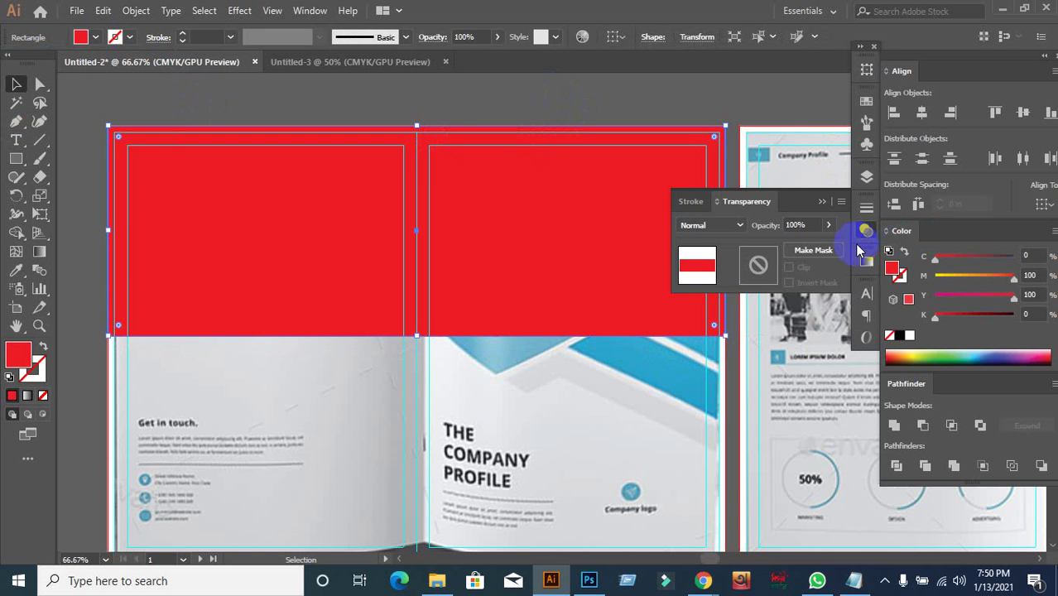
{"action": "type", "text": "83"}
{"action": "key", "text": "Return"}
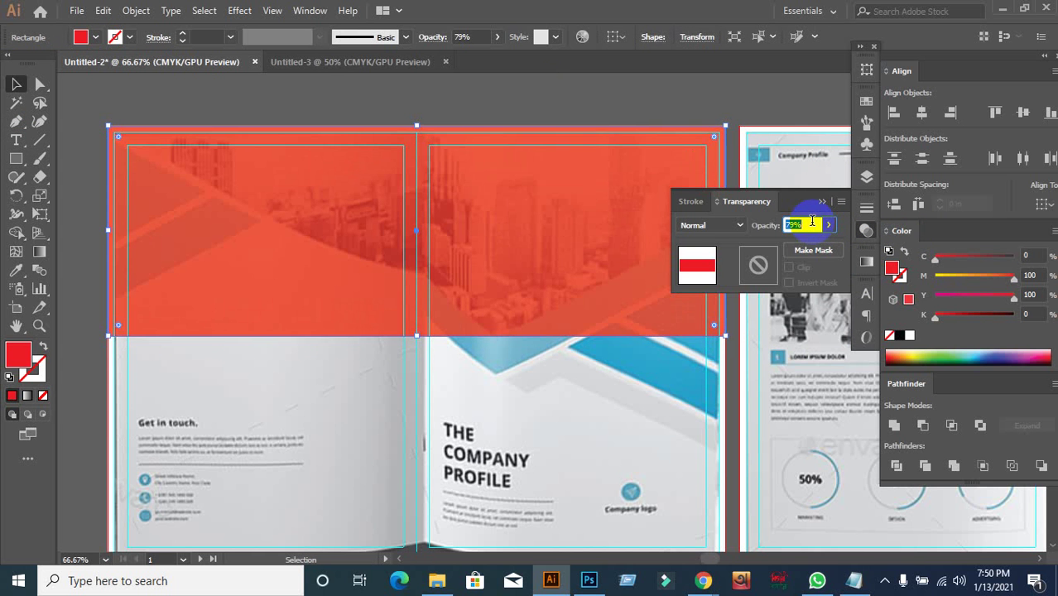
{"action": "left_click", "coordinate": [571, 106]}
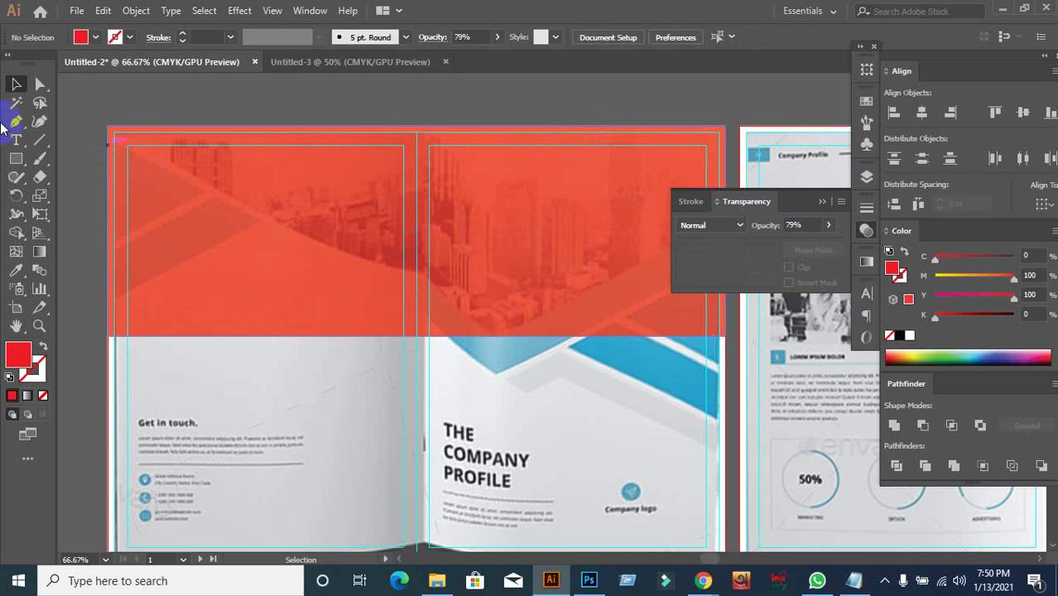
Add an anchor point on the rectangle's bottom edge at the photo's V tip, and delete the rectangle's lower-left corner anchor.
{"action": "left_click_drag", "start_coordinate": [10, 123], "coordinate": [99, 135]}
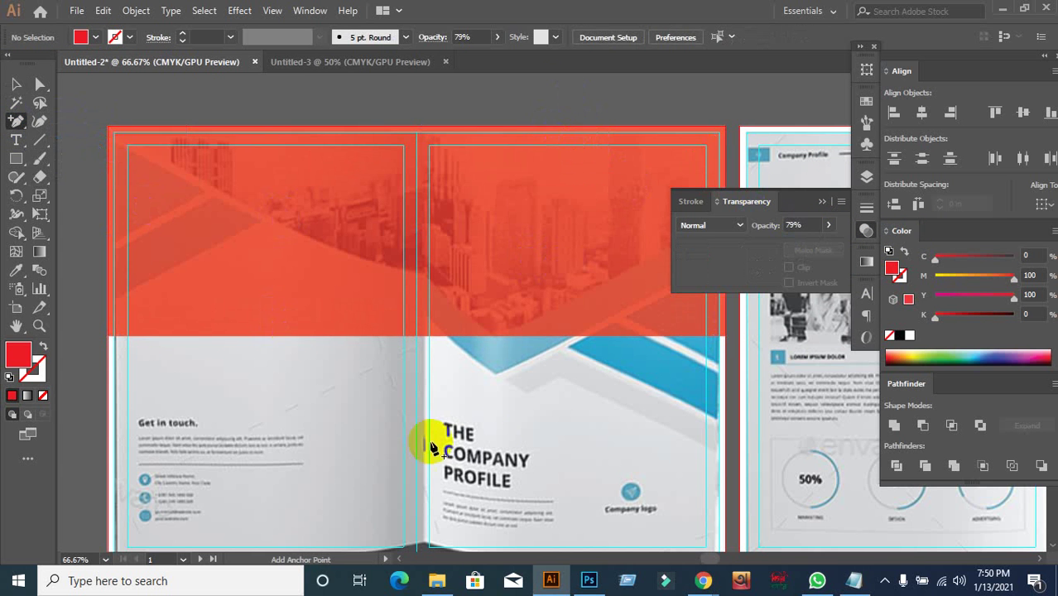
{"action": "left_click", "coordinate": [493, 338]}
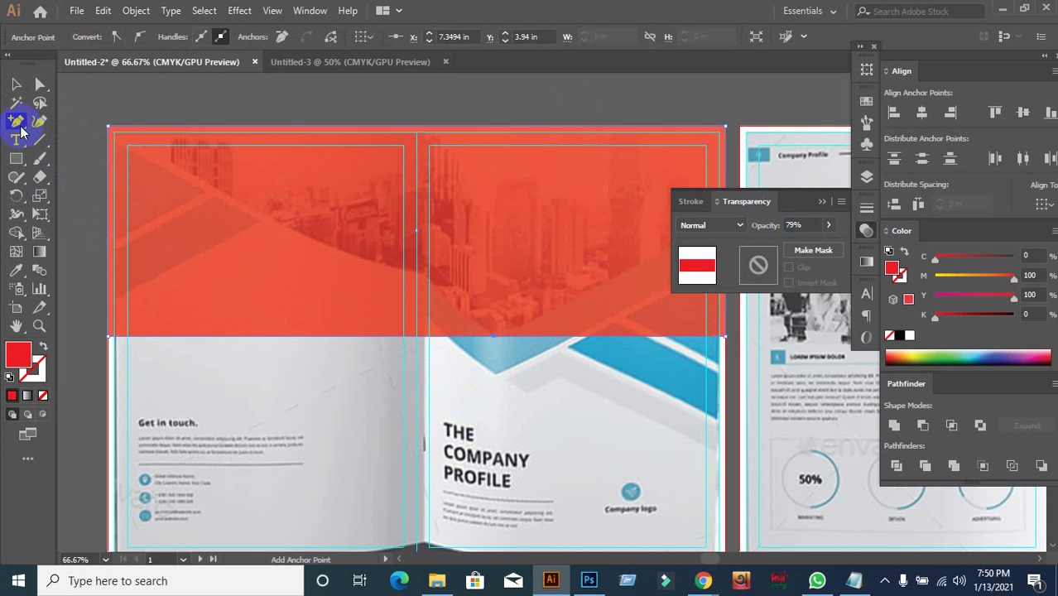
{"action": "left_click_drag", "start_coordinate": [16, 121], "coordinate": [84, 160]}
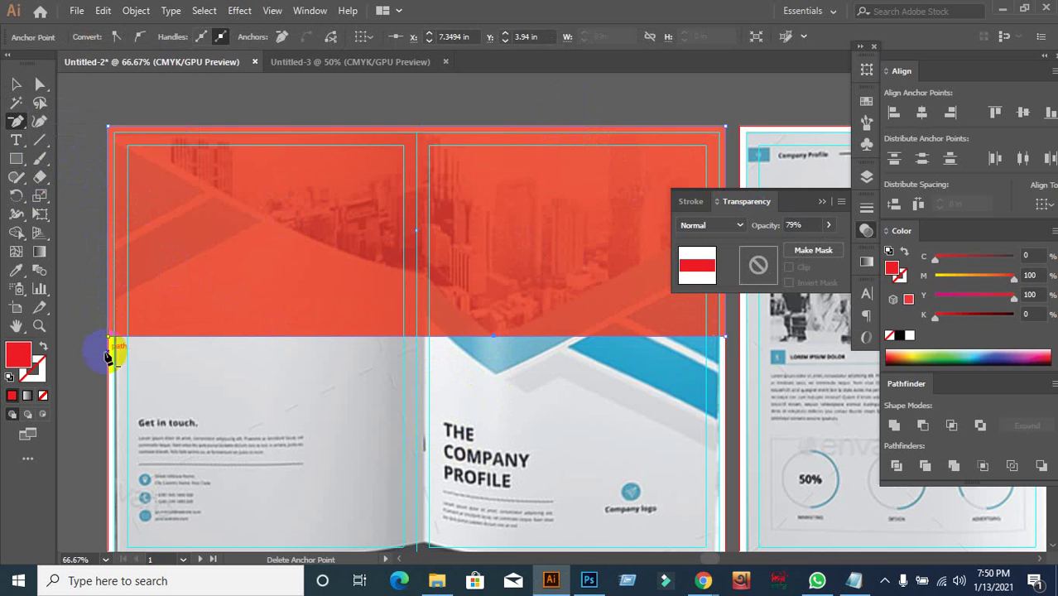
{"action": "left_click", "coordinate": [111, 339]}
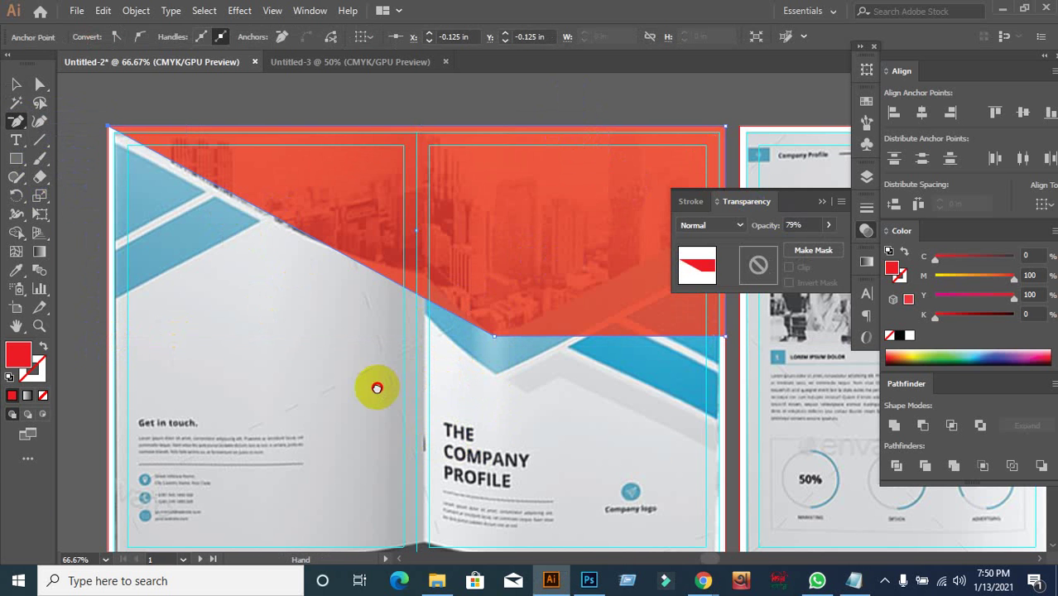
Try to add an anchor point on the red shape's right edge near the end of the photo's slanted lower boundary.
{"action": "left_click_drag", "start_coordinate": [379, 394], "coordinate": [209, 413]}
{"action": "left_click", "coordinate": [141, 276]}
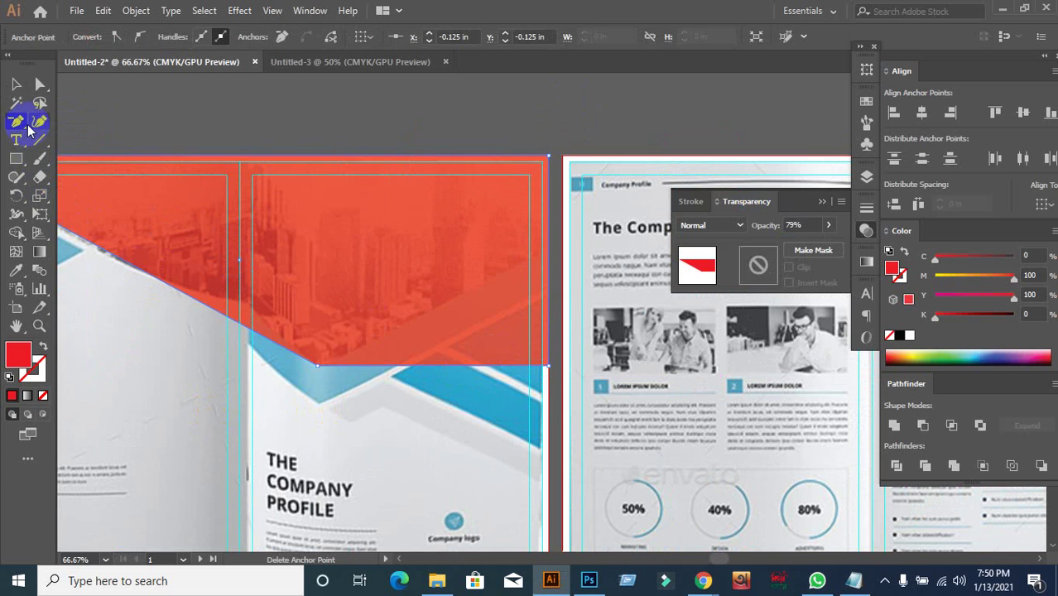
{"action": "left_click_drag", "start_coordinate": [17, 119], "coordinate": [65, 141]}
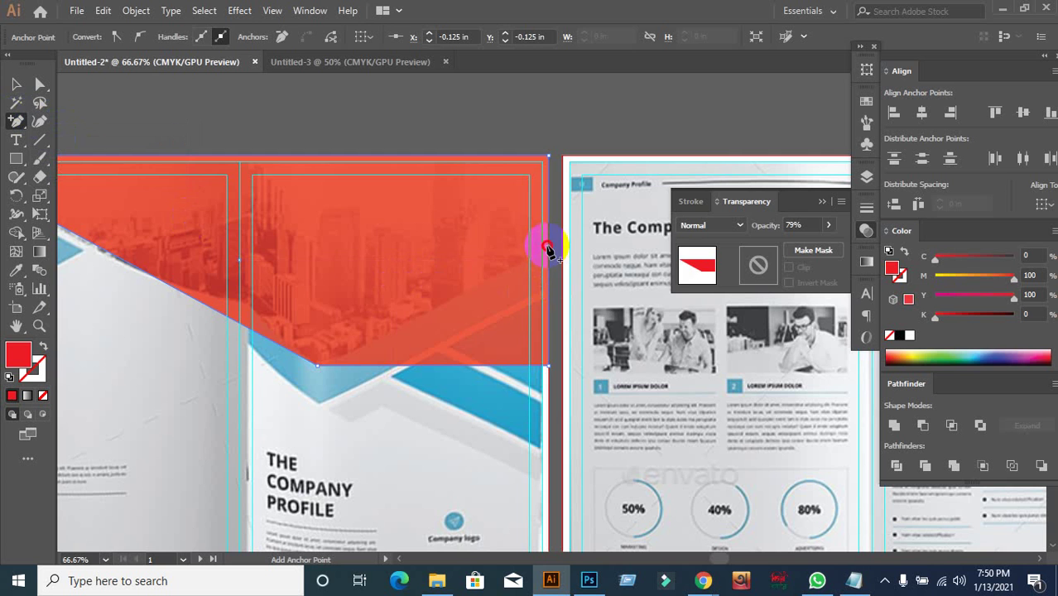
{"action": "left_click", "coordinate": [548, 250]}
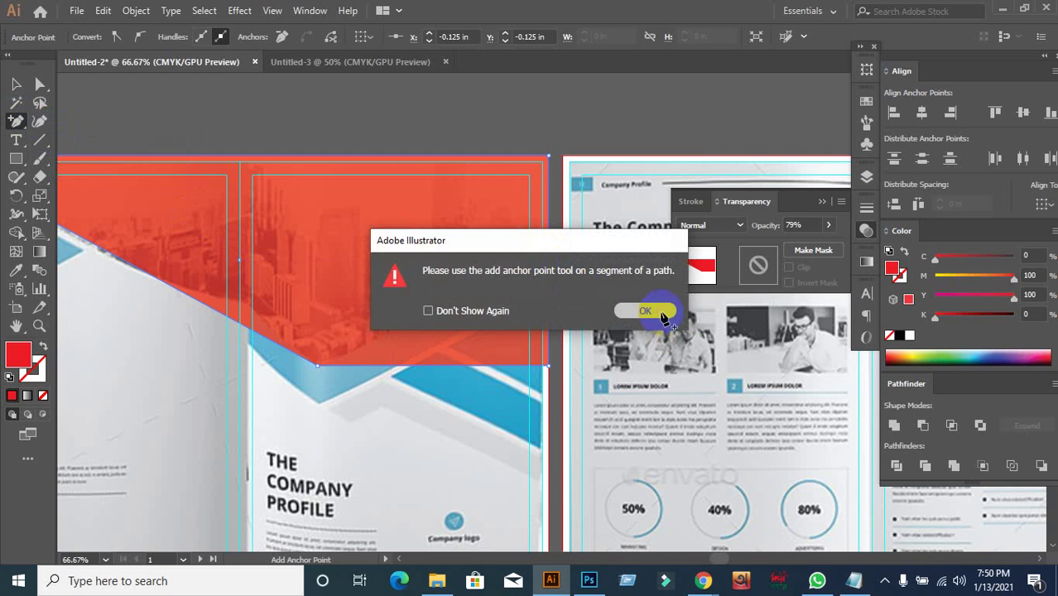
{"action": "left_click", "coordinate": [646, 311]}
{"action": "scroll", "coordinate": [555, 271], "scroll_direction": "up", "scroll_amount": 3}
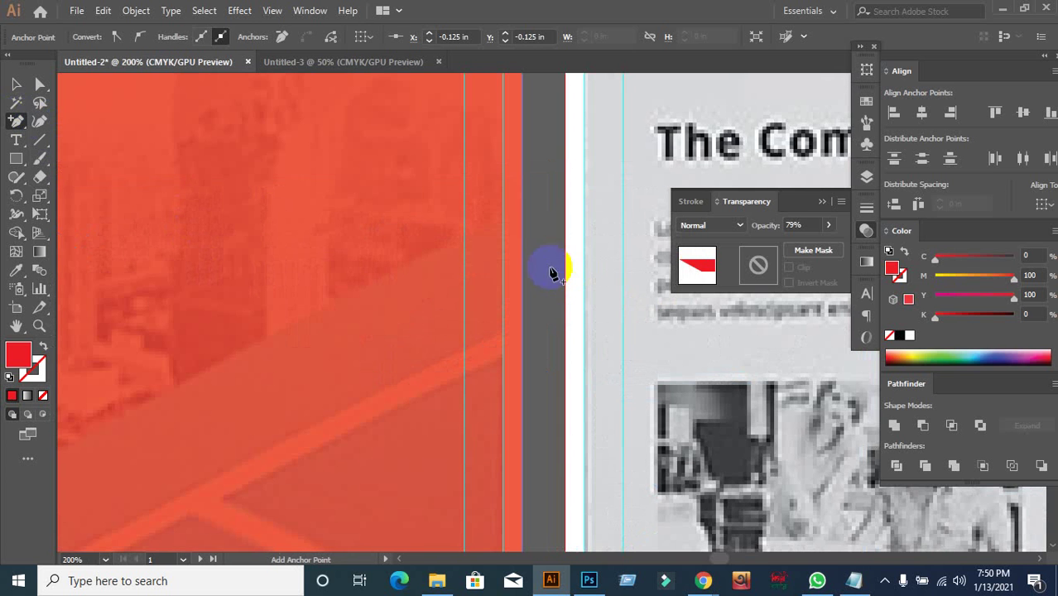
{"action": "left_click", "coordinate": [522, 207]}
{"action": "left_click", "coordinate": [645, 311]}
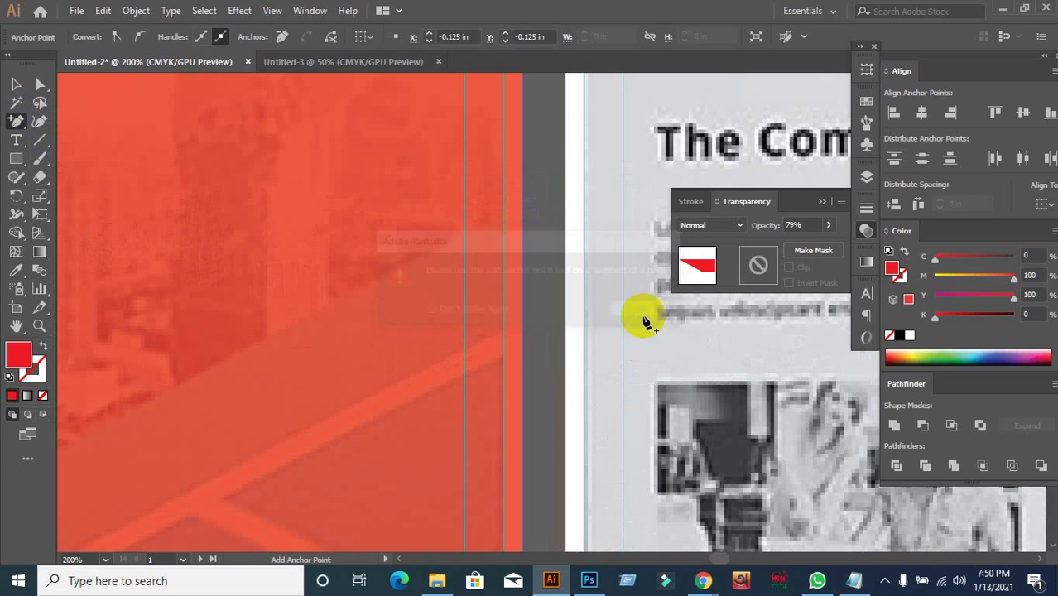
Select the red shape and add an anchor point on its right edge where the photo's slanted lower boundary ends.
{"action": "left_click", "coordinate": [16, 84]}
{"action": "left_click", "coordinate": [453, 300]}
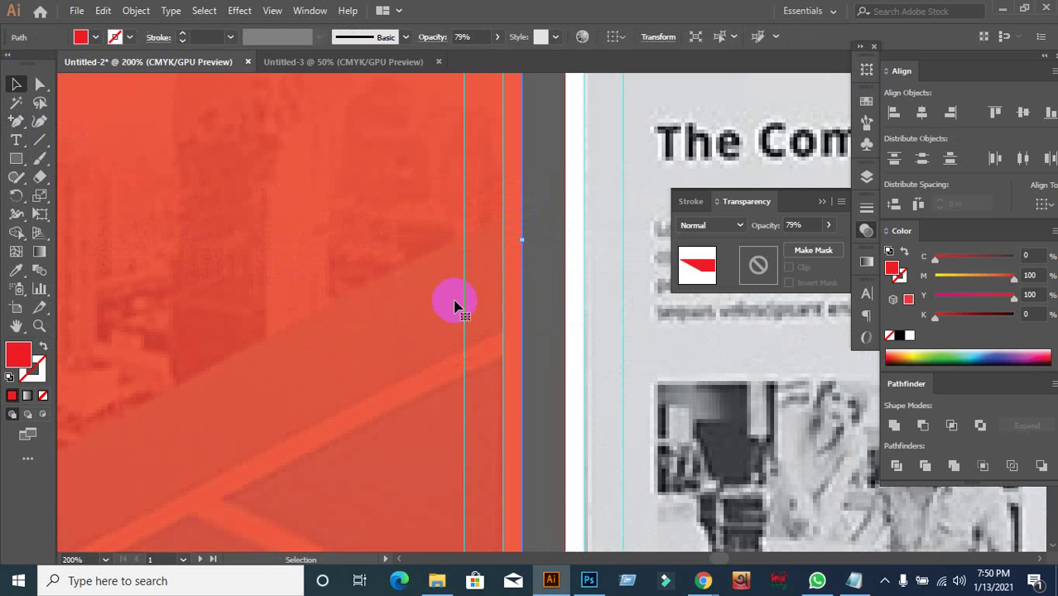
{"action": "left_click", "coordinate": [360, 285]}
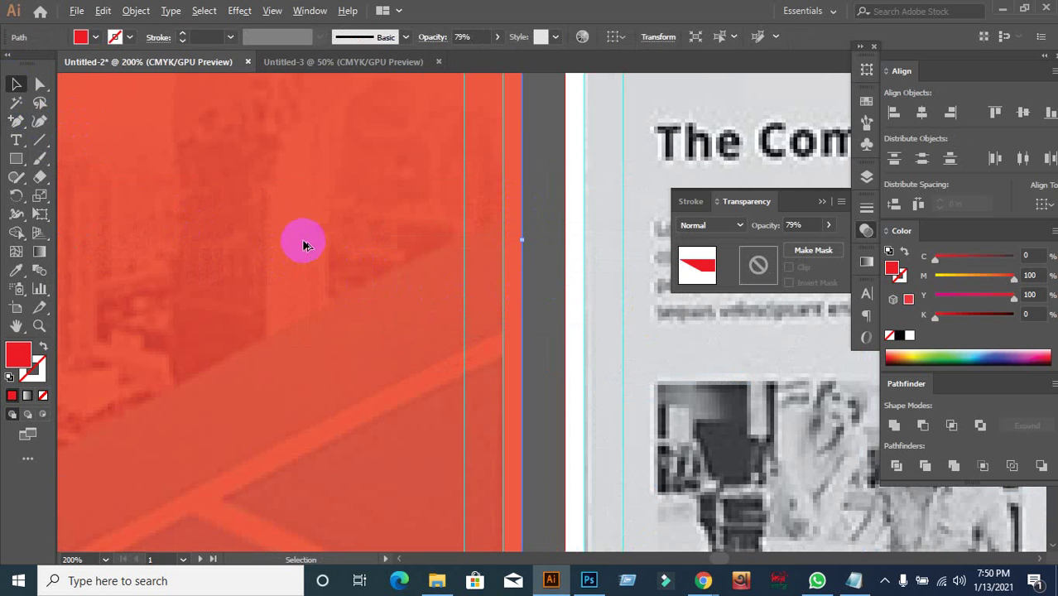
{"action": "scroll", "coordinate": [302, 241], "scroll_direction": "down", "scroll_amount": 1}
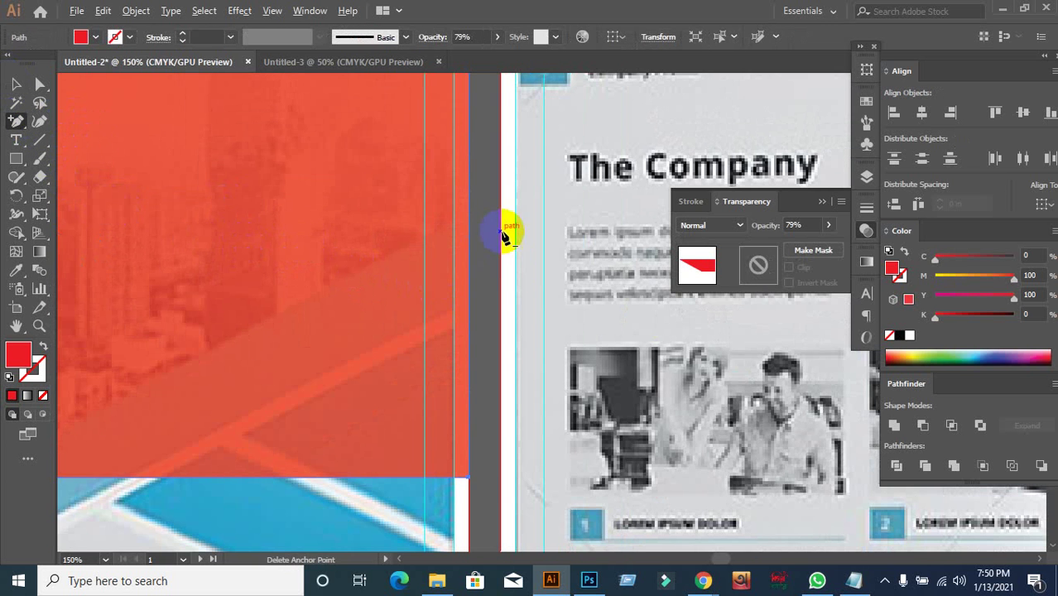
{"action": "scroll", "coordinate": [502, 229], "scroll_direction": "up", "scroll_amount": 2}
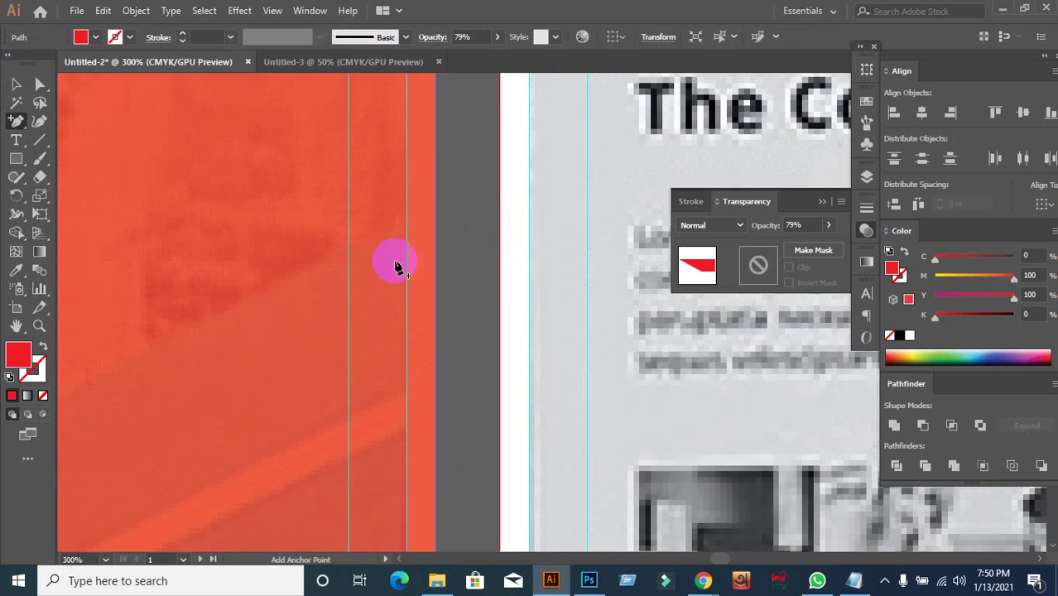
{"action": "left_click", "coordinate": [436, 199]}
{"action": "scroll", "coordinate": [481, 273], "scroll_direction": "down", "scroll_amount": 4}
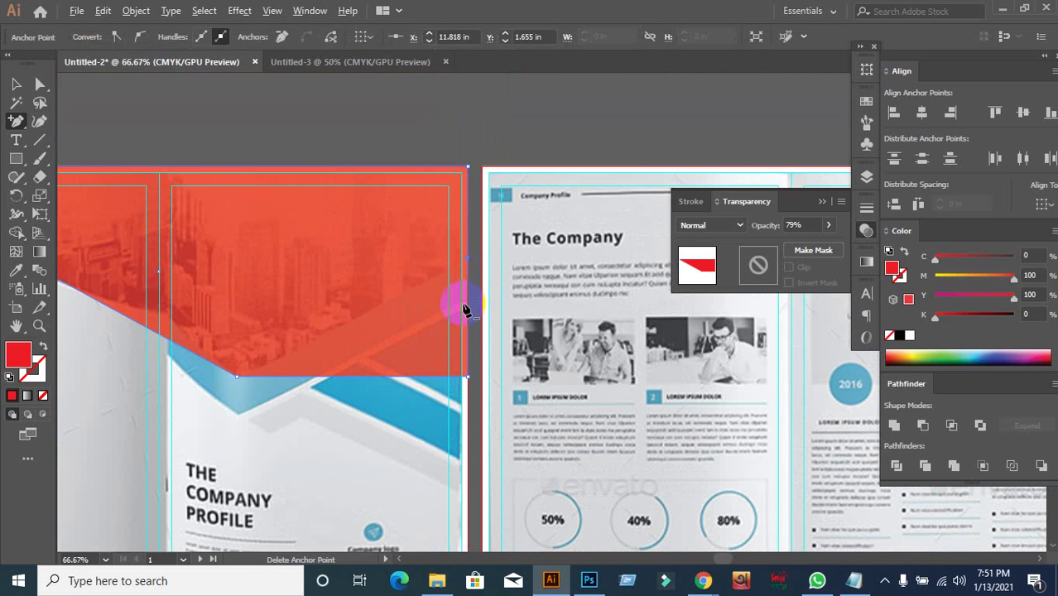
Delete the red shape's lower-right corner anchor so its lower edge forms a V along the photo.
{"action": "left_click", "coordinate": [16, 121]}
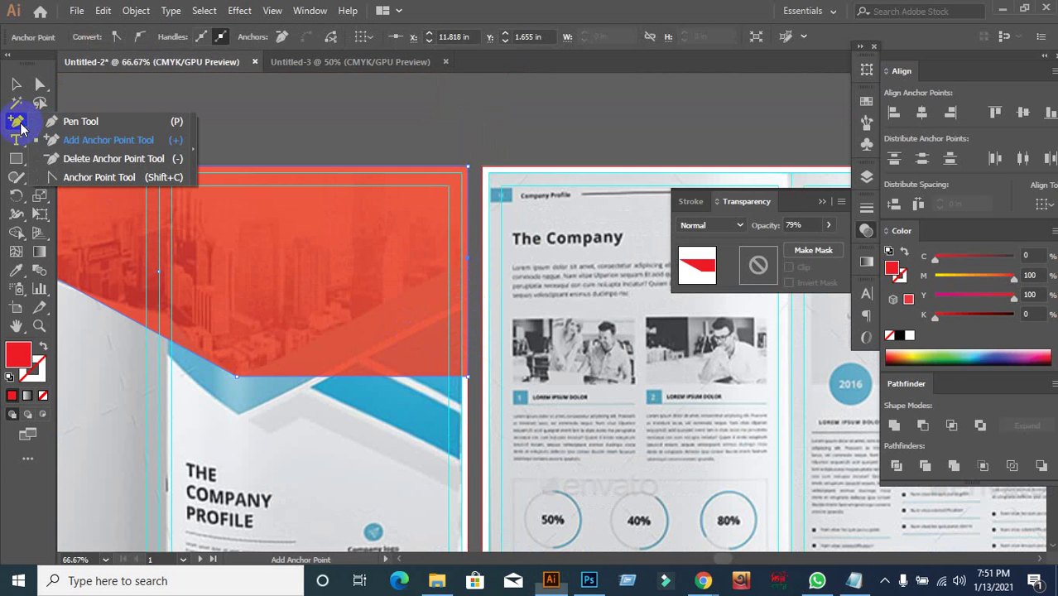
{"action": "left_click", "coordinate": [73, 159]}
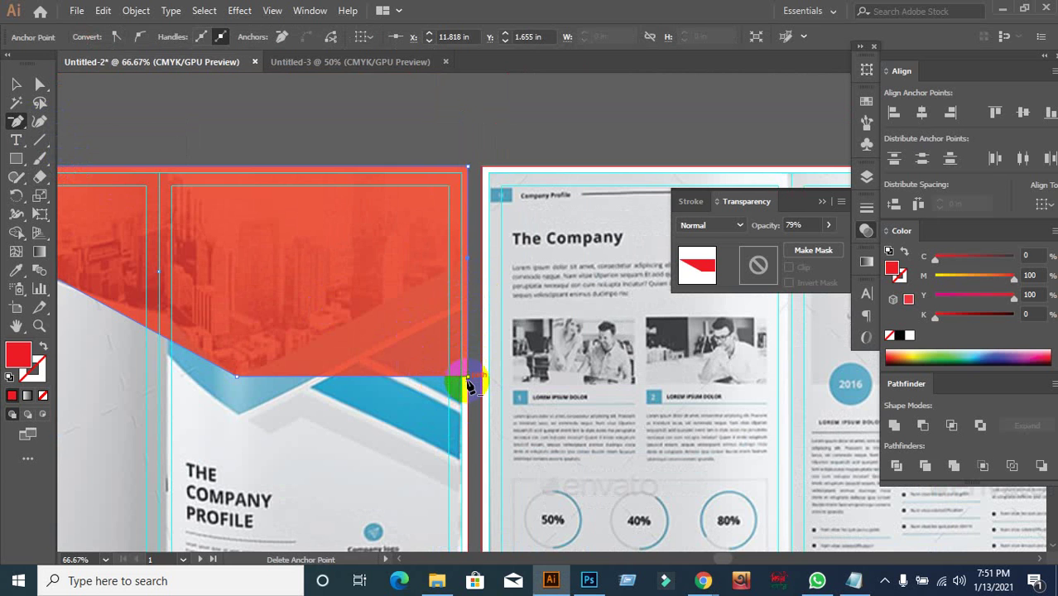
{"action": "left_click", "coordinate": [40, 84]}
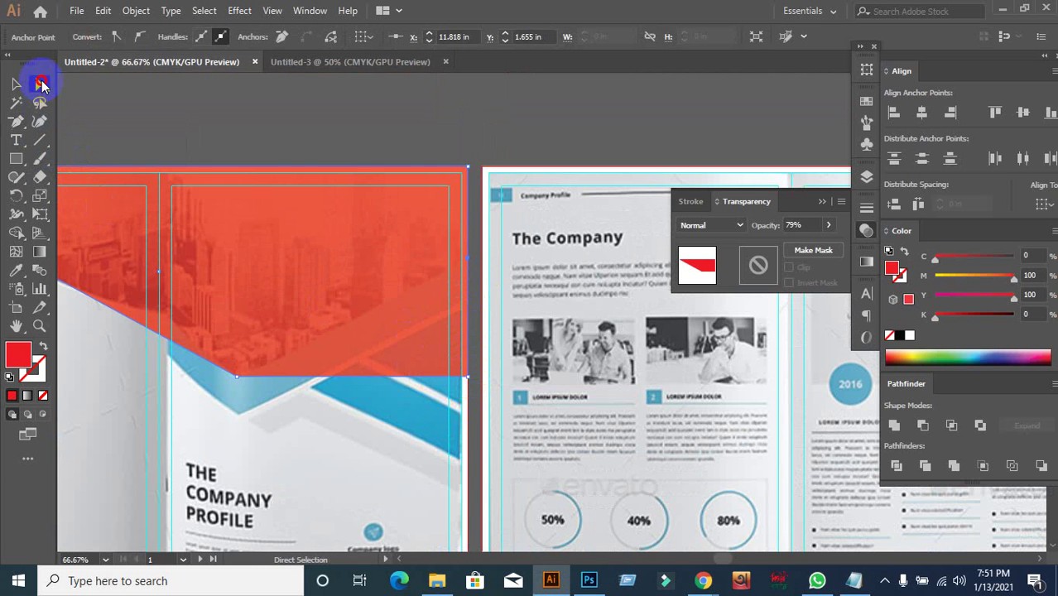
{"action": "left_click", "coordinate": [471, 382]}
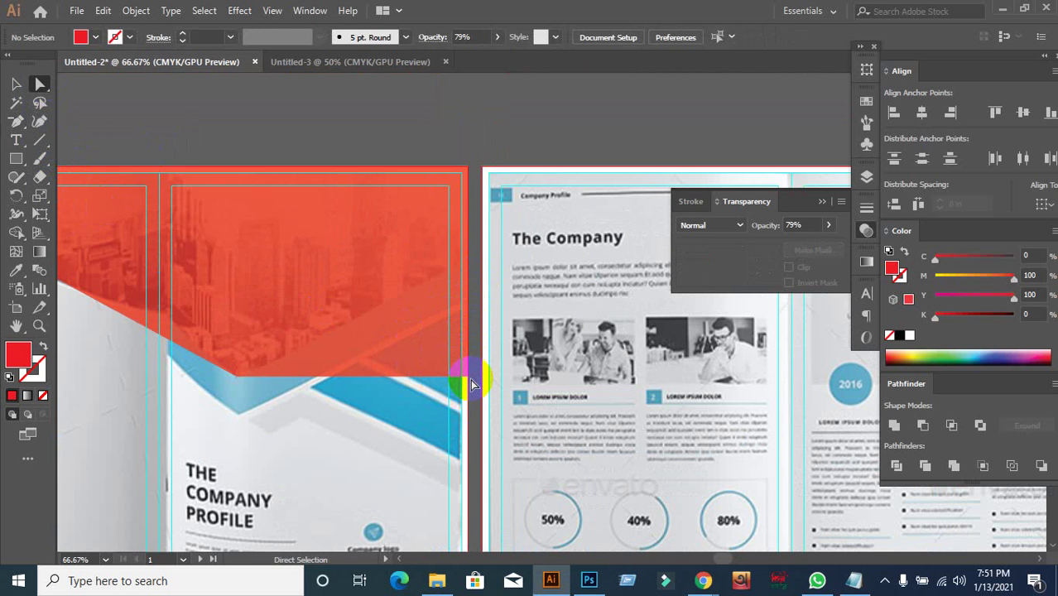
{"action": "left_click", "coordinate": [469, 379]}
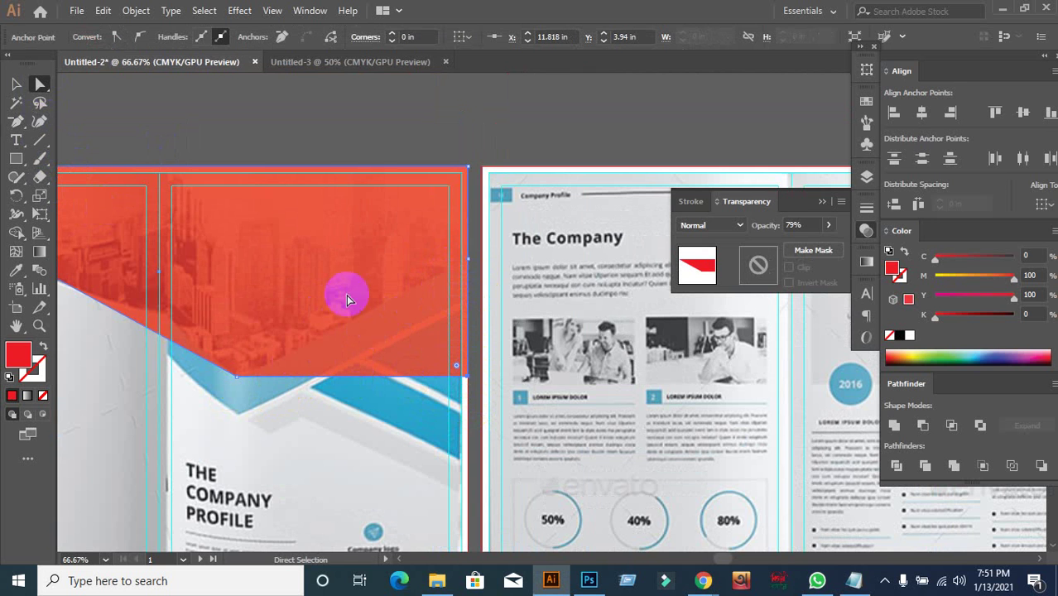
{"action": "left_click_drag", "start_coordinate": [21, 123], "coordinate": [72, 158]}
{"action": "scroll", "coordinate": [473, 415], "scroll_direction": "up", "scroll_amount": 2}
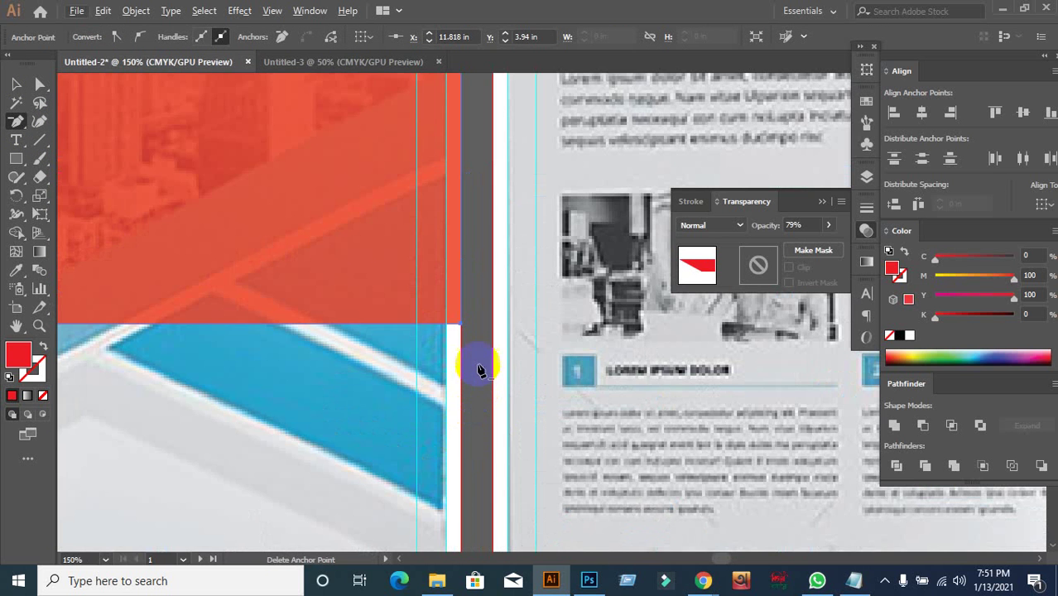
{"action": "left_click", "coordinate": [466, 325]}
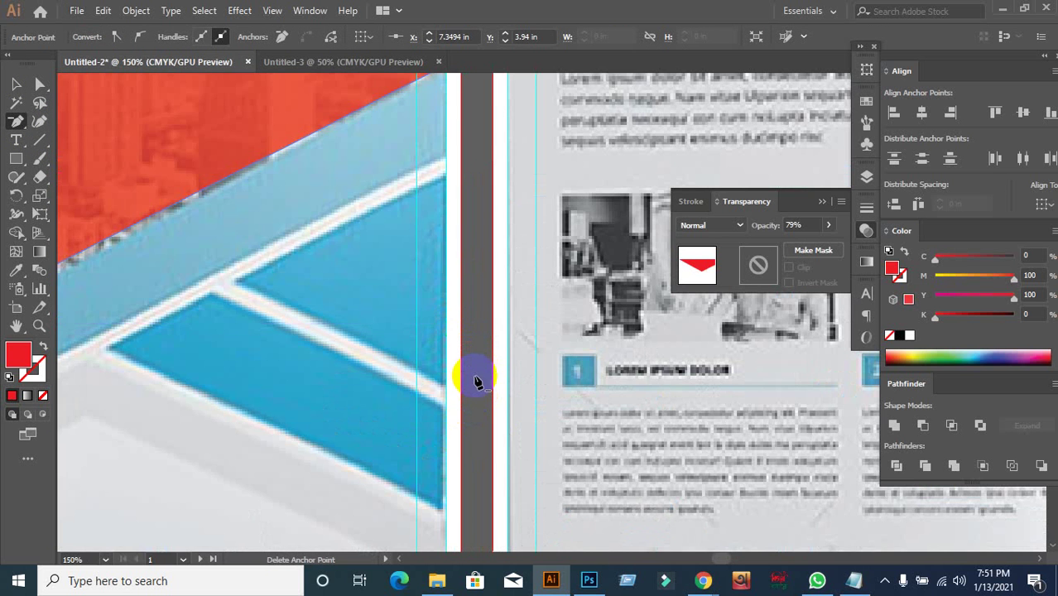
Try moving the red V-shape upward on the cover spread, and undo each move.
{"action": "scroll", "coordinate": [476, 381], "scroll_direction": "down", "scroll_amount": 3}
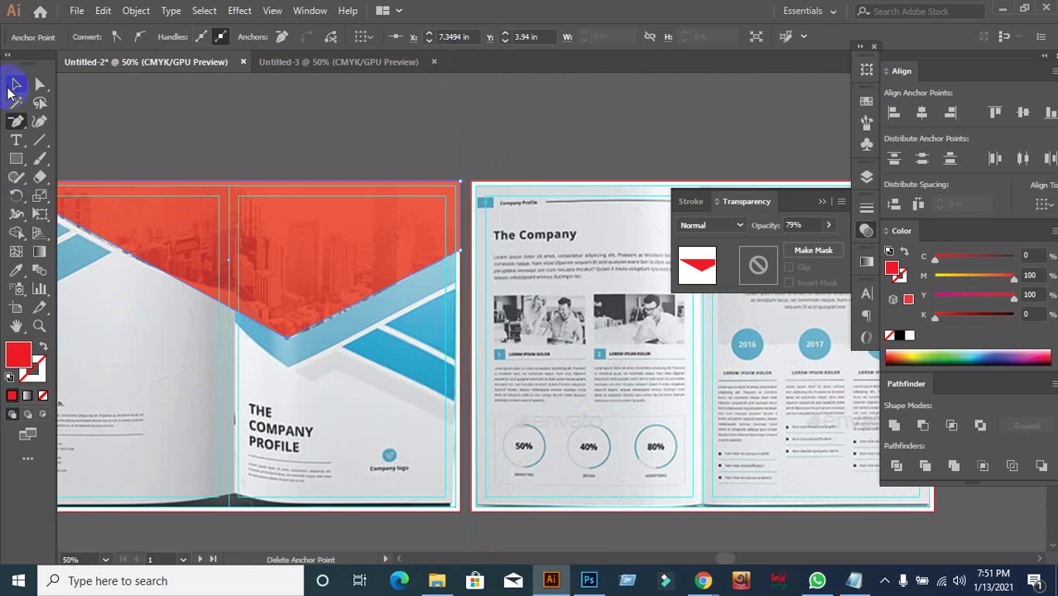
{"action": "left_click", "coordinate": [14, 84]}
{"action": "left_click", "coordinate": [359, 229]}
{"action": "left_click_drag", "start_coordinate": [272, 366], "coordinate": [398, 378]}
{"action": "left_click_drag", "start_coordinate": [424, 295], "coordinate": [421, 181]}
{"action": "key", "text": "ctrl+z"}
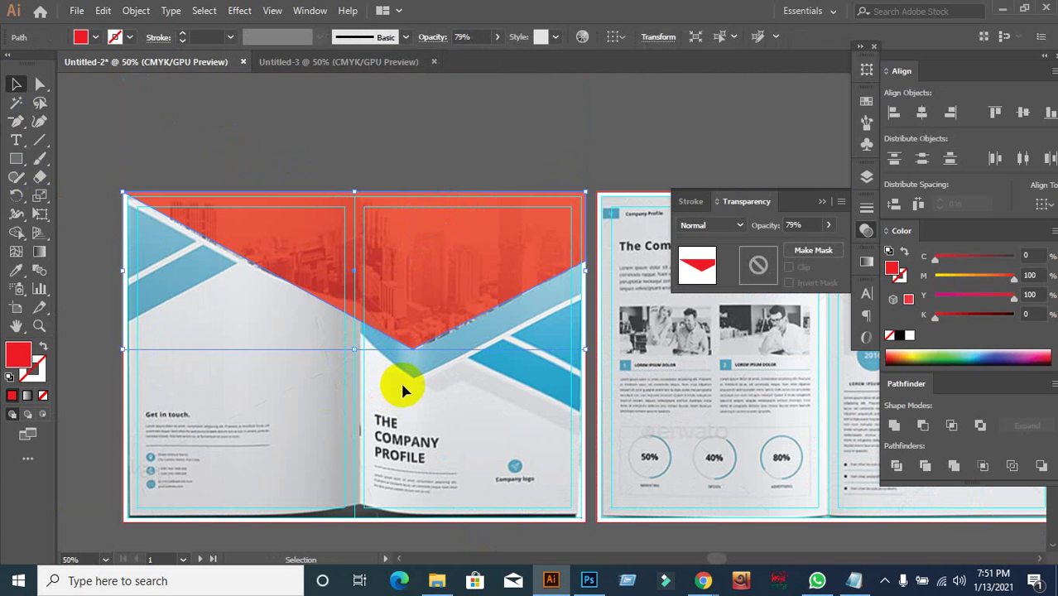
{"action": "left_click_drag", "start_coordinate": [413, 296], "coordinate": [406, 234]}
{"action": "key", "text": "ctrl+z"}
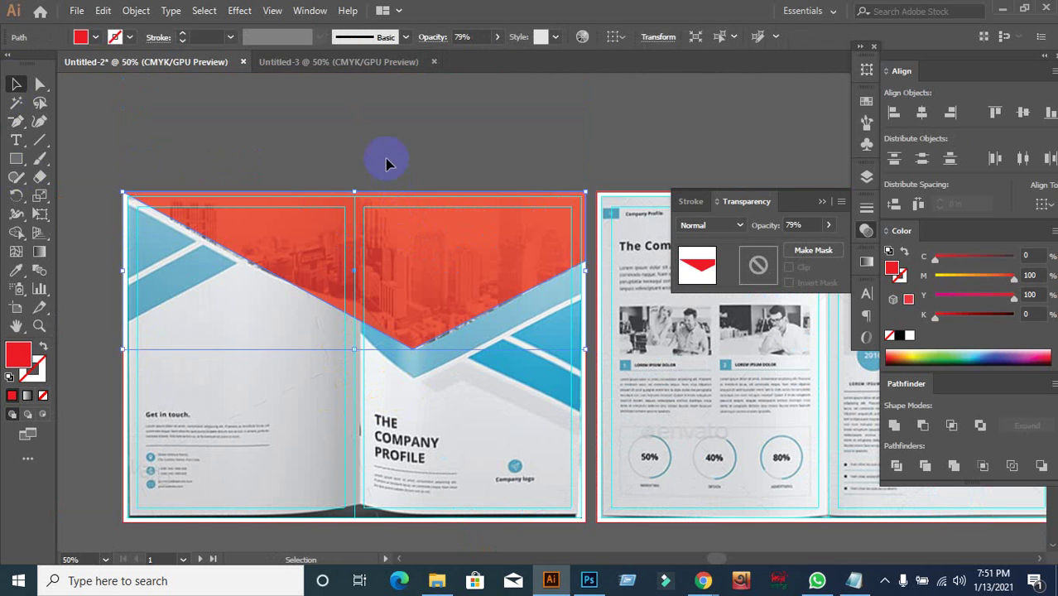
Try lifting the red V-shape off the cover photo to expose the light-blue band, and undo the move.
{"action": "left_click", "coordinate": [368, 122]}
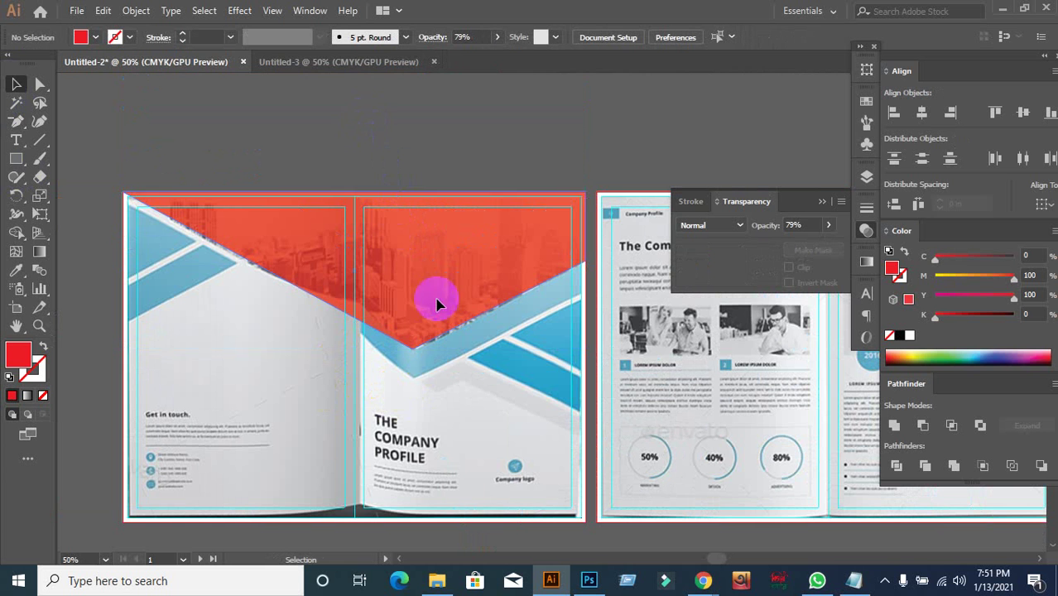
{"action": "scroll", "coordinate": [433, 390], "scroll_direction": "up", "scroll_amount": 1}
{"action": "scroll", "coordinate": [433, 391], "scroll_direction": "right", "scroll_amount": 1}
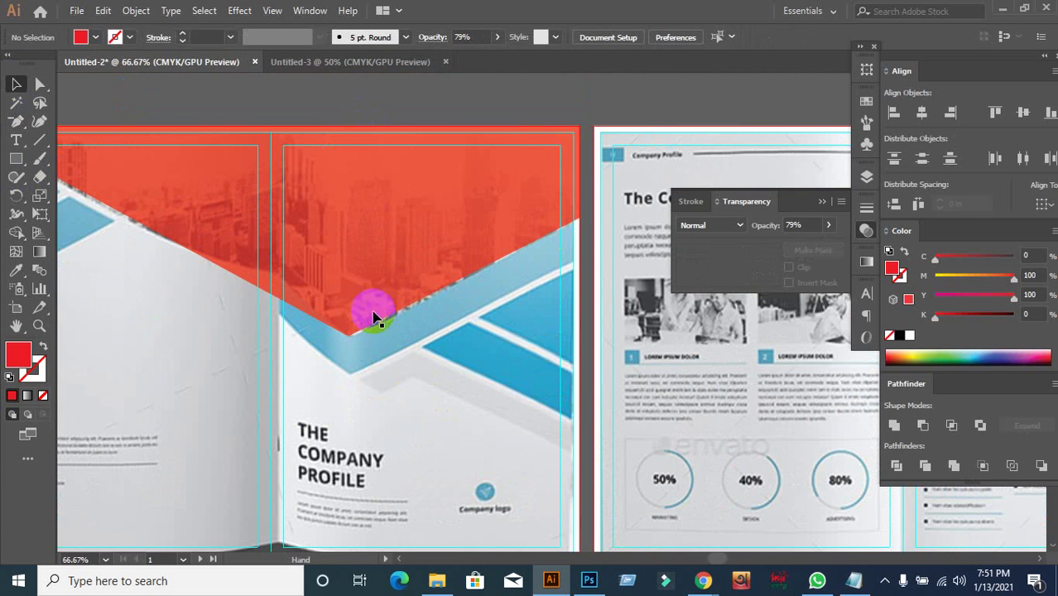
{"action": "left_click_drag", "start_coordinate": [371, 303], "coordinate": [350, 203]}
{"action": "left_click_drag", "start_coordinate": [390, 313], "coordinate": [390, 335]}
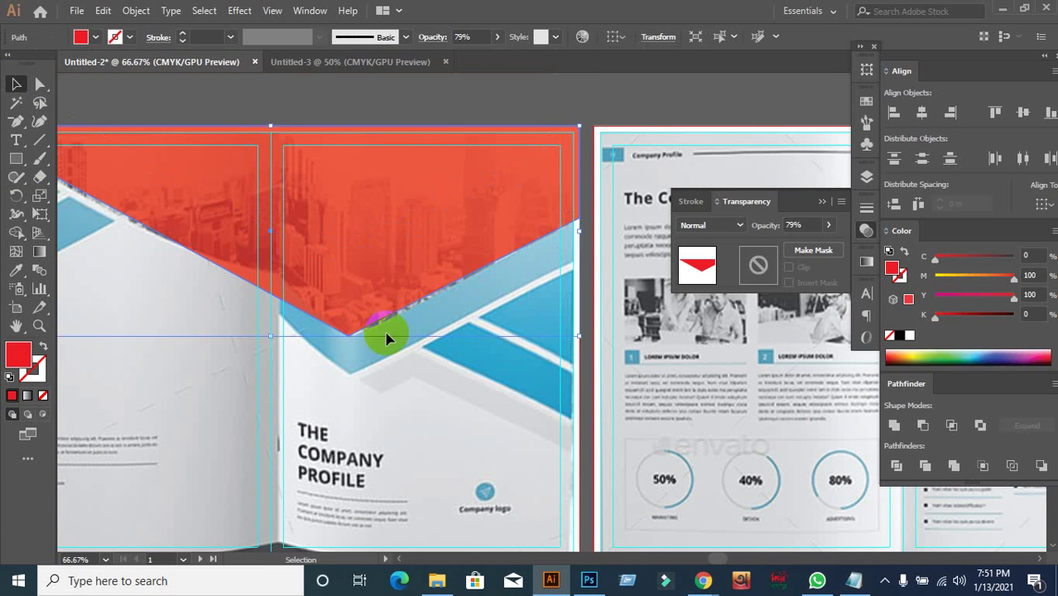
{"action": "left_click", "coordinate": [409, 201]}
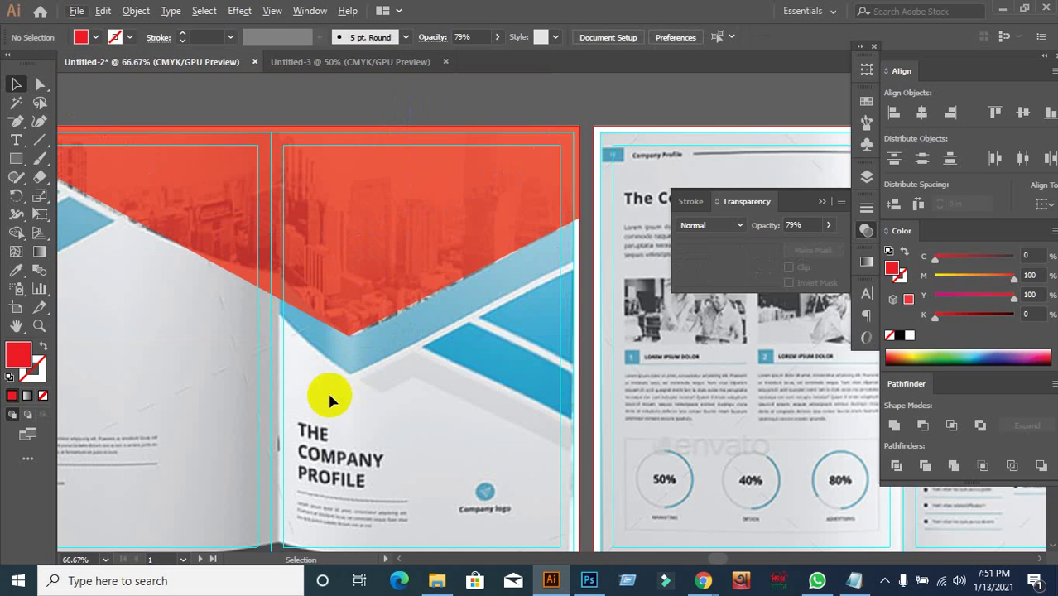
{"action": "left_click_drag", "start_coordinate": [328, 390], "coordinate": [345, 396]}
{"action": "left_click_drag", "start_coordinate": [408, 300], "coordinate": [400, 176]}
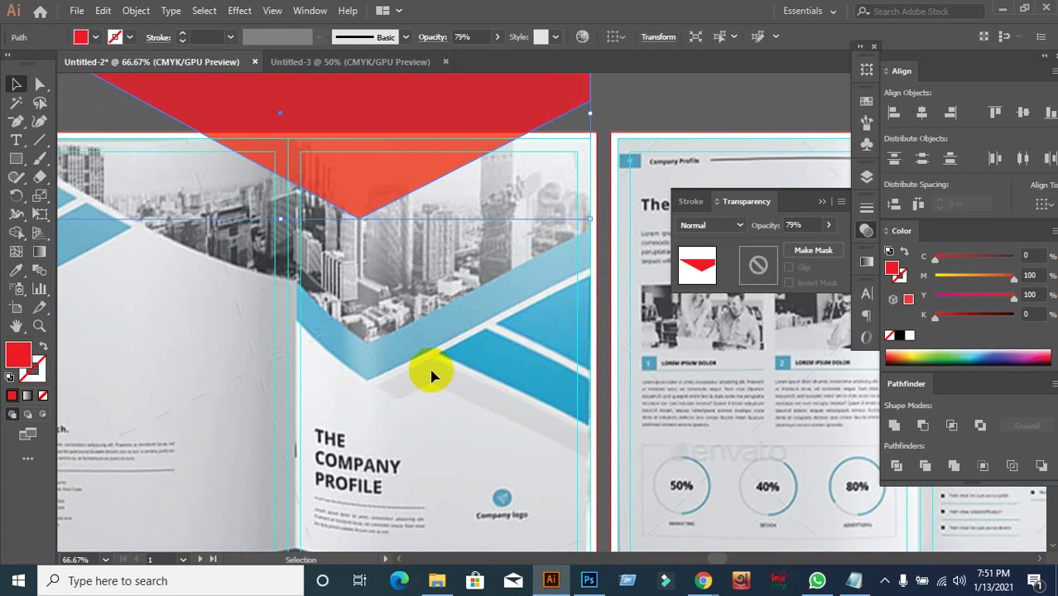
{"action": "key", "text": "ctrl+z"}
{"action": "left_click", "coordinate": [402, 405]}
{"action": "scroll", "coordinate": [403, 410], "scroll_direction": "down", "scroll_amount": 1}
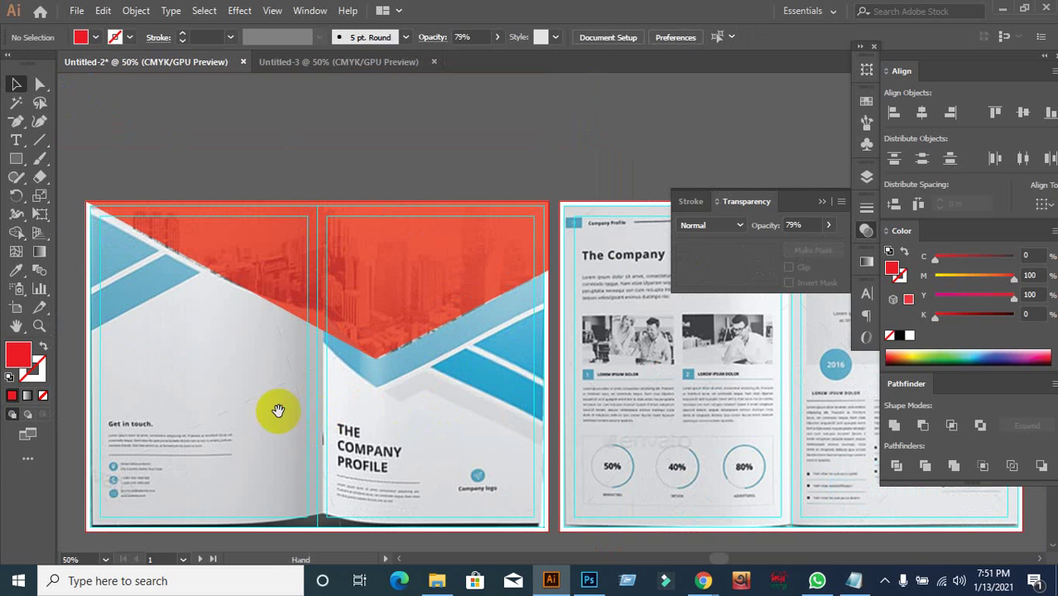
{"action": "left_click", "coordinate": [379, 300]}
{"action": "left_click", "coordinate": [429, 134]}
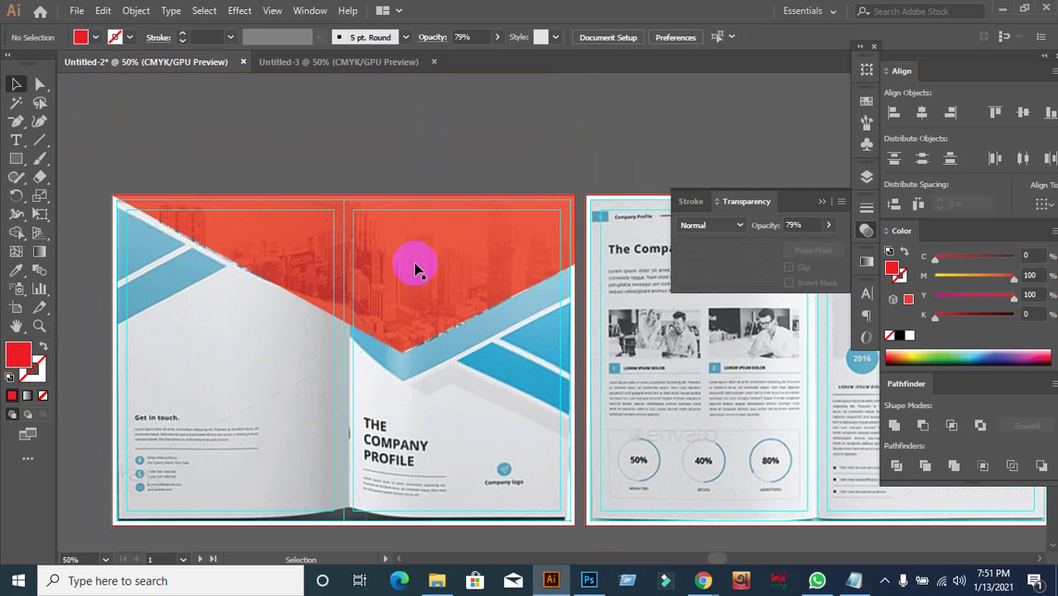
Offset the red V-shape's path outward by 0.75 in with miter joins.
{"action": "left_click", "coordinate": [418, 267]}
{"action": "left_click", "coordinate": [136, 11]}
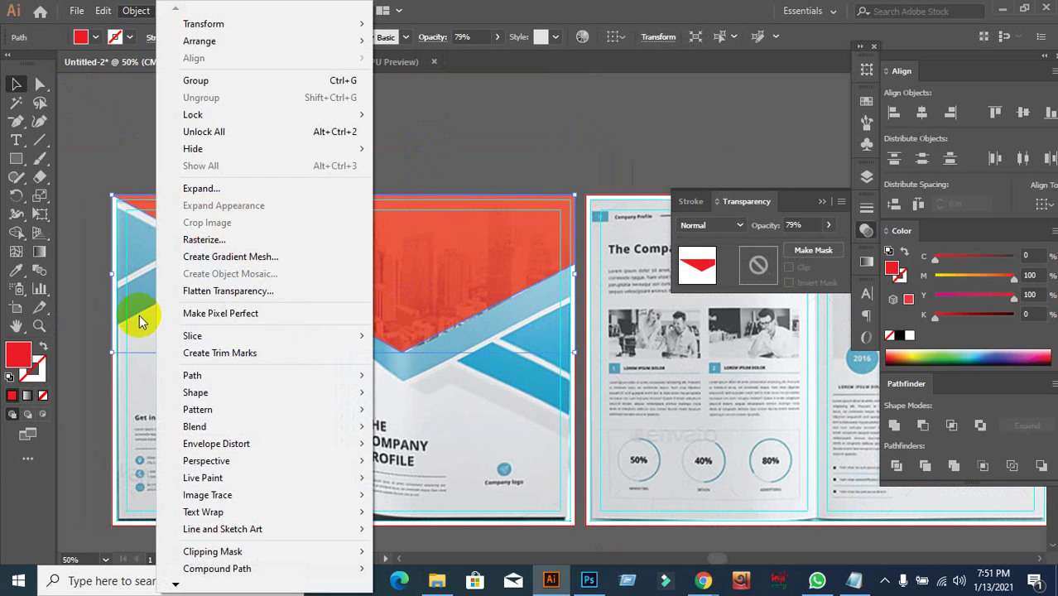
{"action": "mouse_move", "coordinate": [196, 383]}
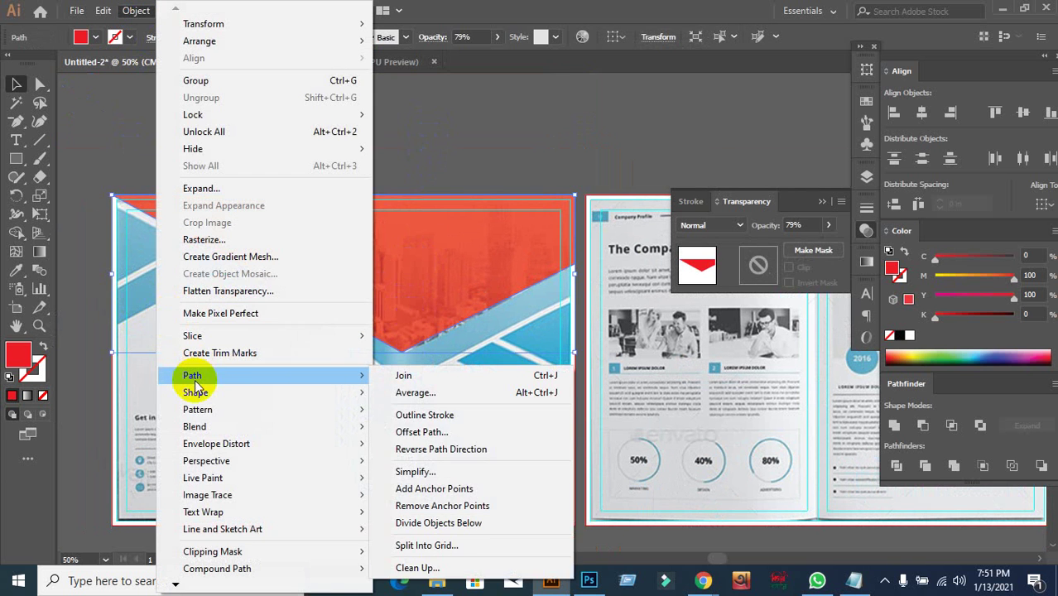
{"action": "left_click", "coordinate": [412, 431]}
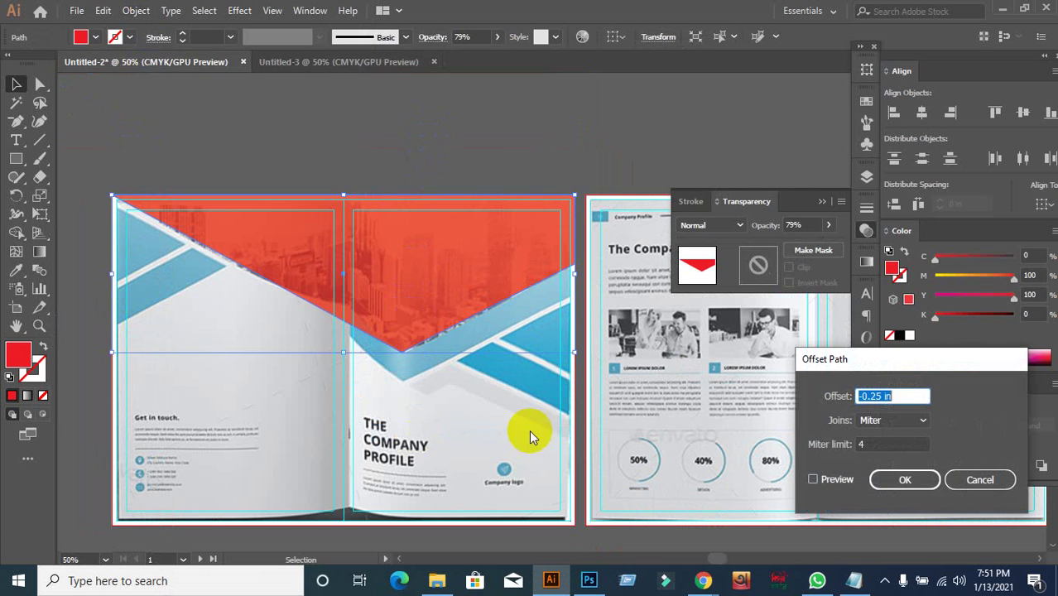
{"action": "left_click", "coordinate": [814, 480]}
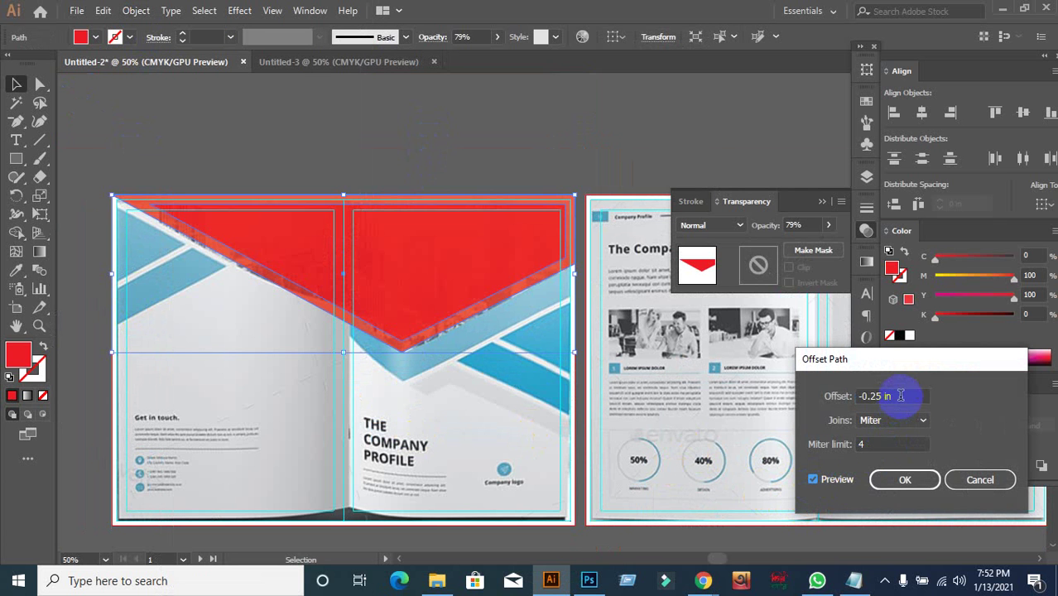
{"action": "left_click", "coordinate": [901, 396]}
{"action": "key", "text": "Up"}
{"action": "key", "text": "Up"}
{"action": "key", "text": "Up"}
{"action": "key", "text": "Up"}
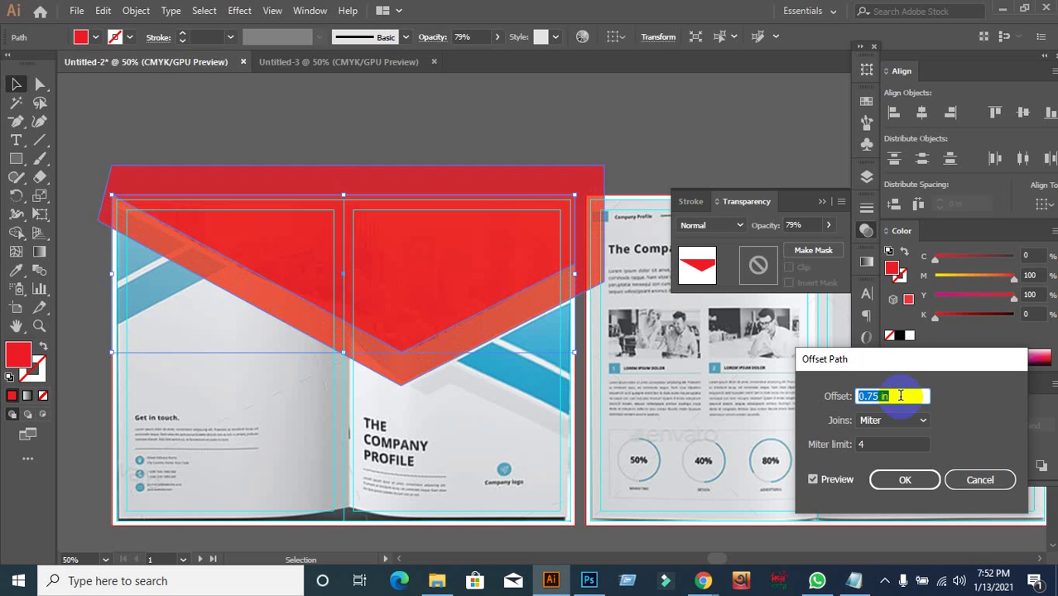
{"action": "left_click", "coordinate": [911, 480]}
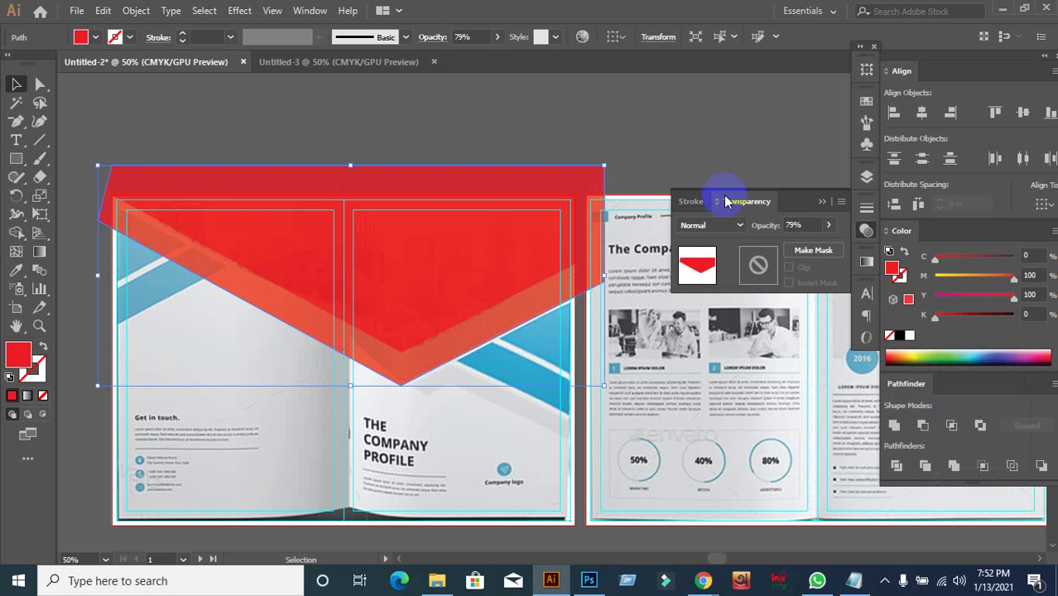
Fill the larger offset shape with dark blue (C 100, M 100, Y 0, K 0) and deselect it.
{"action": "left_click", "coordinate": [95, 38]}
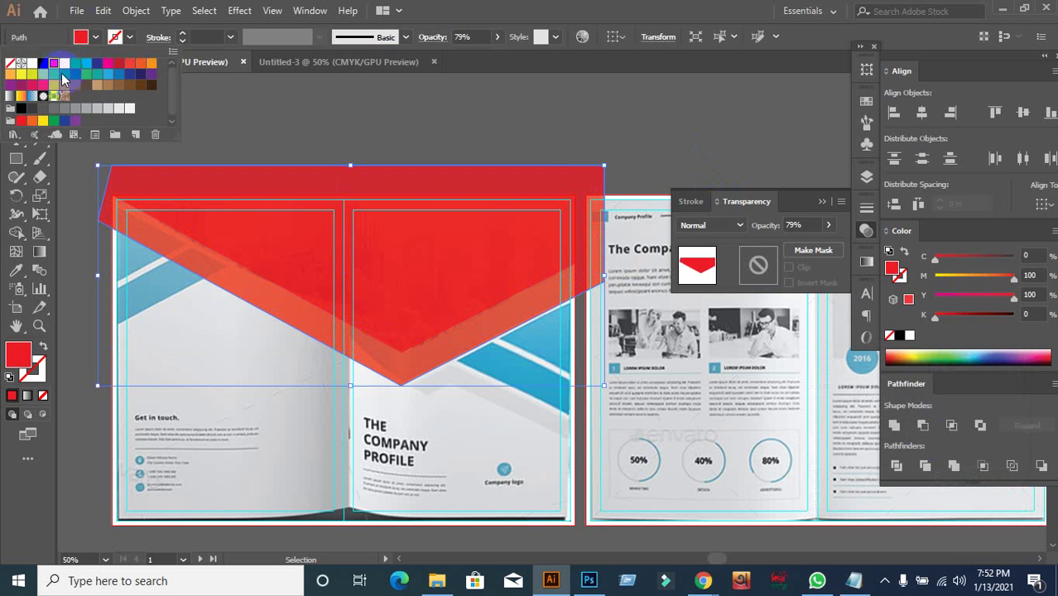
{"action": "left_click", "coordinate": [100, 66]}
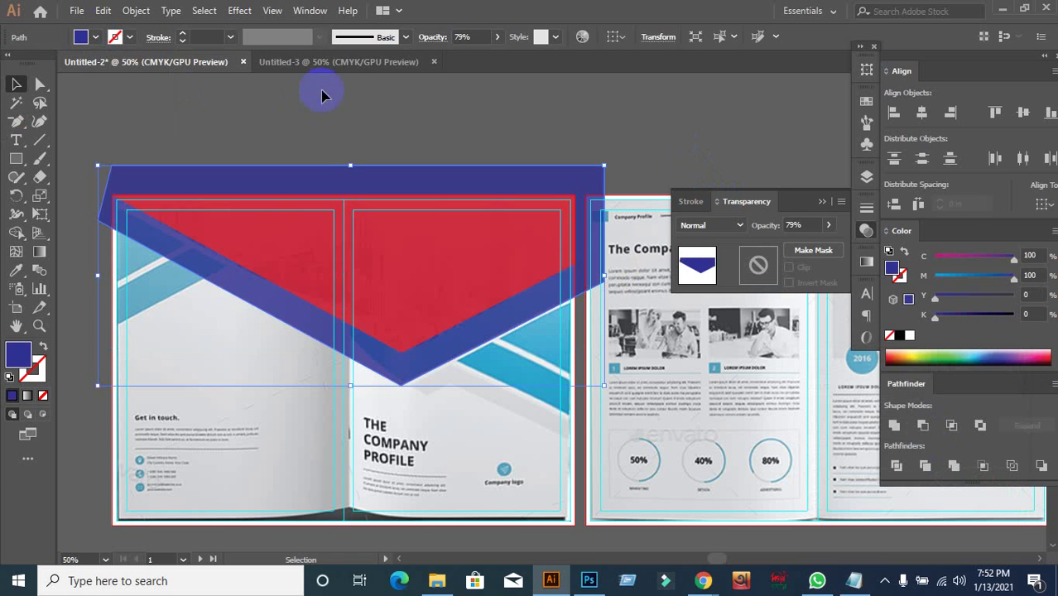
{"action": "left_click", "coordinate": [487, 446]}
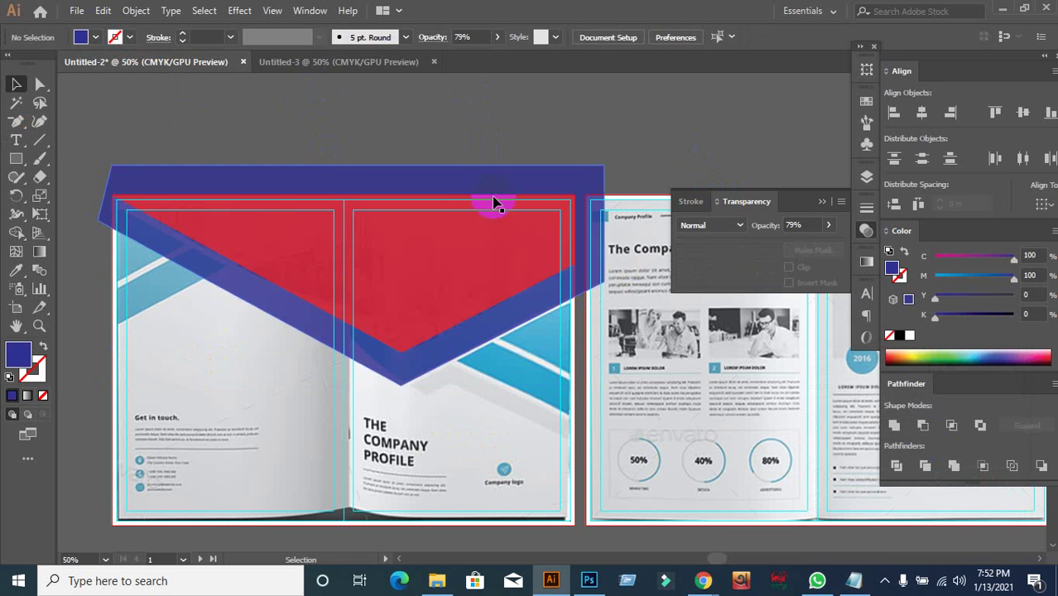
Try moving the red and blue V-shapes together off the cover spread, and undo the move.
{"action": "scroll", "coordinate": [478, 402], "scroll_direction": "up", "scroll_amount": 1}
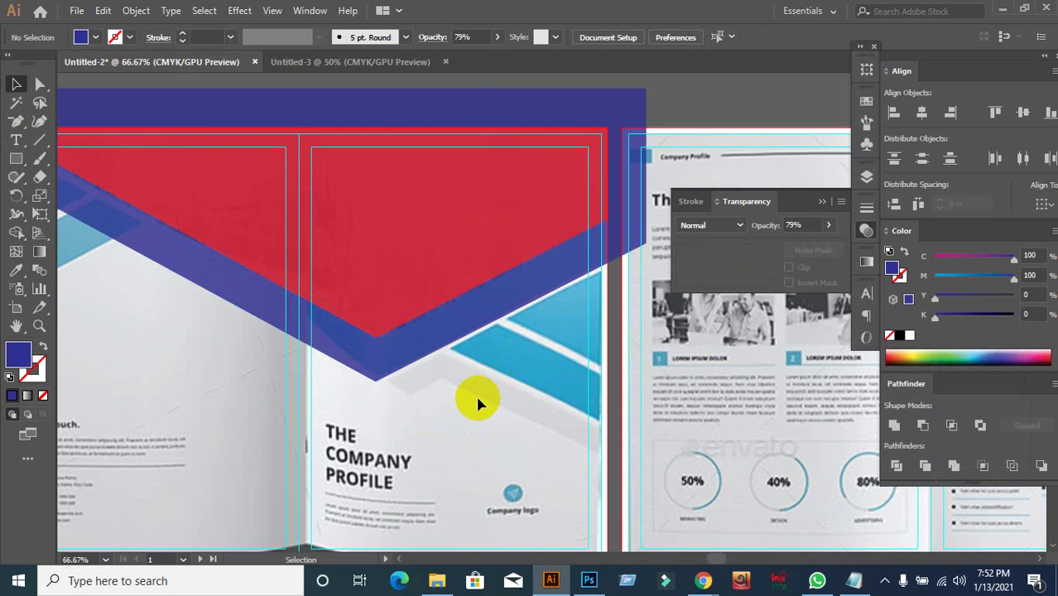
{"action": "left_click_drag", "start_coordinate": [424, 395], "coordinate": [582, 420]}
{"action": "scroll", "coordinate": [474, 153], "scroll_direction": "up", "scroll_amount": 1}
{"action": "scroll", "coordinate": [439, 167], "scroll_direction": "up", "scroll_amount": 1}
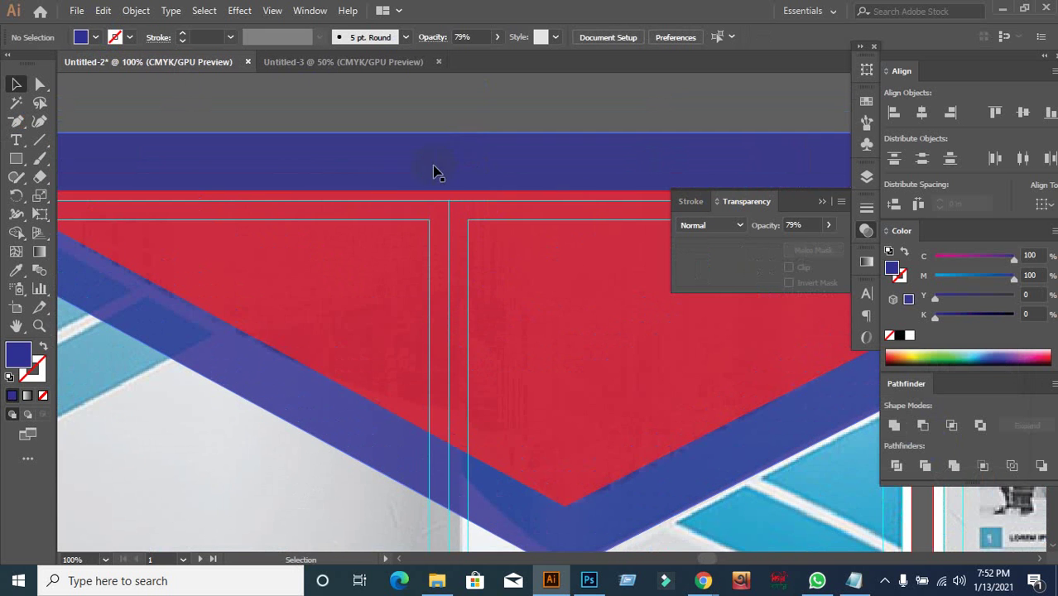
{"action": "scroll", "coordinate": [282, 220], "scroll_direction": "down", "scroll_amount": 1}
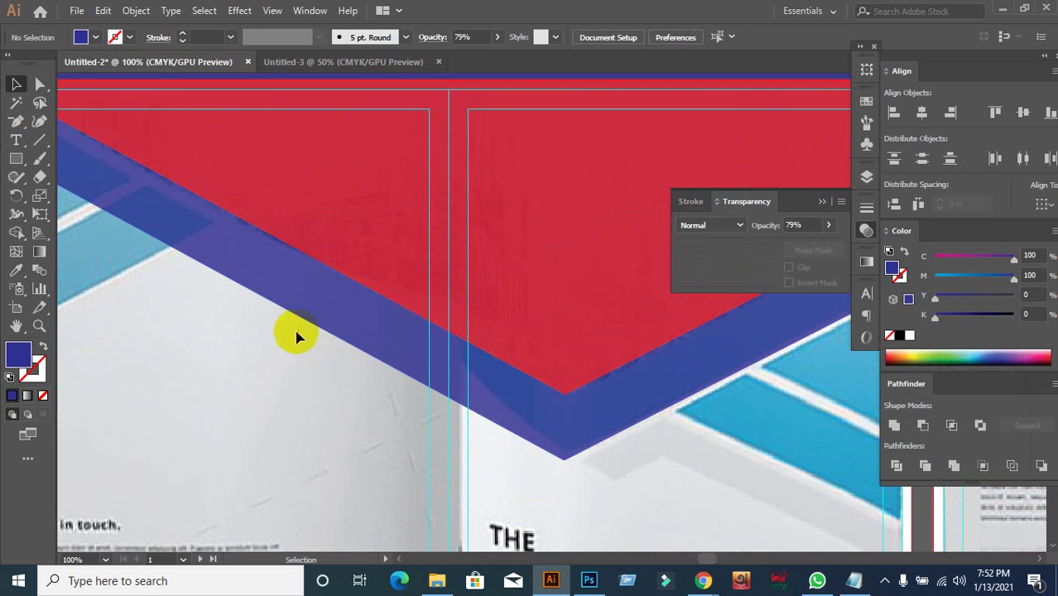
{"action": "scroll", "coordinate": [389, 257], "scroll_direction": "down", "scroll_amount": 1}
{"action": "left_click", "coordinate": [490, 359]}
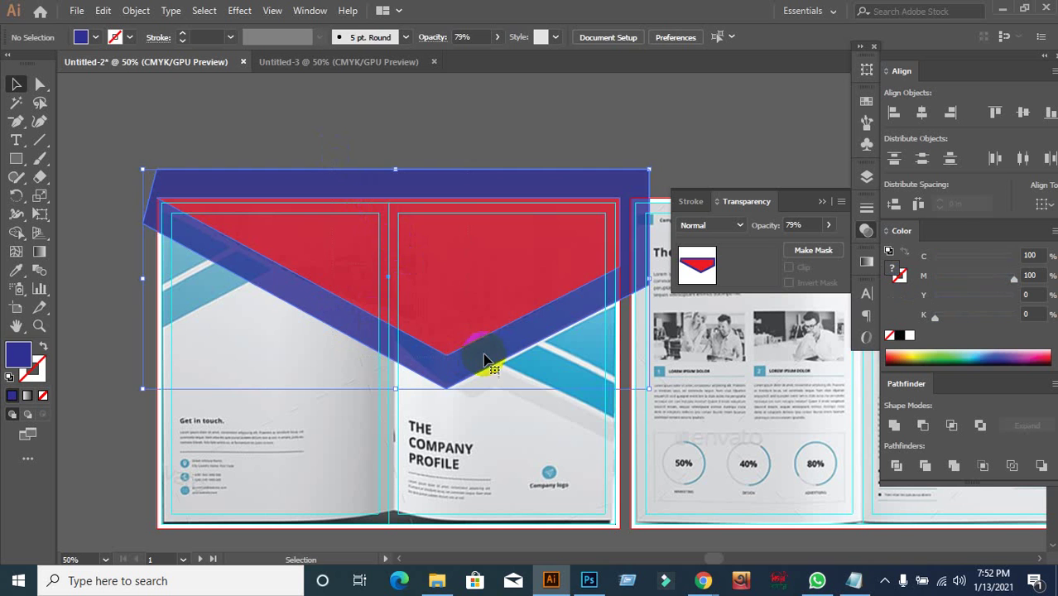
{"action": "left_click_drag", "start_coordinate": [489, 359], "coordinate": [267, 232]}
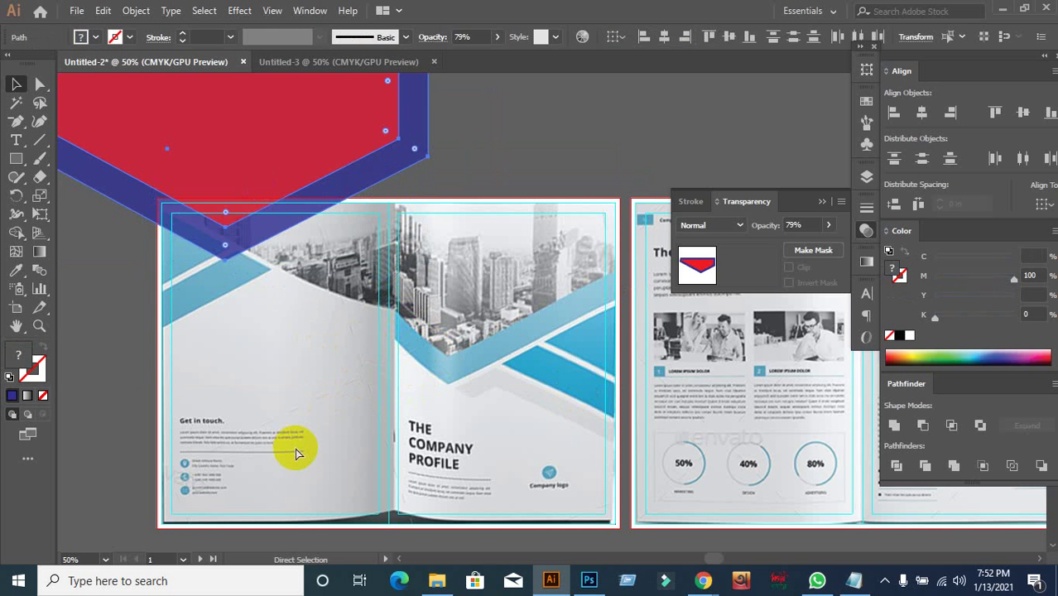
{"action": "key", "text": "ctrl+z"}
{"action": "left_click", "coordinate": [349, 303]}
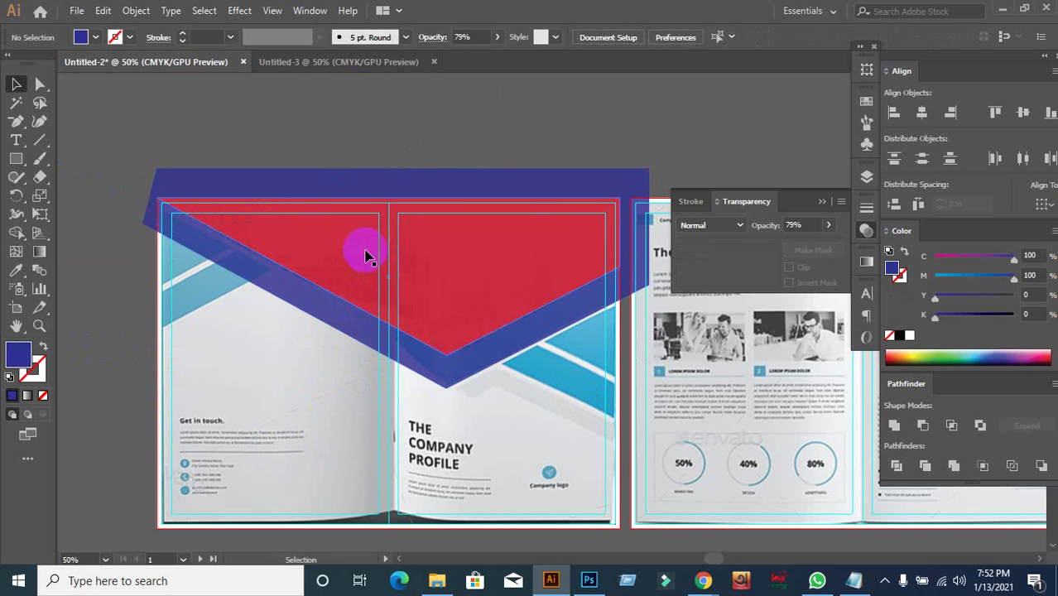
Draw a vertical line along the cover's center spine guide, crossing the blue V-shape from above its upper edge to below it.
{"action": "scroll", "coordinate": [359, 249], "scroll_direction": "up", "scroll_amount": 1}
{"action": "scroll", "coordinate": [460, 469], "scroll_direction": "up", "scroll_amount": 1}
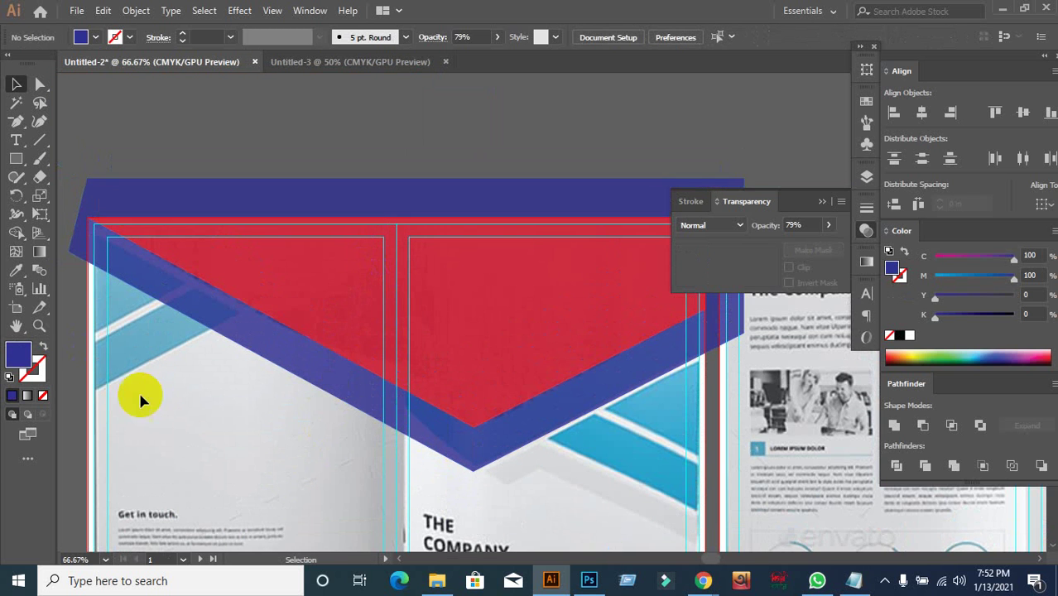
{"action": "left_click", "coordinate": [40, 140]}
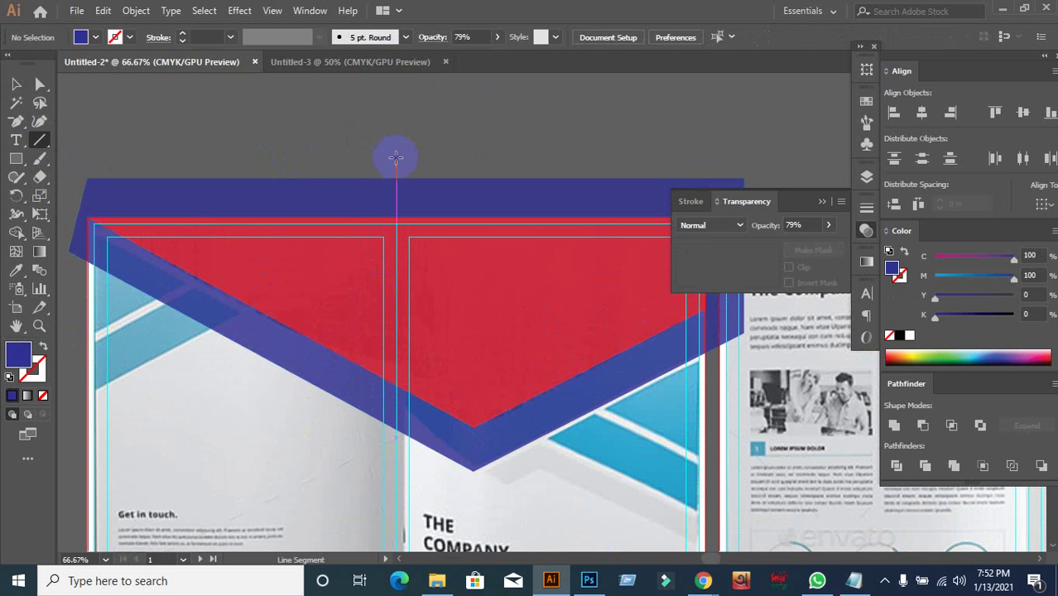
{"action": "mouse_move", "coordinate": [395, 157]}
{"action": "left_mouse_down"}
{"action": "mouse_move", "coordinate": [393, 350]}
{"action": "mouse_move", "coordinate": [412, 549]}
{"action": "left_mouse_up"}
Divide the blue V-shape along the vertical spine line and ungroup the resulting pieces.
{"action": "left_click", "coordinate": [17, 86]}
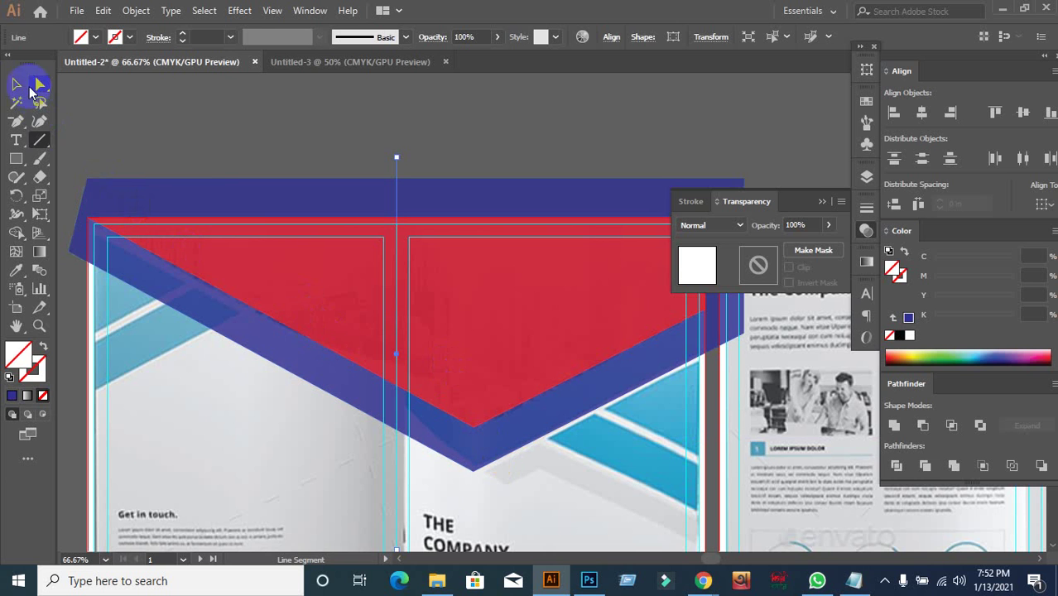
{"action": "left_click", "coordinate": [209, 192], "text": "shift"}
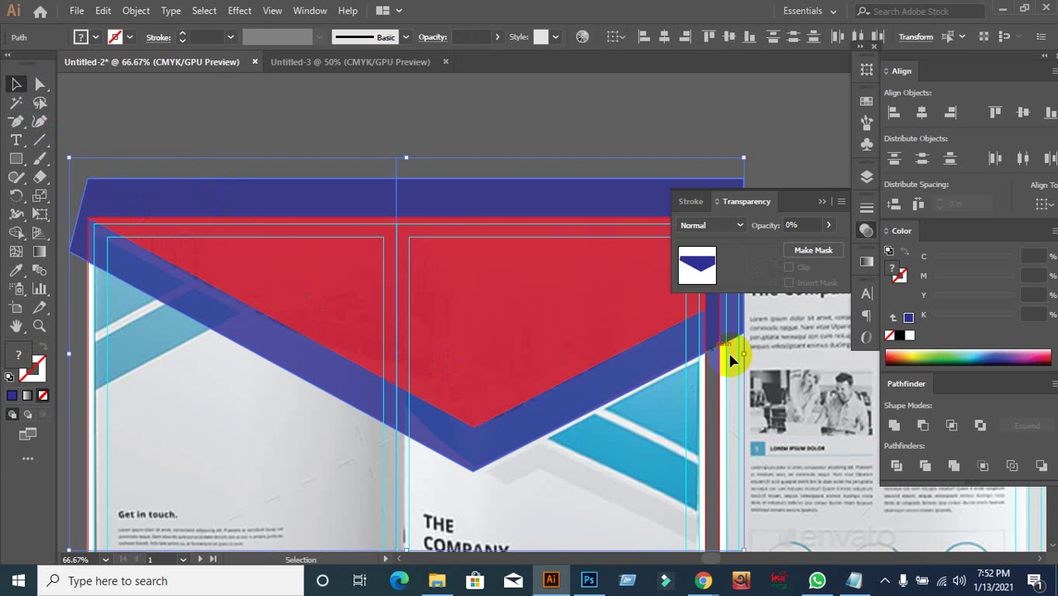
{"action": "left_click", "coordinate": [897, 468]}
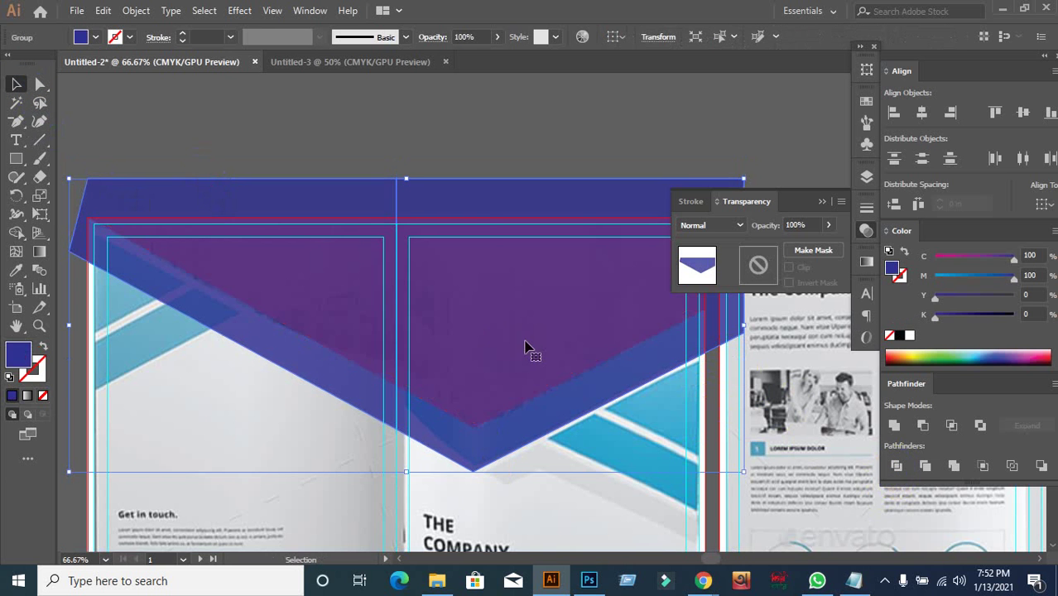
{"action": "right_click", "coordinate": [332, 207]}
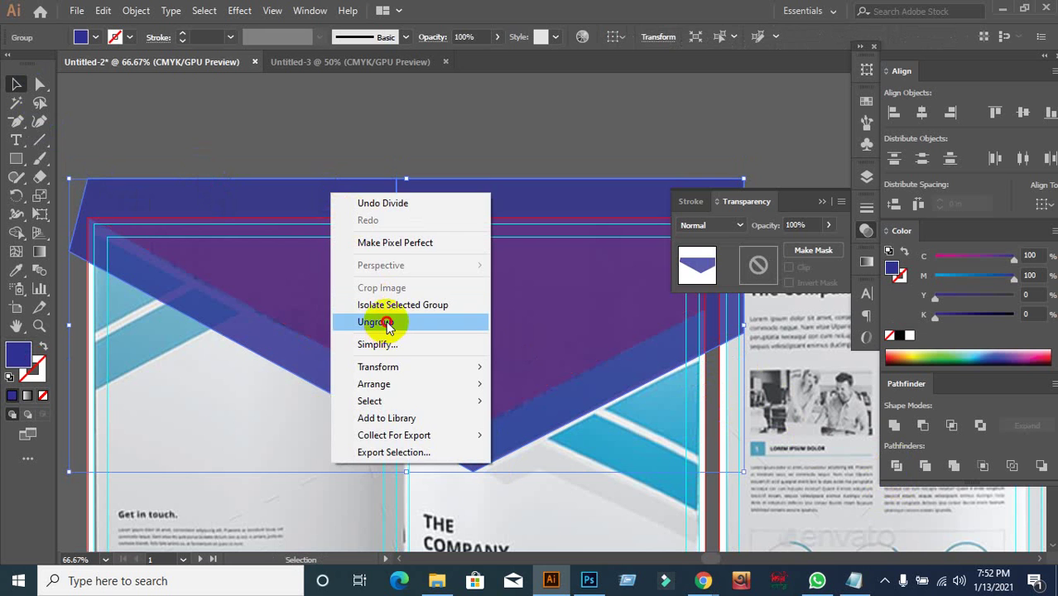
{"action": "left_click", "coordinate": [377, 322]}
Delete the blue piece that covers the back cover.
{"action": "left_click", "coordinate": [303, 169]}
{"action": "left_click", "coordinate": [299, 199]}
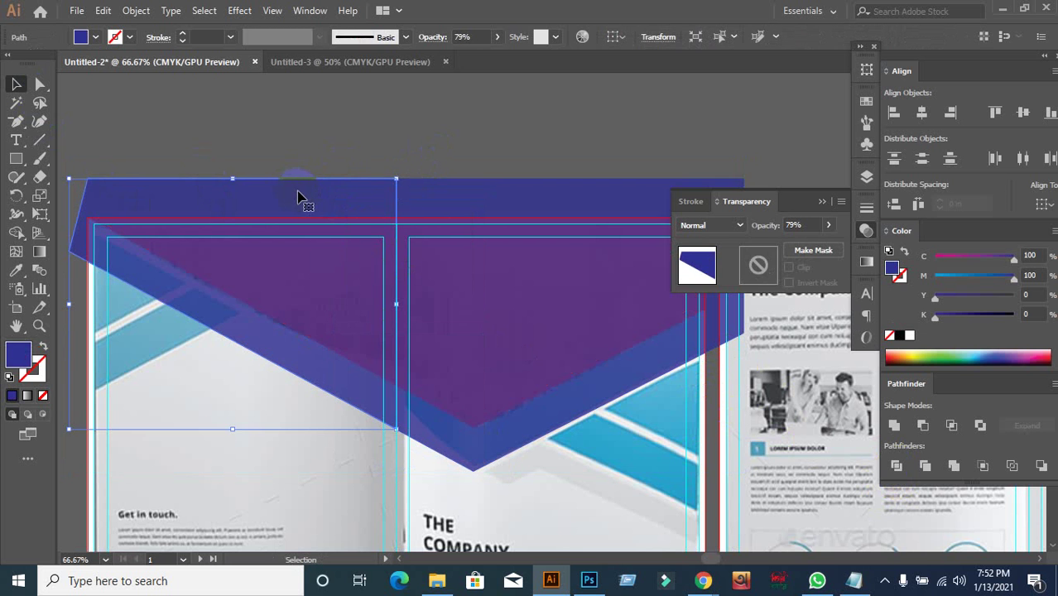
{"action": "key", "text": "Delete"}
{"action": "scroll", "coordinate": [298, 196], "scroll_direction": "down", "scroll_amount": 1}
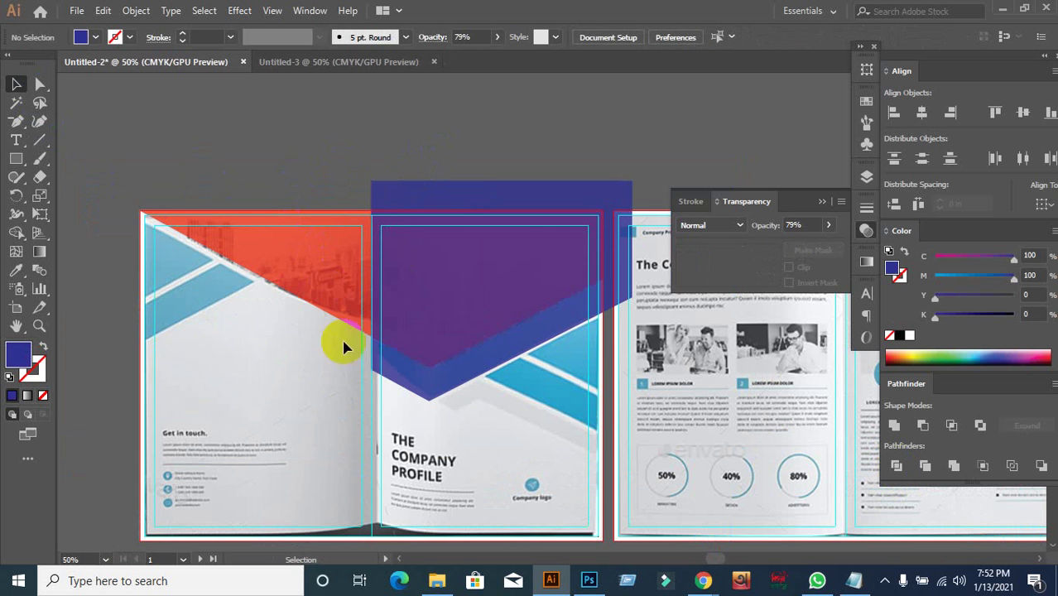
Set the remaining blue front-cover piece to 100% opacity and send it backward behind the red shape.
{"action": "left_click_drag", "start_coordinate": [445, 384], "coordinate": [540, 460]}
{"action": "key", "text": "ctrl+z"}
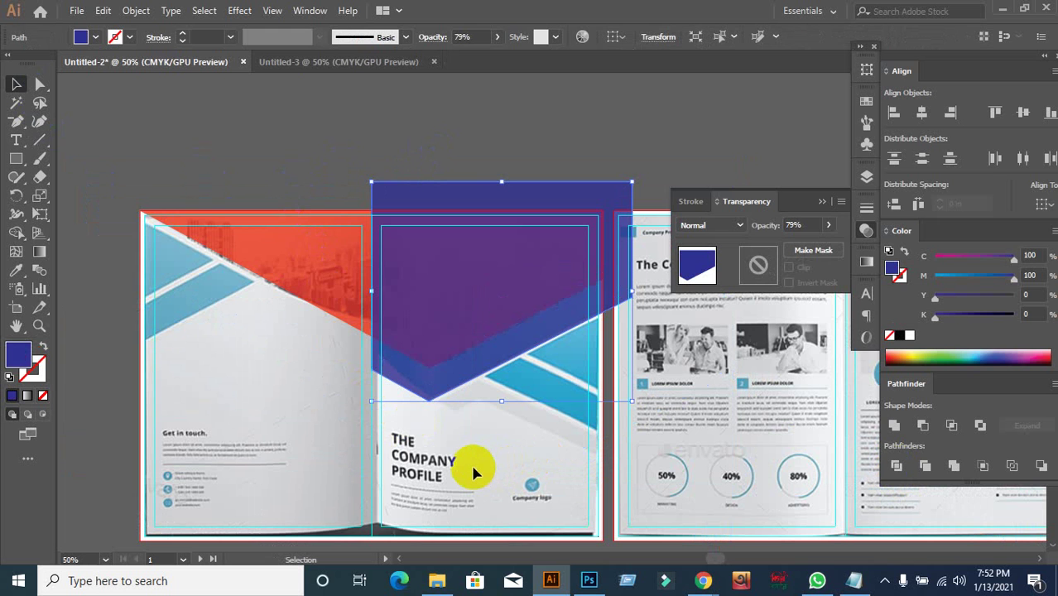
{"action": "left_click", "coordinate": [867, 232]}
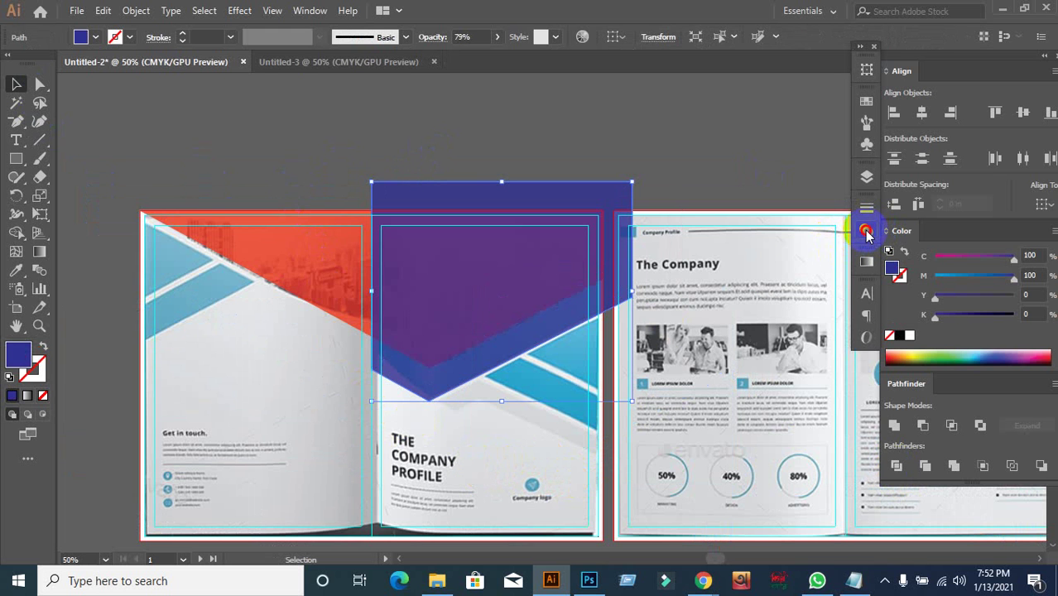
{"action": "left_click", "coordinate": [867, 232]}
{"action": "left_click", "coordinate": [809, 225]}
{"action": "type", "text": "1"}
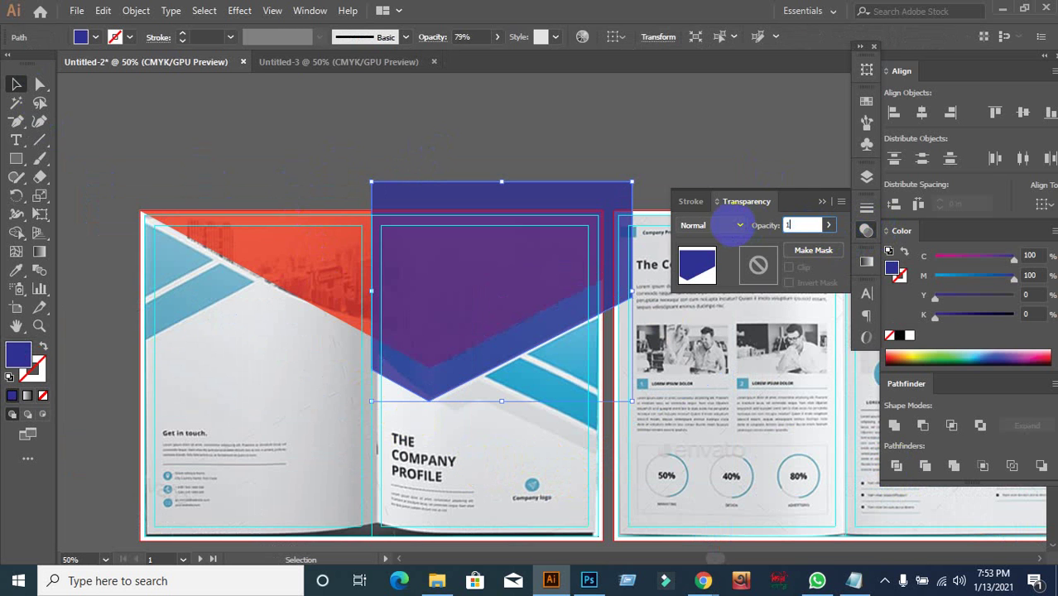
{"action": "type", "text": "00"}
{"action": "key", "text": "Return"}
{"action": "left_click", "coordinate": [673, 242]}
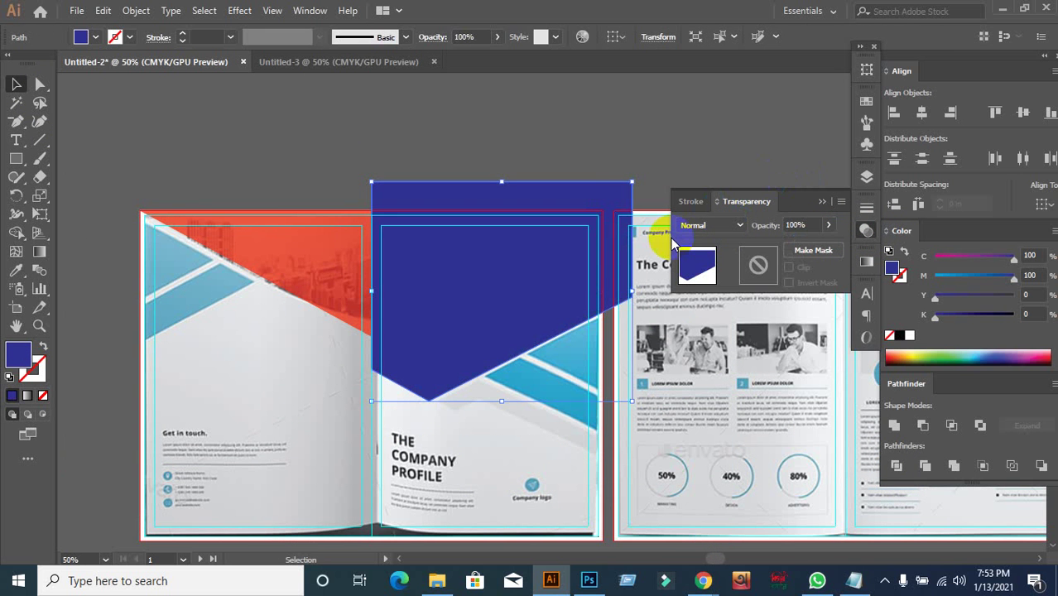
{"action": "key", "text": "ctrl+["}
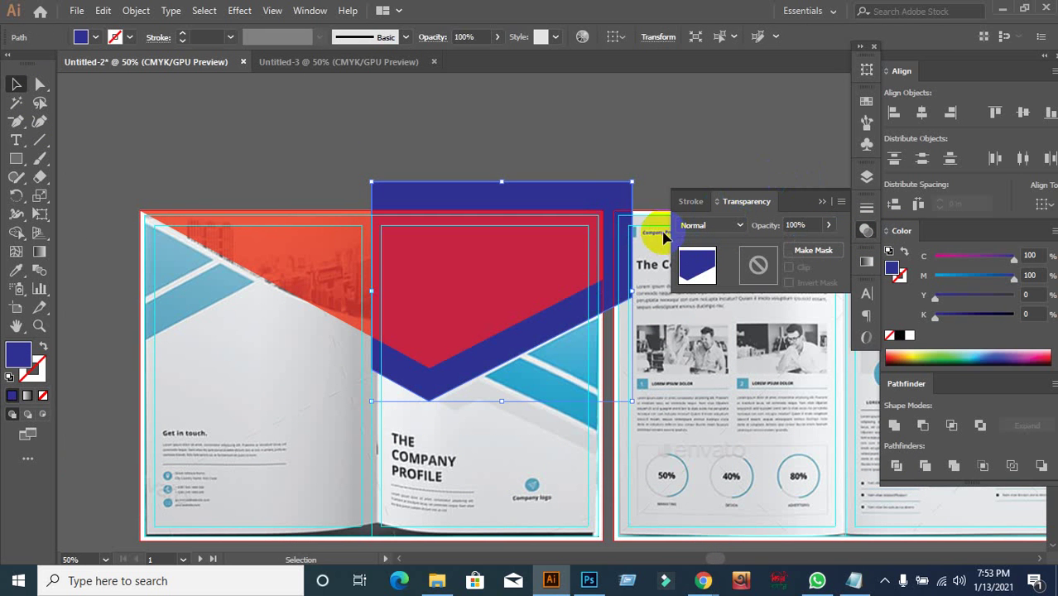
Trim off the parts of the blue shape that extend beyond the front cover's bleed using the Shape Builder tool.
{"action": "left_click", "coordinate": [557, 163]}
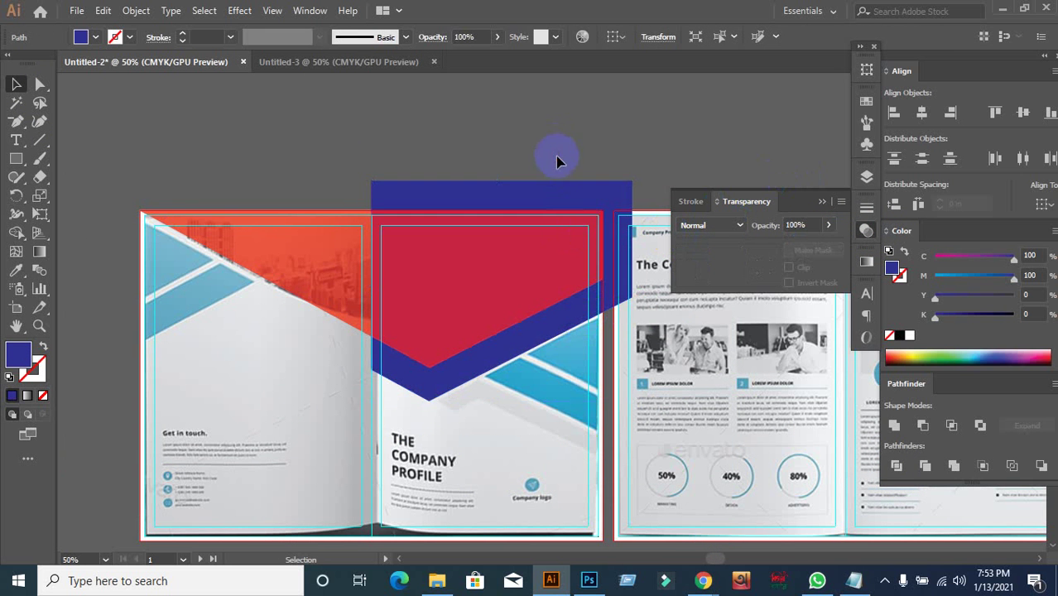
{"action": "left_click", "coordinate": [567, 435]}
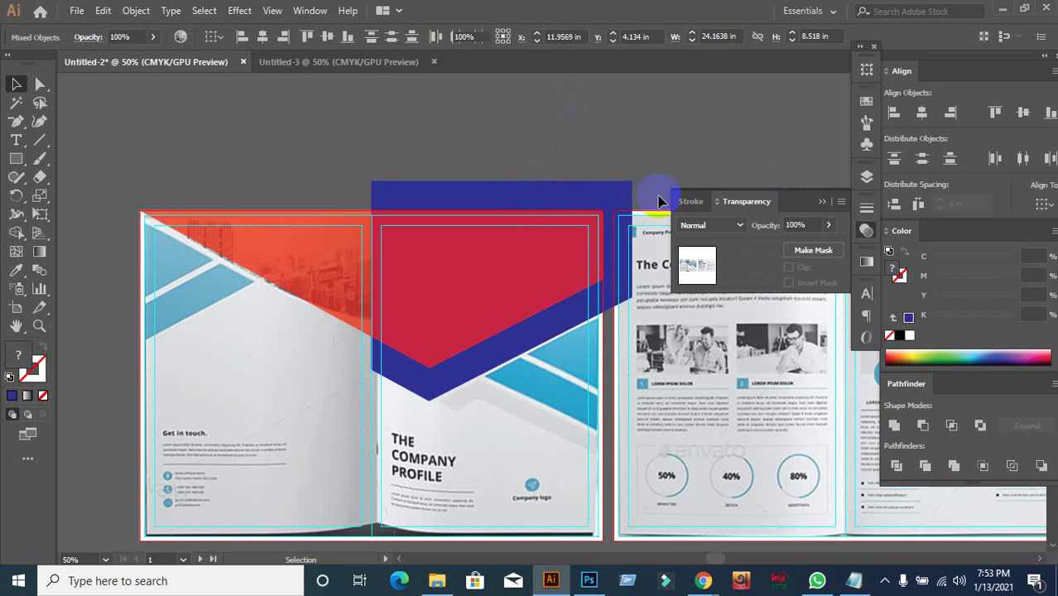
{"action": "left_click", "coordinate": [610, 172]}
{"action": "left_click_drag", "start_coordinate": [610, 172], "coordinate": [558, 147]}
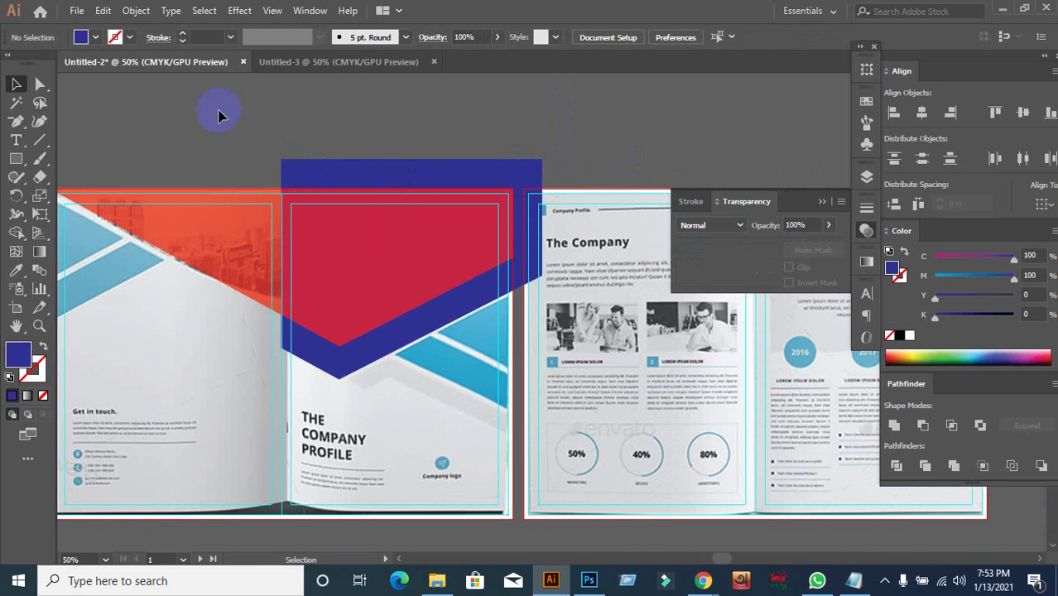
{"action": "left_click", "coordinate": [279, 215]}
{"action": "left_click", "coordinate": [371, 366], "text": "shift"}
{"action": "left_click", "coordinate": [109, 350], "text": "shift"}
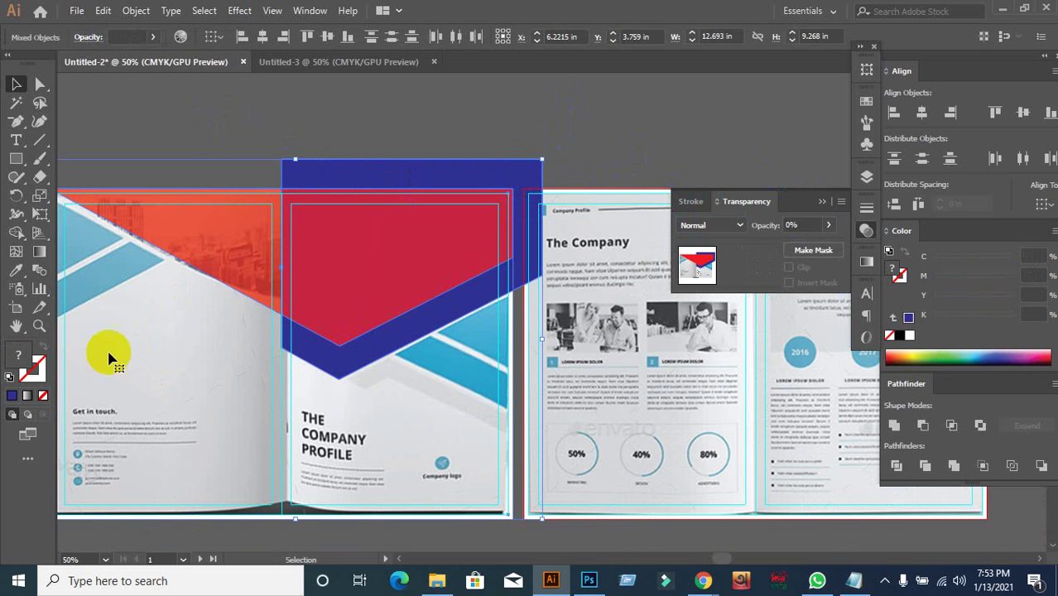
{"action": "left_click", "coordinate": [18, 234]}
{"action": "left_click", "coordinate": [327, 178], "text": "alt"}
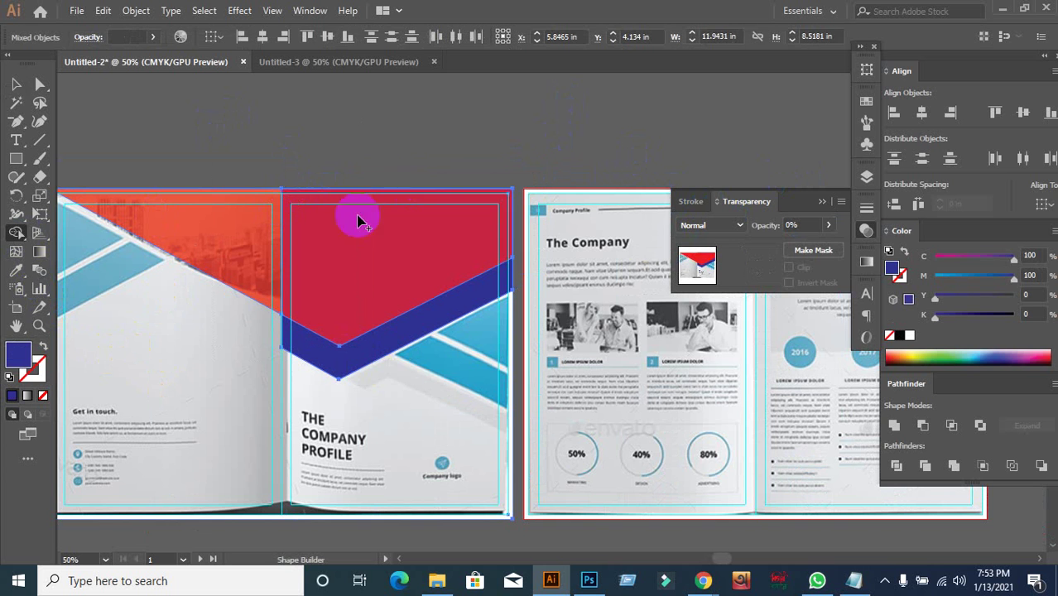
{"action": "left_click", "coordinate": [16, 83]}
{"action": "left_click", "coordinate": [346, 91]}
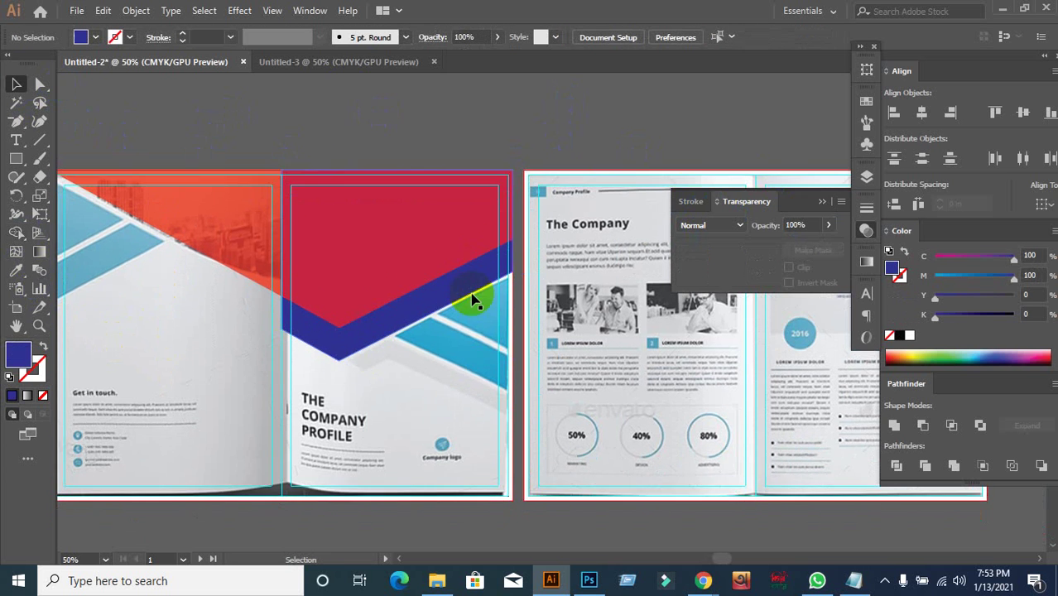
Examine the front cover's lower edge and the light-blue stripes below the V-shape in the reference image.
{"action": "scroll", "coordinate": [485, 354], "scroll_direction": "down", "scroll_amount": 3}
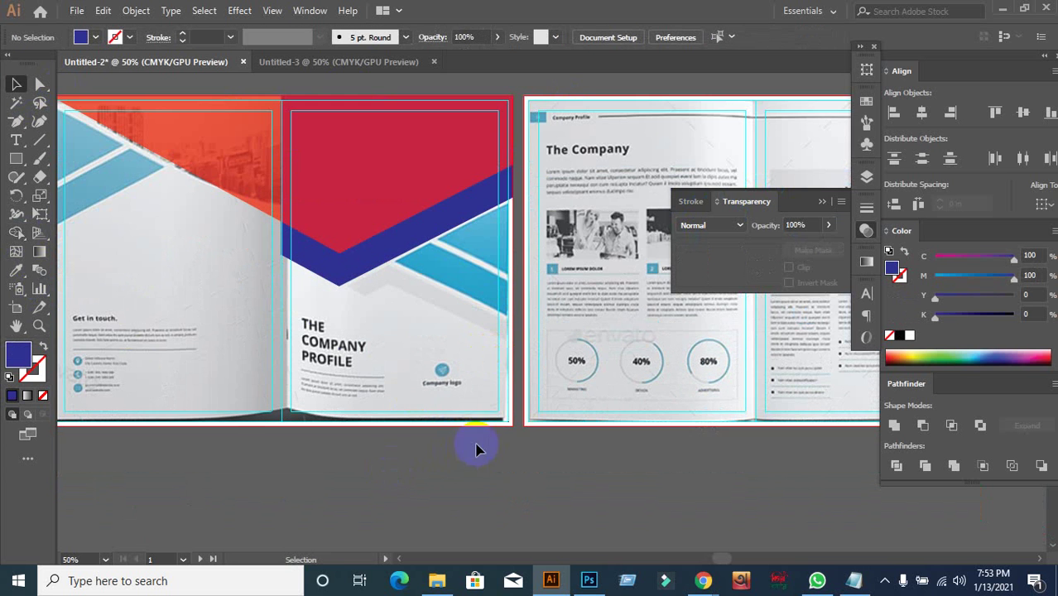
{"action": "scroll", "coordinate": [481, 447], "scroll_direction": "up", "scroll_amount": 4}
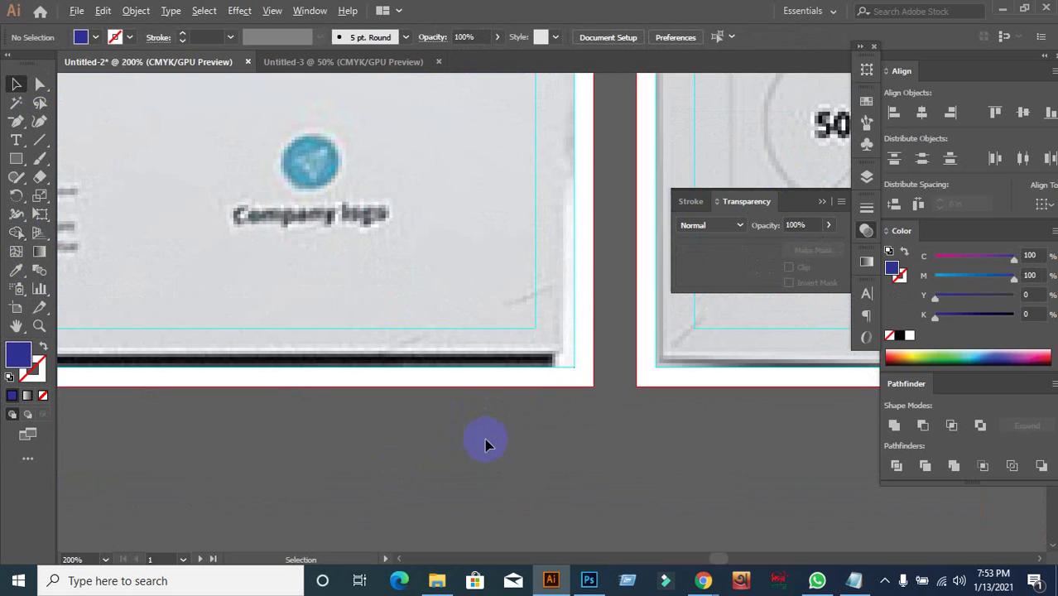
{"action": "left_click", "coordinate": [583, 398]}
{"action": "left_click", "coordinate": [572, 437]}
{"action": "scroll", "coordinate": [572, 437], "scroll_direction": "down", "scroll_amount": 3}
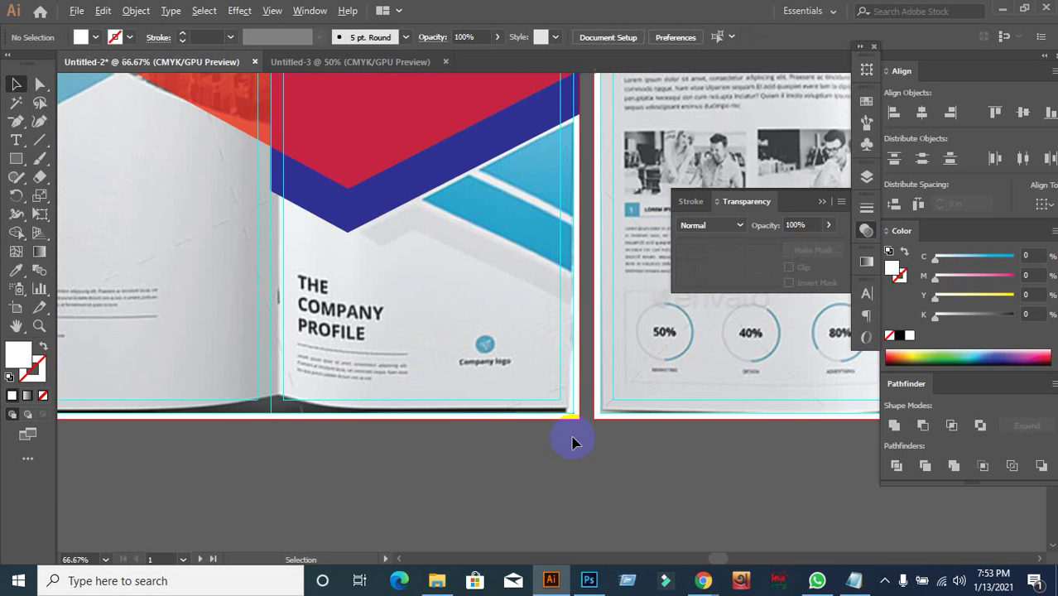
{"action": "left_click", "coordinate": [487, 438]}
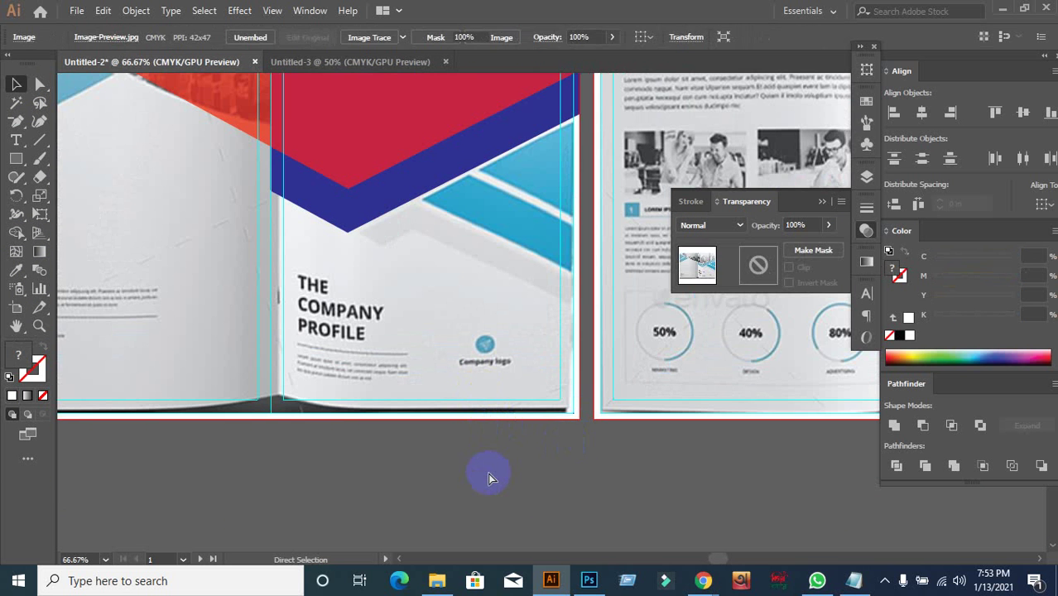
{"action": "left_click", "coordinate": [488, 473]}
{"action": "scroll", "coordinate": [489, 473], "scroll_direction": "up", "scroll_amount": 2}
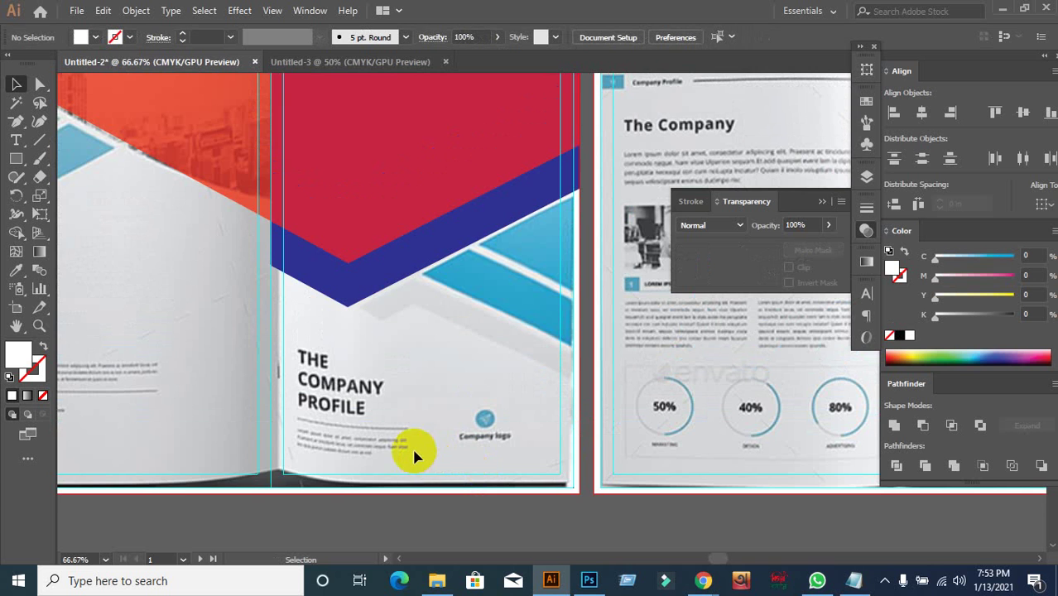
{"action": "scroll", "coordinate": [472, 423], "scroll_direction": "up", "scroll_amount": 3}
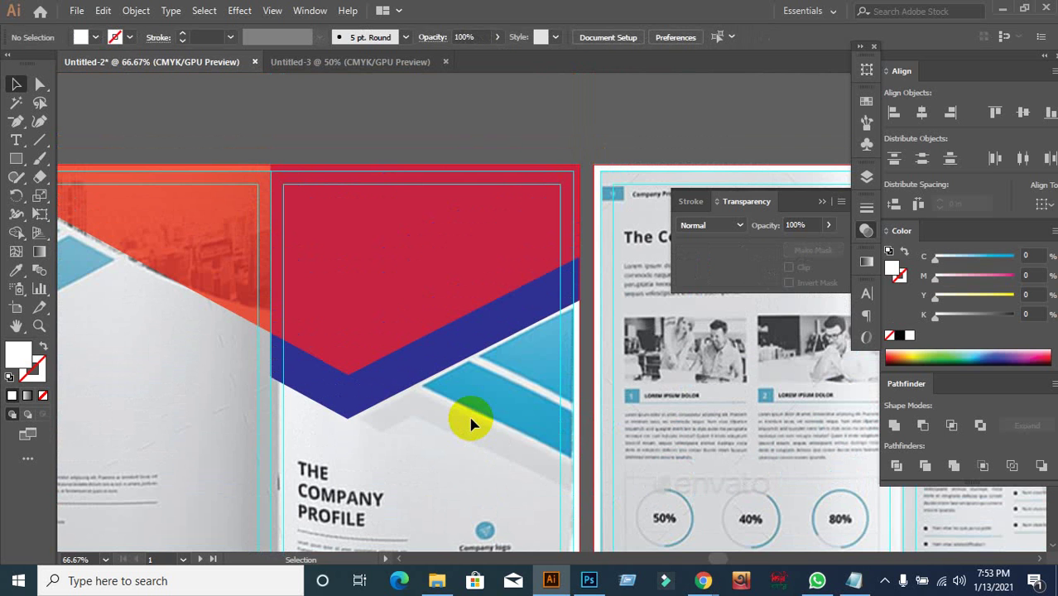
{"action": "scroll", "coordinate": [468, 381], "scroll_direction": "down", "scroll_amount": 2}
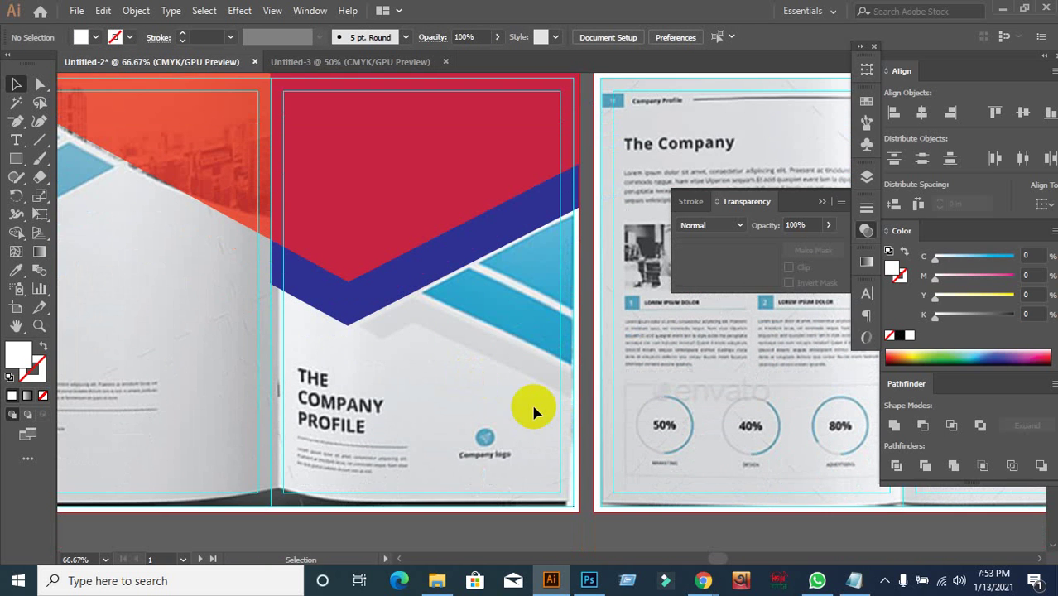
{"action": "scroll", "coordinate": [554, 395], "scroll_direction": "up", "scroll_amount": 1}
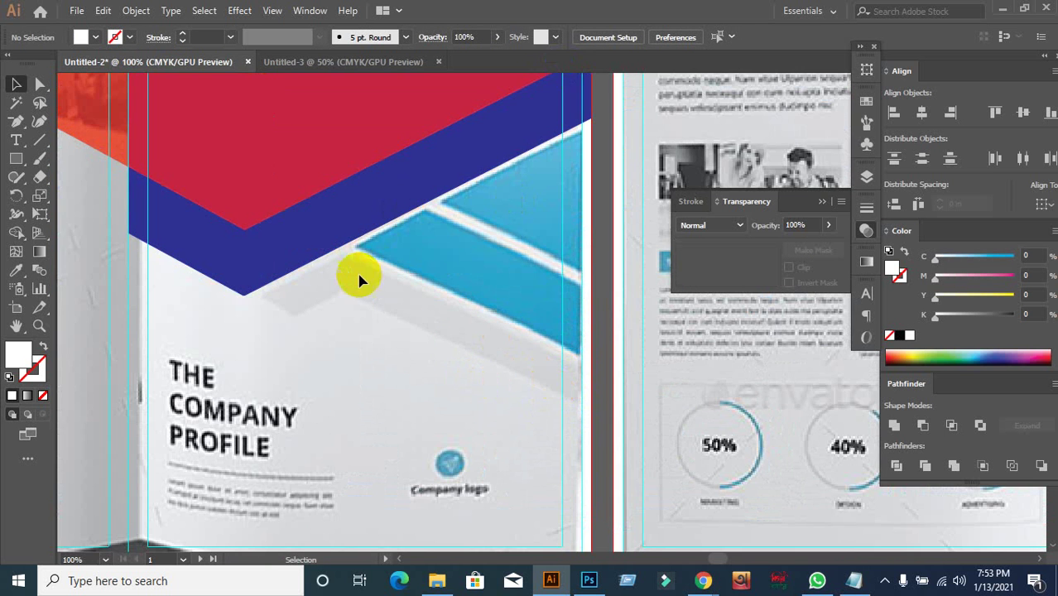
Set the red V-shape's opacity to 100%.
{"action": "scroll", "coordinate": [358, 290], "scroll_direction": "up", "scroll_amount": 1}
{"action": "scroll", "coordinate": [358, 302], "scroll_direction": "up", "scroll_amount": 1}
{"action": "left_click", "coordinate": [285, 217]}
{"action": "left_click", "coordinate": [797, 224]}
{"action": "type", "text": "79"}
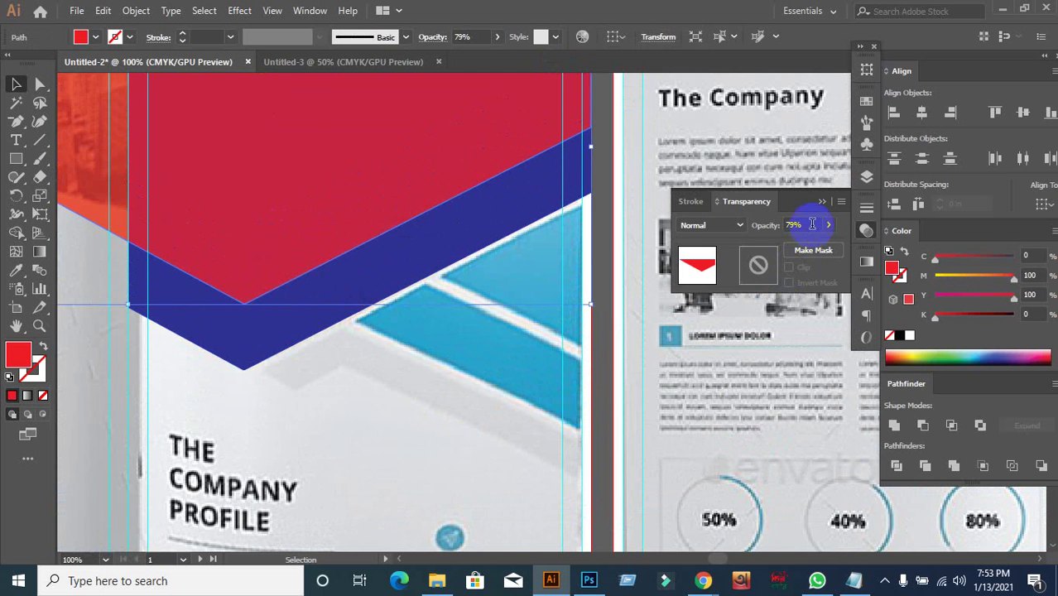
{"action": "key", "text": "Return"}
{"action": "type", "text": "10"}
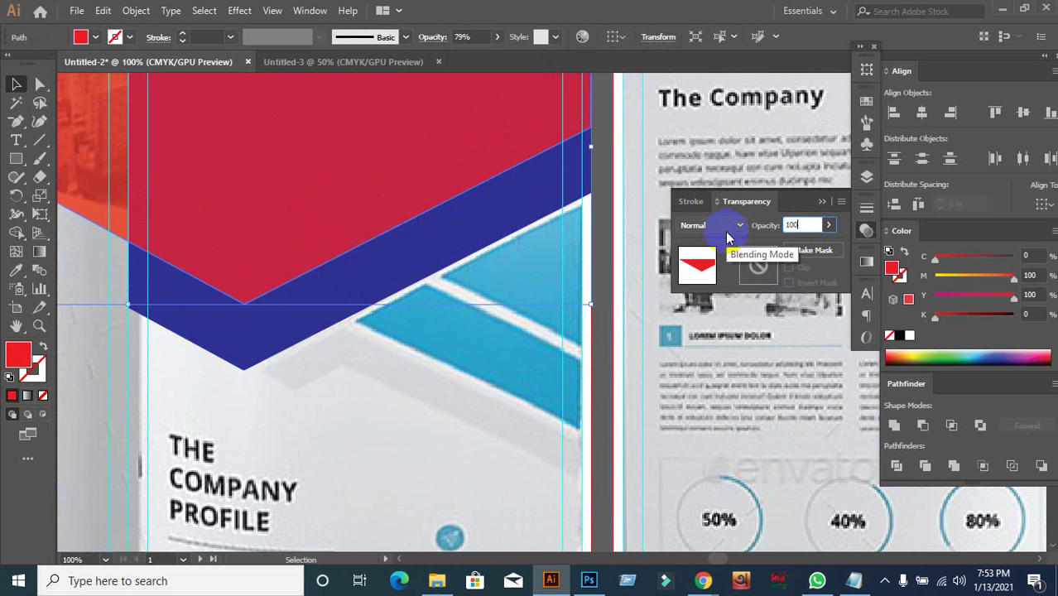
{"action": "type", "text": "0"}
{"action": "key", "text": "Return"}
{"action": "left_click", "coordinate": [474, 379]}
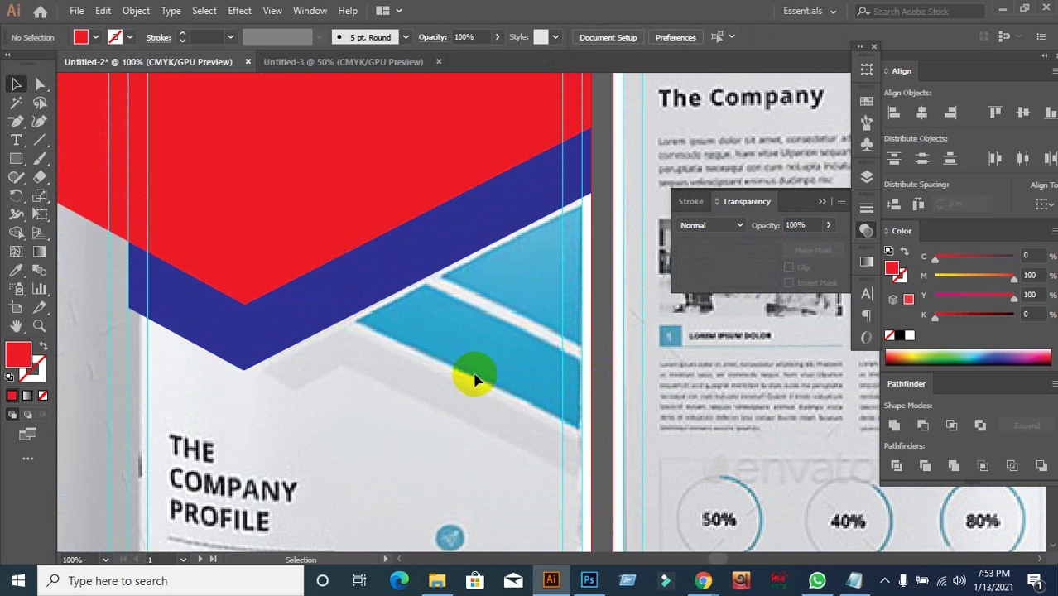
Draw a rectangle about 4.27 by 3.63 in over the light-blue stripes, starting from the front cover's outer edge.
{"action": "key", "text": "ctrl+minus"}
{"action": "left_click_drag", "start_coordinate": [449, 395], "coordinate": [432, 312]}
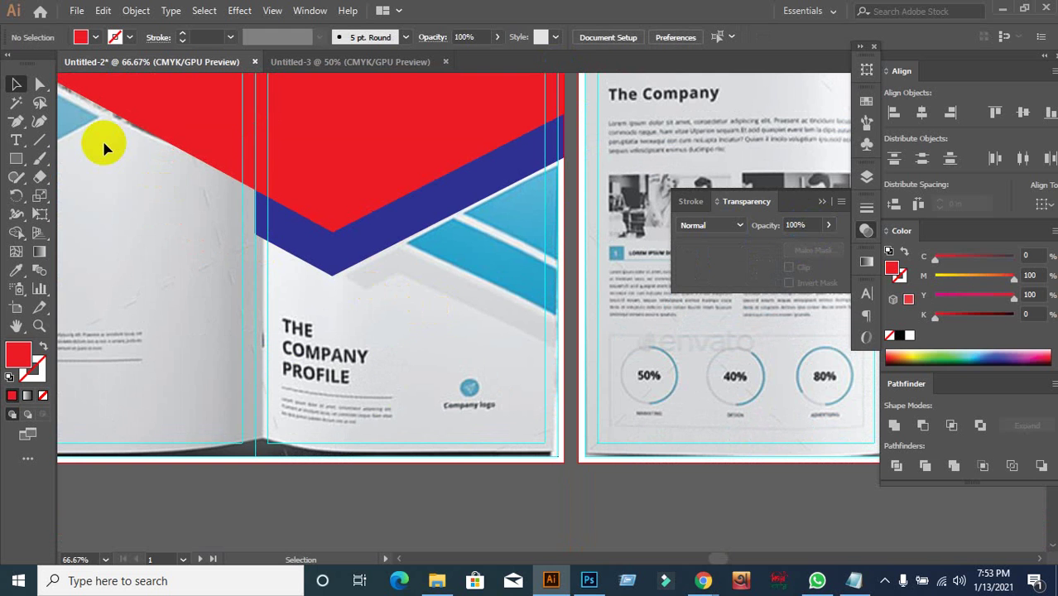
{"action": "left_click", "coordinate": [17, 161]}
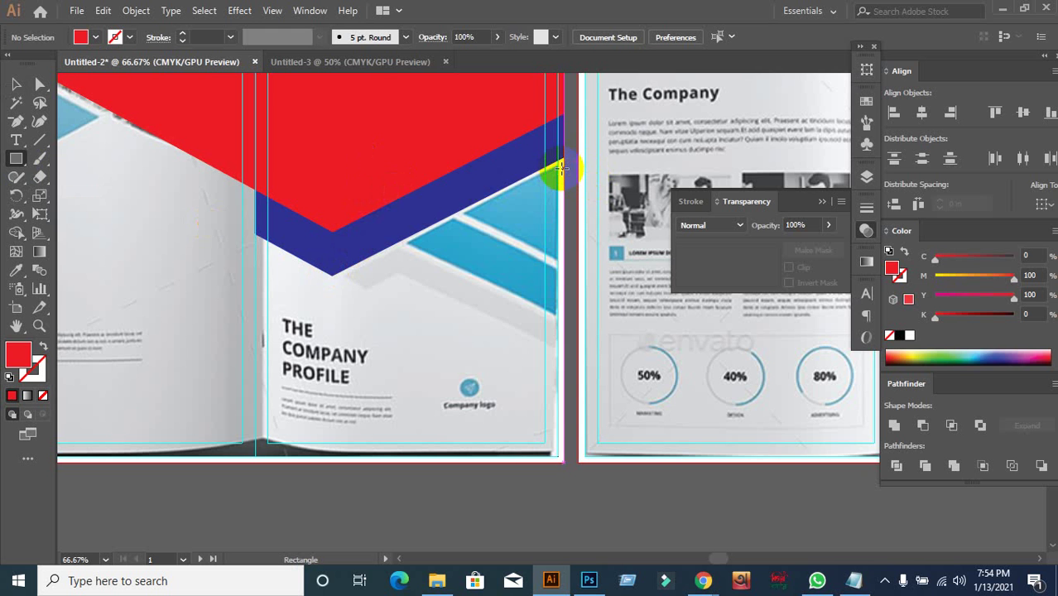
{"action": "left_click_drag", "start_coordinate": [563, 166], "coordinate": [342, 354]}
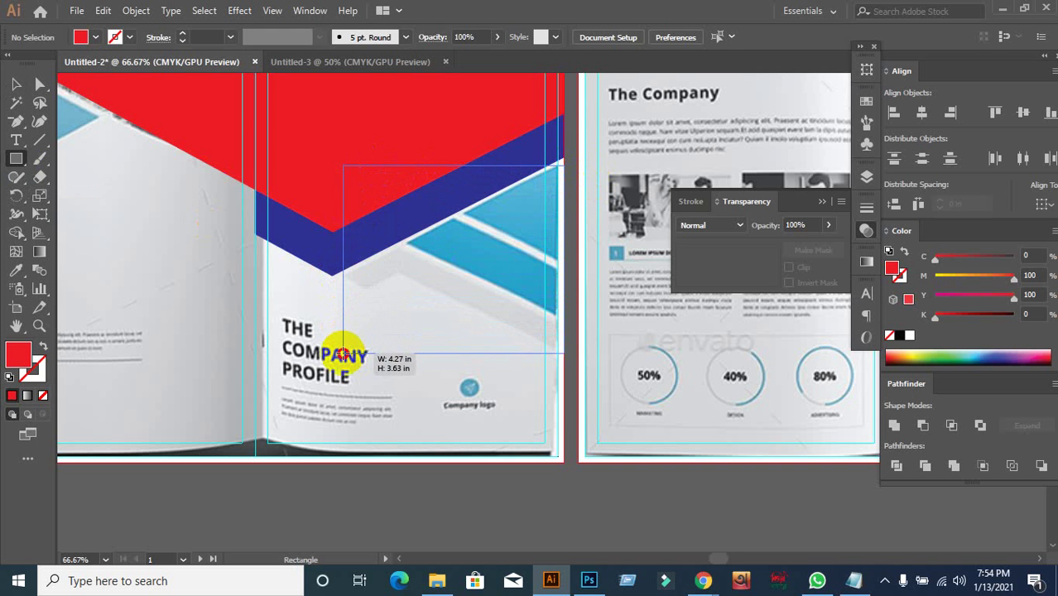
{"action": "left_click_drag", "start_coordinate": [342, 355], "coordinate": [343, 353]}
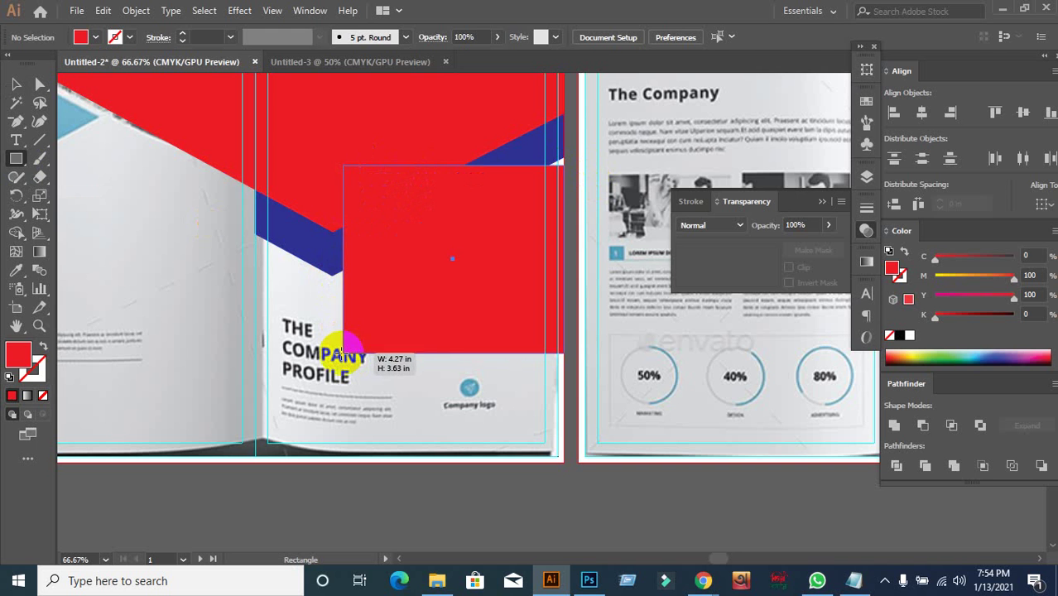
Fill the new rectangle with the brown C=40 M=65 Y=90 K=35 swatch and set its opacity to 81%.
{"action": "left_click", "coordinate": [100, 38]}
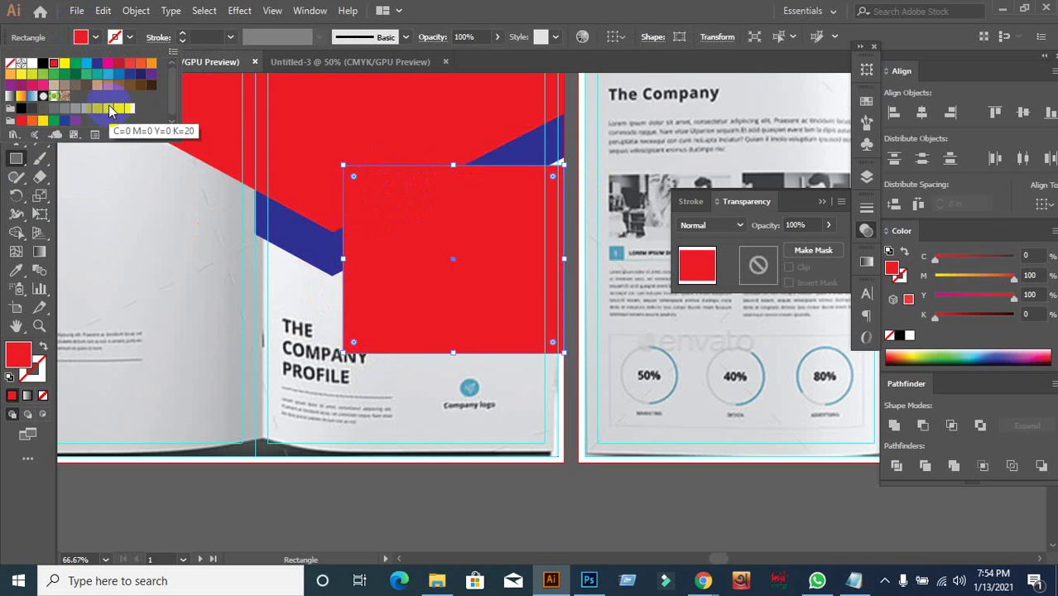
{"action": "left_click", "coordinate": [134, 86]}
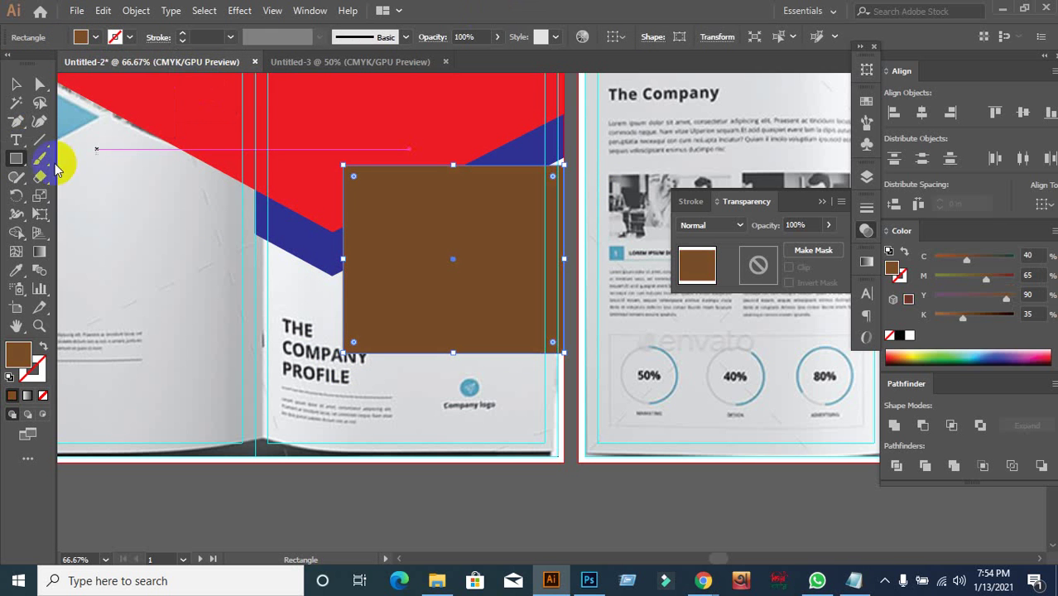
{"action": "left_click", "coordinate": [17, 84]}
{"action": "left_click", "coordinate": [800, 225]}
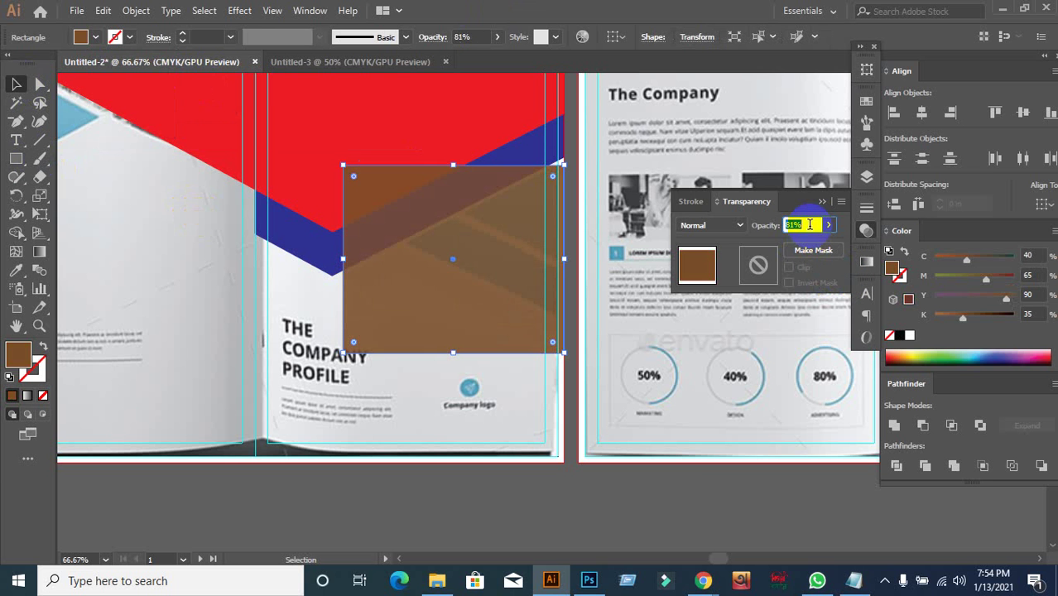
{"action": "left_click", "coordinate": [654, 13]}
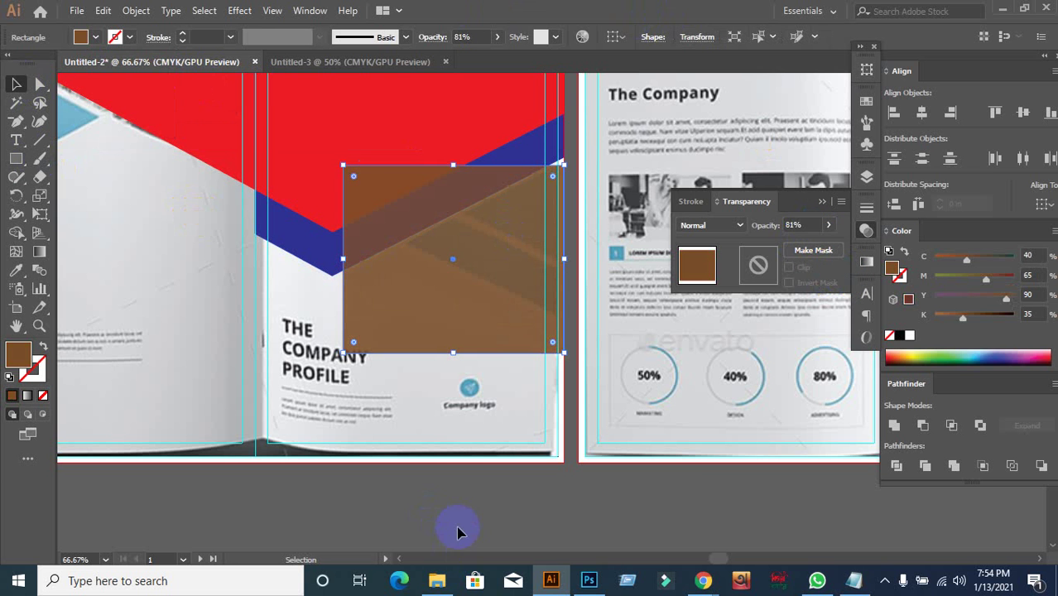
{"action": "left_click", "coordinate": [461, 533]}
{"action": "mouse_move", "coordinate": [704, 576]}
{"action": "left_click", "coordinate": [553, 529]}
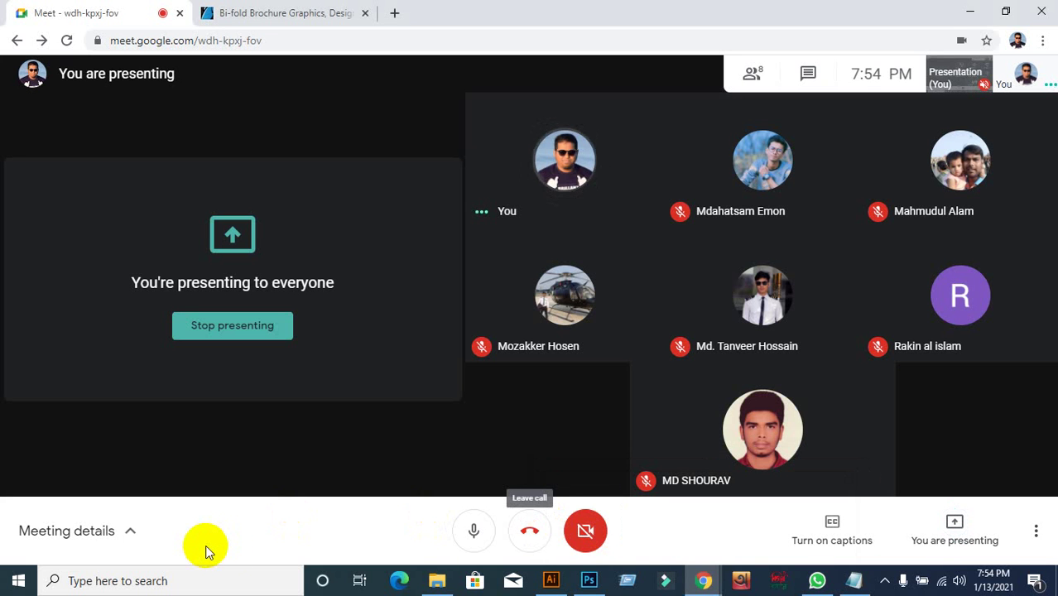
{"action": "left_click", "coordinate": [551, 580]}
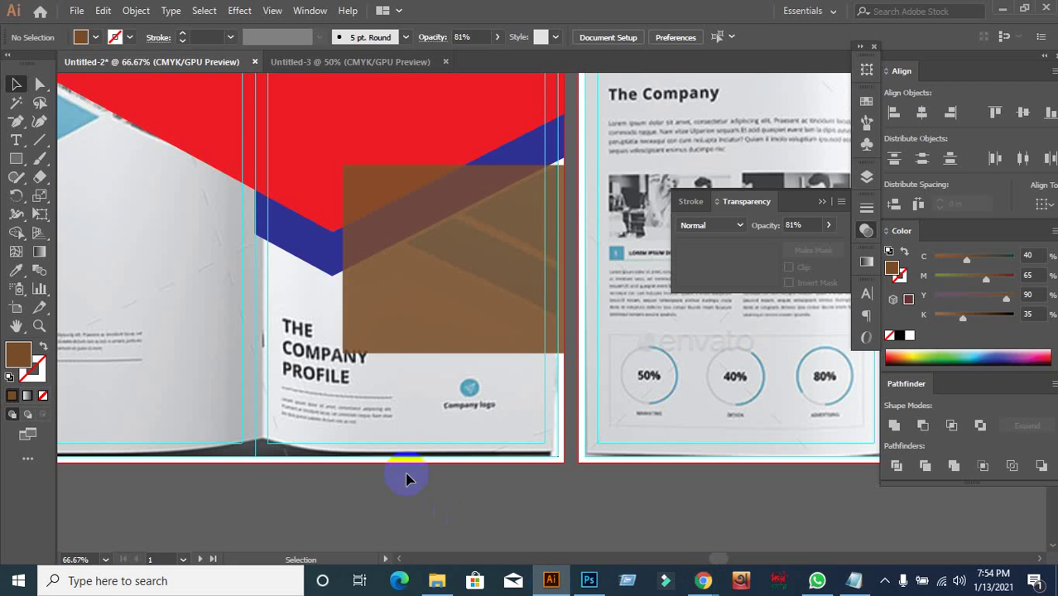
{"action": "left_click", "coordinate": [421, 302]}
{"action": "left_click", "coordinate": [586, 437]}
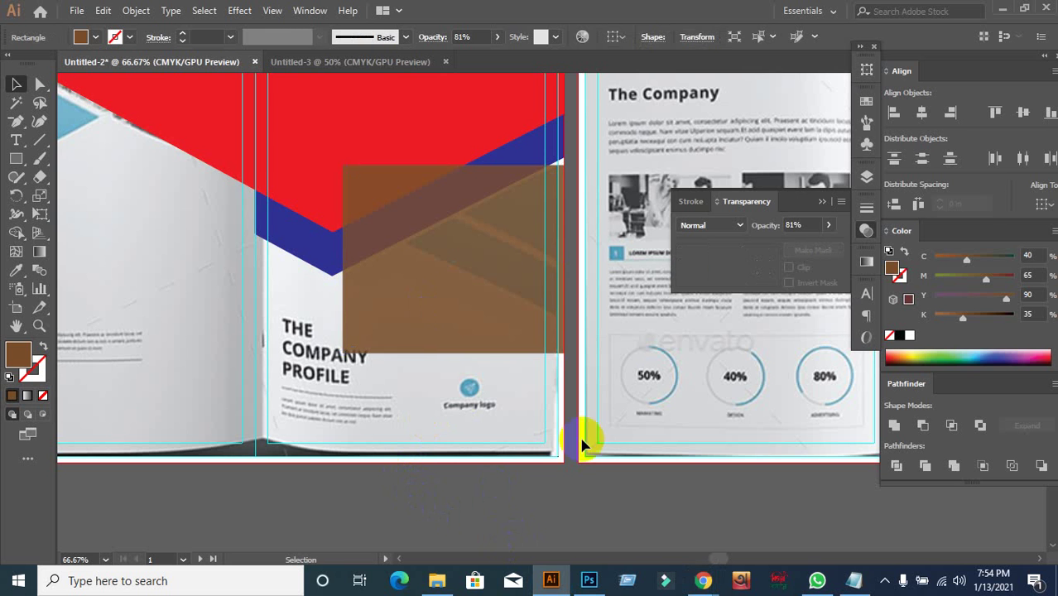
{"action": "scroll", "coordinate": [538, 318], "scroll_direction": "up", "scroll_amount": 2}
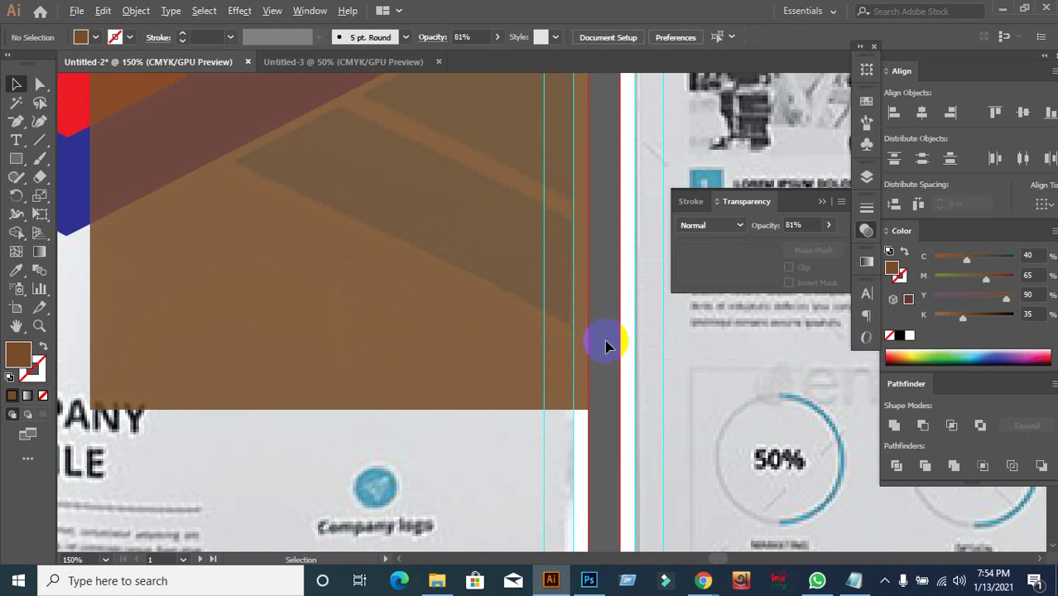
{"action": "scroll", "coordinate": [607, 345], "scroll_direction": "down", "scroll_amount": 1}
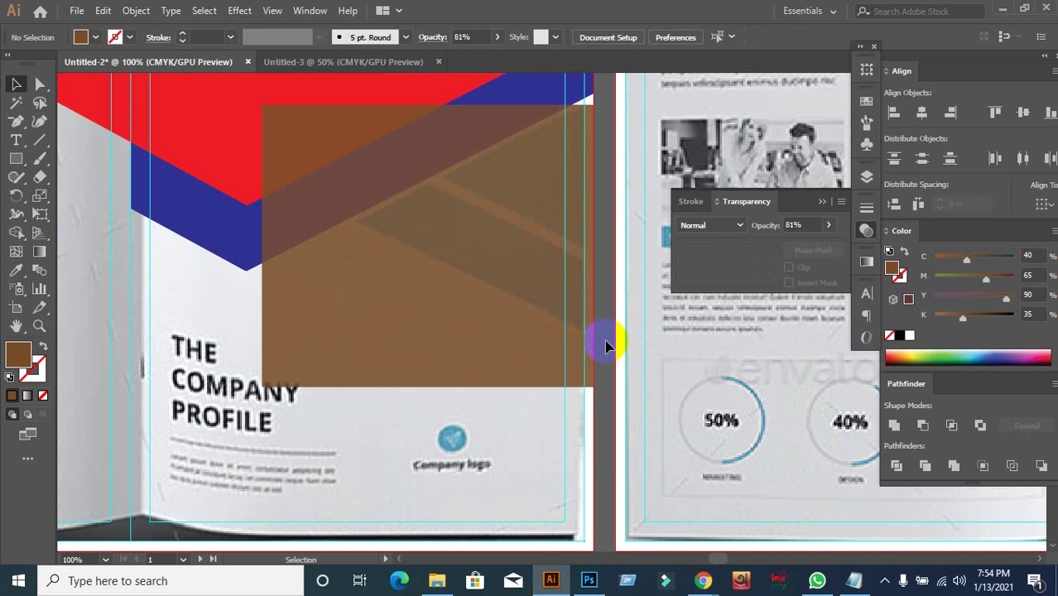
Try moving the brown rectangle toward the cover's lower outer corner, and undo the moves.
{"action": "left_click_drag", "start_coordinate": [485, 279], "coordinate": [647, 377]}
{"action": "key", "text": "ctrl+z"}
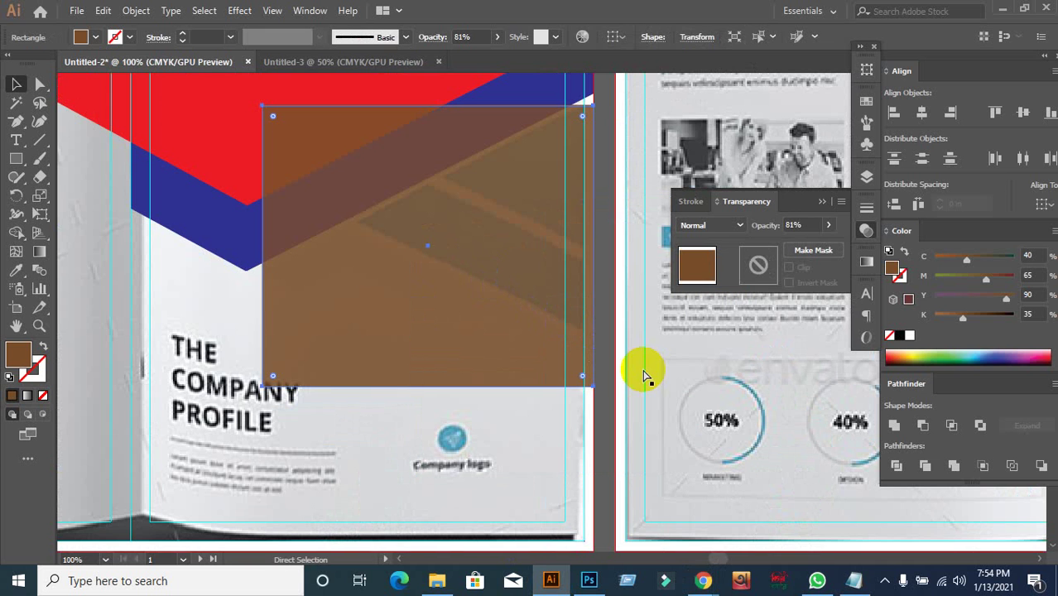
{"action": "left_click_drag", "start_coordinate": [475, 381], "coordinate": [602, 452]}
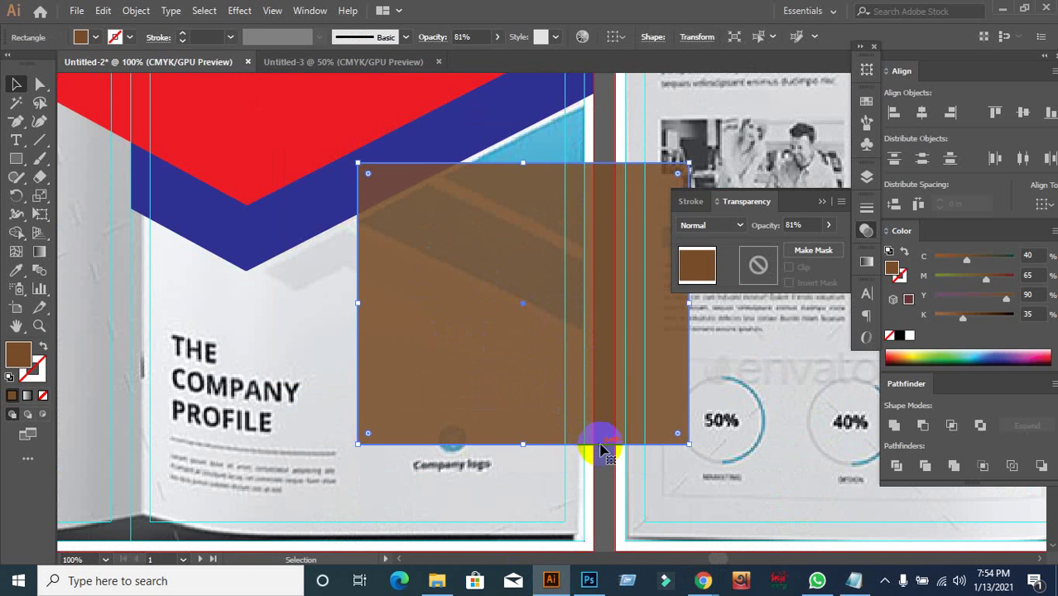
{"action": "key", "text": "a"}
{"action": "key", "text": "ctrl+z"}
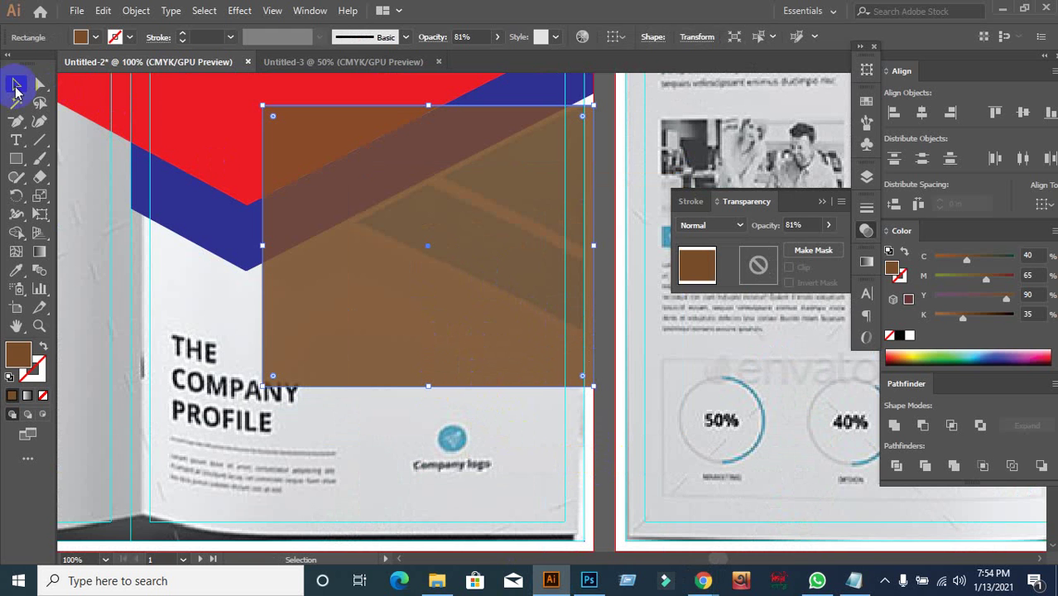
Lower the brown rectangle's opacity to 49% to trace the reference stripes beneath it.
{"action": "left_click", "coordinate": [17, 123]}
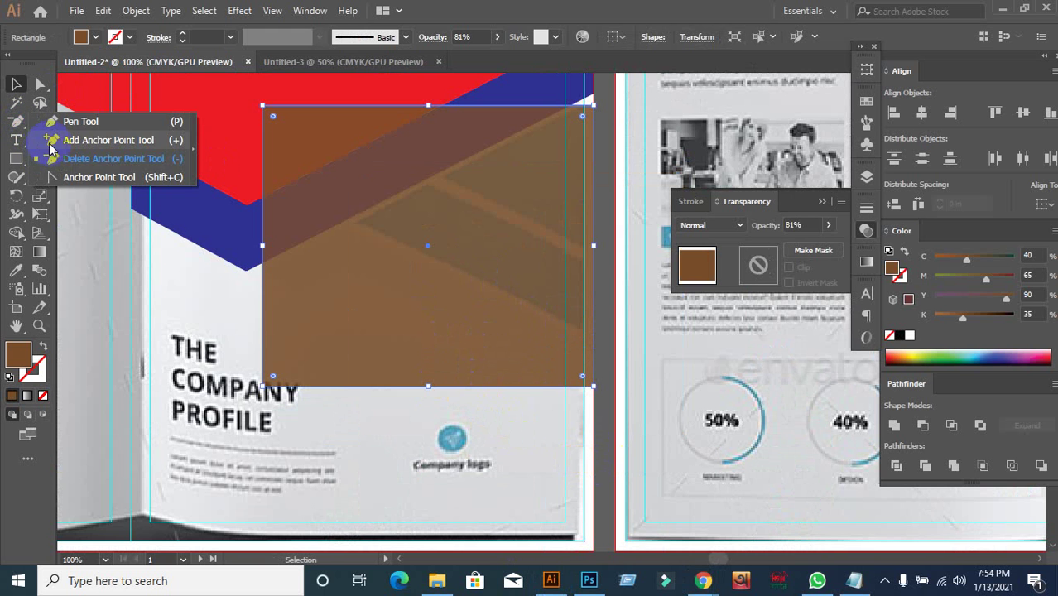
{"action": "left_click", "coordinate": [99, 140]}
{"action": "left_click", "coordinate": [805, 225]}
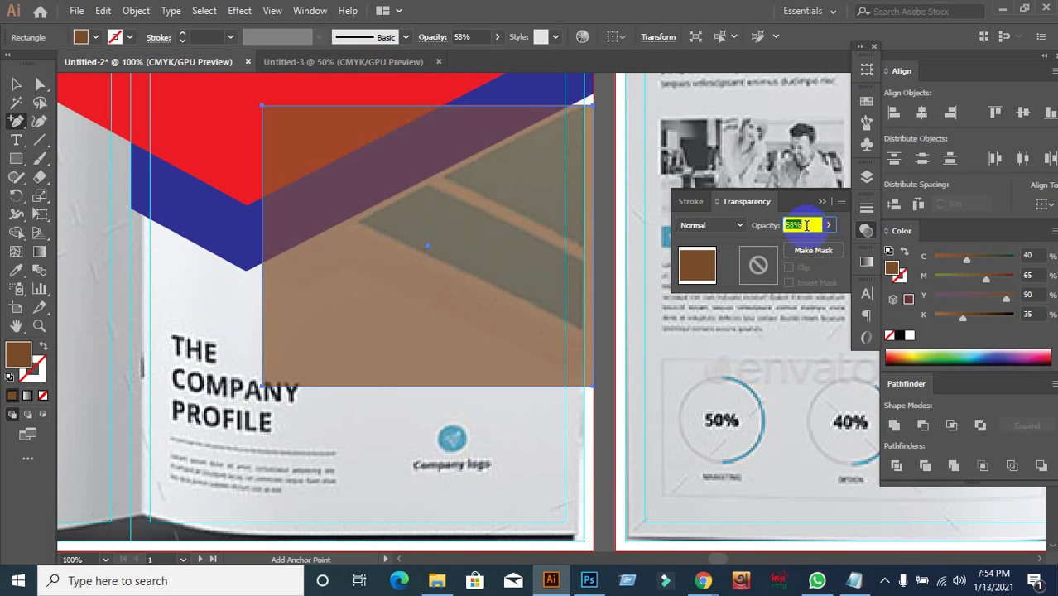
{"action": "type", "text": "49"}
{"action": "key", "text": "Return"}
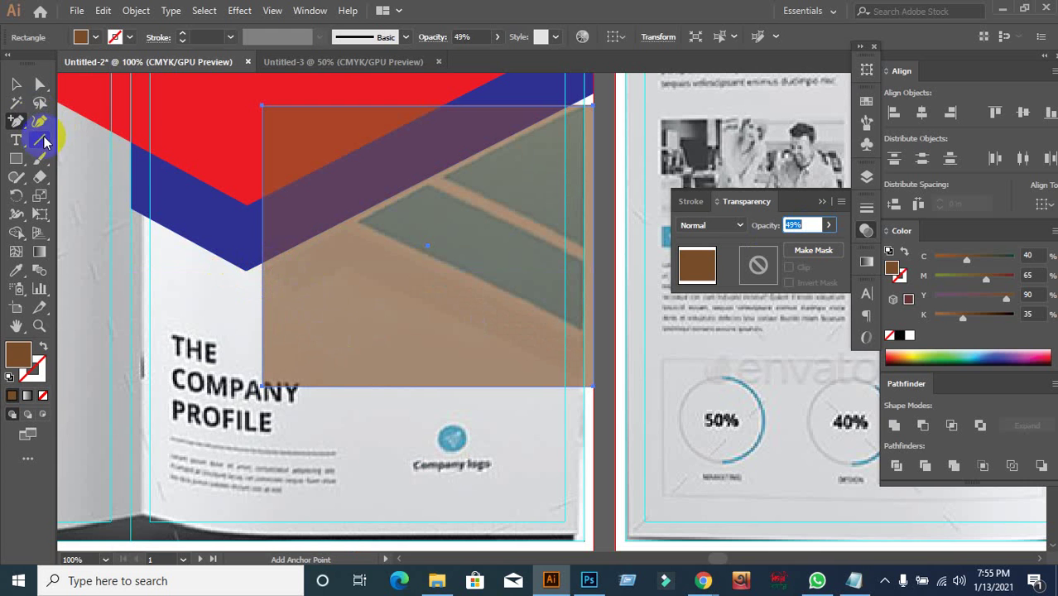
Draw a straight diagonal line with the Pen tool from the blue band's lowest point to beyond the company logo and convert it into a guide.
{"action": "left_click", "coordinate": [22, 124]}
{"action": "left_click", "coordinate": [64, 124]}
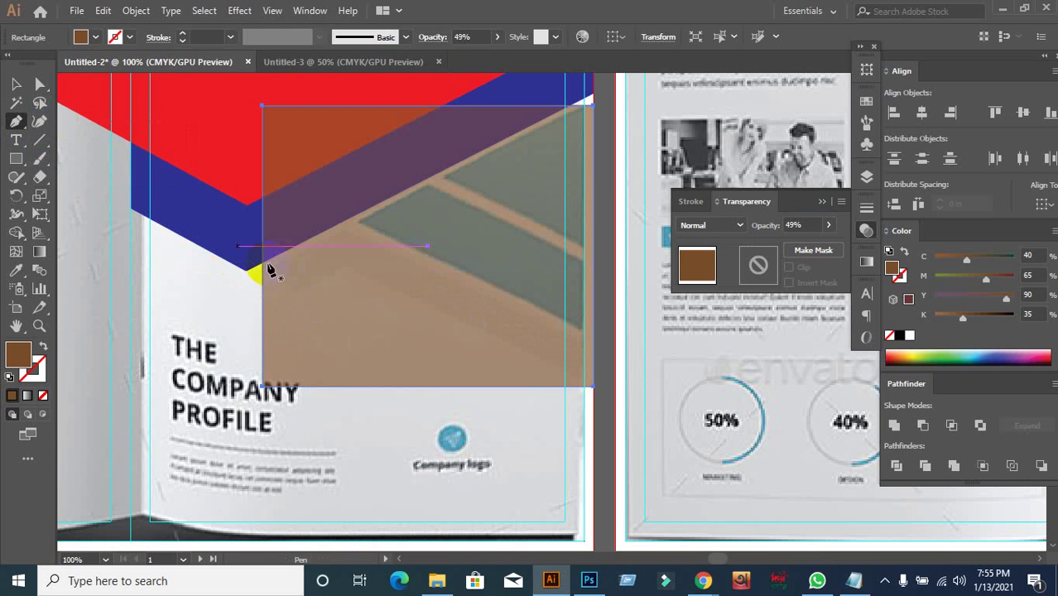
{"action": "left_click", "coordinate": [252, 256]}
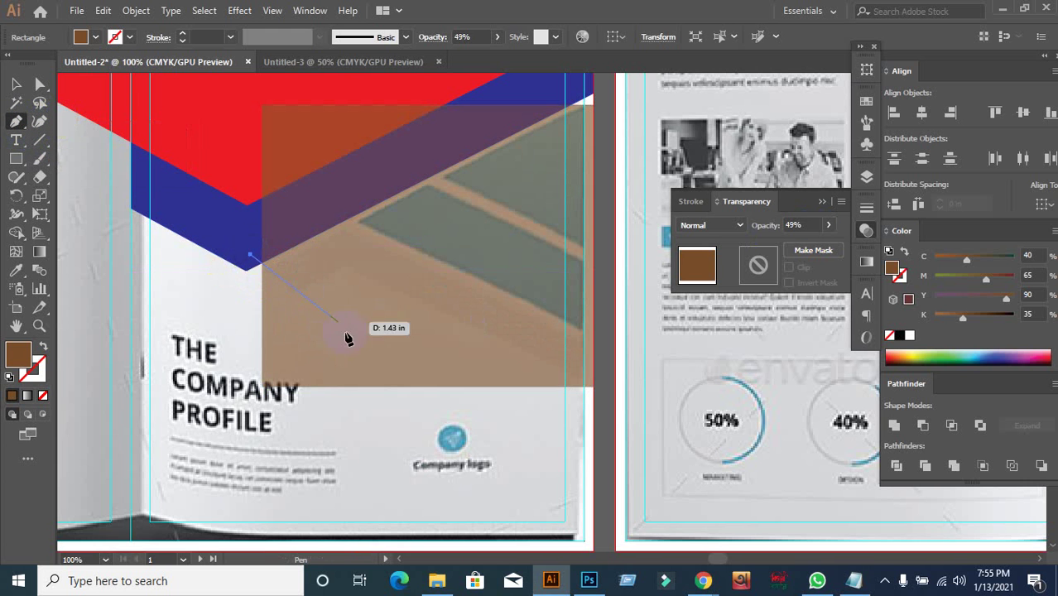
{"action": "left_click", "coordinate": [505, 449]}
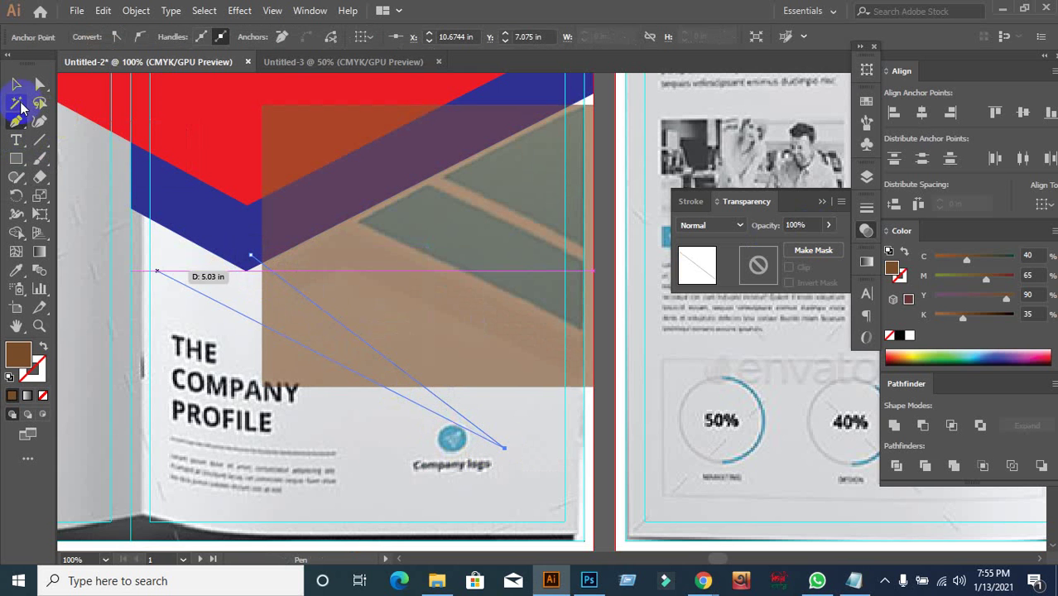
{"action": "left_click", "coordinate": [15, 84]}
{"action": "right_click", "coordinate": [354, 427]}
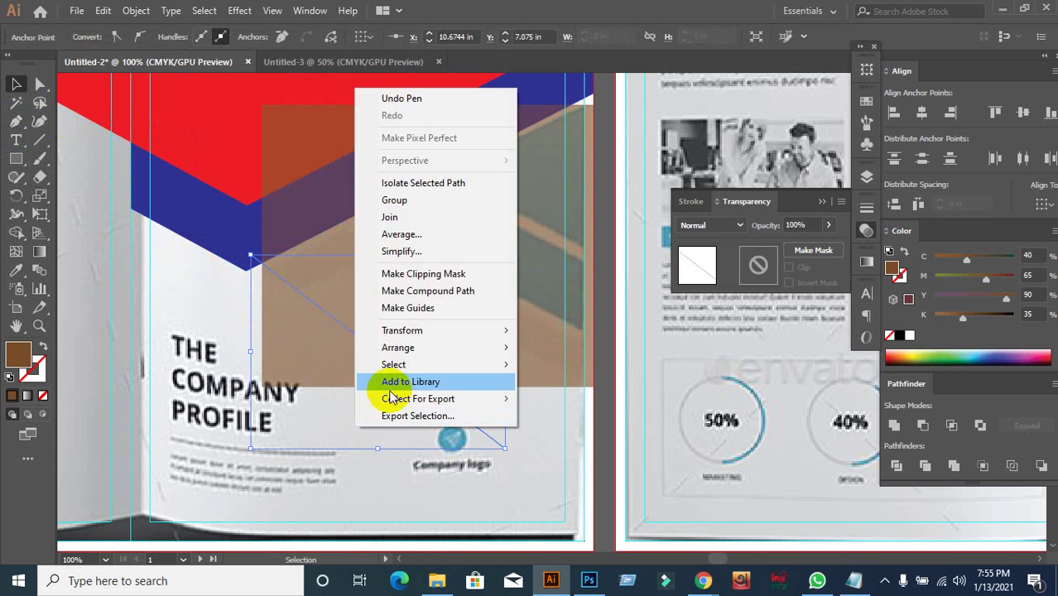
{"action": "left_click", "coordinate": [399, 310]}
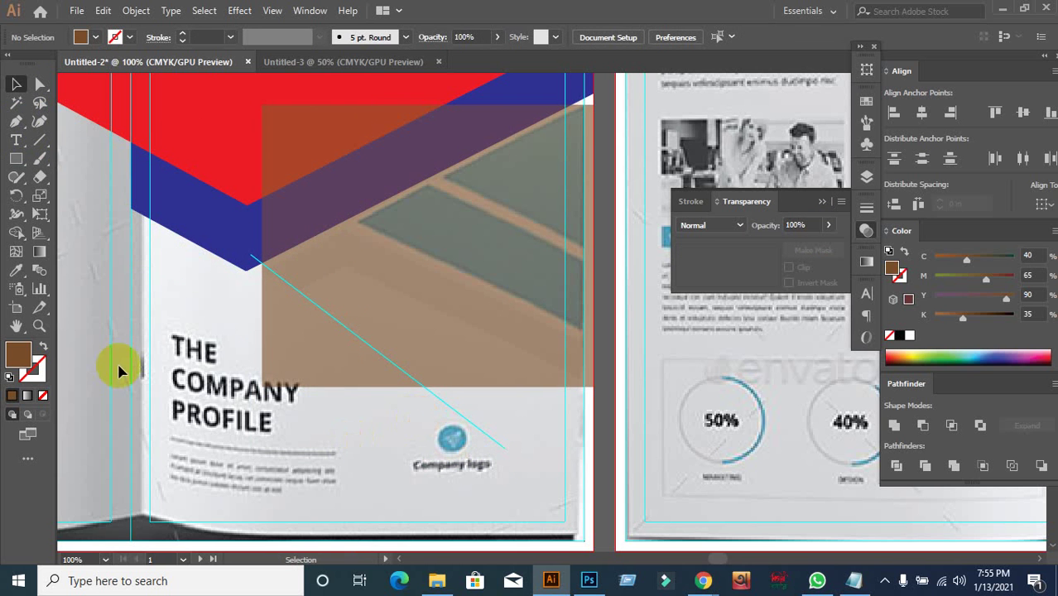
Add an anchor point on the brown rectangle's lower edge where the diagonal guide crosses it.
{"action": "left_click_drag", "start_coordinate": [17, 122], "coordinate": [78, 140]}
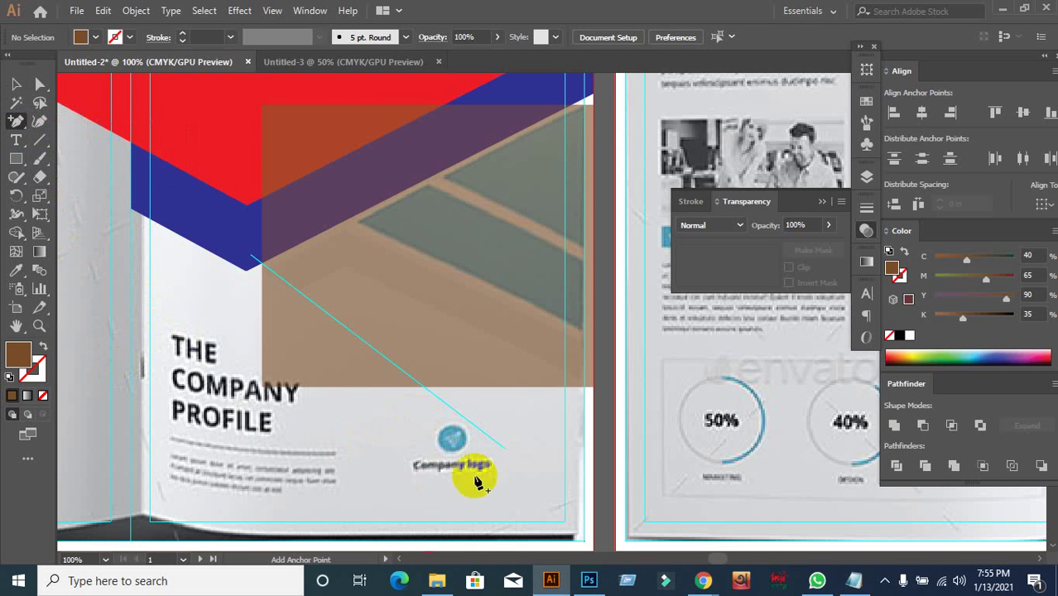
{"action": "left_click", "coordinate": [423, 392]}
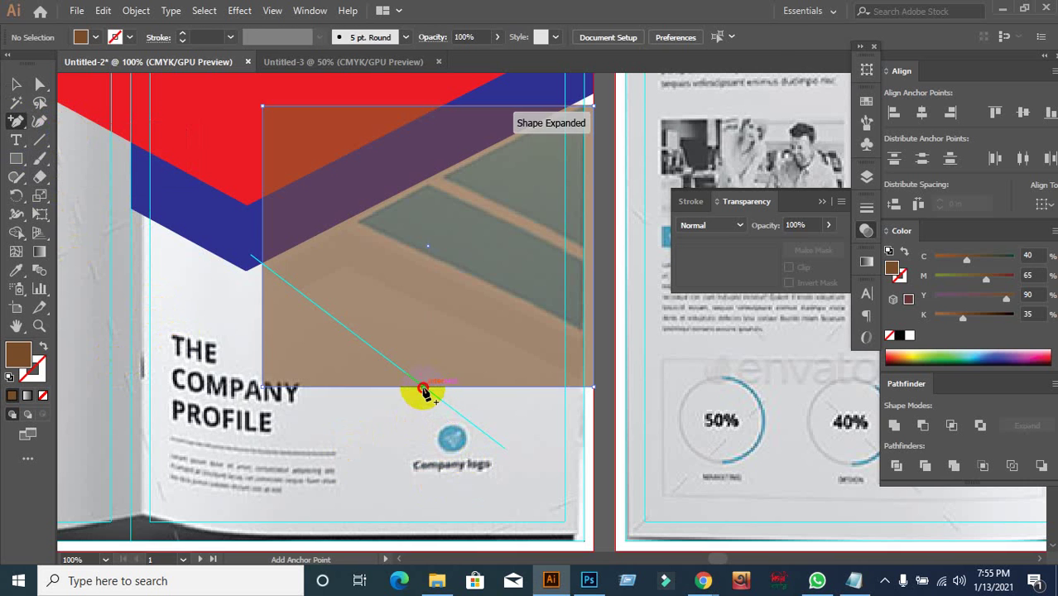
{"action": "left_click", "coordinate": [18, 83]}
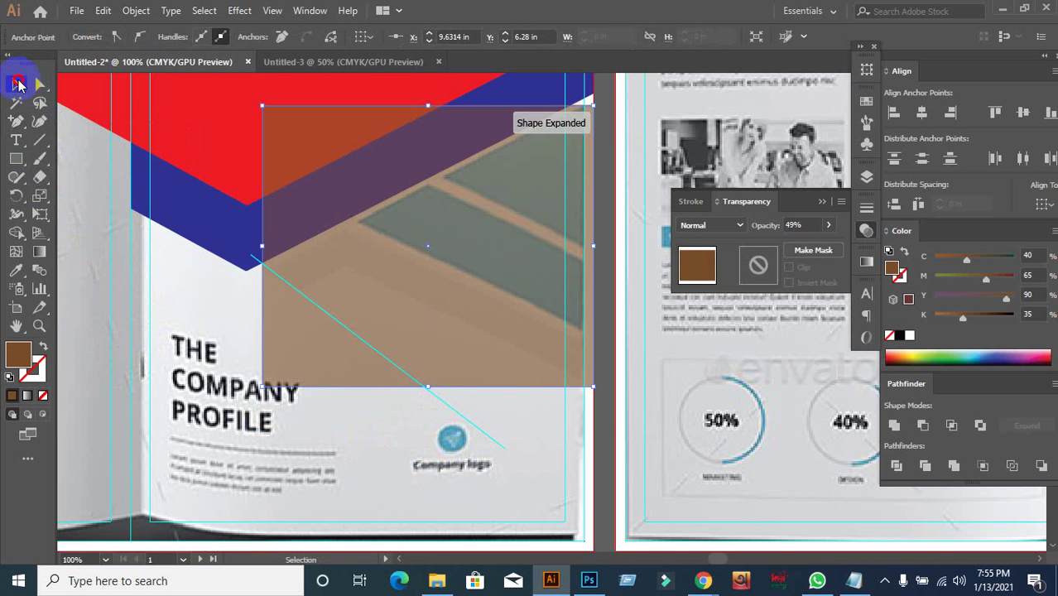
Unlock the guides, delete the diagonal guide, and lock the remaining guides again.
{"action": "left_click", "coordinate": [602, 420]}
{"action": "right_click", "coordinate": [602, 420]}
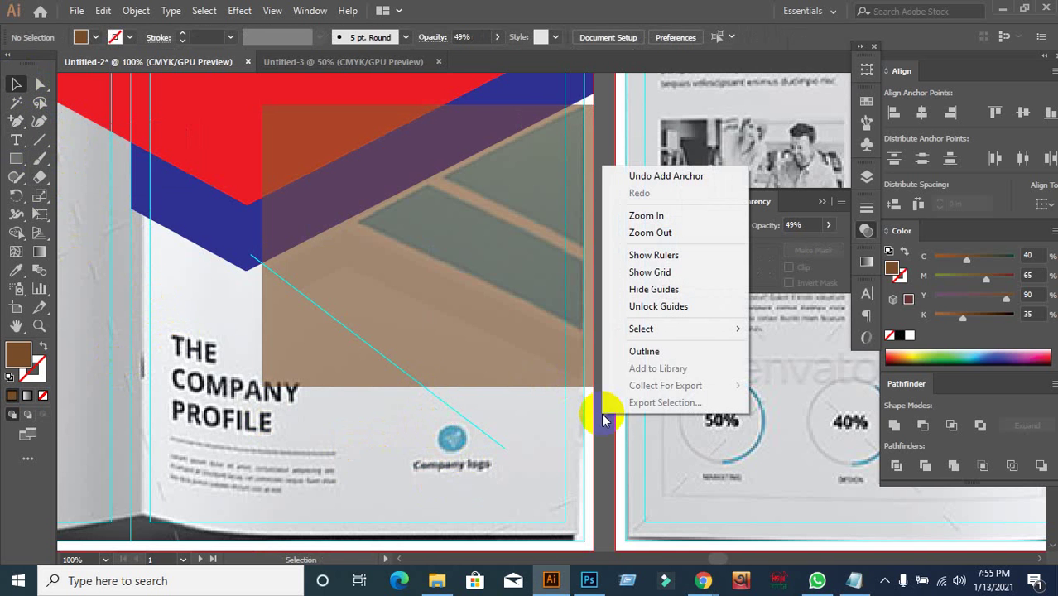
{"action": "left_click", "coordinate": [653, 306]}
{"action": "left_click", "coordinate": [486, 439]}
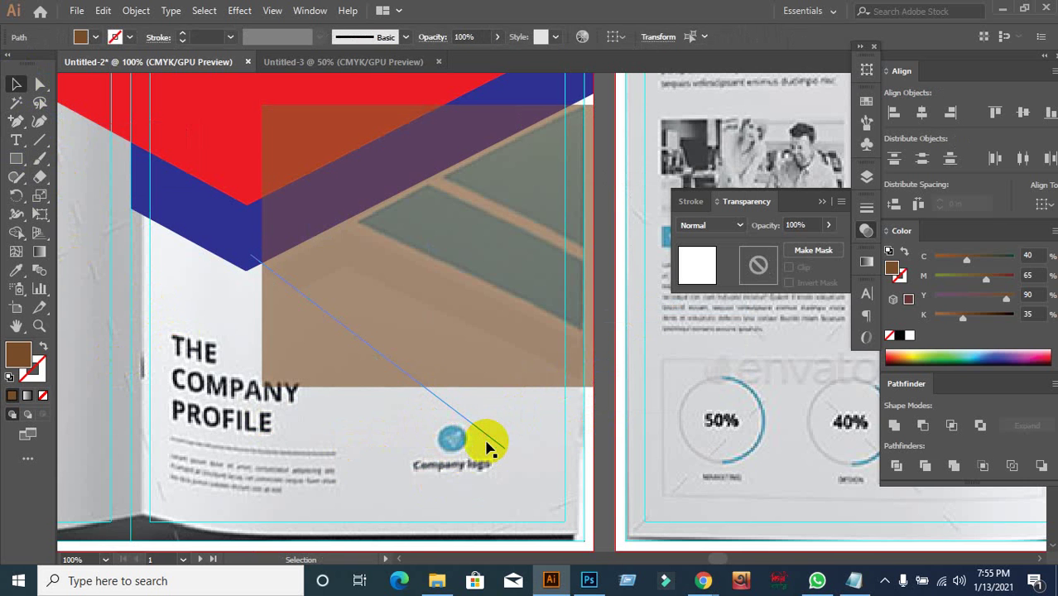
{"action": "key", "text": "Delete"}
{"action": "right_click", "coordinate": [486, 442]}
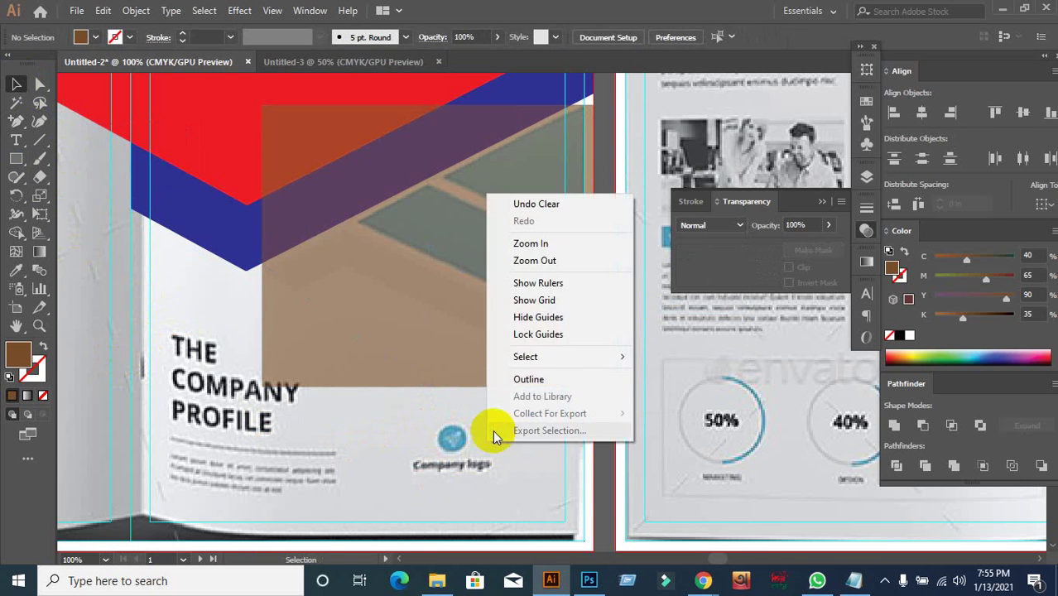
{"action": "left_click", "coordinate": [537, 336]}
Try deleting the brown rectangle's lower corner anchor point nearest the title, and undo the deletion.
{"action": "left_click", "coordinate": [347, 361]}
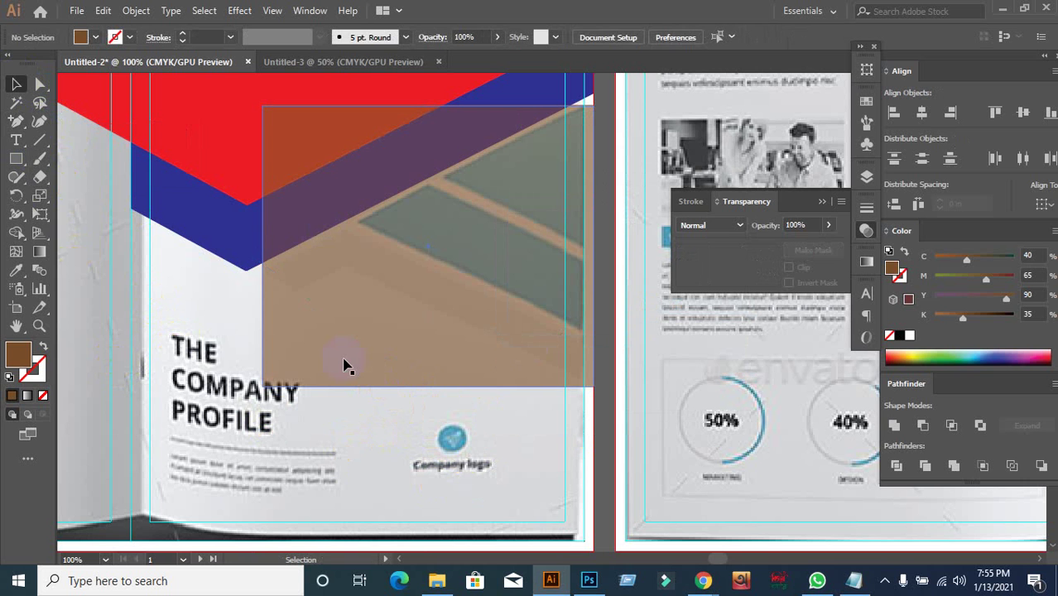
{"action": "left_click", "coordinate": [15, 121]}
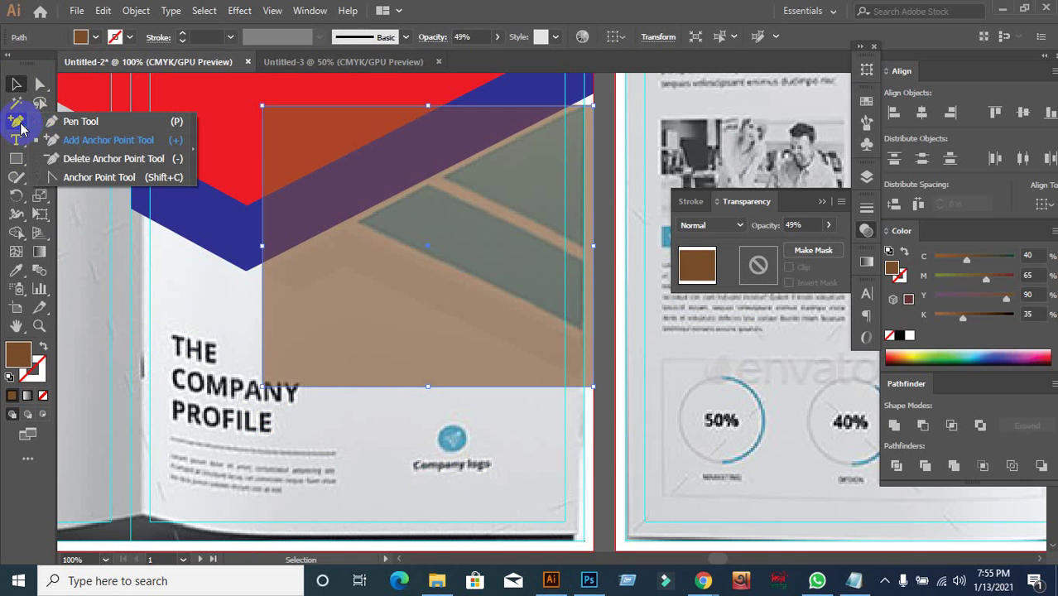
{"action": "left_click", "coordinate": [99, 158]}
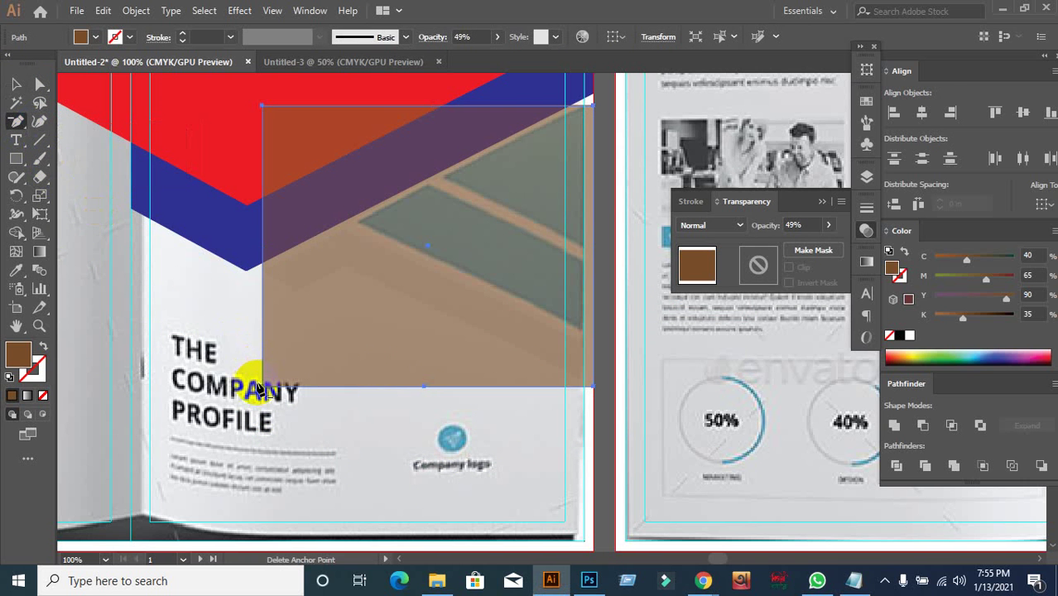
{"action": "left_click", "coordinate": [262, 386]}
{"action": "key", "text": "v"}
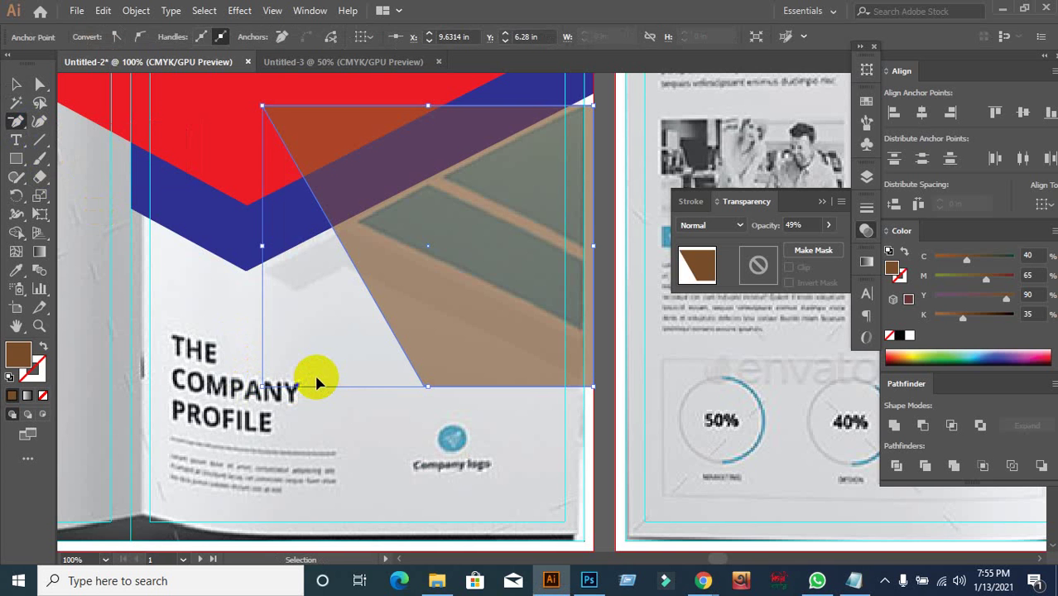
{"action": "key", "text": "ctrl+z"}
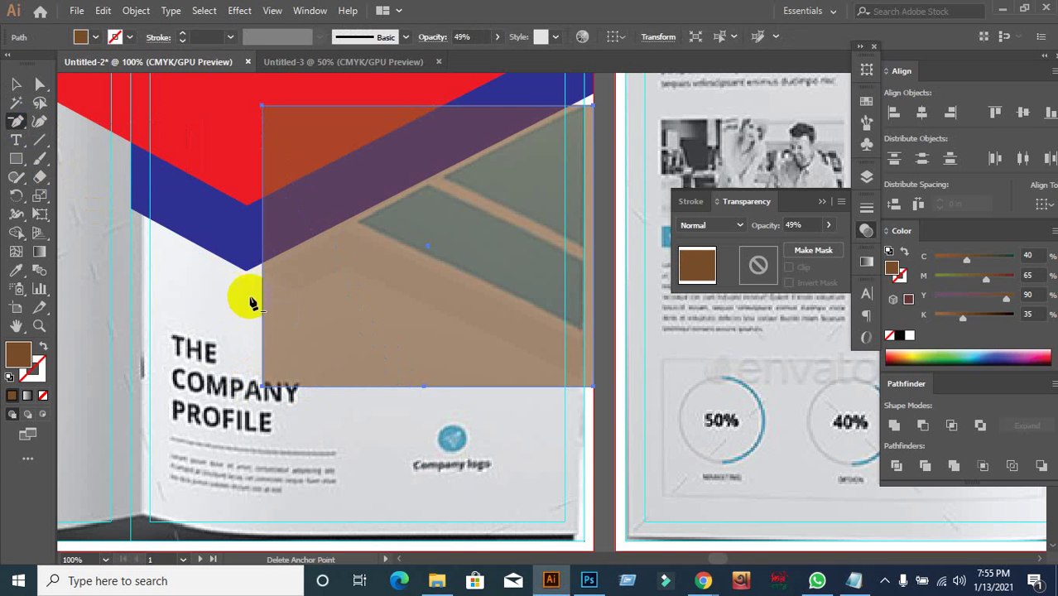
Add an anchor point on the brown shape's inner edge just below the blue band and delete the corner anchor point beneath it.
{"action": "left_click", "coordinate": [16, 83]}
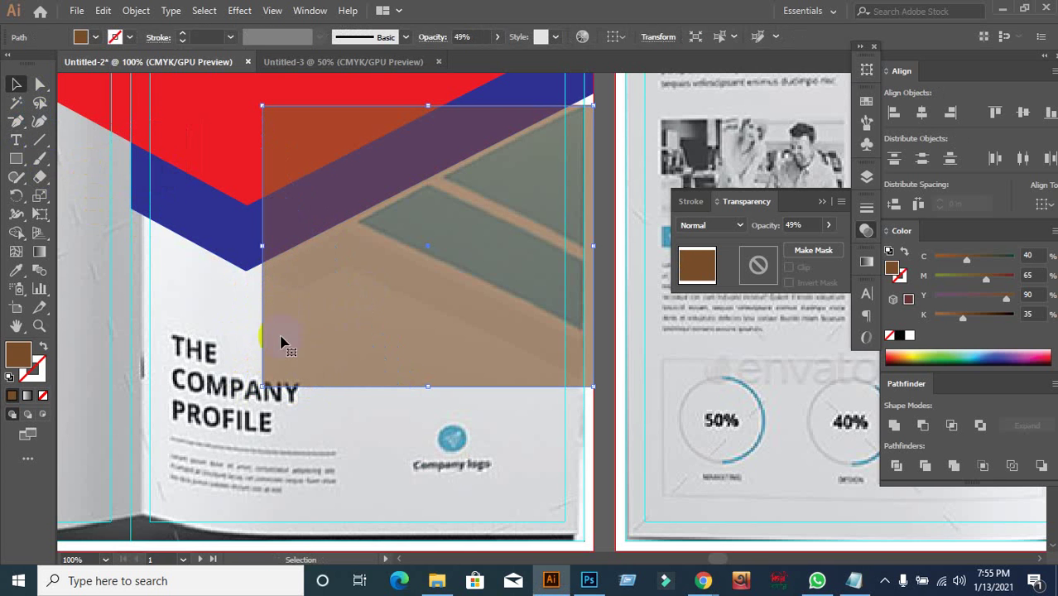
{"action": "left_click_drag", "start_coordinate": [18, 125], "coordinate": [71, 137]}
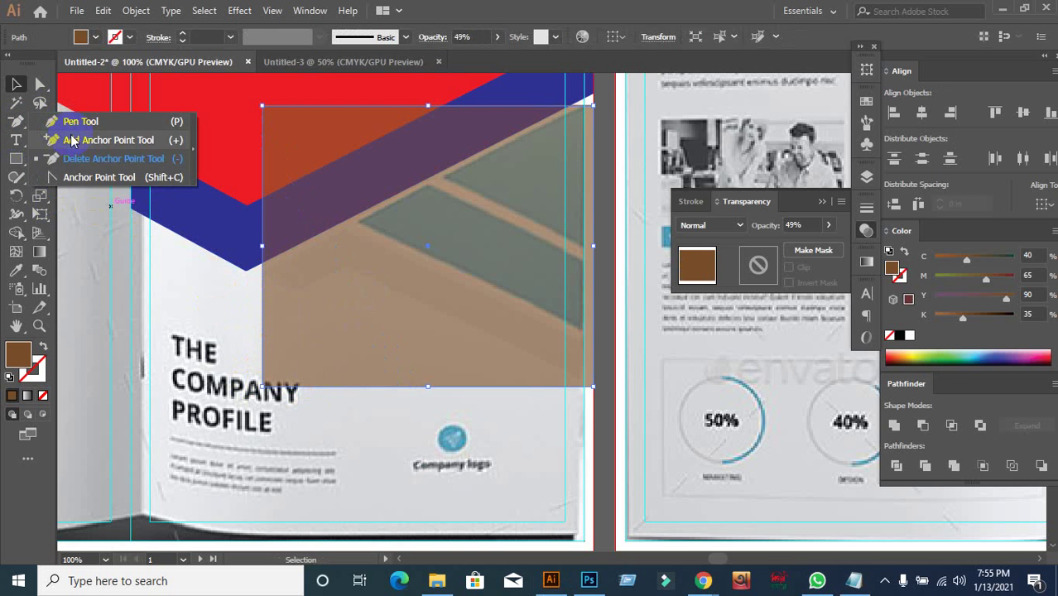
{"action": "left_click", "coordinate": [263, 271]}
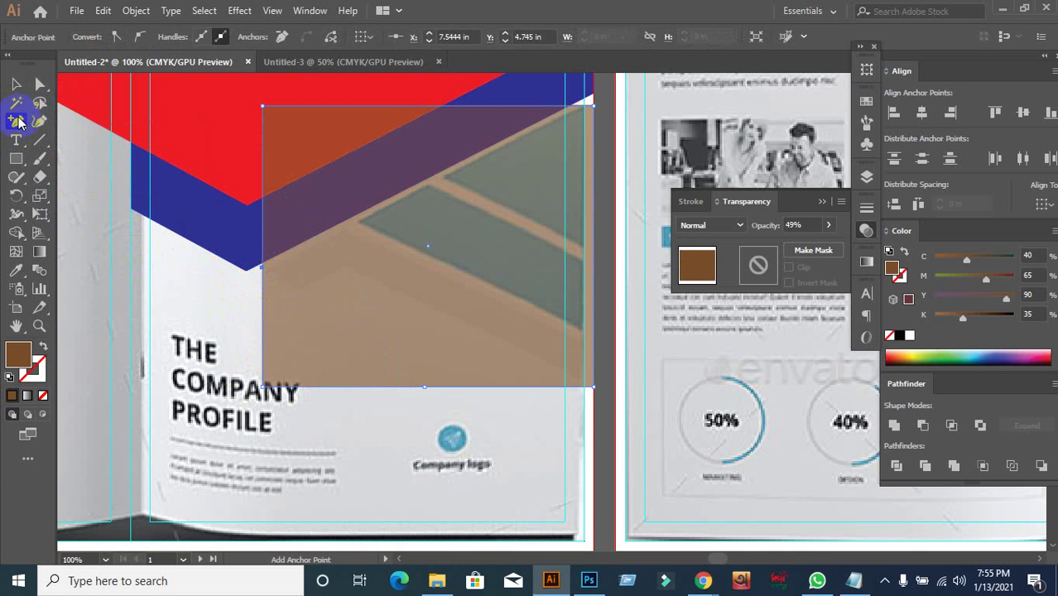
{"action": "left_click_drag", "start_coordinate": [16, 121], "coordinate": [91, 158]}
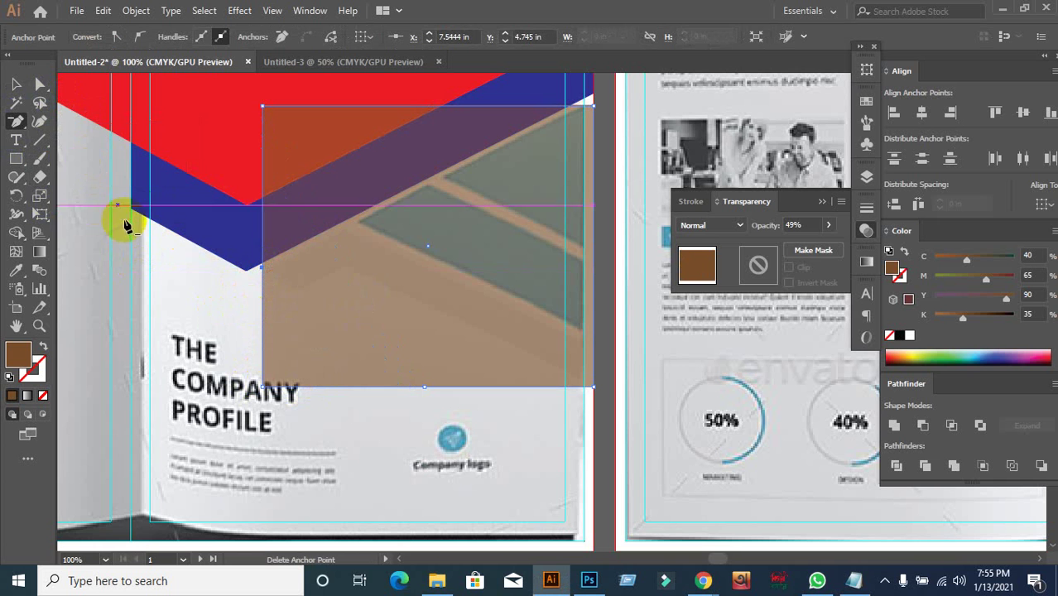
{"action": "left_click", "coordinate": [262, 387]}
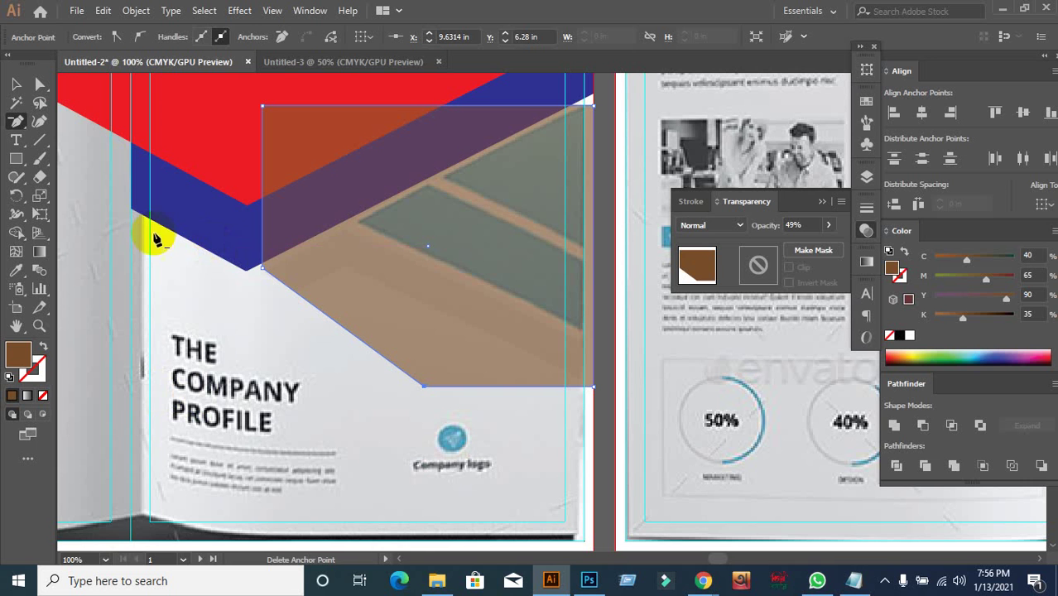
Extend the brown shape's diagonal edge by moving its inner anchor up under the blue band and its lower anchor about 2.43 in across and 1.79 in down.
{"action": "left_click", "coordinate": [41, 83]}
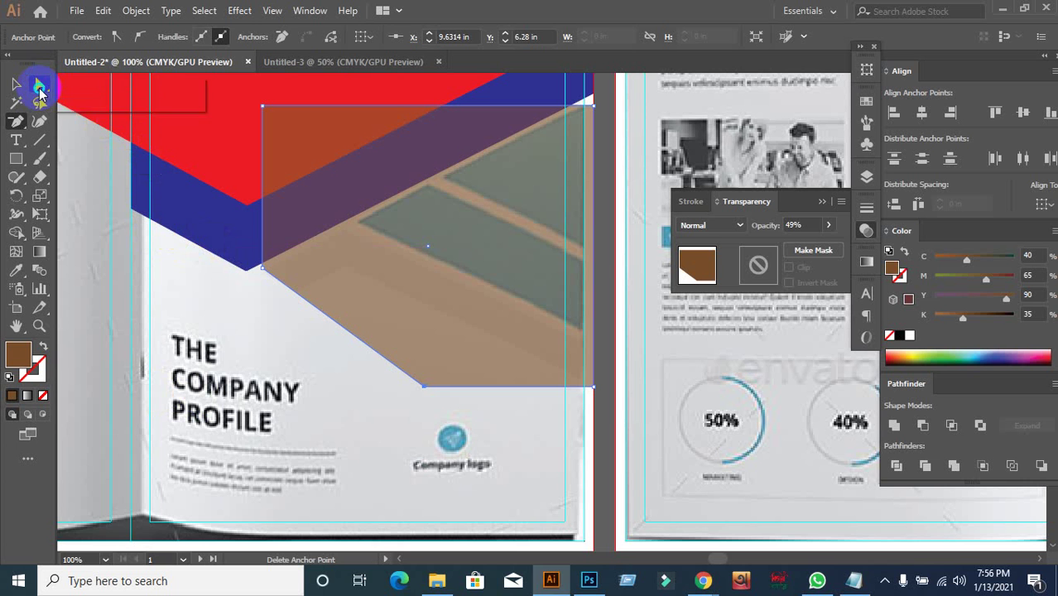
{"action": "left_click", "coordinate": [100, 85]}
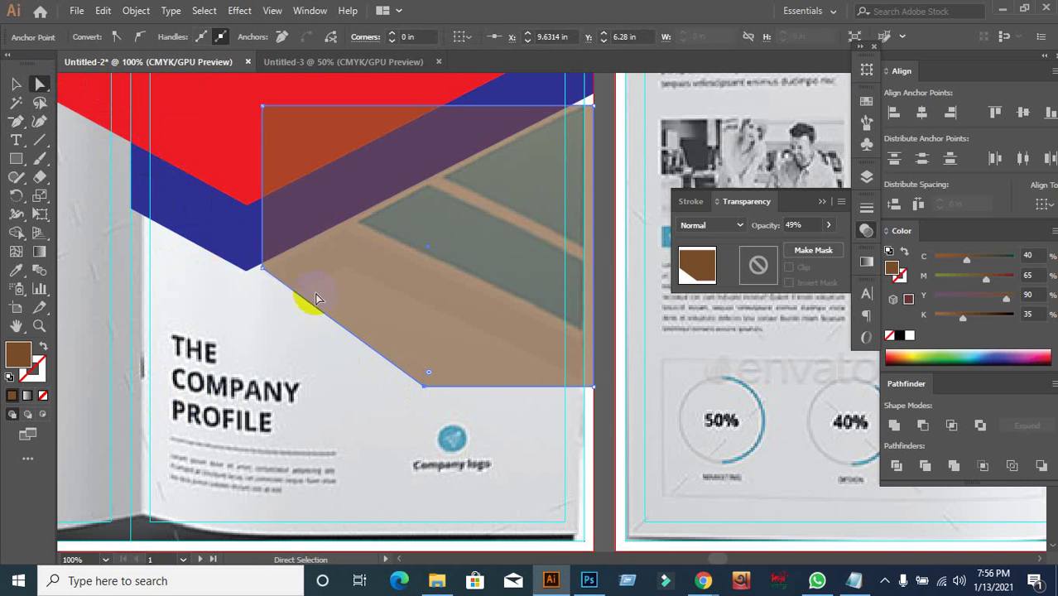
{"action": "left_click", "coordinate": [264, 277]}
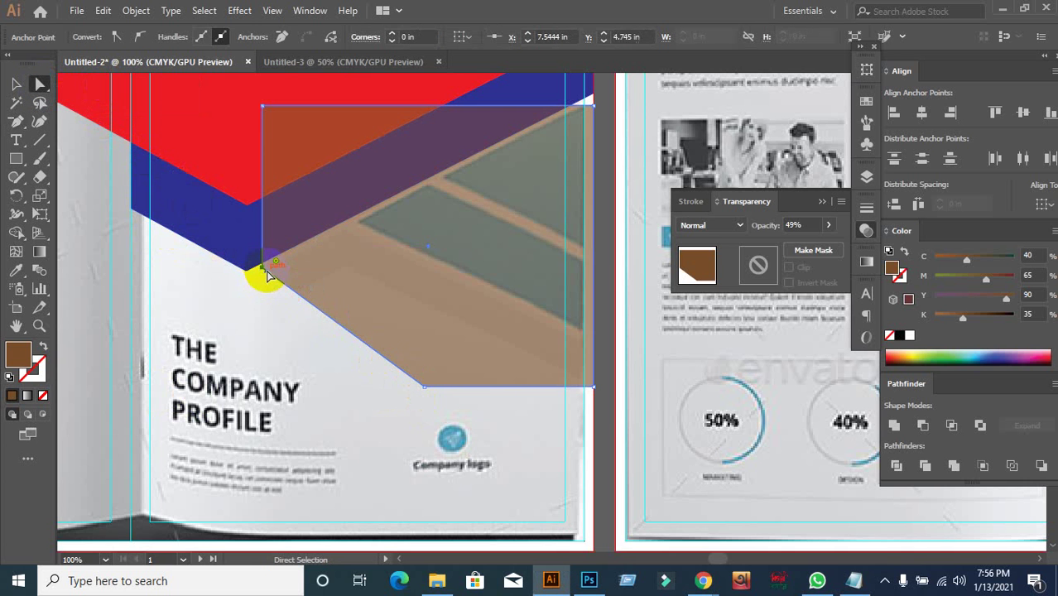
{"action": "left_click_drag", "start_coordinate": [266, 276], "coordinate": [227, 238]}
{"action": "left_click_drag", "start_coordinate": [425, 387], "coordinate": [615, 530]}
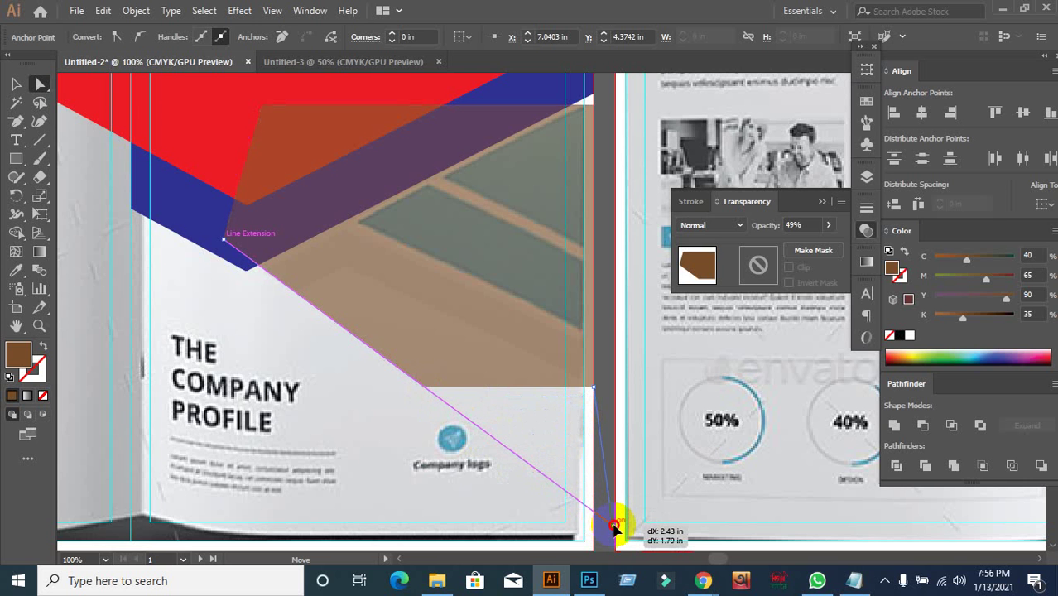
{"action": "left_click_drag", "start_coordinate": [615, 530], "coordinate": [605, 515]}
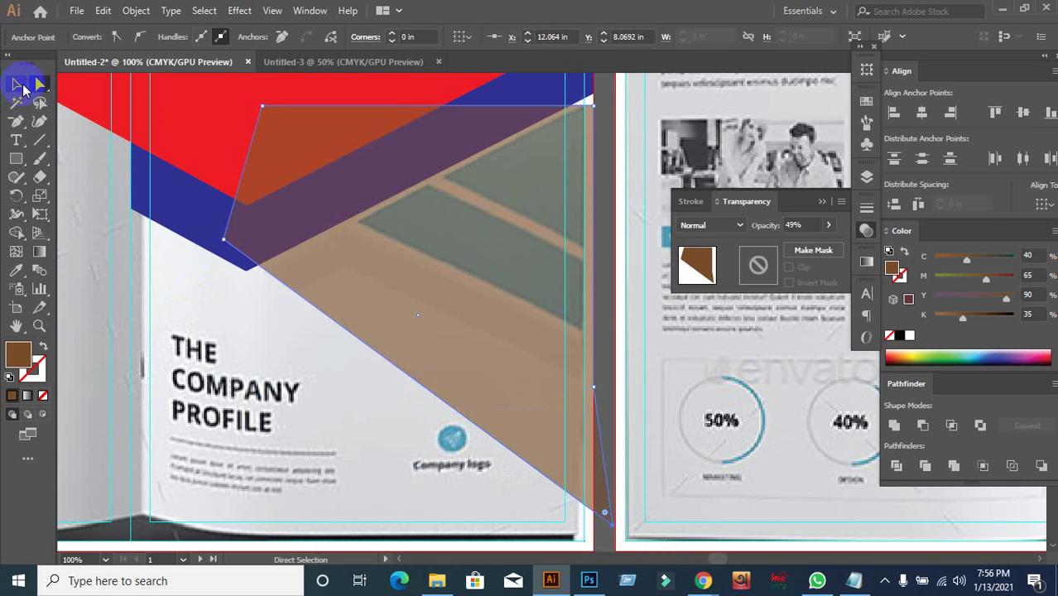
Set the brown shape's opacity to 100% and send it behind the red and blue V-shapes.
{"action": "left_click", "coordinate": [18, 86]}
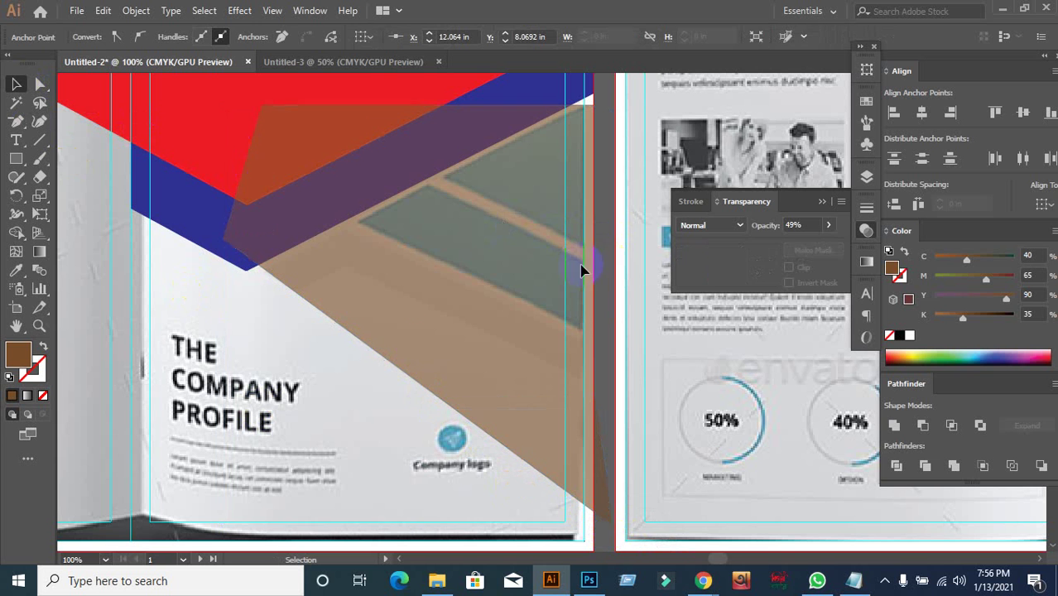
{"action": "left_click", "coordinate": [489, 303]}
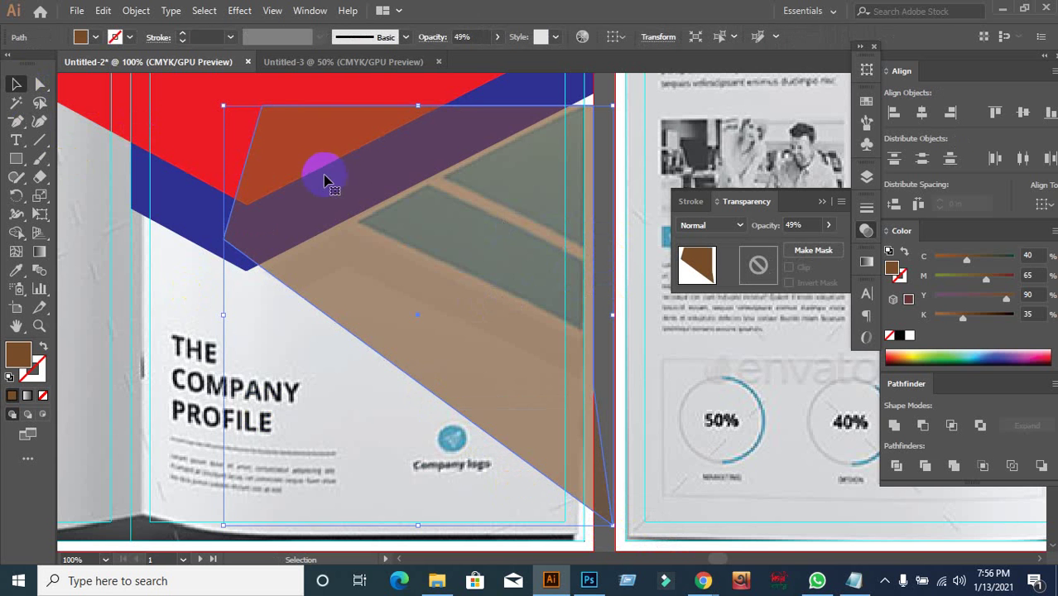
{"action": "left_click", "coordinate": [814, 224]}
{"action": "type", "text": "100"}
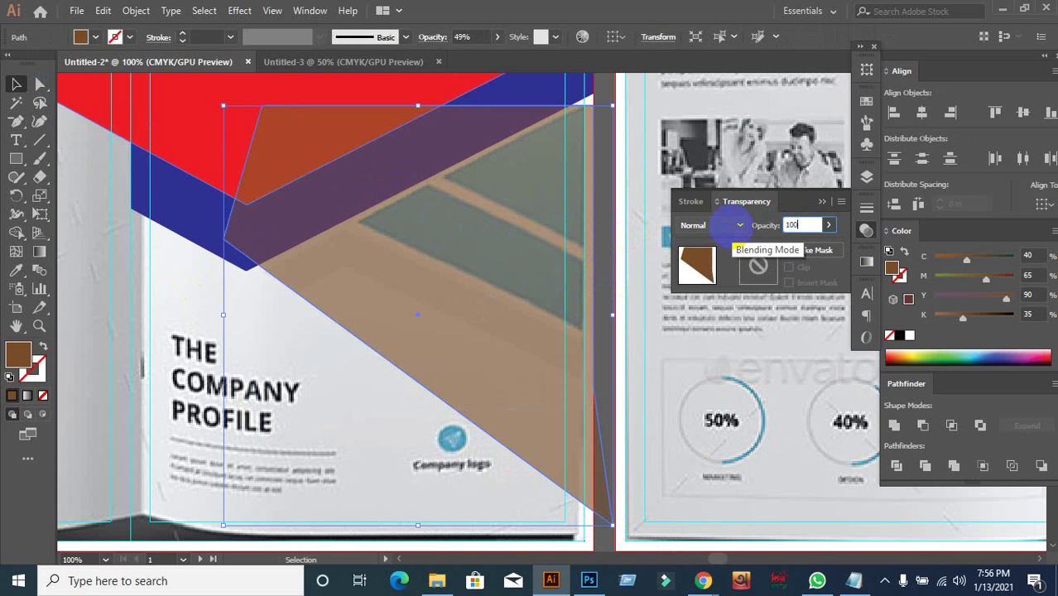
{"action": "key", "text": "Return"}
{"action": "key", "text": "ctrl+bracketleft"}
{"action": "key", "text": "ctrl+bracketleft"}
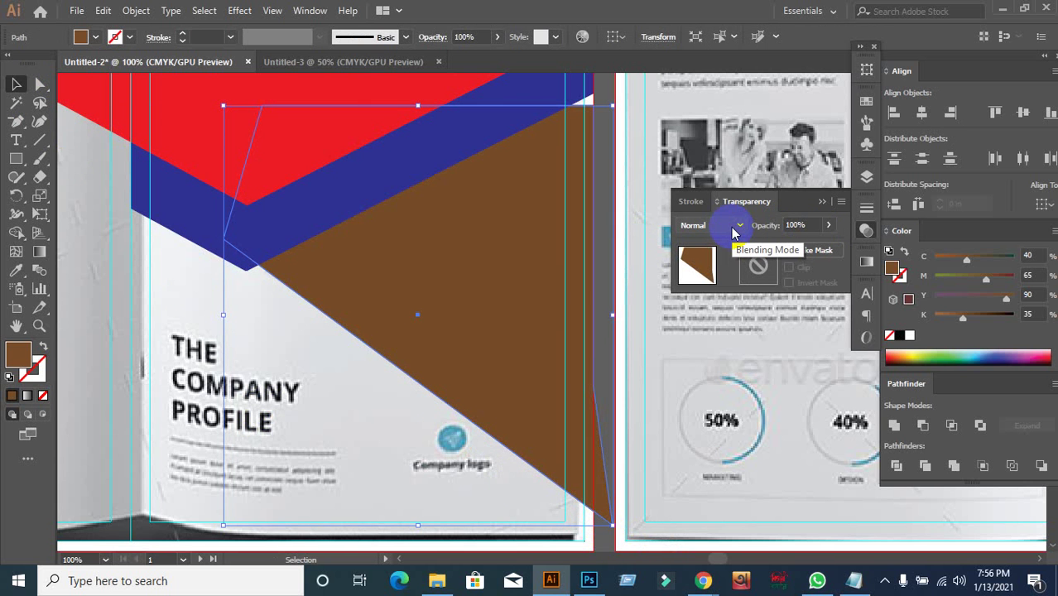
{"action": "scroll", "coordinate": [633, 199], "scroll_direction": "up", "scroll_amount": 2}
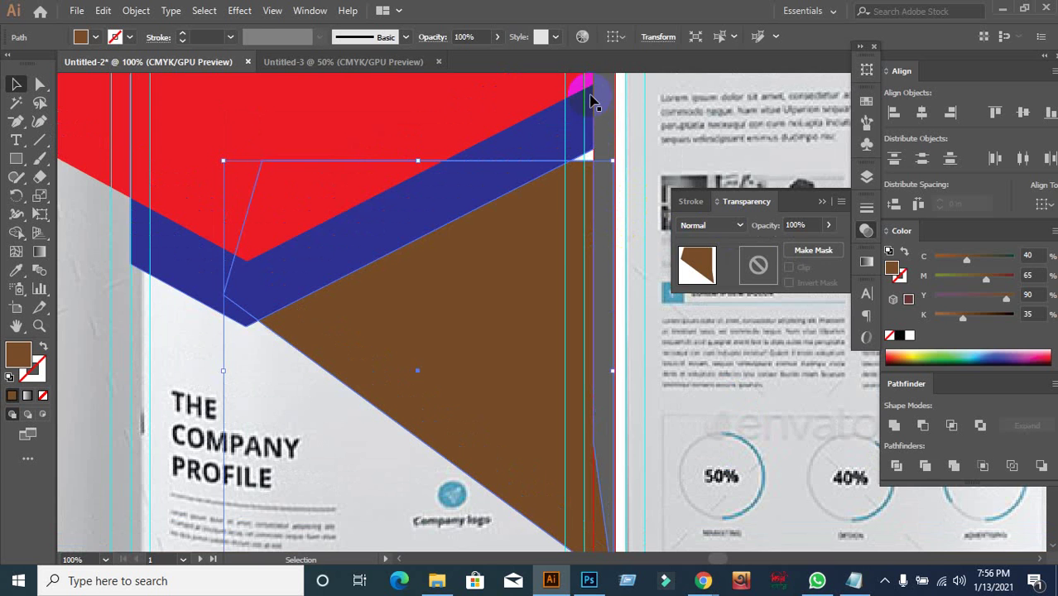
{"action": "left_click", "coordinate": [595, 207]}
{"action": "left_click", "coordinate": [538, 257]}
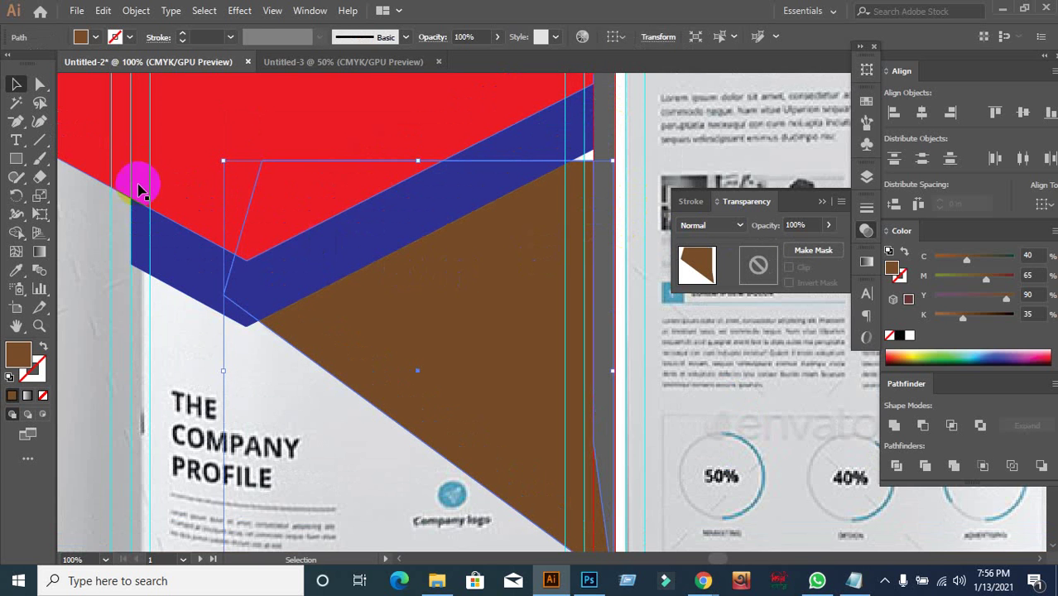
Try to move the brown shape's upper edge higher under the blue band, and undo the move.
{"action": "left_click", "coordinate": [37, 85]}
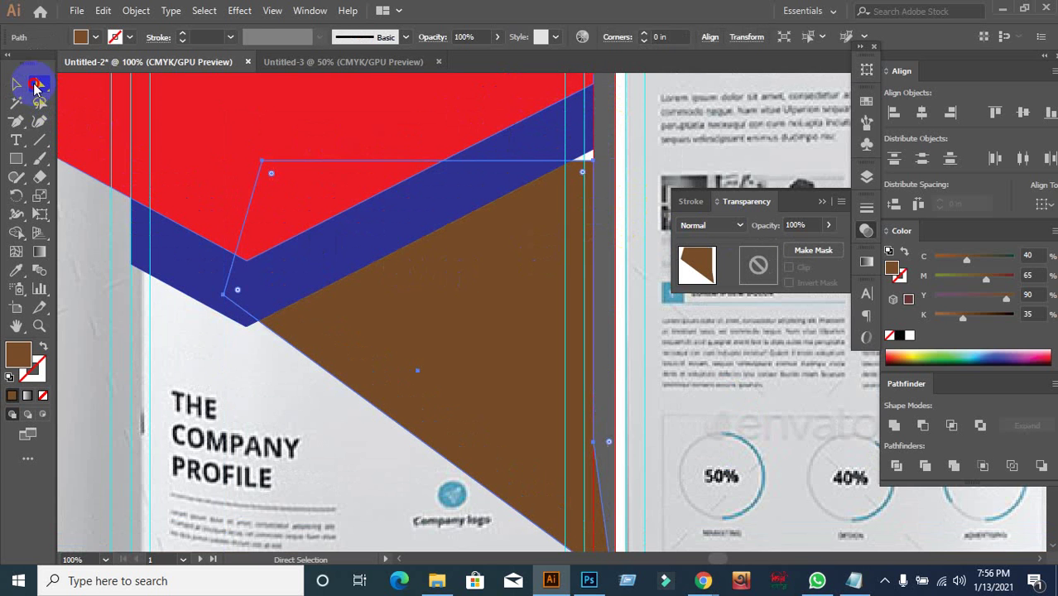
{"action": "left_click", "coordinate": [443, 163]}
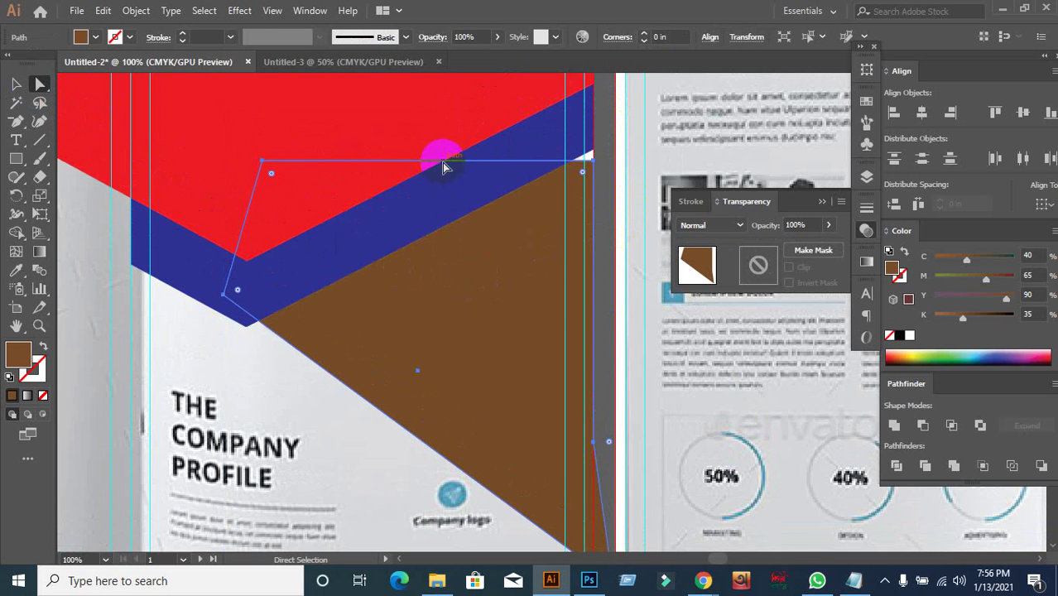
{"action": "left_click_drag", "start_coordinate": [443, 162], "coordinate": [442, 137]}
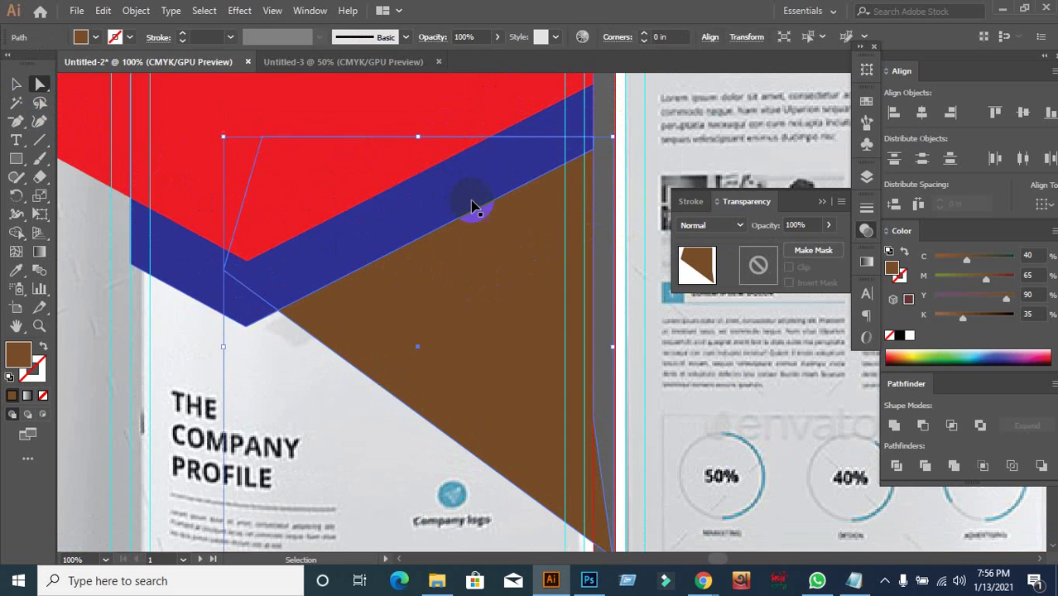
{"action": "key", "text": "ctrl+z"}
{"action": "left_click", "coordinate": [469, 193]}
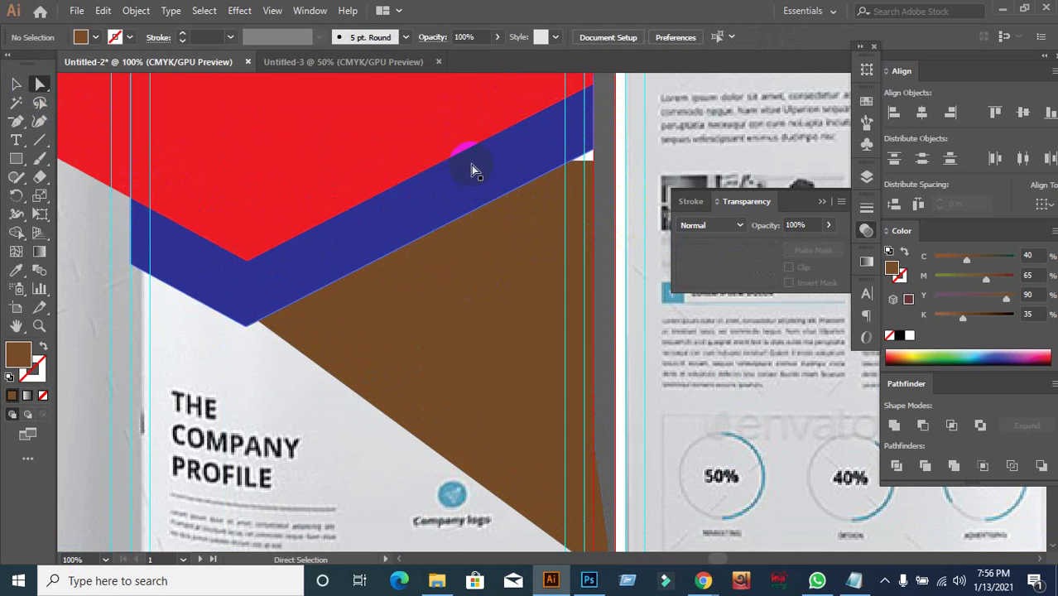
Raise only the brown shape's two upper anchor points behind the red and blue shapes to close the white gap beneath the blue band.
{"action": "left_click_drag", "start_coordinate": [471, 170], "coordinate": [580, 104]}
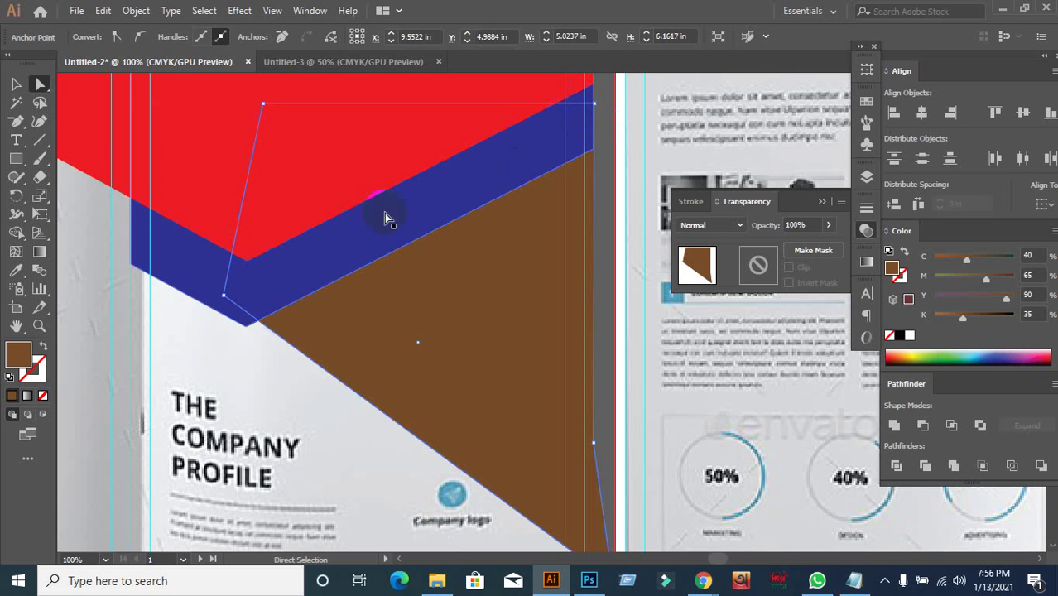
{"action": "left_click", "coordinate": [17, 84]}
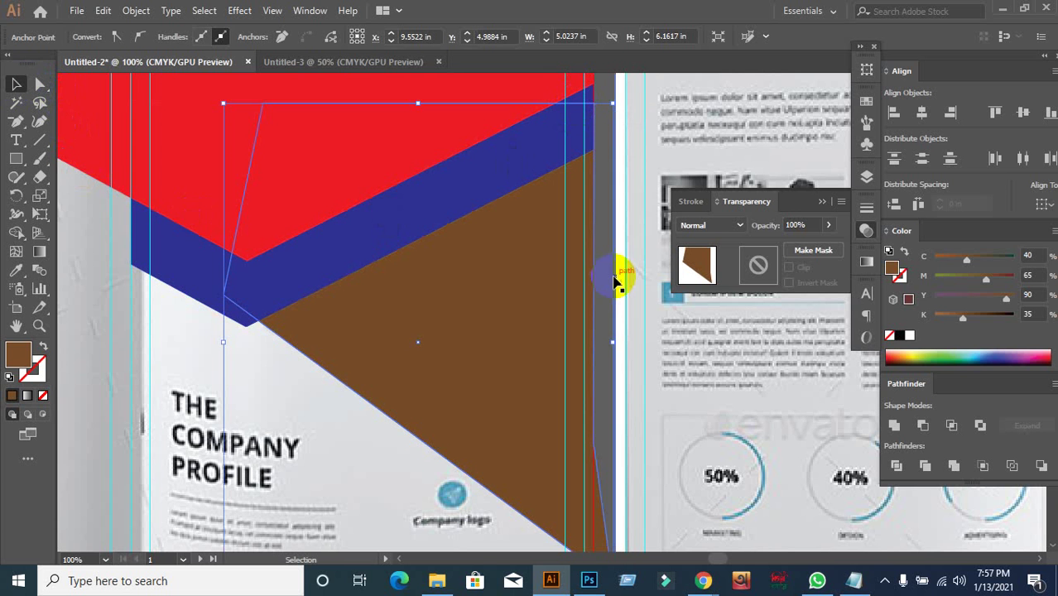
{"action": "scroll", "coordinate": [649, 159], "scroll_direction": "up", "scroll_amount": 2}
{"action": "left_click", "coordinate": [619, 177]}
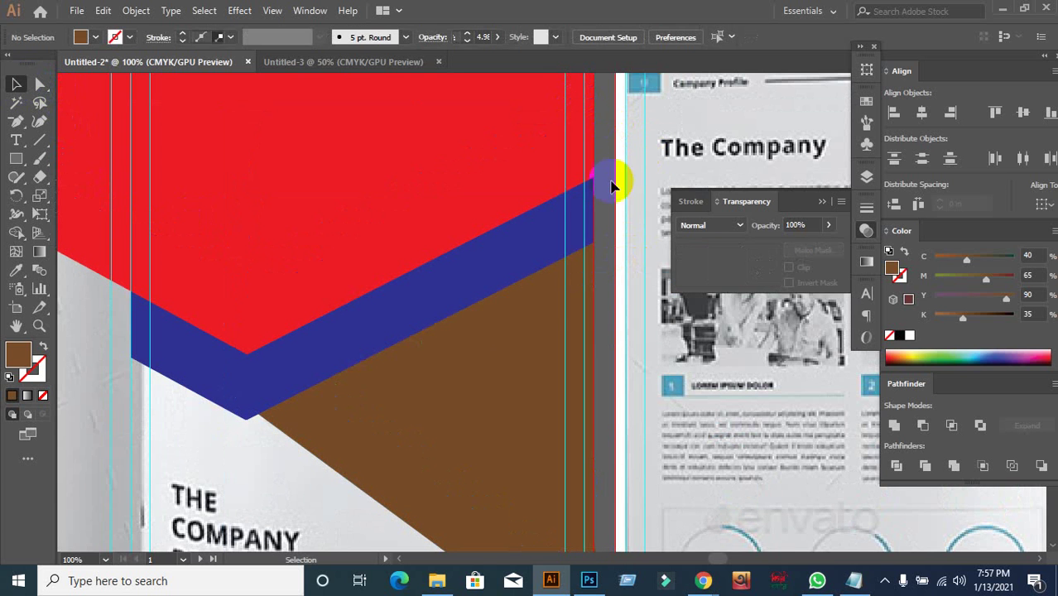
{"action": "left_click", "coordinate": [387, 345]}
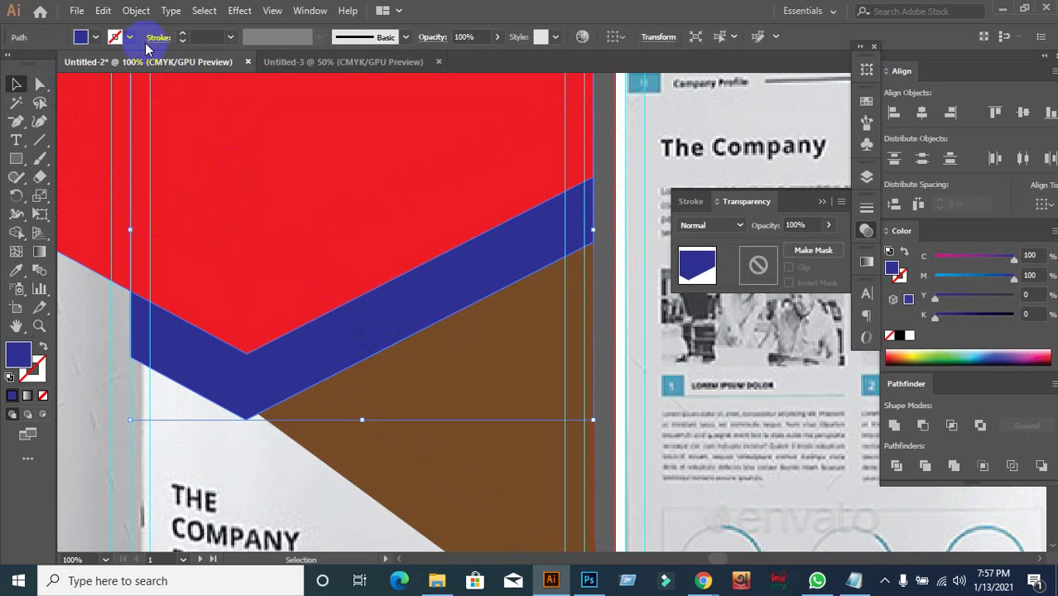
{"action": "left_click", "coordinate": [135, 10]}
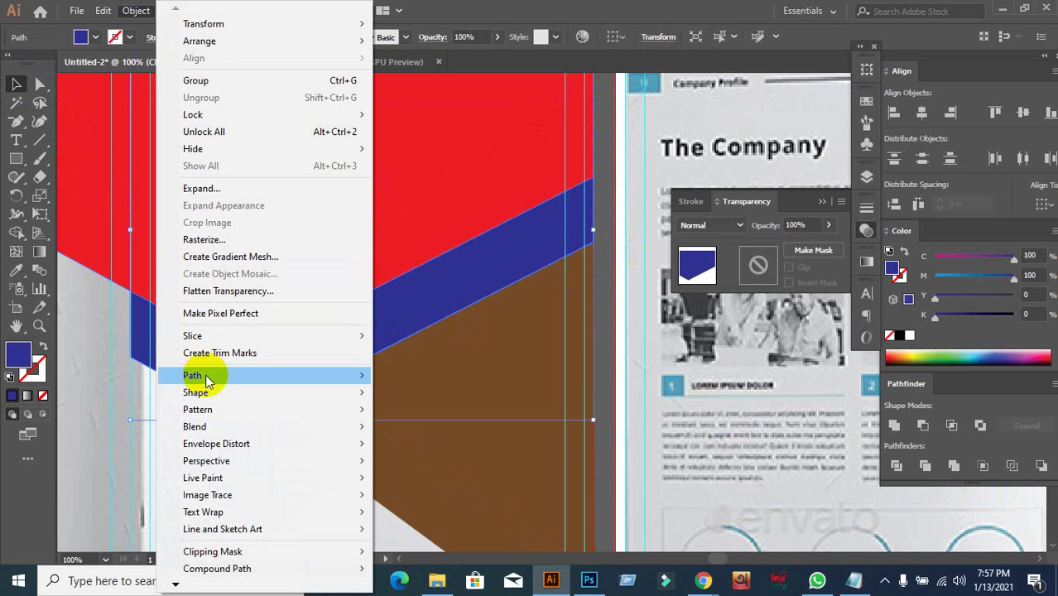
{"action": "mouse_move", "coordinate": [205, 375]}
{"action": "left_click", "coordinate": [427, 434]}
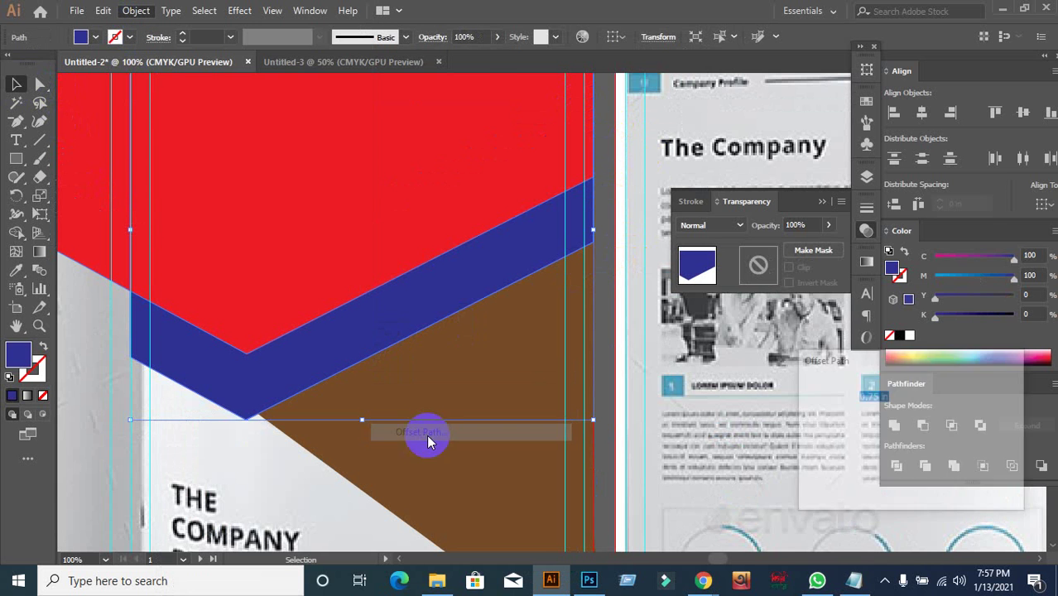
{"action": "left_click", "coordinate": [813, 479]}
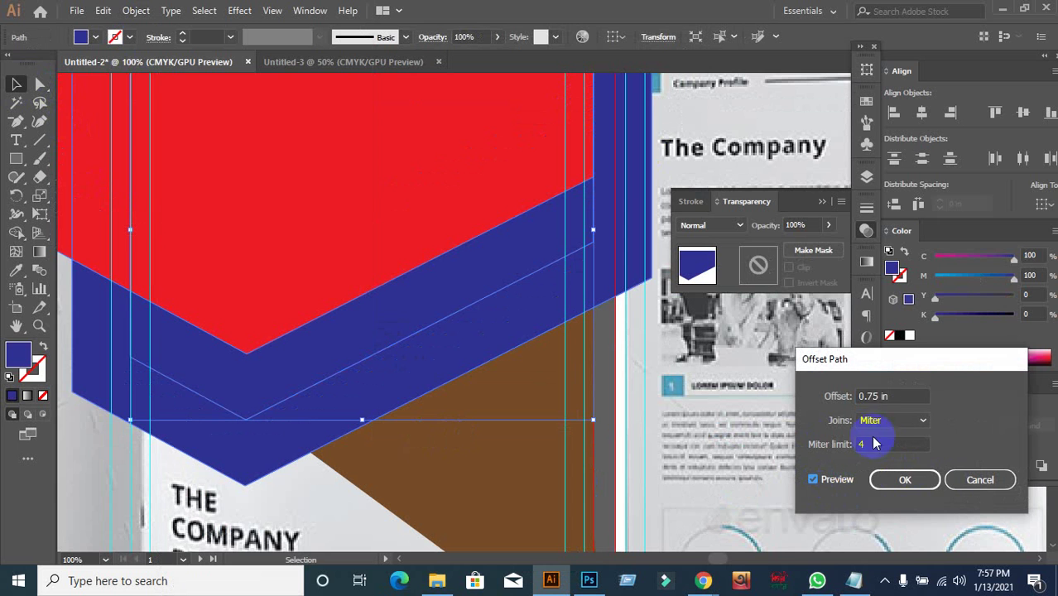
{"action": "left_click", "coordinate": [893, 396]}
{"action": "type", "text": "0.125"}
{"action": "key", "text": "Tab"}
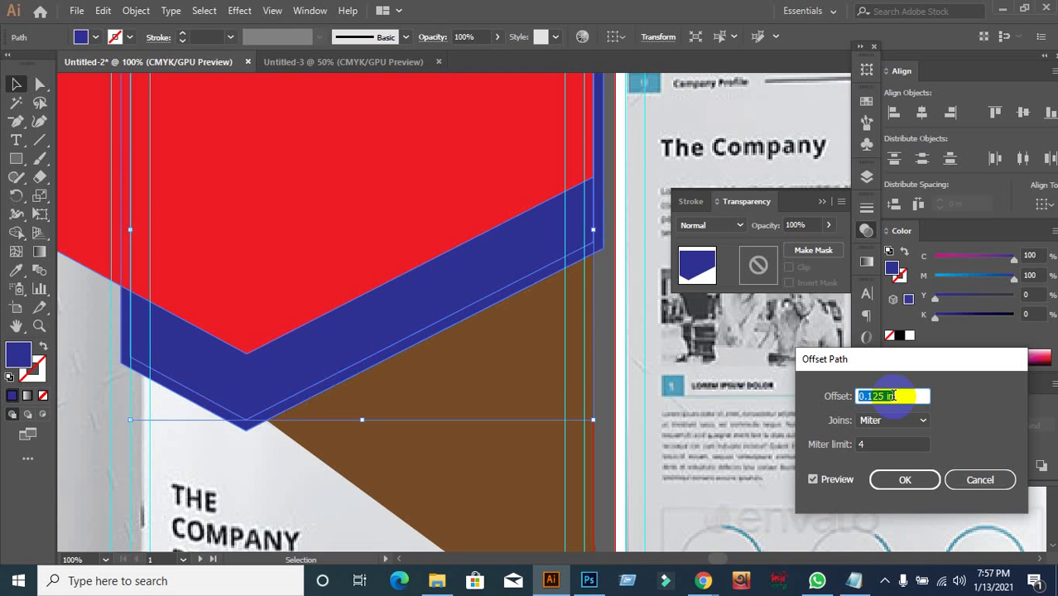
{"action": "type", "text": "0"}
{"action": "key", "text": "Tab"}
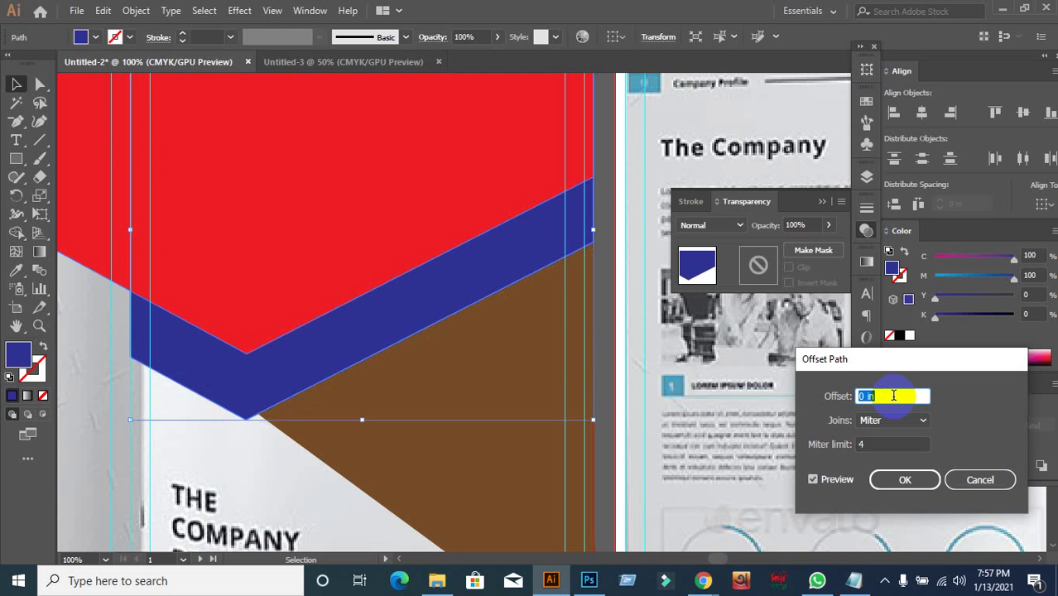
{"action": "type", "text": "0.125"}
{"action": "key", "text": "Tab"}
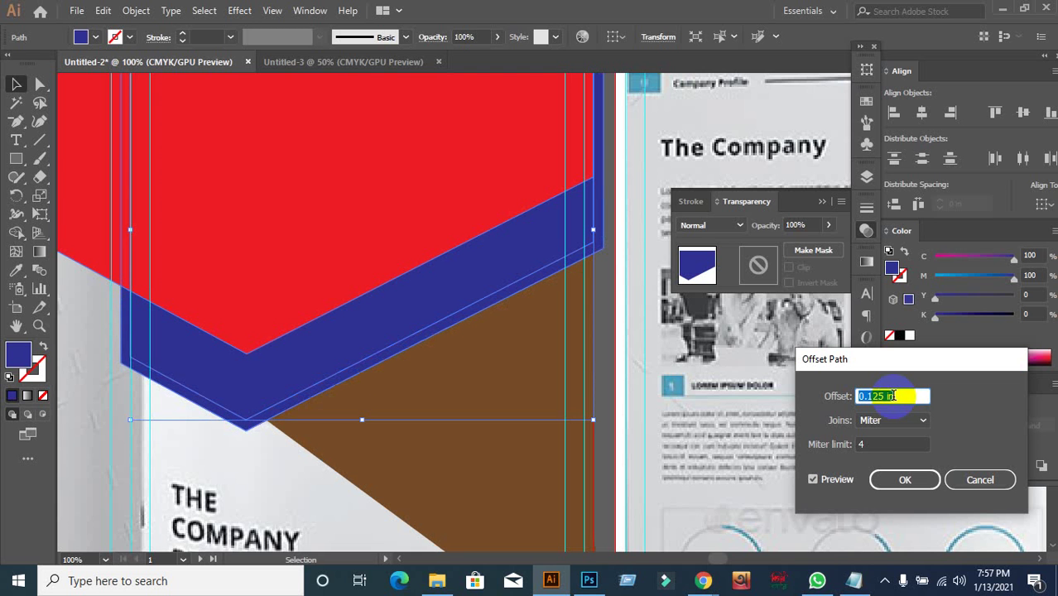
{"action": "left_click", "coordinate": [994, 481]}
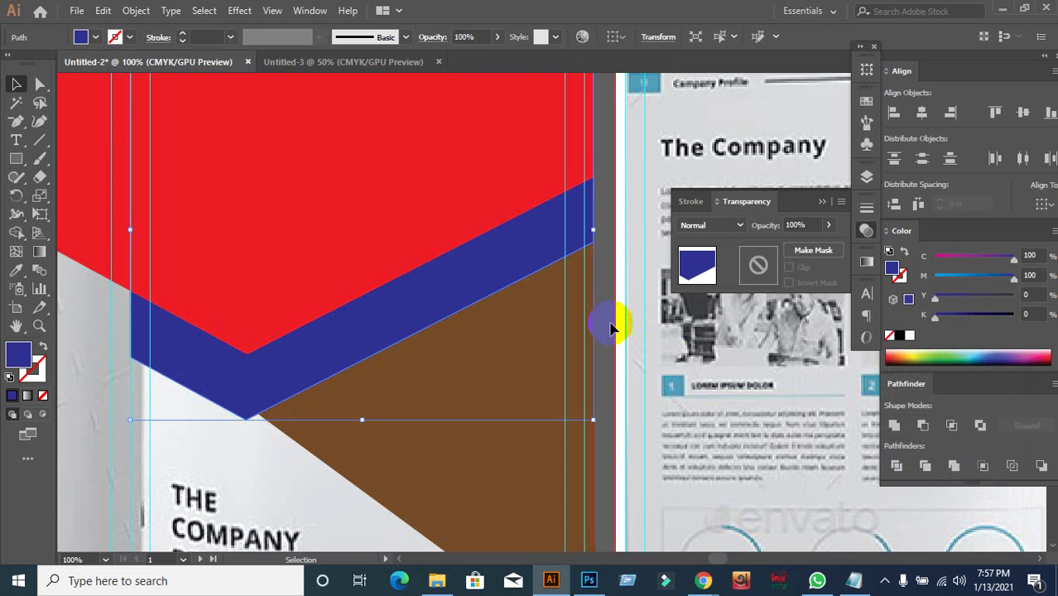
{"action": "left_click", "coordinate": [613, 249]}
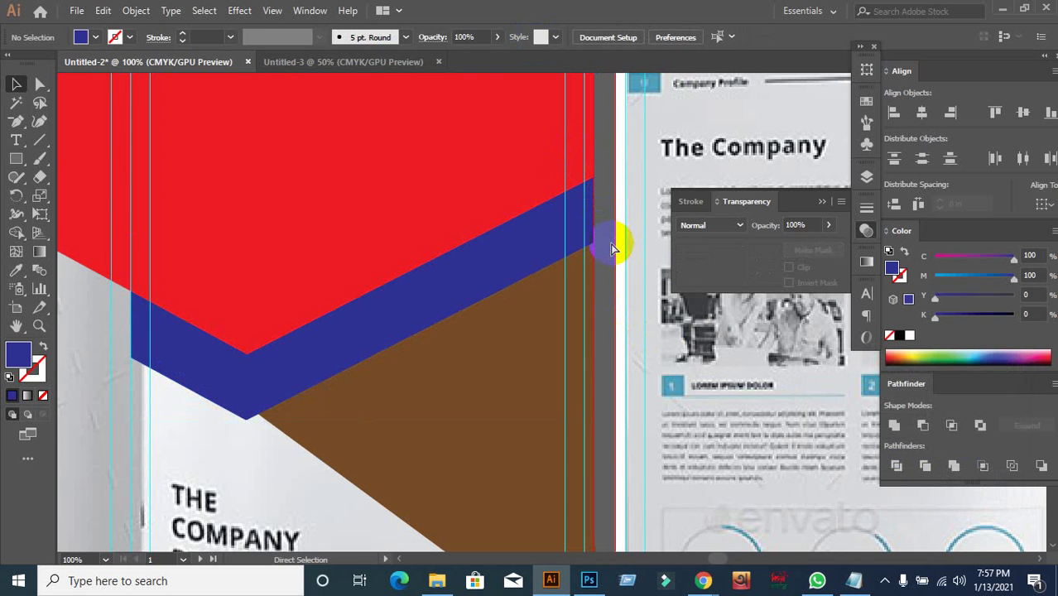
Show the rulers and switch the document's ruler units from inches to pixels.
{"action": "key", "text": "ctrl+r"}
{"action": "right_click", "coordinate": [504, 81]}
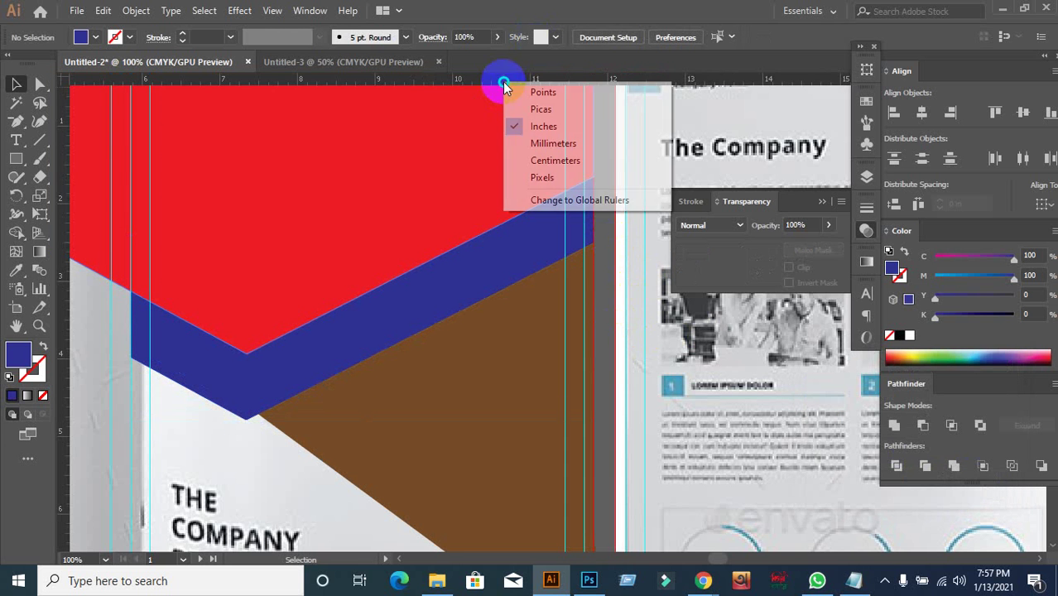
{"action": "left_click", "coordinate": [564, 178]}
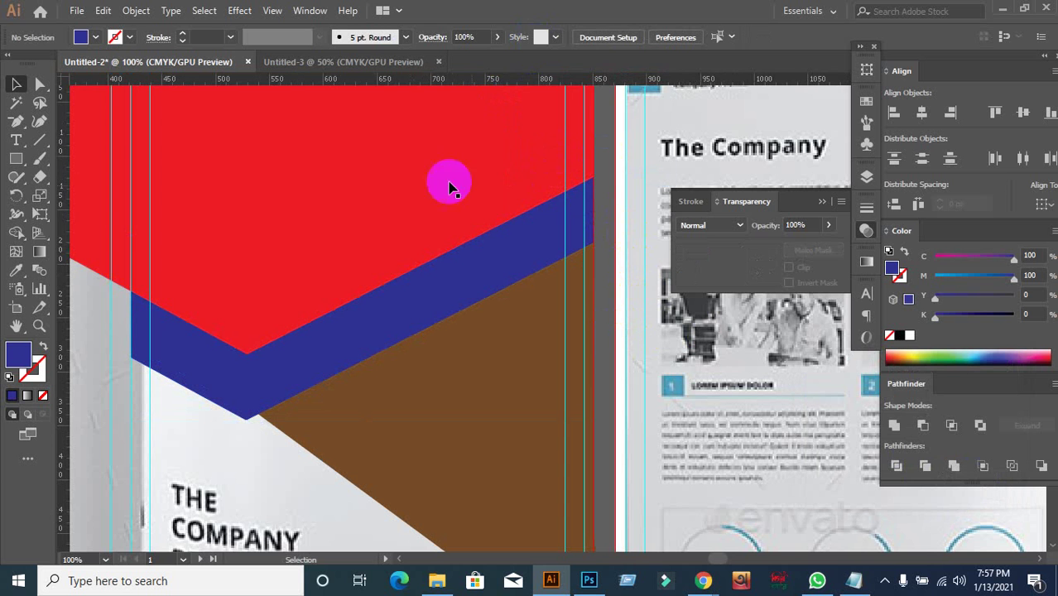
Create an Offset Path copy of the blue V-shape with a 6 px offset and miter joins.
{"action": "left_click", "coordinate": [364, 354]}
{"action": "left_click", "coordinate": [135, 10]}
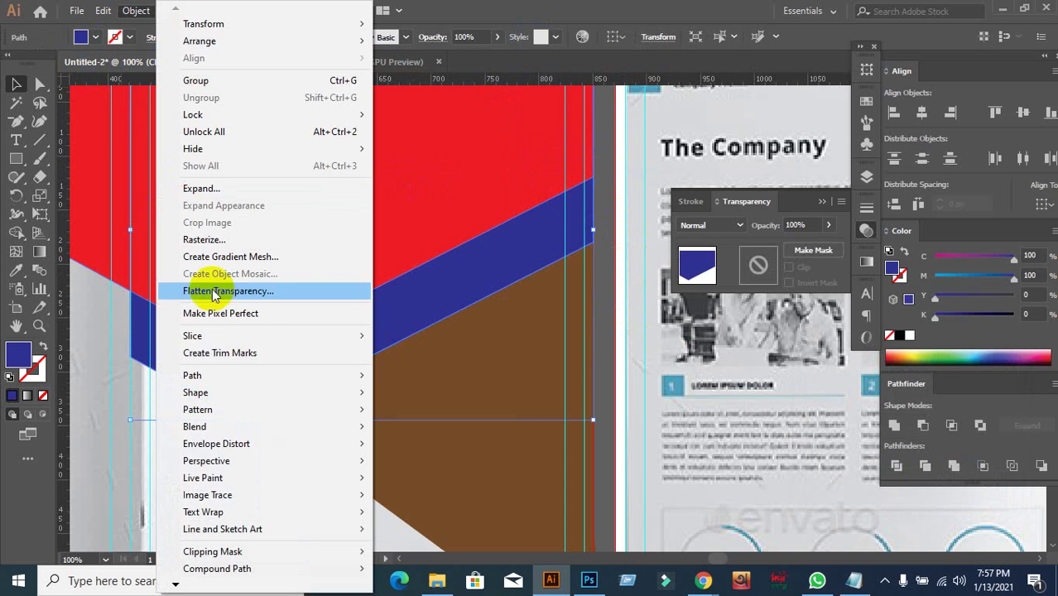
{"action": "mouse_move", "coordinate": [220, 375]}
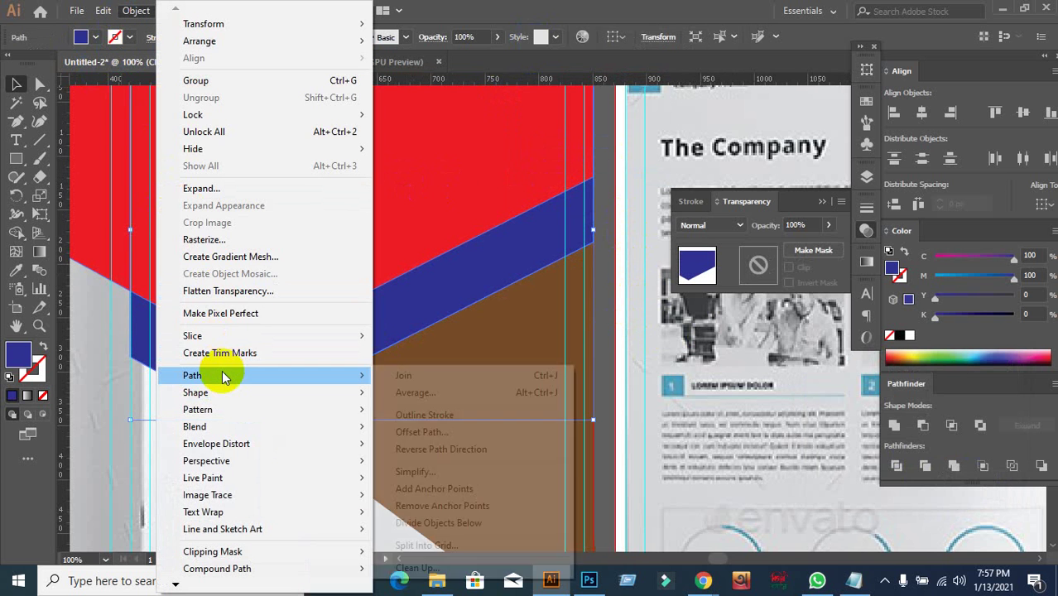
{"action": "left_click", "coordinate": [391, 433]}
{"action": "left_click", "coordinate": [817, 480]}
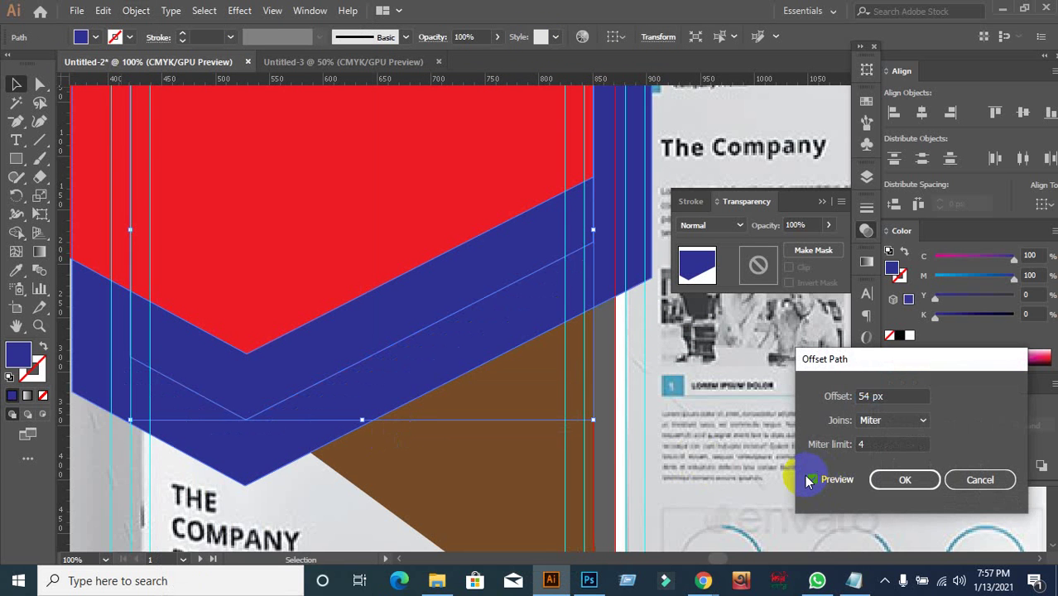
{"action": "left_click", "coordinate": [896, 396]}
{"action": "key", "text": "Down"}
{"action": "key", "text": "Down"}
{"action": "key", "text": "Down"}
{"action": "key", "text": "Down"}
{"action": "key", "text": "Down"}
{"action": "key", "text": "Down"}
{"action": "key", "text": "Down"}
{"action": "key", "text": "Down"}
{"action": "key", "text": "Down"}
{"action": "key", "text": "Down"}
{"action": "key", "text": "Down"}
{"action": "key", "text": "Down"}
{"action": "key", "text": "Down"}
{"action": "key", "text": "Down"}
{"action": "key", "text": "Down"}
{"action": "key", "text": "Down"}
{"action": "key", "text": "Down"}
{"action": "key", "text": "Down"}
{"action": "key", "text": "Down"}
{"action": "key", "text": "Down"}
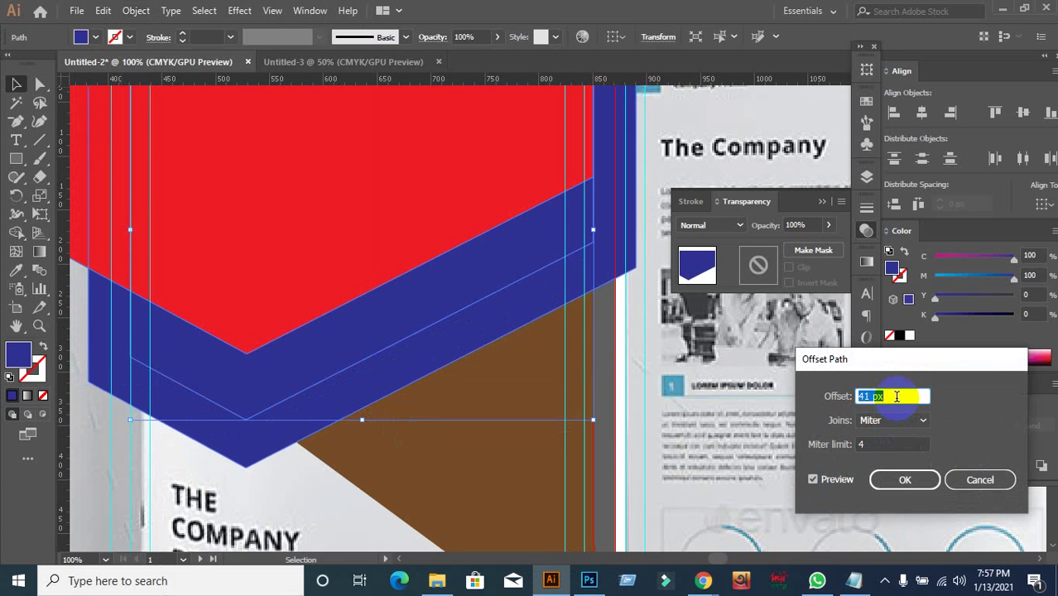
{"action": "key", "text": "Down"}
{"action": "key", "text": "Down"}
{"action": "key", "text": "Down"}
{"action": "key", "text": "Down"}
{"action": "key", "text": "Down"}
{"action": "key", "text": "Down"}
{"action": "key", "text": "Down"}
{"action": "key", "text": "Down"}
{"action": "key", "text": "Down"}
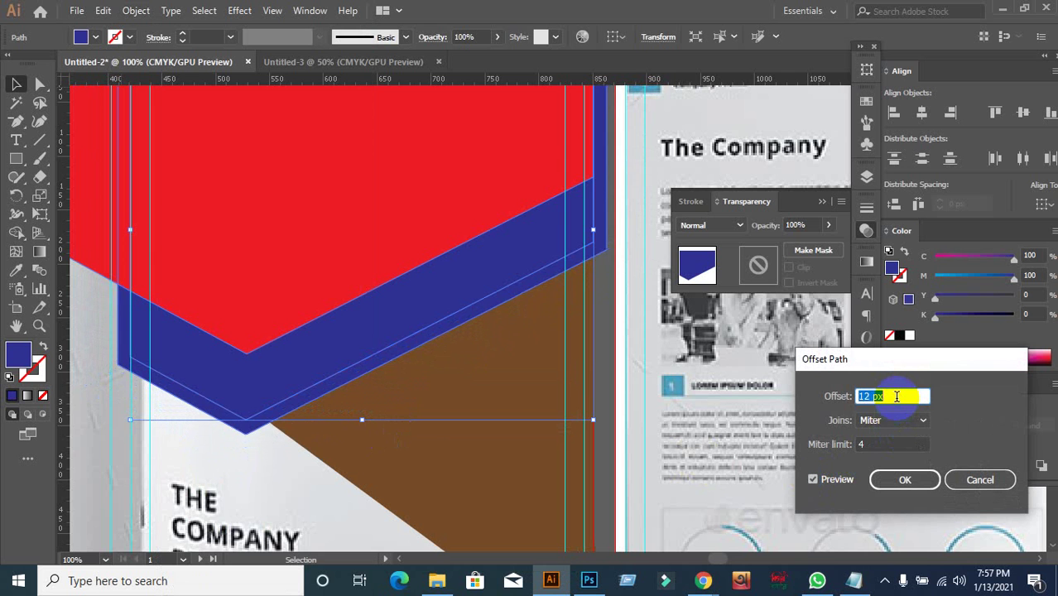
{"action": "key", "text": "Down"}
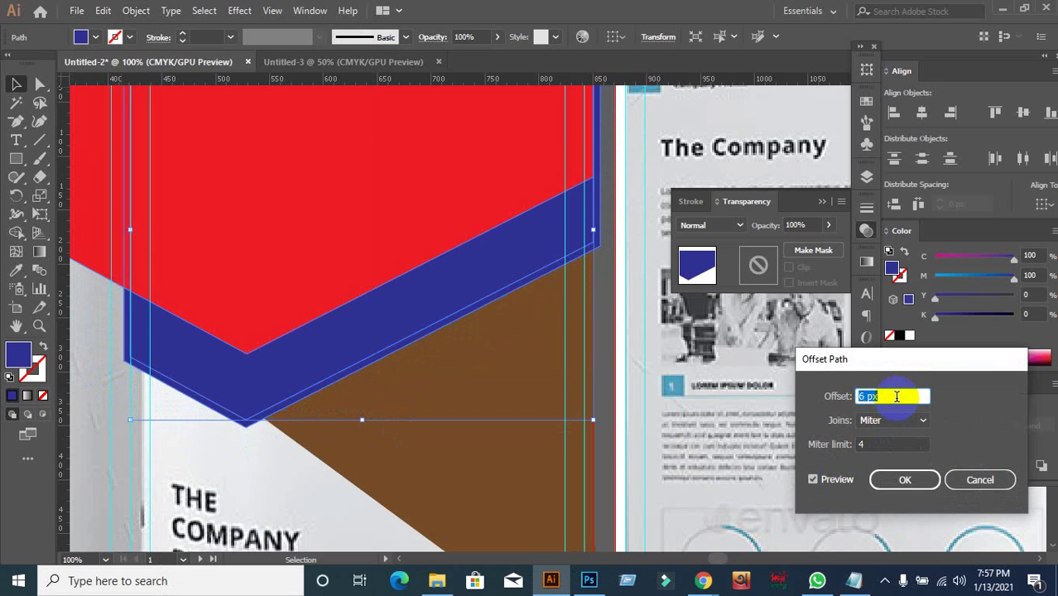
{"action": "left_click", "coordinate": [908, 478]}
{"action": "left_click", "coordinate": [614, 293]}
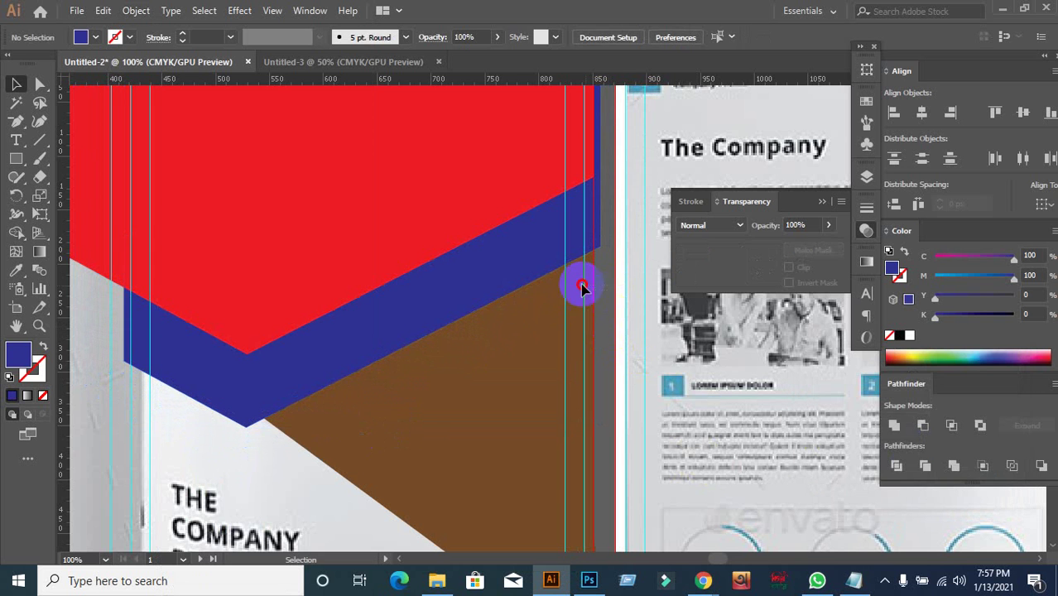
Use Shape Builder on the blue outlines and brown shape to remove the thin strip between the blue band and the brown area.
{"action": "left_click", "coordinate": [501, 277]}
{"action": "left_click", "coordinate": [16, 234]}
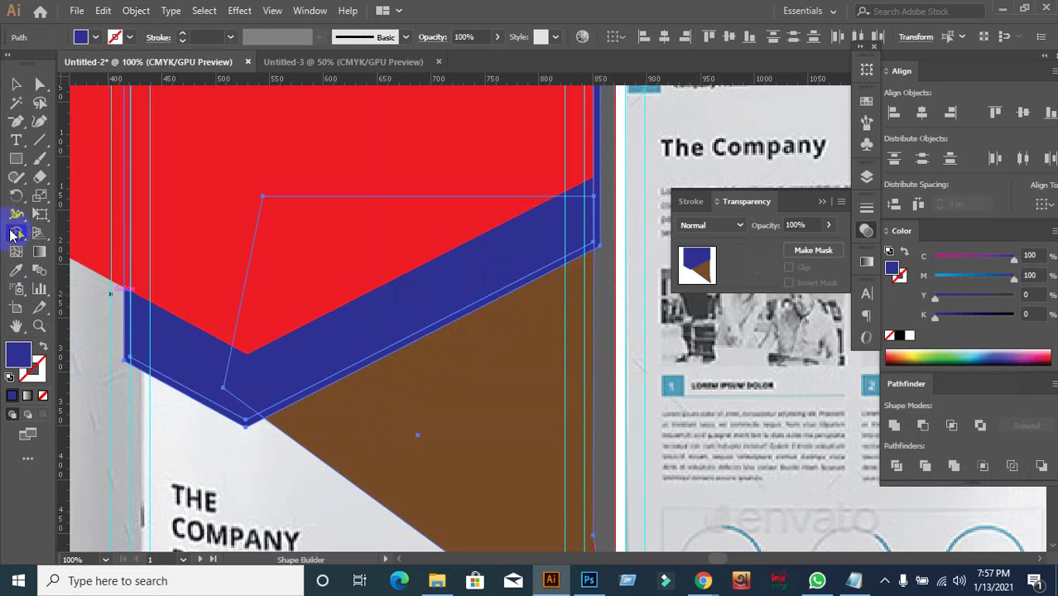
{"action": "left_click", "coordinate": [431, 343]}
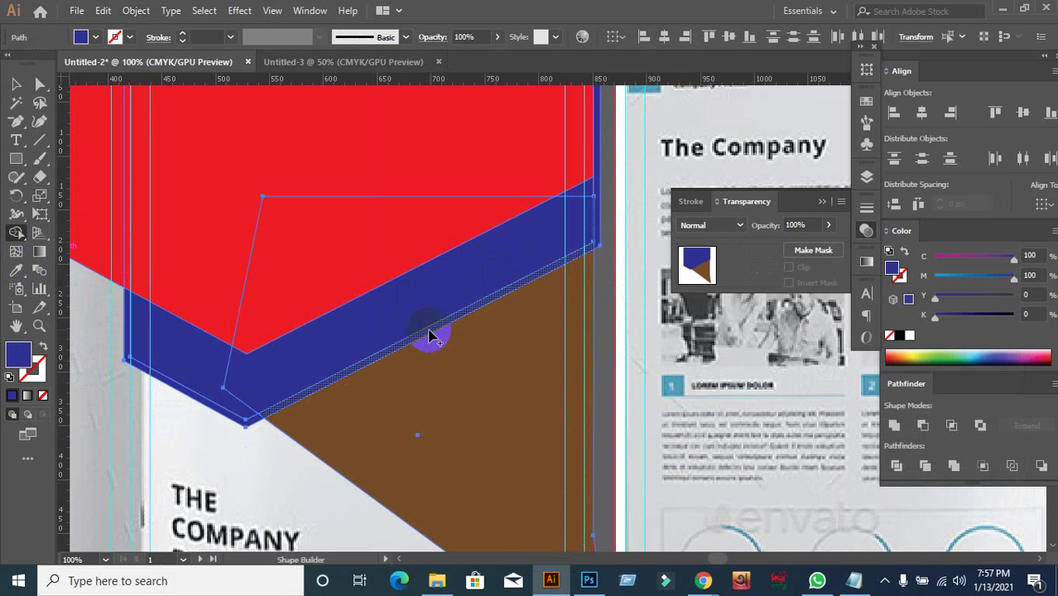
{"action": "left_click", "coordinate": [429, 331], "text": "alt"}
Delete the leftover offset copy of the blue V-shape so only the original blue band remains.
{"action": "left_click", "coordinate": [15, 84]}
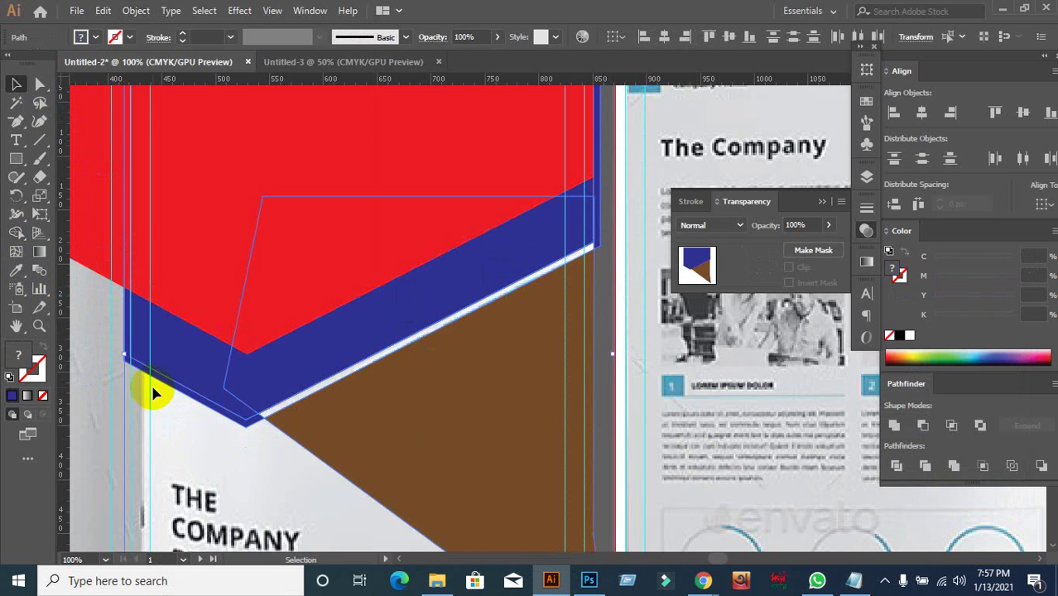
{"action": "left_click", "coordinate": [211, 423]}
{"action": "left_click", "coordinate": [217, 439]}
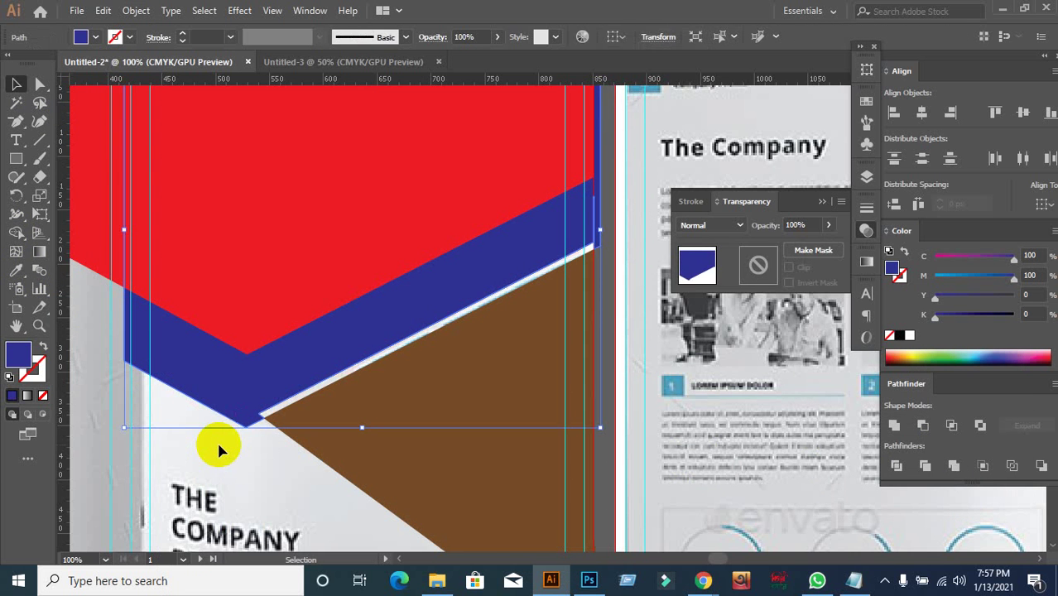
{"action": "key", "text": "ctrl+shift+a"}
Move the red, blue and brown cover shapes aside to reveal the reference artwork underneath, and undo the move.
{"action": "scroll", "coordinate": [217, 440], "scroll_direction": "down", "scroll_amount": 2}
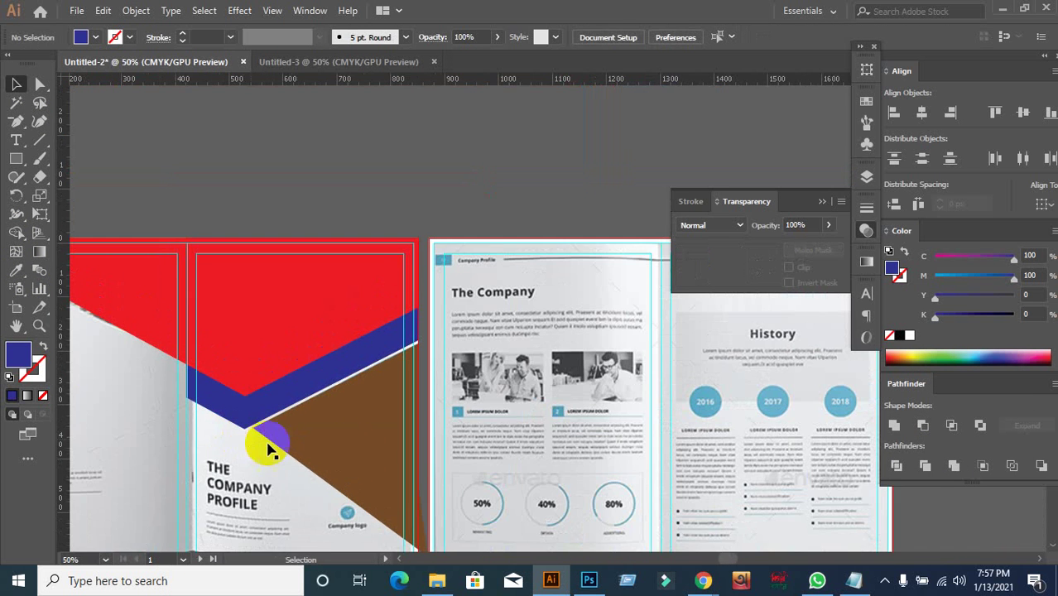
{"action": "left_click_drag", "start_coordinate": [265, 437], "coordinate": [512, 370]}
{"action": "left_click", "coordinate": [453, 387]}
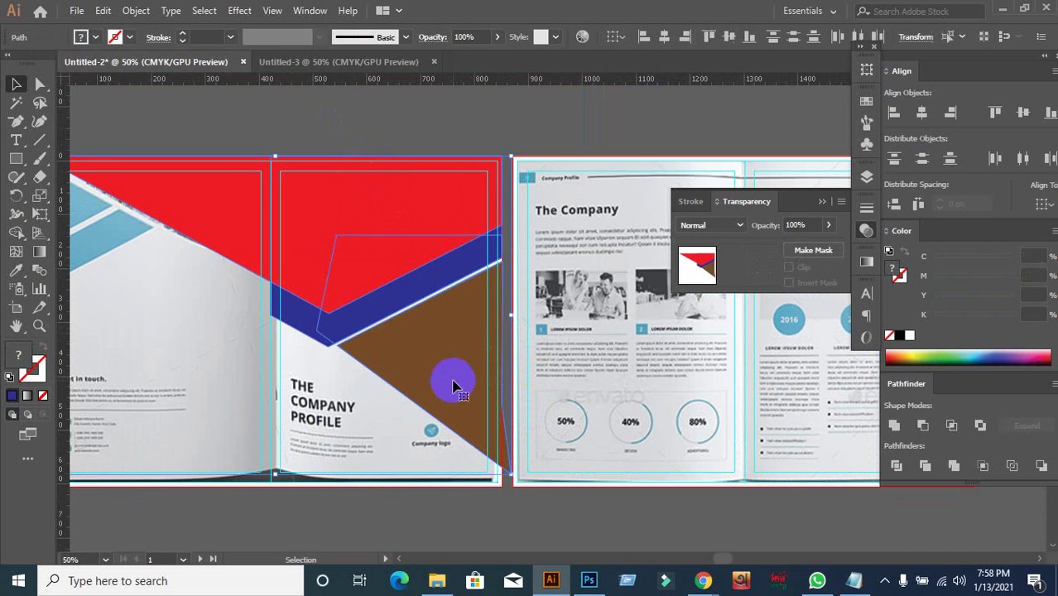
{"action": "left_click_drag", "start_coordinate": [454, 387], "coordinate": [243, 271]}
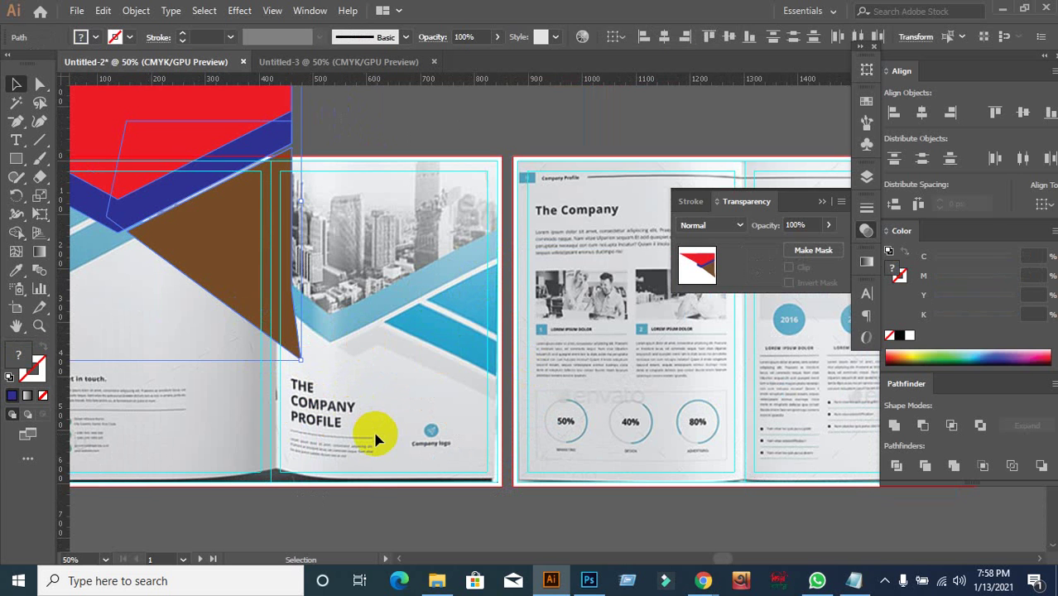
{"action": "key", "text": "a"}
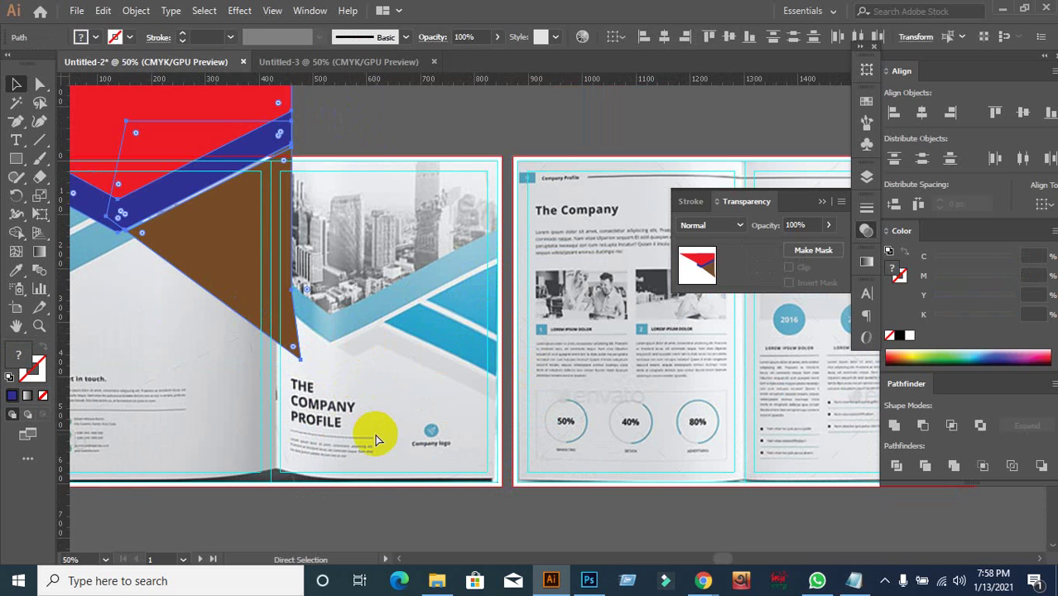
{"action": "key", "text": "ctrl+z"}
{"action": "scroll", "coordinate": [372, 429], "scroll_direction": "down", "scroll_amount": 1}
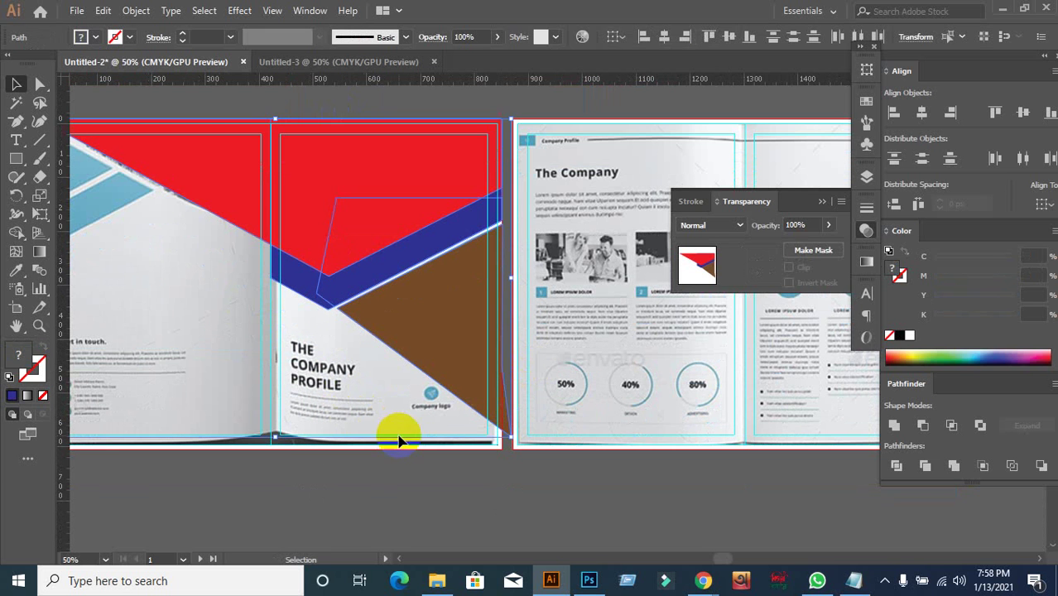
{"action": "left_click", "coordinate": [447, 500]}
Set the brown triangular shape's opacity to 40% so the reference artwork shows through.
{"action": "scroll", "coordinate": [463, 501], "scroll_direction": "down", "scroll_amount": 1}
{"action": "left_click", "coordinate": [440, 314]}
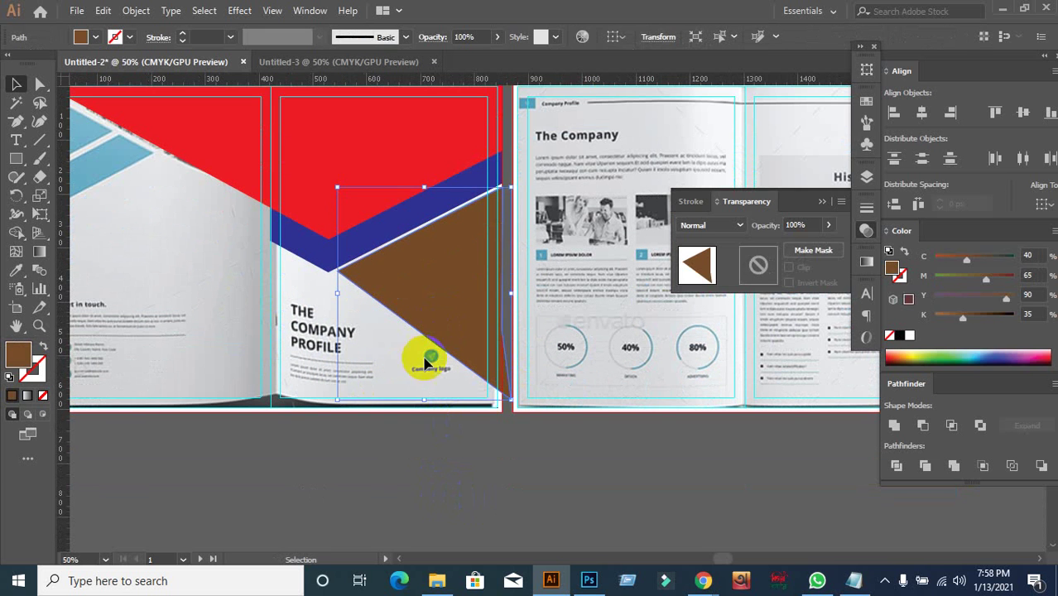
{"action": "left_click_drag", "start_coordinate": [812, 224], "coordinate": [779, 227]}
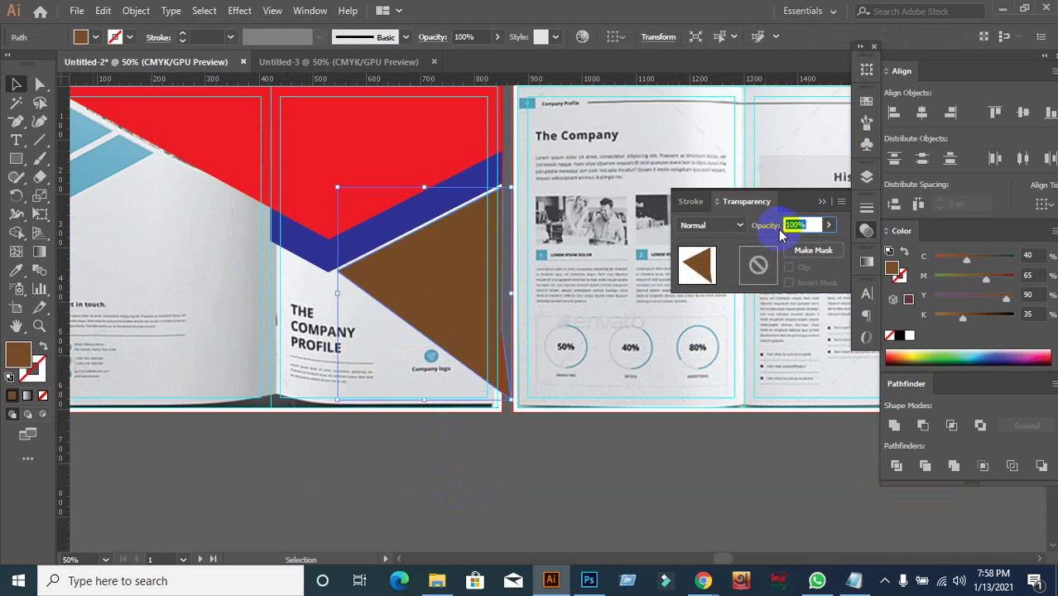
{"action": "key", "text": "Return"}
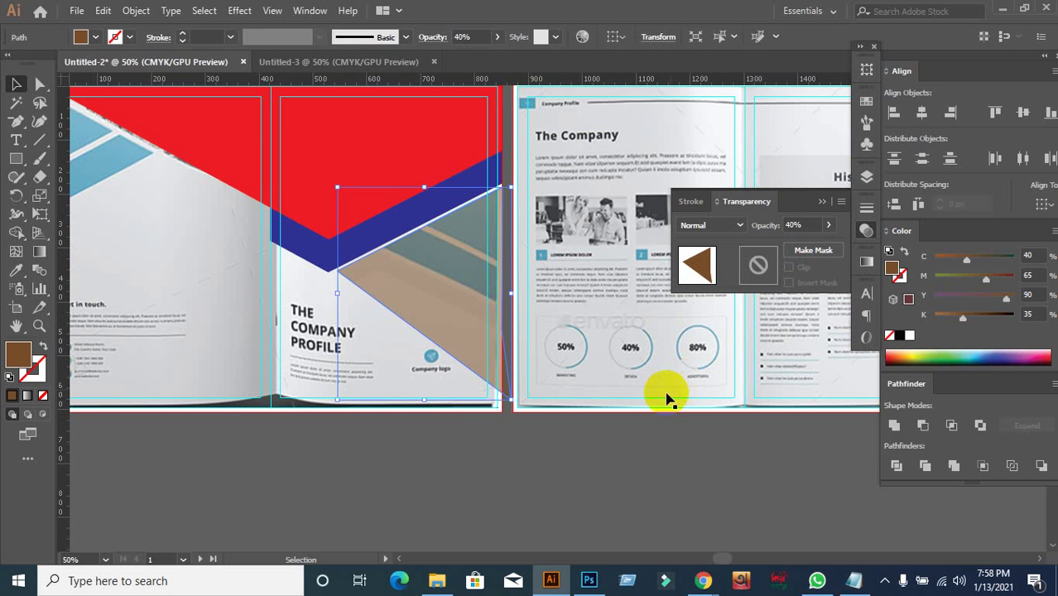
{"action": "left_click", "coordinate": [457, 432]}
{"action": "scroll", "coordinate": [430, 356], "scroll_direction": "up", "scroll_amount": 3}
{"action": "left_click_drag", "start_coordinate": [453, 273], "coordinate": [574, 397]}
{"action": "key", "text": "ctrl+z"}
{"action": "scroll", "coordinate": [477, 446], "scroll_direction": "up", "scroll_amount": 3}
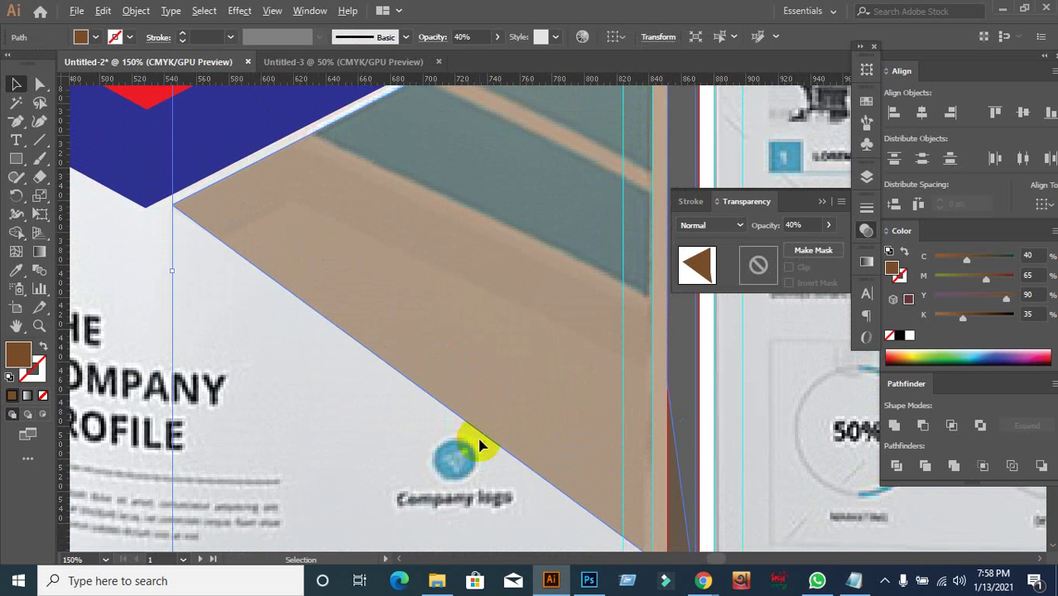
{"action": "scroll", "coordinate": [479, 446], "scroll_direction": "down", "scroll_amount": 2}
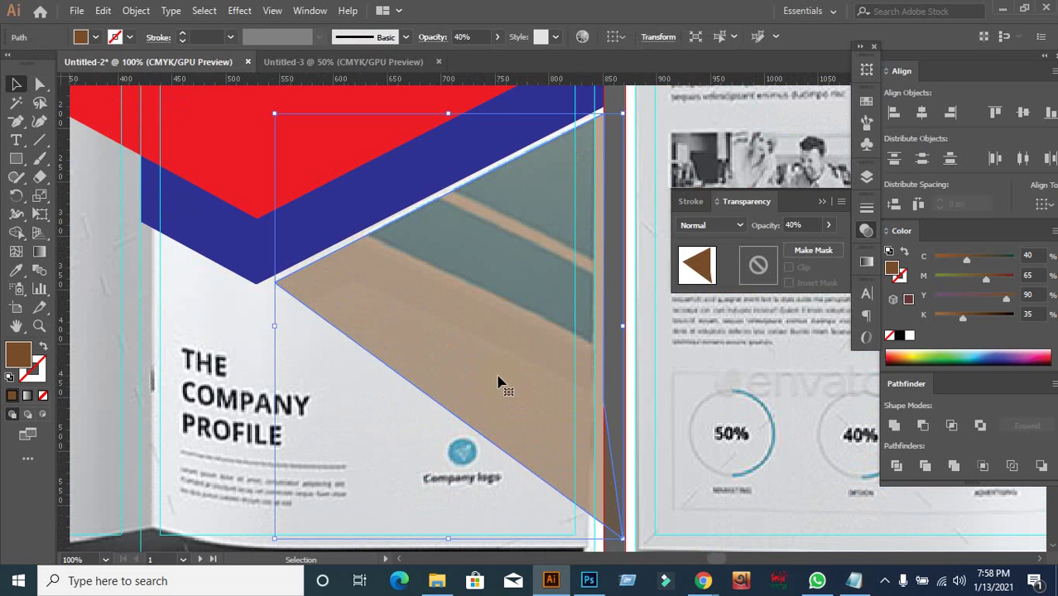
Place a spare copy of the translucent brown shape off the cover, across the lower edge of the left page.
{"action": "left_click", "coordinate": [614, 423]}
{"action": "scroll", "coordinate": [615, 422], "scroll_direction": "down", "scroll_amount": 1}
{"action": "left_click", "coordinate": [553, 426]}
{"action": "scroll", "coordinate": [555, 485], "scroll_direction": "down", "scroll_amount": 3}
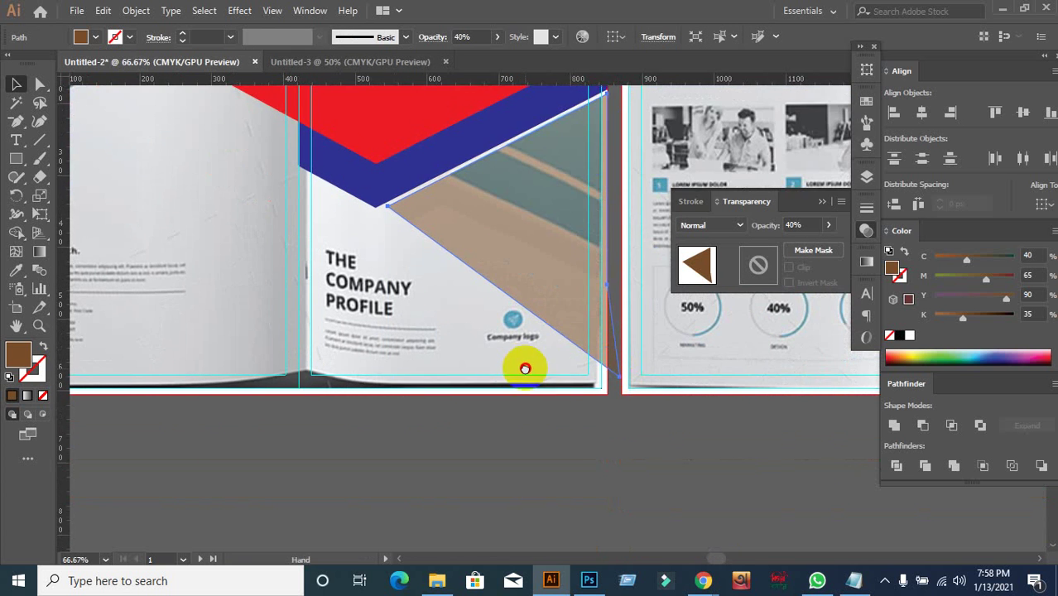
{"action": "left_click", "coordinate": [560, 462]}
{"action": "left_click", "coordinate": [562, 305]}
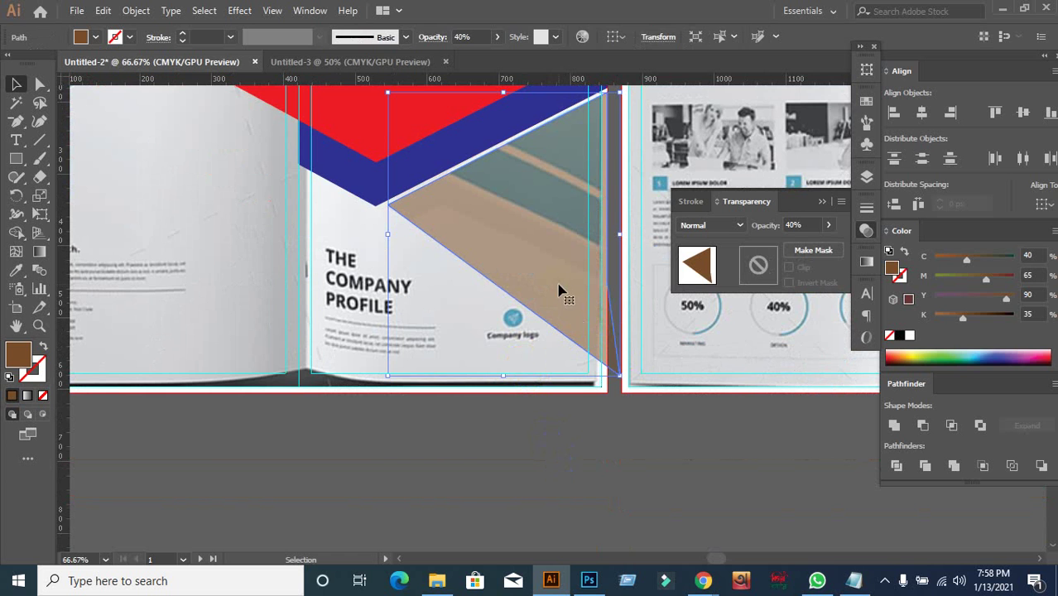
{"action": "left_click_drag", "start_coordinate": [560, 291], "coordinate": [200, 473]}
{"action": "left_click", "coordinate": [432, 461]}
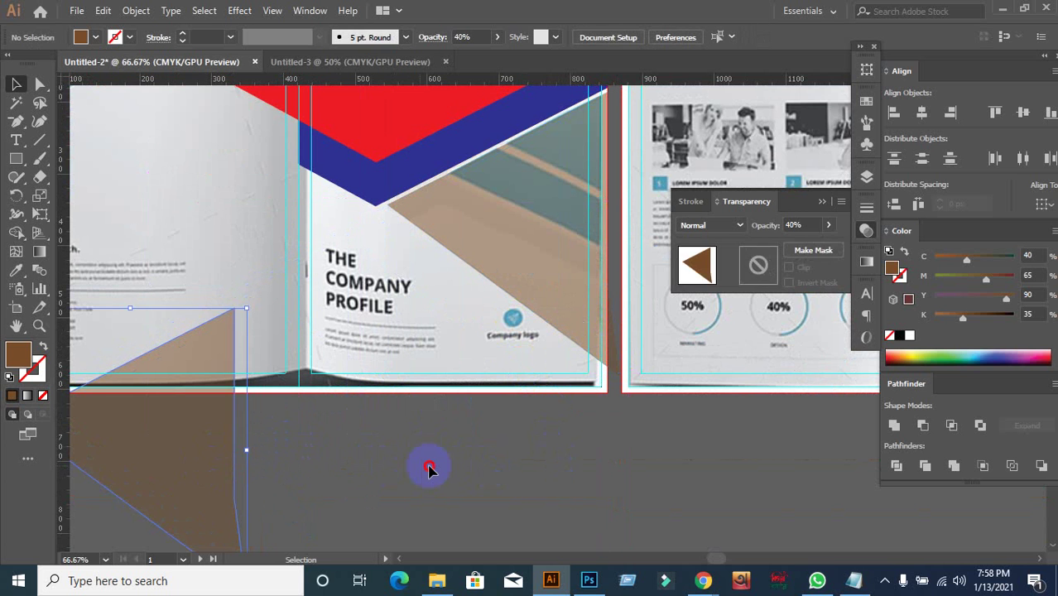
{"action": "left_click", "coordinate": [427, 465]}
{"action": "left_click", "coordinate": [225, 472]}
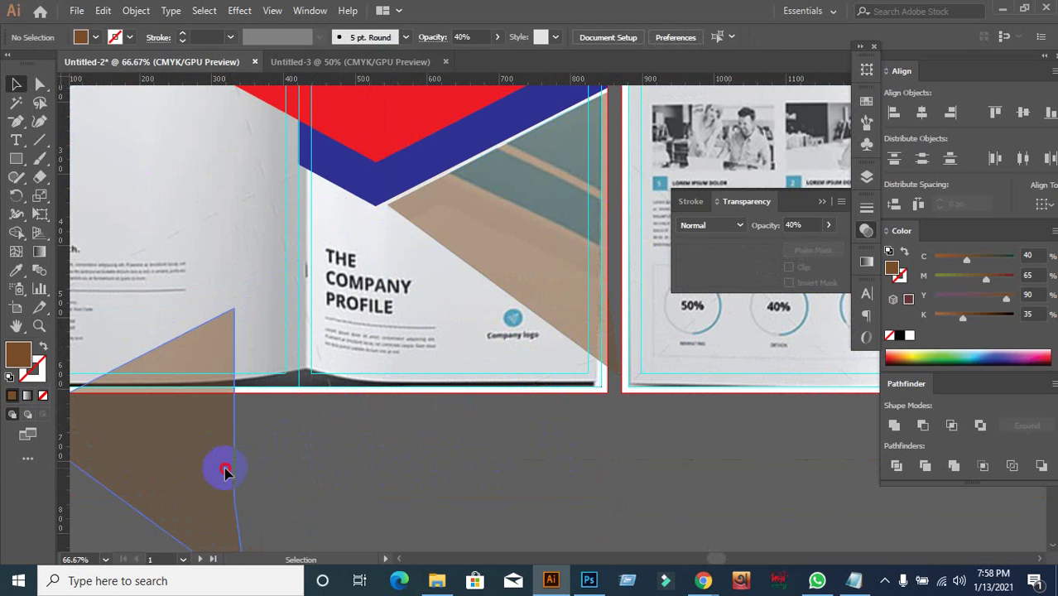
{"action": "left_click", "coordinate": [330, 481]}
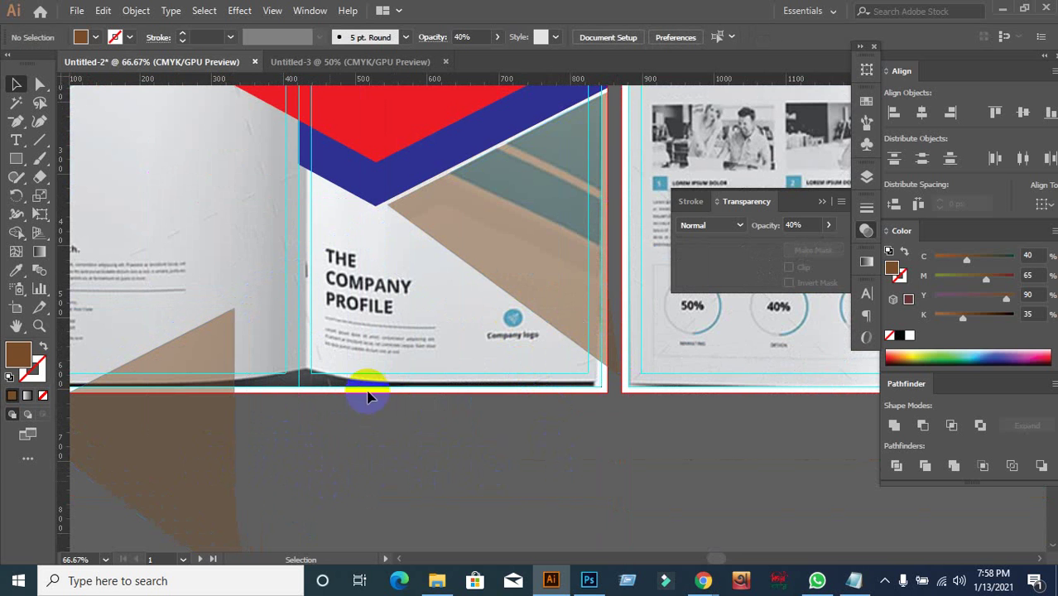
Try a copy of the cover's brown shape offset diagonally up over the blue band, and undo it.
{"action": "left_click_drag", "start_coordinate": [349, 374], "coordinate": [313, 409]}
{"action": "scroll", "coordinate": [411, 250], "scroll_direction": "up", "scroll_amount": 3}
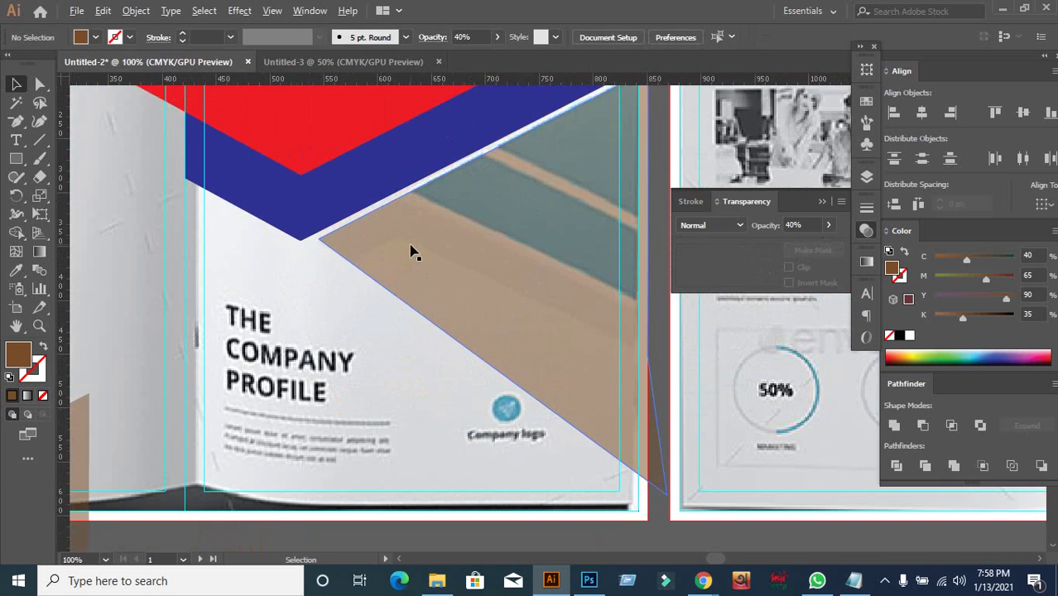
{"action": "scroll", "coordinate": [460, 319], "scroll_direction": "down", "scroll_amount": 2}
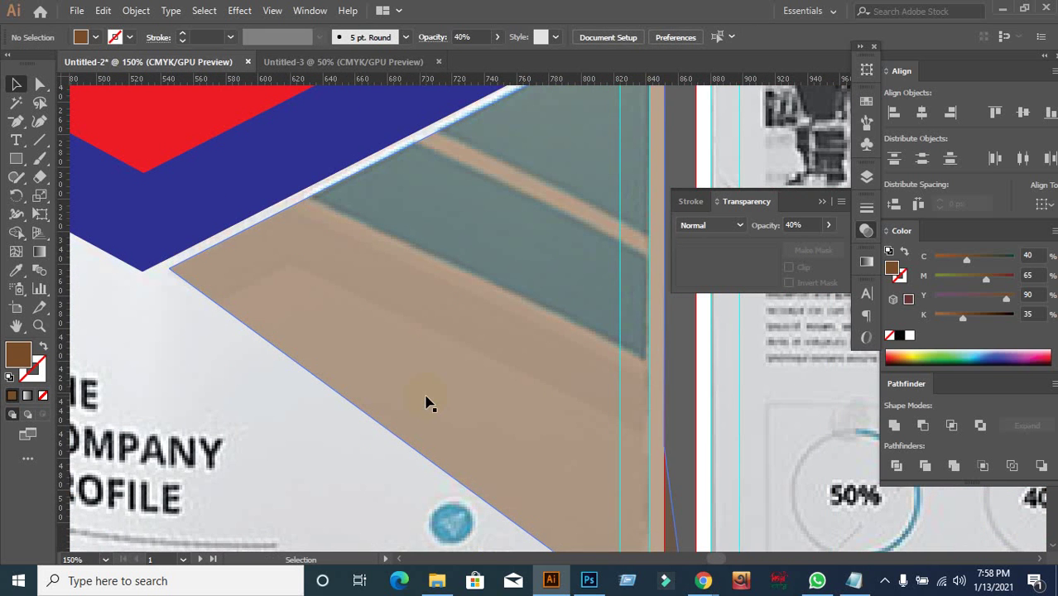
{"action": "left_click_drag", "start_coordinate": [427, 404], "coordinate": [511, 296]}
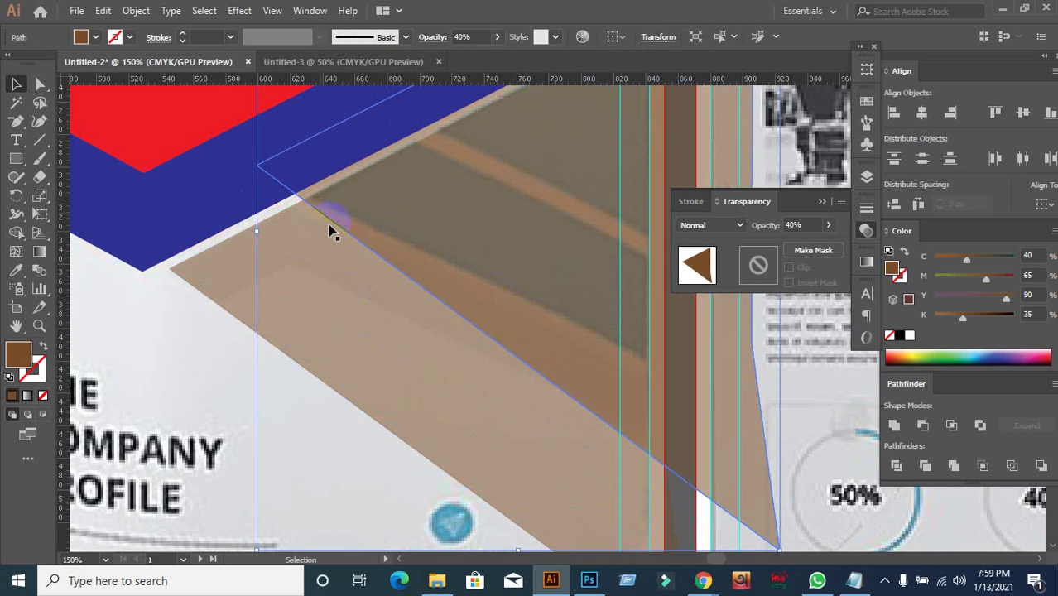
{"action": "key", "text": "ctrl+z"}
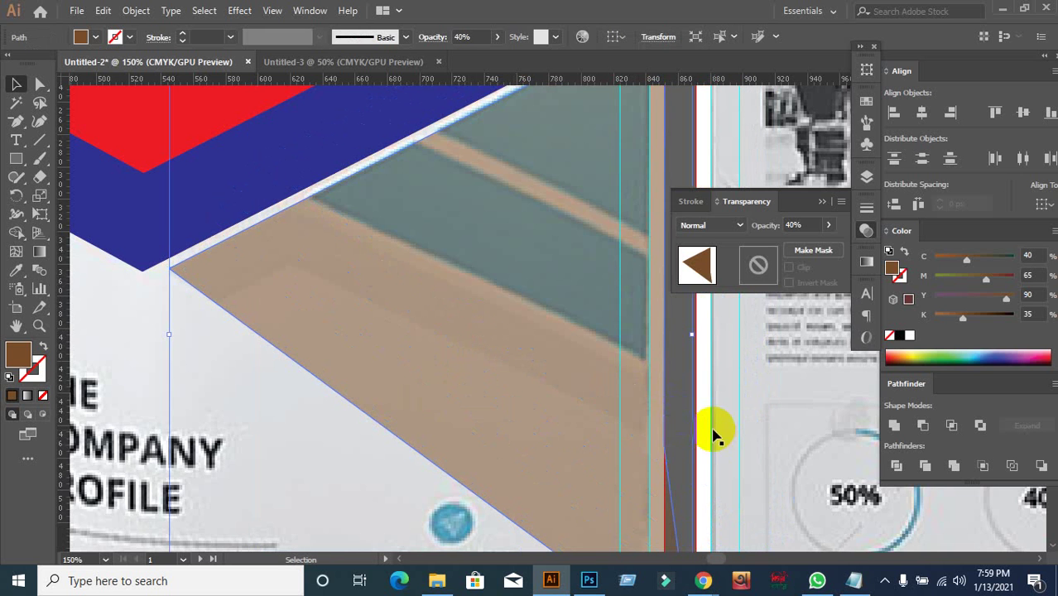
Try another diagonally offset copy of the brown shape, move the original aside to compare with the reference, and undo.
{"action": "left_click", "coordinate": [701, 443]}
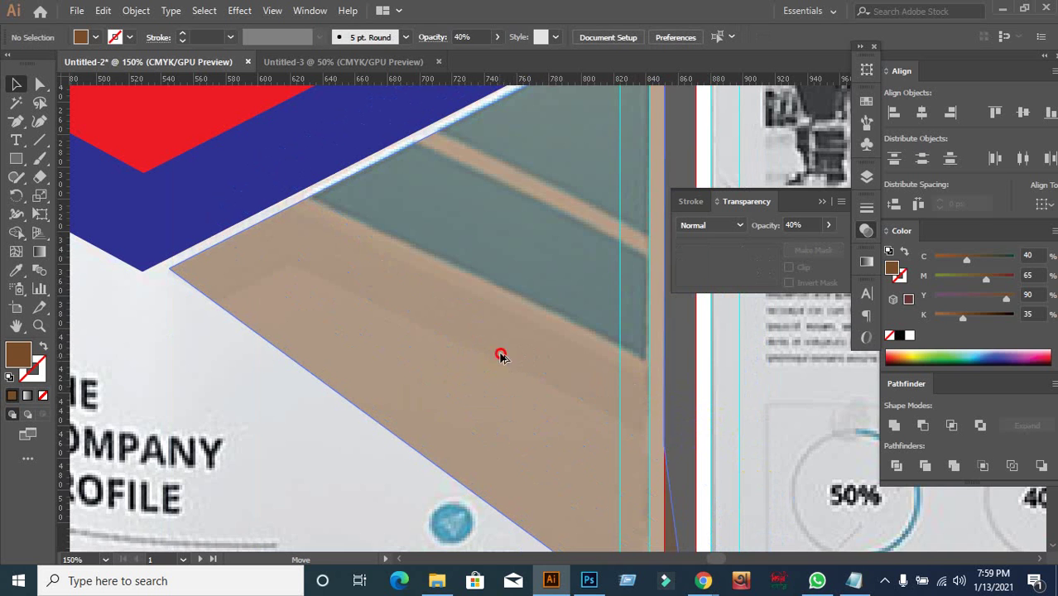
{"action": "left_click_drag", "start_coordinate": [501, 356], "coordinate": [538, 258]}
{"action": "left_click", "coordinate": [538, 283]}
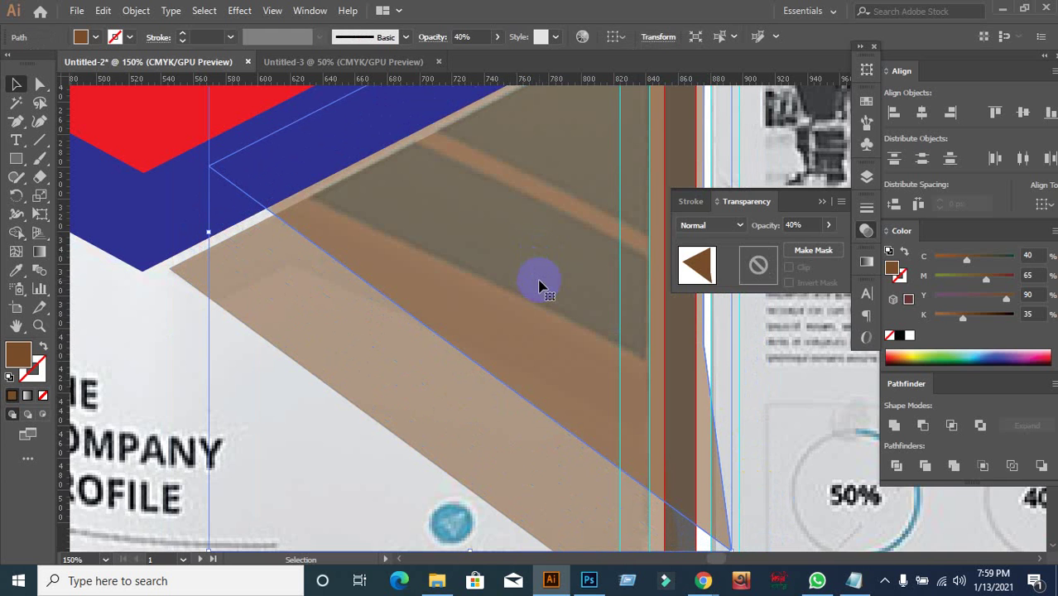
{"action": "left_click_drag", "start_coordinate": [539, 286], "coordinate": [568, 281]}
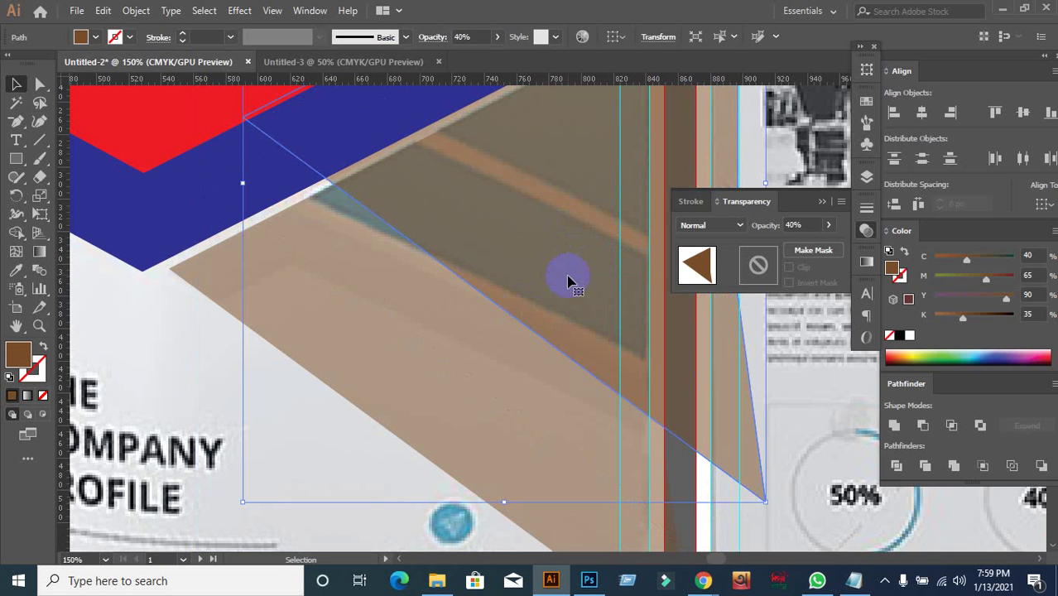
{"action": "left_click_drag", "start_coordinate": [466, 366], "coordinate": [713, 436]}
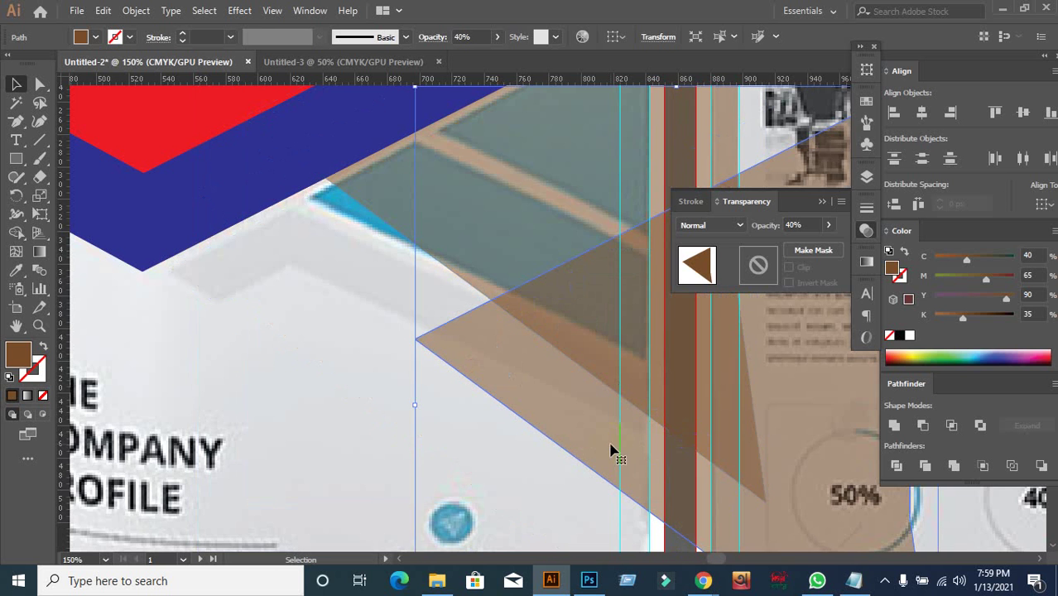
{"action": "key", "text": "ctrl+z"}
Layer two translucent copies of the brown shape over the original, each offset further up and right to form diagonal stripes.
{"action": "left_click", "coordinate": [611, 449]}
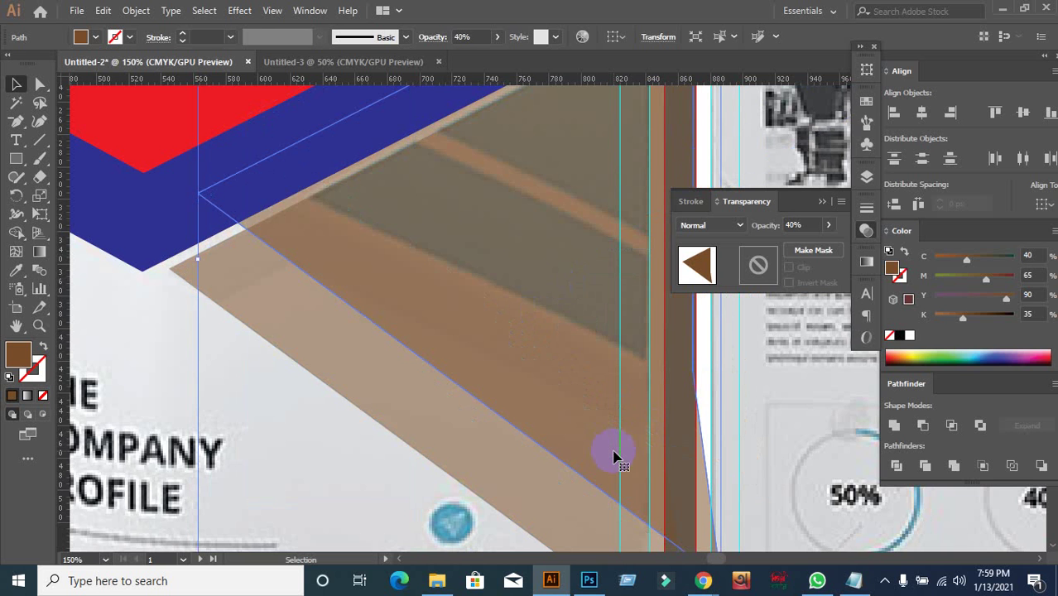
{"action": "left_click_drag", "start_coordinate": [574, 427], "coordinate": [609, 366]}
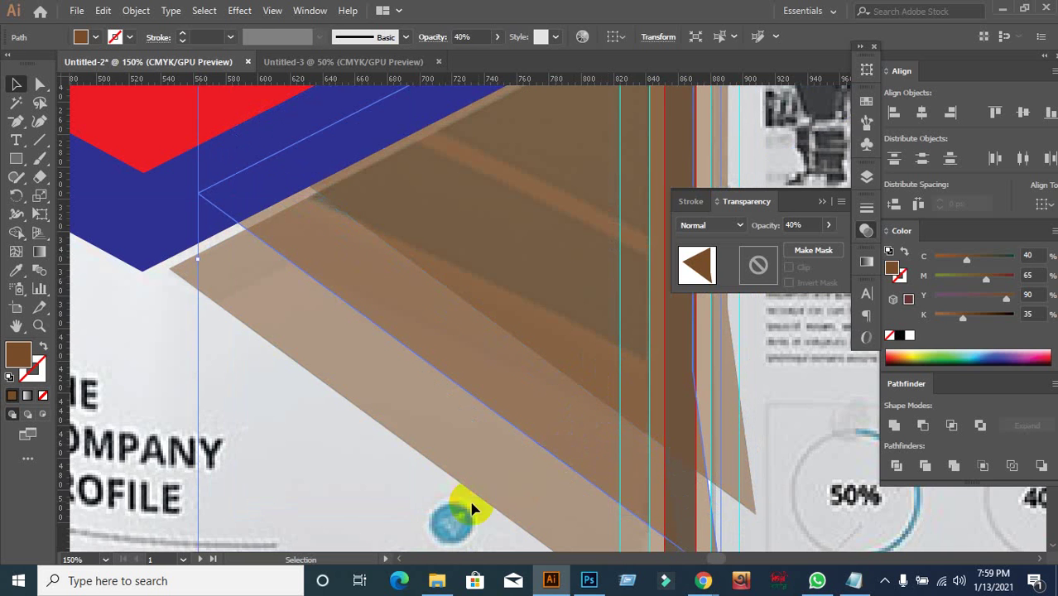
{"action": "scroll", "coordinate": [729, 496], "scroll_direction": "down", "scroll_amount": 4}
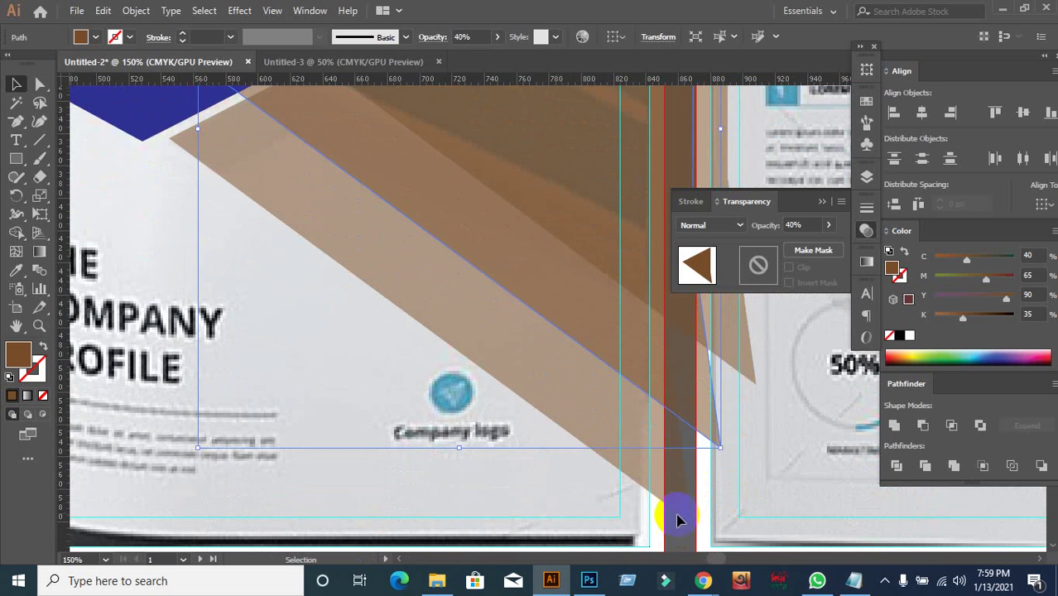
{"action": "left_click", "coordinate": [684, 544]}
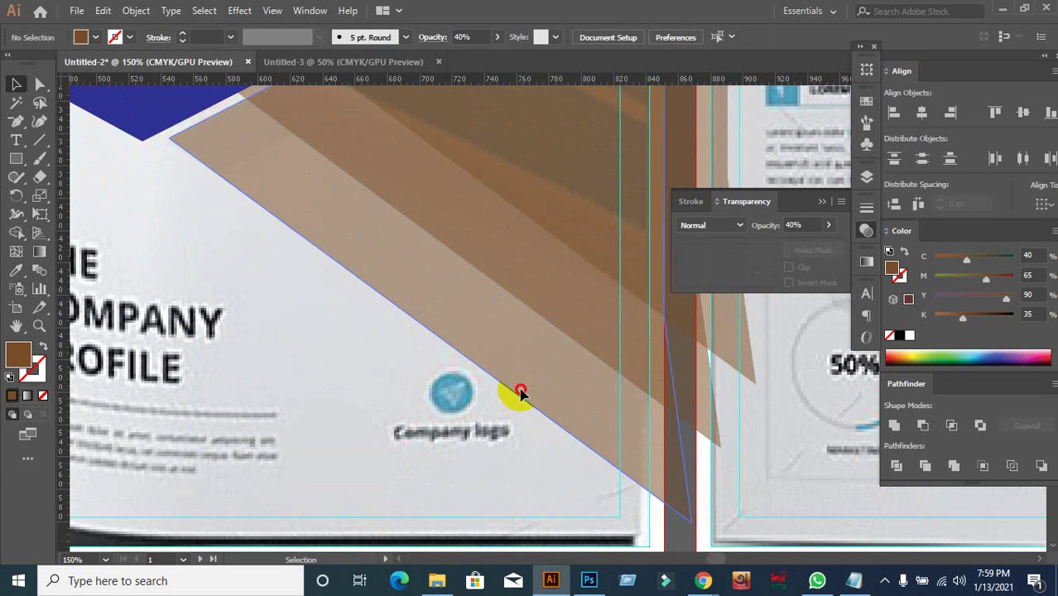
{"action": "left_click", "coordinate": [520, 392]}
{"action": "scroll", "coordinate": [474, 454], "scroll_direction": "up", "scroll_amount": 2}
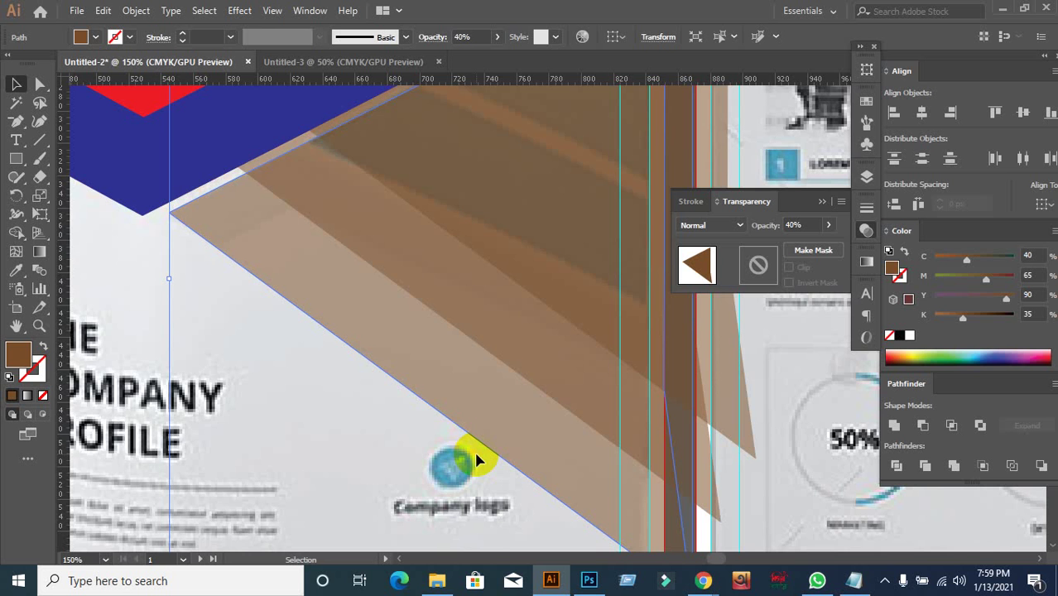
{"action": "scroll", "coordinate": [464, 454], "scroll_direction": "up", "scroll_amount": 4}
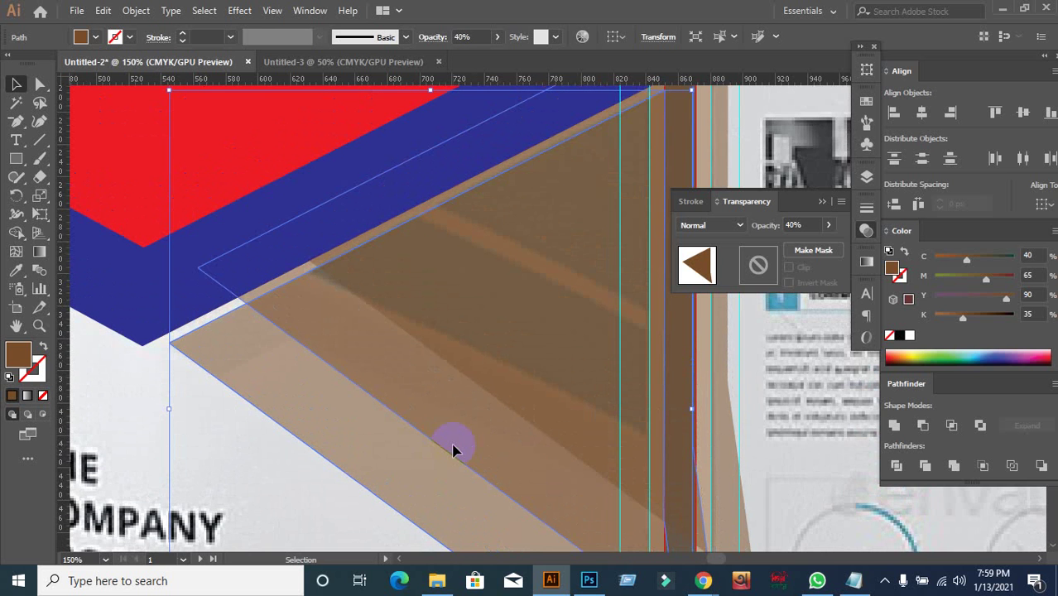
Copy the uppermost offset brown shape and paste the duplicate in front at the same position.
{"action": "left_click", "coordinate": [544, 360]}
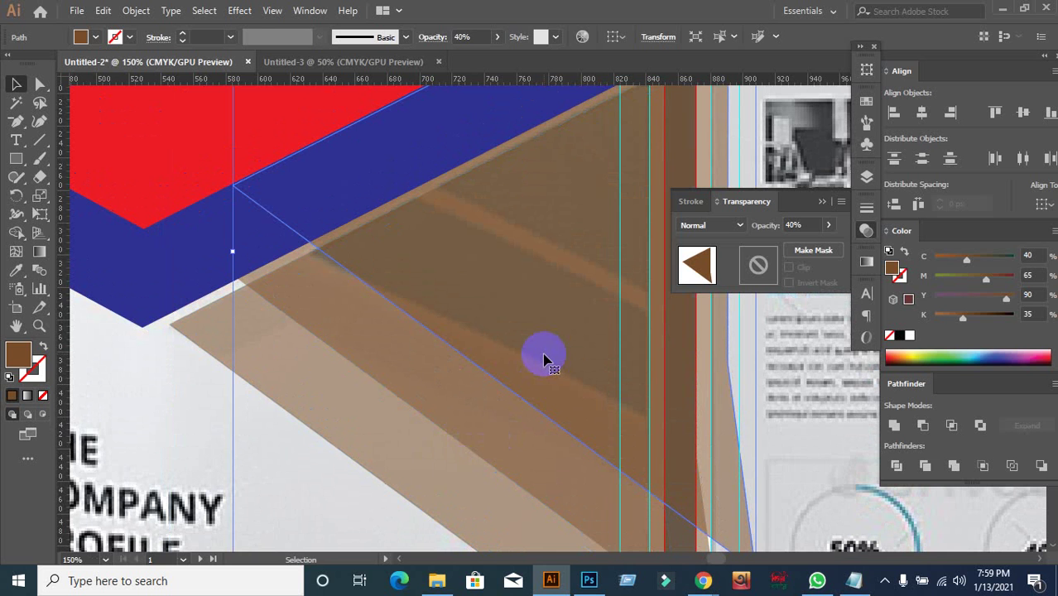
{"action": "key", "text": "ctrl+c"}
{"action": "key", "text": "ctrl+f"}
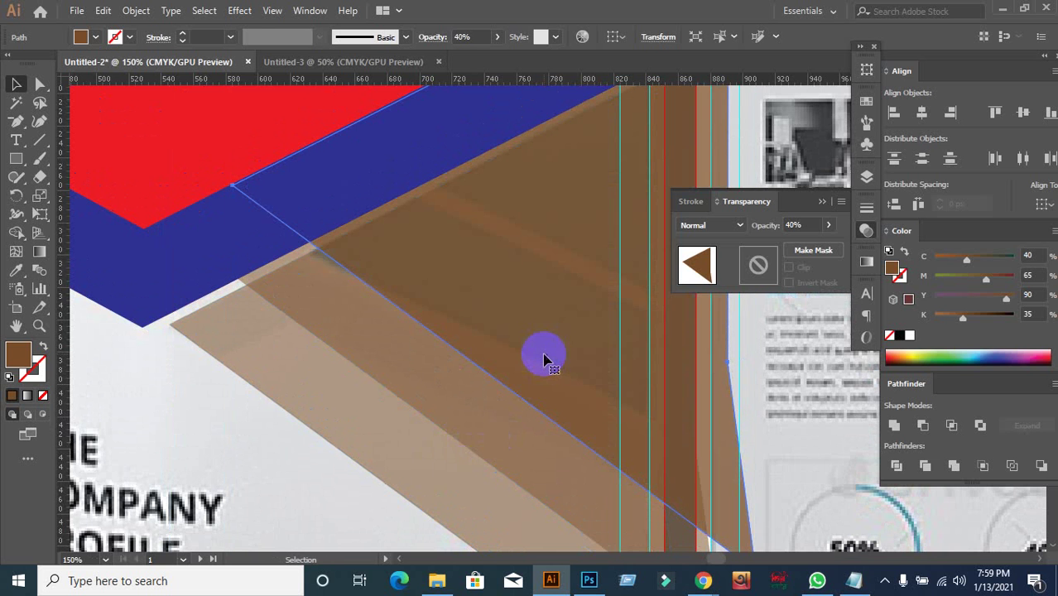
{"action": "left_click_drag", "start_coordinate": [544, 360], "coordinate": [531, 339]}
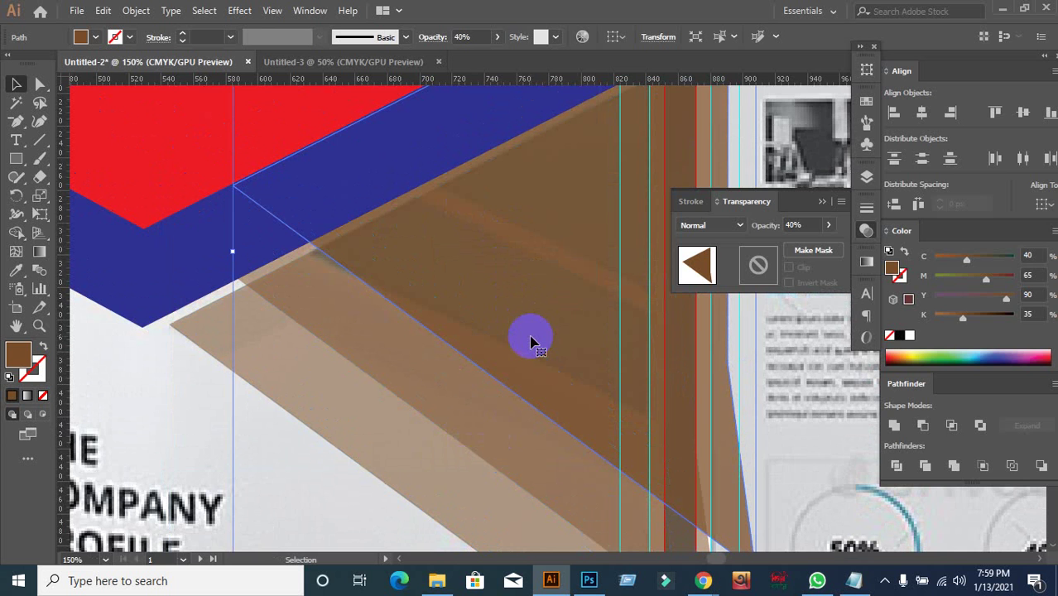
Change the general units preference to Pixels and set the keyboard increment to 5 px.
{"action": "key", "text": "ctrl+k"}
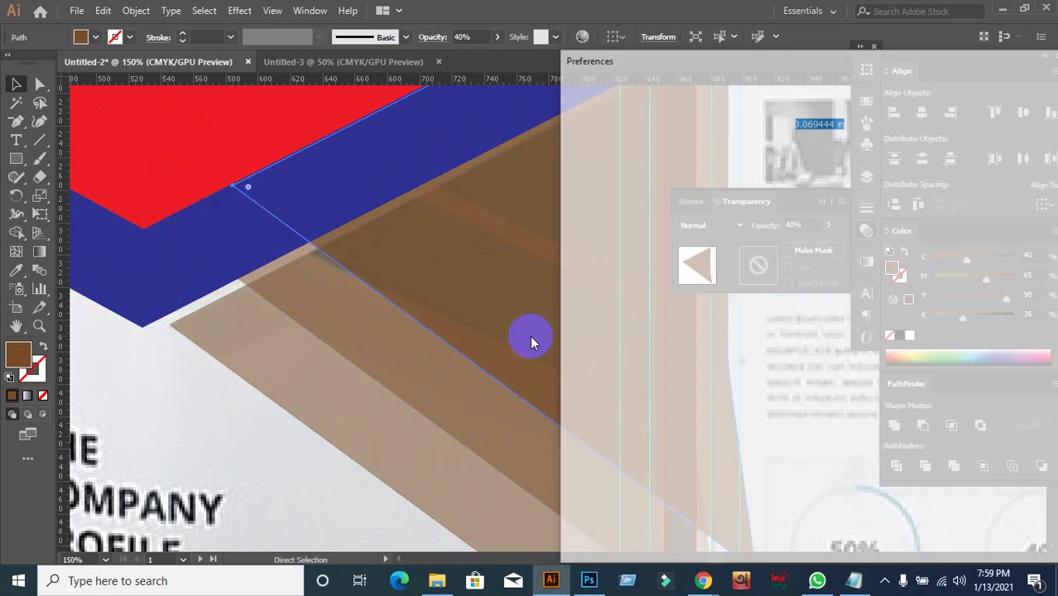
{"action": "left_click", "coordinate": [584, 142]}
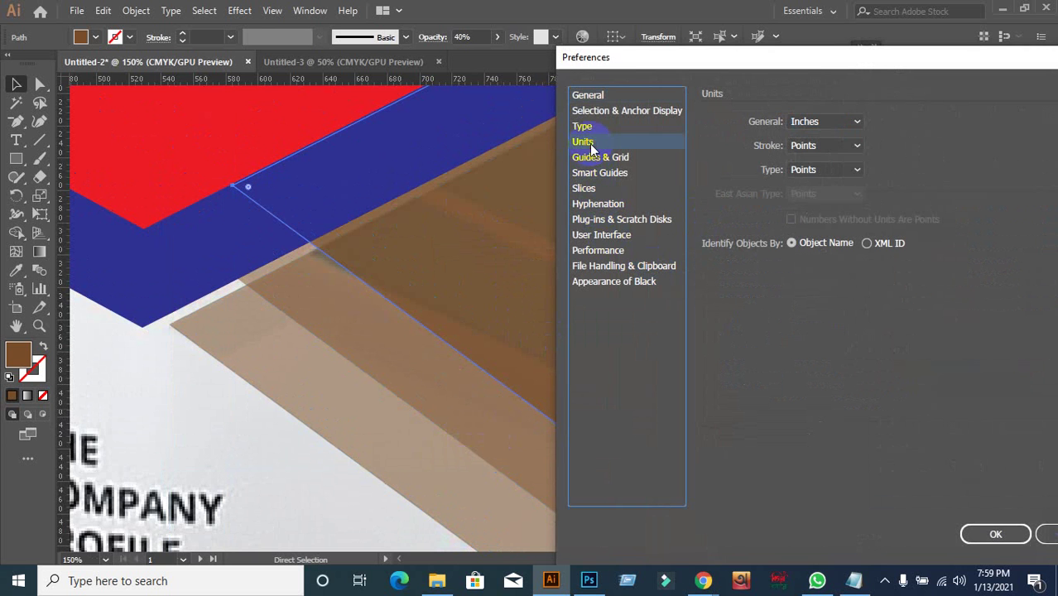
{"action": "left_click", "coordinate": [816, 124]}
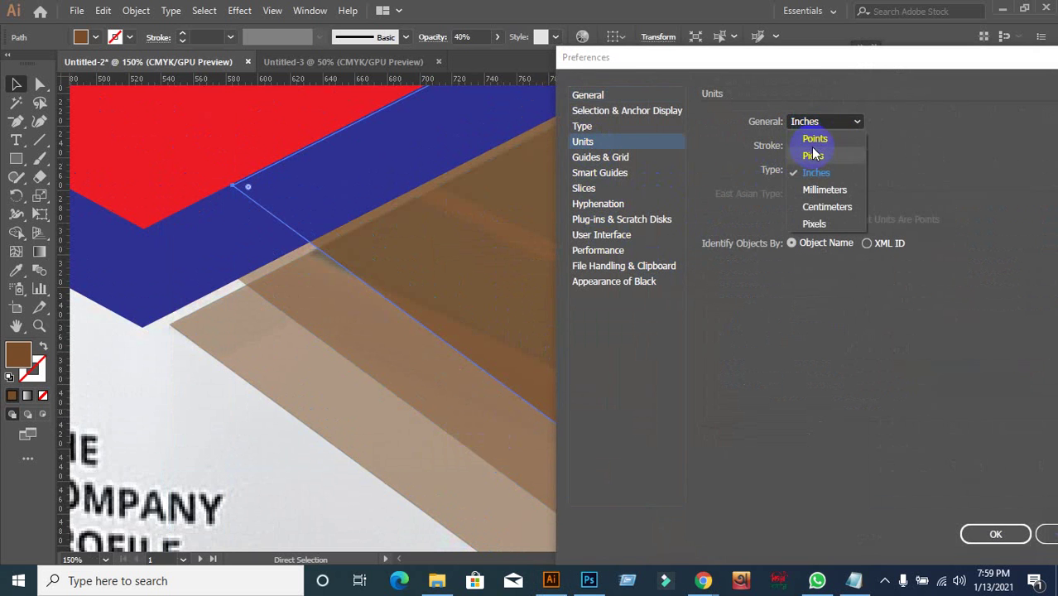
{"action": "left_click", "coordinate": [816, 224]}
{"action": "left_click", "coordinate": [607, 96]}
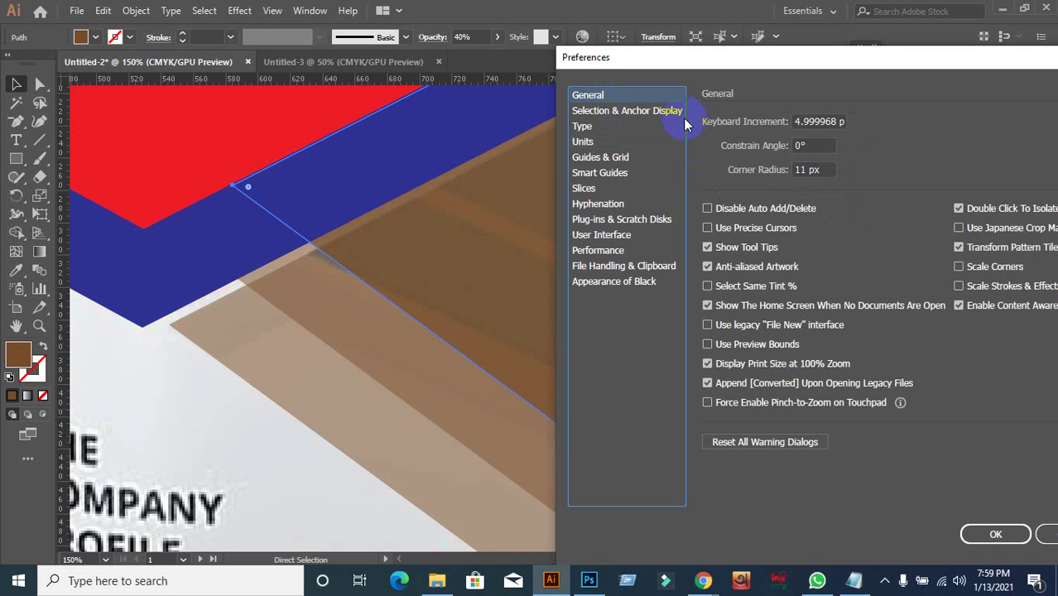
{"action": "left_click", "coordinate": [825, 121]}
{"action": "type", "text": "5"}
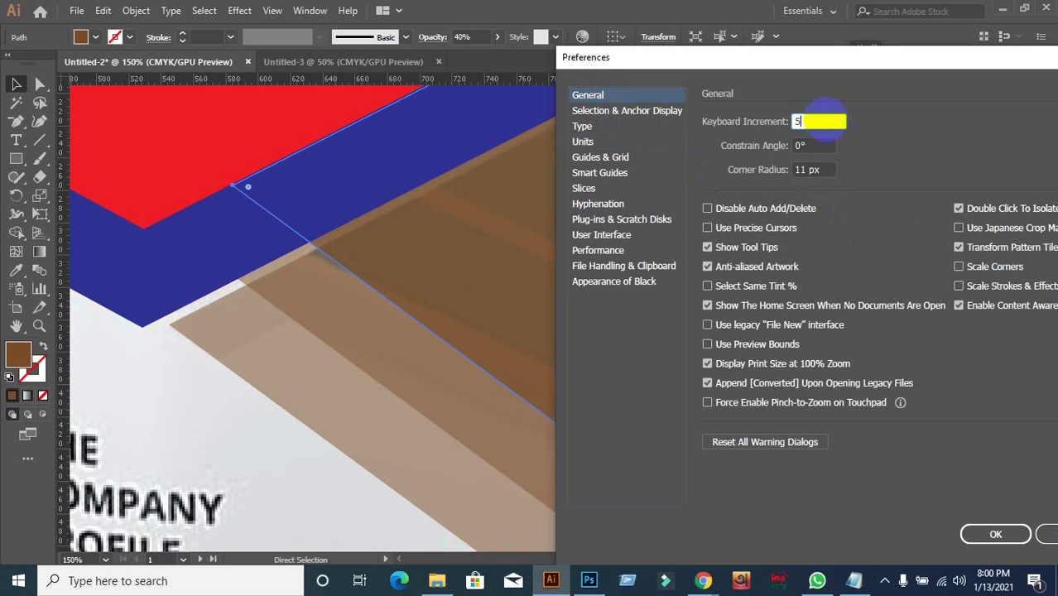
{"action": "left_click", "coordinate": [965, 534]}
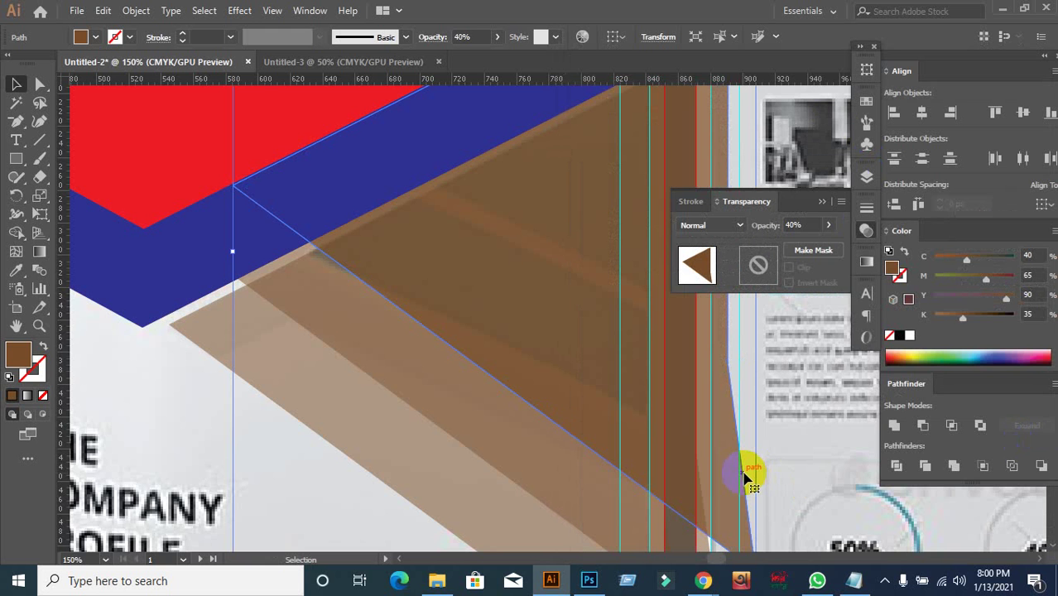
Nudge the pasted brown copy one 5 px increment up and one to the right.
{"action": "key", "text": "Up"}
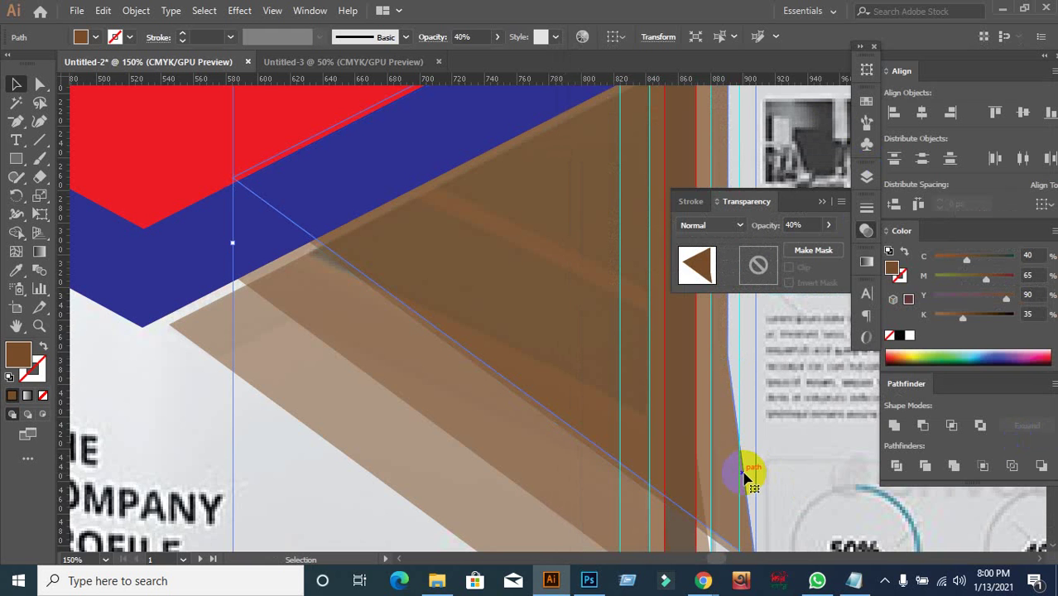
{"action": "key", "text": "Right"}
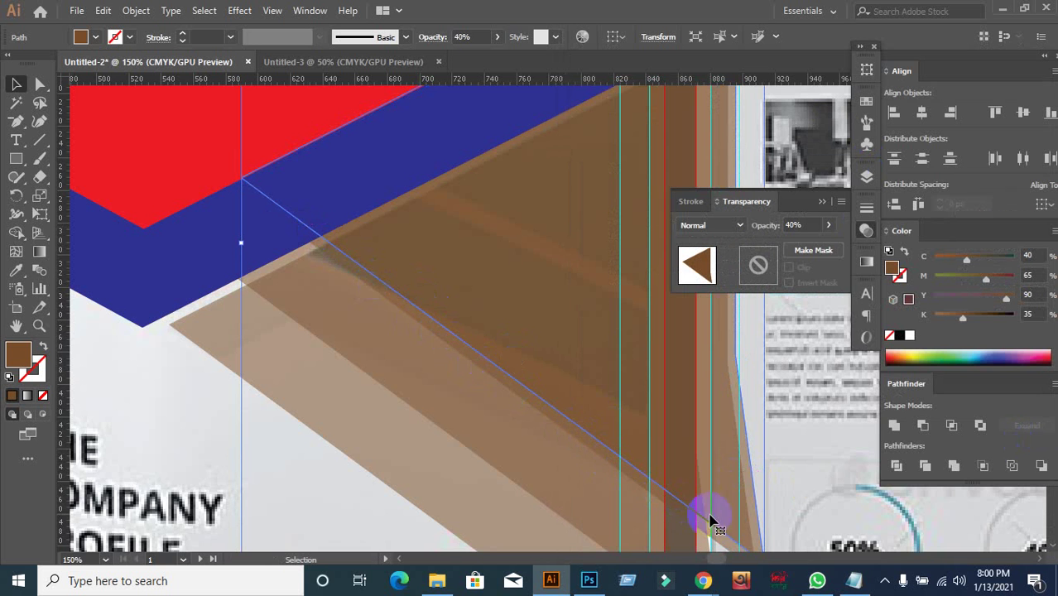
{"action": "left_click", "coordinate": [540, 390]}
{"action": "scroll", "coordinate": [546, 381], "scroll_direction": "down", "scroll_amount": 3}
{"action": "scroll", "coordinate": [631, 486], "scroll_direction": "down", "scroll_amount": 3}
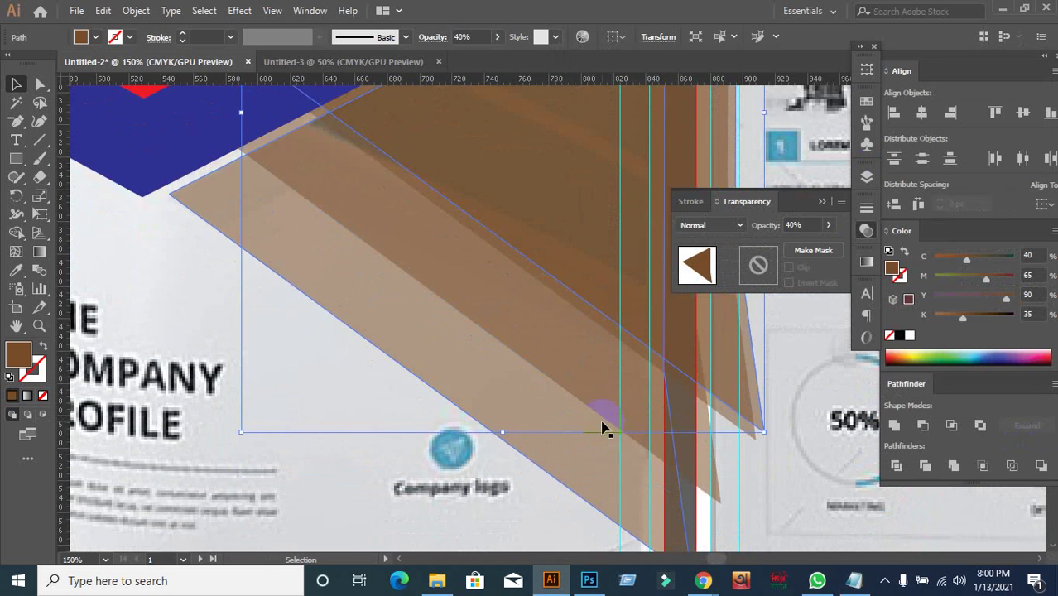
{"action": "scroll", "coordinate": [639, 448], "scroll_direction": "down", "scroll_amount": 3}
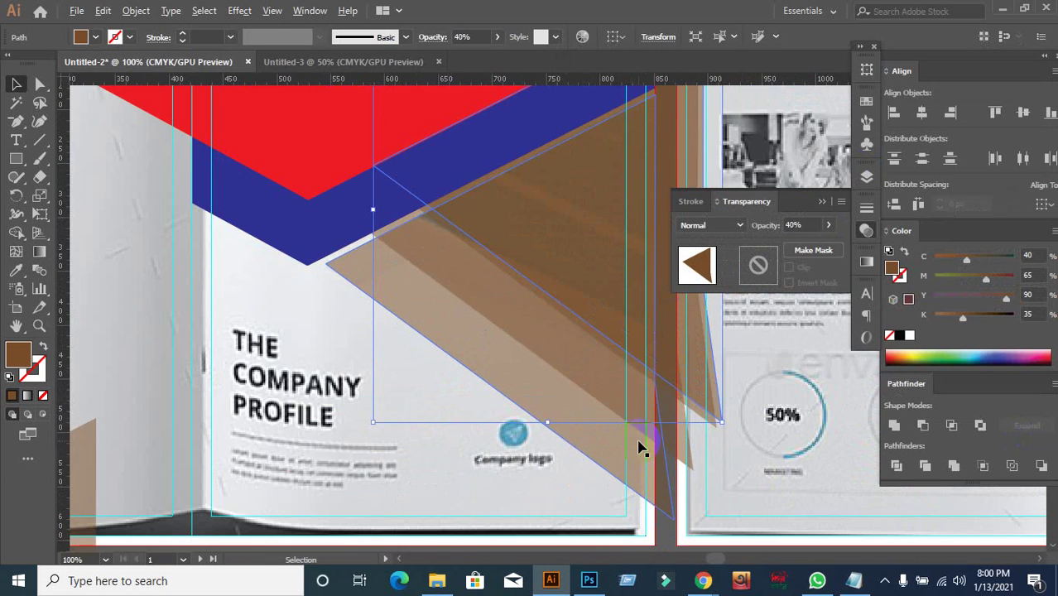
{"action": "scroll", "coordinate": [642, 451], "scroll_direction": "down", "scroll_amount": 3}
{"action": "left_click", "coordinate": [371, 473]}
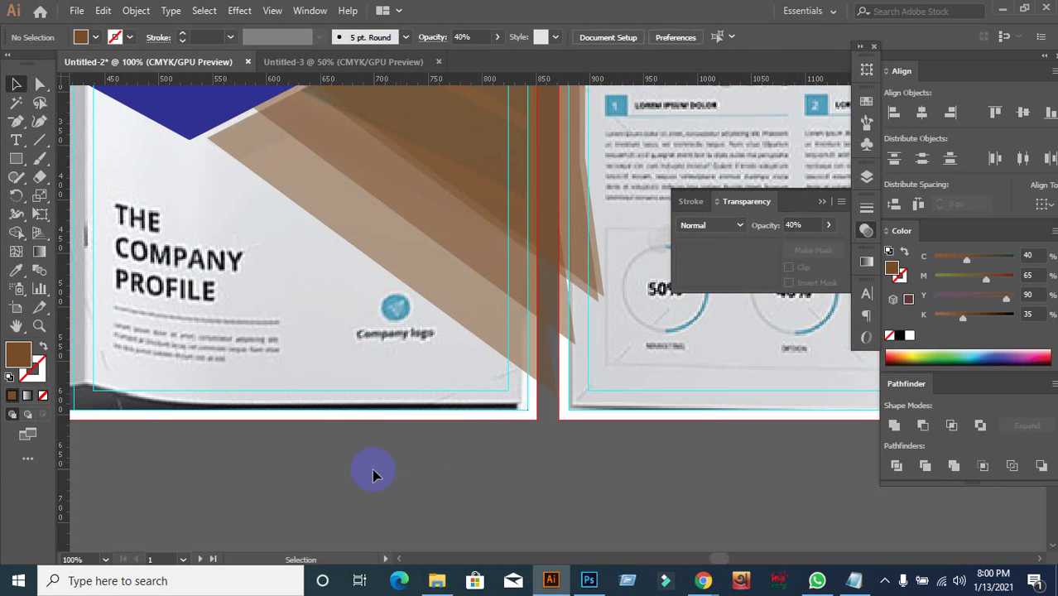
Try to cut out the thin diagonal strip where the layered brown shapes overlap, using Shape Builder.
{"action": "left_click", "coordinate": [464, 143]}
{"action": "scroll", "coordinate": [447, 165], "scroll_direction": "up", "scroll_amount": 3}
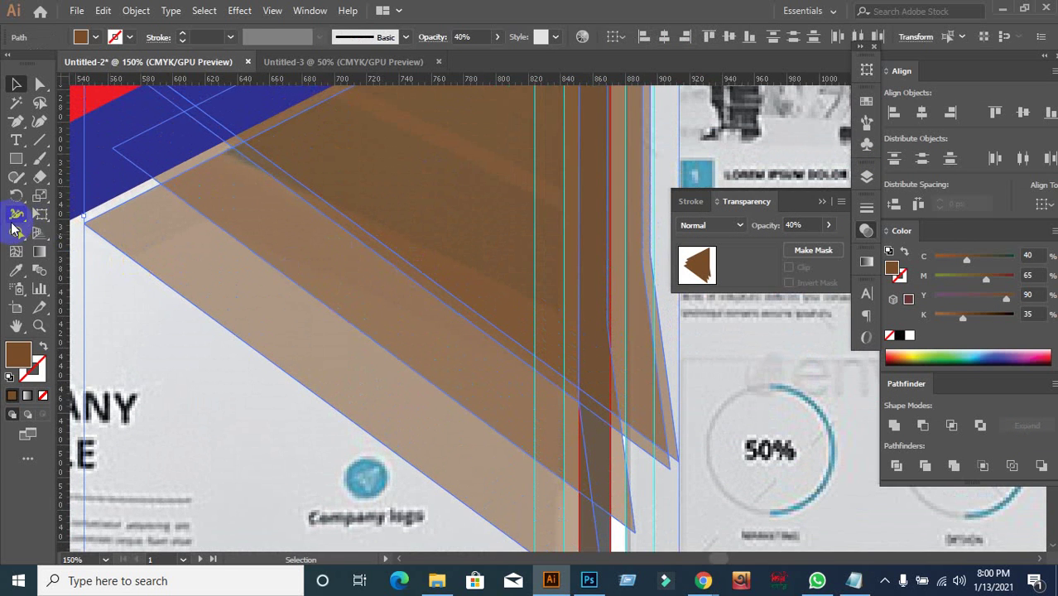
{"action": "left_click", "coordinate": [16, 234]}
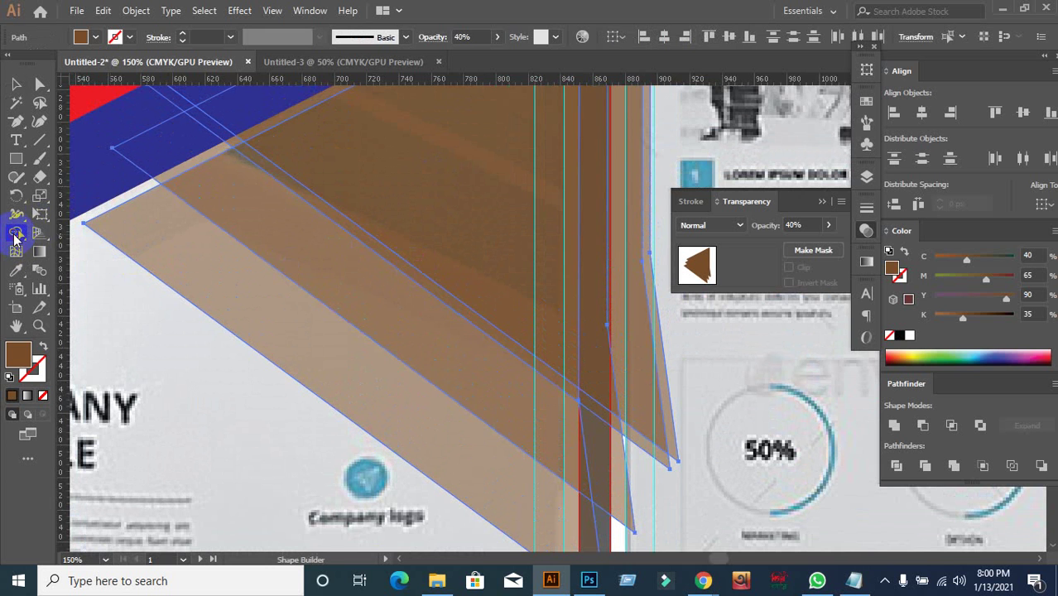
{"action": "left_click", "coordinate": [436, 293]}
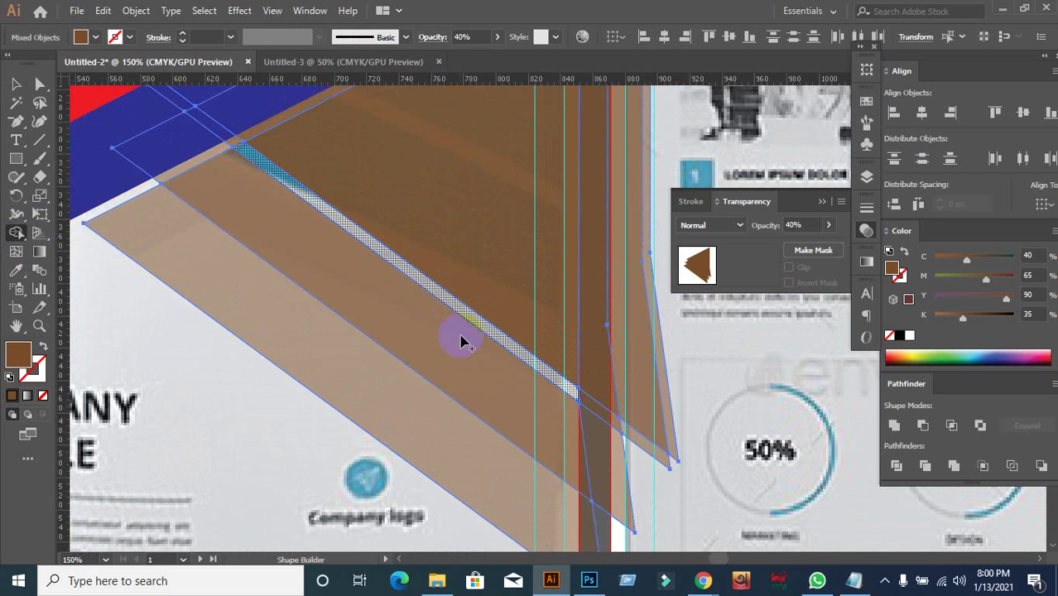
{"action": "scroll", "coordinate": [460, 338], "scroll_direction": "down", "scroll_amount": 2}
{"action": "scroll", "coordinate": [484, 360], "scroll_direction": "up", "scroll_amount": 1}
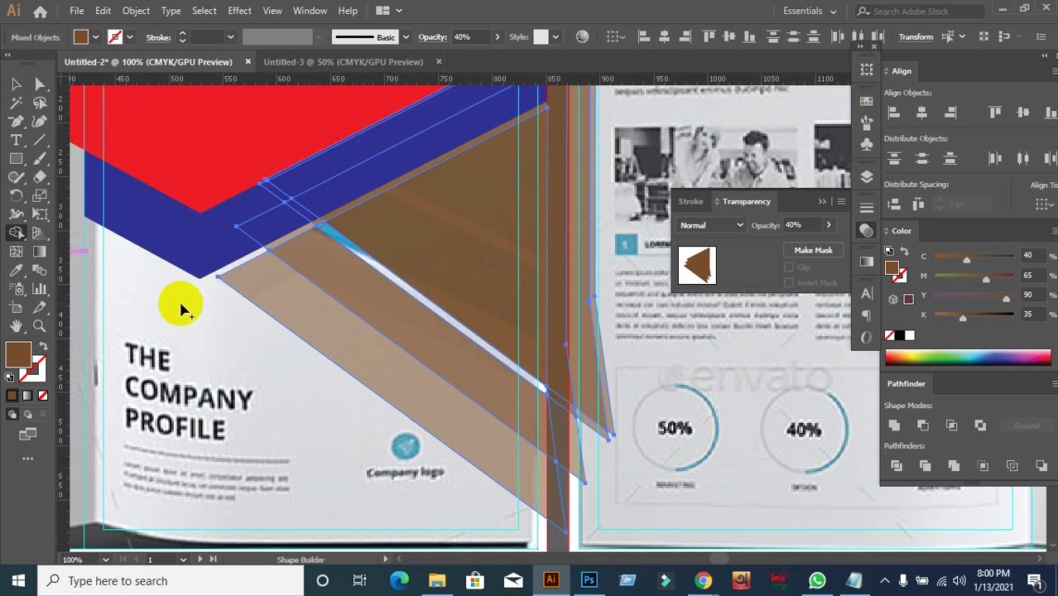
{"action": "left_click", "coordinate": [16, 83]}
{"action": "scroll", "coordinate": [406, 447], "scroll_direction": "down", "scroll_amount": 2}
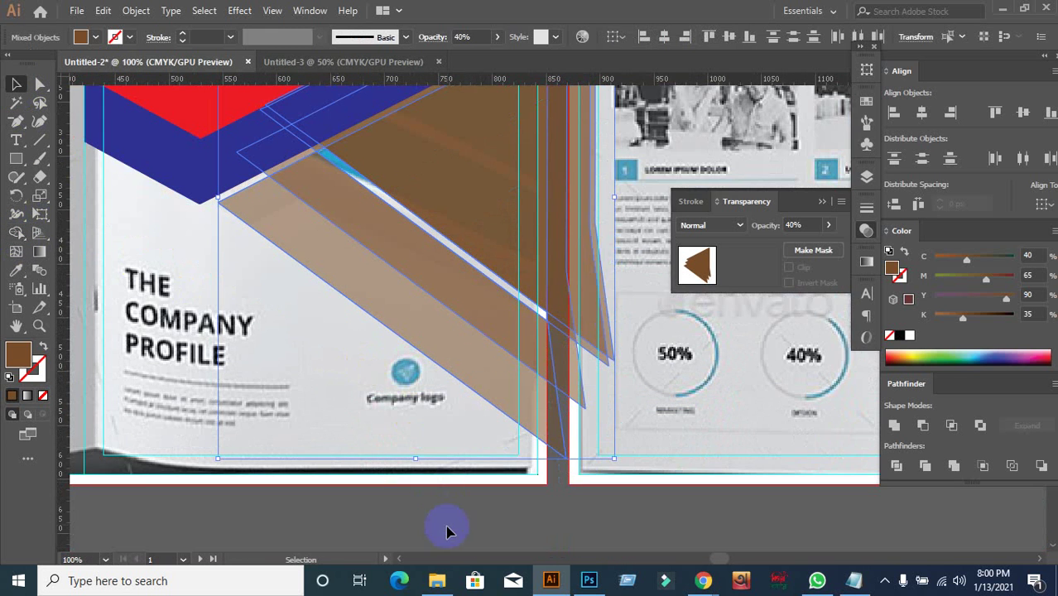
{"action": "scroll", "coordinate": [449, 525], "scroll_direction": "up", "scroll_amount": 2}
{"action": "left_click", "coordinate": [449, 524]}
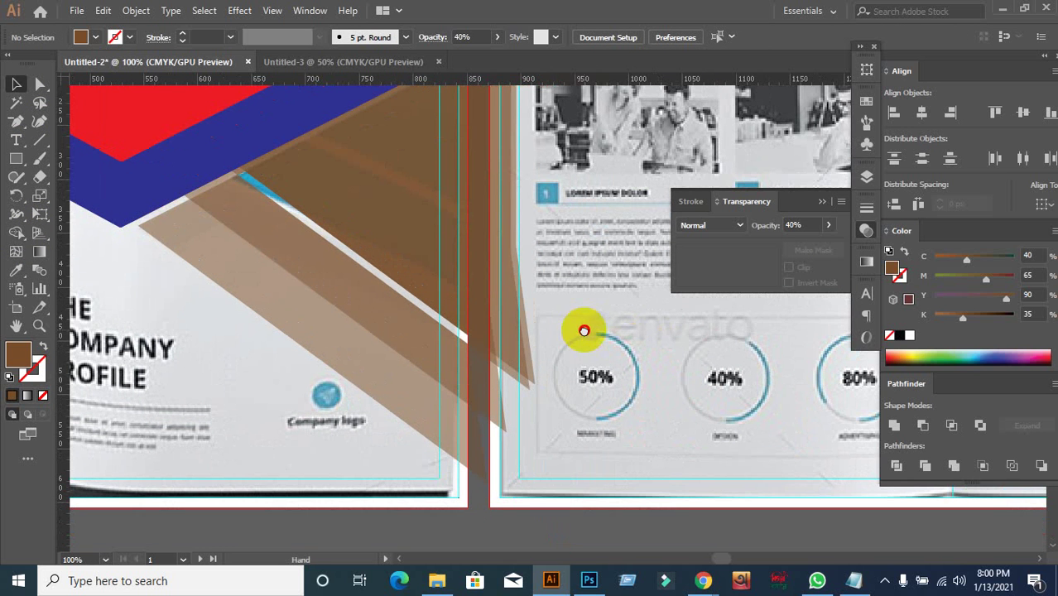
Try pulling the brown shape with the cut-out strip away from the cover, undoing each move.
{"action": "left_click_drag", "start_coordinate": [650, 355], "coordinate": [584, 331]}
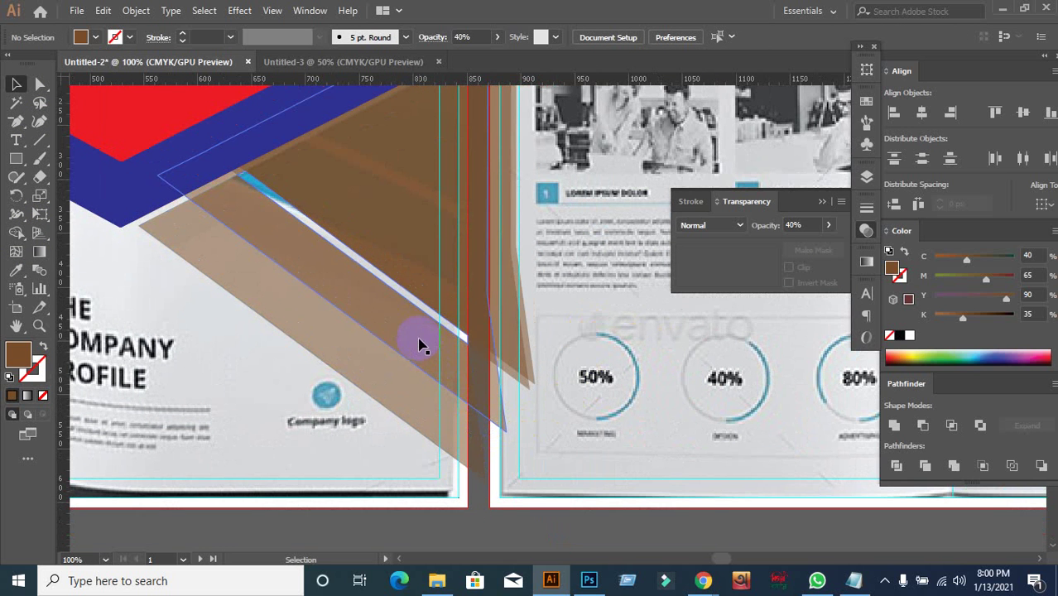
{"action": "left_click_drag", "start_coordinate": [420, 346], "coordinate": [638, 437]}
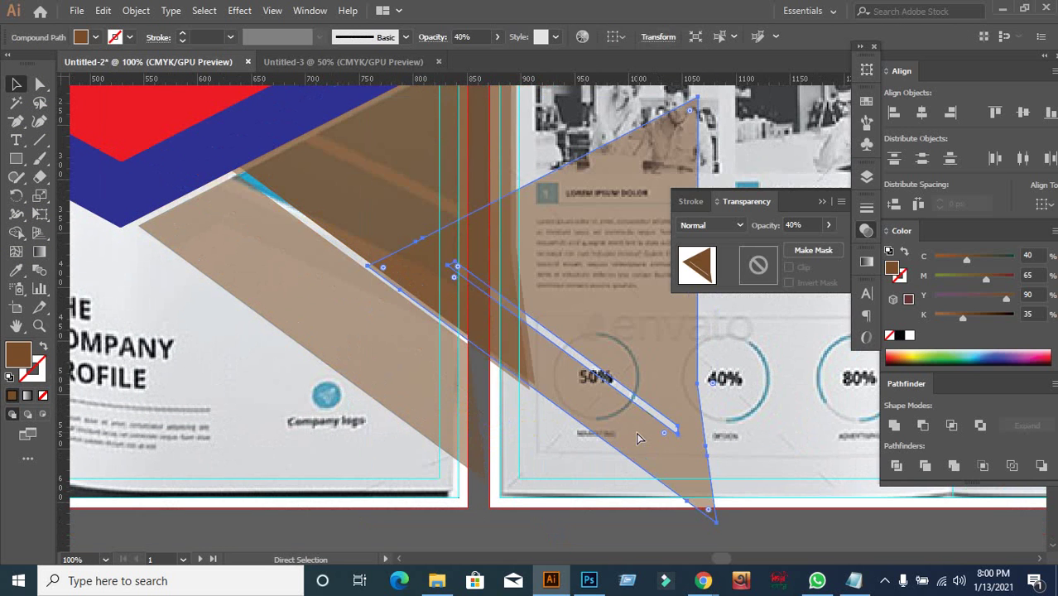
{"action": "key", "text": "ctrl+z"}
{"action": "left_click_drag", "start_coordinate": [484, 374], "coordinate": [602, 461]}
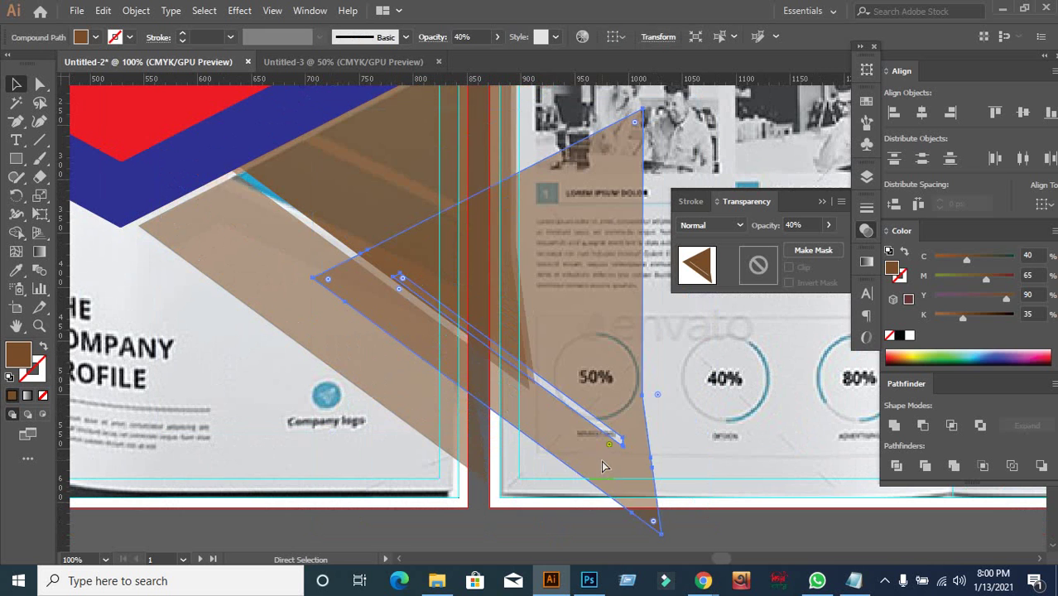
{"action": "key", "text": "ctrl+z"}
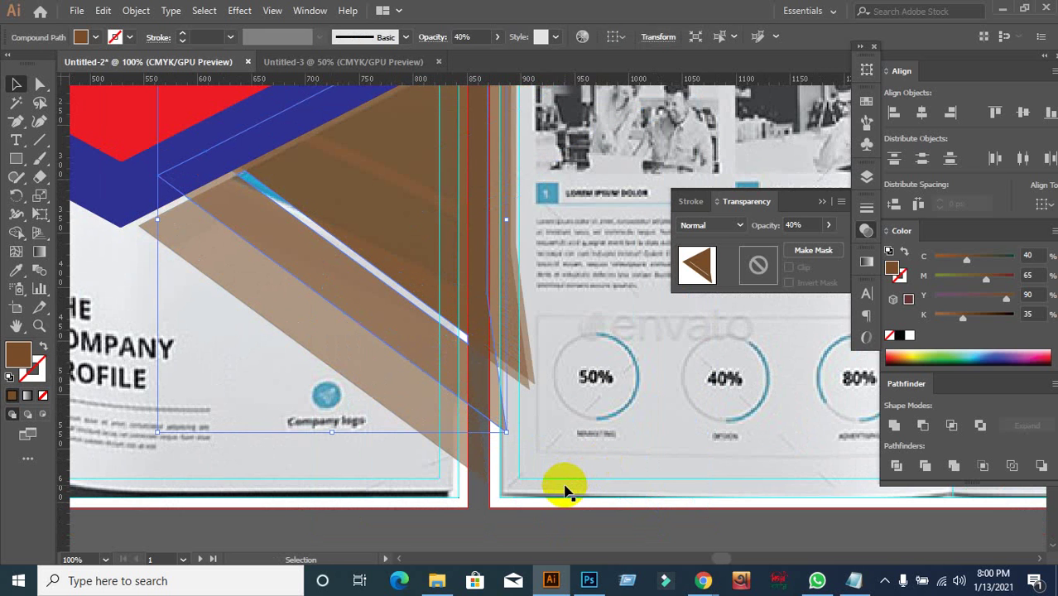
{"action": "left_click_drag", "start_coordinate": [508, 451], "coordinate": [701, 504]}
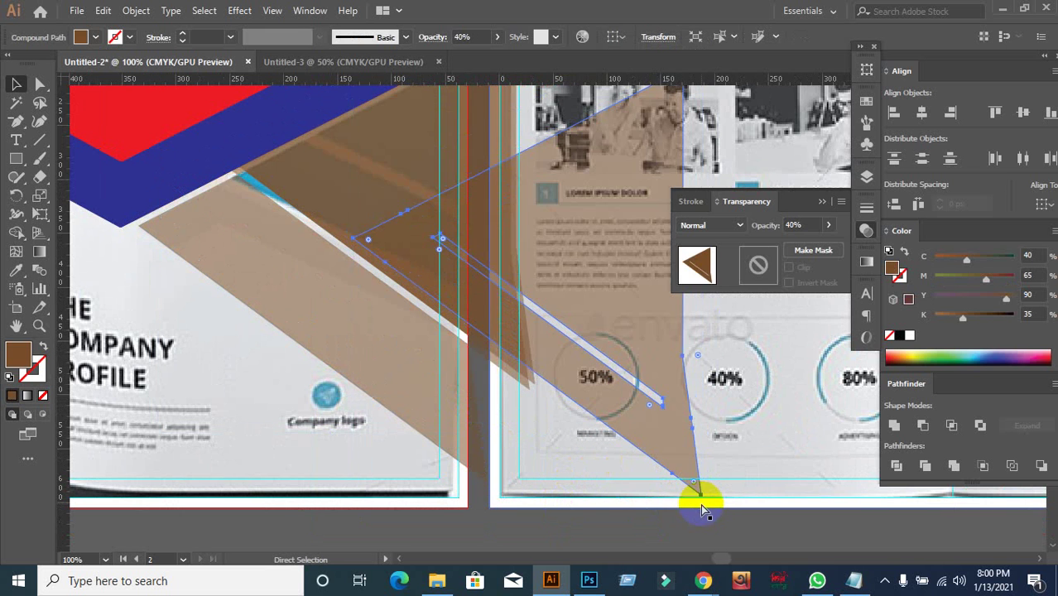
{"action": "key", "text": "ctrl+z"}
Pull the overlapping brown pieces off the cover onto the facing page and delete them.
{"action": "left_click", "coordinate": [461, 373]}
{"action": "left_click_drag", "start_coordinate": [461, 373], "coordinate": [509, 227]}
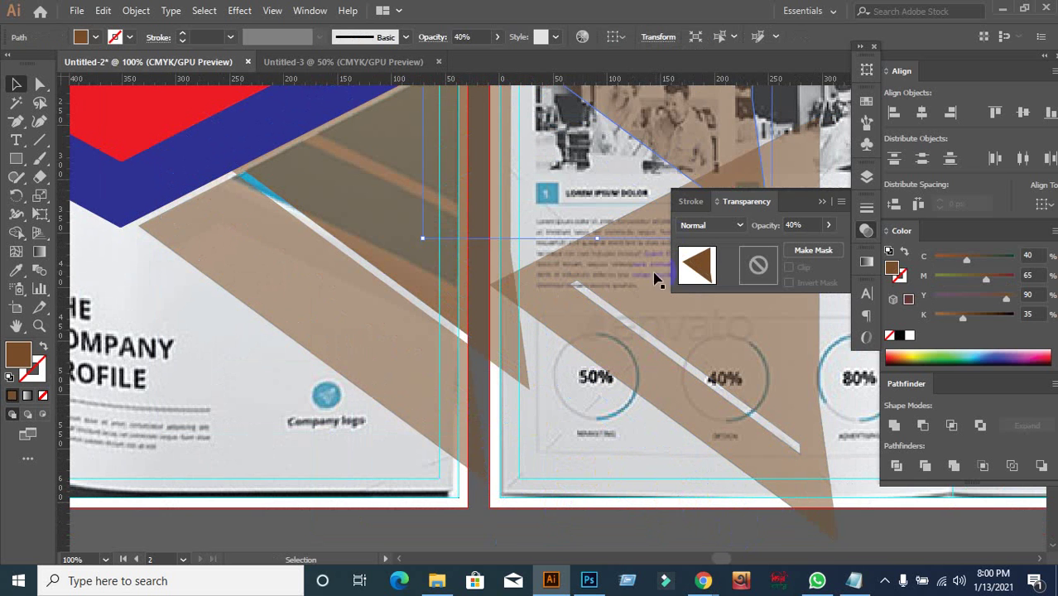
{"action": "left_click", "coordinate": [634, 329]}
{"action": "scroll", "coordinate": [655, 370], "scroll_direction": "up", "scroll_amount": 2}
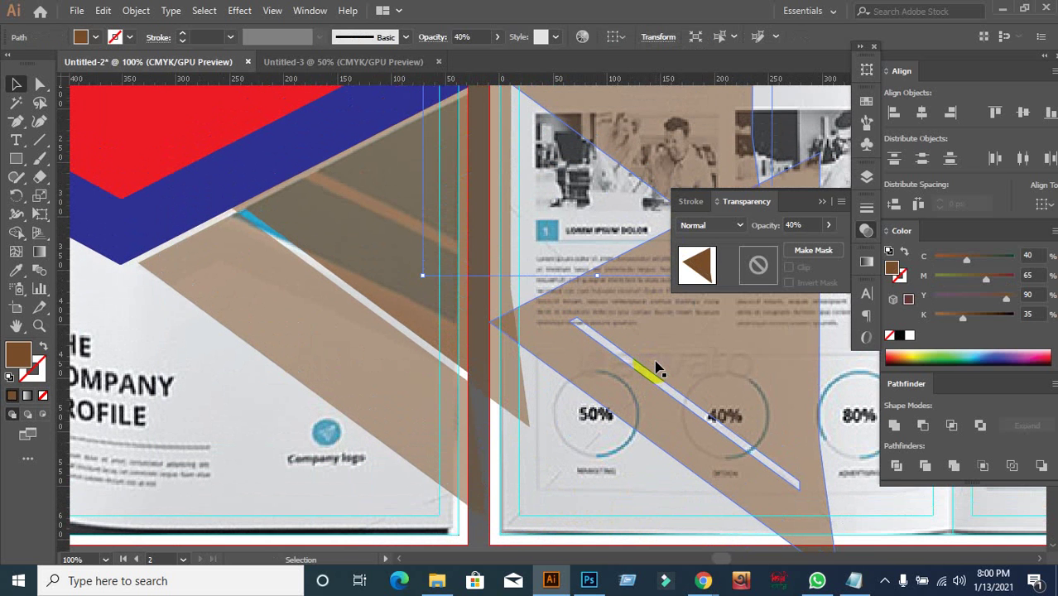
{"action": "key", "text": "Delete"}
{"action": "left_click", "coordinate": [656, 367]}
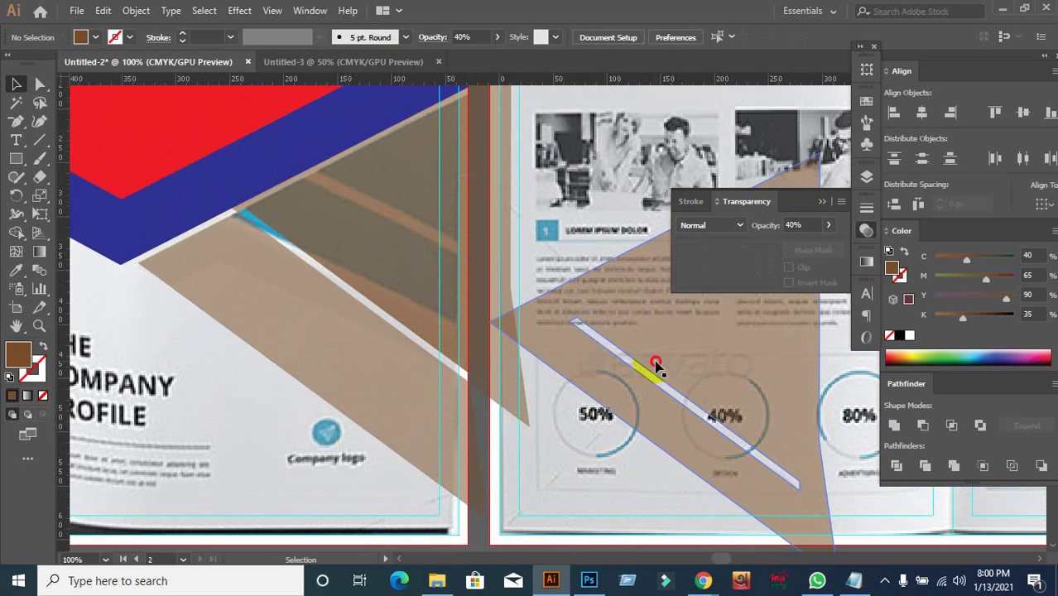
{"action": "key", "text": "Delete"}
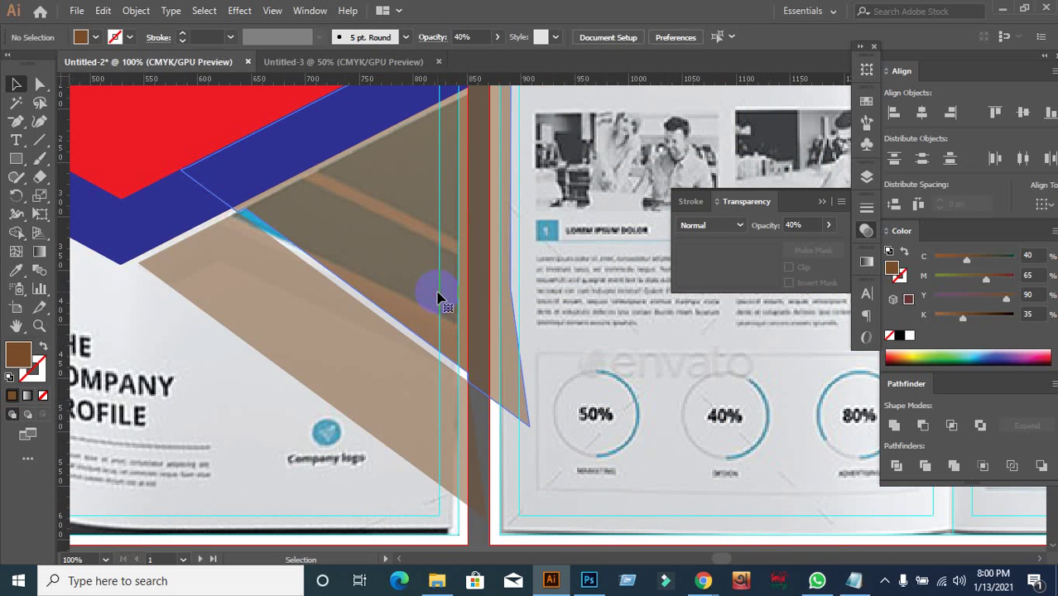
{"action": "left_click", "coordinate": [444, 299]}
{"action": "left_click_drag", "start_coordinate": [440, 308], "coordinate": [518, 381]}
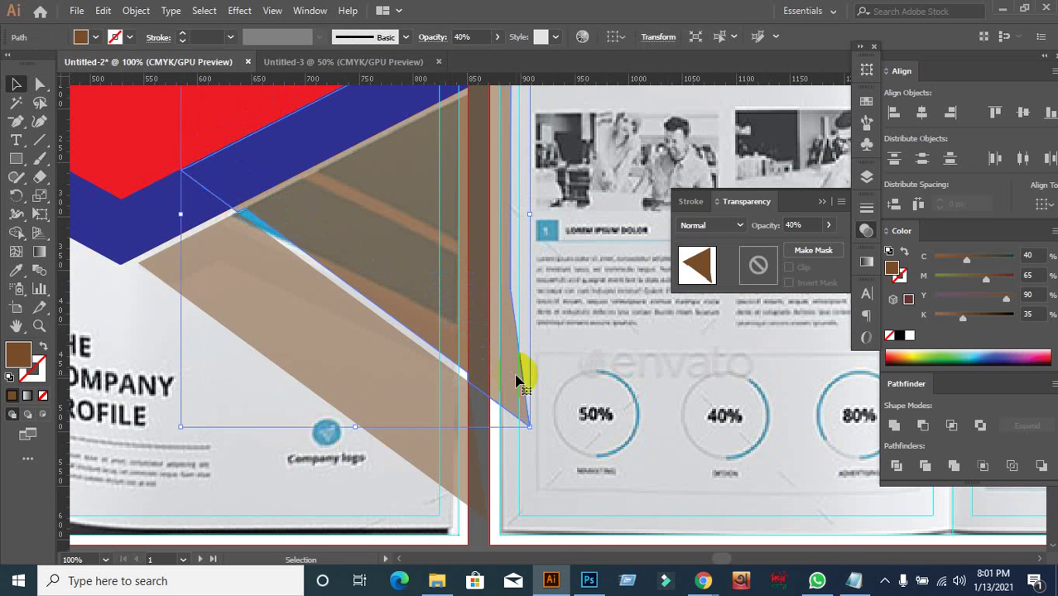
{"action": "key", "text": "a"}
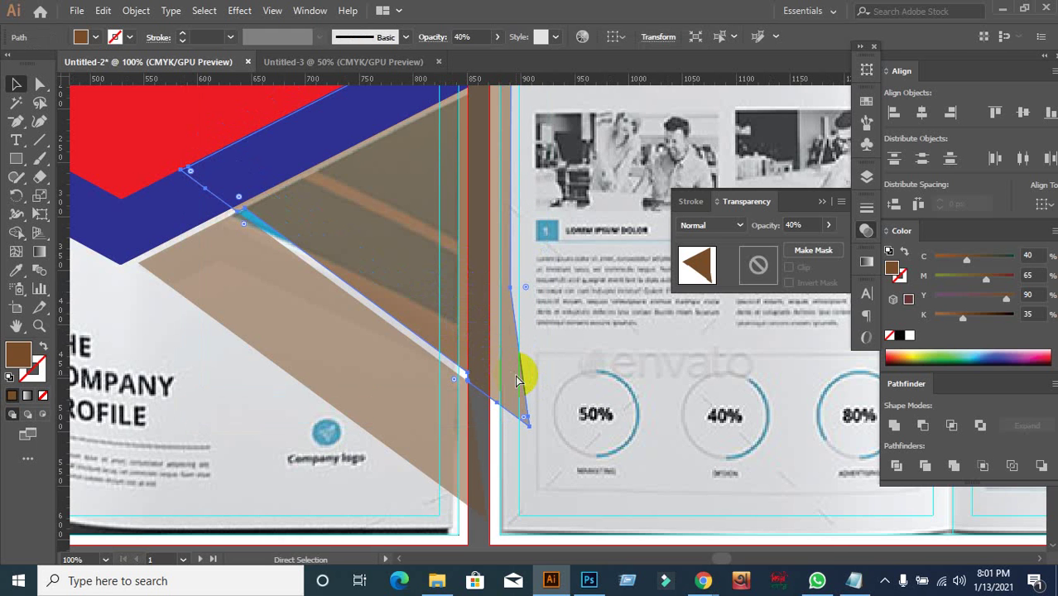
Undo the strip cut, the deletions and the offset copies, back to the single translucent brown shape on the cover.
{"action": "key", "text": "ctrl+z"}
{"action": "key", "text": "ctrl+z"}
{"action": "key", "text": "ctrl+z"}
{"action": "key", "text": "ctrl+z"}
{"action": "key", "text": "ctrl+z"}
{"action": "key", "text": "ctrl+z"}
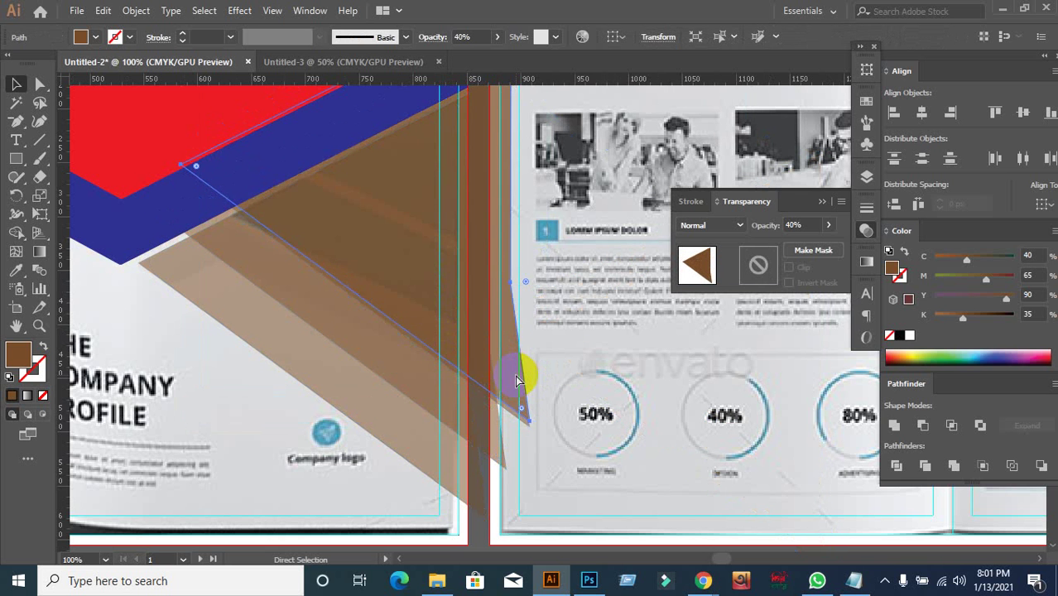
{"action": "key", "text": "ctrl+z"}
{"action": "key", "text": "ctrl+z"}
{"action": "key", "text": "ctrl+z"}
{"action": "key", "text": "ctrl+z"}
{"action": "key", "text": "ctrl+z"}
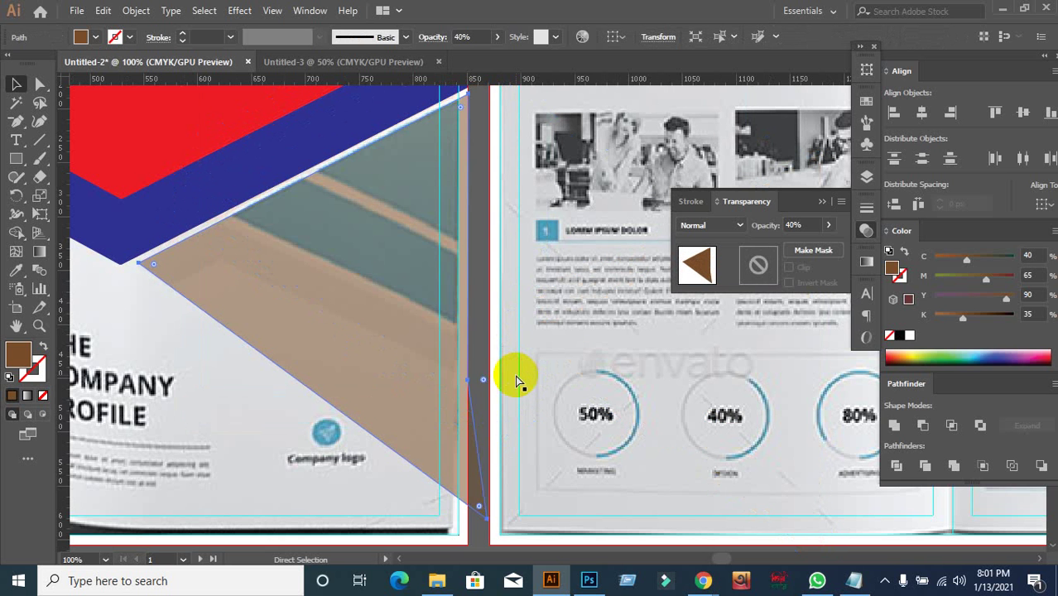
{"action": "key", "text": "v"}
{"action": "left_click", "coordinate": [547, 489]}
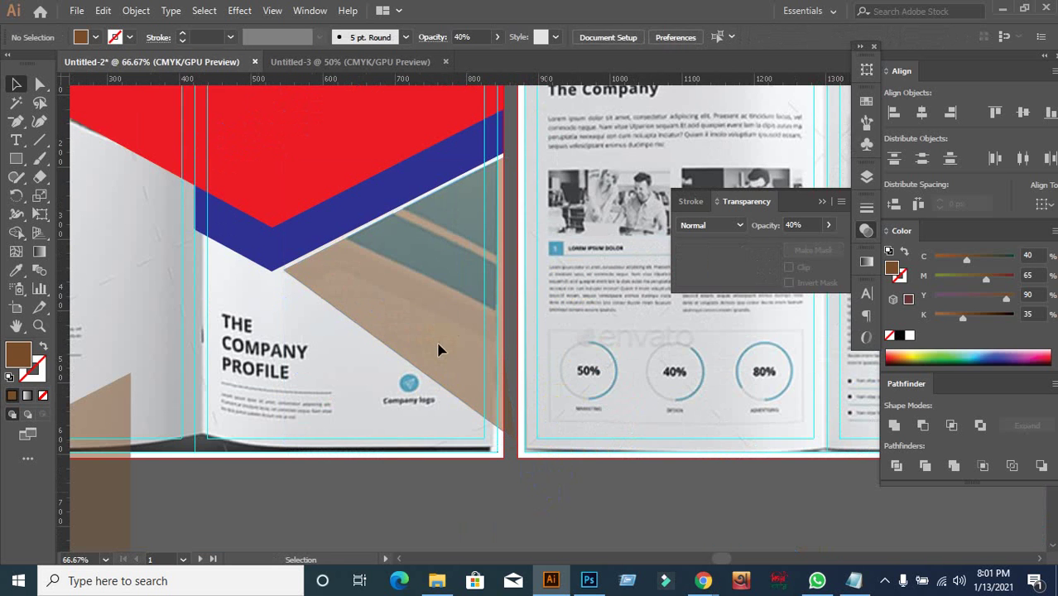
{"action": "left_click_drag", "start_coordinate": [440, 349], "coordinate": [618, 418]}
{"action": "key", "text": "ctrl+z"}
{"action": "left_click", "coordinate": [602, 474]}
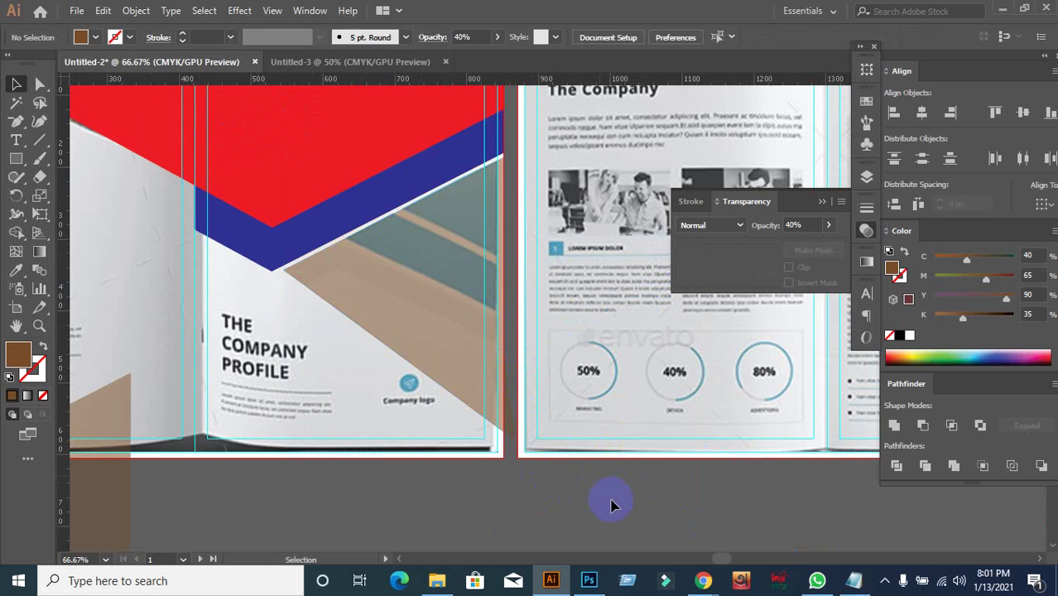
Unlock all objects and remove the part of the brown shape that overhangs the cover's right bleed edge with Shape Builder.
{"action": "key", "text": "ctrl+alt+2"}
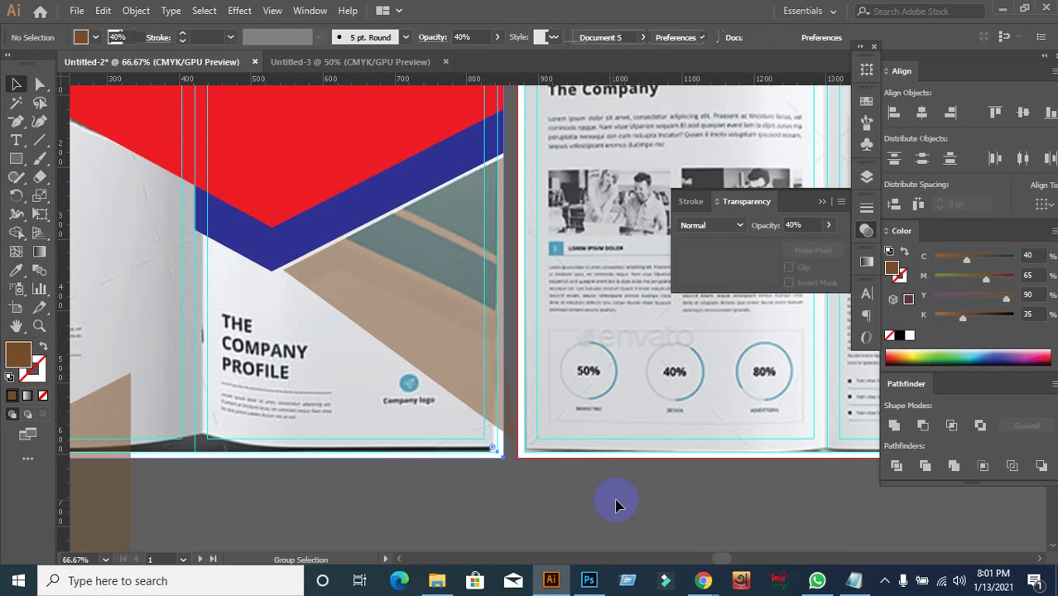
{"action": "left_click", "coordinate": [609, 492]}
{"action": "scroll", "coordinate": [557, 450], "scroll_direction": "up", "scroll_amount": 2}
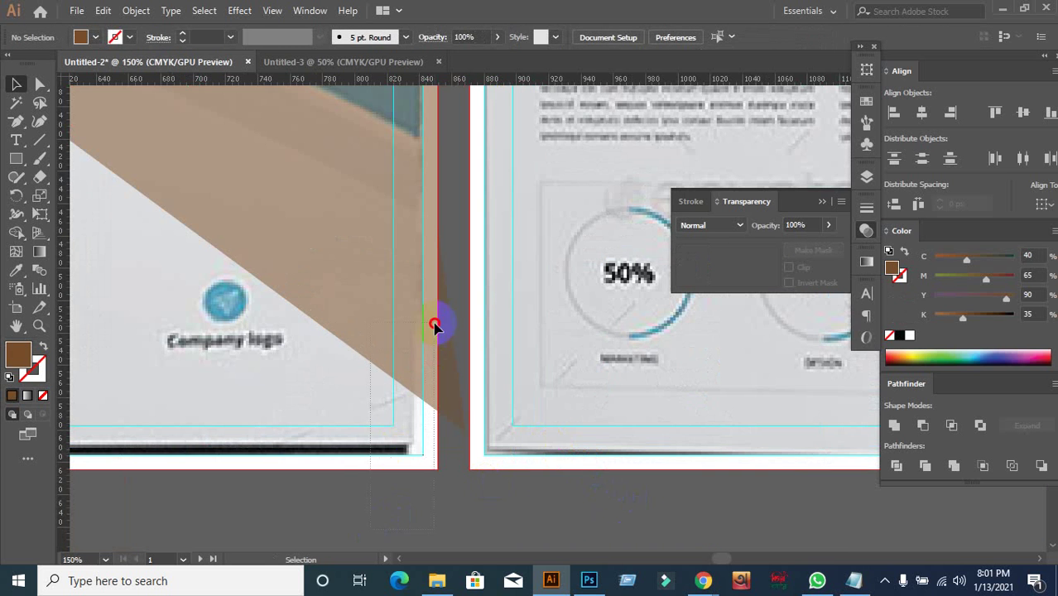
{"action": "left_click_drag", "start_coordinate": [437, 326], "coordinate": [450, 383]}
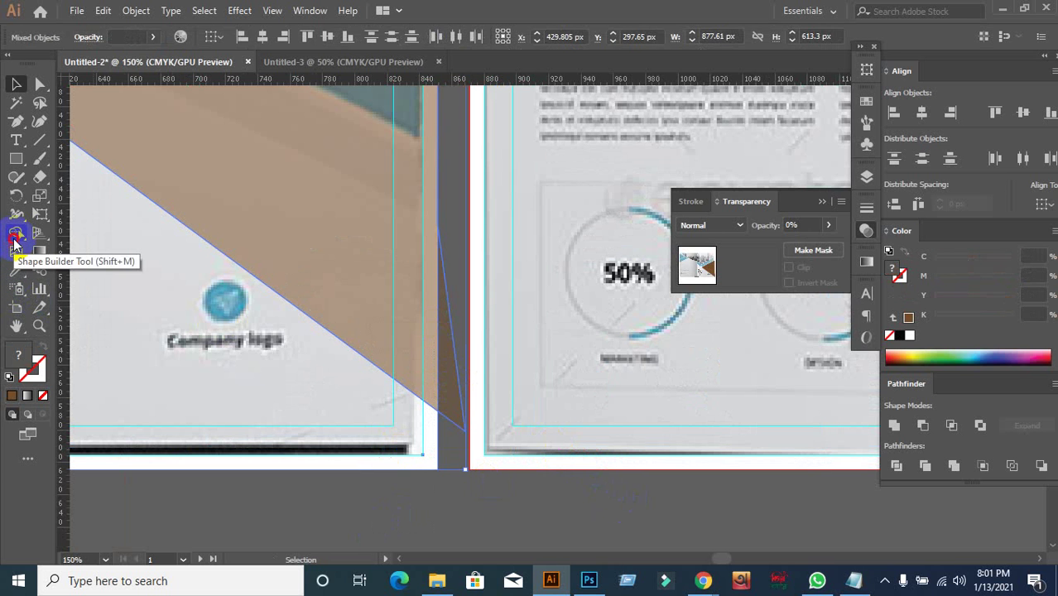
{"action": "left_click", "coordinate": [15, 240]}
{"action": "left_click", "coordinate": [448, 367], "text": "alt"}
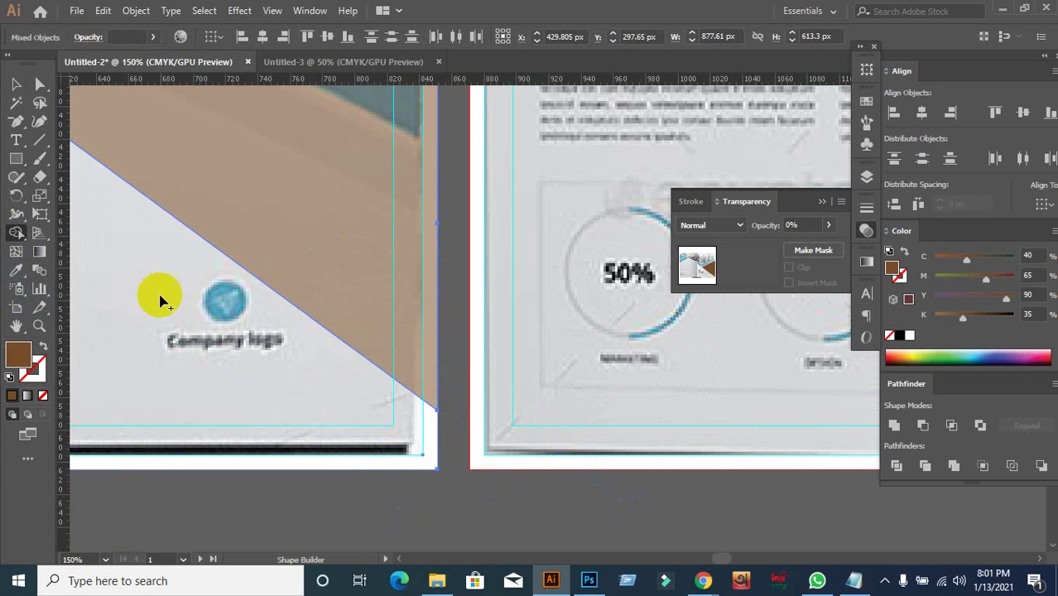
{"action": "left_click", "coordinate": [16, 84]}
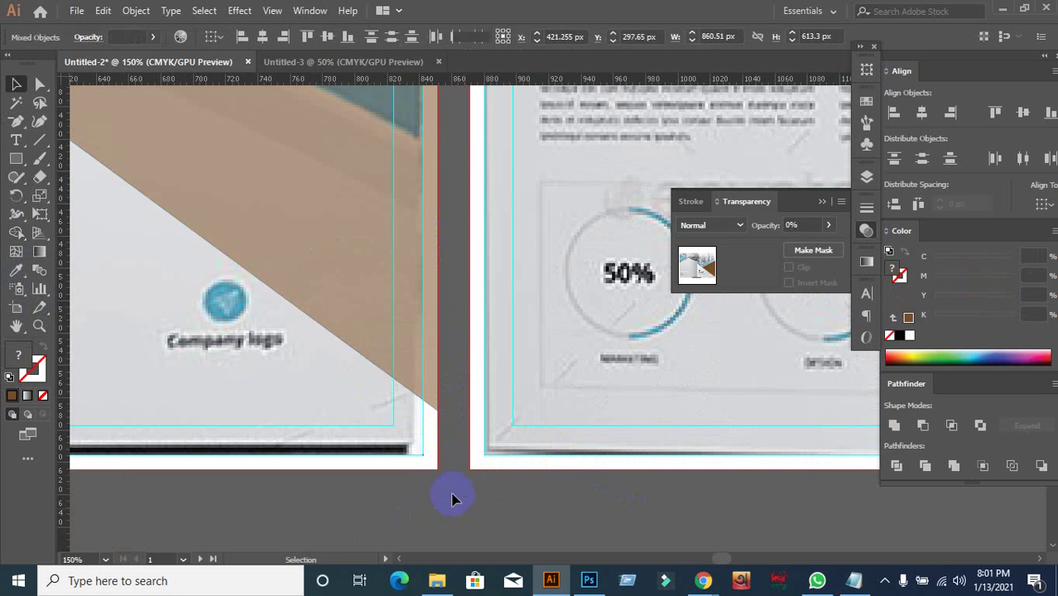
{"action": "left_click", "coordinate": [448, 491]}
Move the spare brown shape farther down and left, clear of the cover artboard.
{"action": "left_click", "coordinate": [426, 397]}
{"action": "scroll", "coordinate": [439, 387], "scroll_direction": "down", "scroll_amount": 3}
{"action": "scroll", "coordinate": [456, 425], "scroll_direction": "down", "scroll_amount": 1}
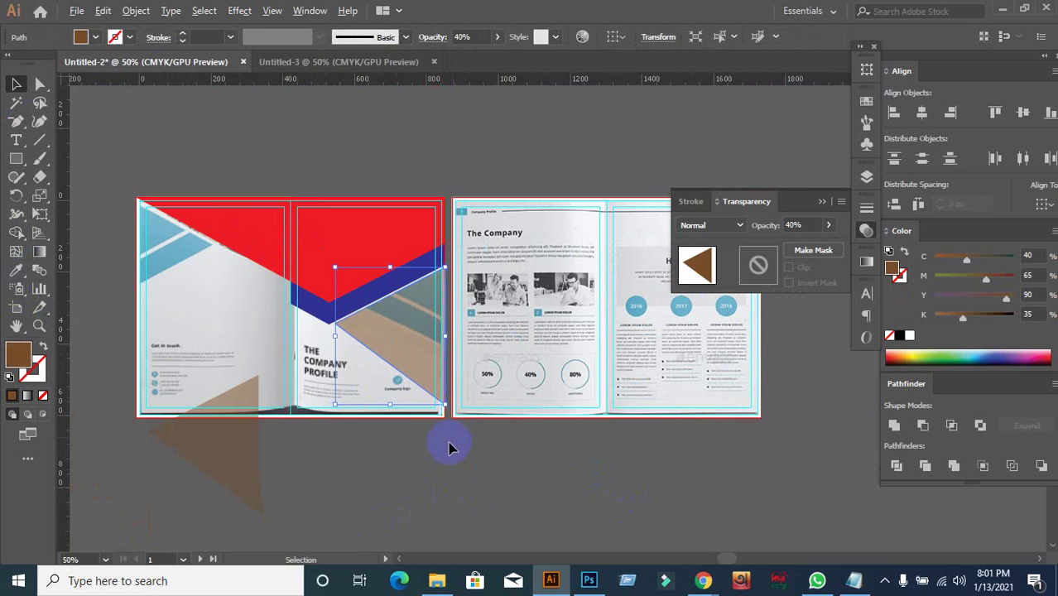
{"action": "left_click", "coordinate": [197, 477]}
{"action": "left_click_drag", "start_coordinate": [214, 457], "coordinate": [97, 529]}
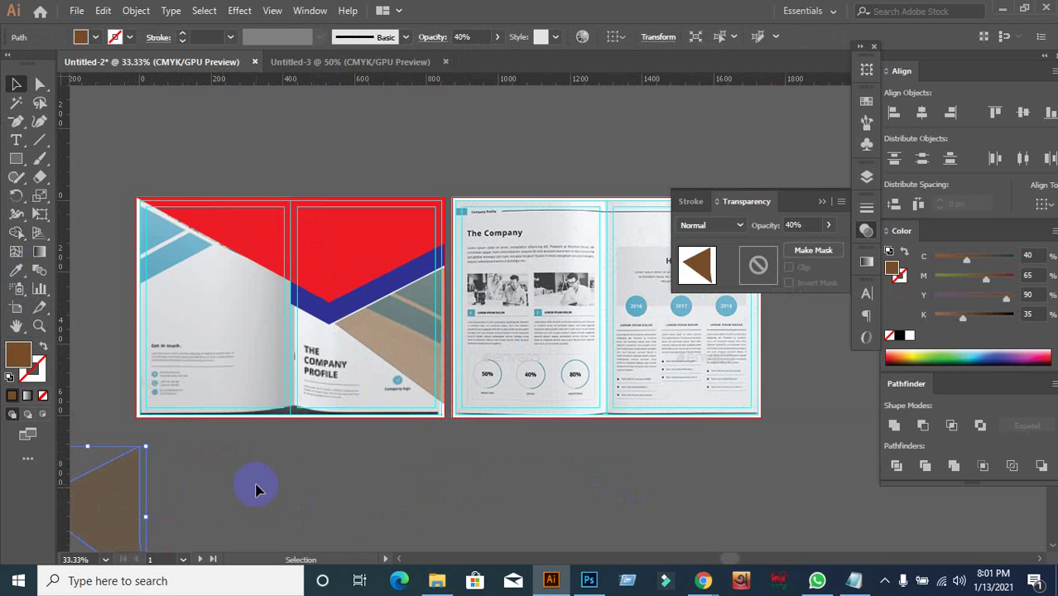
{"action": "left_click", "coordinate": [343, 491]}
Duplicate the trimmed brown shape and place the copy slightly up and right of the original.
{"action": "left_click_drag", "start_coordinate": [399, 492], "coordinate": [457, 360]}
{"action": "scroll", "coordinate": [506, 186], "scroll_direction": "up", "scroll_amount": 2}
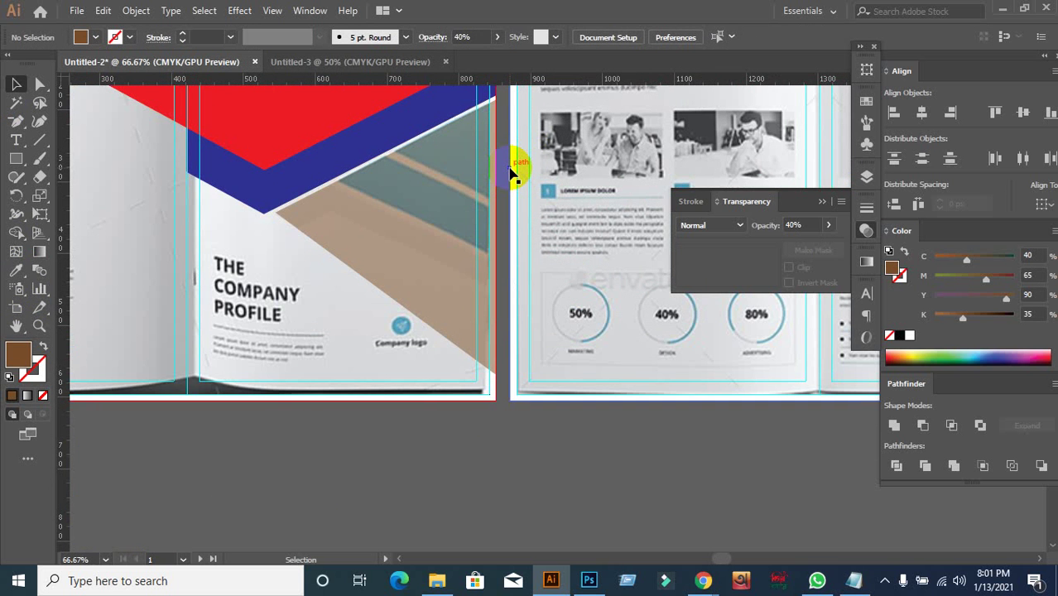
{"action": "scroll", "coordinate": [493, 172], "scroll_direction": "up", "scroll_amount": 1}
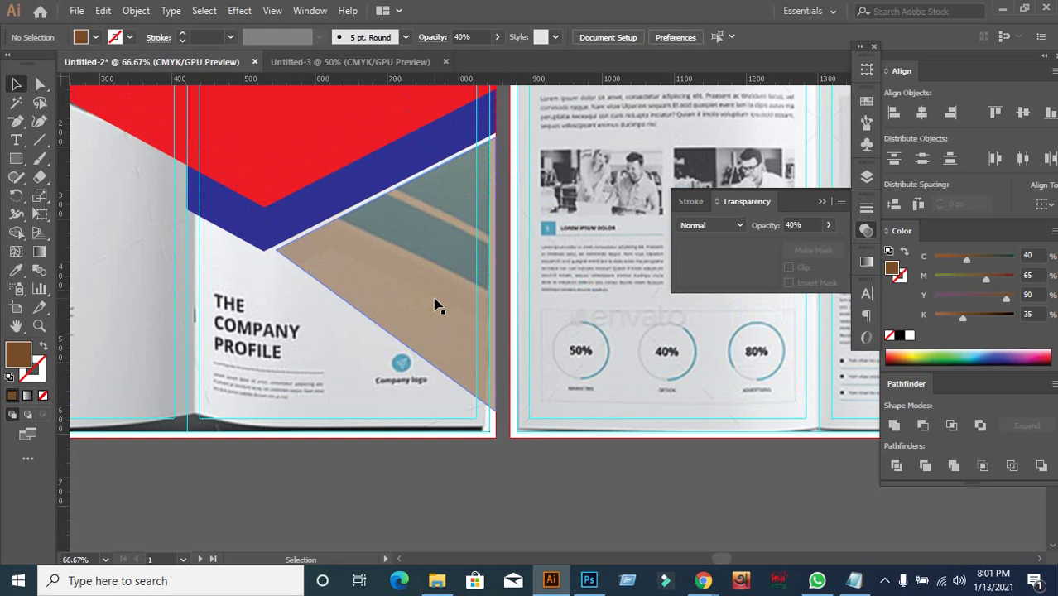
{"action": "left_click_drag", "start_coordinate": [427, 327], "coordinate": [449, 295]}
Delete the spare brown shape lying outside the artboards.
{"action": "scroll", "coordinate": [586, 284], "scroll_direction": "down", "scroll_amount": 2}
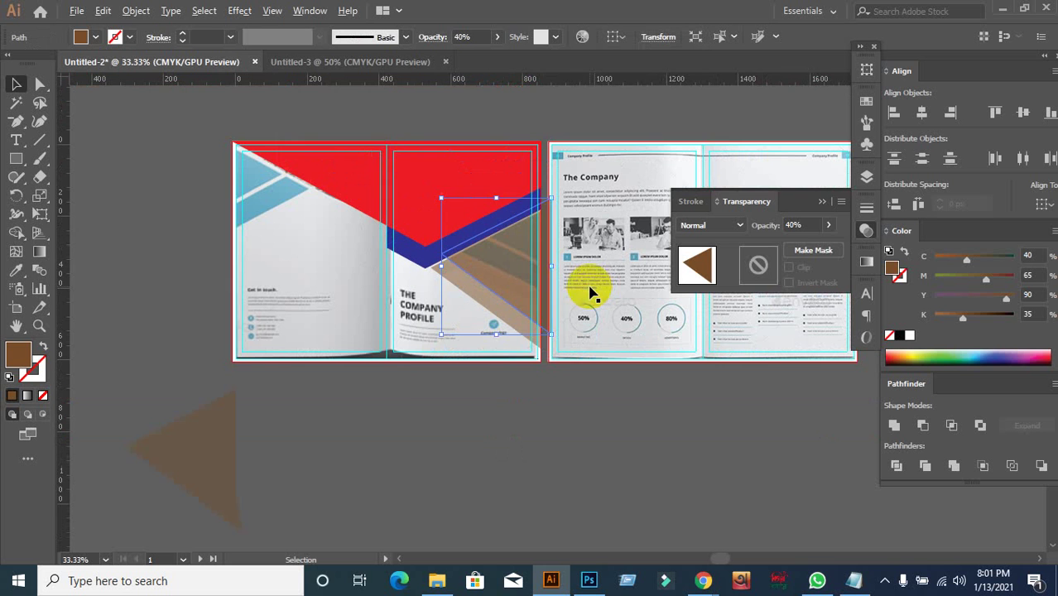
{"action": "left_click", "coordinate": [224, 478]}
{"action": "key", "text": "Delete"}
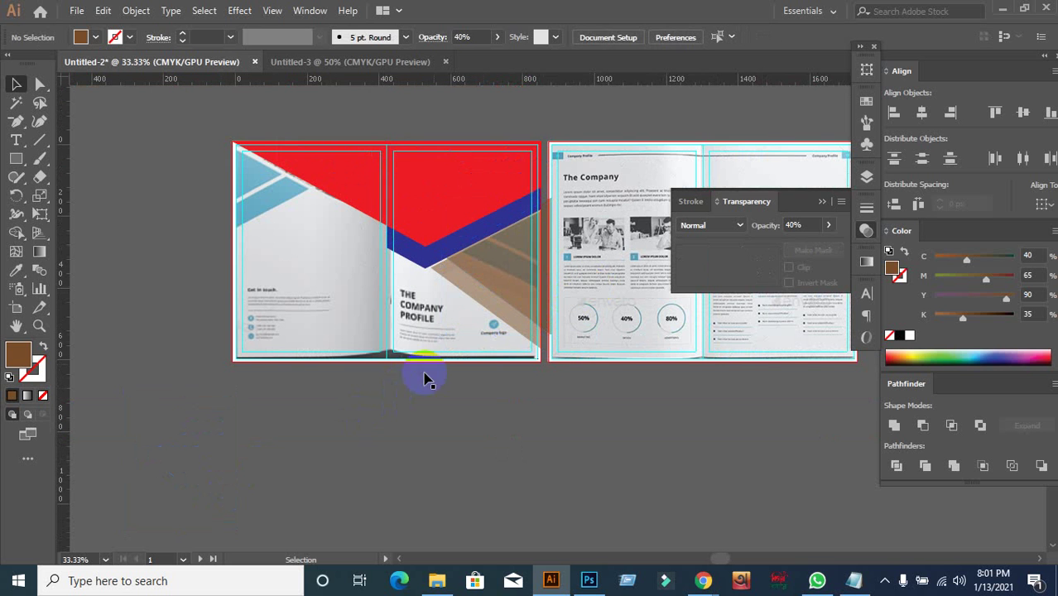
Duplicate the trimmed brown shape and place the spare copy in the empty area below the cover artboard.
{"action": "left_click", "coordinate": [501, 271]}
{"action": "left_click_drag", "start_coordinate": [505, 276], "coordinate": [240, 465]}
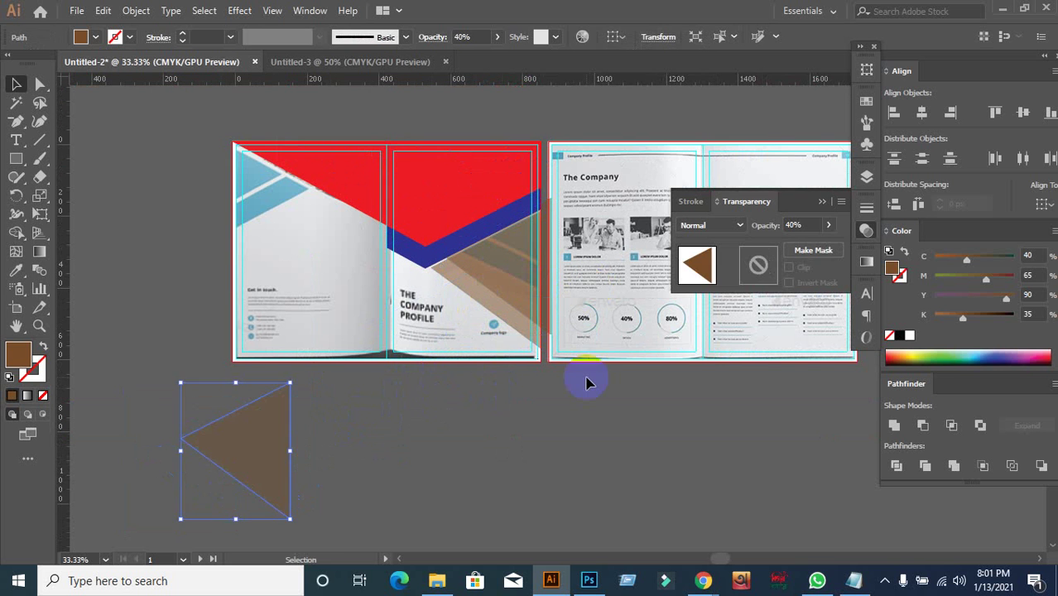
{"action": "left_click", "coordinate": [585, 378]}
{"action": "scroll", "coordinate": [520, 308], "scroll_direction": "up", "scroll_amount": 1}
{"action": "scroll", "coordinate": [520, 308], "scroll_direction": "up", "scroll_amount": 1}
{"action": "scroll", "coordinate": [471, 448], "scroll_direction": "up", "scroll_amount": 2}
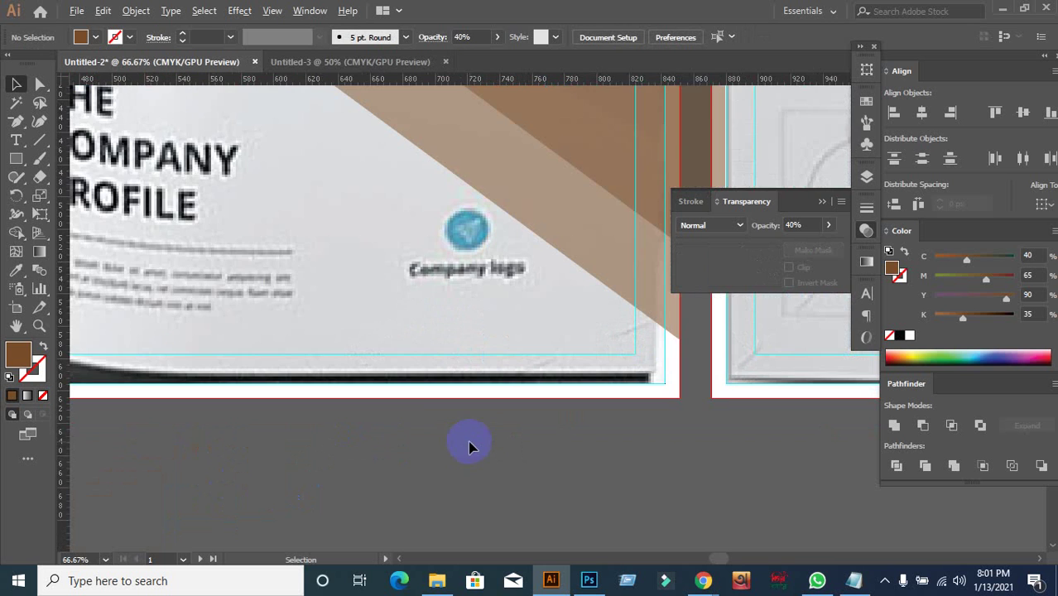
{"action": "scroll", "coordinate": [443, 346], "scroll_direction": "down", "scroll_amount": 1}
{"action": "left_click_drag", "start_coordinate": [407, 307], "coordinate": [390, 486]}
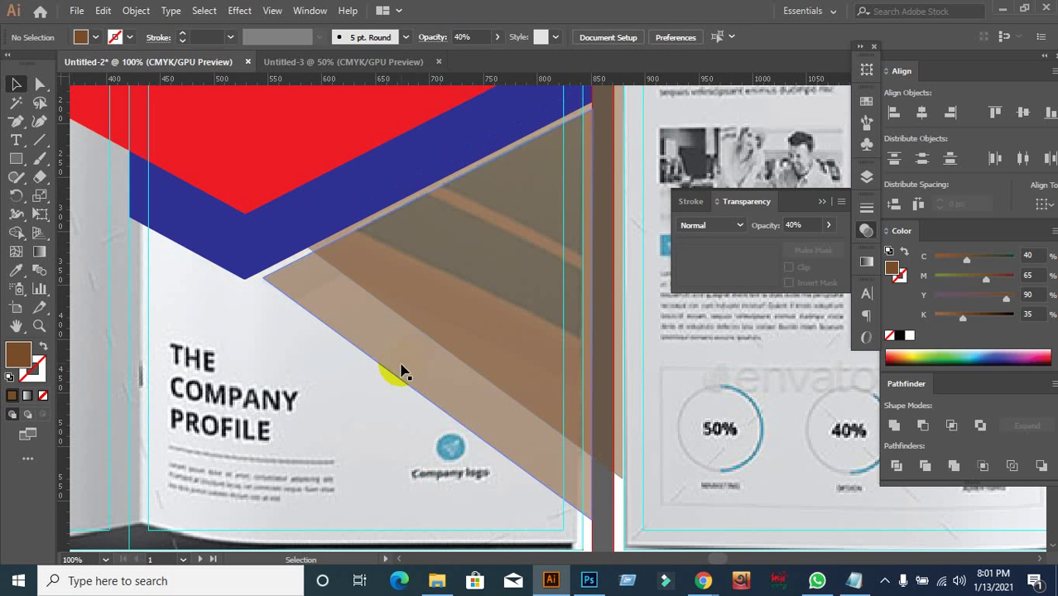
{"action": "left_click_drag", "start_coordinate": [393, 373], "coordinate": [316, 439]}
{"action": "key", "text": "ctrl+z"}
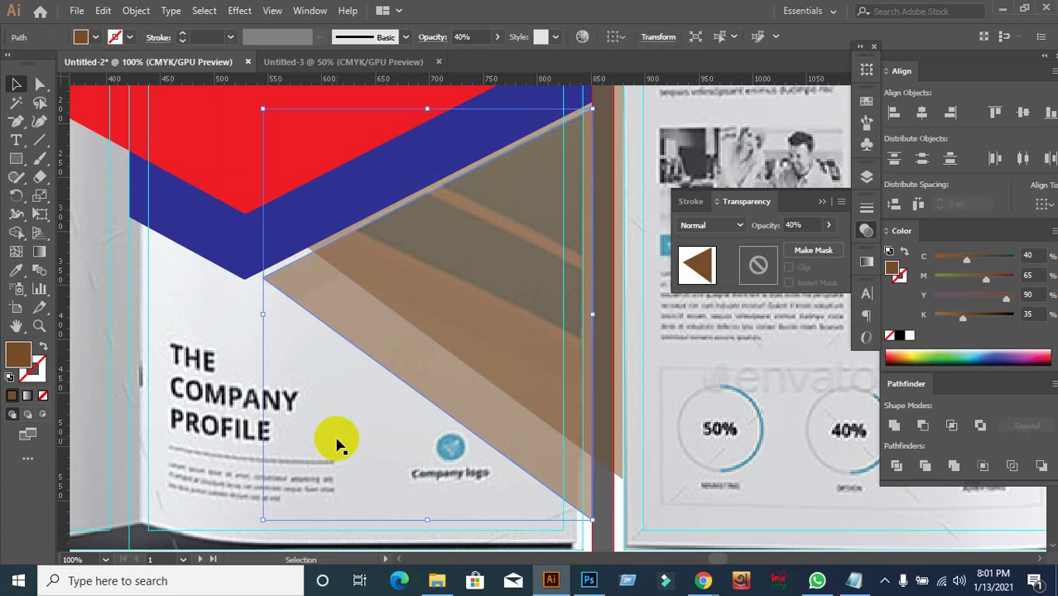
{"action": "key", "text": "v"}
{"action": "left_click", "coordinate": [371, 439]}
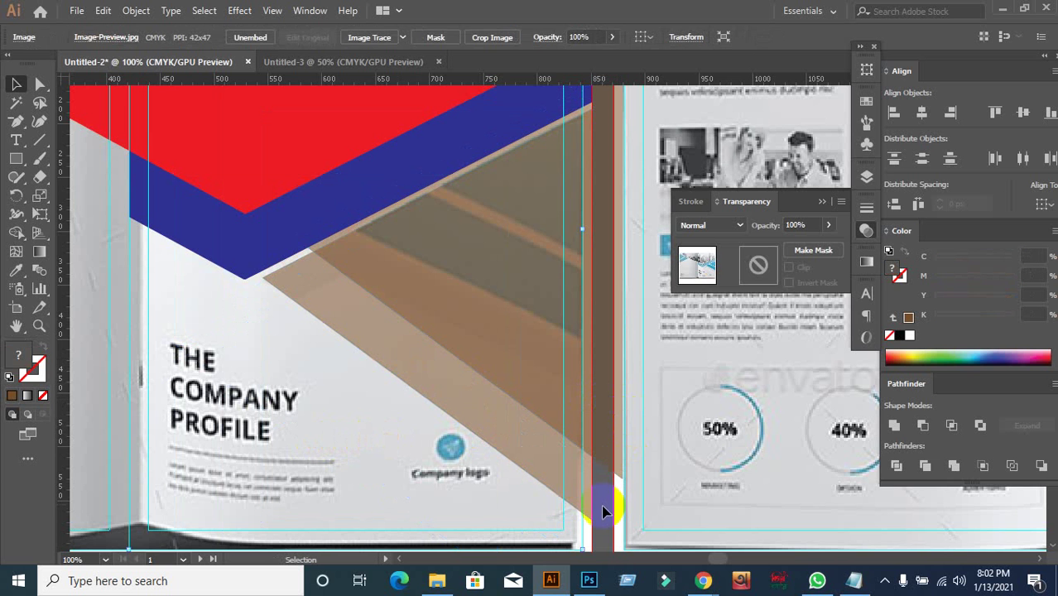
Duplicate the second brown shape farther up and right, and check the keyboard increment in the general preferences.
{"action": "left_click", "coordinate": [538, 383]}
{"action": "left_click_drag", "start_coordinate": [484, 335], "coordinate": [518, 300]}
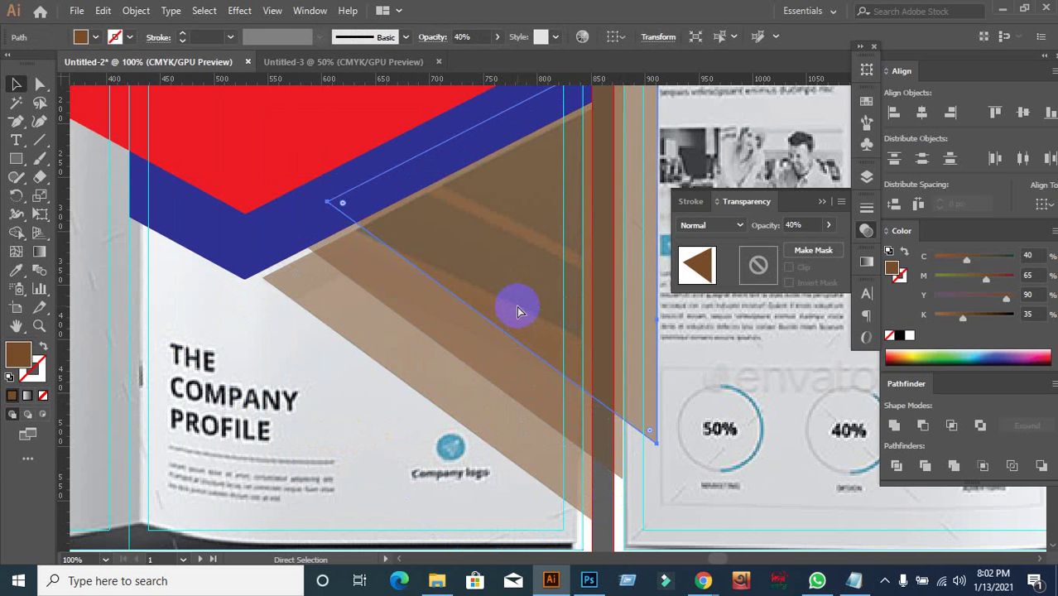
{"action": "key", "text": "ctrl+k"}
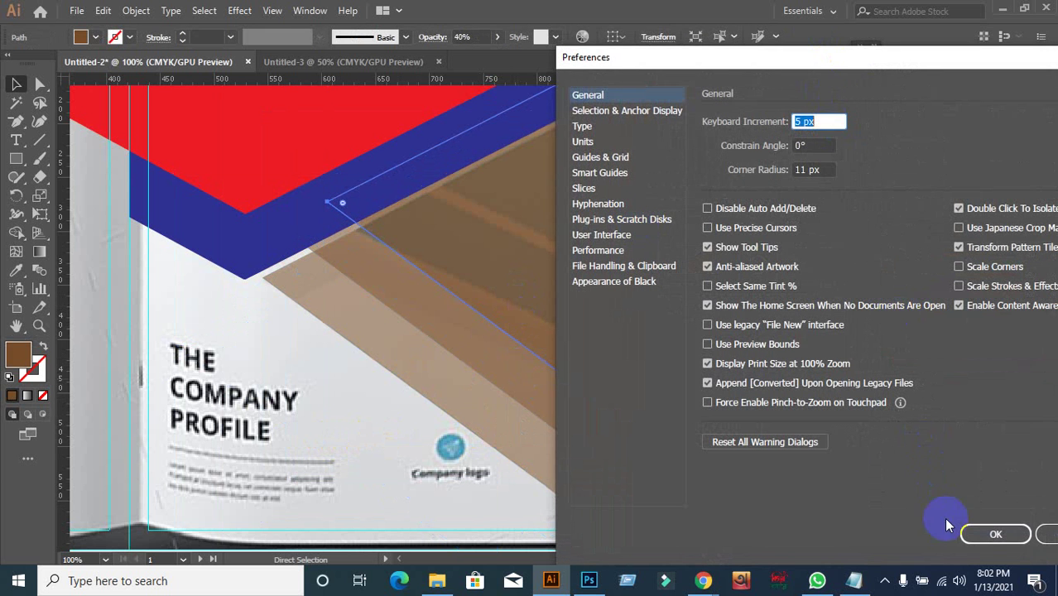
{"action": "left_click", "coordinate": [974, 533]}
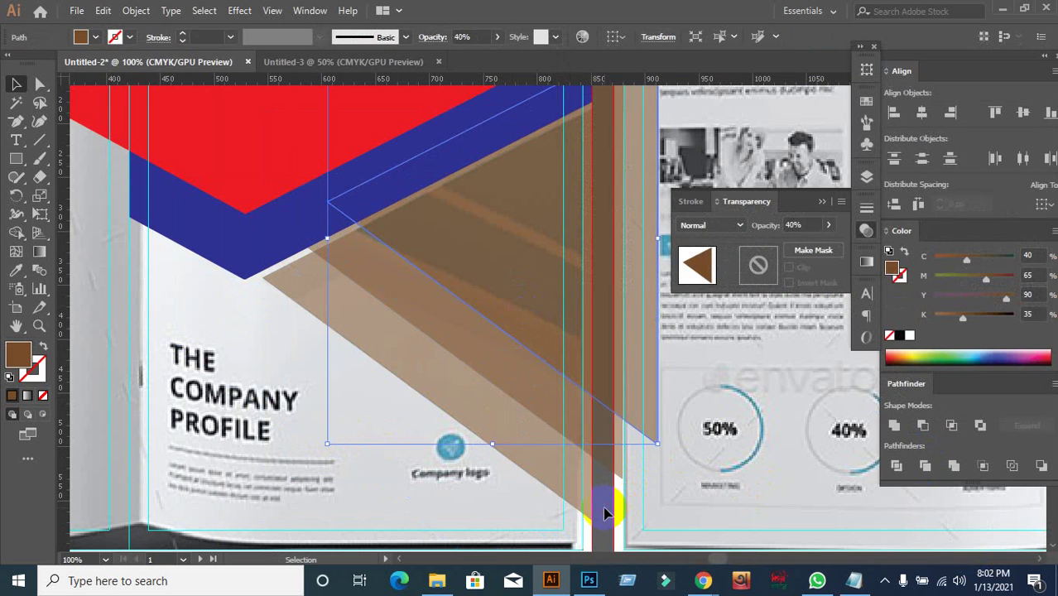
Delete the overlapping brown copies on the cover, keeping only the original trimmed shape.
{"action": "left_click", "coordinate": [605, 511]}
{"action": "left_click", "coordinate": [545, 409]}
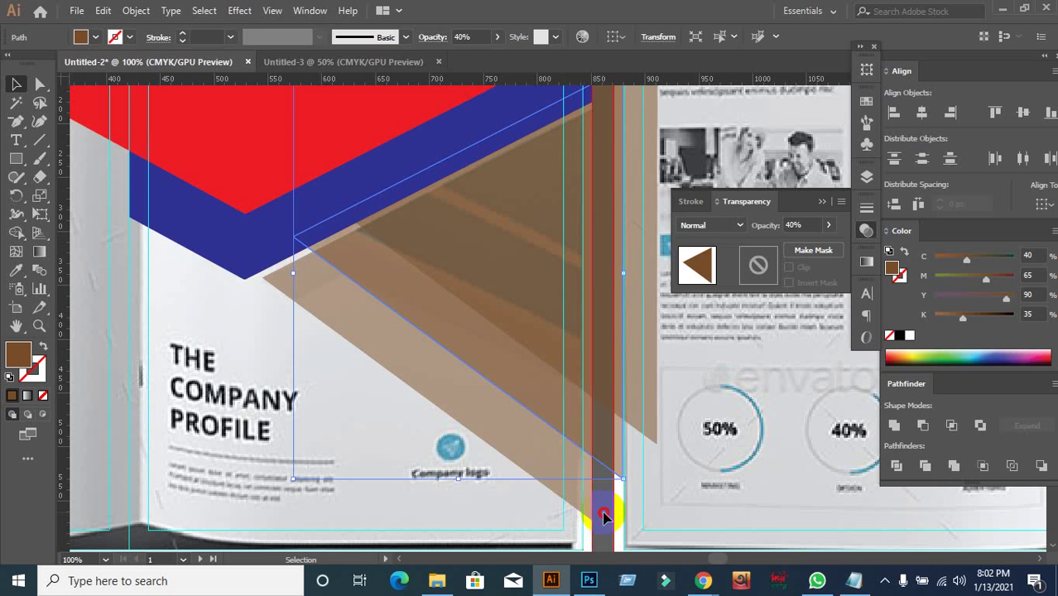
{"action": "left_click", "coordinate": [580, 435]}
{"action": "key", "text": "Delete"}
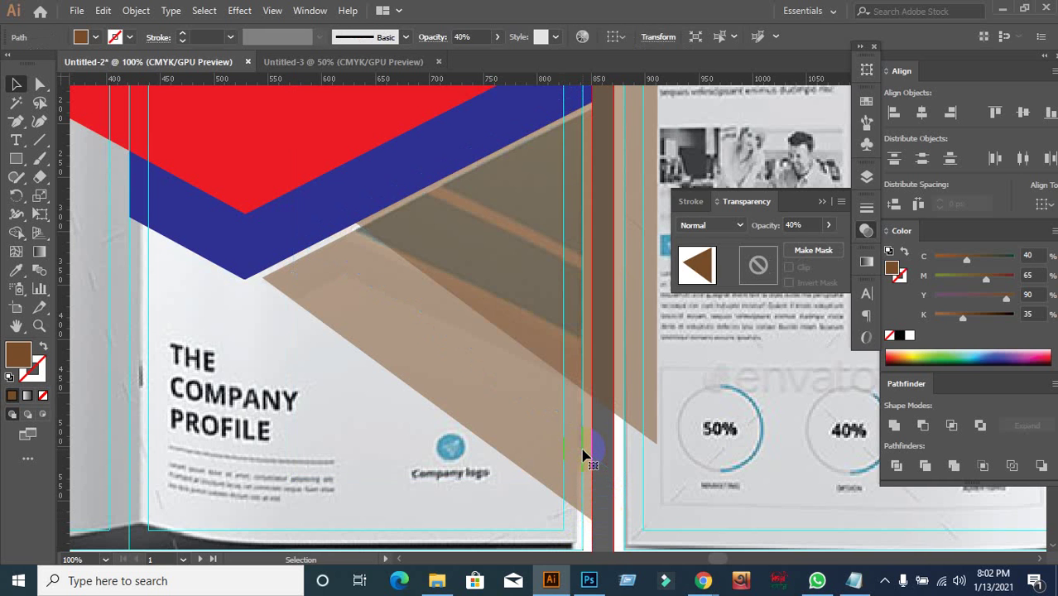
{"action": "key", "text": "ctrl+z"}
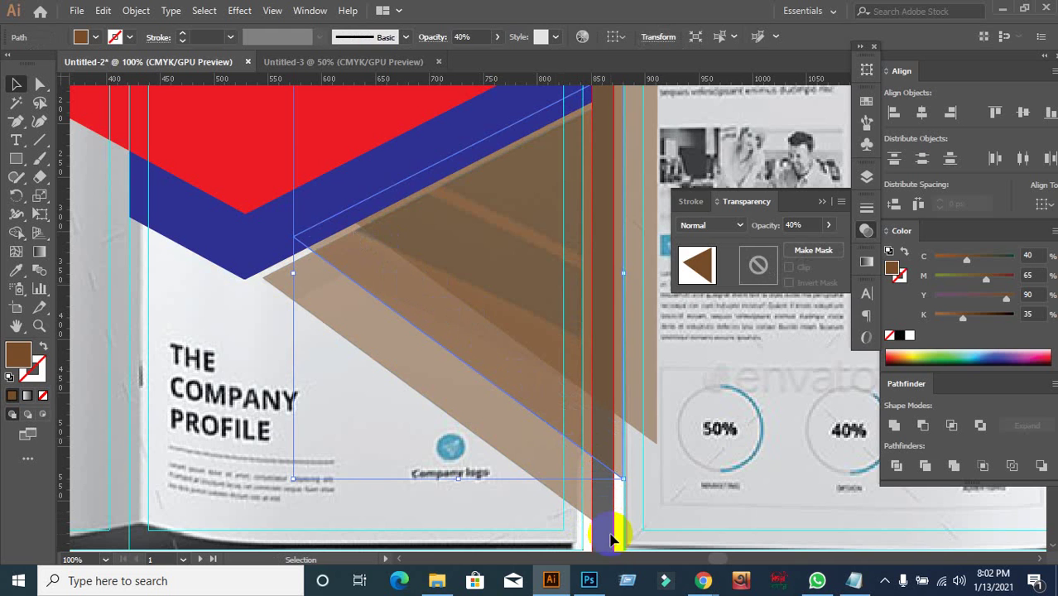
{"action": "left_click", "coordinate": [592, 389]}
{"action": "left_click", "coordinate": [574, 311]}
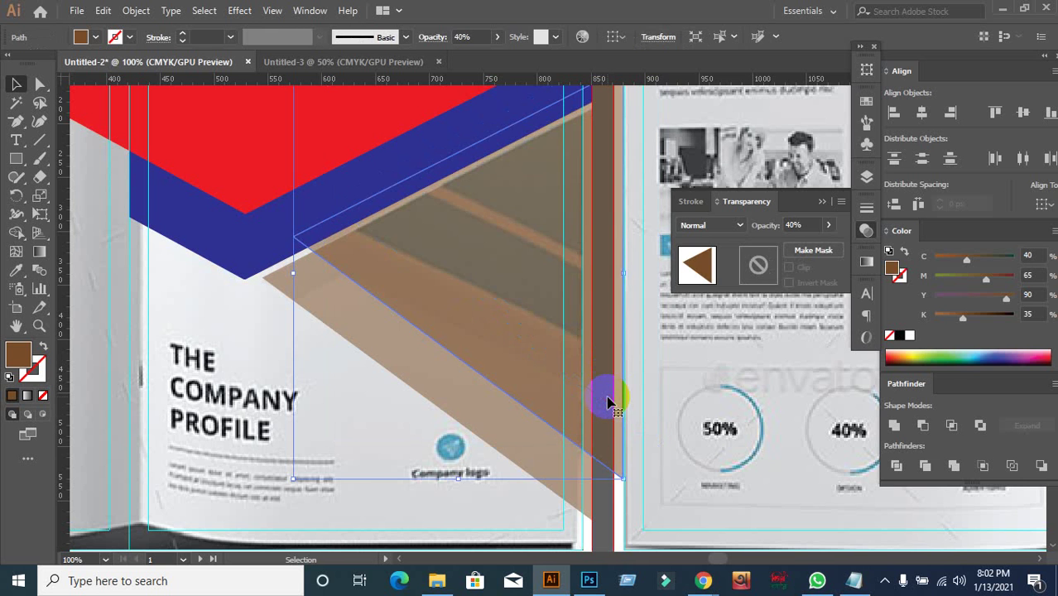
{"action": "key", "text": "Delete"}
{"action": "key", "text": "ctrl+z"}
Duplicate the remaining brown shape on the cover and place the copy slightly up and right, extending past the bleed edge.
{"action": "left_click", "coordinate": [427, 318]}
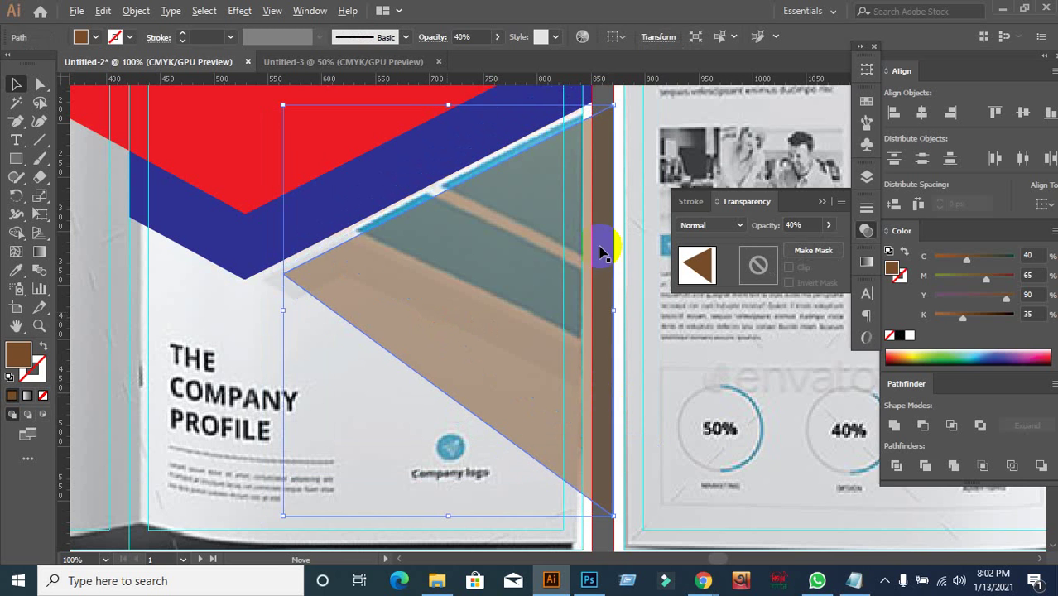
{"action": "left_click", "coordinate": [607, 371]}
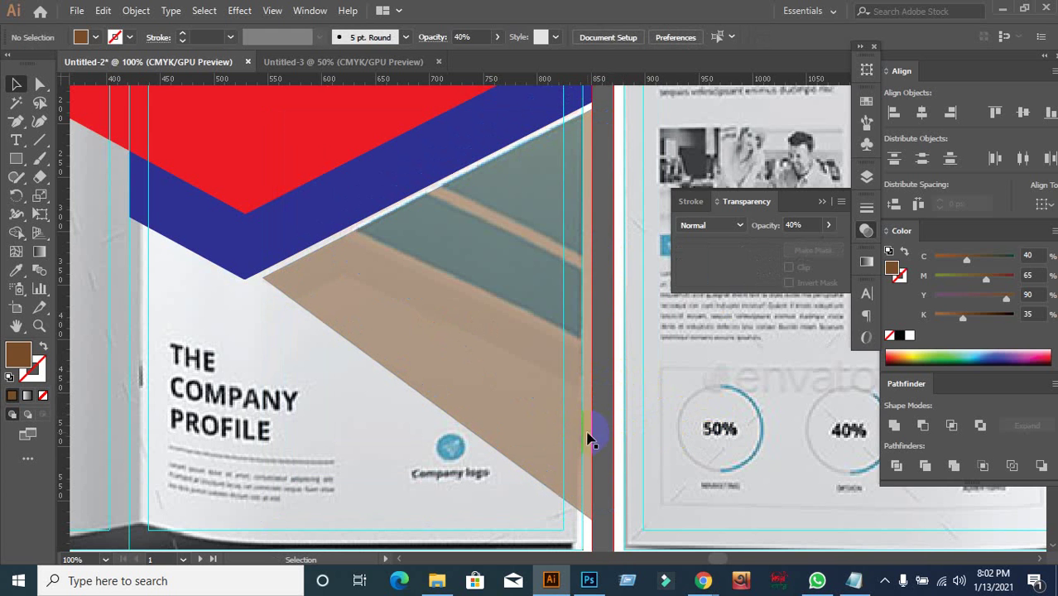
{"action": "left_click", "coordinate": [530, 394]}
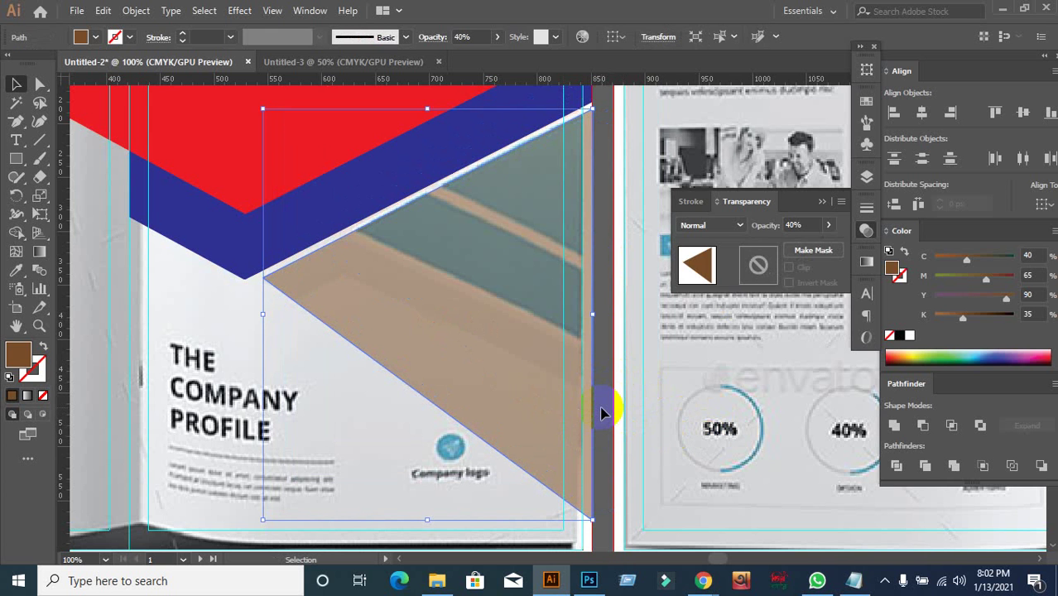
{"action": "left_click", "coordinate": [603, 419]}
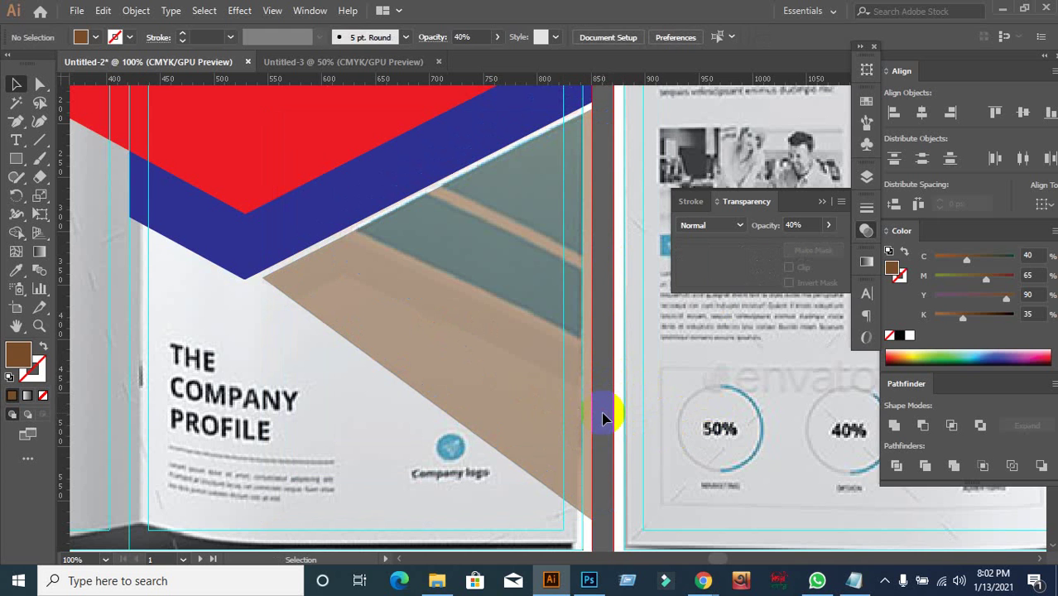
{"action": "left_click", "coordinate": [511, 403]}
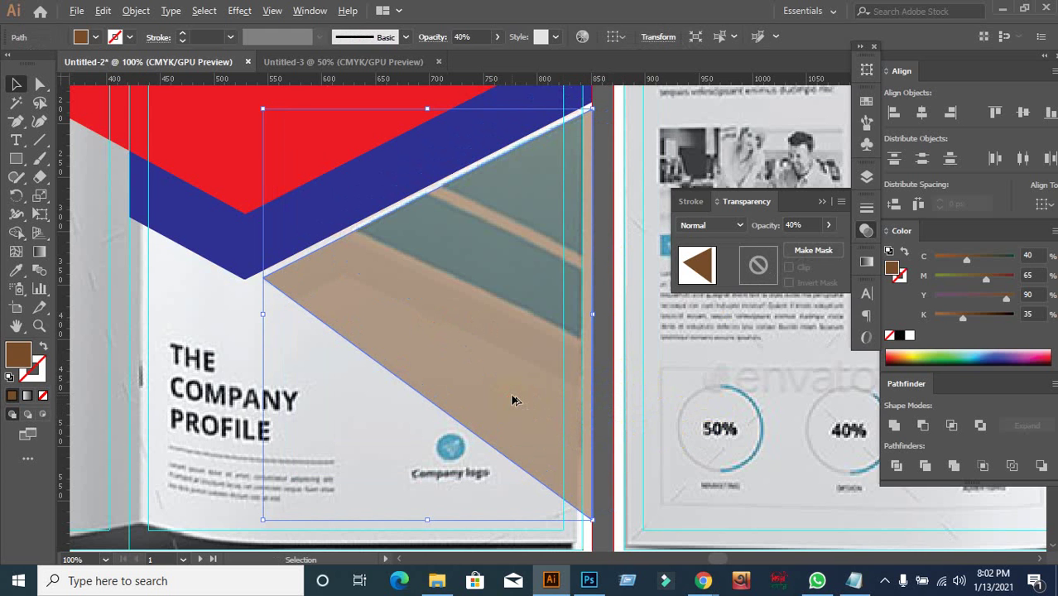
{"action": "left_click_drag", "start_coordinate": [511, 401], "coordinate": [549, 356]}
{"action": "left_click", "coordinate": [614, 508]}
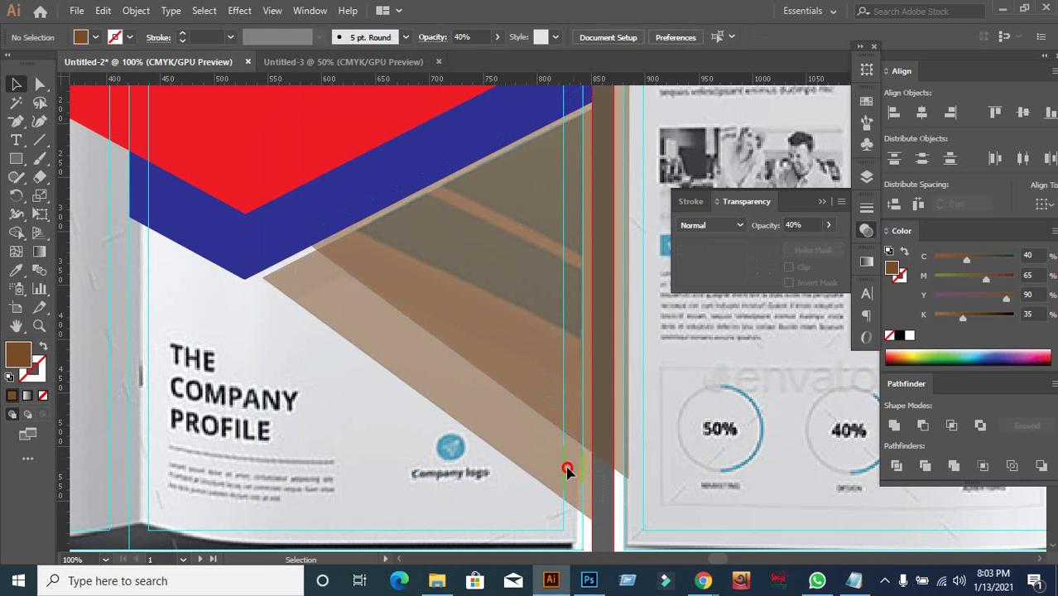
{"action": "key", "text": "ctrl+a"}
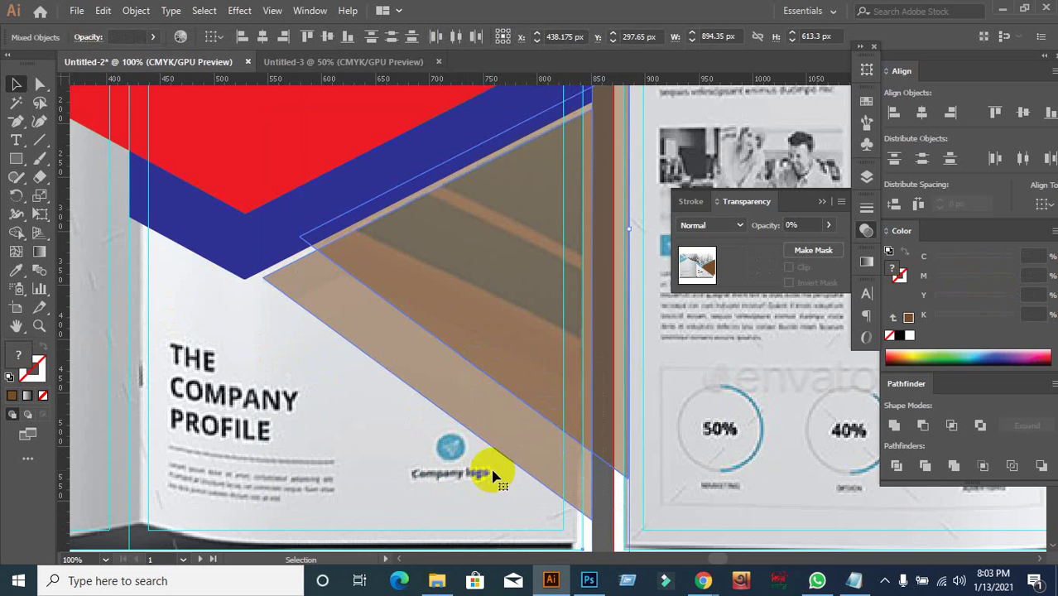
{"action": "scroll", "coordinate": [452, 463], "scroll_direction": "down", "scroll_amount": 2}
{"action": "left_click_drag", "start_coordinate": [451, 464], "coordinate": [418, 497]}
{"action": "key", "text": "ctrl+z"}
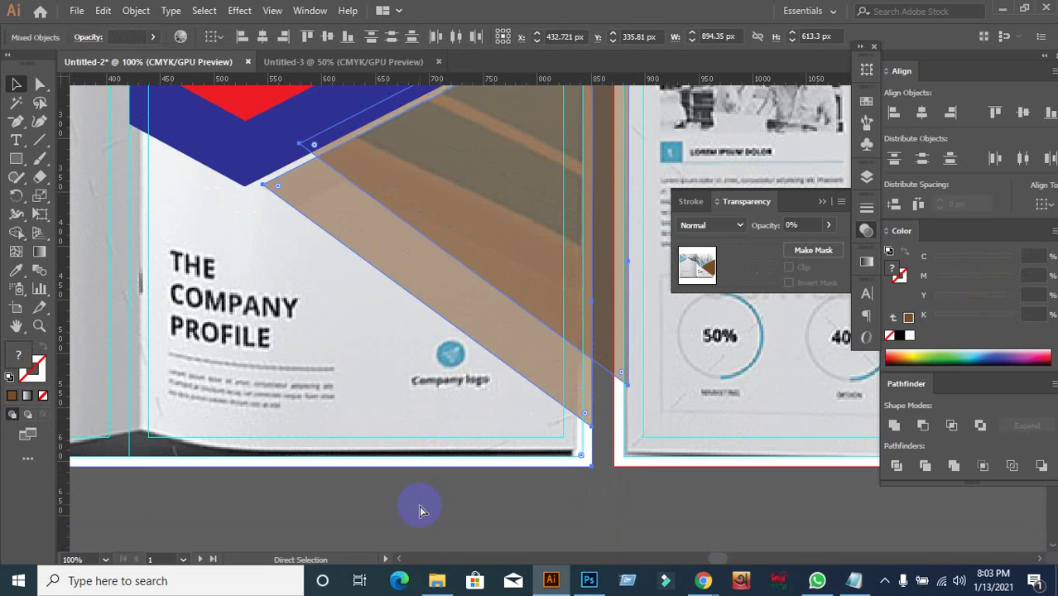
Lock the reference image and the background object behind it on the cover.
{"action": "left_click", "coordinate": [343, 415]}
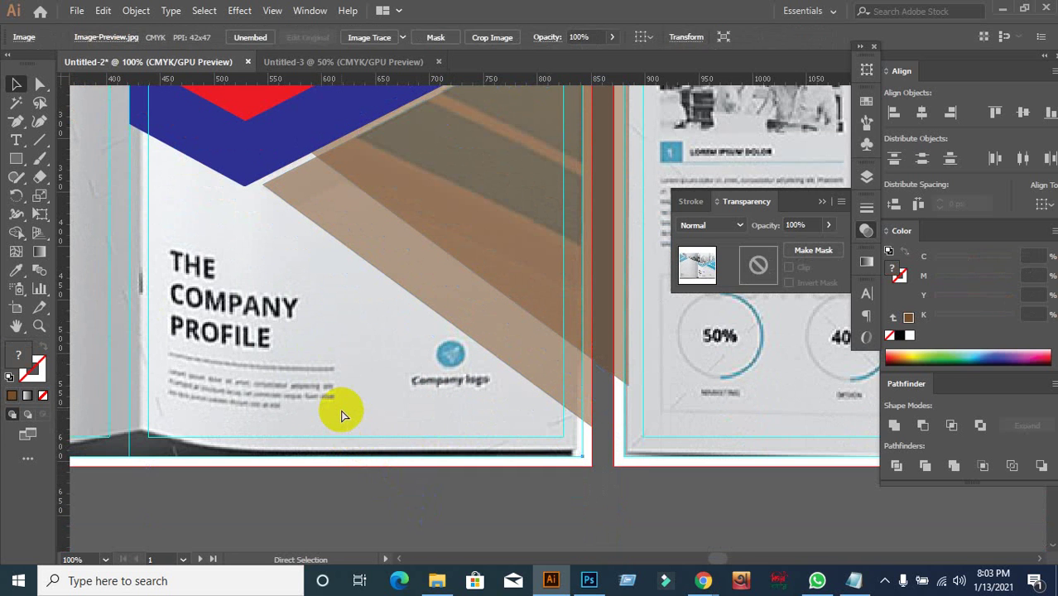
{"action": "key", "text": "ctrl+2"}
{"action": "left_click", "coordinate": [342, 415]}
{"action": "key", "text": "ctrl+2"}
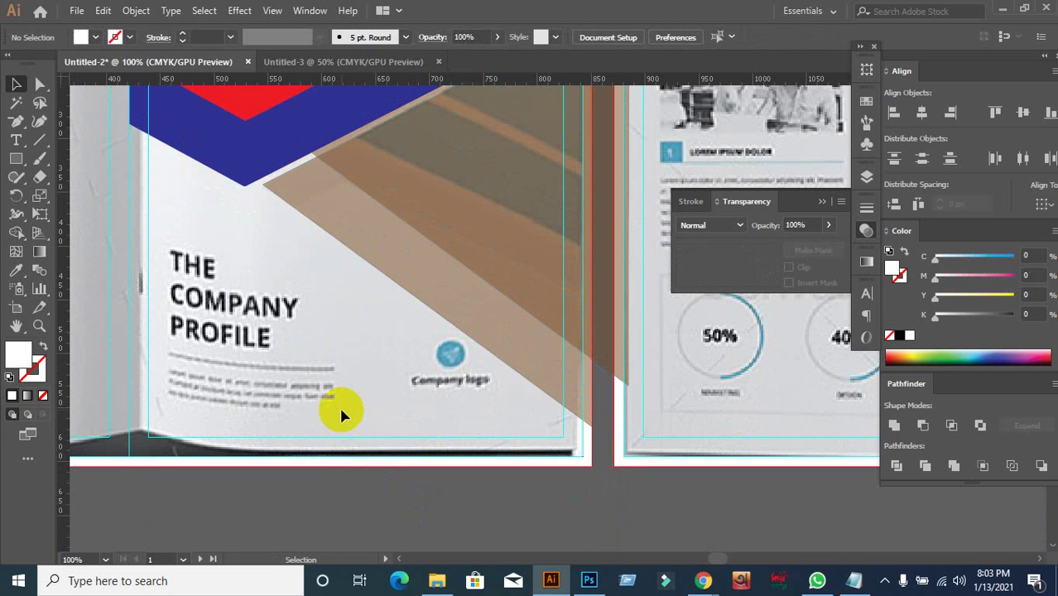
Split off the lower diagonal strip between the two overlapping brown shapes with Shape Builder.
{"action": "scroll", "coordinate": [346, 488], "scroll_direction": "up", "scroll_amount": 2}
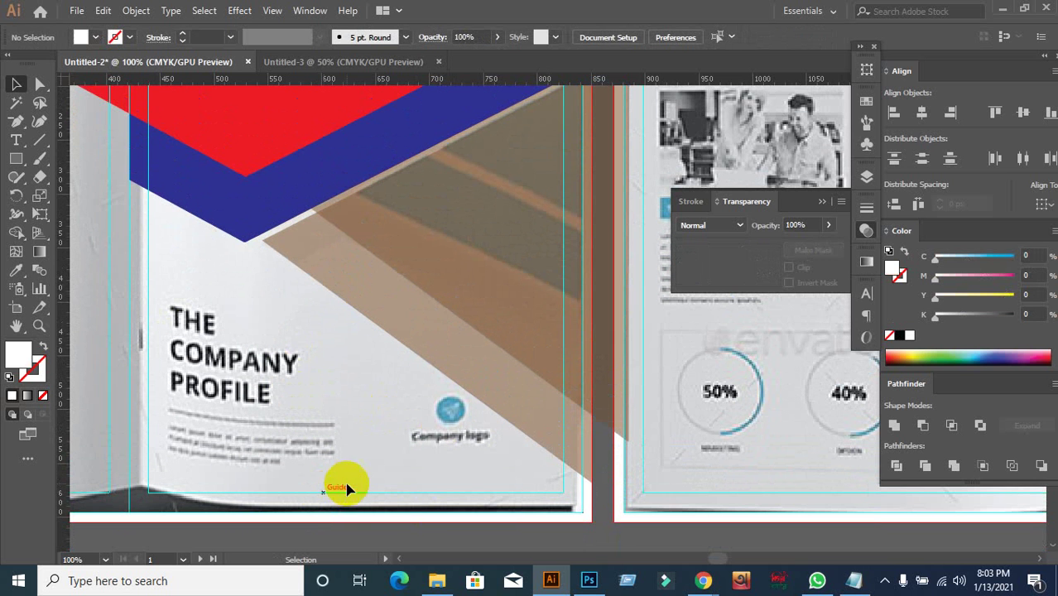
{"action": "left_click", "coordinate": [463, 303]}
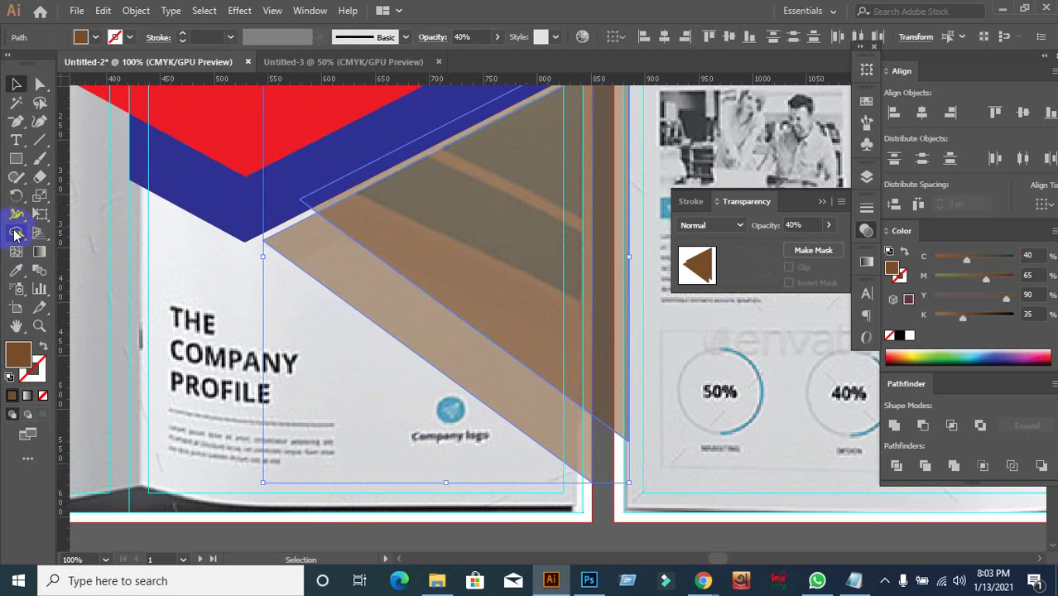
{"action": "left_click", "coordinate": [14, 234]}
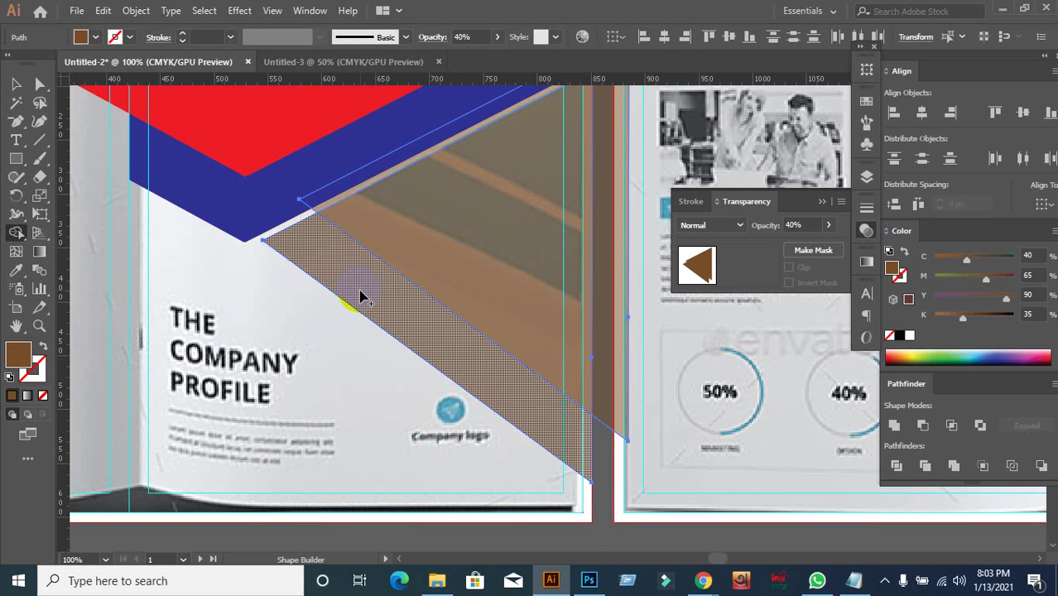
{"action": "left_click", "coordinate": [16, 83]}
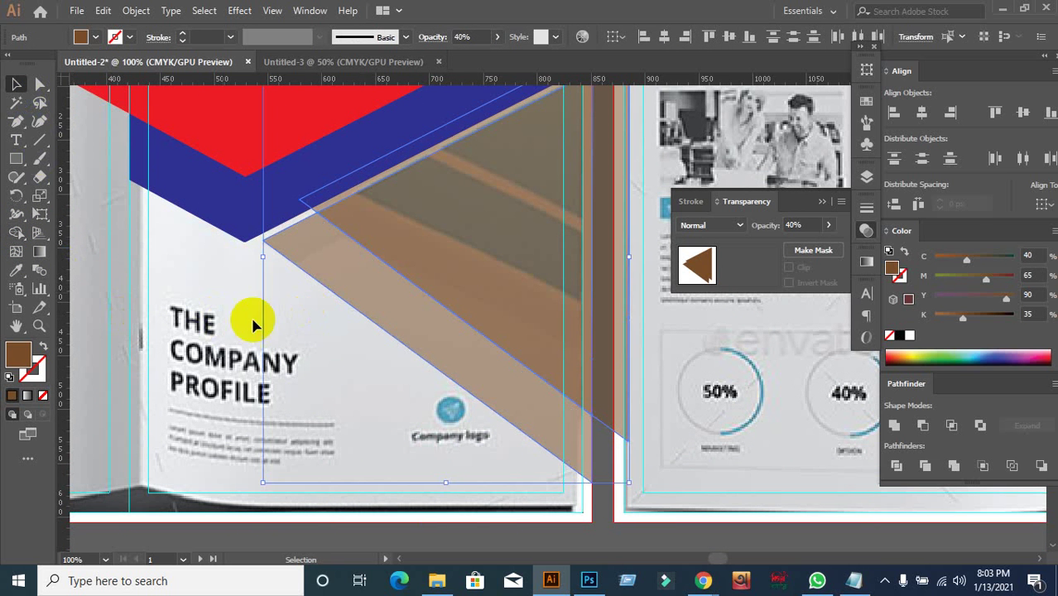
{"action": "left_click", "coordinate": [489, 549]}
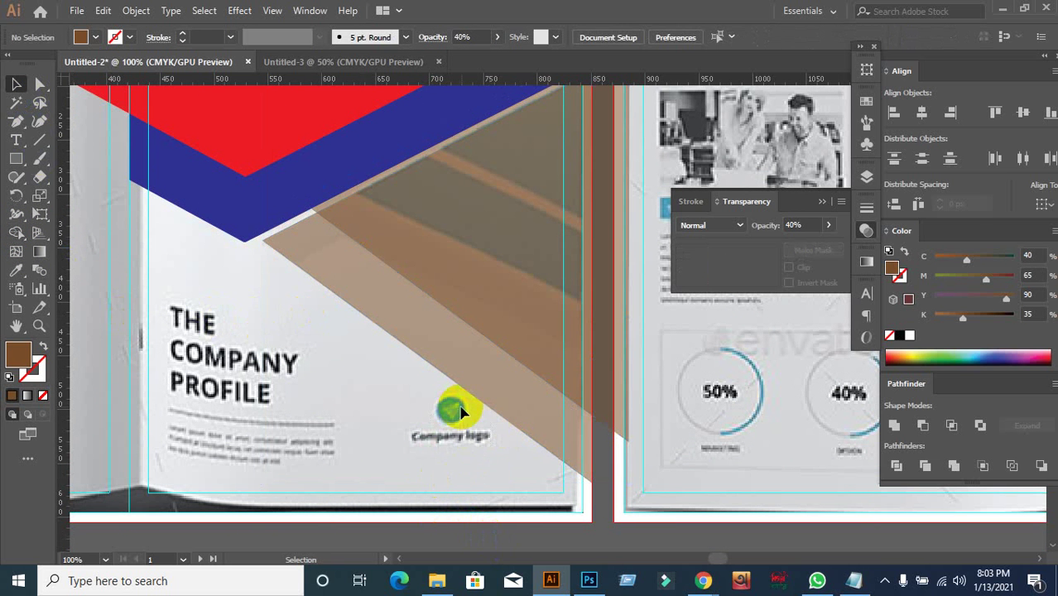
{"action": "left_click_drag", "start_coordinate": [456, 407], "coordinate": [414, 466]}
{"action": "key", "text": "ctrl+z"}
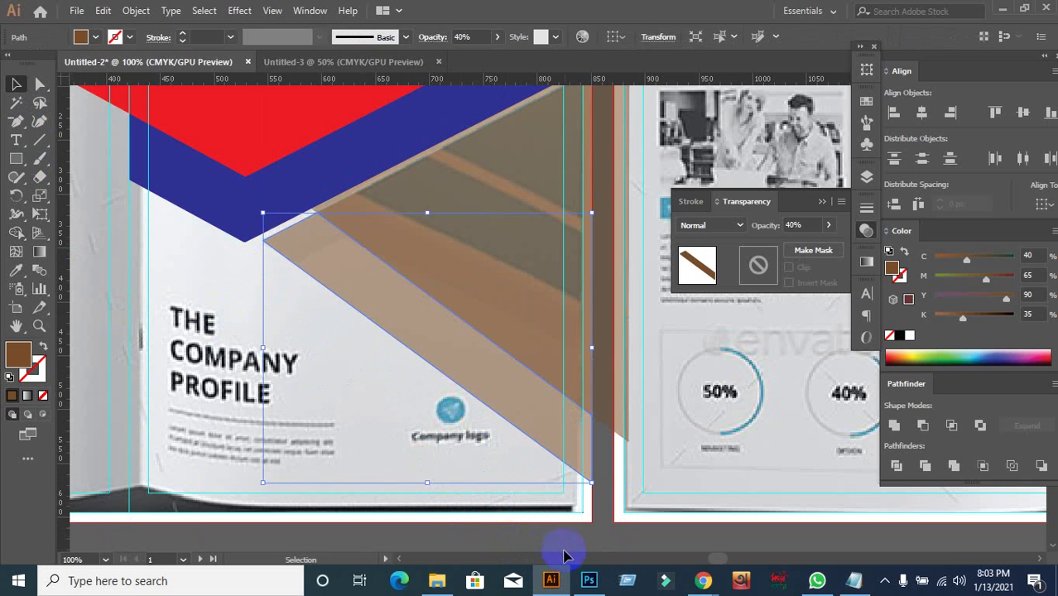
Delete the larger brown copy that overhangs the cover's right bleed edge, keeping the trimmed piece beneath it.
{"action": "left_click", "coordinate": [531, 317]}
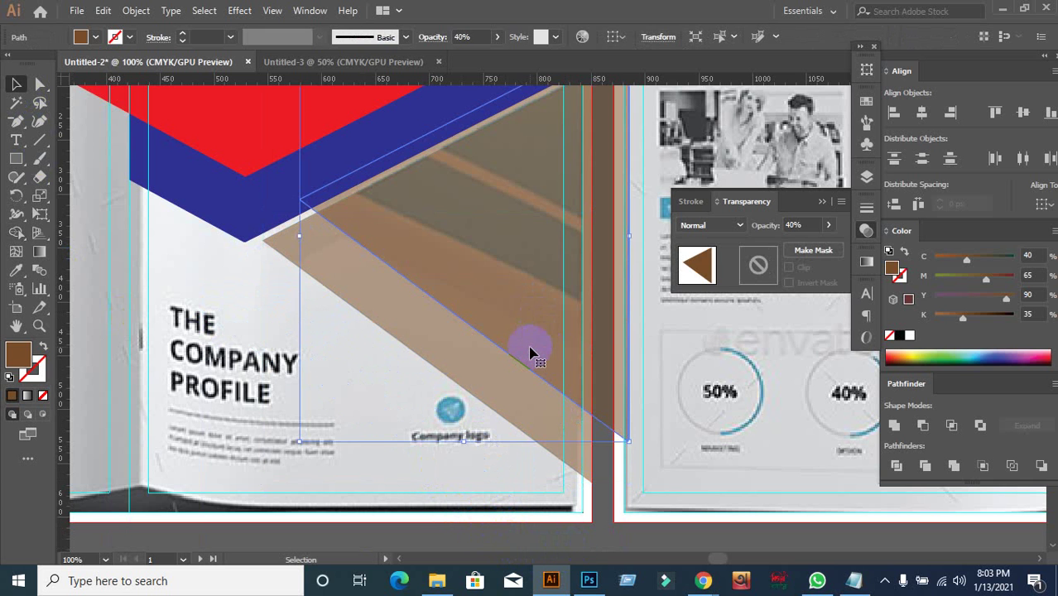
{"action": "left_click", "coordinate": [531, 354]}
{"action": "mouse_move", "coordinate": [534, 293]}
{"action": "left_mouse_down"}
{"action": "mouse_move", "coordinate": [559, 213]}
{"action": "mouse_move", "coordinate": [530, 290]}
{"action": "left_mouse_up"}
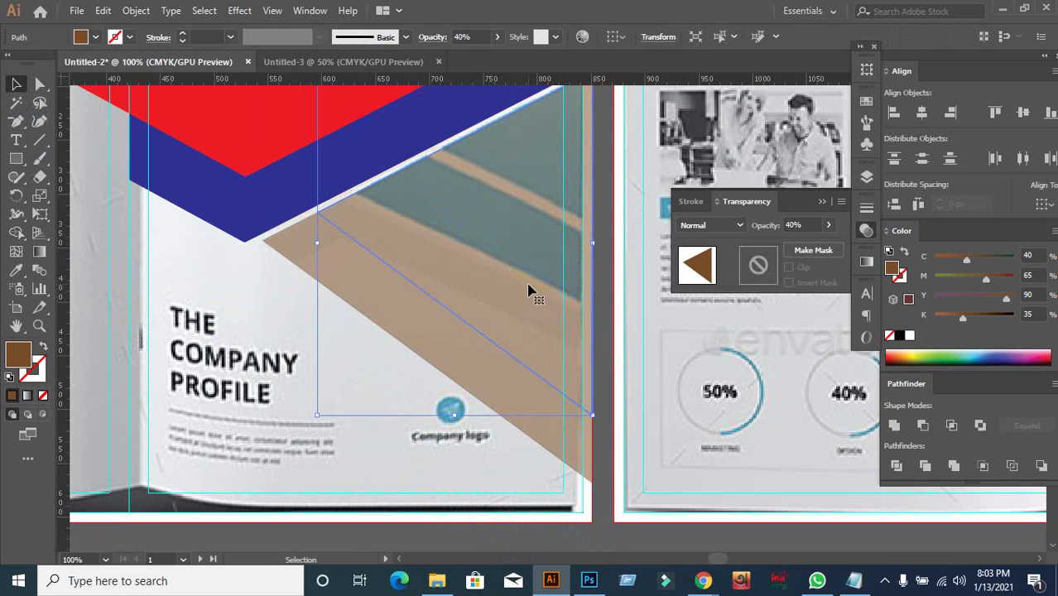
{"action": "left_click_drag", "start_coordinate": [530, 291], "coordinate": [576, 299]}
{"action": "key", "text": "v"}
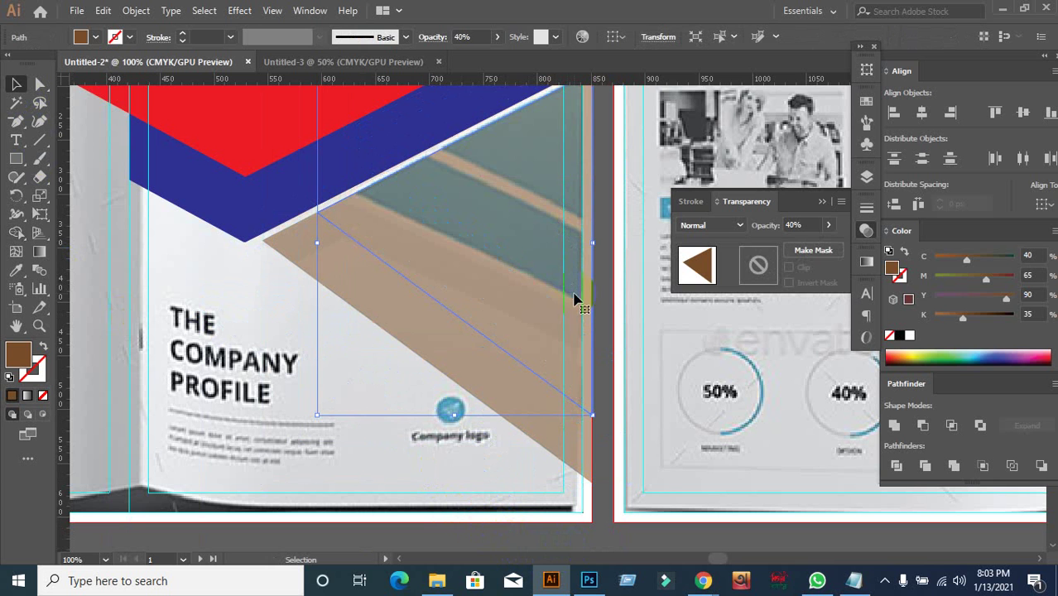
Duplicate the remaining brown triangle up and right, and fine-tune the copy's position in small increments to set the next stripe's width.
{"action": "left_click_drag", "start_coordinate": [524, 307], "coordinate": [548, 271]}
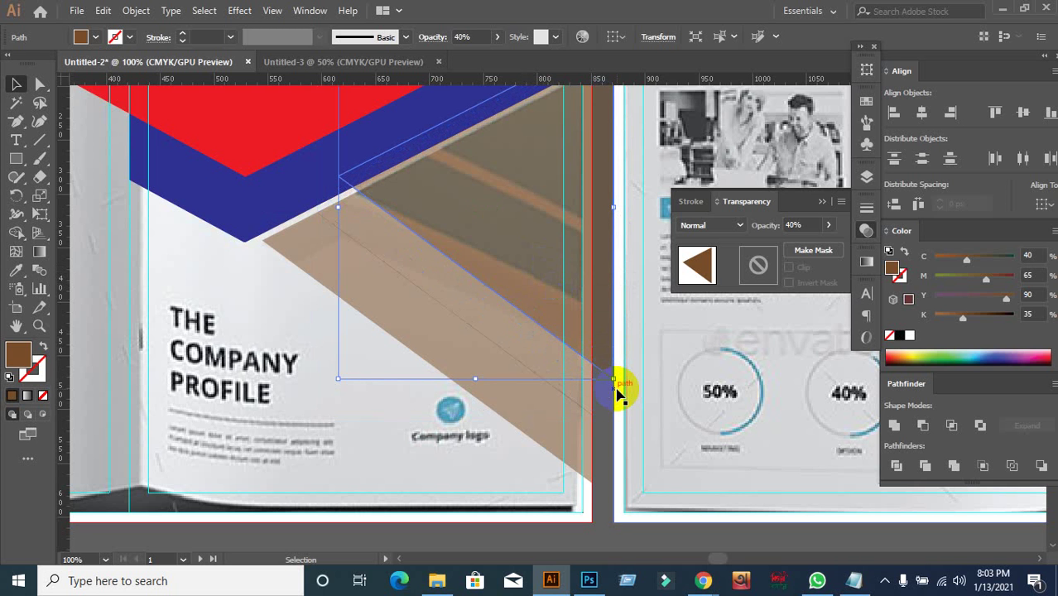
{"action": "key", "text": "Up"}
{"action": "key", "text": "Up"}
{"action": "key", "text": "Up"}
{"action": "key", "text": "Up"}
{"action": "key", "text": "Up"}
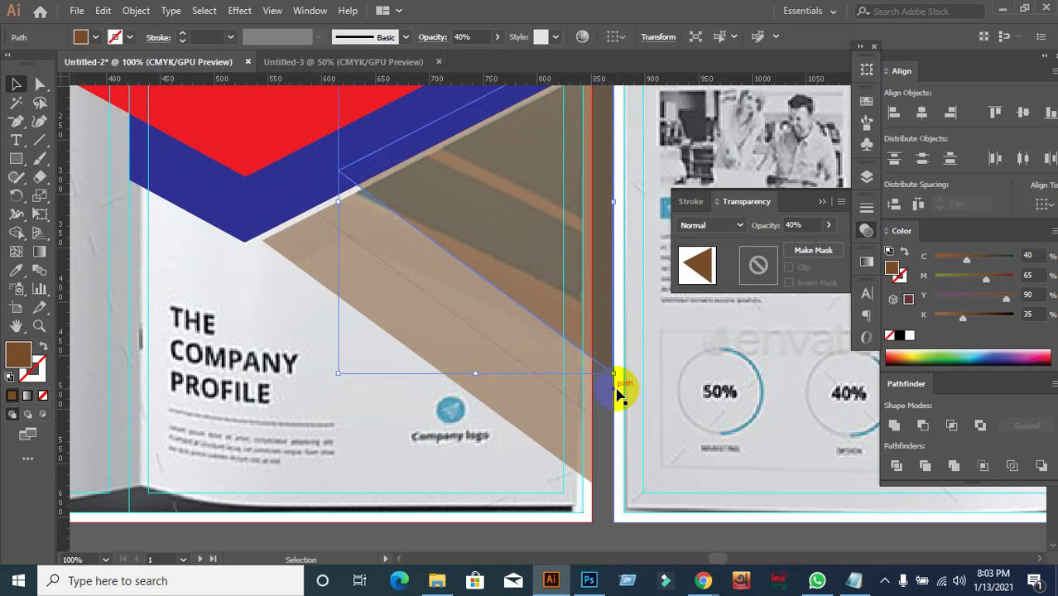
{"action": "key", "text": "Down"}
{"action": "key", "text": "Down"}
{"action": "key", "text": "Down"}
{"action": "key", "text": "Down"}
{"action": "key", "text": "Down"}
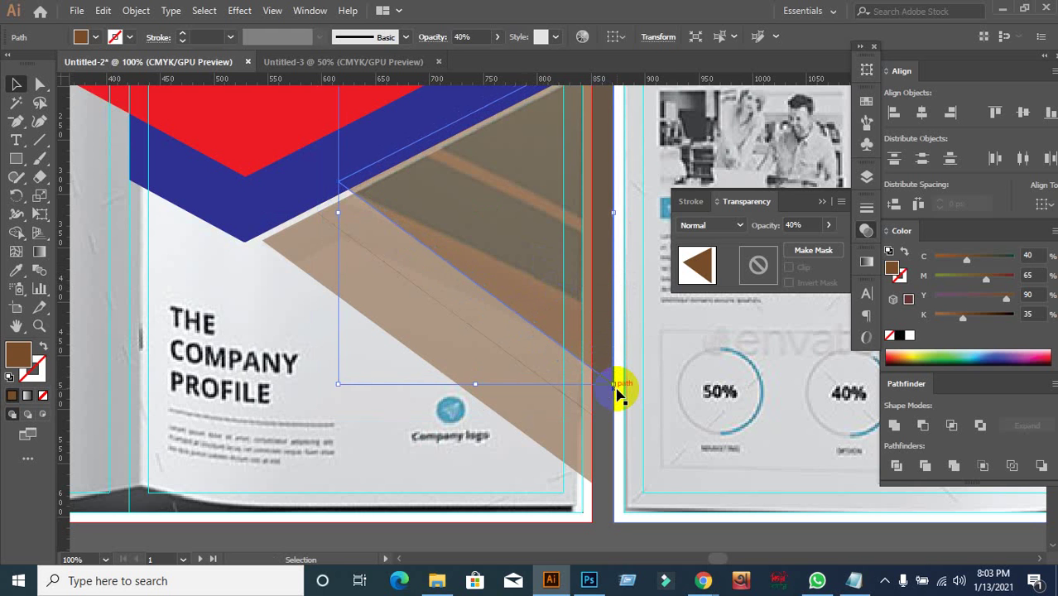
{"action": "key", "text": "shift+Down"}
{"action": "key", "text": "shift+Down"}
{"action": "key", "text": "shift+Down"}
{"action": "key", "text": "shift+Down"}
{"action": "key", "text": "shift+Left"}
{"action": "key", "text": "shift+Left"}
{"action": "left_click_drag", "start_coordinate": [530, 313], "coordinate": [543, 269]}
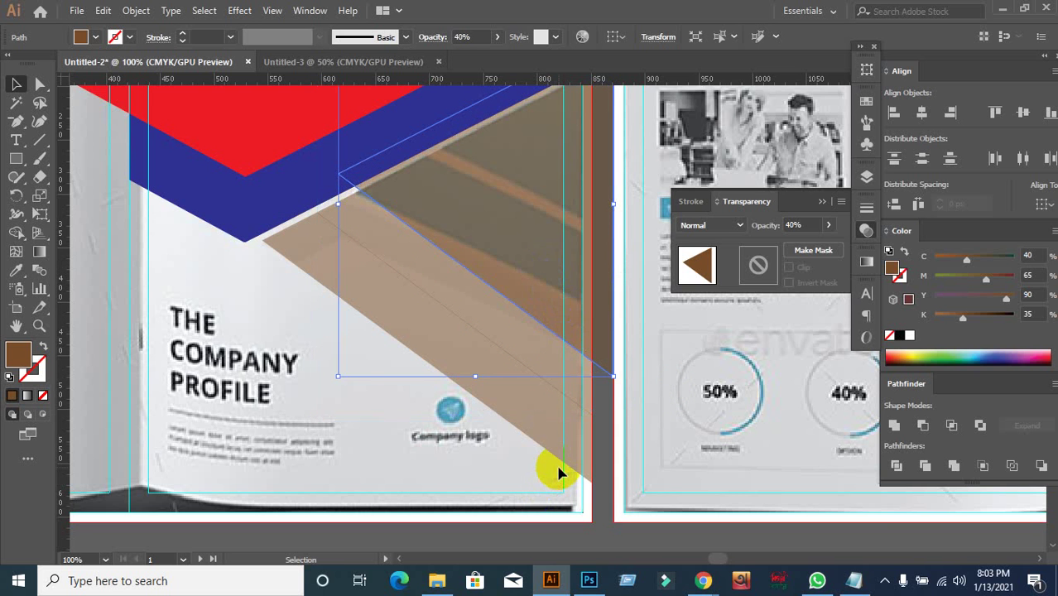
Paste a copy of the selected brown triangle in front and nudge it slightly up and right to set a thin gap.
{"action": "key", "text": "ctrl+c"}
{"action": "key", "text": "ctrl+f"}
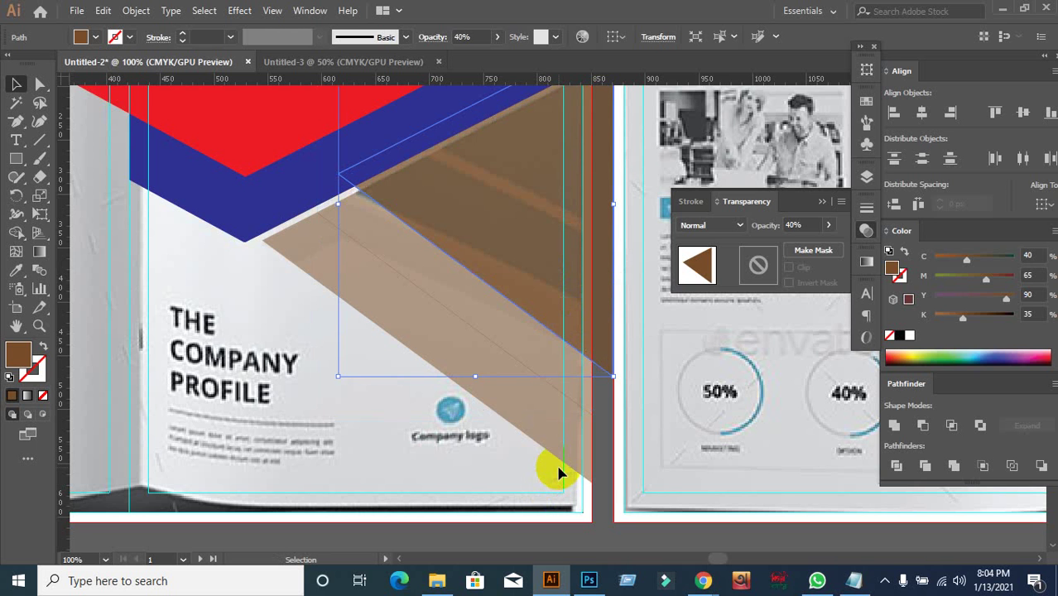
{"action": "key", "text": "Up"}
{"action": "key", "text": "Up"}
{"action": "key", "text": "Up"}
{"action": "key", "text": "Up"}
{"action": "key", "text": "Up"}
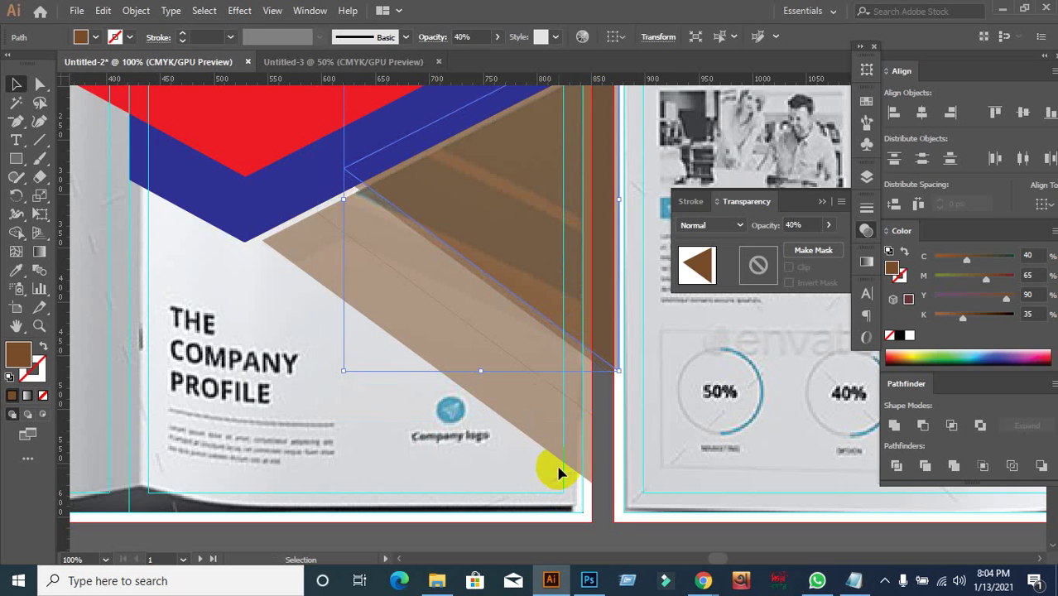
Cut out the thin diagonal strip between the offset brown triangles with Shape Builder.
{"action": "left_click", "coordinate": [602, 408]}
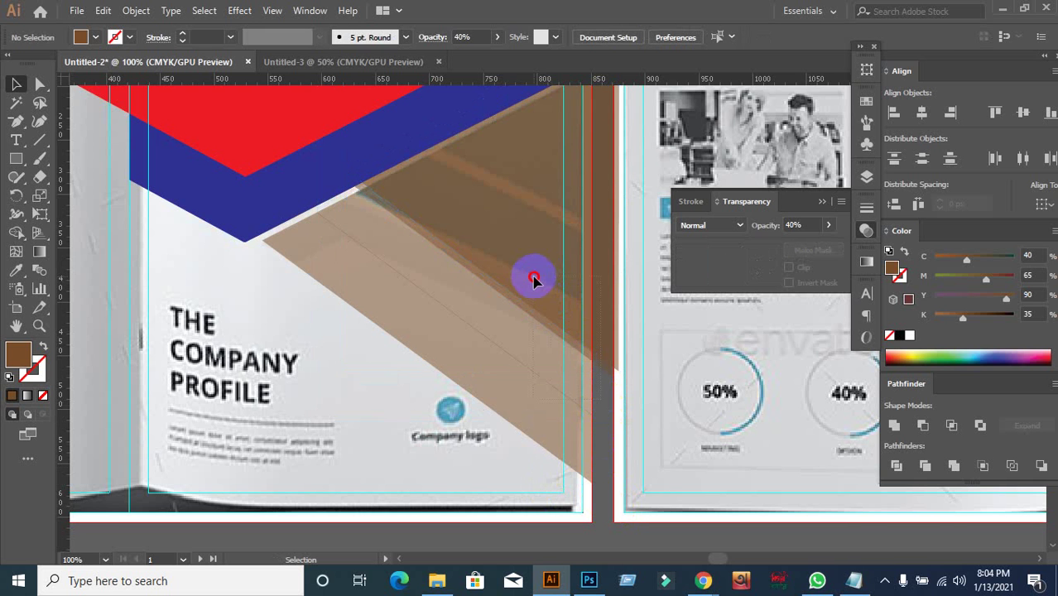
{"action": "left_click", "coordinate": [598, 333]}
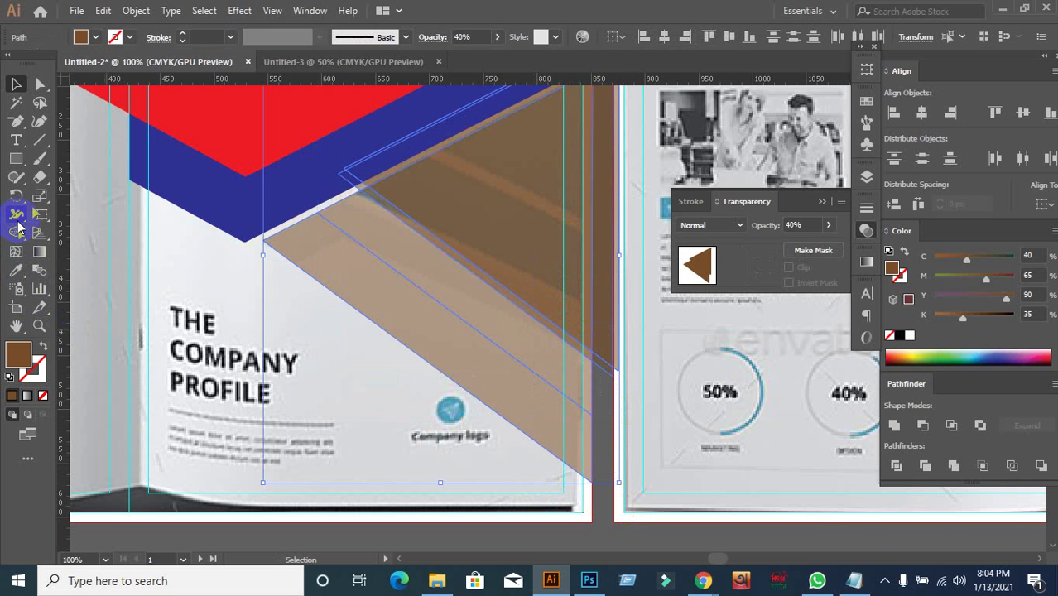
{"action": "left_click", "coordinate": [18, 235]}
{"action": "left_click", "coordinate": [460, 259]}
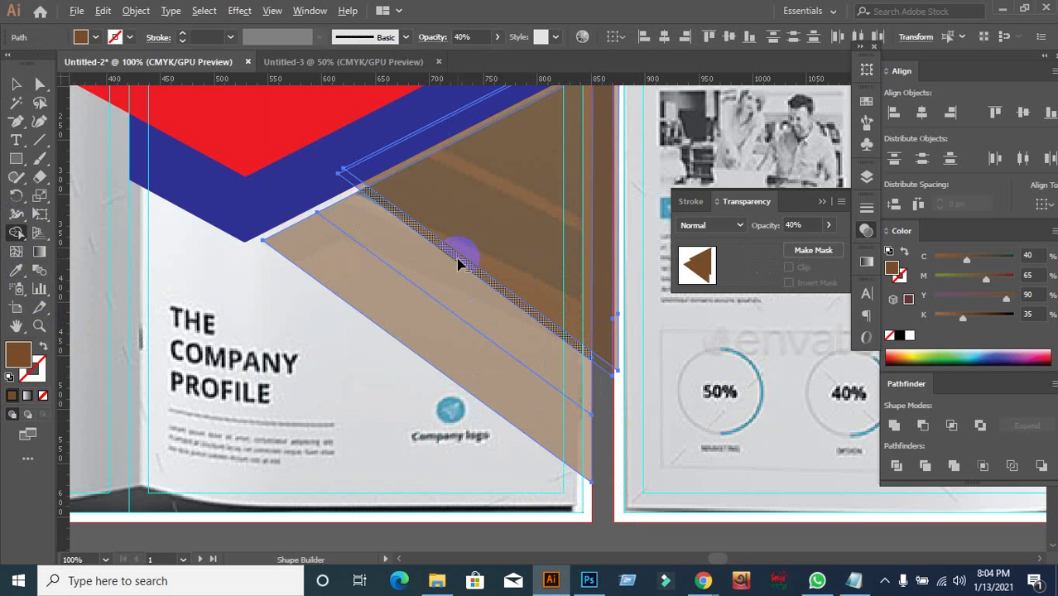
{"action": "left_click", "coordinate": [460, 263]}
{"action": "left_click", "coordinate": [16, 84]}
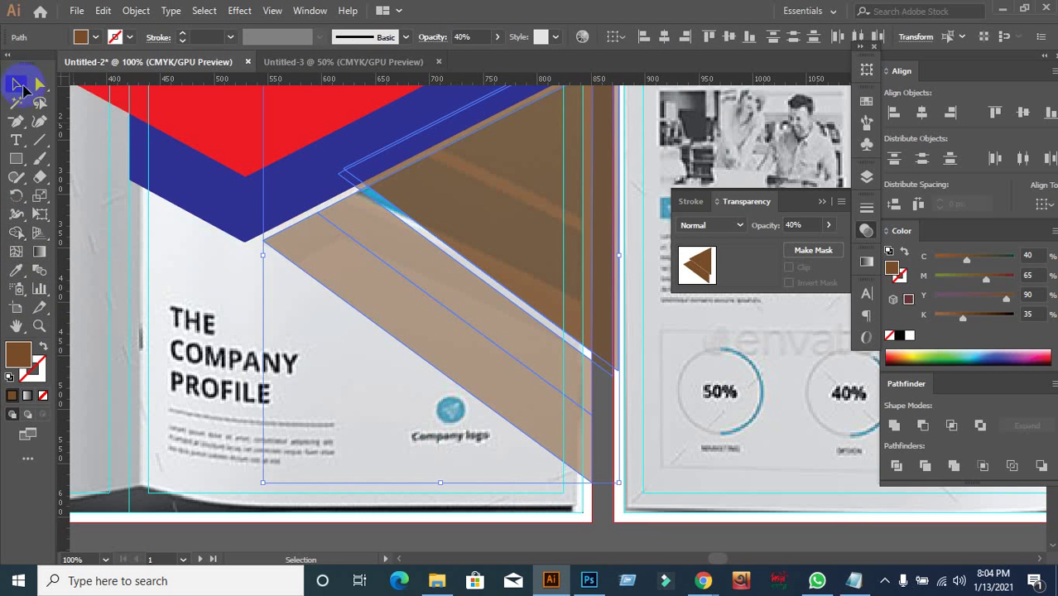
Delete the two large brown copies overhanging the cover's right bleed edge, keeping the trimmed pieces beneath them.
{"action": "left_click", "coordinate": [617, 500]}
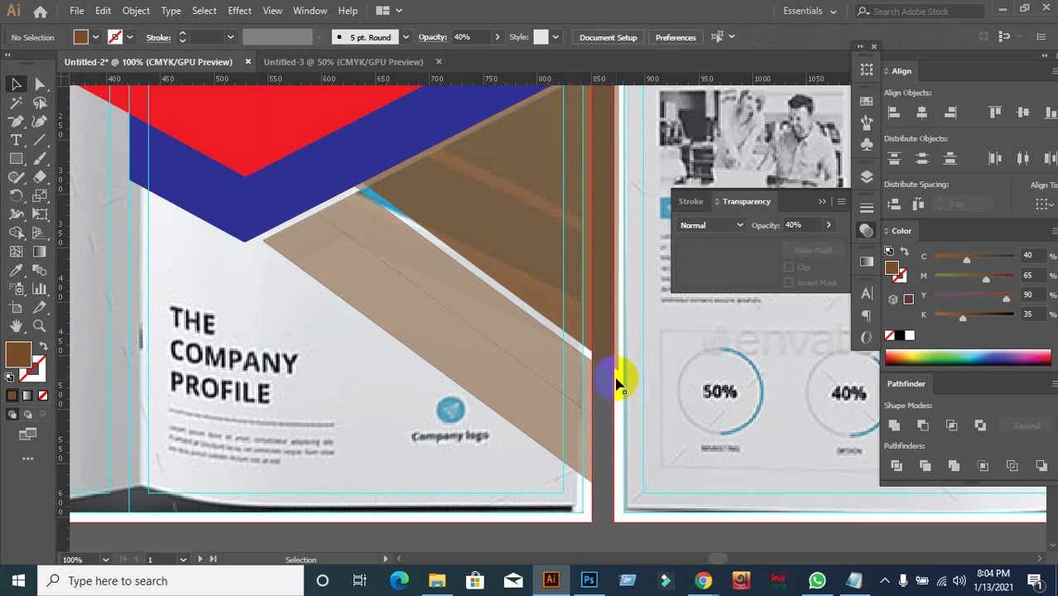
{"action": "left_click_drag", "start_coordinate": [611, 375], "coordinate": [829, 442]}
{"action": "key", "text": "ctrl+z"}
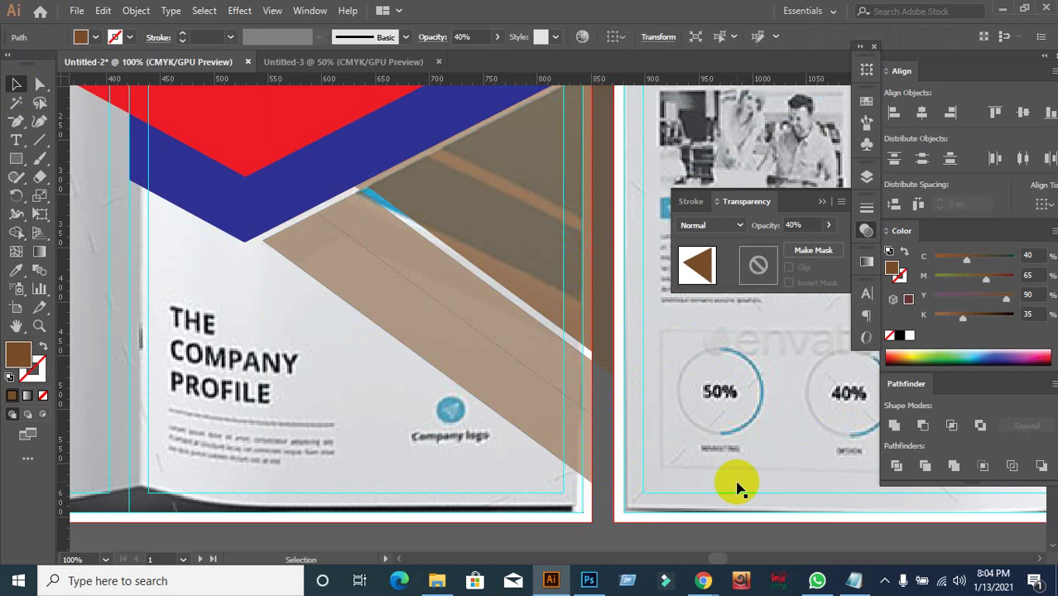
{"action": "left_click", "coordinate": [738, 454]}
{"action": "left_click_drag", "start_coordinate": [610, 358], "coordinate": [792, 454]}
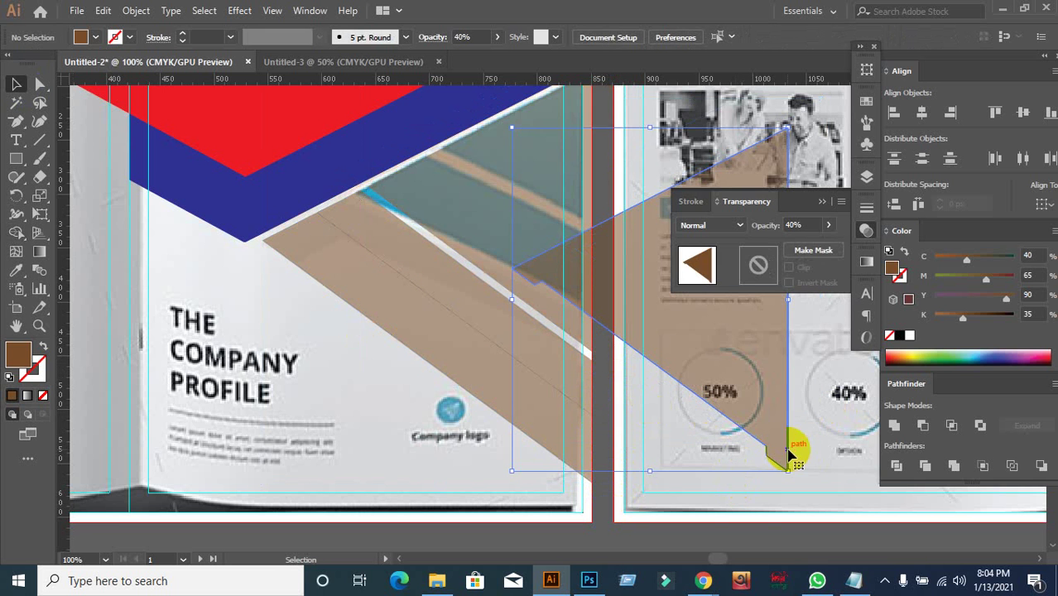
{"action": "key", "text": "Delete"}
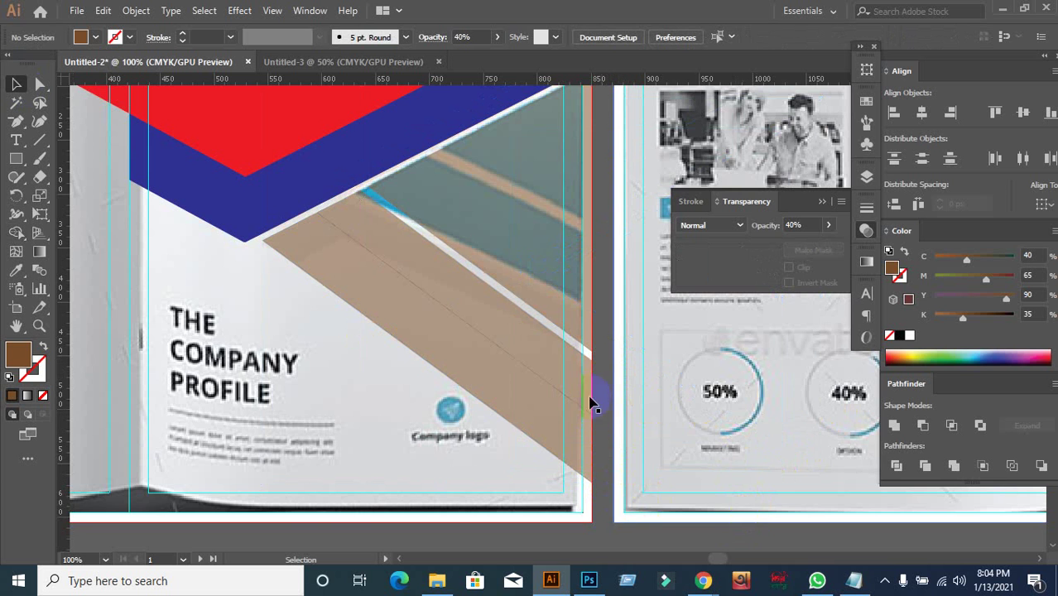
Duplicate the remaining brown triangle about 24 px right and 56 px up to set the next stripe's width.
{"action": "scroll", "coordinate": [580, 381], "scroll_direction": "up", "scroll_amount": 3}
{"action": "left_click", "coordinate": [542, 321]}
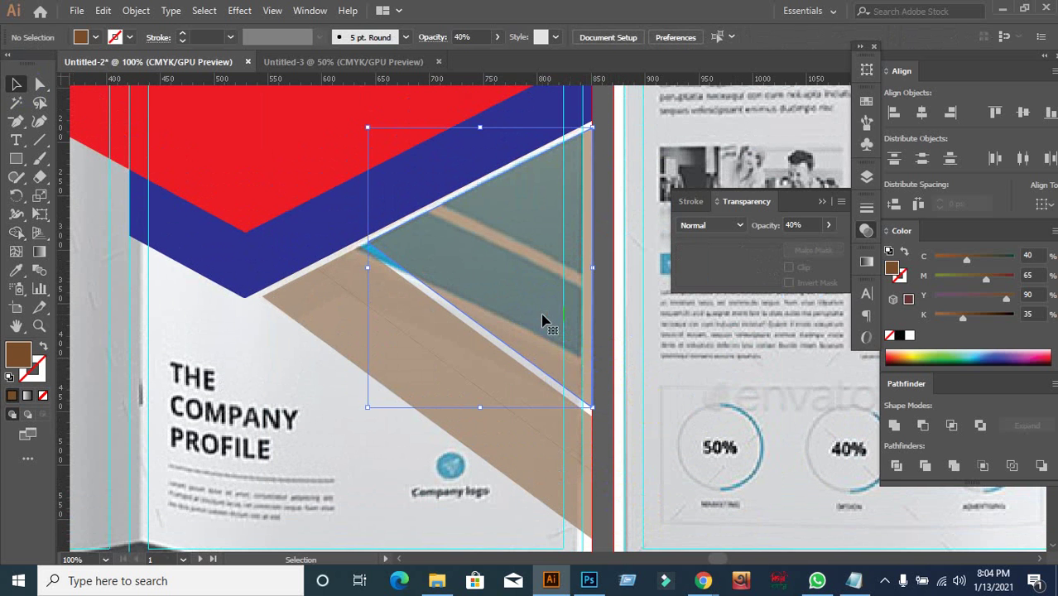
{"action": "left_click_drag", "start_coordinate": [543, 322], "coordinate": [566, 260]}
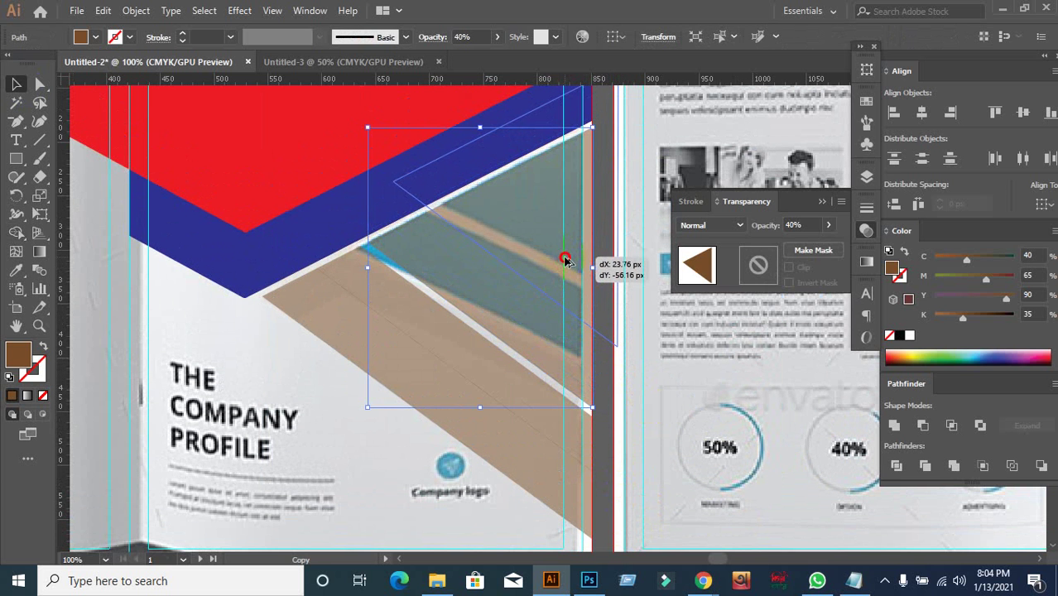
{"action": "left_click_drag", "start_coordinate": [566, 261], "coordinate": [568, 262]}
Copy the new triangle in place and nudge the copy slightly up and right to form the next thin gap.
{"action": "key", "text": "ctrl"}
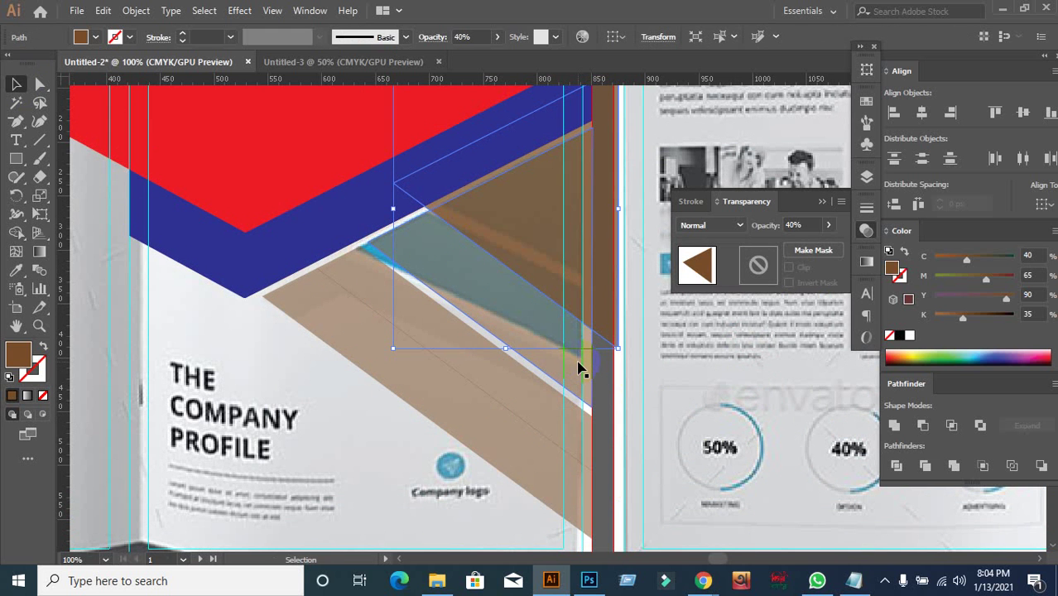
{"action": "key", "text": "Up"}
{"action": "key", "text": "Up"}
{"action": "key", "text": "Up"}
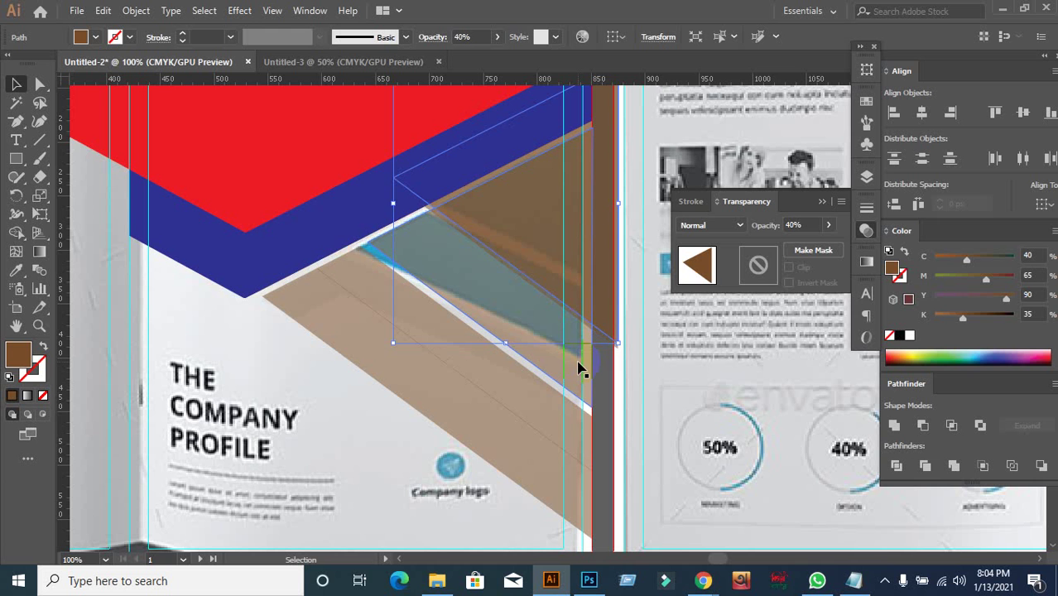
{"action": "key", "text": "Right"}
{"action": "key", "text": "Right"}
{"action": "key", "text": "Right"}
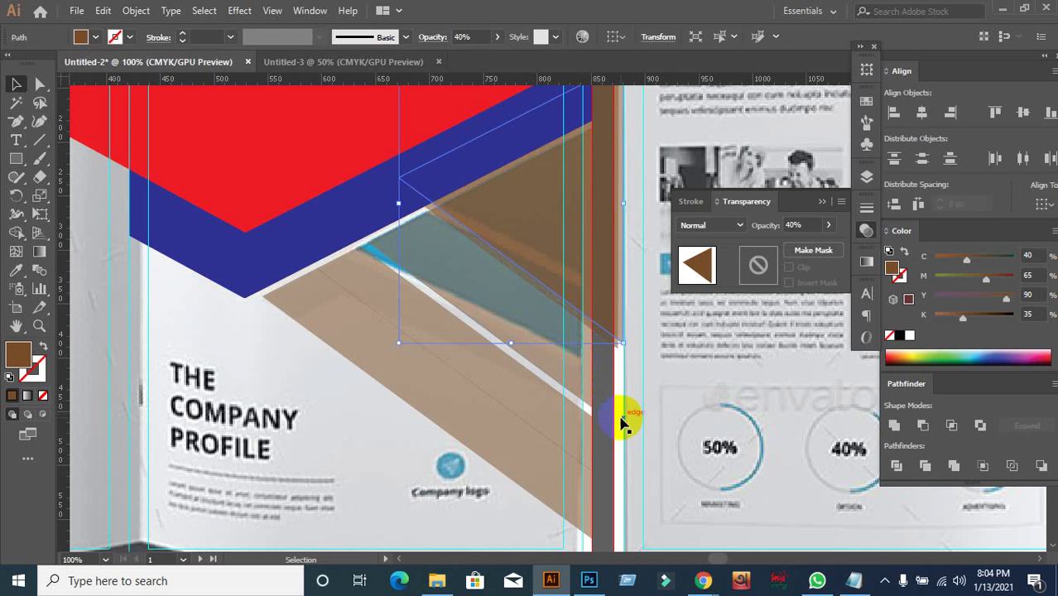
Cut out the second thin strip from the overlapping triangles with Shape Builder and delete the copies overhanging the bleed edge.
{"action": "left_click", "coordinate": [542, 385]}
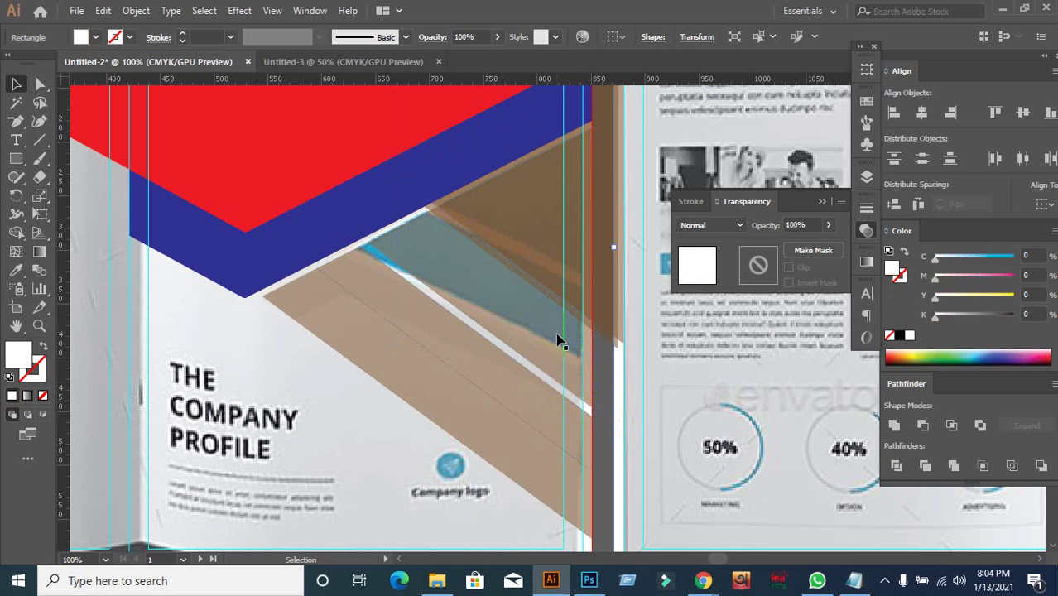
{"action": "left_click", "coordinate": [553, 300]}
{"action": "left_click", "coordinate": [602, 371]}
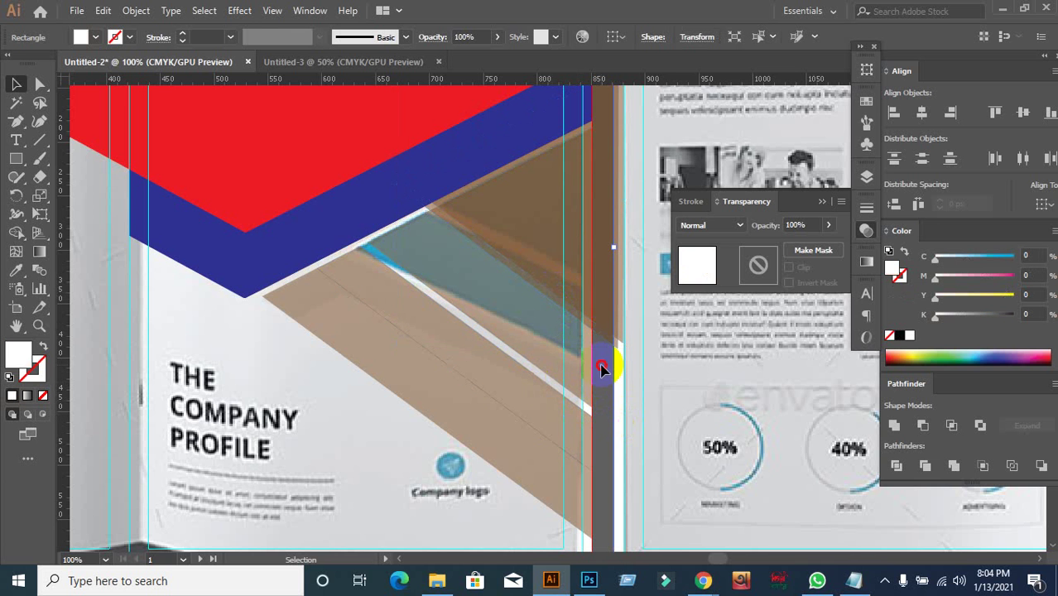
{"action": "left_click", "coordinate": [580, 285]}
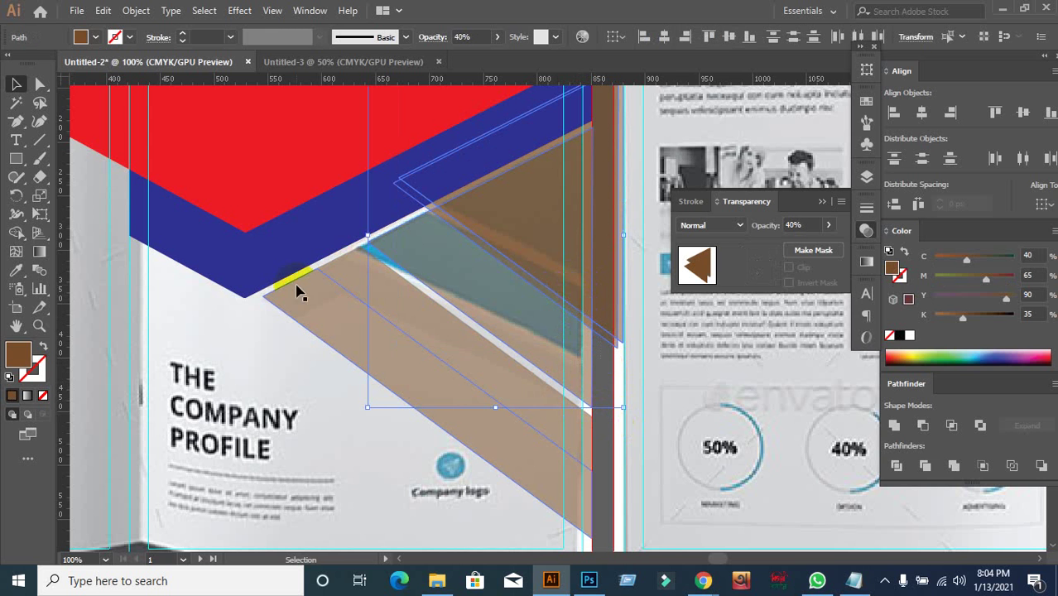
{"action": "left_click", "coordinate": [19, 232]}
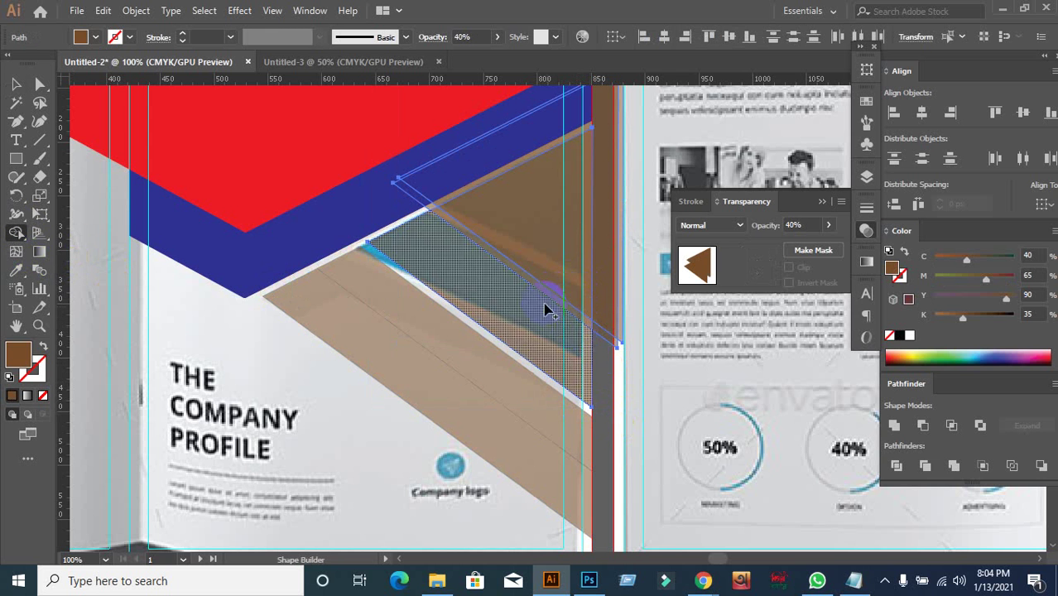
{"action": "left_click", "coordinate": [522, 278]}
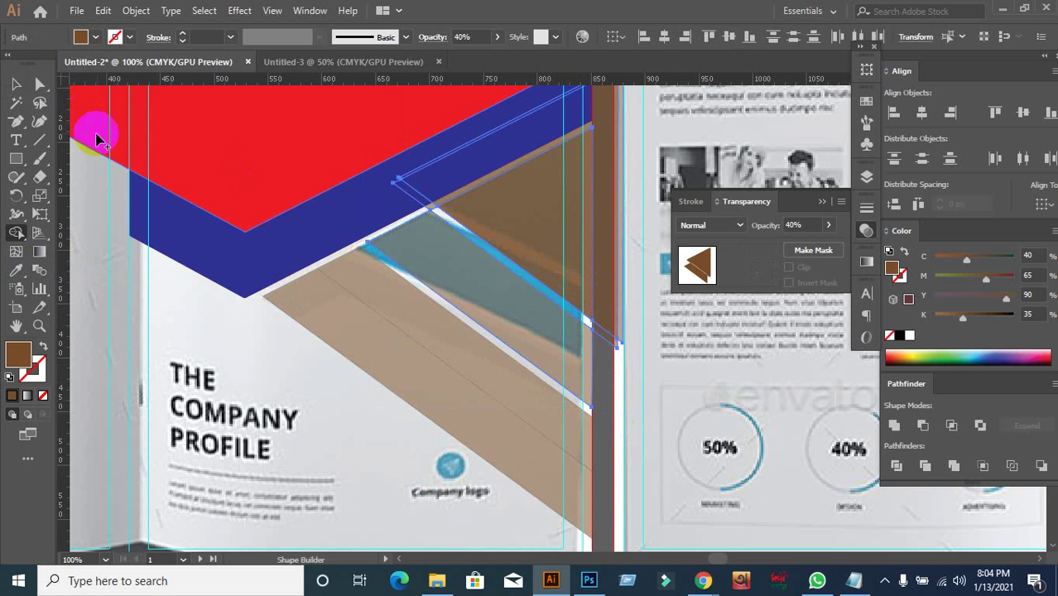
{"action": "left_click", "coordinate": [16, 84]}
{"action": "left_click", "coordinate": [605, 427]}
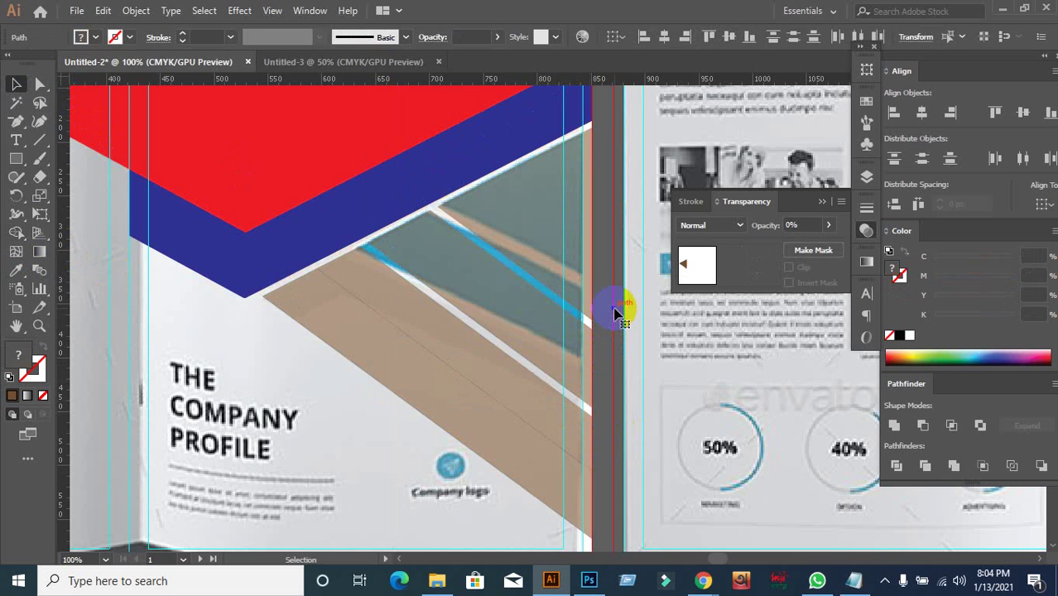
{"action": "scroll", "coordinate": [611, 313], "scroll_direction": "down", "scroll_amount": 1}
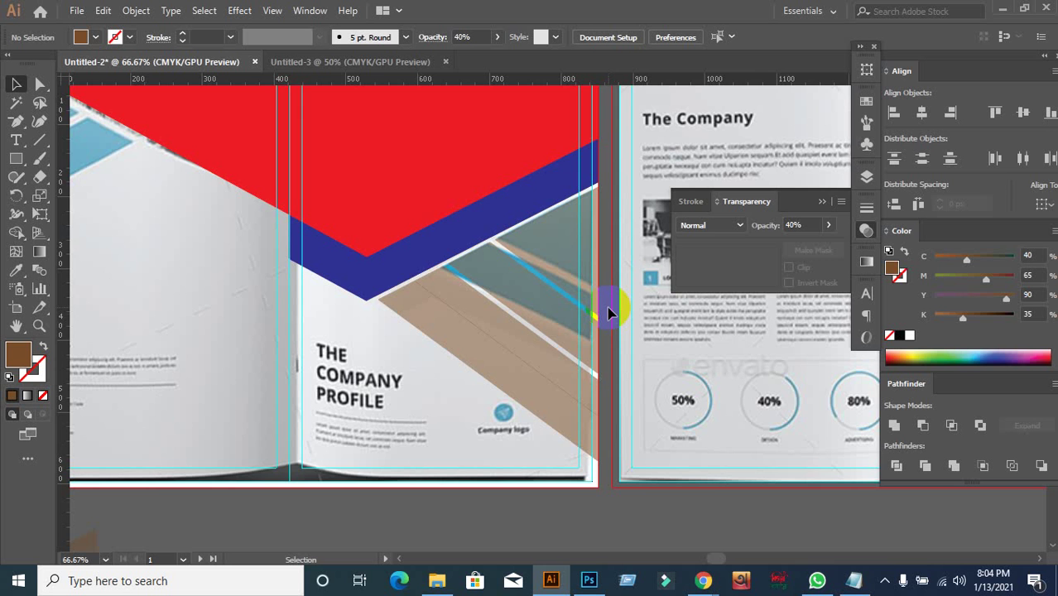
{"action": "scroll", "coordinate": [602, 324], "scroll_direction": "down", "scroll_amount": 2}
{"action": "left_click_drag", "start_coordinate": [465, 229], "coordinate": [502, 314]}
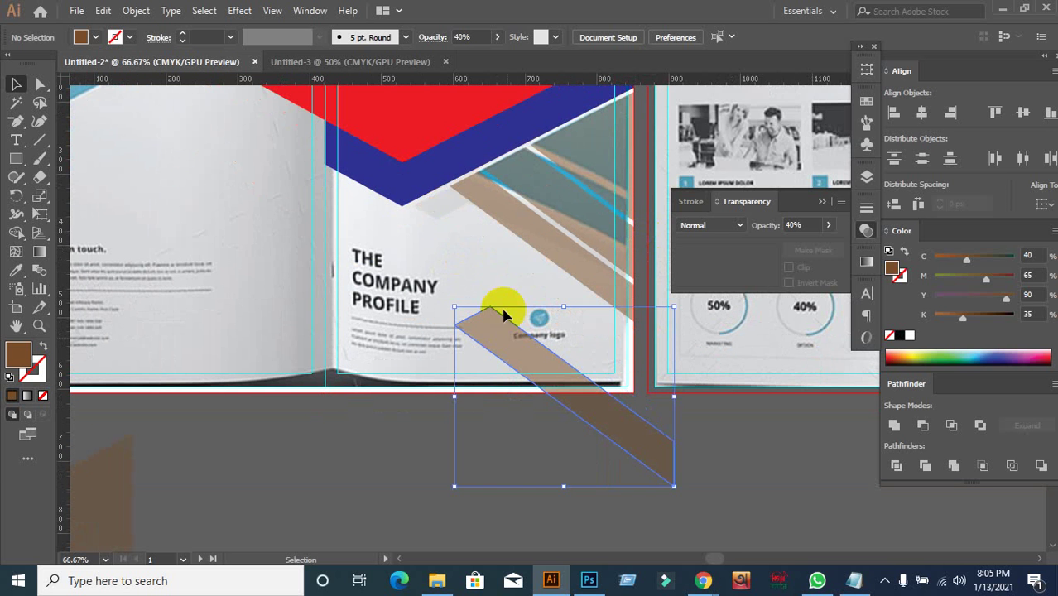
{"action": "key", "text": "a"}
{"action": "left_click_drag", "start_coordinate": [555, 220], "coordinate": [440, 376]}
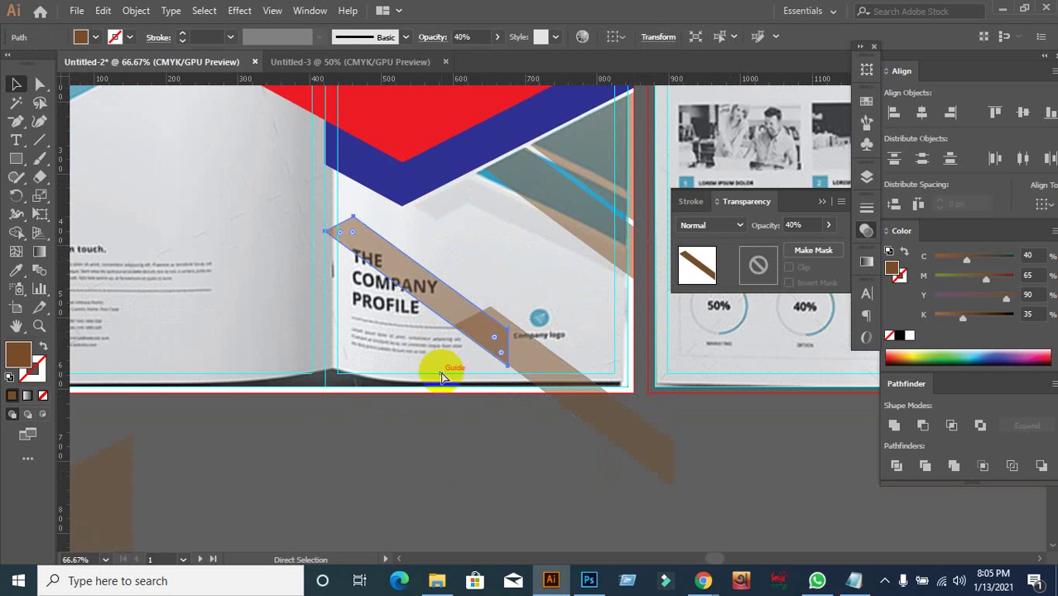
{"action": "key", "text": "ctrl+z"}
{"action": "key", "text": "v"}
{"action": "left_click", "coordinate": [457, 476]}
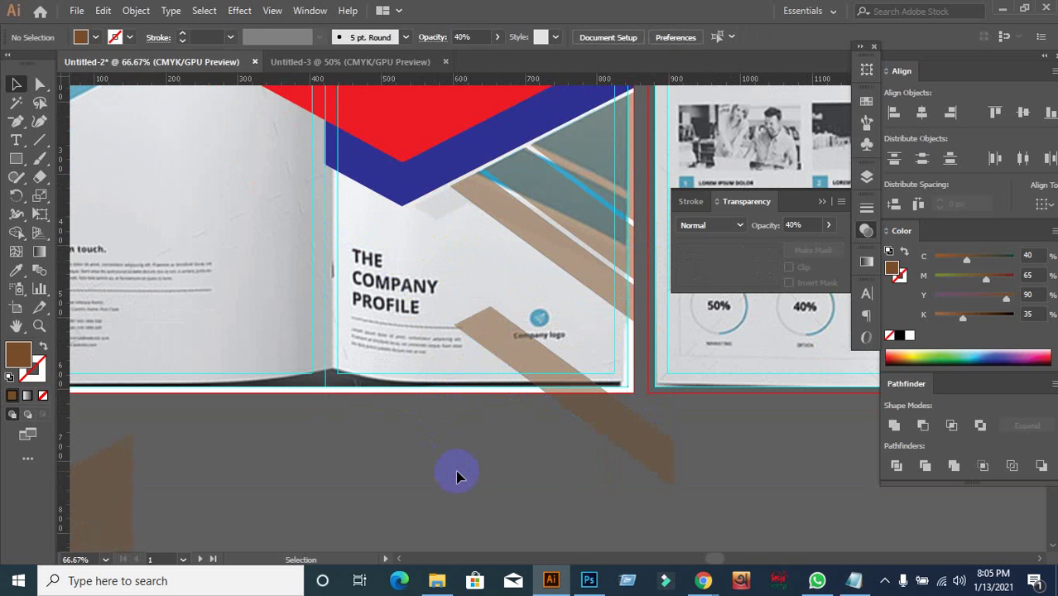
{"action": "key", "text": "ctrl+z"}
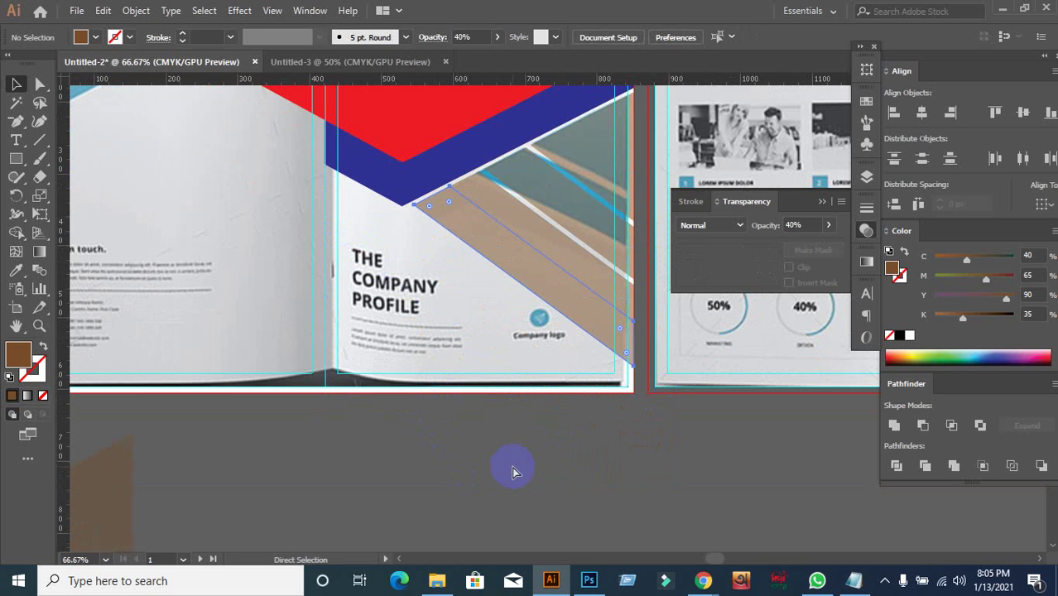
{"action": "left_click", "coordinate": [489, 382]}
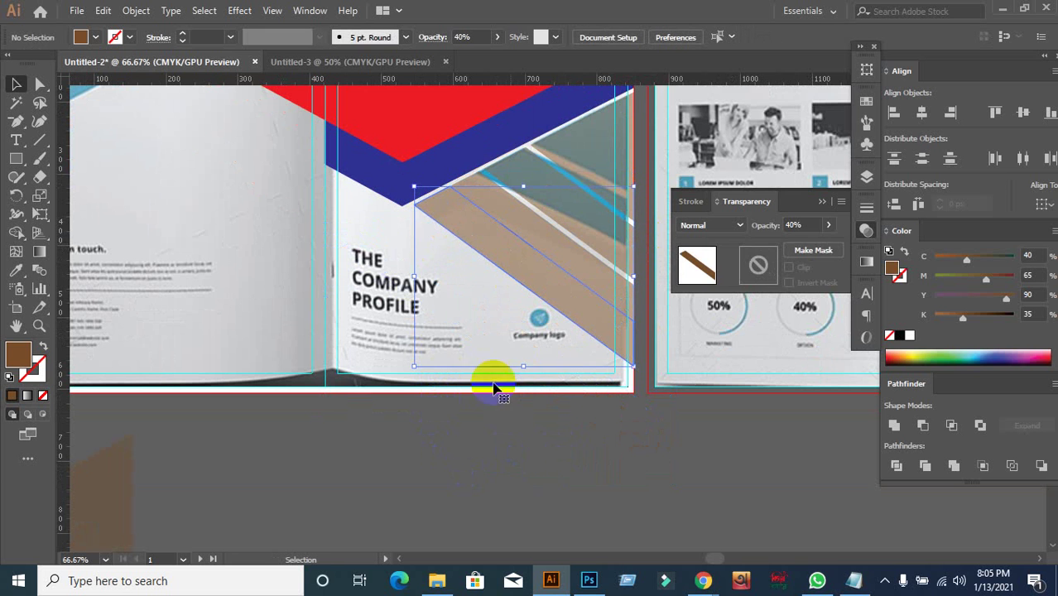
{"action": "left_click", "coordinate": [508, 474]}
Duplicate the lowest brown diagonal stripe, shifting the copy down and right along the stripe's lower edge.
{"action": "scroll", "coordinate": [424, 319], "scroll_direction": "up", "scroll_amount": 1}
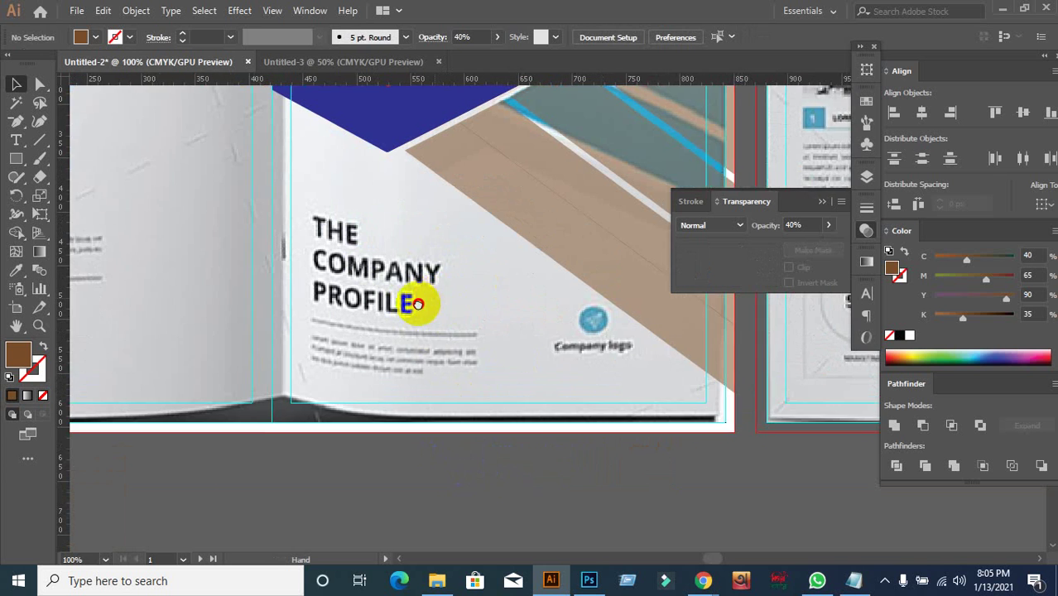
{"action": "scroll", "coordinate": [414, 303], "scroll_direction": "up", "scroll_amount": 1}
{"action": "left_click", "coordinate": [412, 263]}
{"action": "left_click_drag", "start_coordinate": [413, 264], "coordinate": [444, 287]}
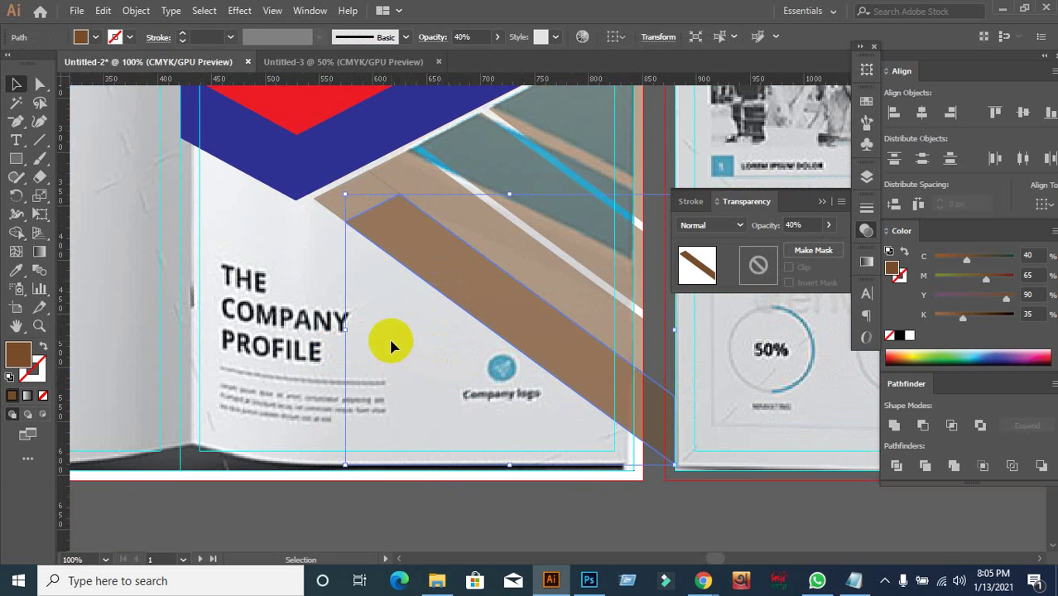
{"action": "scroll", "coordinate": [391, 342], "scroll_direction": "up", "scroll_amount": 1}
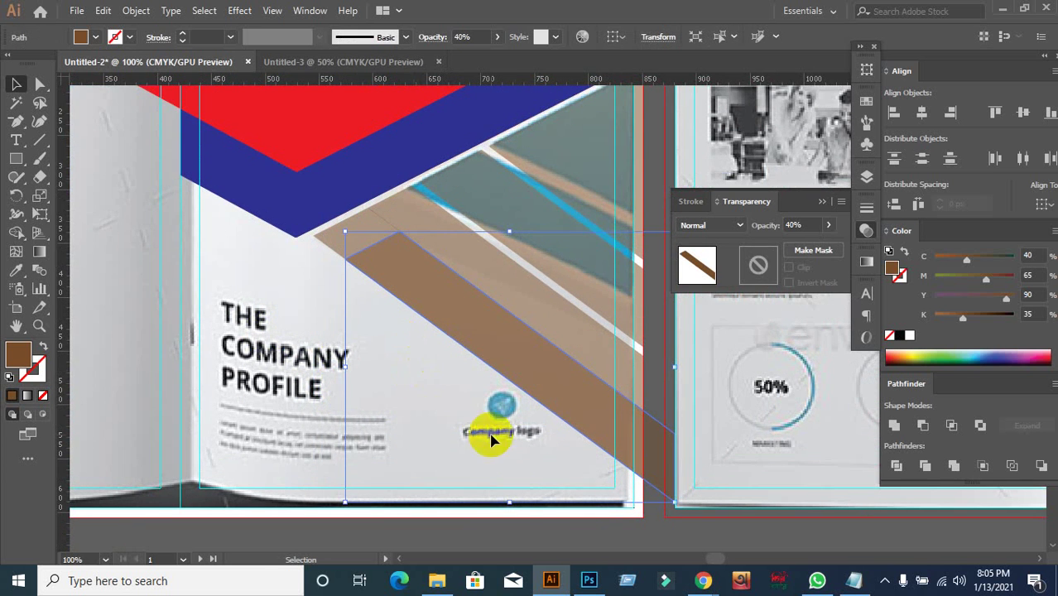
{"action": "scroll", "coordinate": [491, 440], "scroll_direction": "down", "scroll_amount": 2}
{"action": "left_click", "coordinate": [493, 402]}
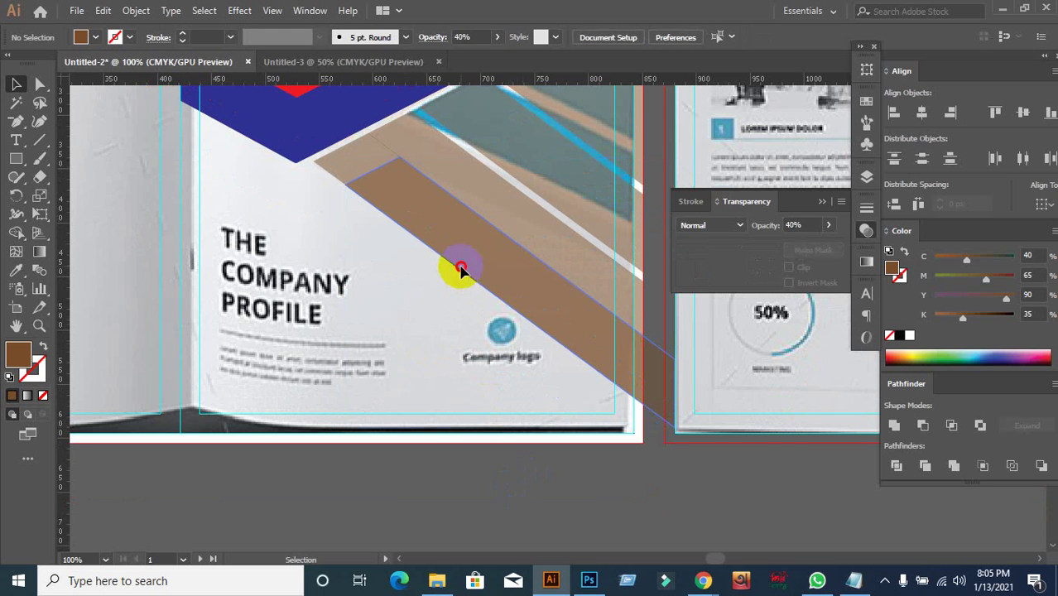
Extend the copied diagonal stripe's lower edge outward about 50 px left and 23 px down over the white area.
{"action": "left_click", "coordinate": [462, 270]}
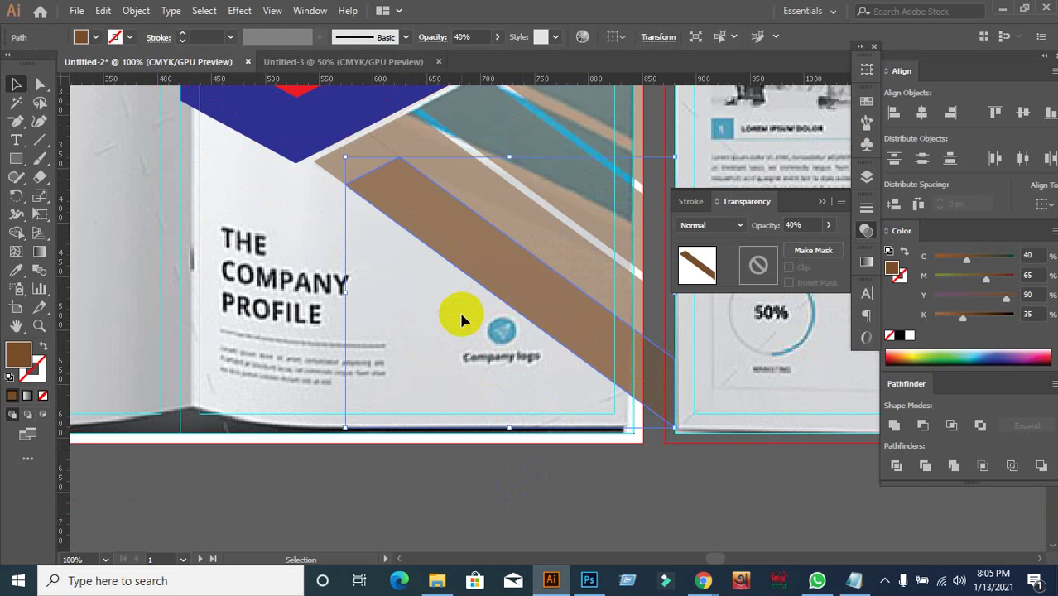
{"action": "left_click", "coordinate": [276, 362]}
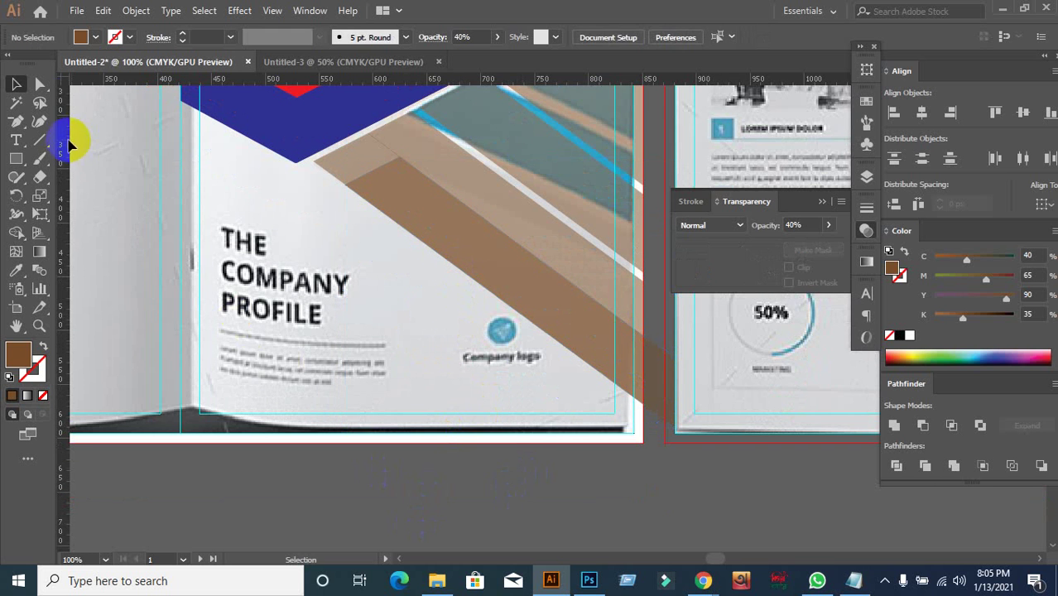
{"action": "left_click", "coordinate": [38, 84]}
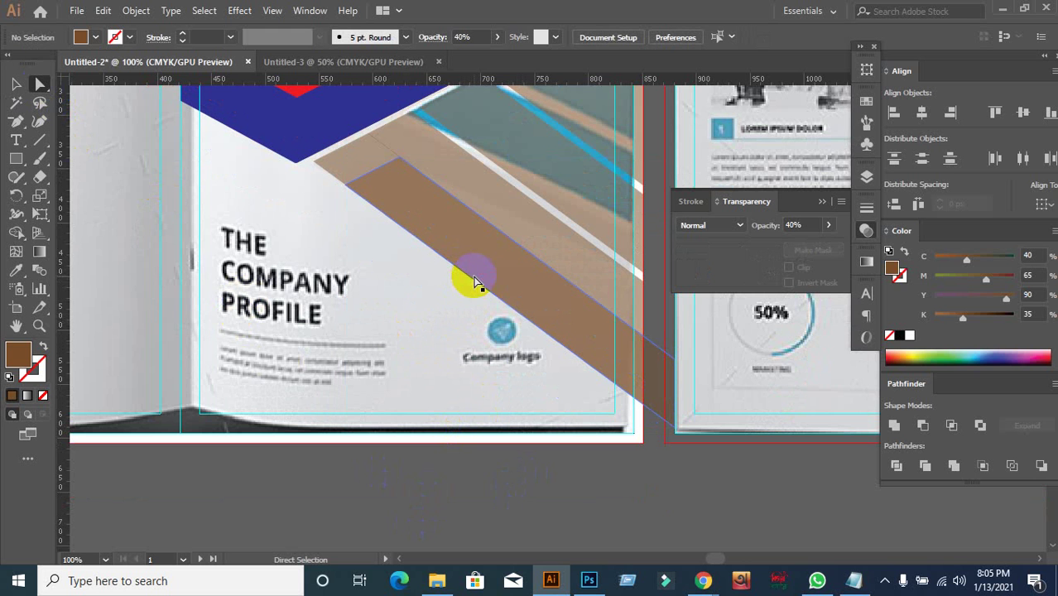
{"action": "left_click_drag", "start_coordinate": [473, 282], "coordinate": [443, 294]}
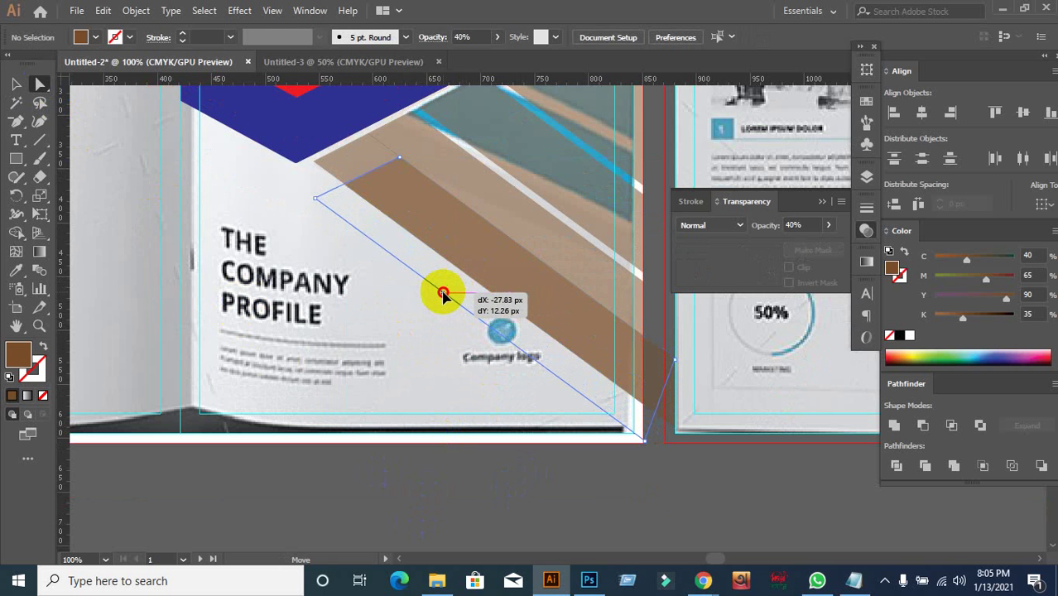
{"action": "left_click_drag", "start_coordinate": [439, 299], "coordinate": [419, 307]}
Shift the upper edge of the copied diagonal stripe about 4.6 px right and 2.3 px up.
{"action": "scroll", "coordinate": [401, 182], "scroll_direction": "up", "scroll_amount": 3}
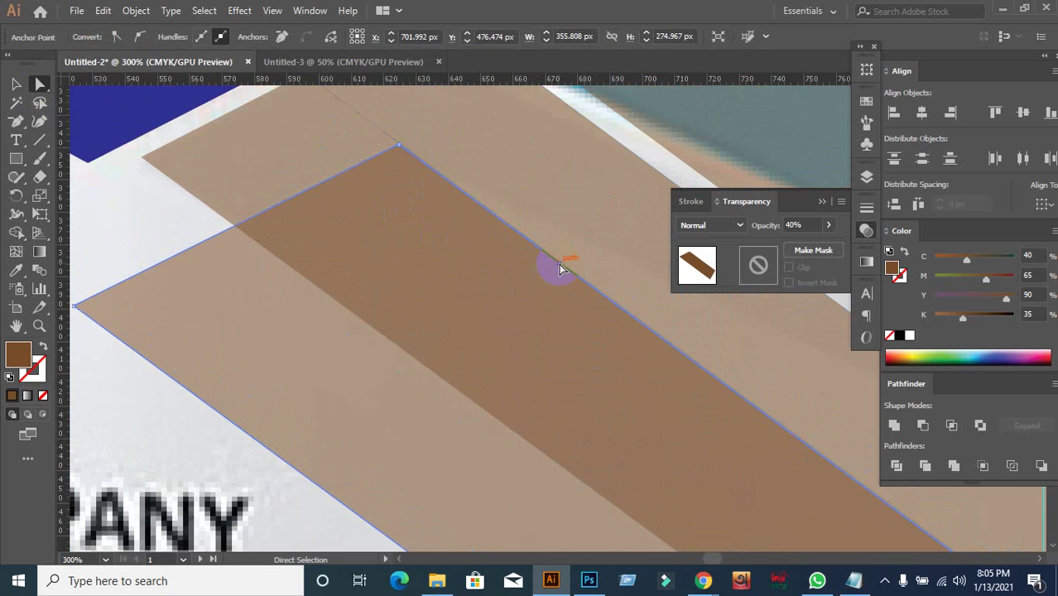
{"action": "mouse_move", "coordinate": [562, 267]}
{"action": "left_mouse_down"}
{"action": "mouse_move", "coordinate": [565, 256]}
{"action": "mouse_move", "coordinate": [577, 260]}
{"action": "left_mouse_up"}
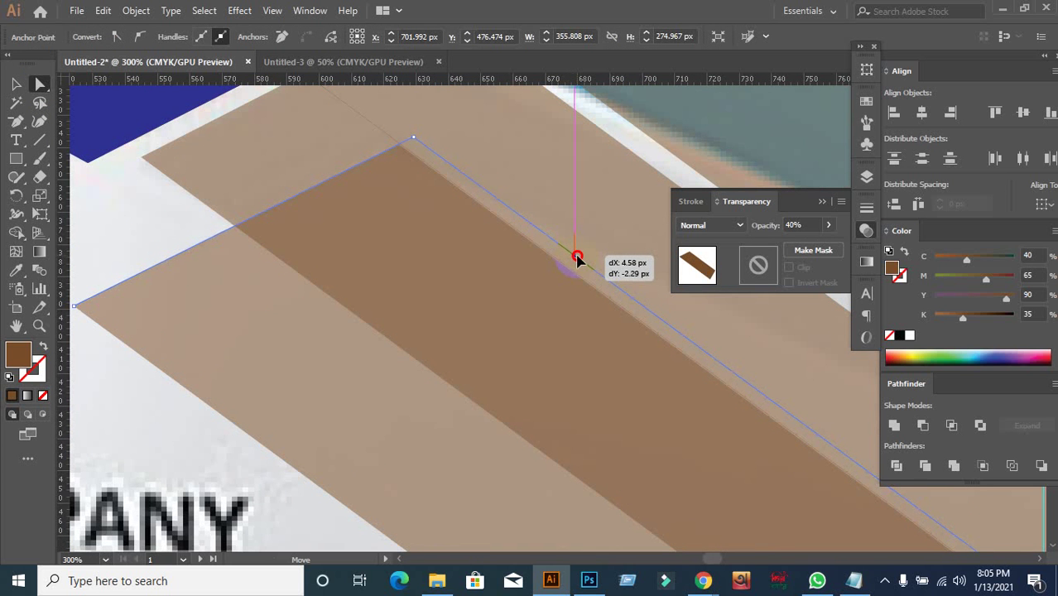
{"action": "left_click_drag", "start_coordinate": [577, 259], "coordinate": [578, 261]}
{"action": "scroll", "coordinate": [568, 260], "scroll_direction": "down", "scroll_amount": 2}
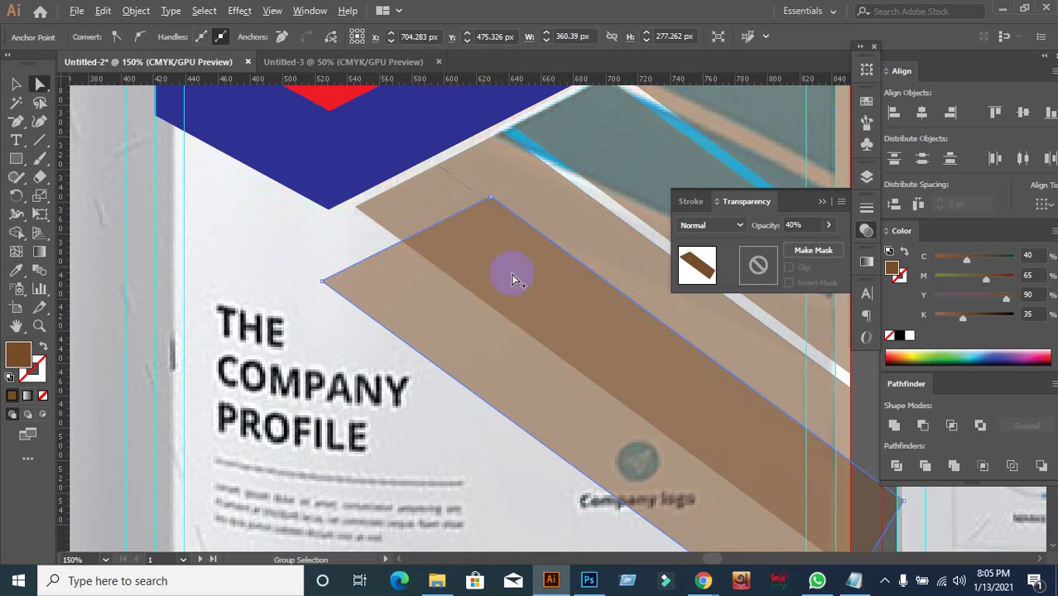
Subtract the enlarged copy from the lowest brown stripe beneath it, leaving only the short parallelogram below the blue band.
{"action": "left_click", "coordinate": [18, 84]}
{"action": "scroll", "coordinate": [372, 213], "scroll_direction": "down", "scroll_amount": 2}
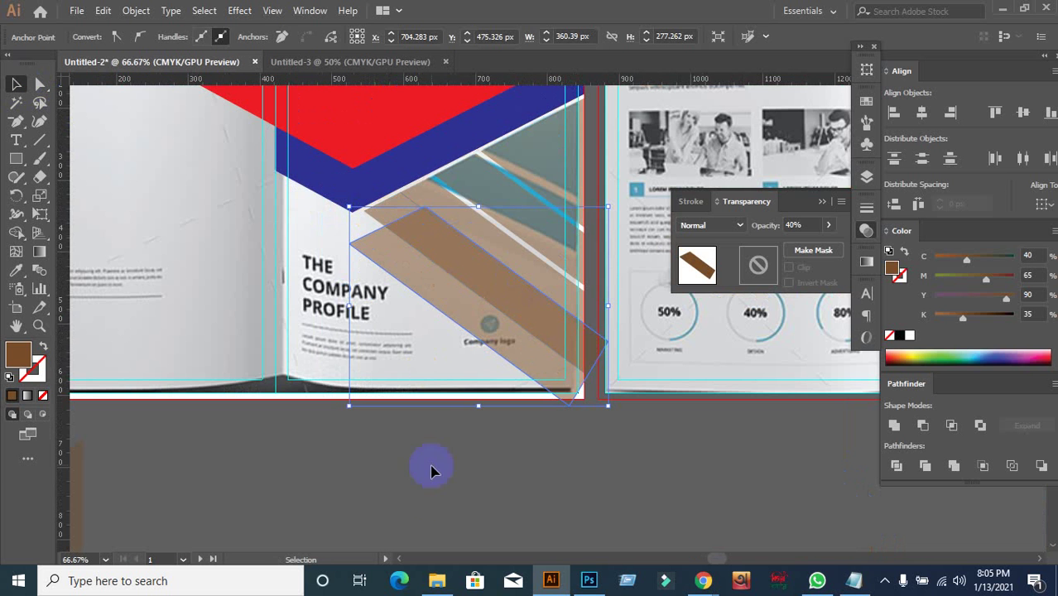
{"action": "left_click", "coordinate": [412, 296]}
{"action": "left_click_drag", "start_coordinate": [415, 296], "coordinate": [406, 389]}
{"action": "key", "text": "ctrl+z"}
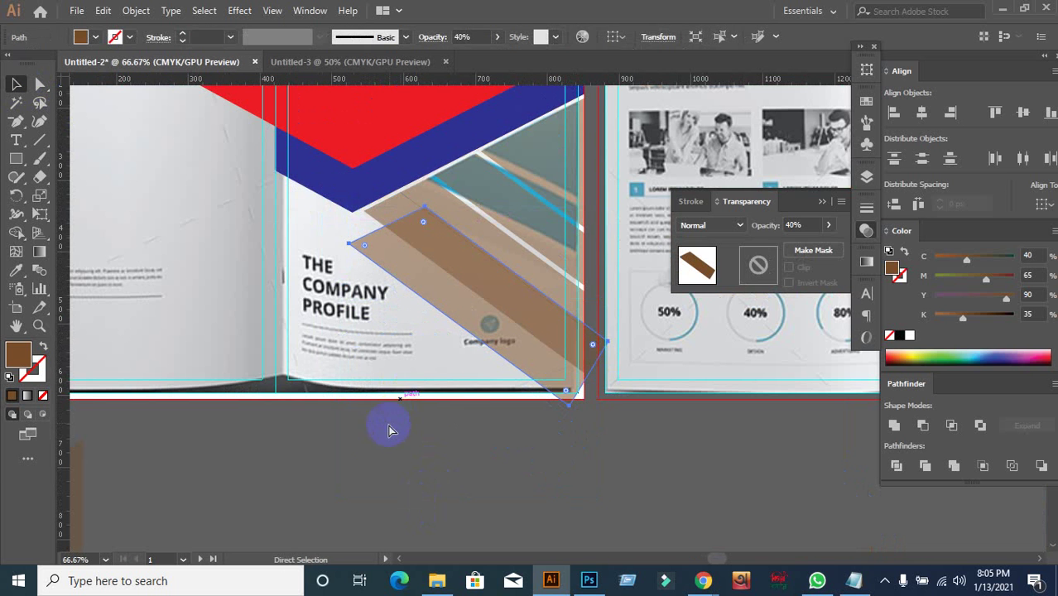
{"action": "left_click", "coordinate": [397, 217], "text": "shift"}
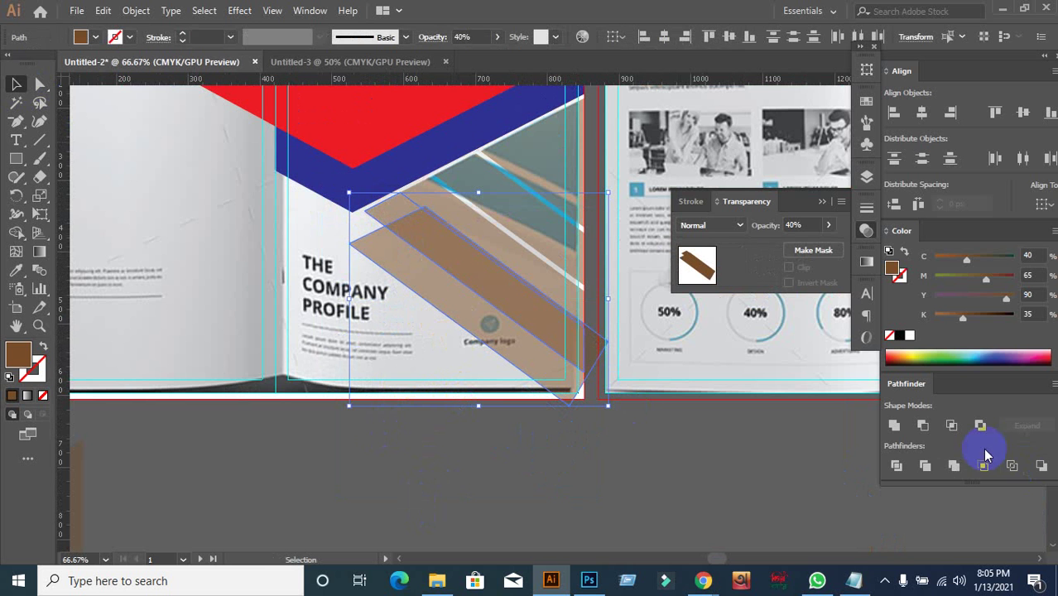
{"action": "left_click", "coordinate": [924, 425], "text": "alt"}
{"action": "left_click", "coordinate": [1025, 425]}
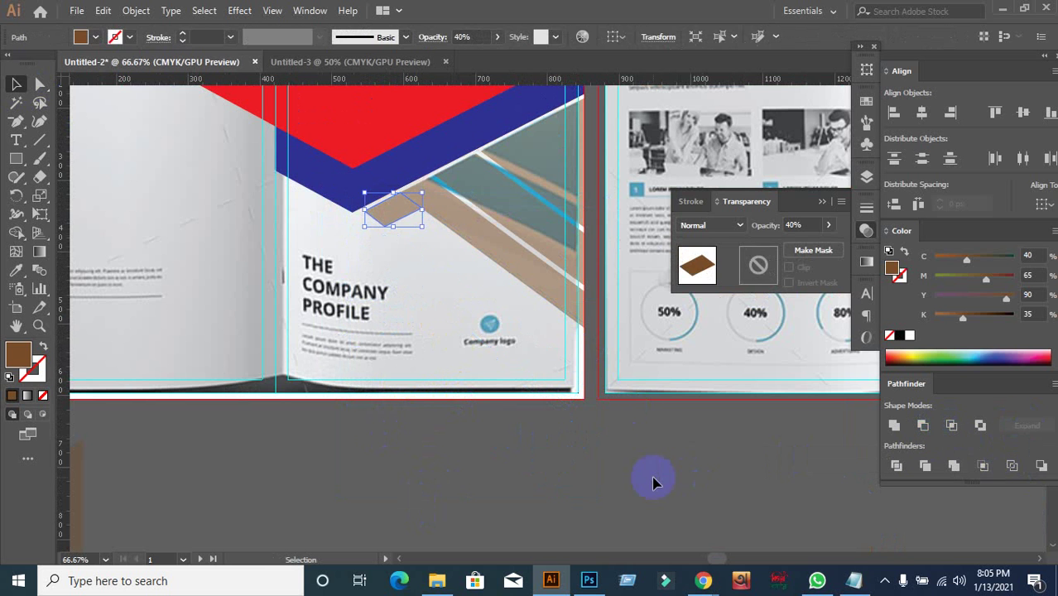
{"action": "left_click", "coordinate": [653, 483]}
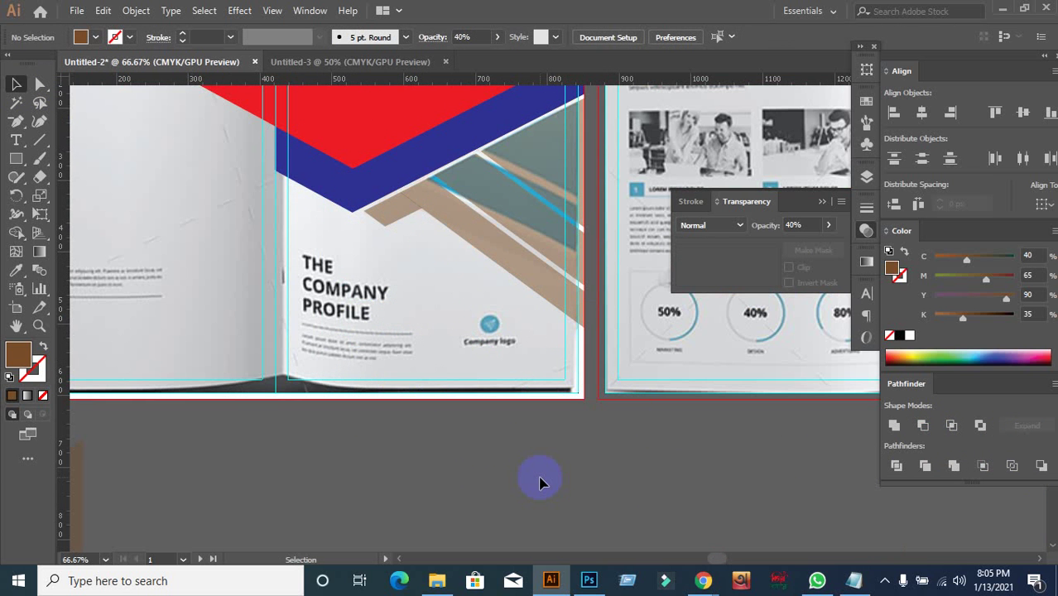
Try moving the short brown parallelogram away from the adjoining diagonal stripe and undo the move.
{"action": "scroll", "coordinate": [421, 232], "scroll_direction": "up", "scroll_amount": 3}
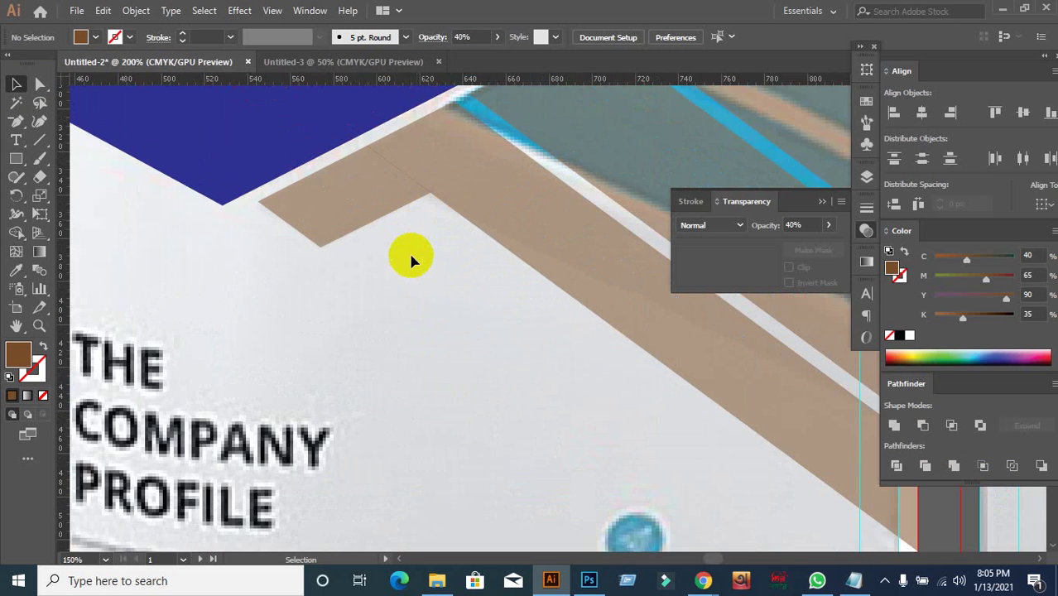
{"action": "left_click_drag", "start_coordinate": [410, 260], "coordinate": [359, 278]}
{"action": "scroll", "coordinate": [356, 261], "scroll_direction": "up", "scroll_amount": 1}
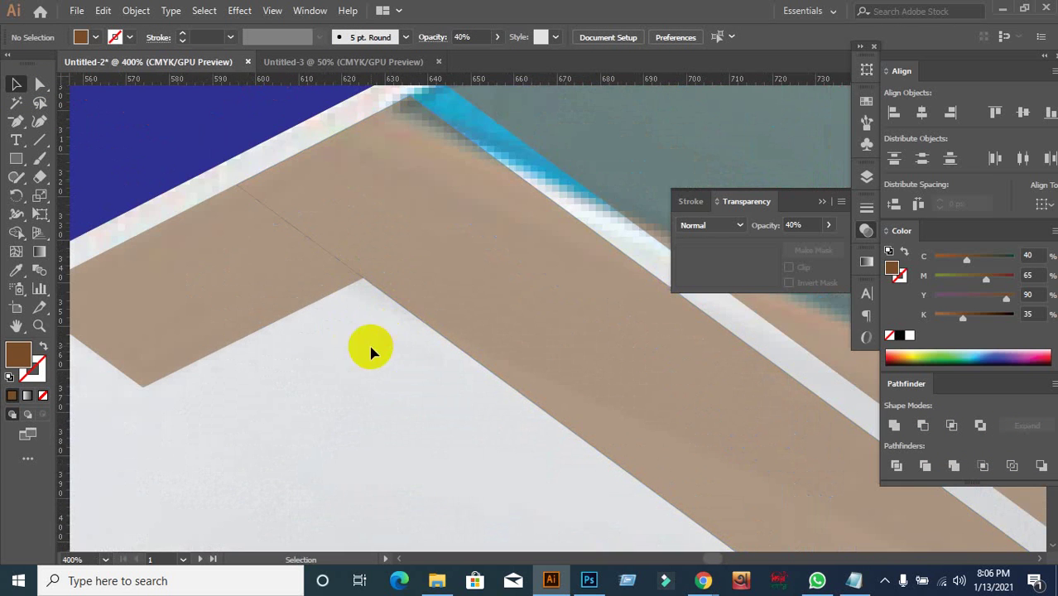
{"action": "scroll", "coordinate": [381, 364], "scroll_direction": "up", "scroll_amount": 1}
{"action": "left_click_drag", "start_coordinate": [298, 360], "coordinate": [288, 480]}
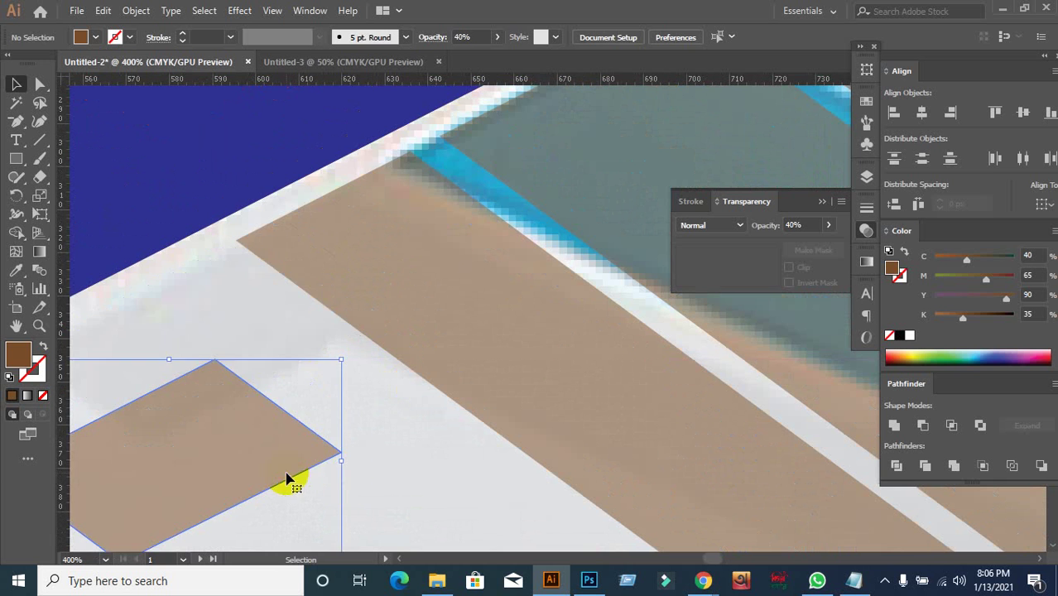
{"action": "key", "text": "ctrl+z"}
Merge the short brown parallelogram and the adjoining diagonal stripe into one bent shape with Shape Builder.
{"action": "left_click", "coordinate": [376, 463]}
{"action": "left_click", "coordinate": [406, 291]}
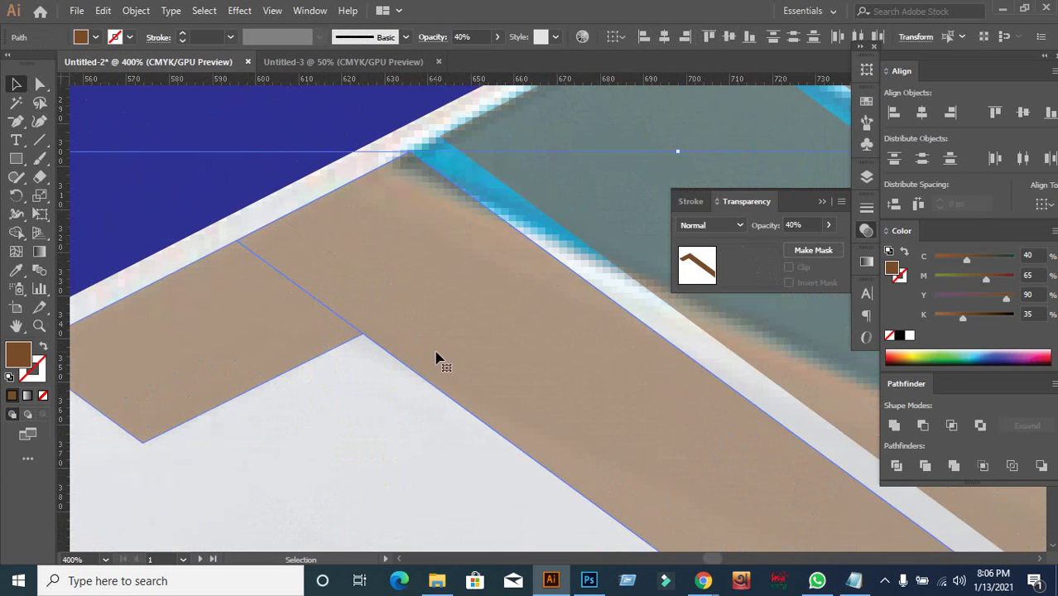
{"action": "scroll", "coordinate": [436, 358], "scroll_direction": "down", "scroll_amount": 3}
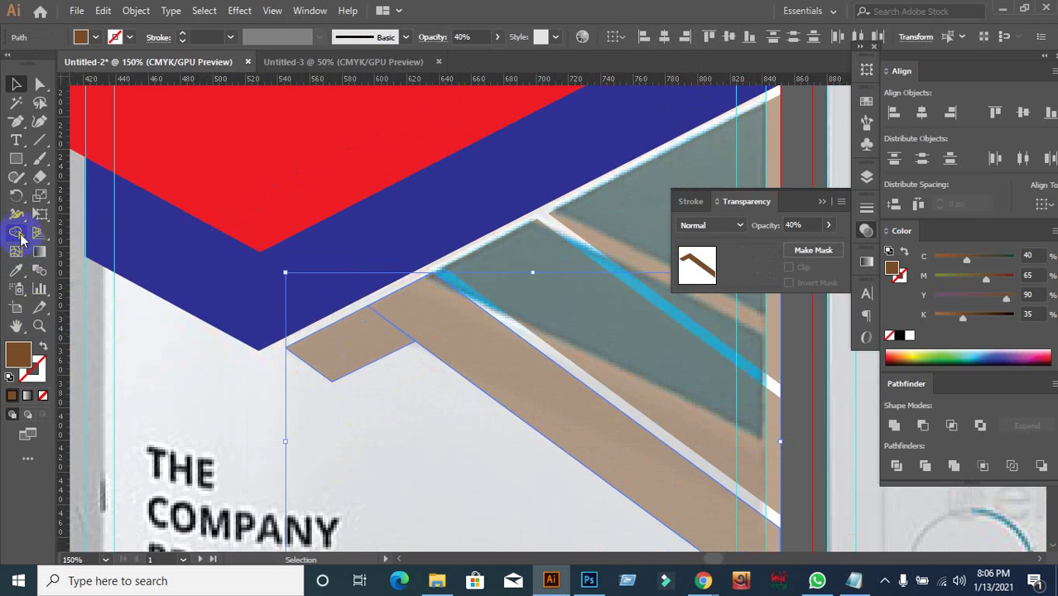
{"action": "left_click", "coordinate": [17, 234]}
{"action": "left_click_drag", "start_coordinate": [371, 330], "coordinate": [420, 352]}
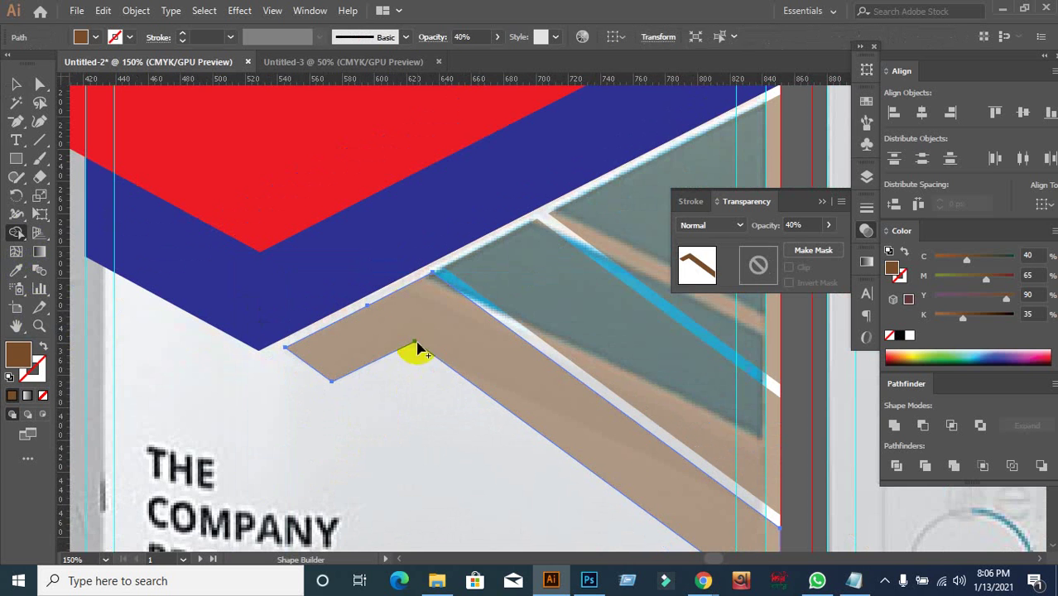
{"action": "left_click", "coordinate": [16, 84]}
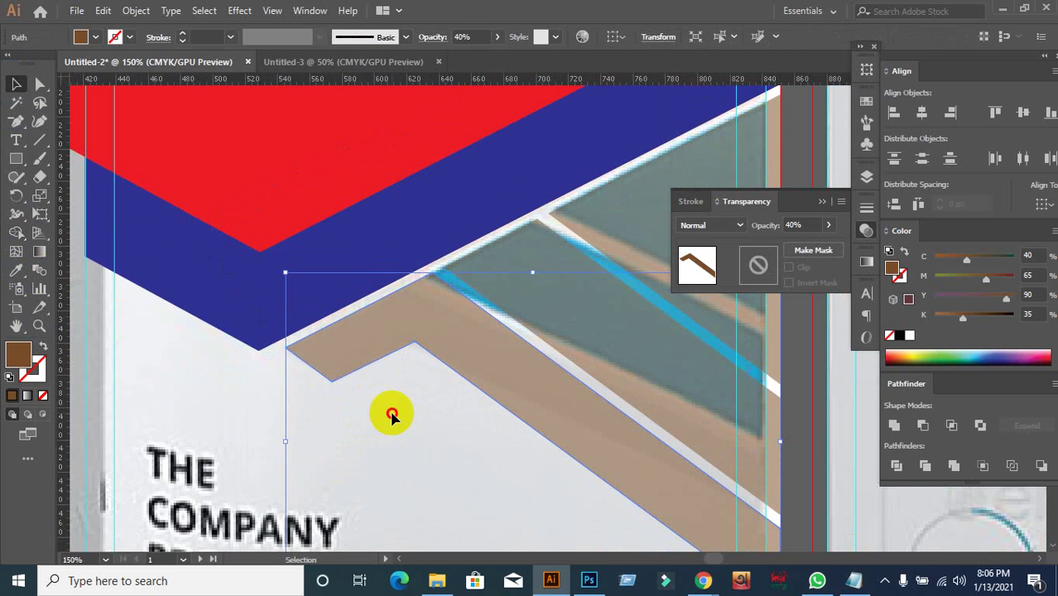
{"action": "left_click", "coordinate": [392, 414]}
Try moving the brown stripes and the inner-page reference image aside, and undo both moves.
{"action": "scroll", "coordinate": [389, 406], "scroll_direction": "down", "scroll_amount": 4}
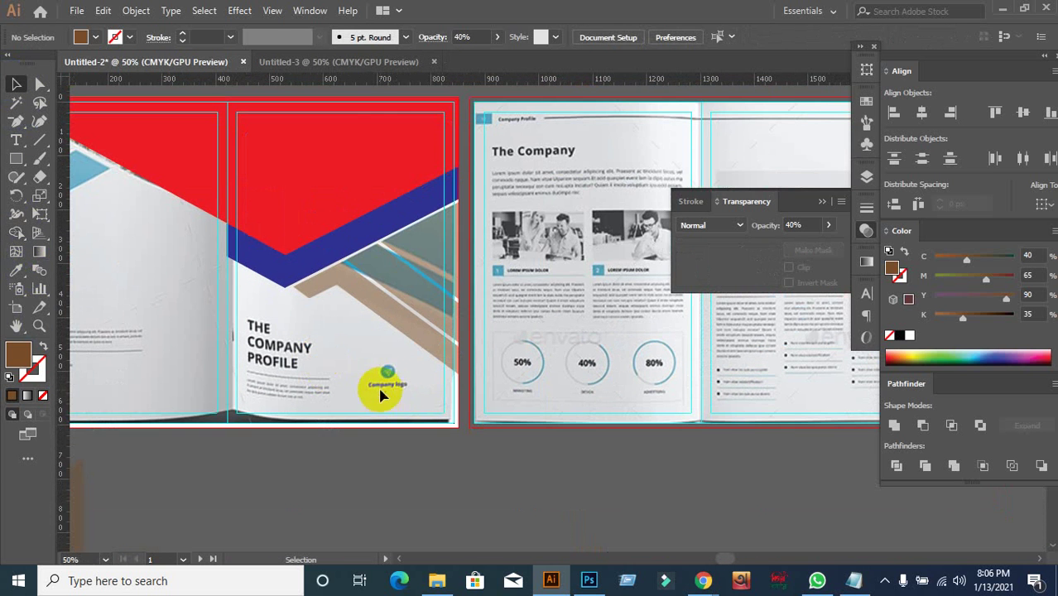
{"action": "left_click_drag", "start_coordinate": [375, 376], "coordinate": [547, 399]}
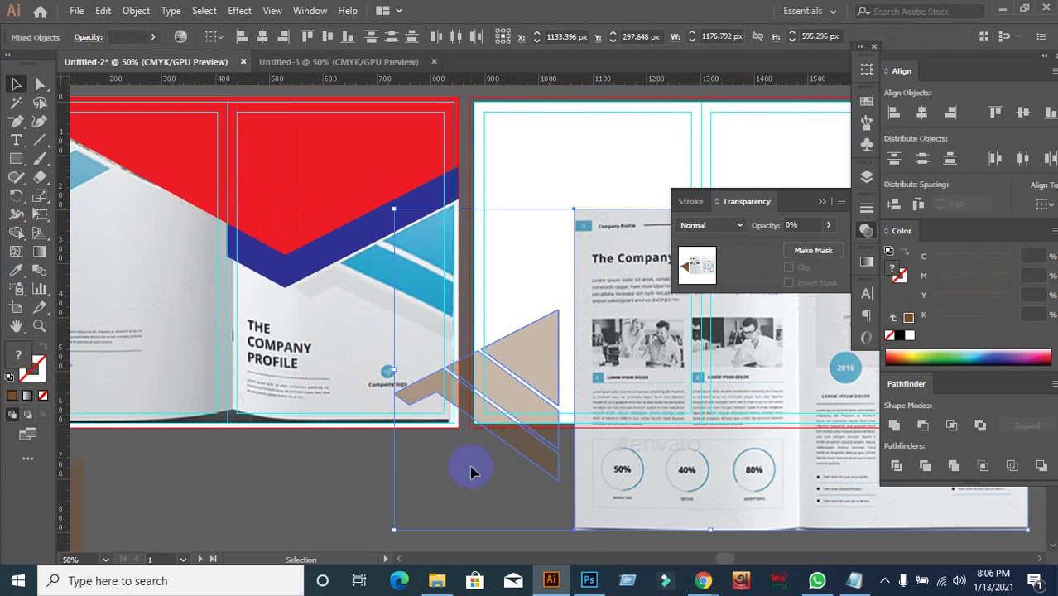
{"action": "key", "text": "ctrl+z"}
{"action": "left_click", "coordinate": [390, 484]}
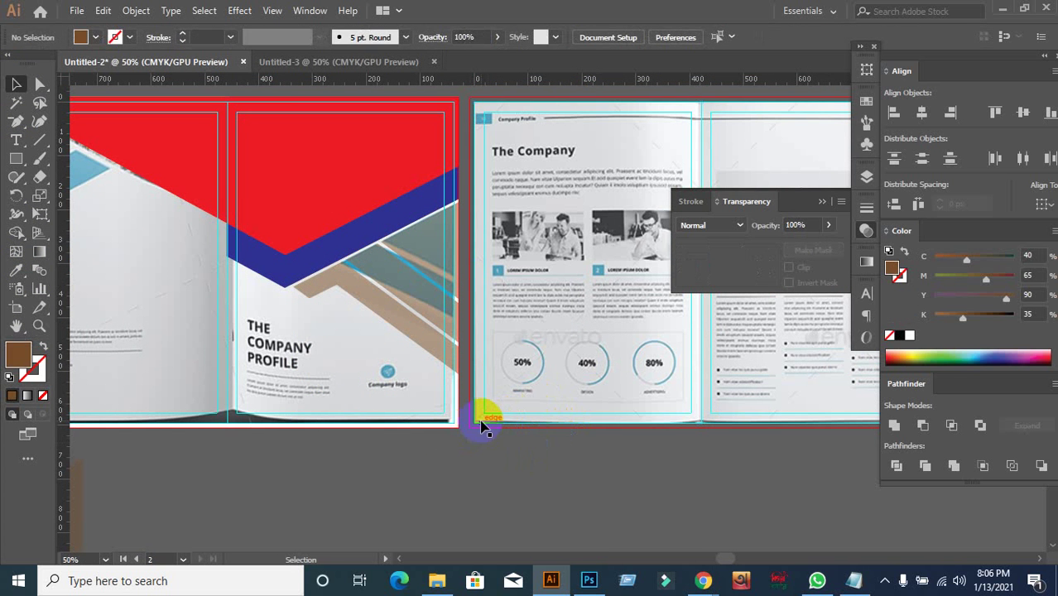
{"action": "left_click_drag", "start_coordinate": [484, 426], "coordinate": [624, 505]}
{"action": "left_click", "coordinate": [579, 362]}
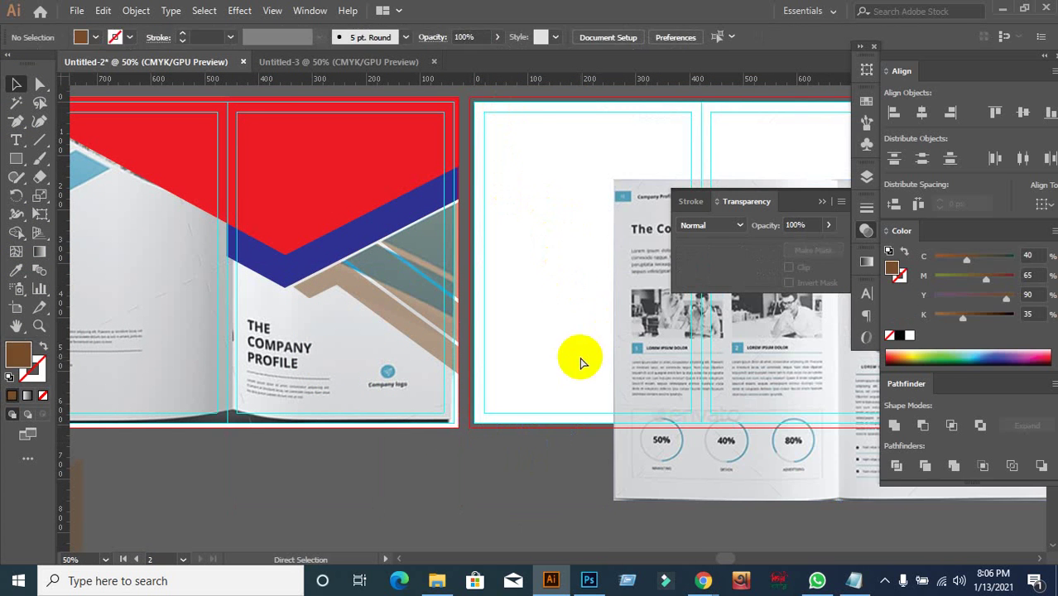
{"action": "key", "text": "ctrl+z"}
{"action": "scroll", "coordinate": [376, 462], "scroll_direction": "left", "scroll_amount": 3}
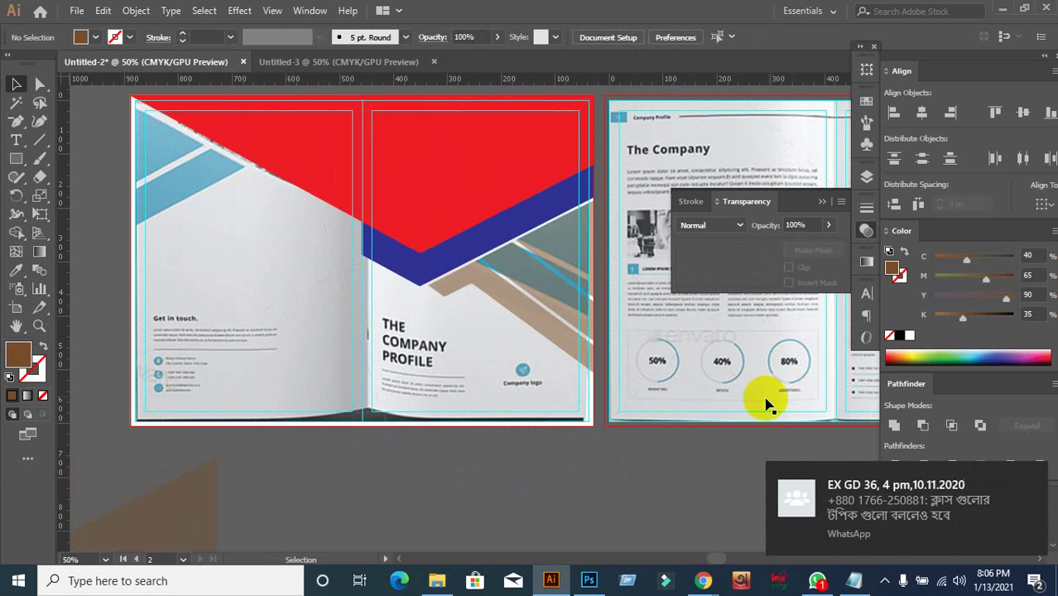
{"action": "left_click", "coordinate": [704, 407]}
{"action": "key", "text": "ctrl+shift+a"}
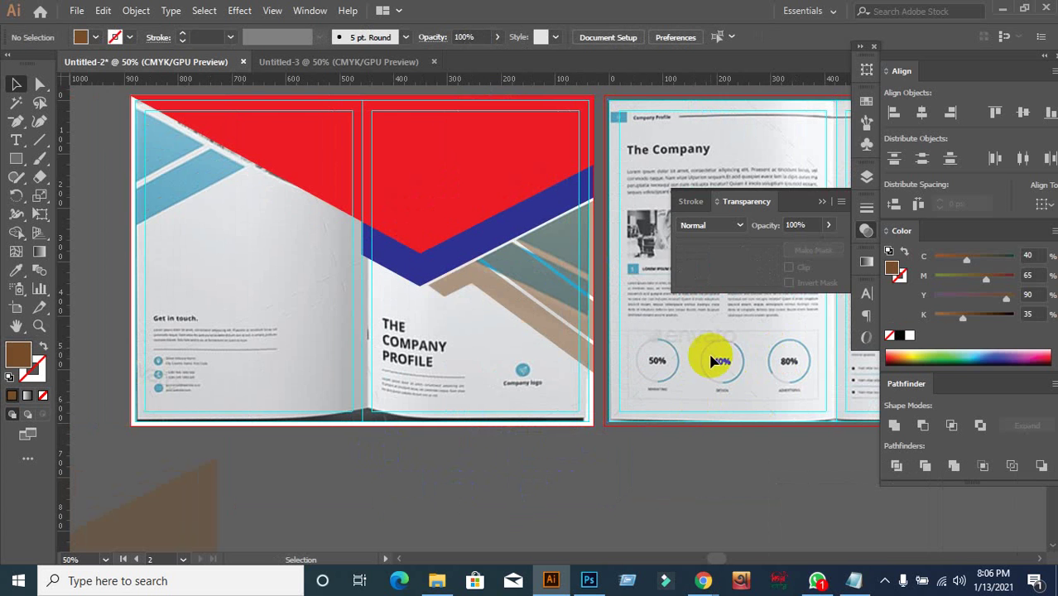
{"action": "scroll", "coordinate": [575, 234], "scroll_direction": "up", "scroll_amount": 2}
{"action": "left_click", "coordinate": [381, 331]}
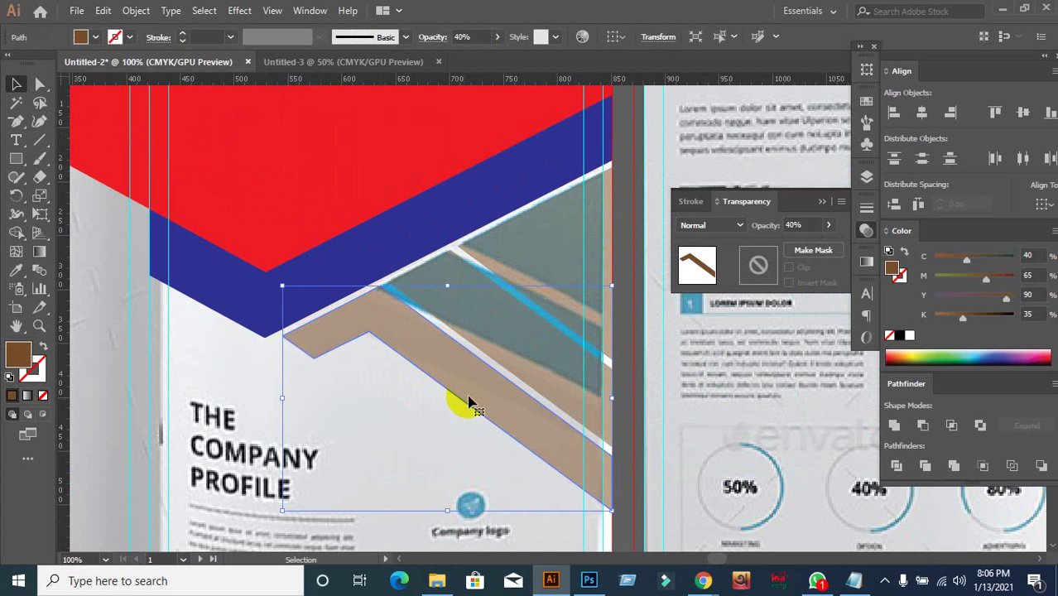
{"action": "left_click", "coordinate": [497, 318]}
{"action": "left_click", "coordinate": [565, 244]}
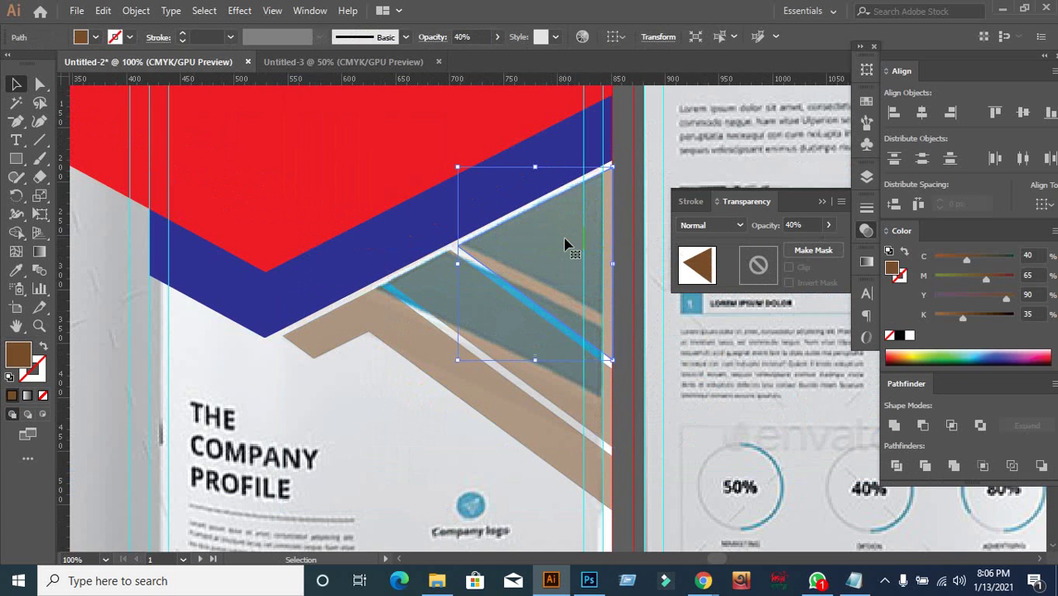
{"action": "left_click", "coordinate": [638, 441]}
{"action": "scroll", "coordinate": [640, 437], "scroll_direction": "down", "scroll_amount": 2}
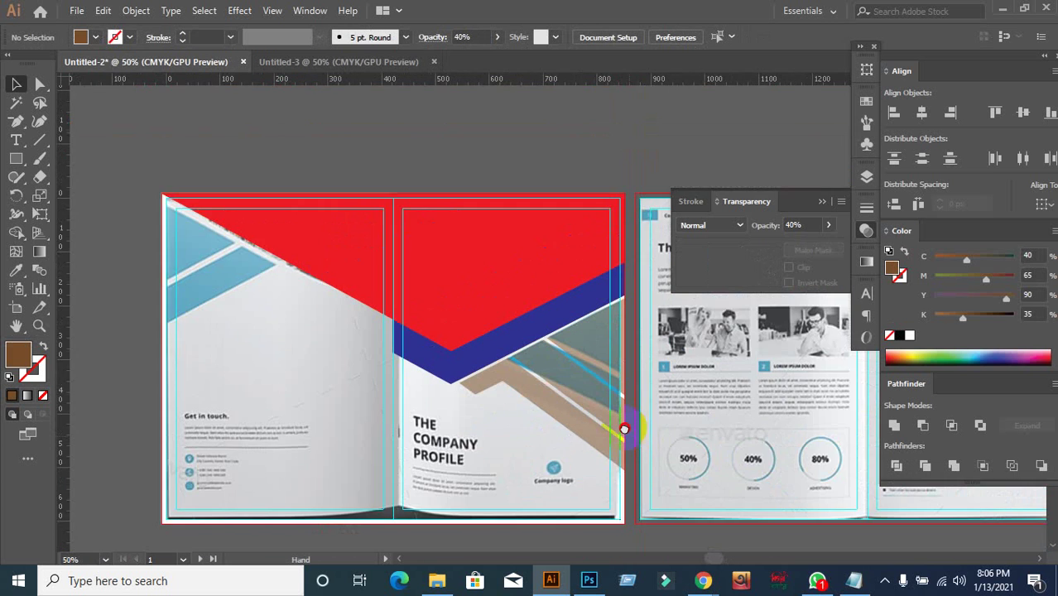
Set the opacity of all three brown shapes on the front cover to 100%.
{"action": "left_click_drag", "start_coordinate": [624, 429], "coordinate": [538, 323]}
{"action": "scroll", "coordinate": [538, 324], "scroll_direction": "up", "scroll_amount": 1}
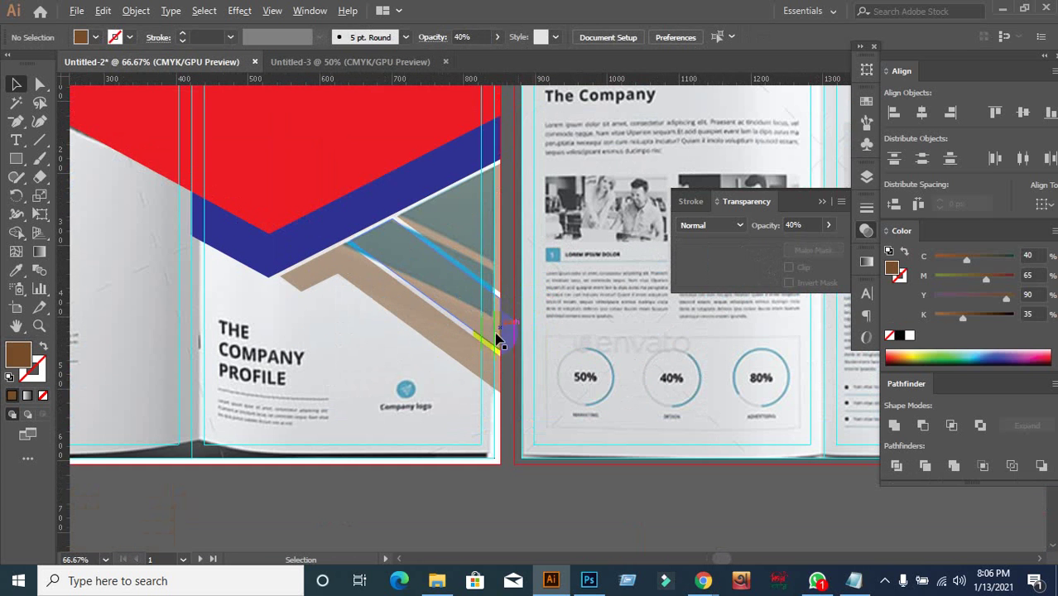
{"action": "left_click", "coordinate": [481, 248]}
{"action": "left_click", "coordinate": [732, 266]}
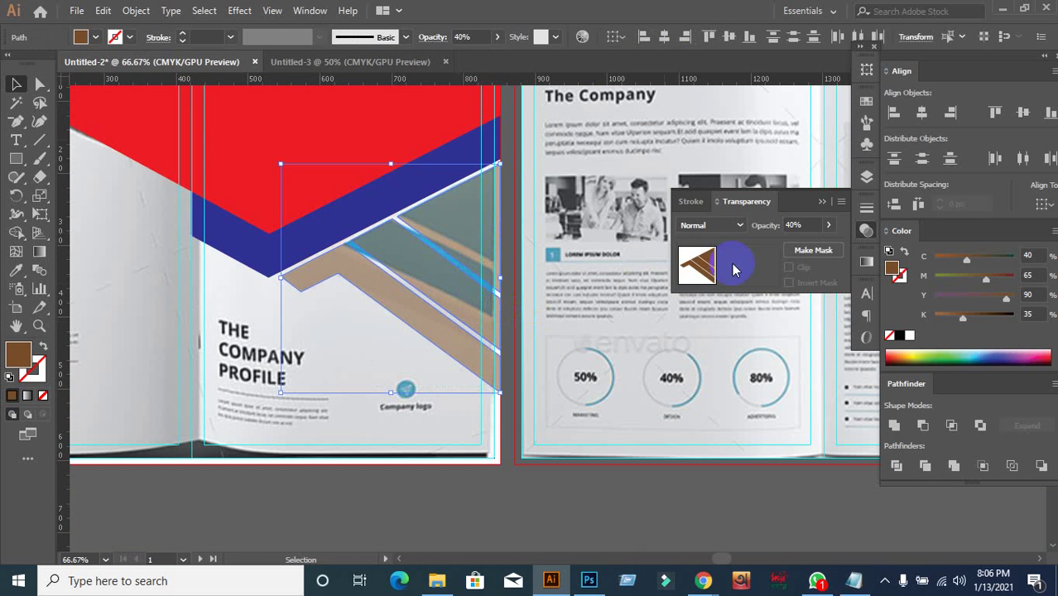
{"action": "left_click", "coordinate": [797, 224]}
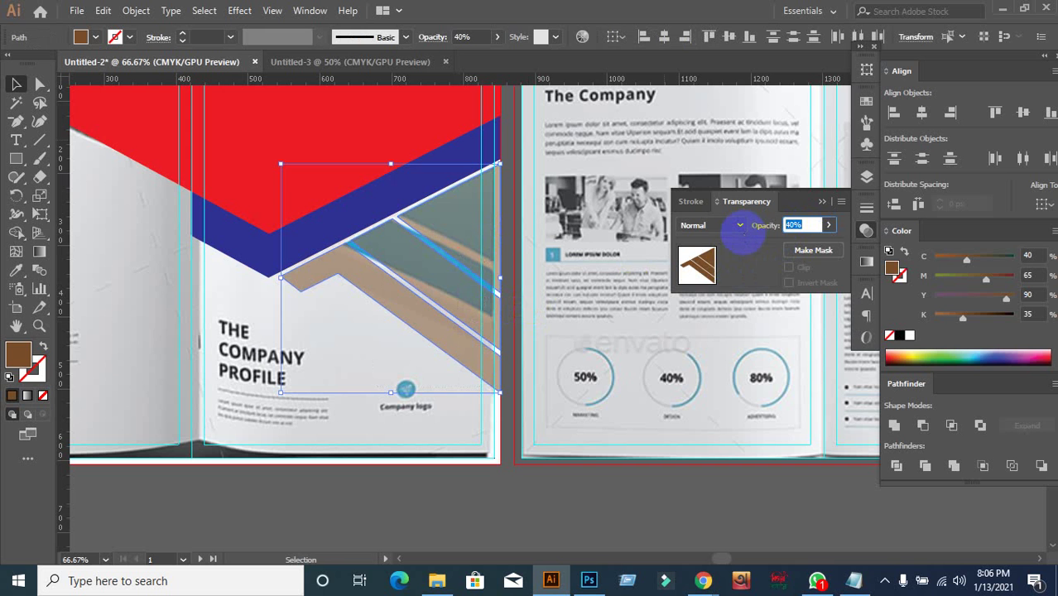
{"action": "left_click", "coordinate": [743, 236]}
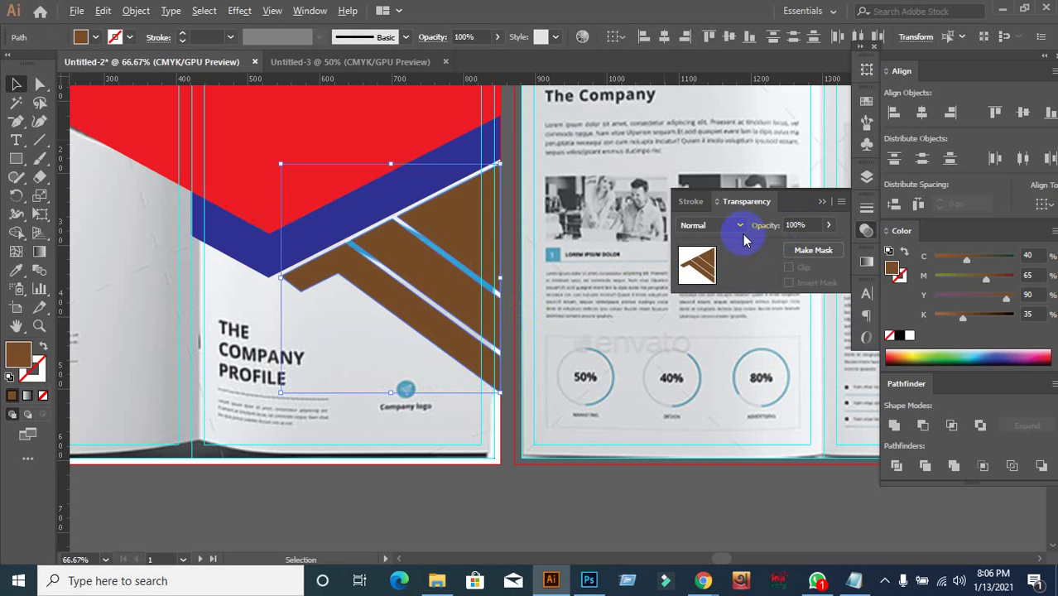
{"action": "scroll", "coordinate": [559, 308], "scroll_direction": "down", "scroll_amount": 2}
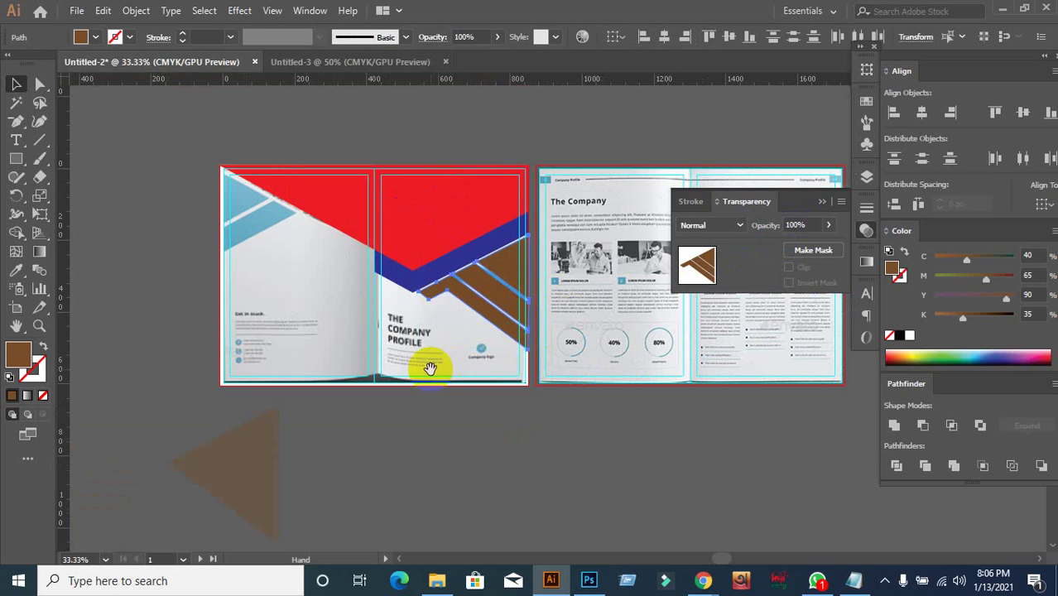
{"action": "left_click_drag", "start_coordinate": [430, 368], "coordinate": [500, 391]}
{"action": "left_click", "coordinate": [248, 372]}
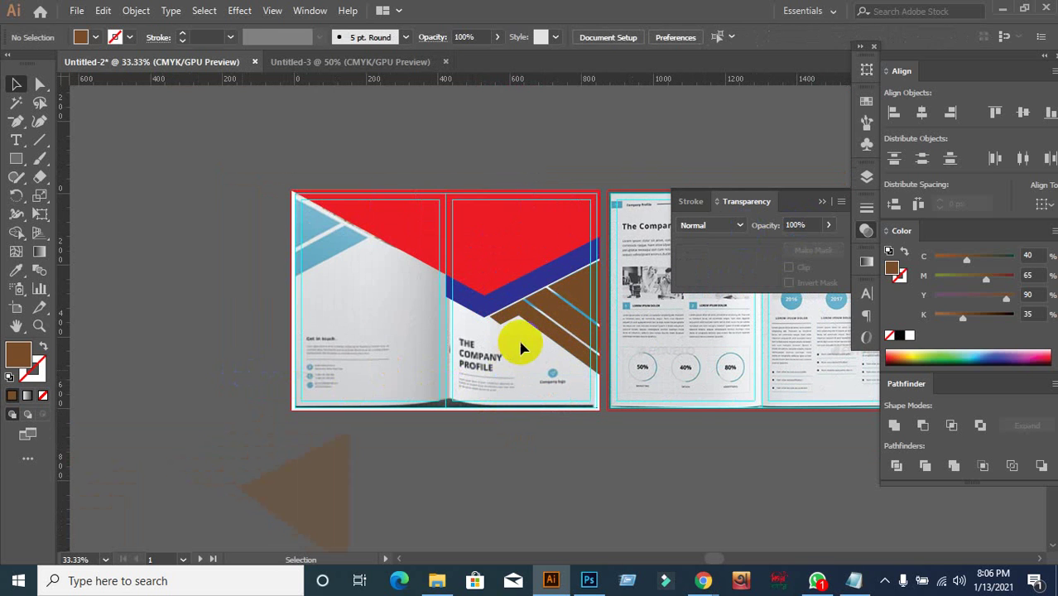
{"action": "scroll", "coordinate": [543, 302], "scroll_direction": "up", "scroll_amount": 3}
{"action": "scroll", "coordinate": [545, 301], "scroll_direction": "down", "scroll_amount": 1}
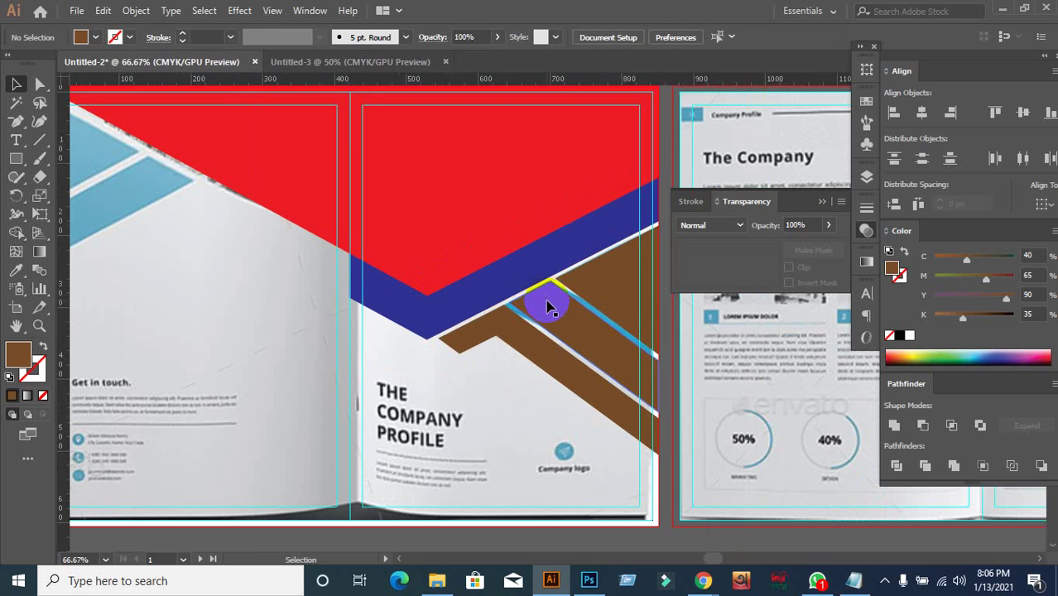
{"action": "scroll", "coordinate": [550, 308], "scroll_direction": "down", "scroll_amount": 1}
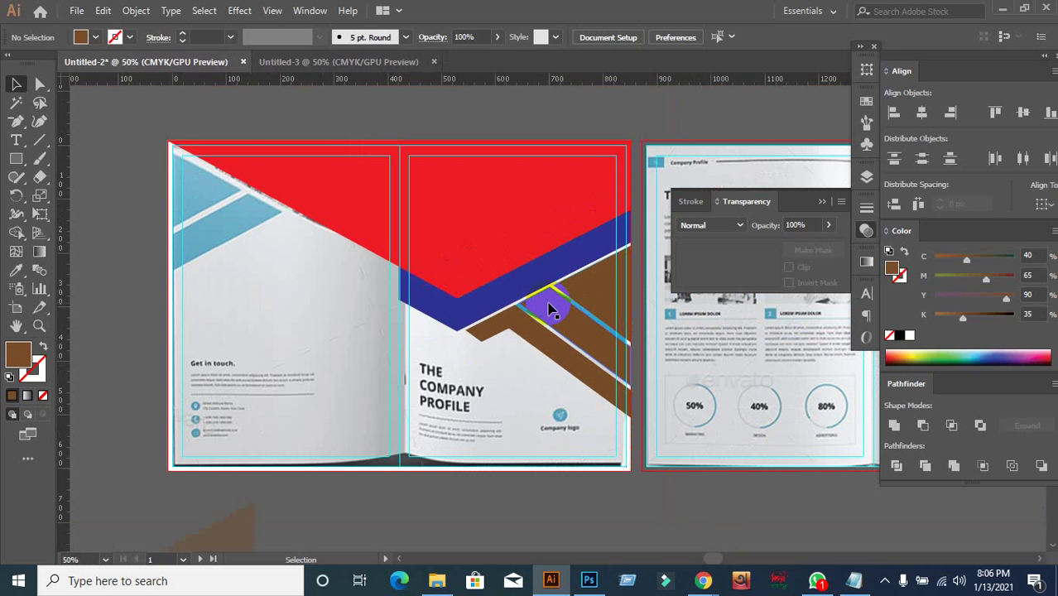
{"action": "left_click", "coordinate": [553, 318]}
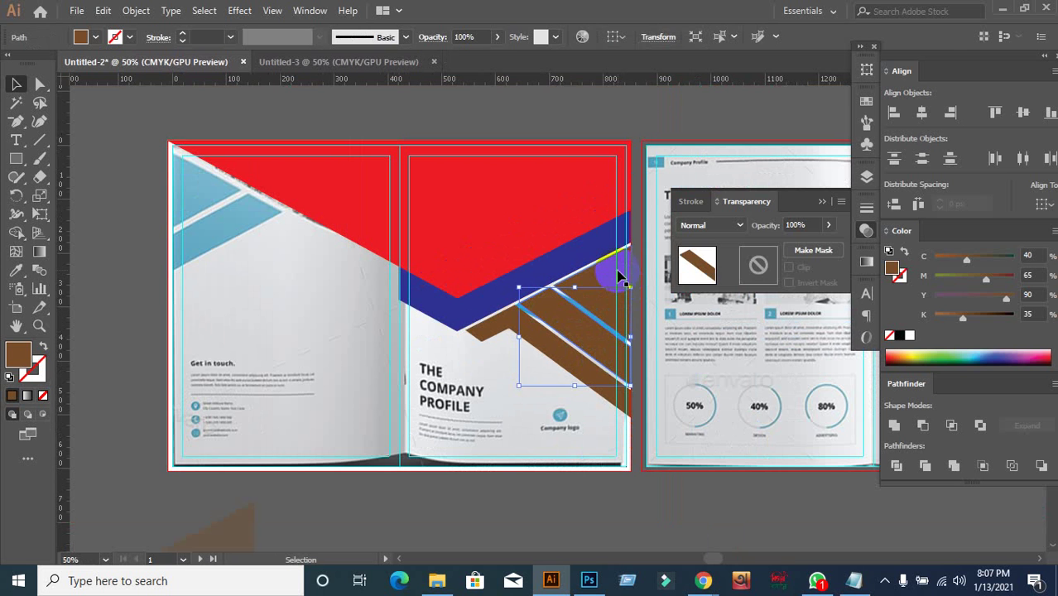
{"action": "left_click", "coordinate": [619, 276], "text": "shift"}
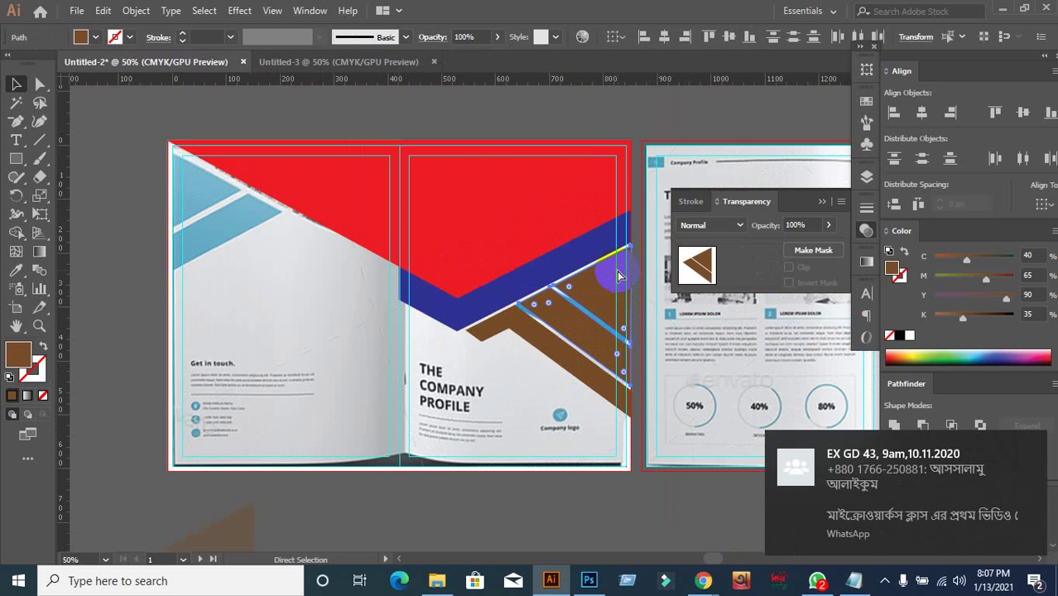
{"action": "scroll", "coordinate": [630, 317], "scroll_direction": "down", "scroll_amount": 1}
{"action": "left_click", "coordinate": [648, 391]}
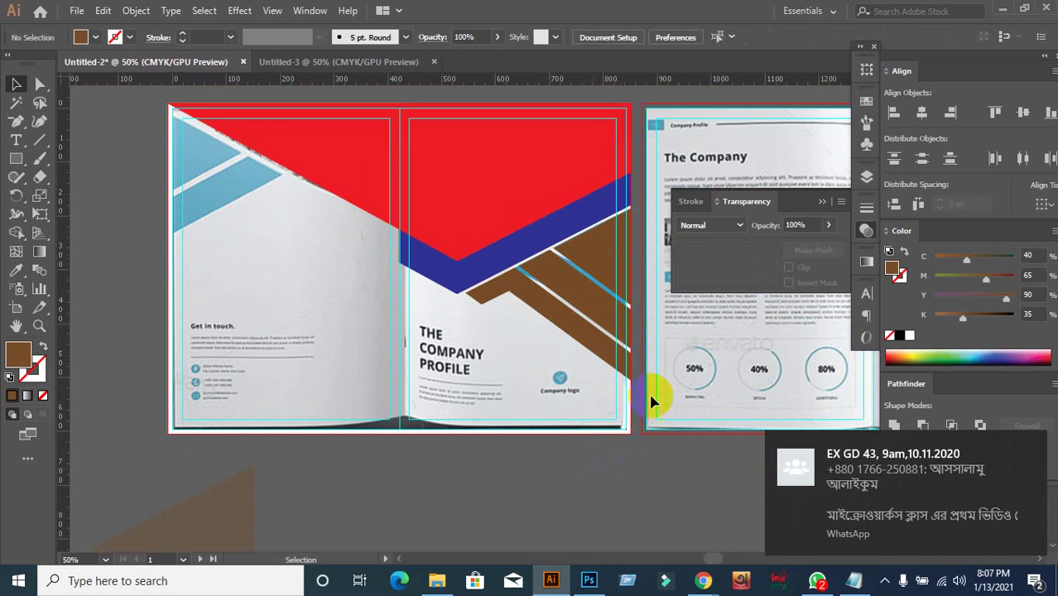
Group the three brown shapes on the front cover.
{"action": "scroll", "coordinate": [656, 361], "scroll_direction": "up", "scroll_amount": 1}
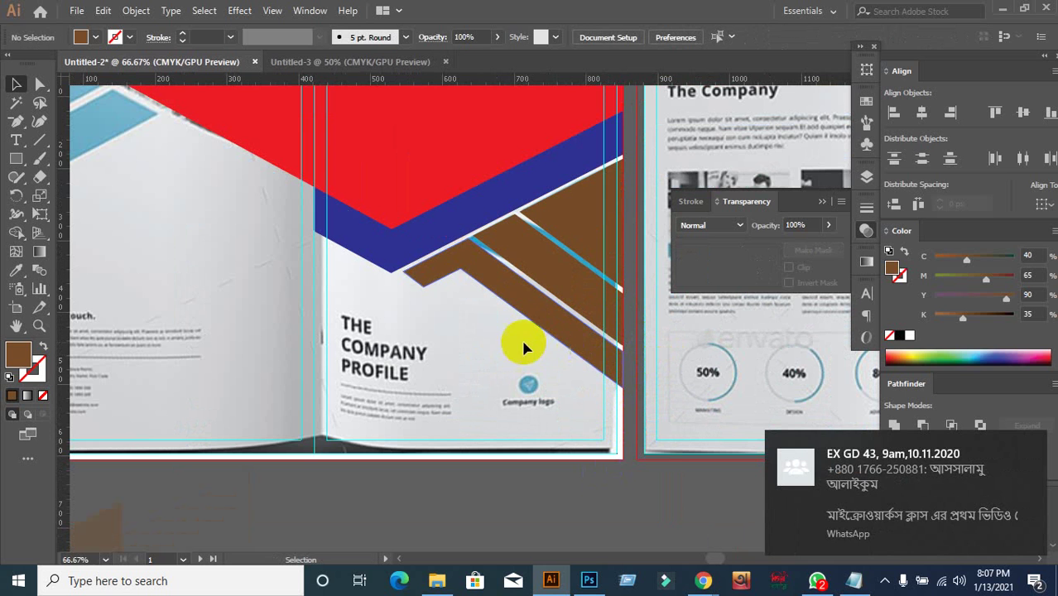
{"action": "left_click", "coordinate": [607, 249]}
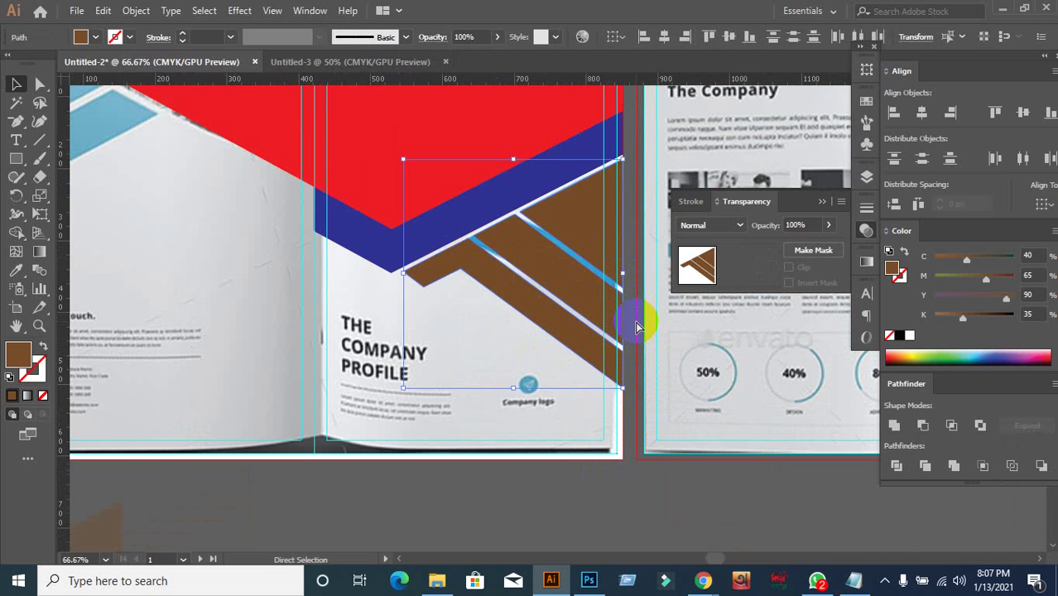
{"action": "left_click", "coordinate": [609, 451]}
{"action": "left_click", "coordinate": [585, 342]}
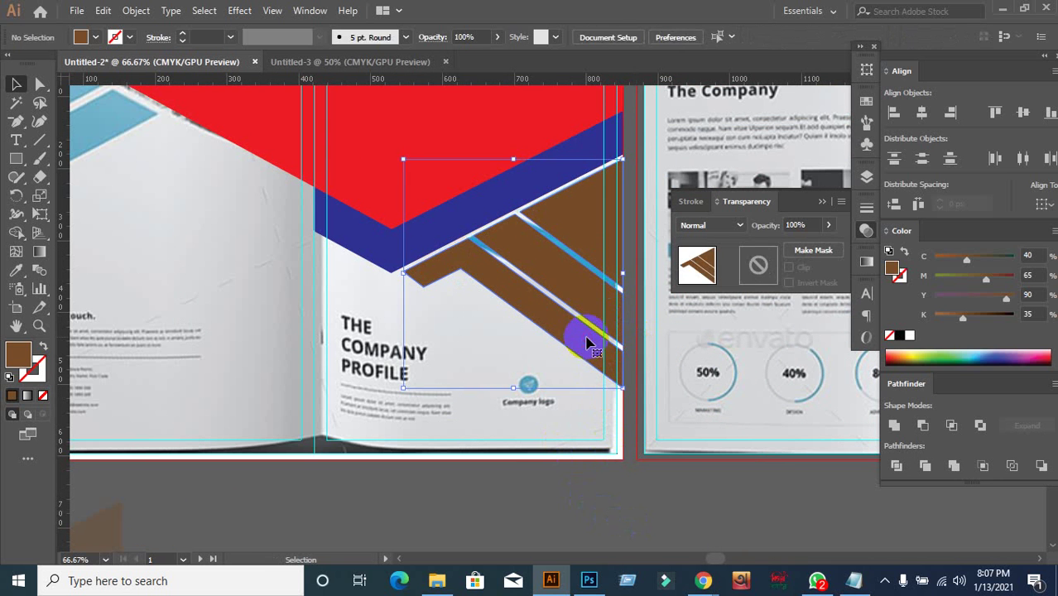
Delete the grouped brown shapes on the front cover, and undo the deletion.
{"action": "key", "text": "Delete"}
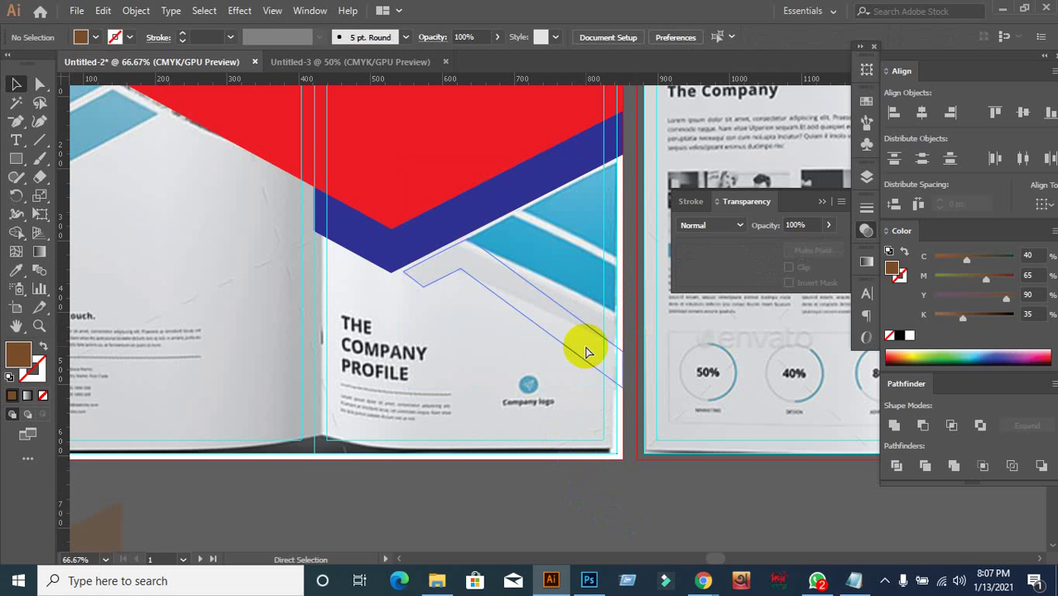
{"action": "key", "text": "v"}
{"action": "left_click", "coordinate": [586, 352]}
{"action": "key", "text": "ctrl+z"}
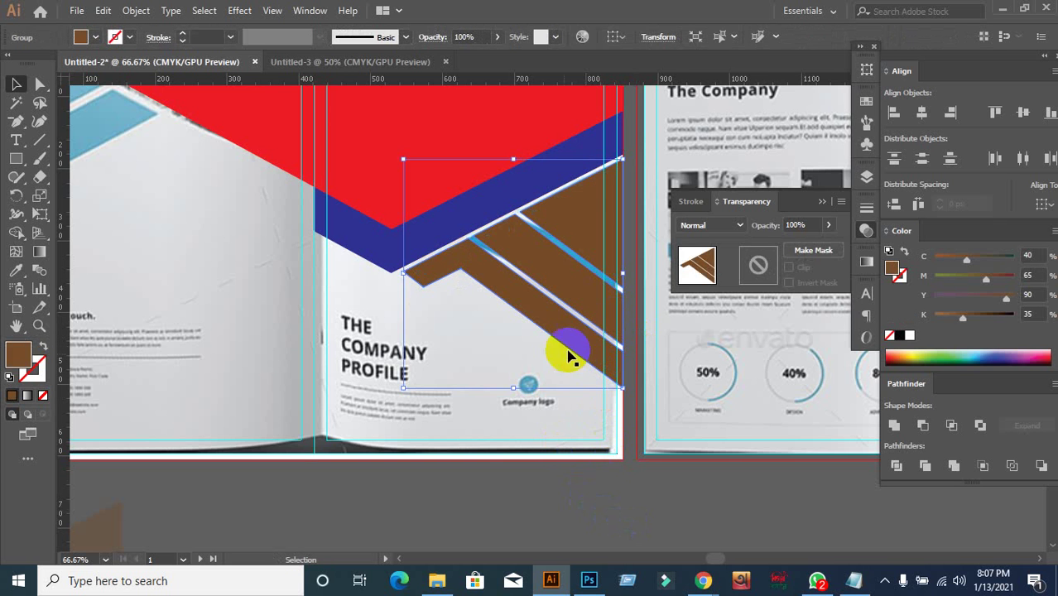
{"action": "left_click", "coordinate": [625, 497]}
Duplicate the brown shape group from the front cover onto the outer edge of the back cover.
{"action": "scroll", "coordinate": [656, 378], "scroll_direction": "down", "scroll_amount": 1}
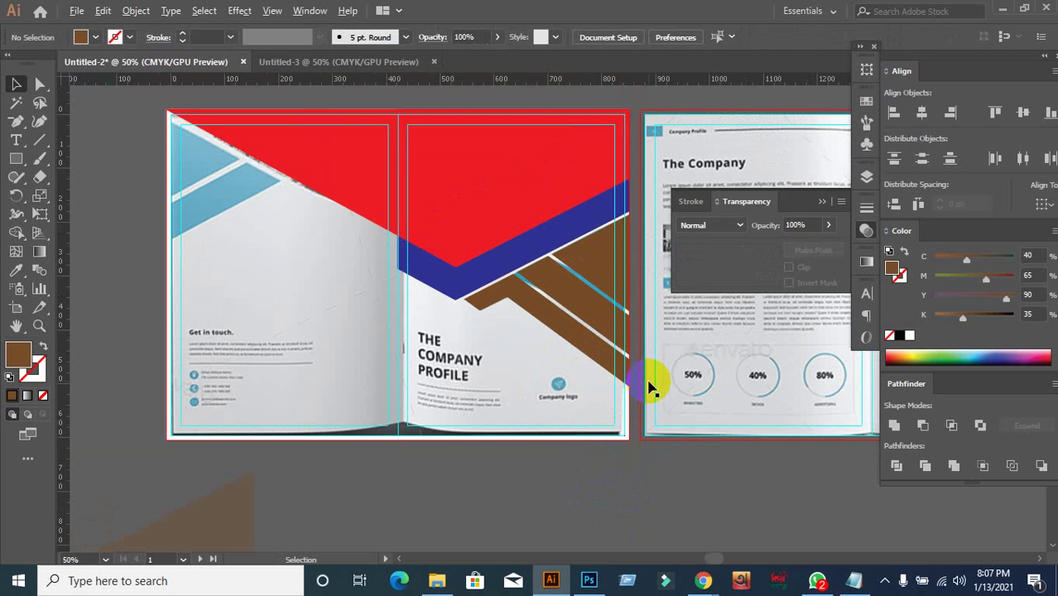
{"action": "left_click", "coordinate": [598, 308]}
{"action": "left_click_drag", "start_coordinate": [598, 307], "coordinate": [201, 260]}
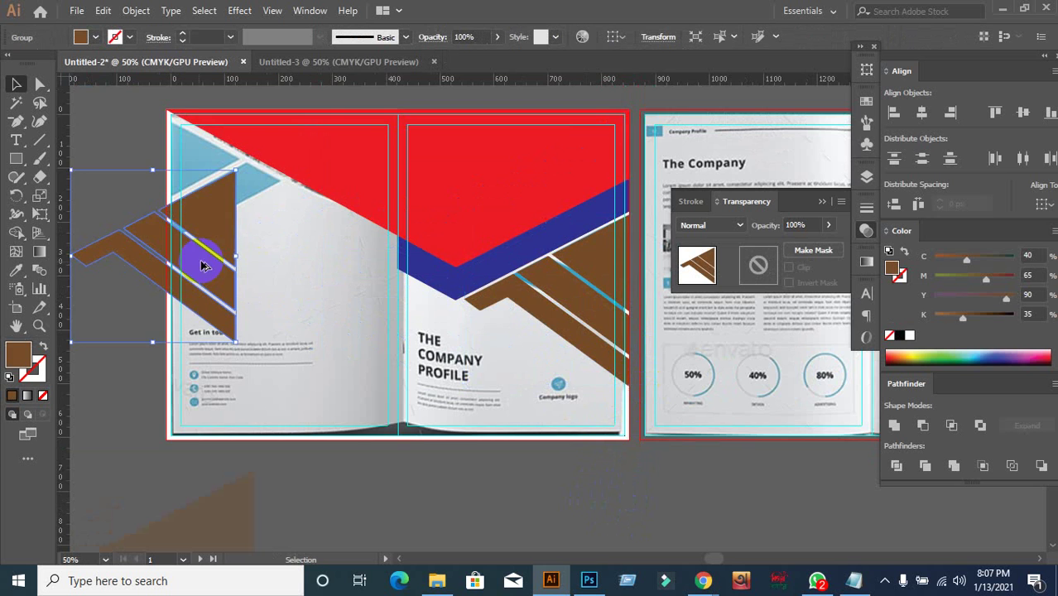
Reflect the duplicated brown group across the vertical axis.
{"action": "left_click_drag", "start_coordinate": [288, 280], "coordinate": [433, 246]}
{"action": "scroll", "coordinate": [422, 243], "scroll_direction": "up", "scroll_amount": 3}
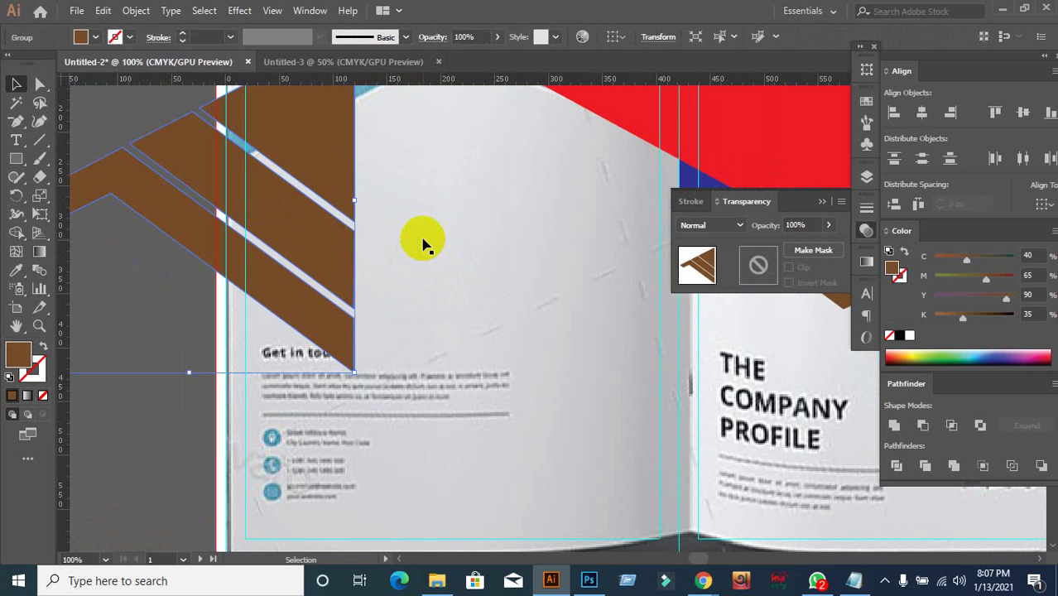
{"action": "right_click", "coordinate": [277, 307]}
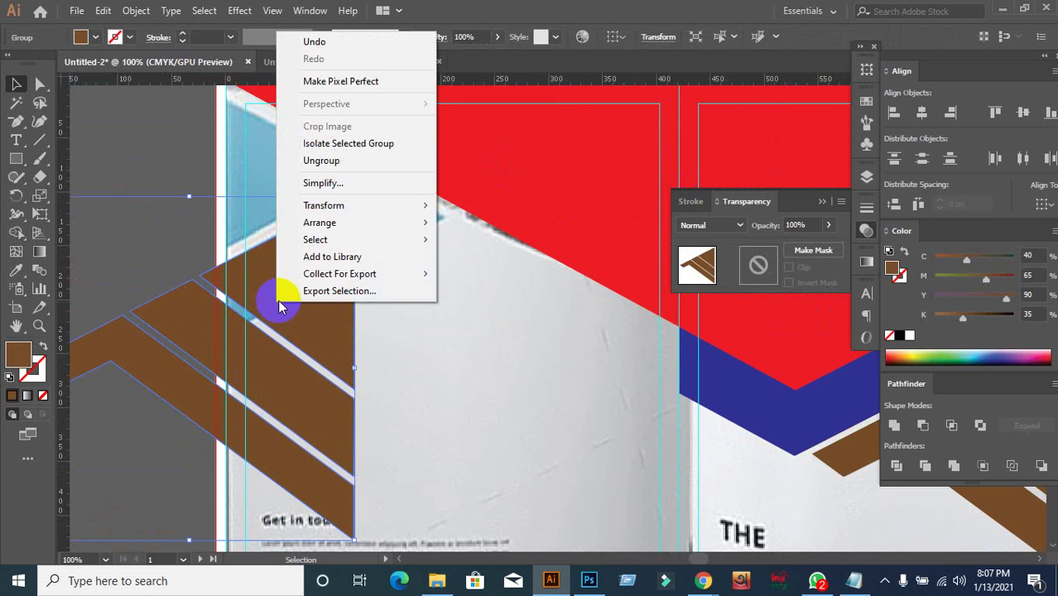
{"action": "mouse_move", "coordinate": [357, 206]}
{"action": "left_click", "coordinate": [533, 267]}
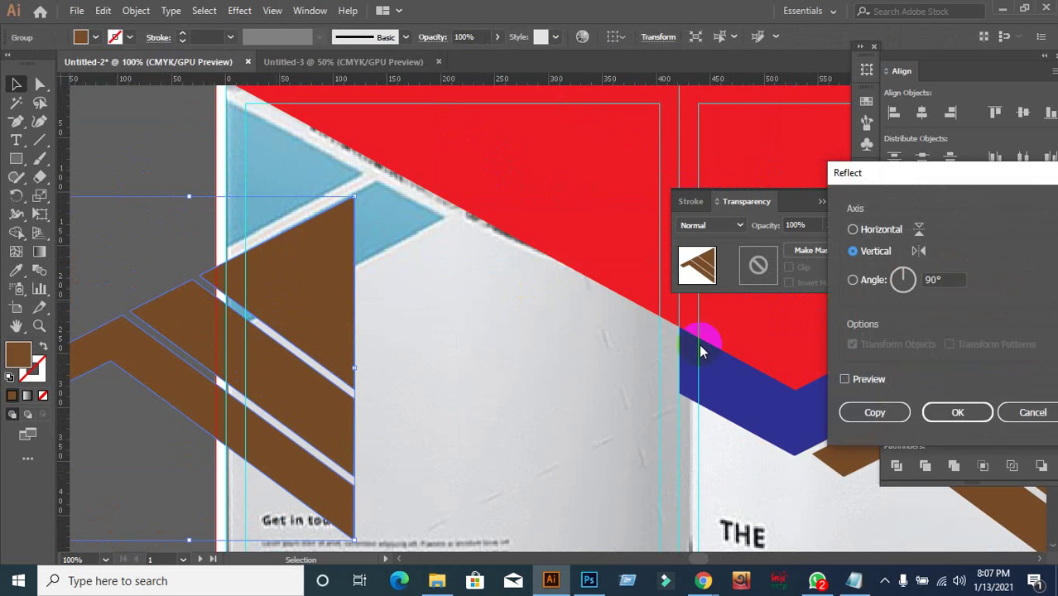
{"action": "left_click", "coordinate": [859, 258]}
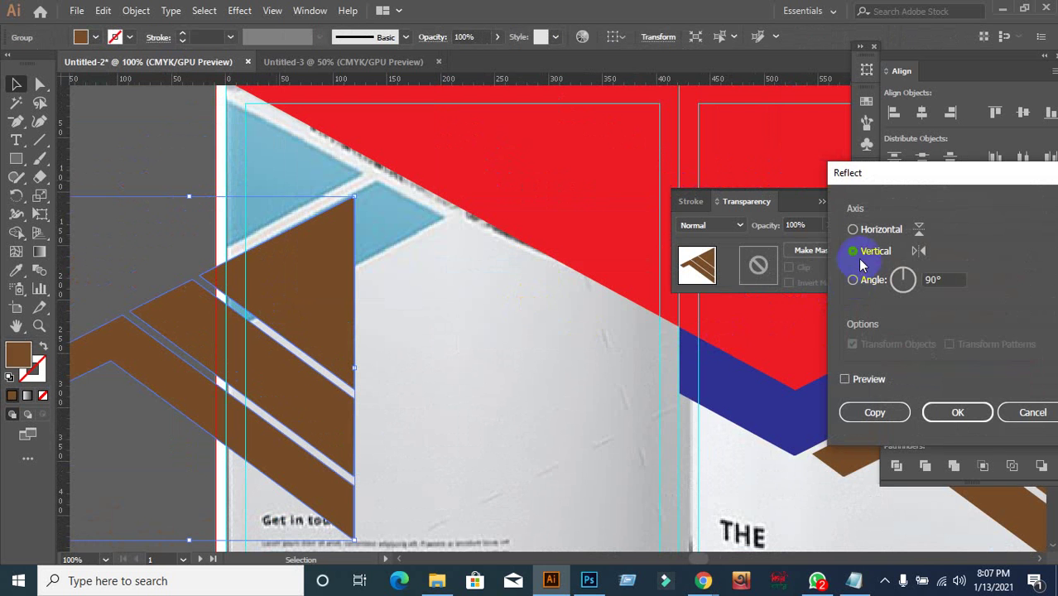
{"action": "left_click", "coordinate": [844, 379]}
{"action": "left_click", "coordinate": [958, 412]}
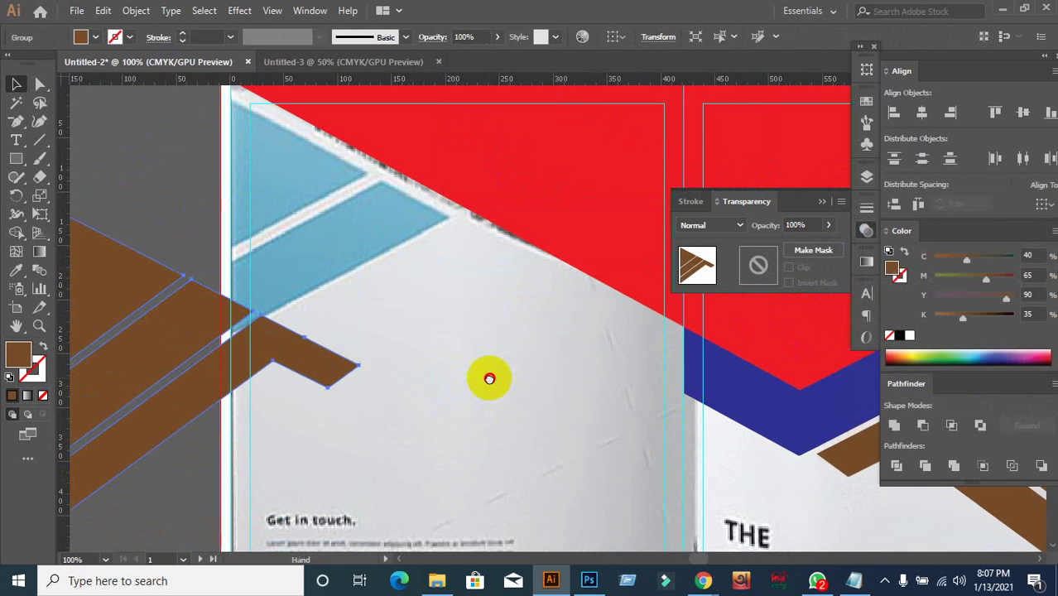
Move the mirrored brown group into the back cover's upper outer corner, aligned with the vertical guide over the blue stripes.
{"action": "left_click_drag", "start_coordinate": [490, 379], "coordinate": [560, 390]}
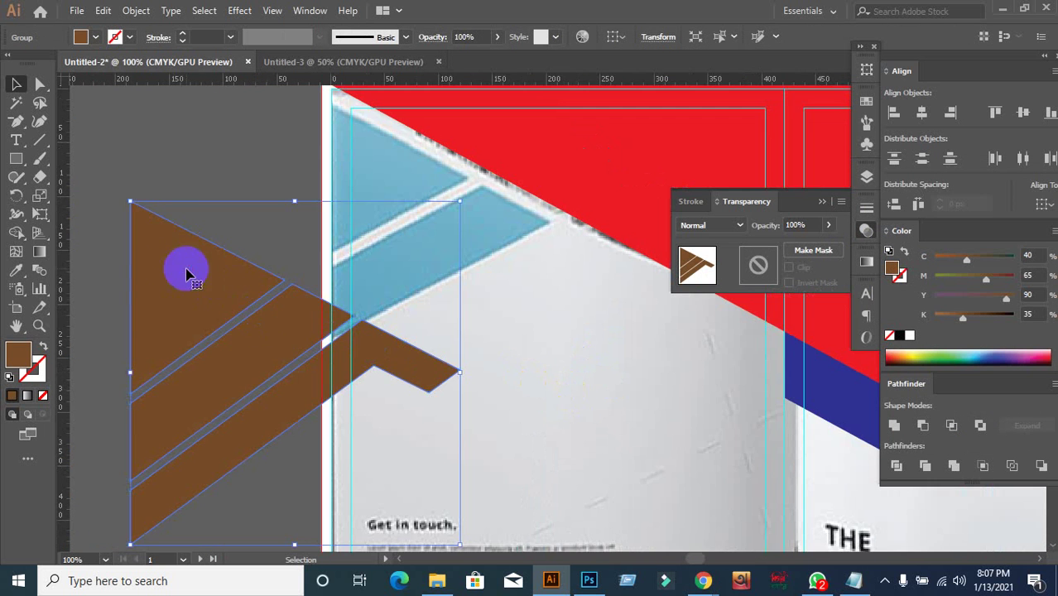
{"action": "left_click_drag", "start_coordinate": [186, 275], "coordinate": [387, 171]}
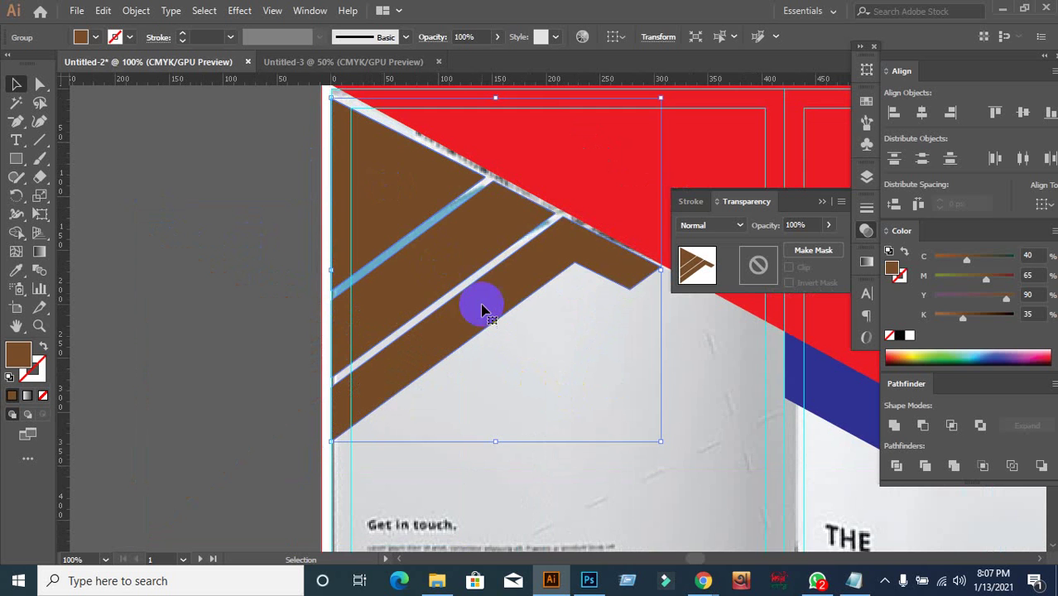
{"action": "scroll", "coordinate": [483, 311], "scroll_direction": "down", "scroll_amount": 3}
{"action": "left_click", "coordinate": [355, 412]}
{"action": "scroll", "coordinate": [531, 331], "scroll_direction": "up", "scroll_amount": 3}
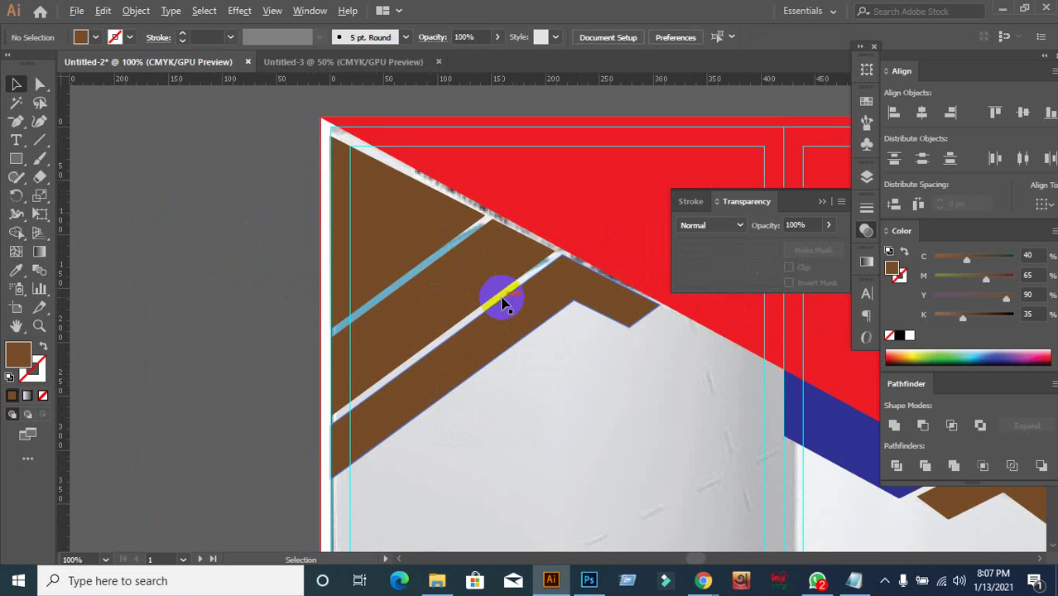
Shift the mirrored brown group upward on the back cover so it meets the red shape's diagonal edge.
{"action": "scroll", "coordinate": [464, 308], "scroll_direction": "down", "scroll_amount": 1}
{"action": "scroll", "coordinate": [479, 356], "scroll_direction": "down", "scroll_amount": 1}
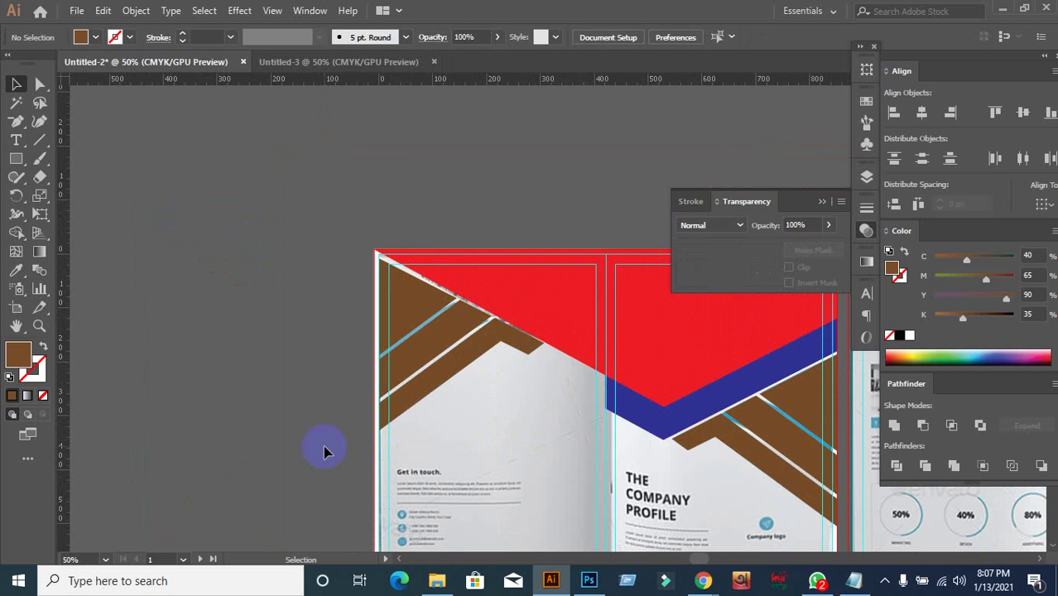
{"action": "scroll", "coordinate": [518, 354], "scroll_direction": "up", "scroll_amount": 2}
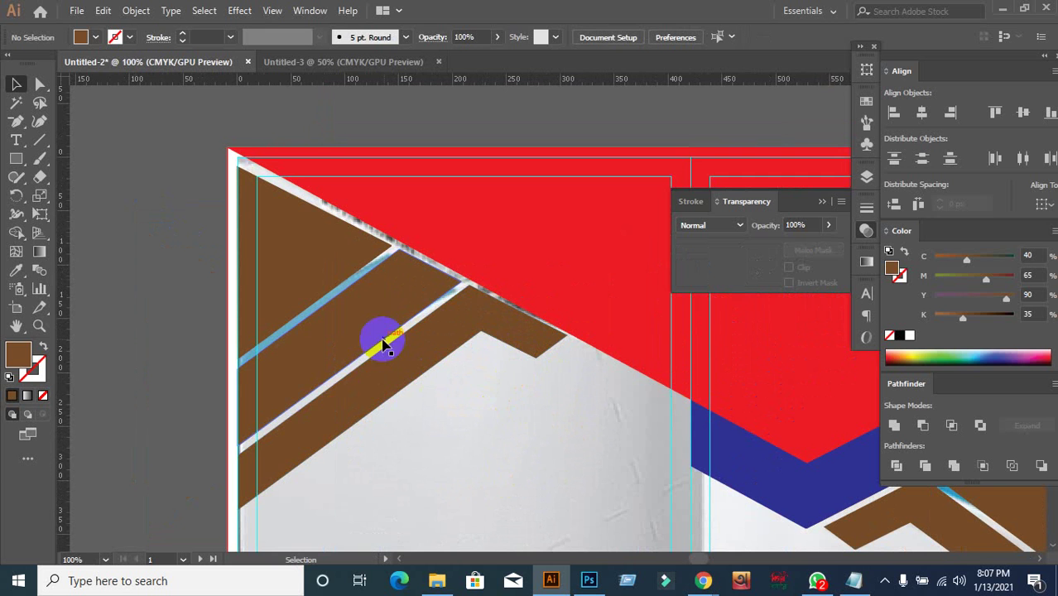
{"action": "scroll", "coordinate": [372, 347], "scroll_direction": "down", "scroll_amount": 1}
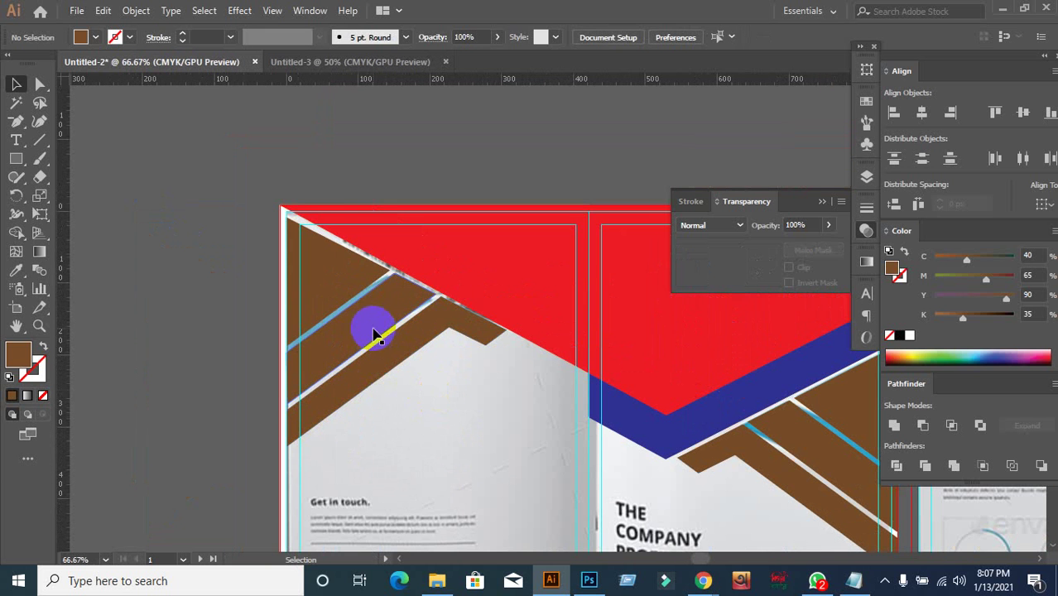
{"action": "left_click", "coordinate": [372, 333]}
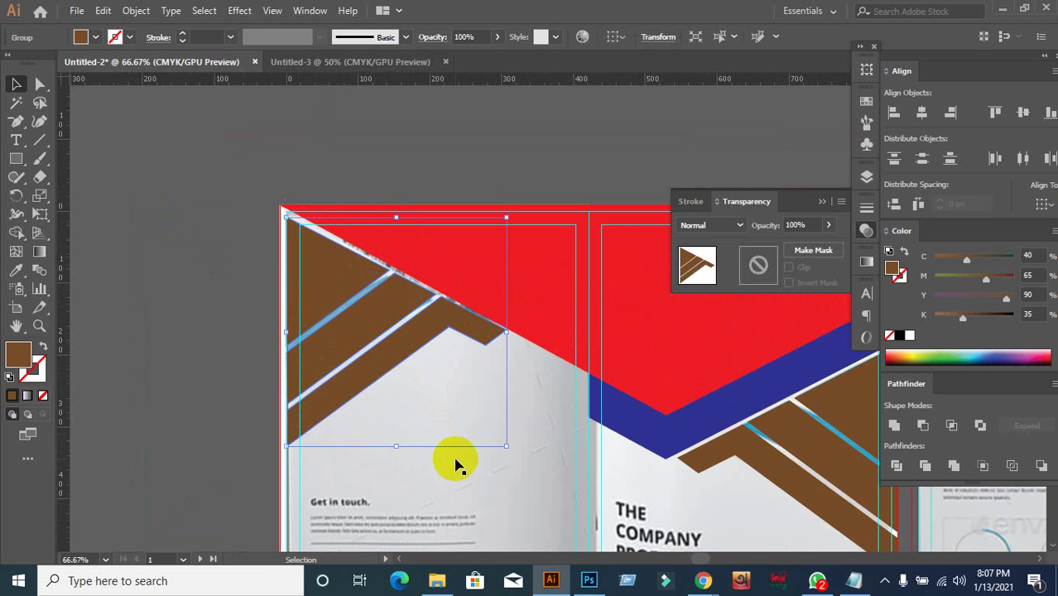
{"action": "left_click_drag", "start_coordinate": [392, 360], "coordinate": [368, 287]}
{"action": "left_click_drag", "start_coordinate": [369, 289], "coordinate": [377, 325]}
{"action": "key", "text": "ctrl+minus"}
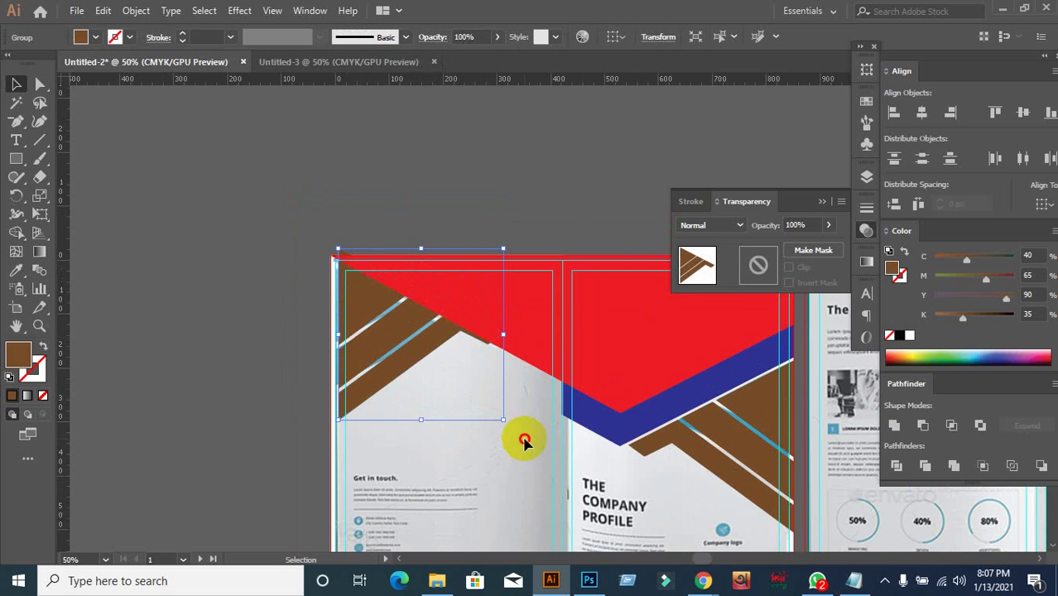
Try to shift the mirrored brown group farther toward the back cover's outer edge.
{"action": "left_click_drag", "start_coordinate": [524, 438], "coordinate": [485, 440]}
{"action": "key", "text": "ctrl+z"}
{"action": "left_click", "coordinate": [222, 445]}
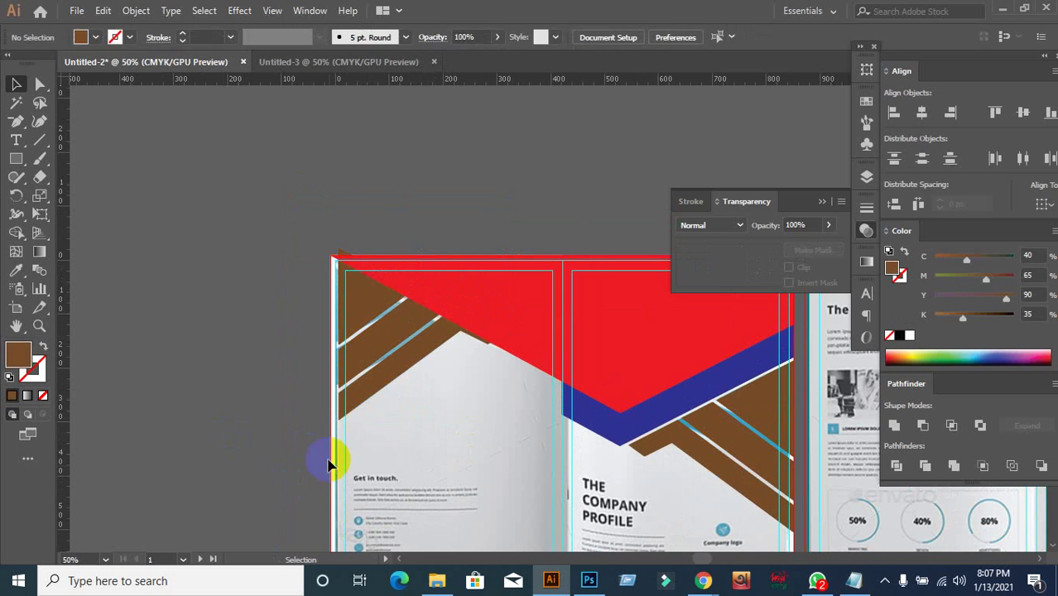
Lock the brochure preview image and the white background shape behind it.
{"action": "scroll", "coordinate": [356, 476], "scroll_direction": "down", "scroll_amount": 2}
{"action": "left_click", "coordinate": [373, 487]}
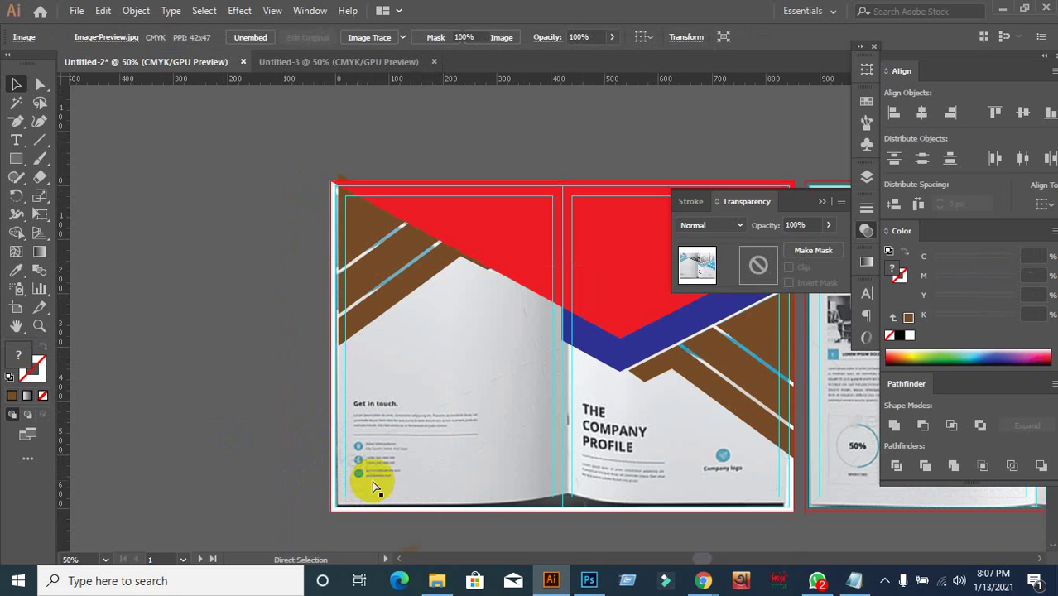
{"action": "key", "text": "ctrl+2"}
{"action": "left_click", "coordinate": [372, 487]}
{"action": "key", "text": "ctrl+2"}
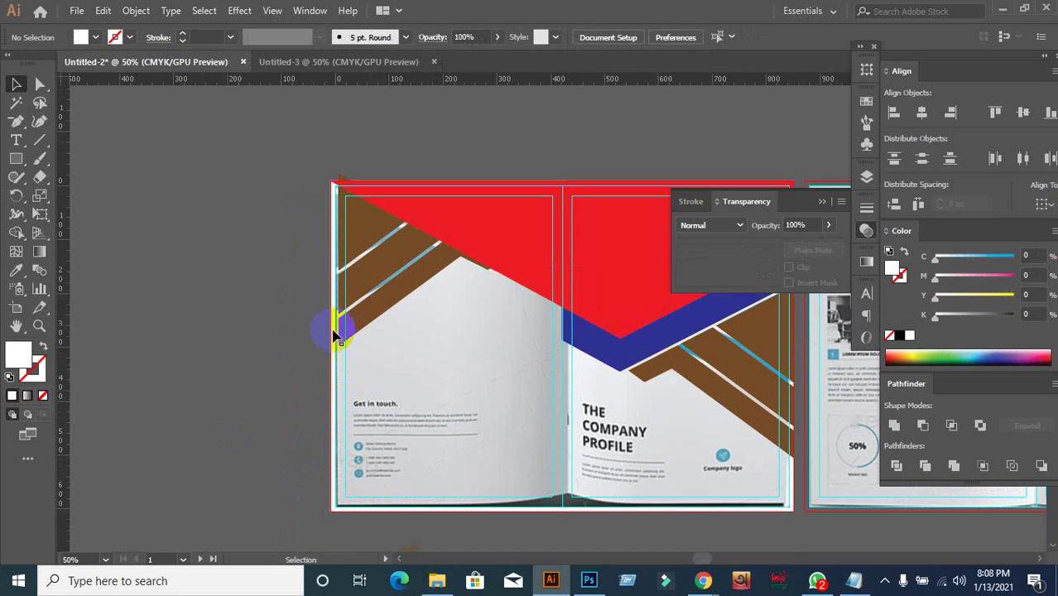
Reposition the mirrored brown group against the back cover's outer vertical guide, over the blue stripes and just below the red diagonal edge.
{"action": "left_click_drag", "start_coordinate": [366, 308], "coordinate": [147, 331]}
{"action": "left_click", "coordinate": [371, 506]}
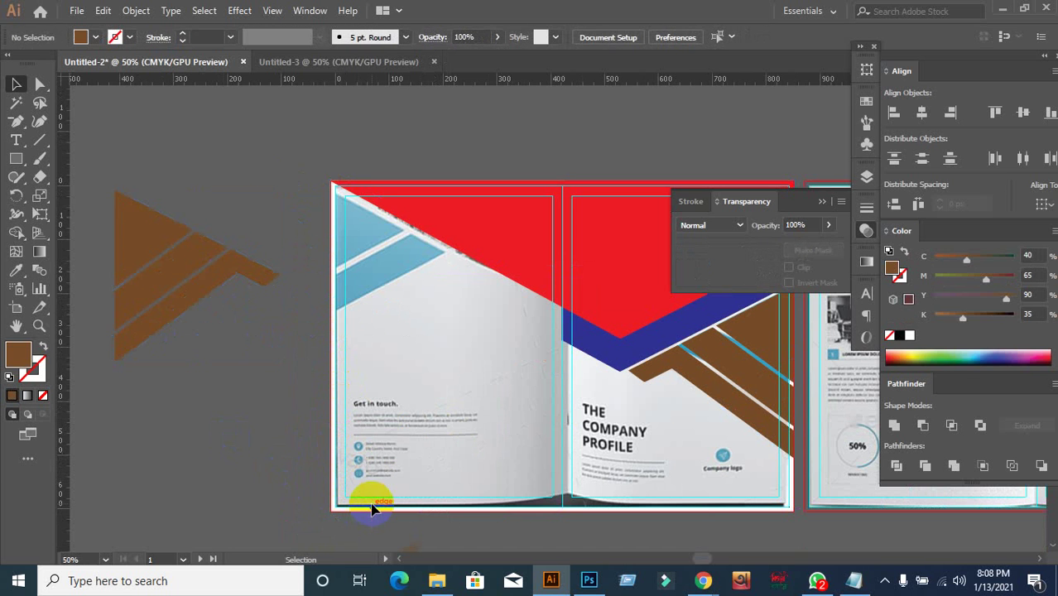
{"action": "scroll", "coordinate": [288, 382], "scroll_direction": "up", "scroll_amount": 1}
{"action": "left_click_drag", "start_coordinate": [282, 344], "coordinate": [342, 366]}
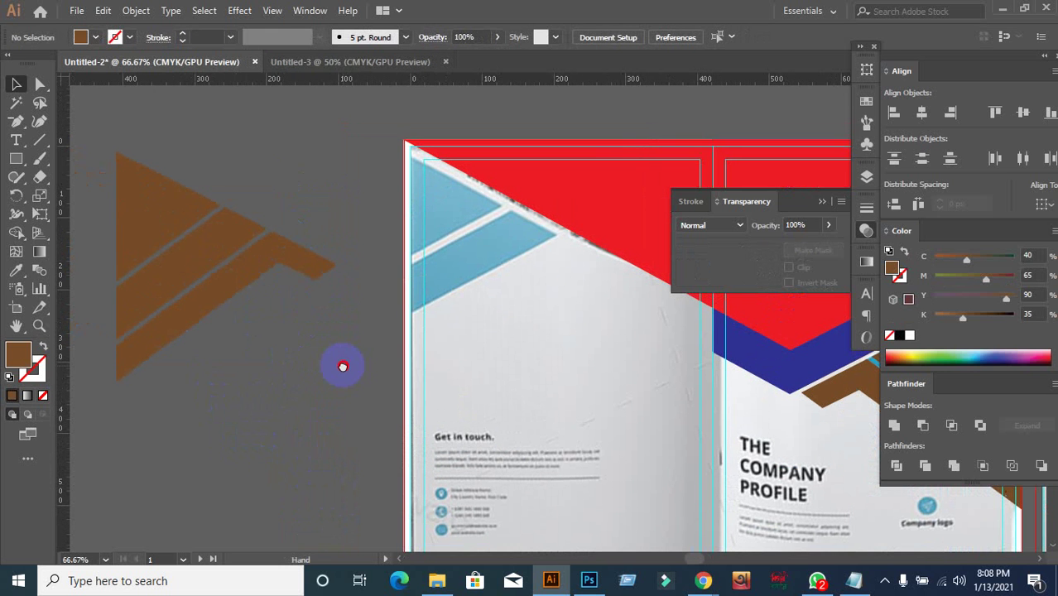
{"action": "left_click_drag", "start_coordinate": [199, 294], "coordinate": [491, 293]}
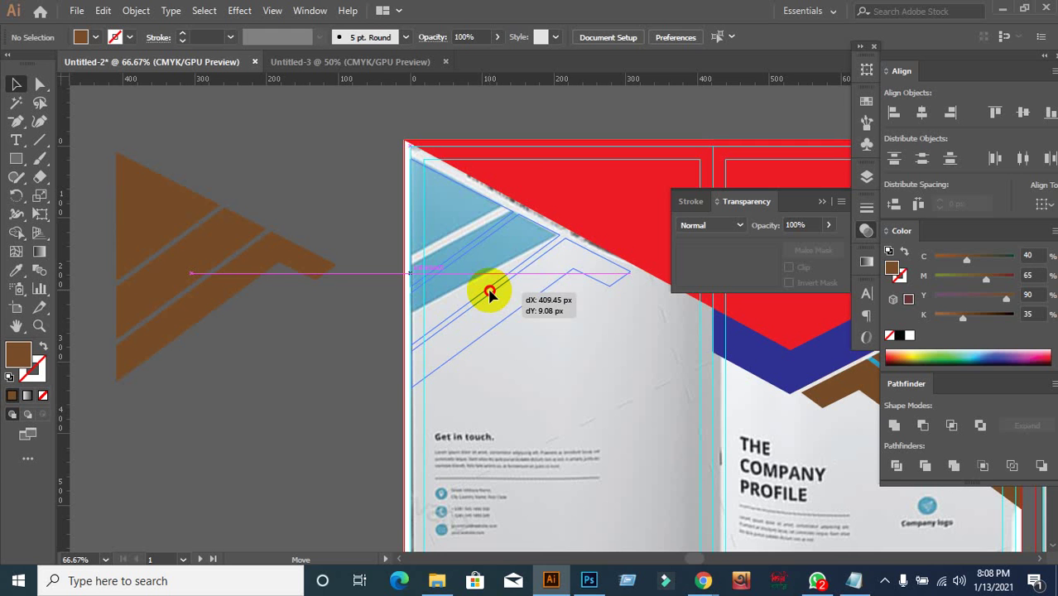
{"action": "left_click_drag", "start_coordinate": [490, 294], "coordinate": [490, 294]}
{"action": "left_click", "coordinate": [333, 338]}
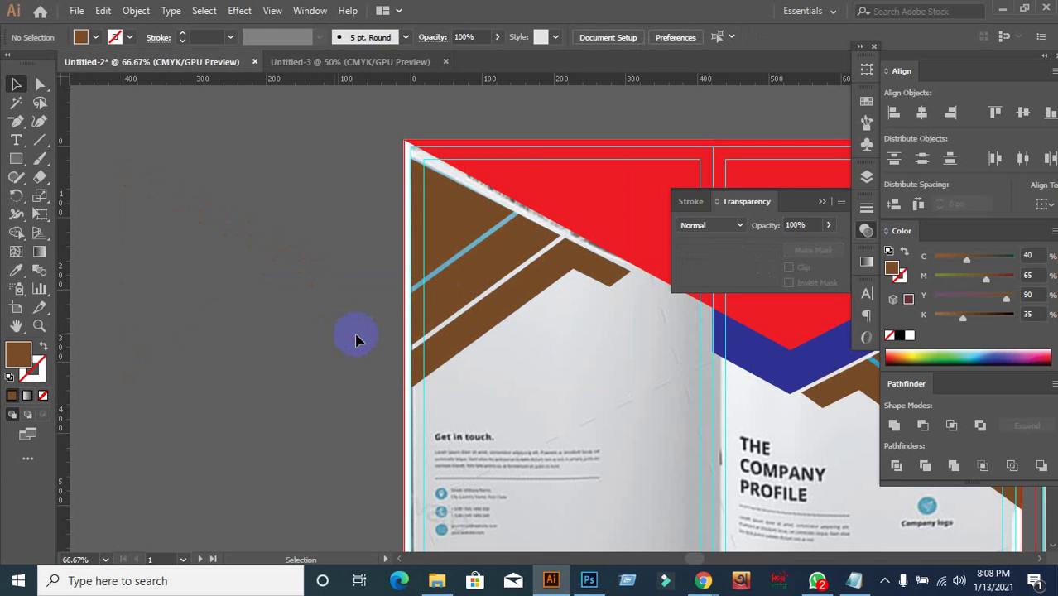
Ungroup the mirrored brown shapes on the back cover.
{"action": "left_click", "coordinate": [465, 331]}
{"action": "right_click", "coordinate": [467, 332]}
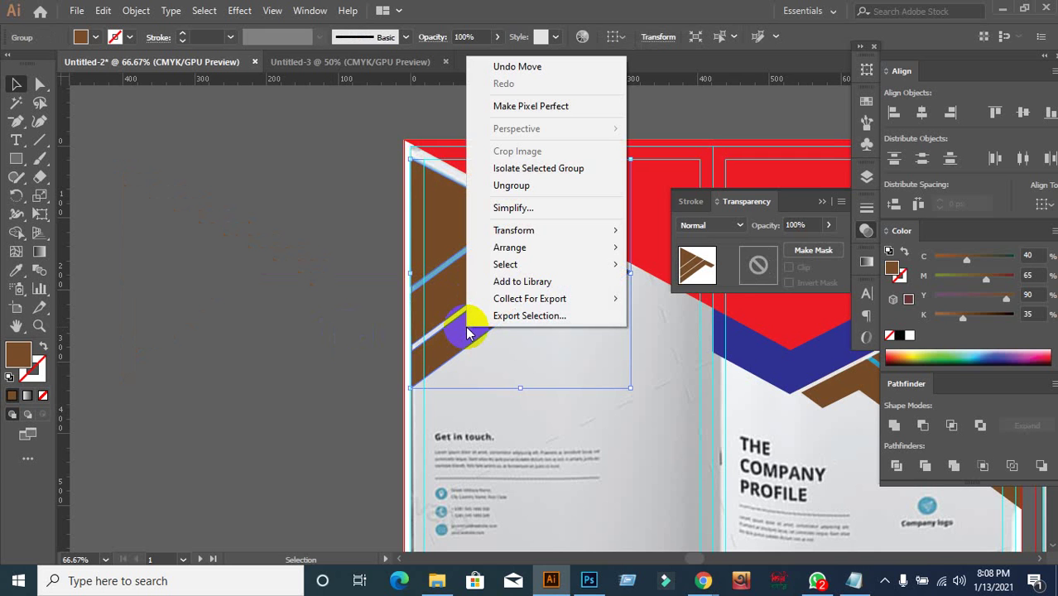
{"action": "left_click", "coordinate": [511, 186]}
{"action": "left_click", "coordinate": [331, 319]}
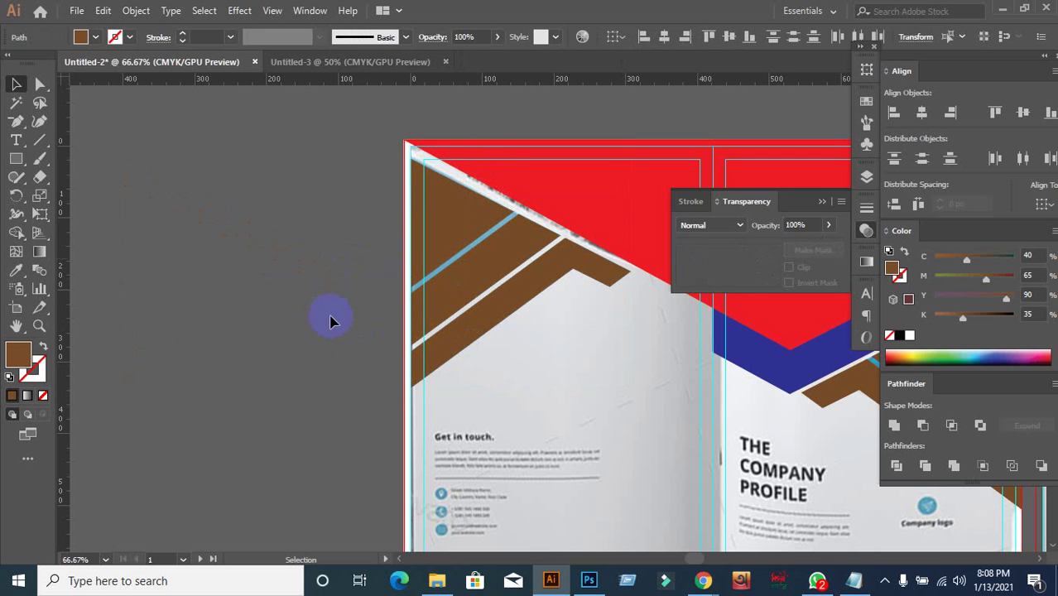
Unite the three brown pieces on the back cover as a compound shape and expand it into a compound path.
{"action": "left_click", "coordinate": [435, 218]}
{"action": "left_click", "coordinate": [425, 315], "text": "shift"}
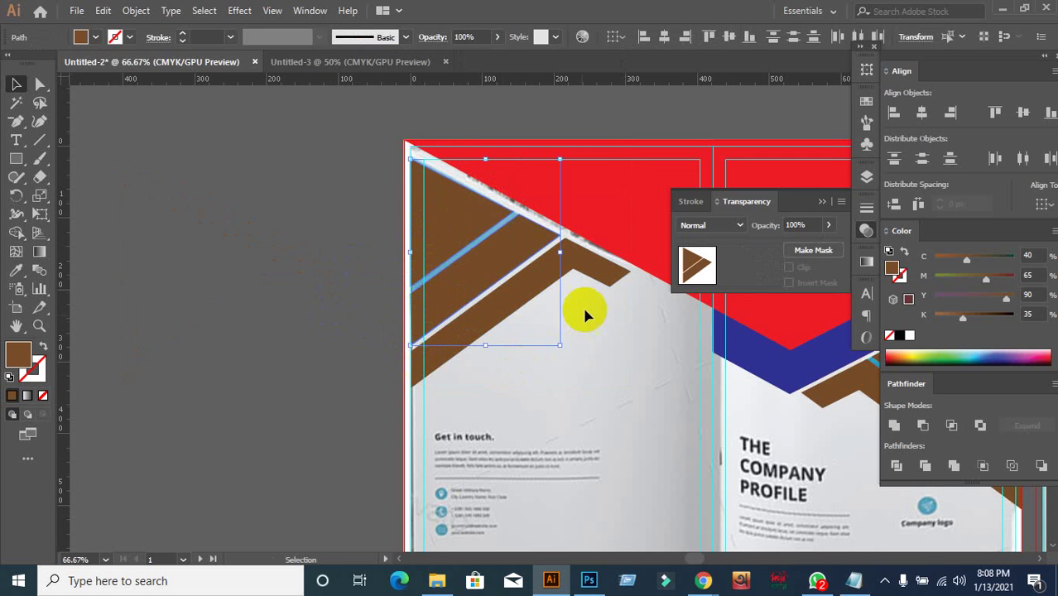
{"action": "left_click", "coordinate": [580, 279], "text": "shift"}
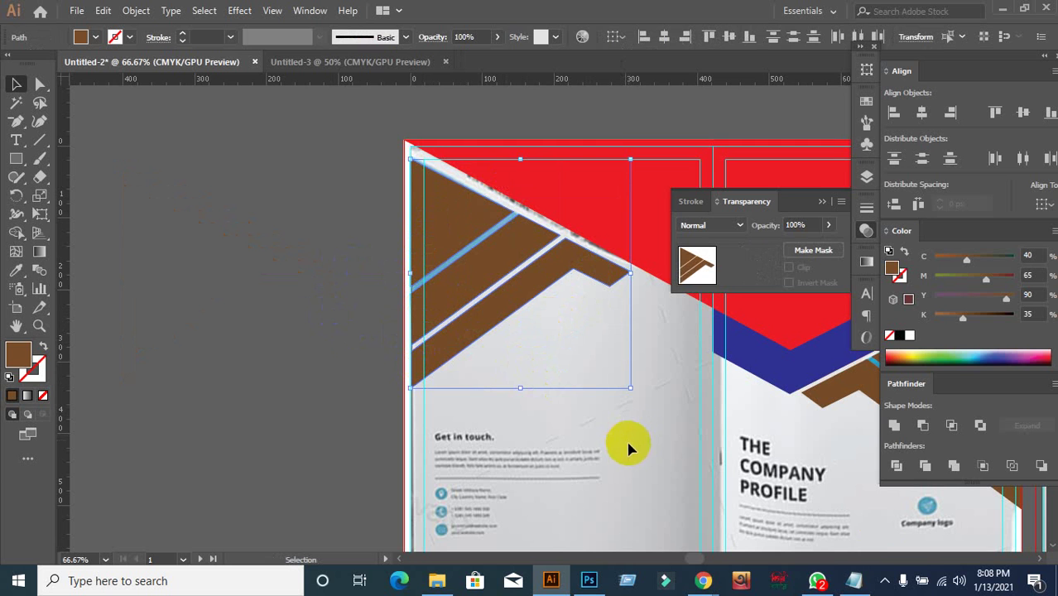
{"action": "left_click", "coordinate": [895, 426], "text": "alt"}
{"action": "left_click", "coordinate": [1024, 434]}
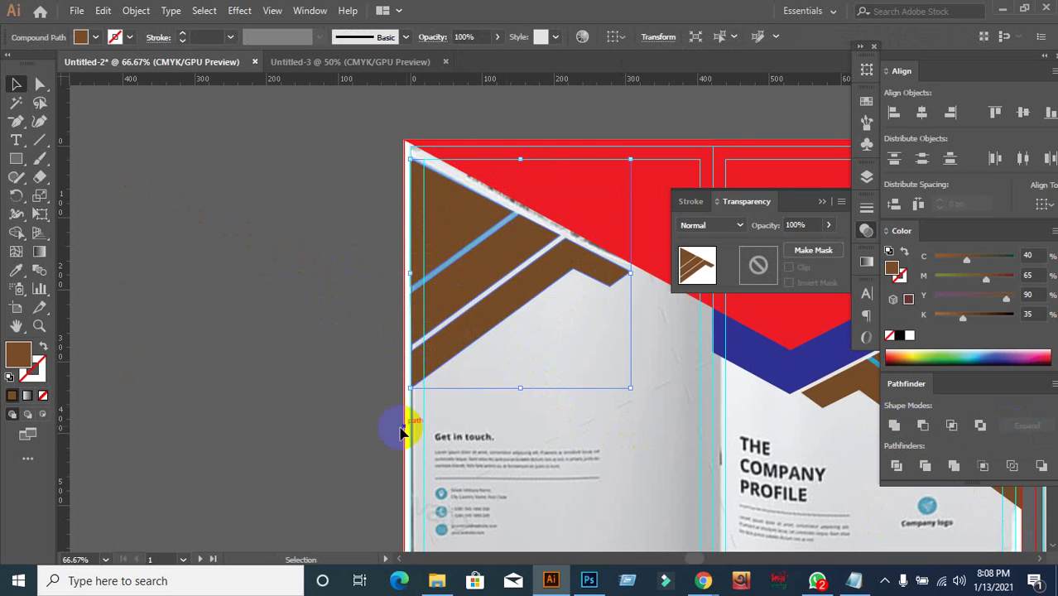
{"action": "left_click", "coordinate": [406, 425]}
{"action": "mouse_move", "coordinate": [479, 315]}
{"action": "left_mouse_down"}
{"action": "mouse_move", "coordinate": [538, 394]}
{"action": "mouse_move", "coordinate": [476, 336]}
{"action": "left_mouse_up"}
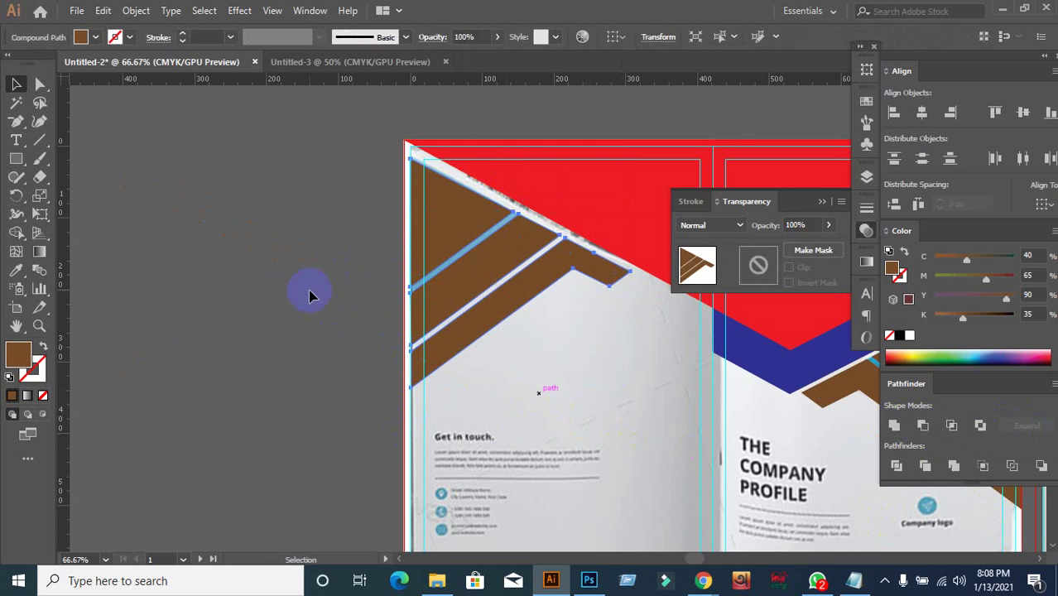
{"action": "left_click", "coordinate": [309, 293]}
{"action": "left_click", "coordinate": [438, 216]}
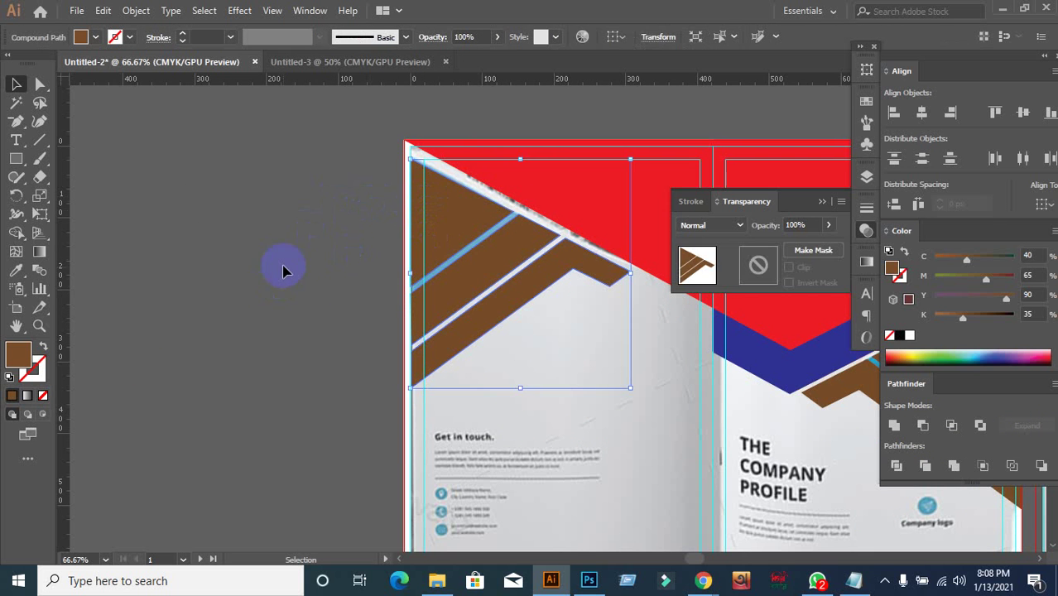
{"action": "left_click", "coordinate": [313, 263]}
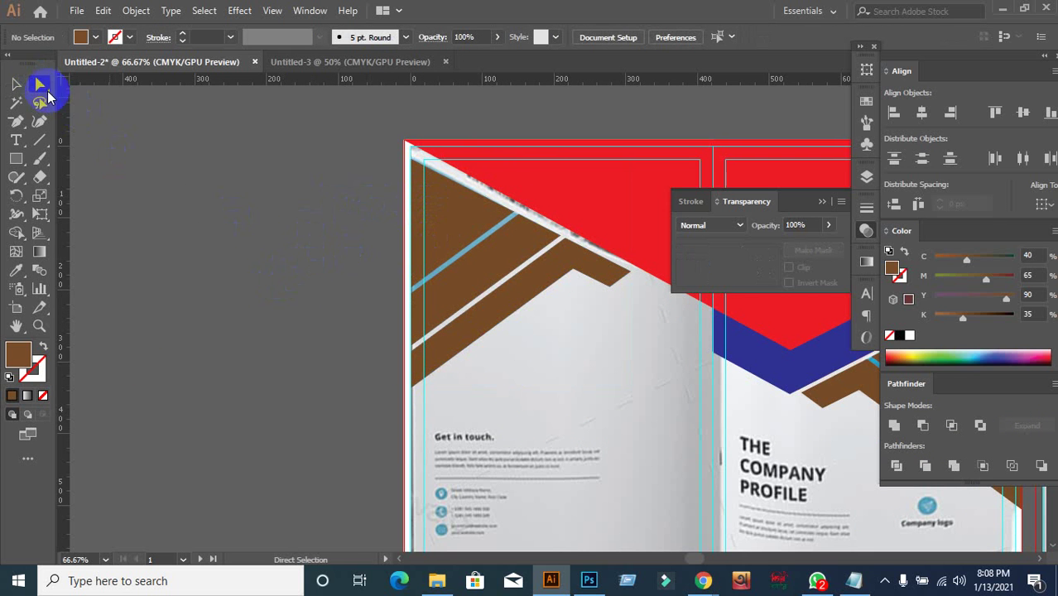
Try to move the uppermost brown piece's diagonal edge closer to the red shape.
{"action": "scroll", "coordinate": [466, 206], "scroll_direction": "up", "scroll_amount": 3}
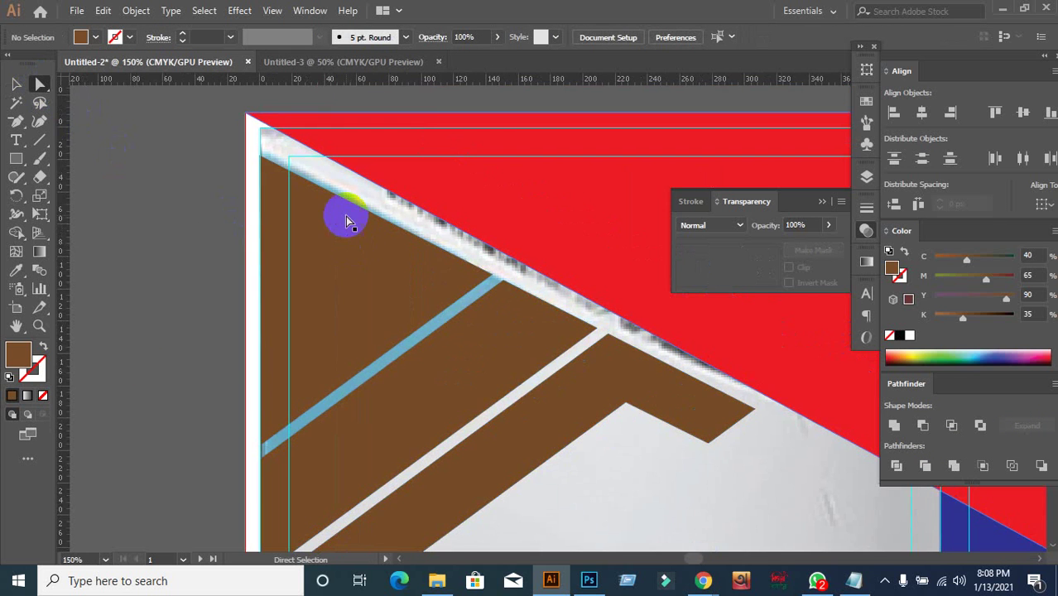
{"action": "left_click", "coordinate": [351, 205]}
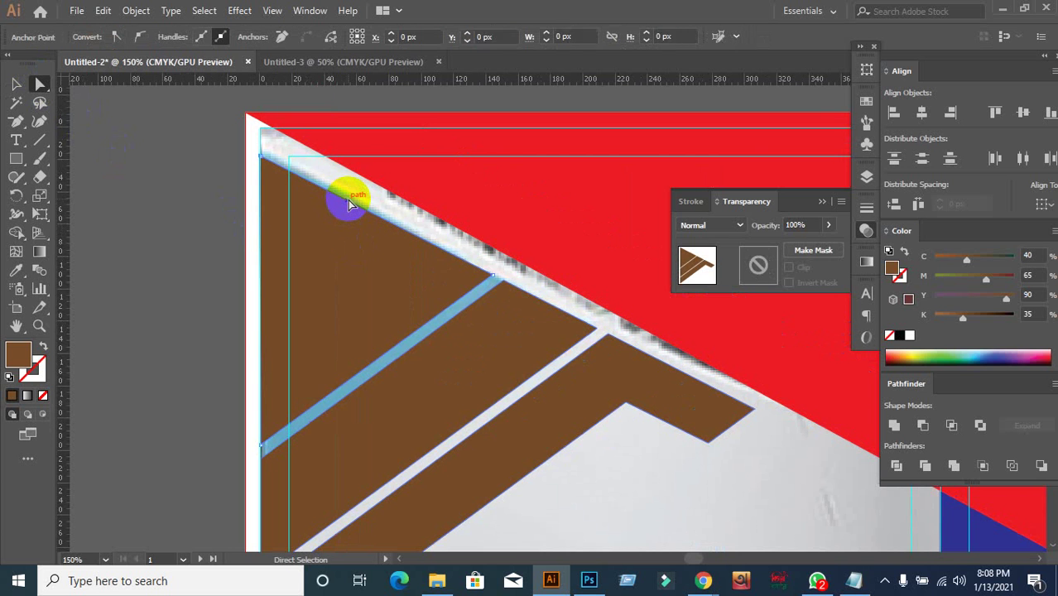
{"action": "left_click_drag", "start_coordinate": [349, 197], "coordinate": [353, 190]}
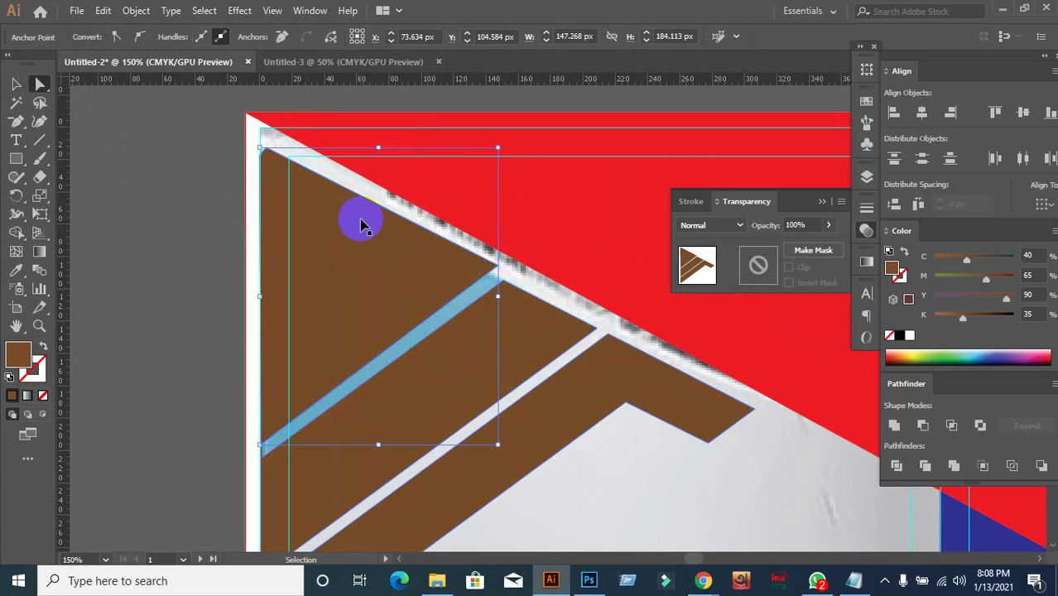
{"action": "key", "text": "ctrl+z"}
{"action": "left_click", "coordinate": [170, 268]}
{"action": "scroll", "coordinate": [182, 278], "scroll_direction": "down", "scroll_amount": 1}
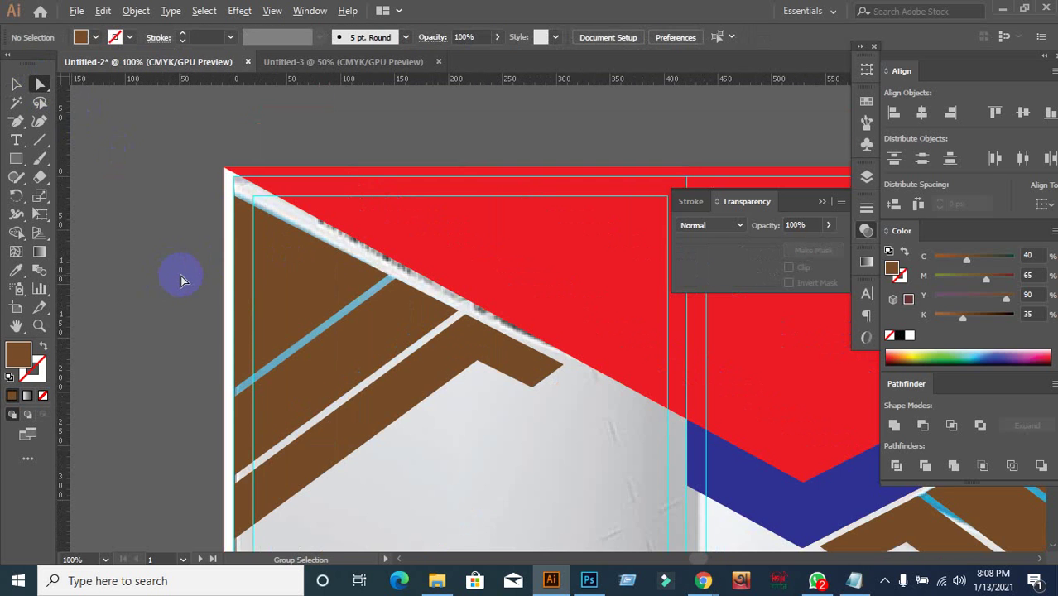
Try to move the diagonal edges of all three brown pieces together over the red shape by their anchor points.
{"action": "left_click", "coordinate": [478, 361]}
{"action": "left_click_drag", "start_coordinate": [565, 363], "coordinate": [566, 364]}
{"action": "scroll", "coordinate": [548, 356], "scroll_direction": "up", "scroll_amount": 1}
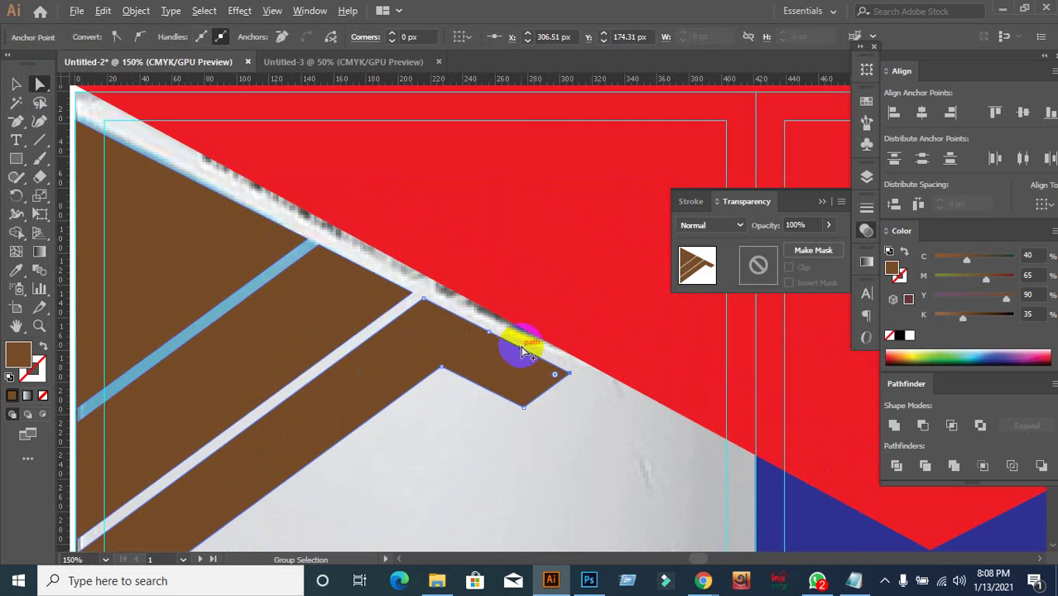
{"action": "scroll", "coordinate": [522, 352], "scroll_direction": "down", "scroll_amount": 1}
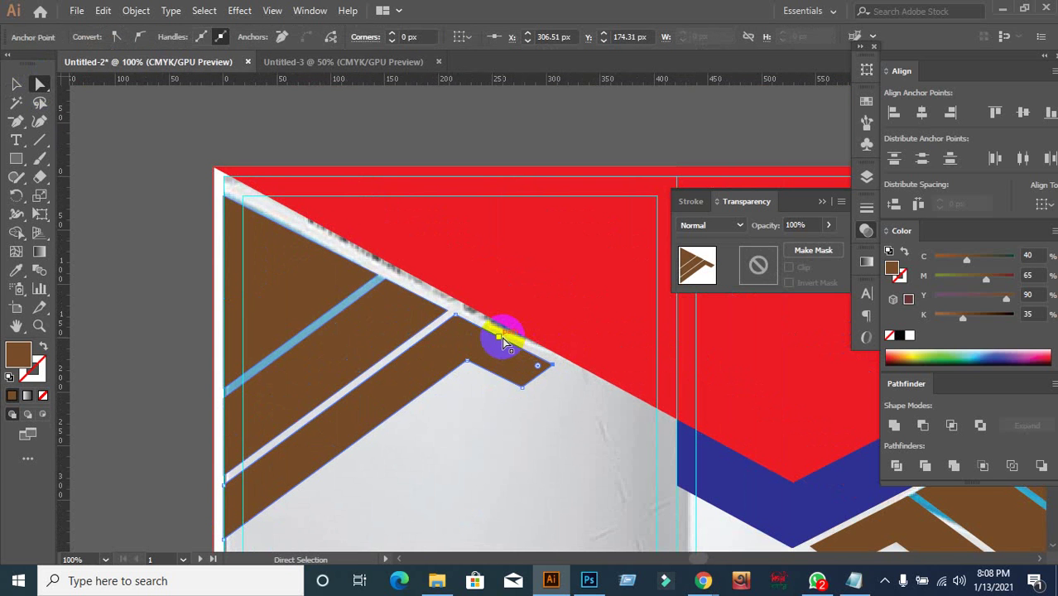
{"action": "left_click_drag", "start_coordinate": [504, 342], "coordinate": [225, 195]}
{"action": "left_click", "coordinate": [351, 296]}
{"action": "left_click", "coordinate": [337, 261]}
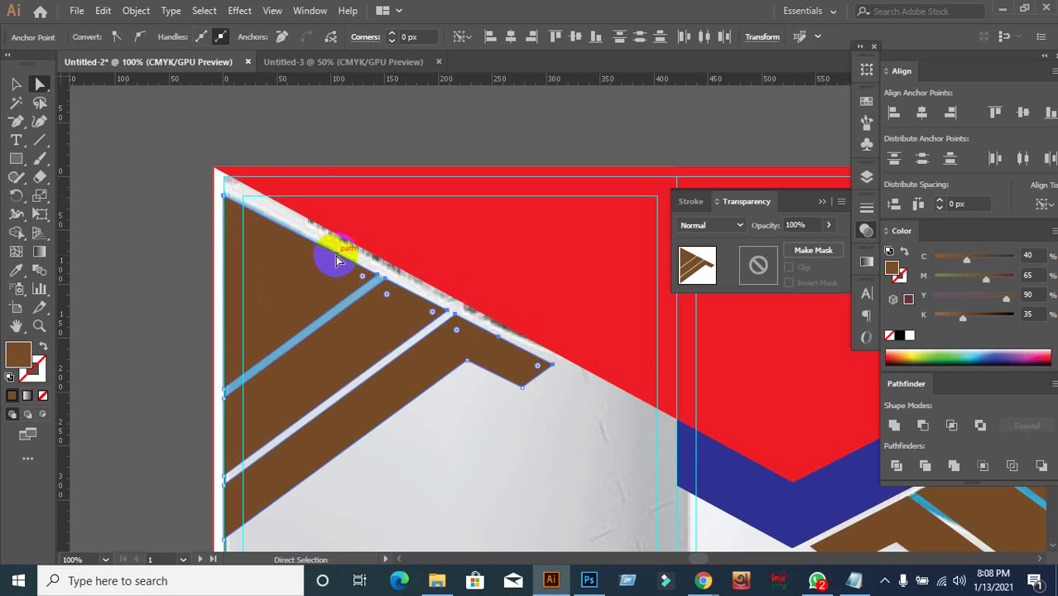
{"action": "left_click_drag", "start_coordinate": [337, 261], "coordinate": [395, 202]}
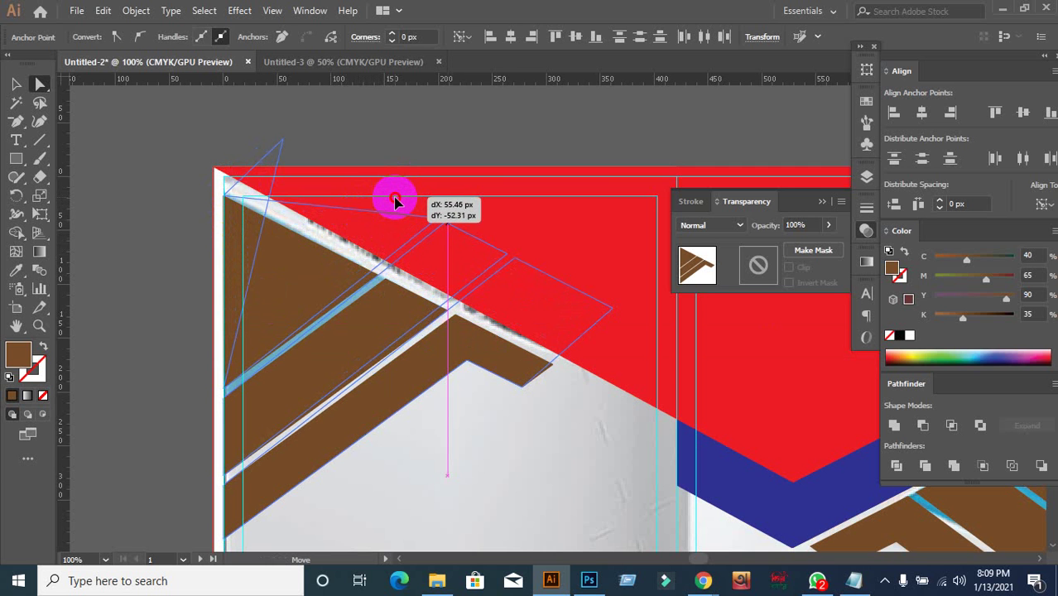
{"action": "left_click_drag", "start_coordinate": [395, 201], "coordinate": [397, 199]}
{"action": "key", "text": "ctrl+z"}
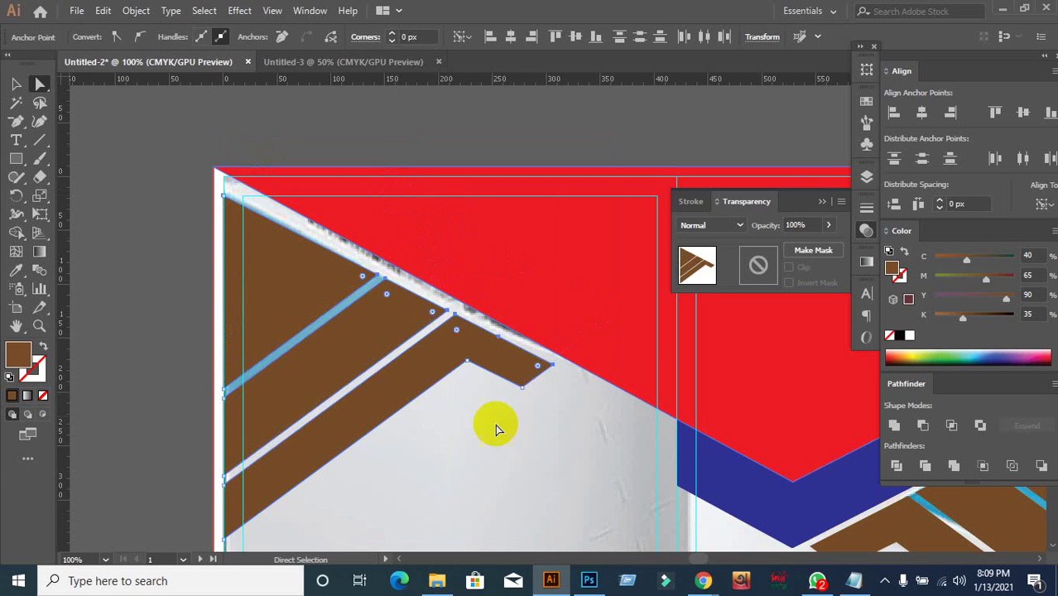
{"action": "left_click", "coordinate": [590, 461]}
Delete the extra middle anchor point on the lowest brown stripe's diagonal edge beside the red shape.
{"action": "left_click", "coordinate": [554, 367]}
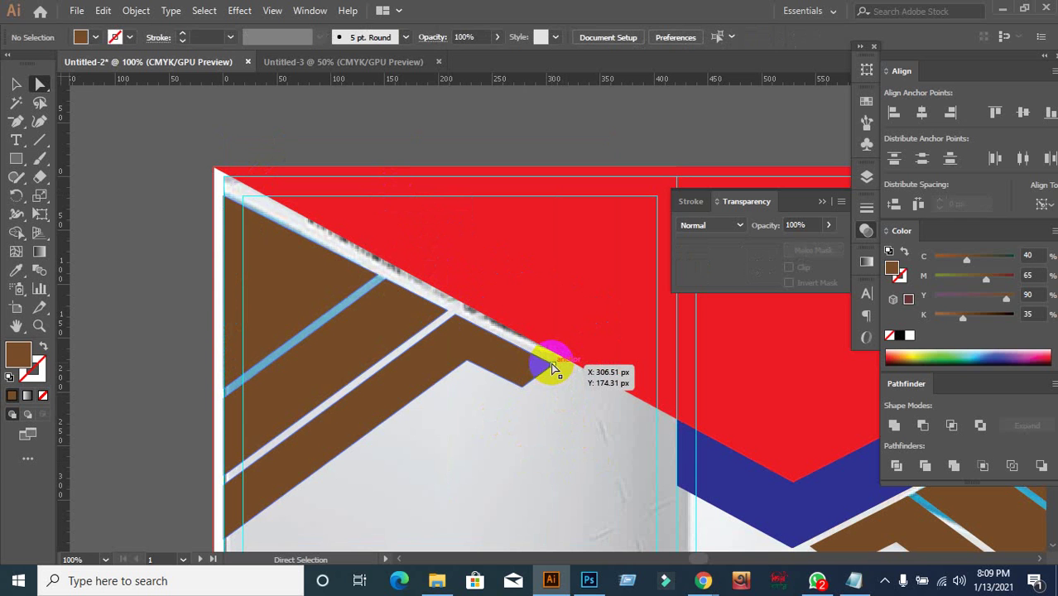
{"action": "left_click_drag", "start_coordinate": [553, 367], "coordinate": [507, 313]}
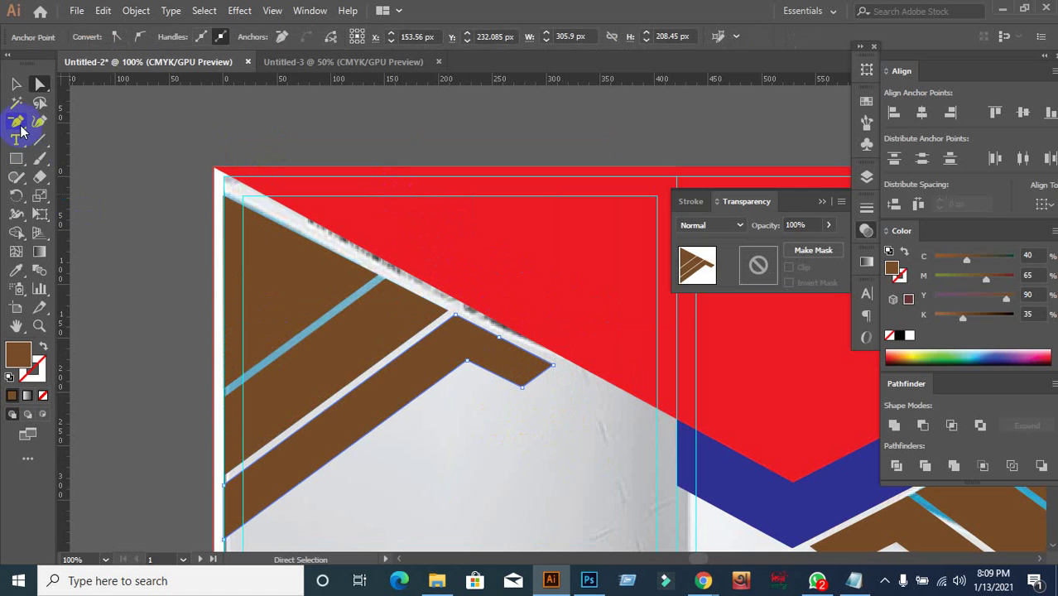
{"action": "left_click_drag", "start_coordinate": [18, 124], "coordinate": [82, 158]}
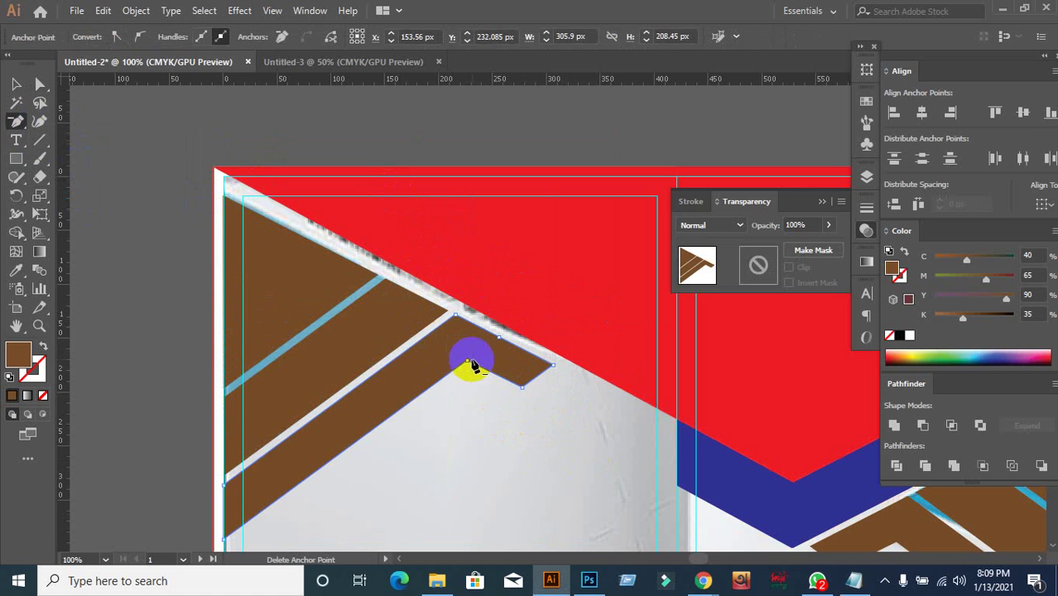
{"action": "left_click", "coordinate": [499, 341]}
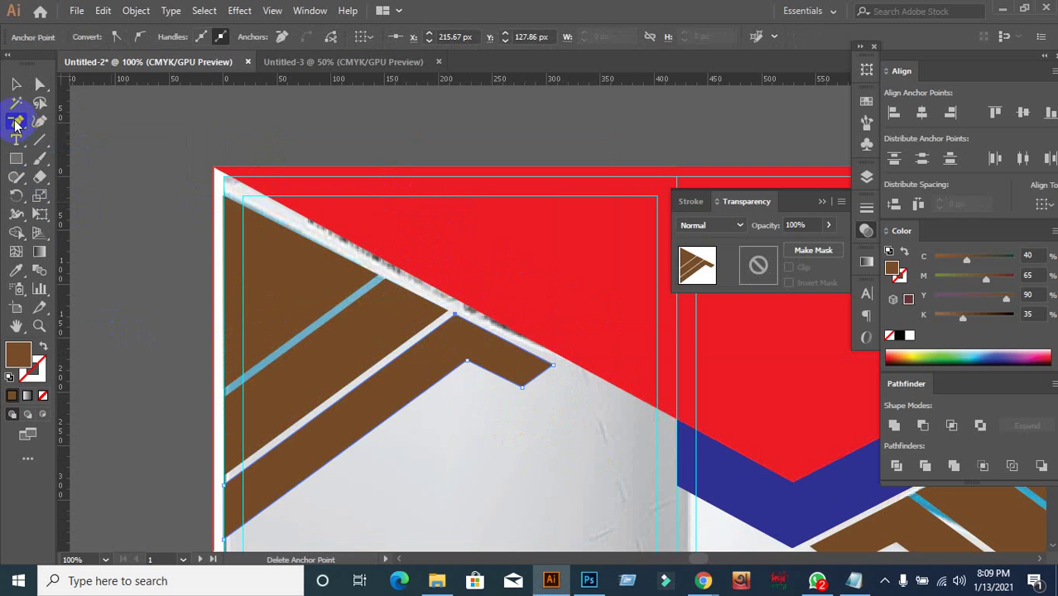
{"action": "left_click_drag", "start_coordinate": [17, 121], "coordinate": [72, 157]}
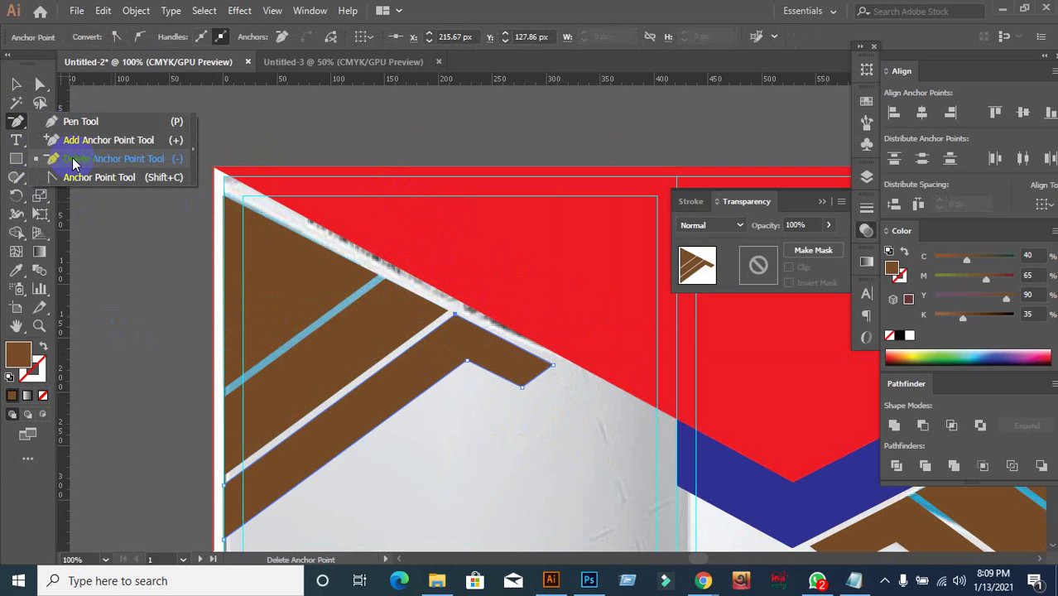
{"action": "left_click", "coordinate": [40, 84]}
{"action": "left_click", "coordinate": [465, 484]}
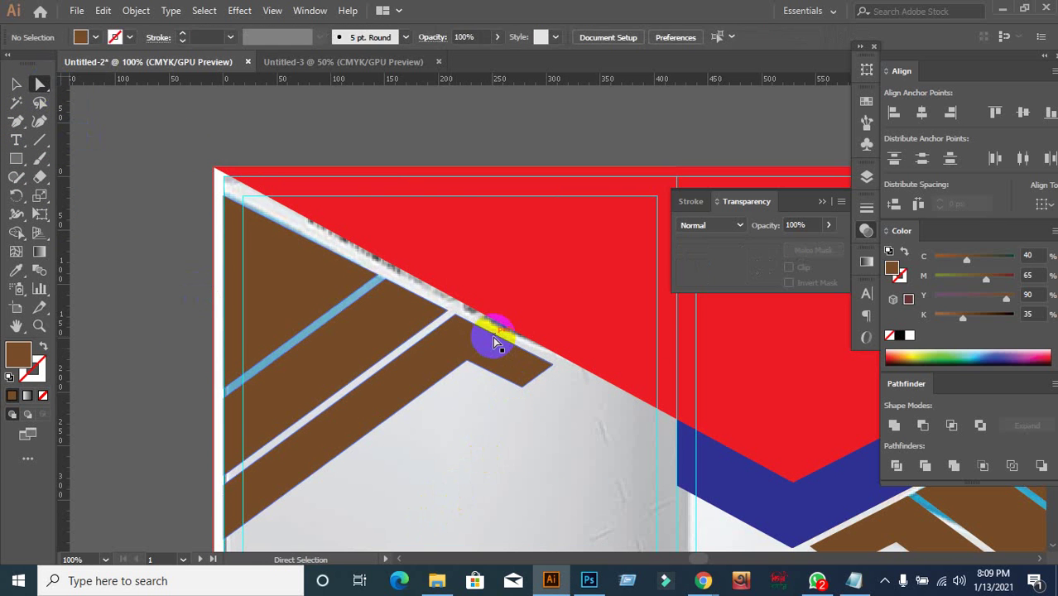
Extend the diagonal edges of the lowest, middle and uppermost brown pieces one by one past the red shape's edge.
{"action": "left_click_drag", "start_coordinate": [493, 336], "coordinate": [522, 317]}
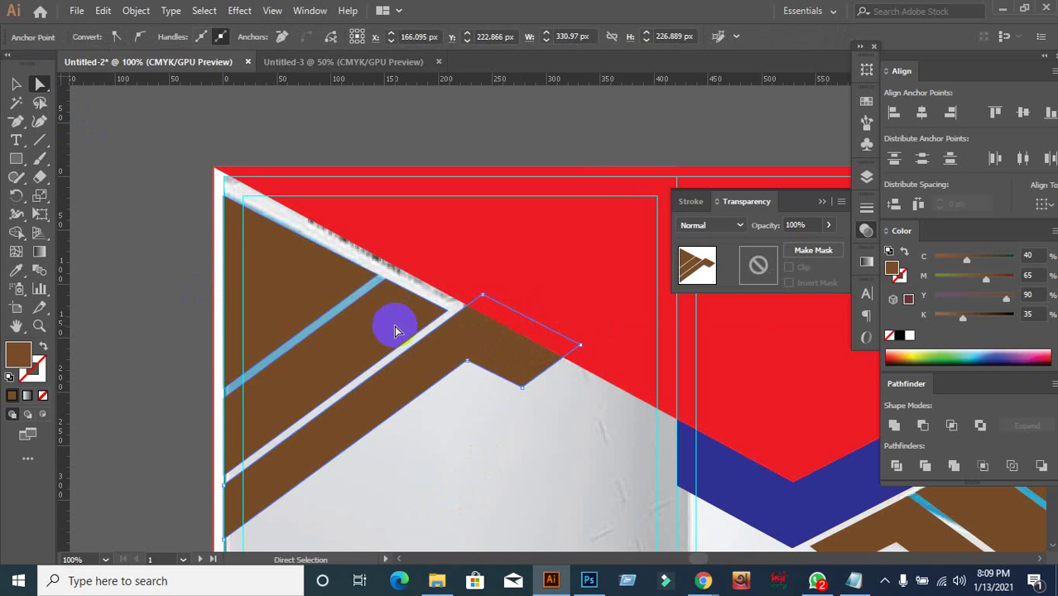
{"action": "left_click", "coordinate": [360, 332]}
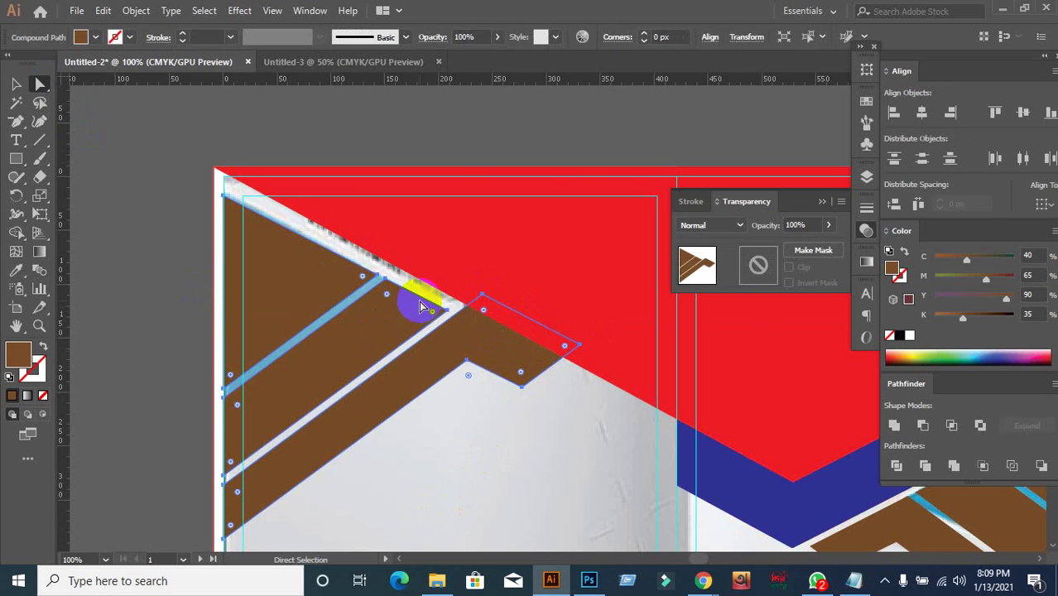
{"action": "left_click", "coordinate": [182, 347]}
{"action": "left_click_drag", "start_coordinate": [427, 305], "coordinate": [453, 288]}
{"action": "left_click", "coordinate": [304, 273]}
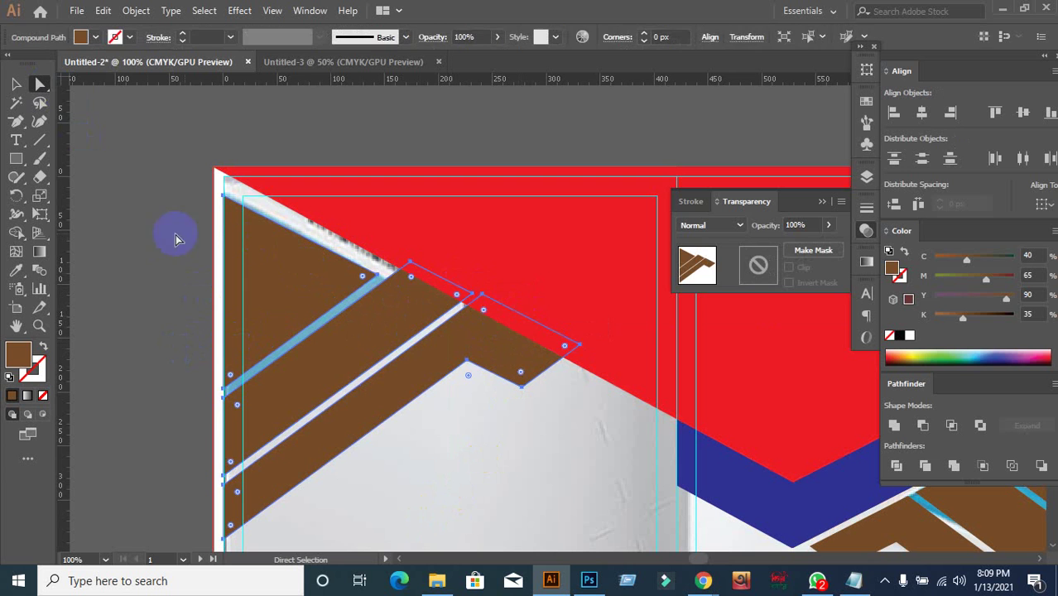
{"action": "left_click", "coordinate": [177, 231]}
{"action": "left_click", "coordinate": [277, 231]}
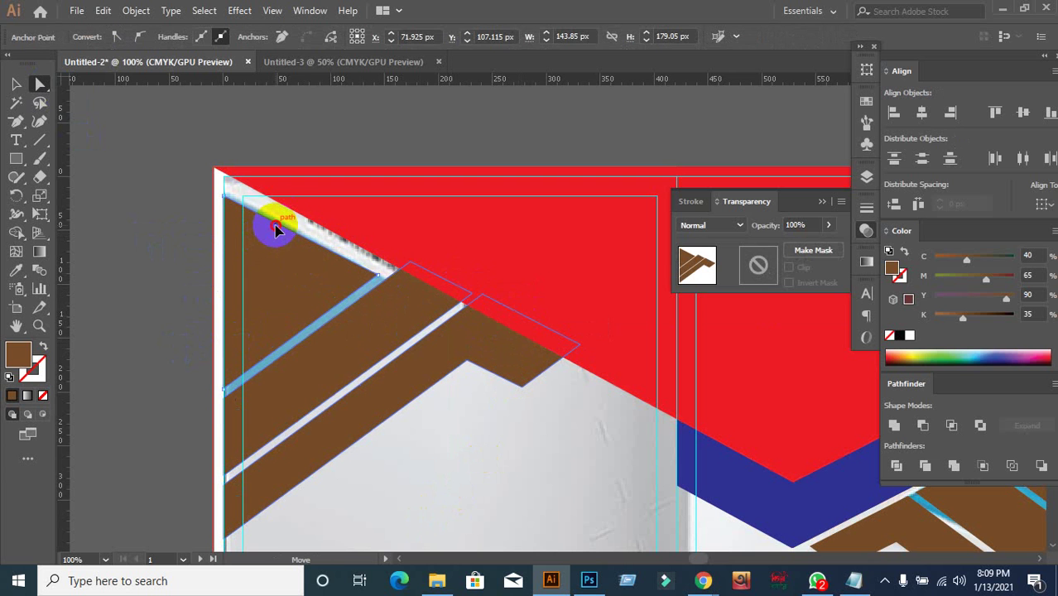
{"action": "left_click_drag", "start_coordinate": [278, 231], "coordinate": [308, 205]}
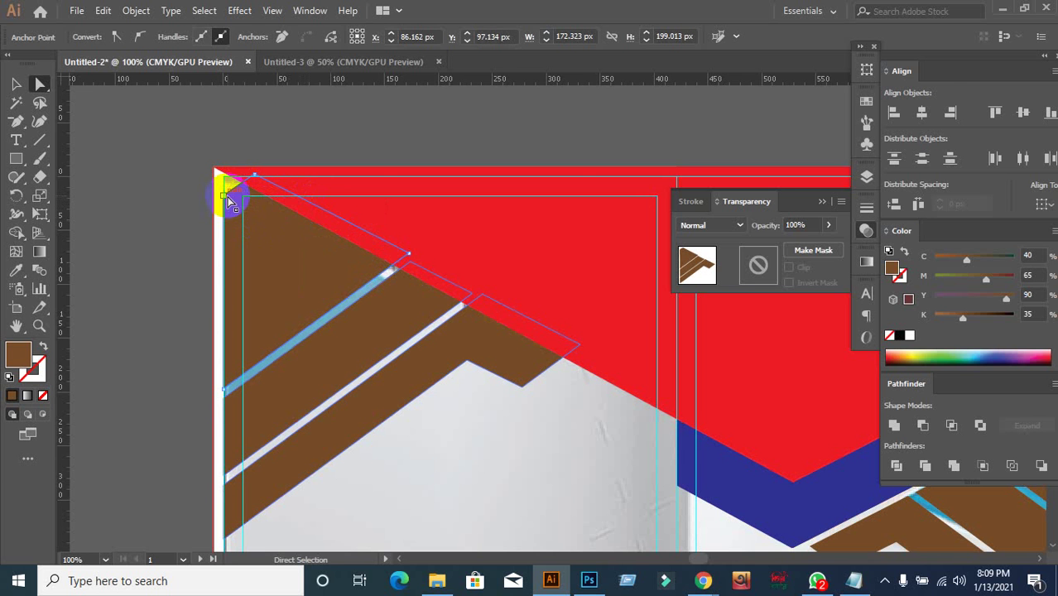
{"action": "left_click", "coordinate": [230, 199]}
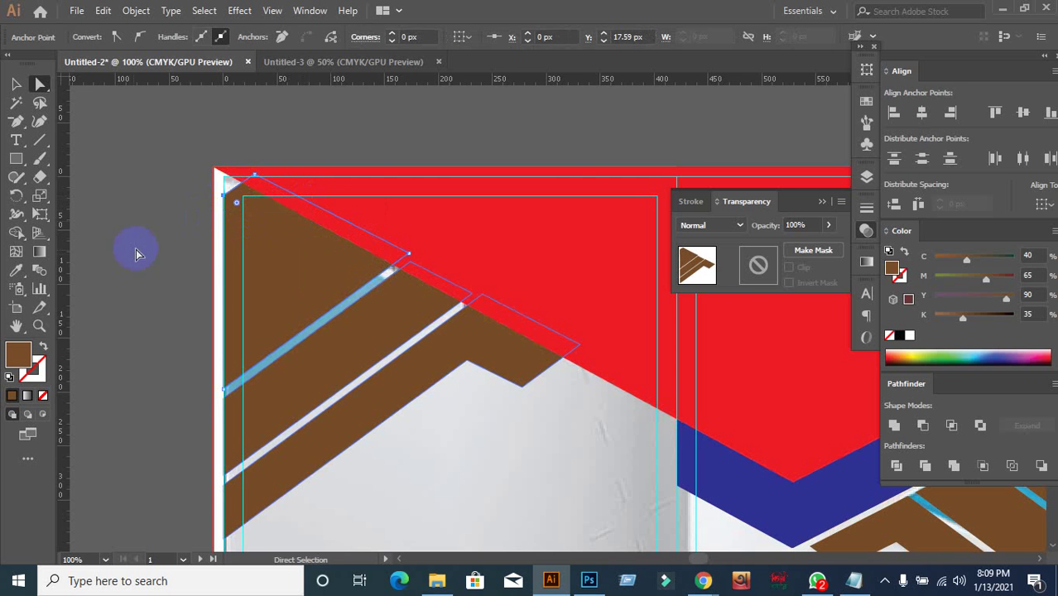
{"action": "key", "text": "ctrl+z"}
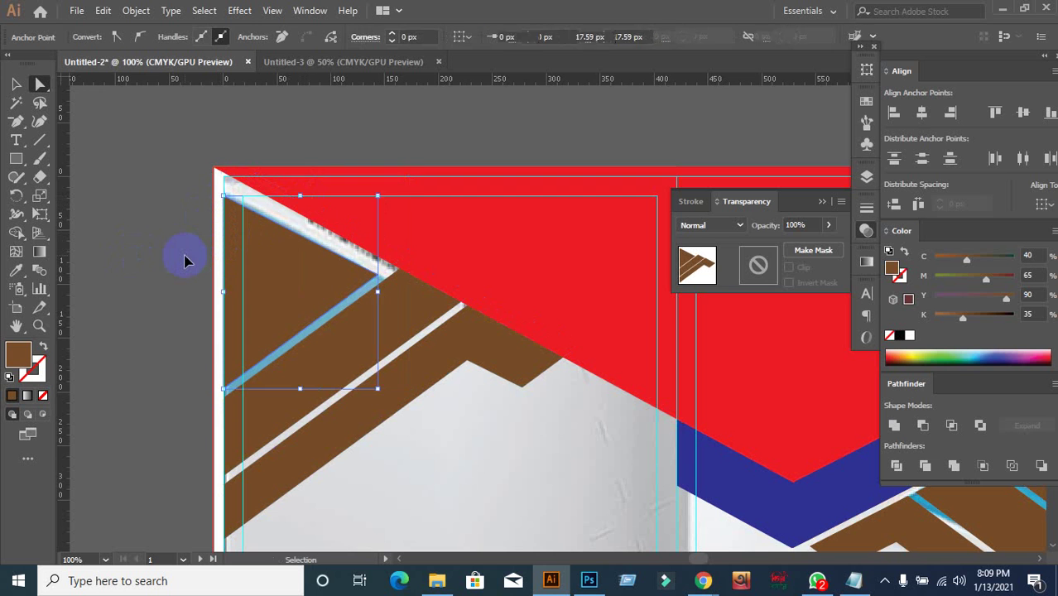
{"action": "key", "text": "ctrl+z"}
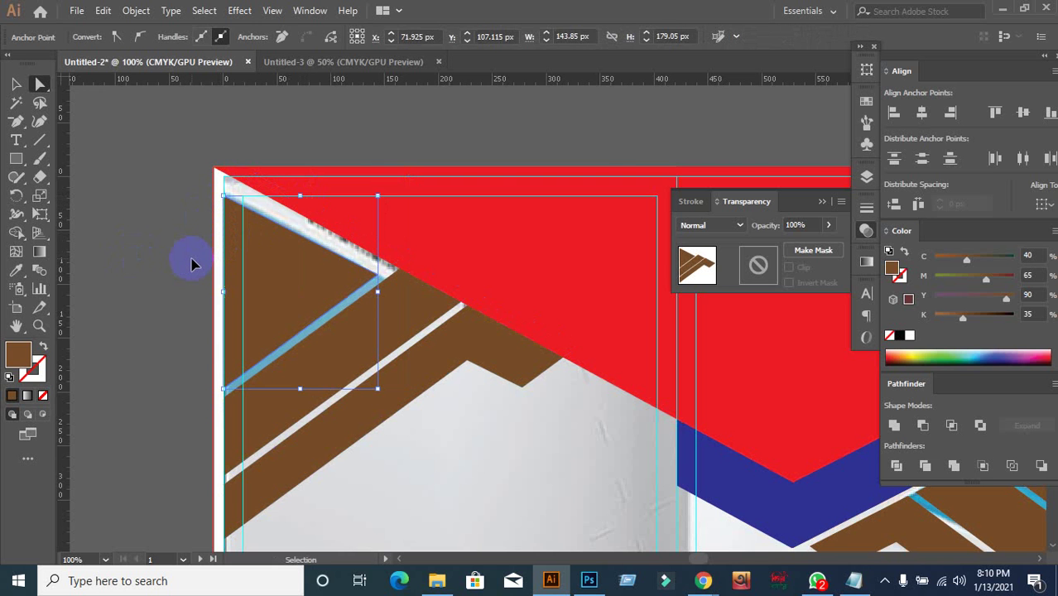
{"action": "key", "text": "ctrl+z"}
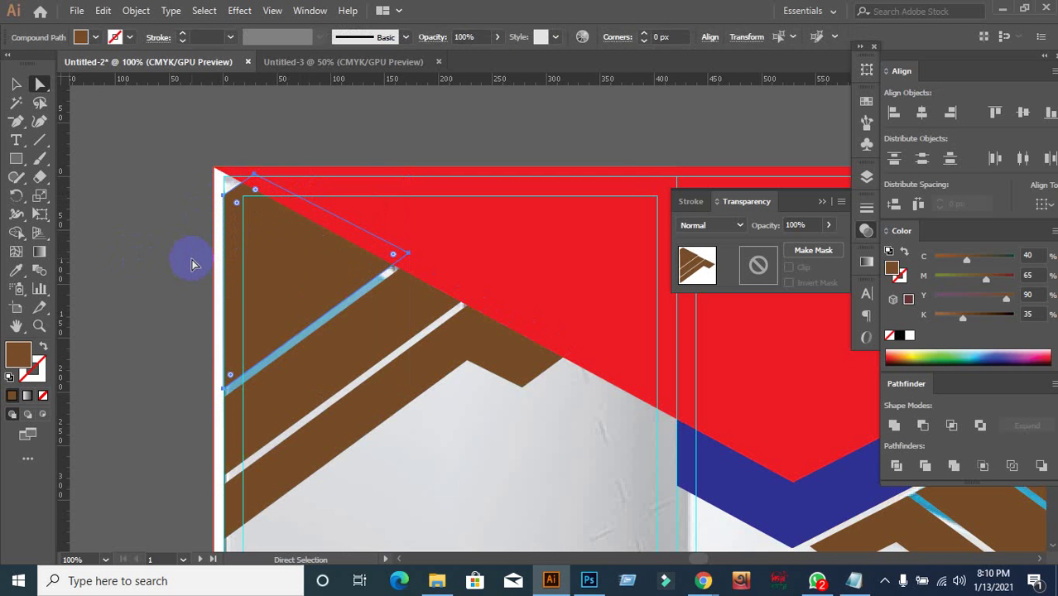
Move the outer corner anchor of the uppermost brown piece on the back cover straight up past the page's upper edge.
{"action": "left_click", "coordinate": [230, 207]}
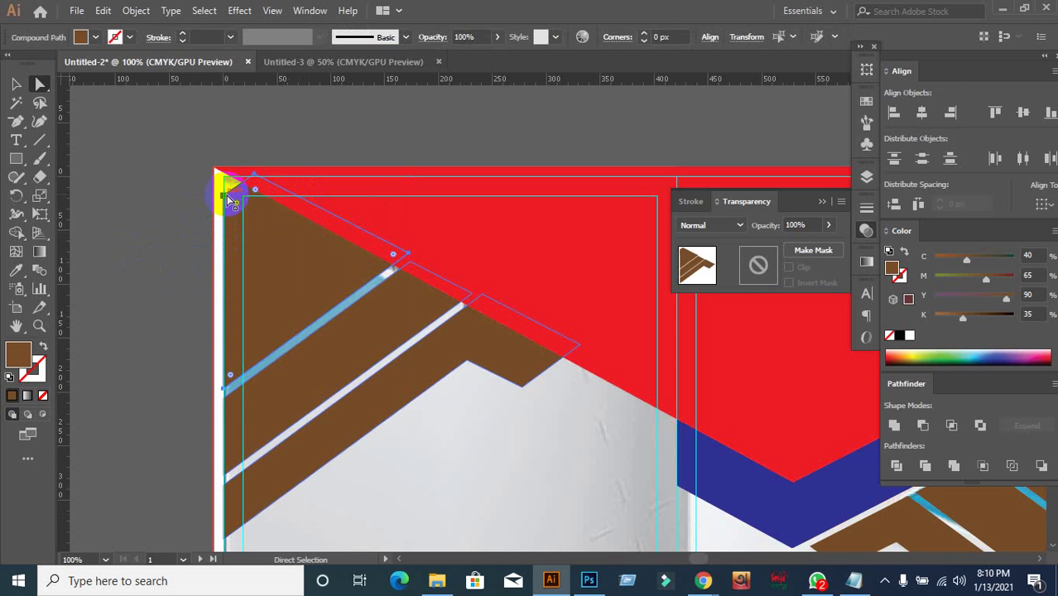
{"action": "left_click_drag", "start_coordinate": [233, 203], "coordinate": [225, 157]}
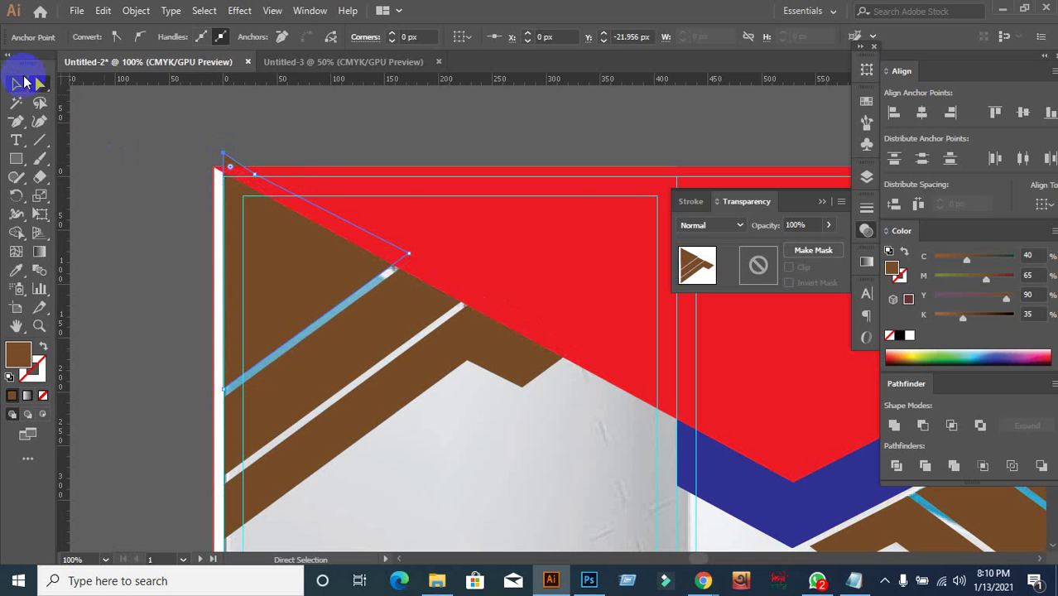
Release the back cover's brown compound path so its three pieces become separately selectable.
{"action": "left_click", "coordinate": [12, 84]}
{"action": "left_click", "coordinate": [307, 301]}
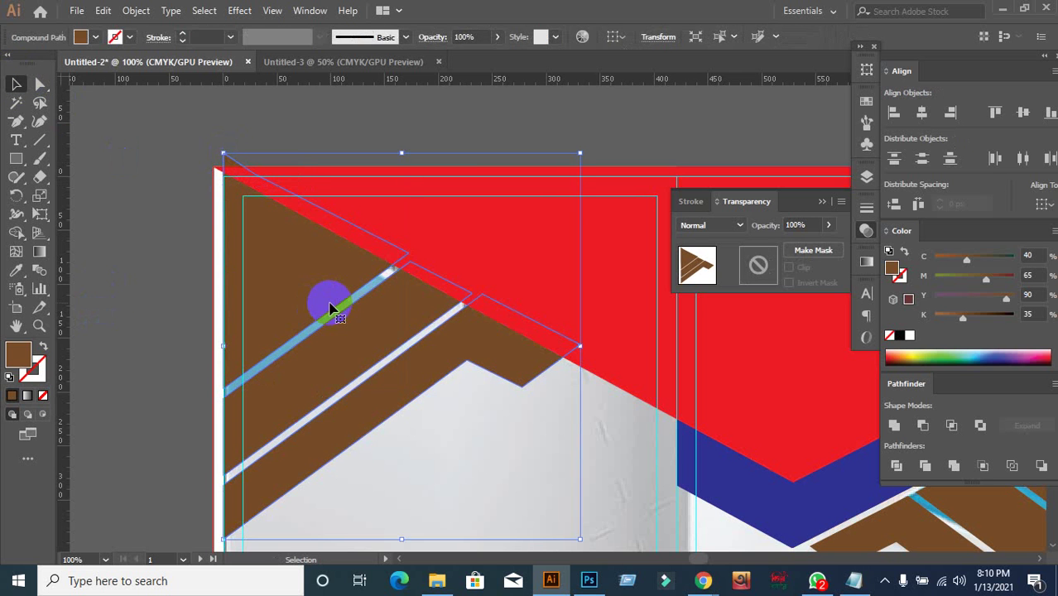
{"action": "right_click", "coordinate": [330, 308]}
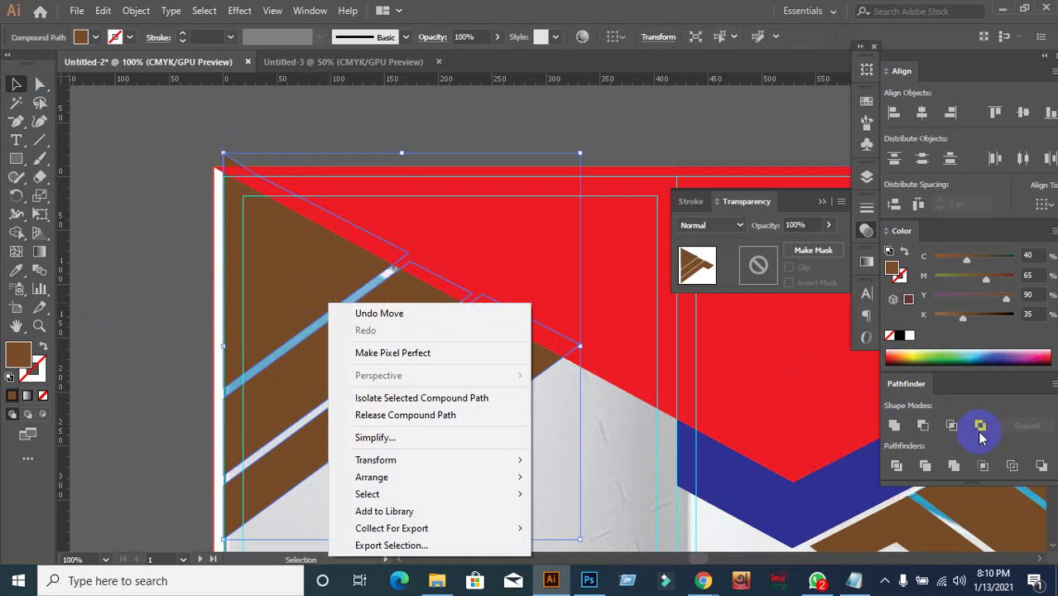
{"action": "left_click", "coordinate": [436, 416]}
{"action": "left_click", "coordinate": [135, 363]}
{"action": "left_click", "coordinate": [342, 229]}
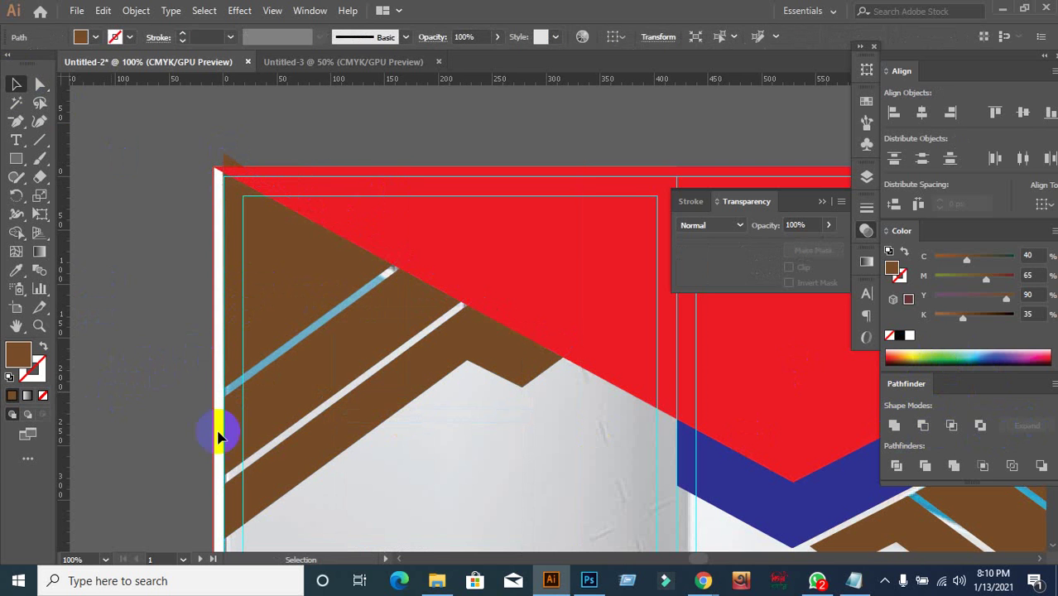
{"action": "left_click", "coordinate": [253, 440]}
{"action": "left_click", "coordinate": [271, 502]}
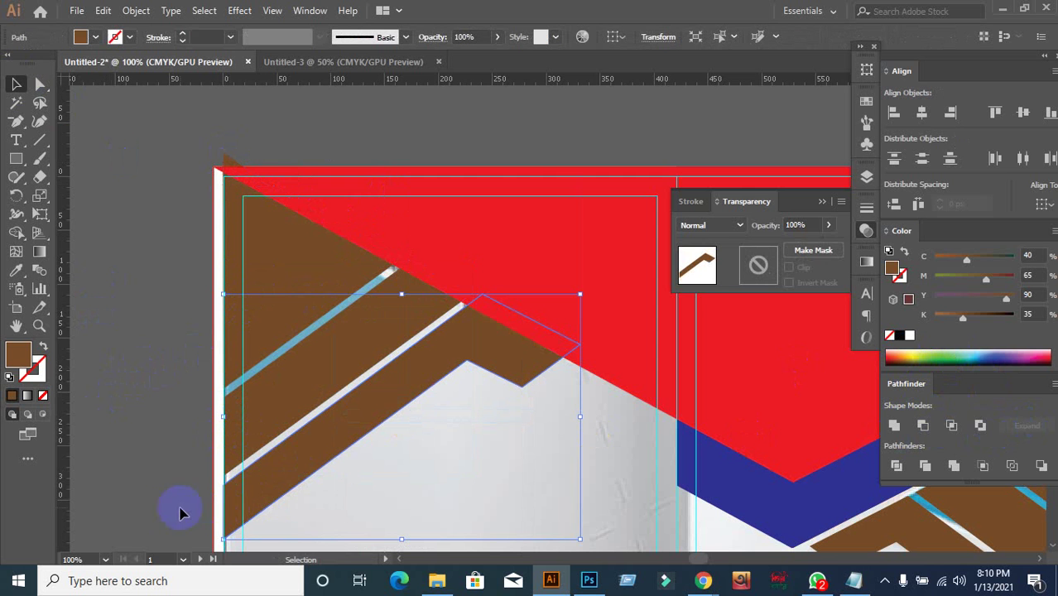
{"action": "left_click", "coordinate": [118, 323]}
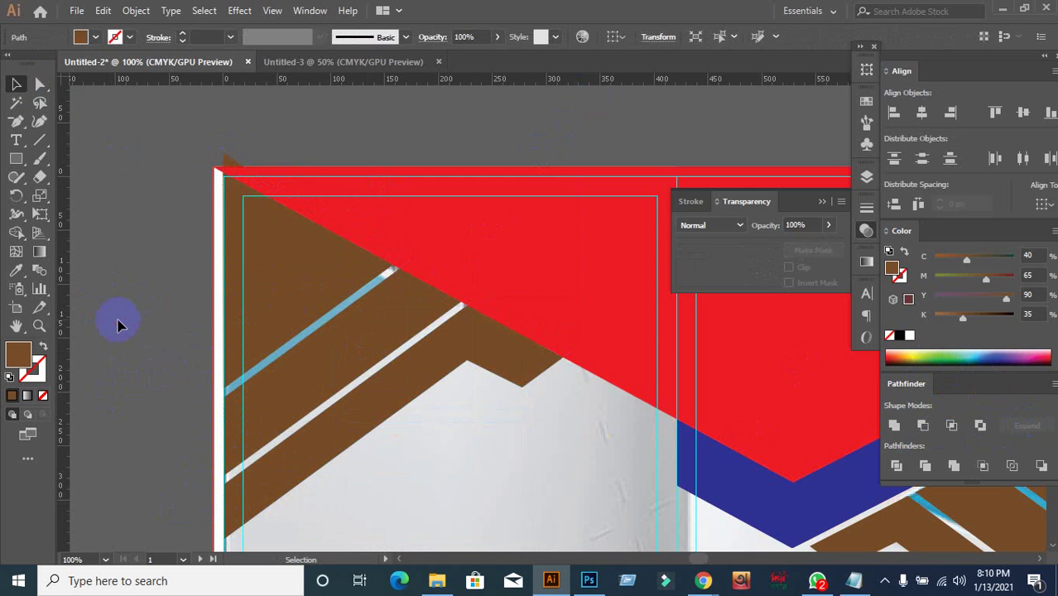
{"action": "scroll", "coordinate": [126, 321], "scroll_direction": "down", "scroll_amount": 1}
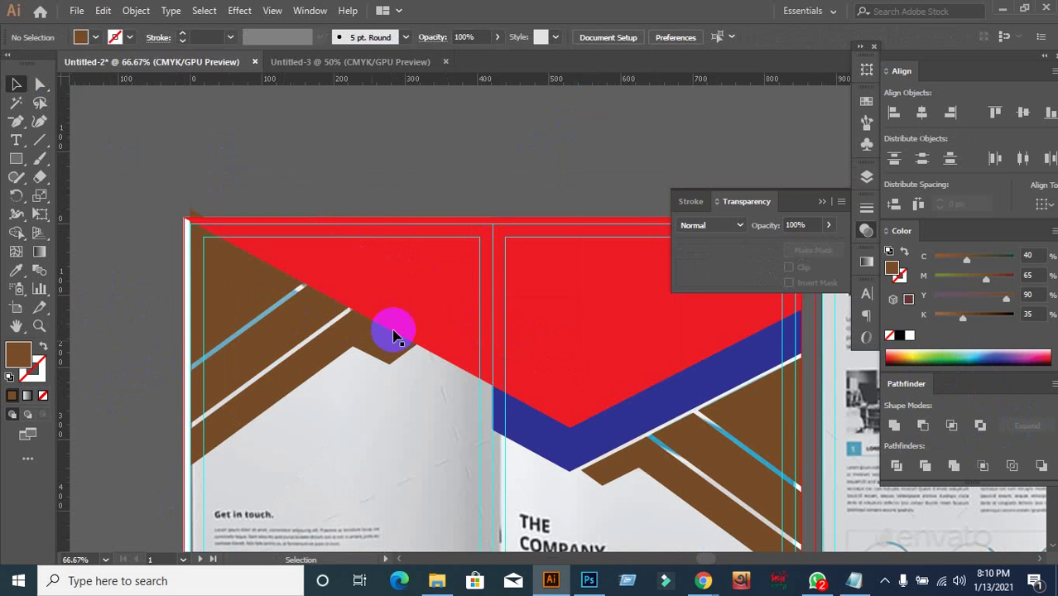
{"action": "left_click", "coordinate": [435, 280]}
{"action": "left_click", "coordinate": [106, 307]}
{"action": "left_click", "coordinate": [605, 343]}
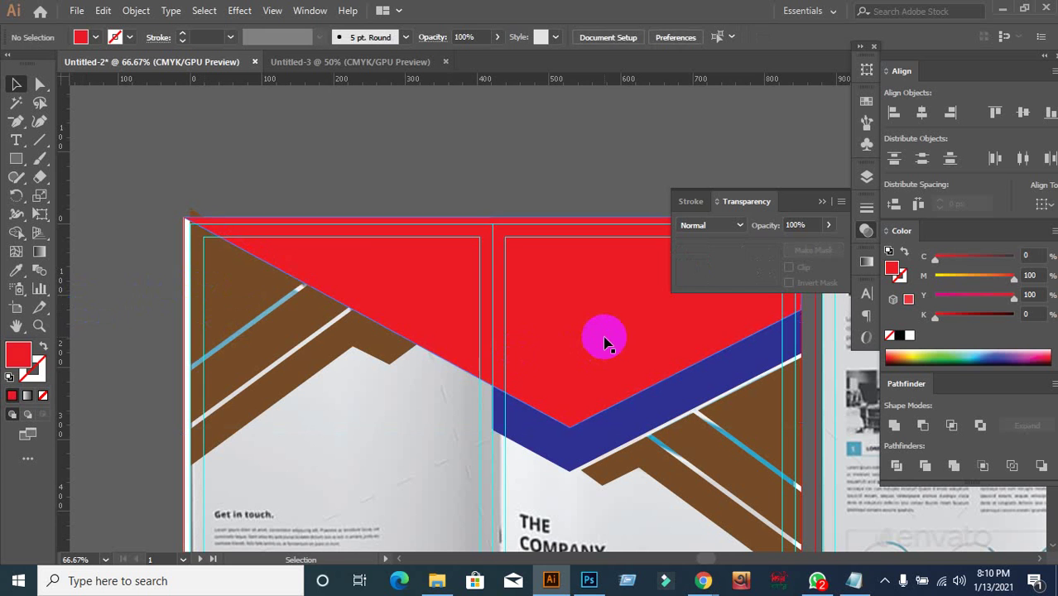
{"action": "left_click", "coordinate": [135, 11]}
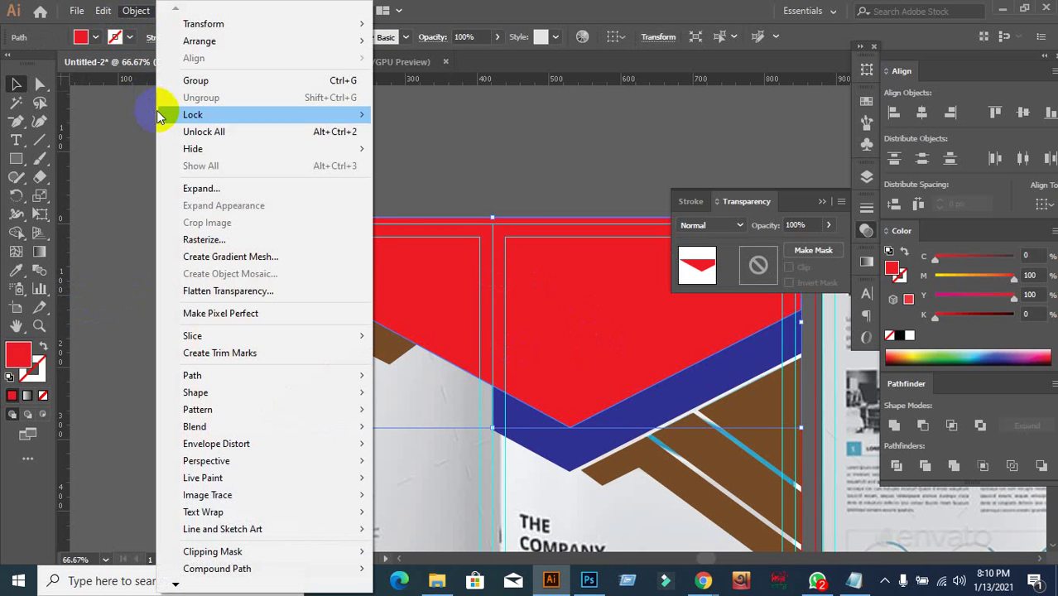
{"action": "left_click", "coordinate": [113, 276]}
Remove the lowest brown stripe from the back cover.
{"action": "left_click", "coordinate": [276, 402]}
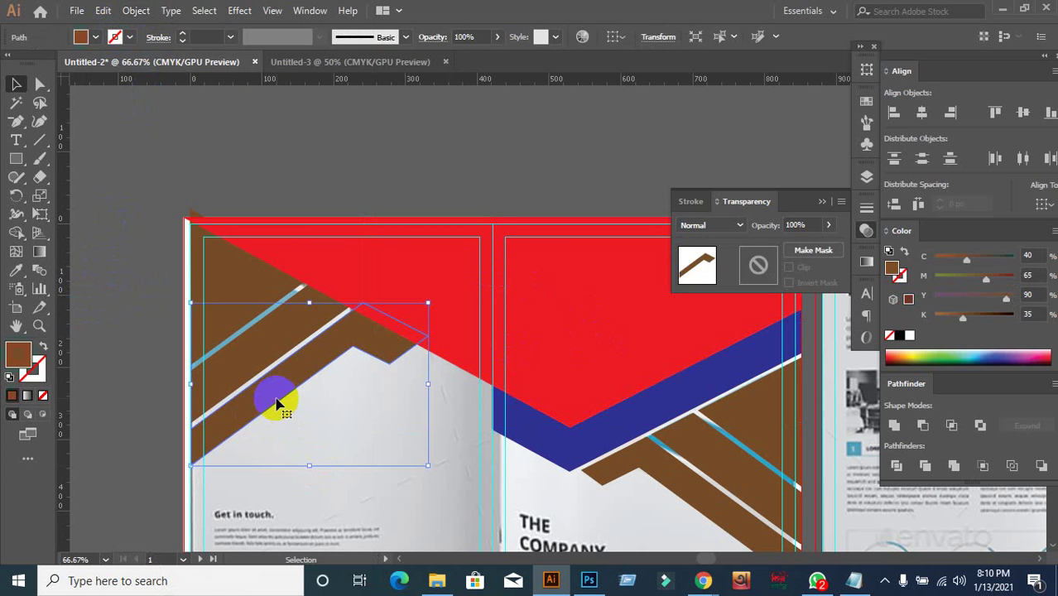
{"action": "left_click_drag", "start_coordinate": [276, 400], "coordinate": [330, 466]}
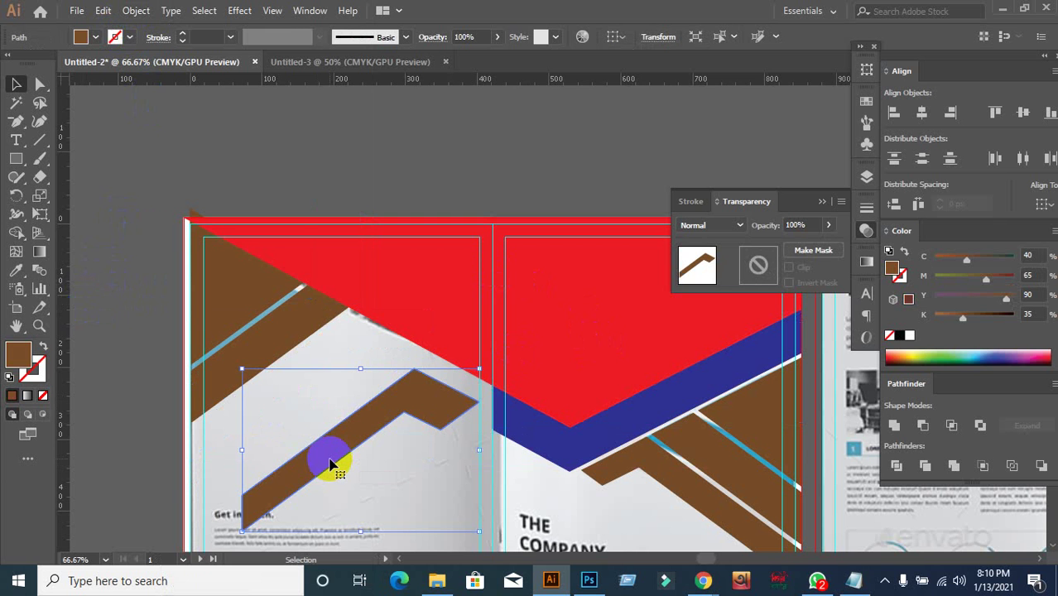
{"action": "key", "text": "Delete"}
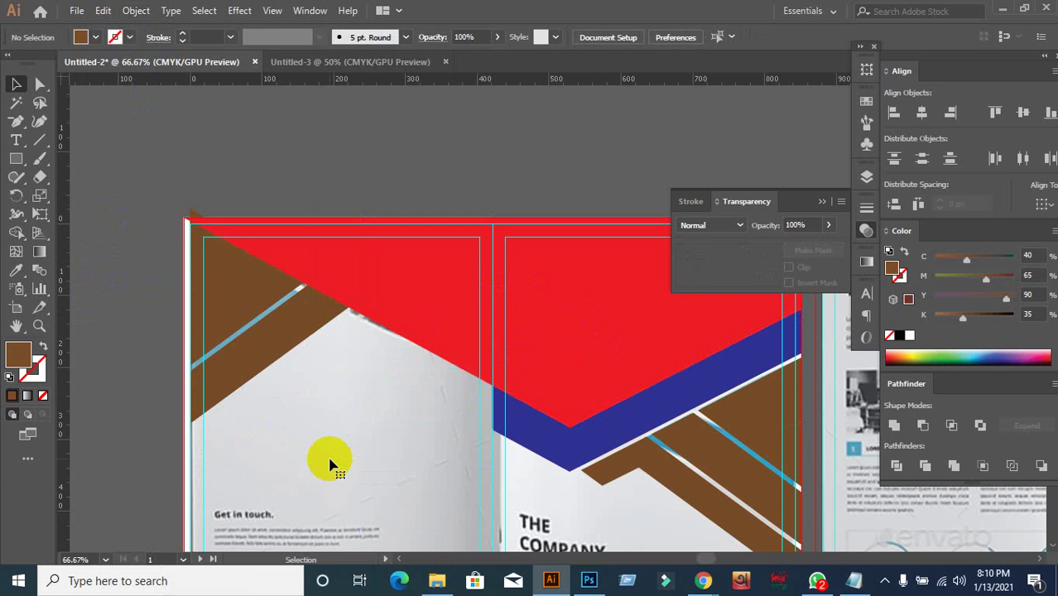
Create an offset path of the red shape with a 6 px offset, miter joins and a miter limit of 4.
{"action": "left_click", "coordinate": [378, 279]}
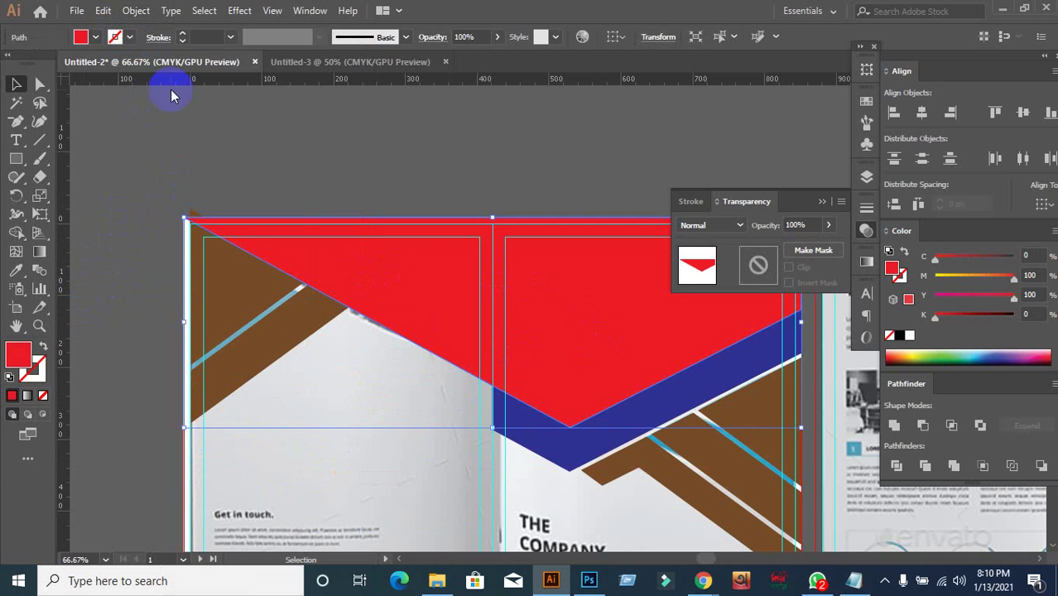
{"action": "left_click", "coordinate": [135, 10]}
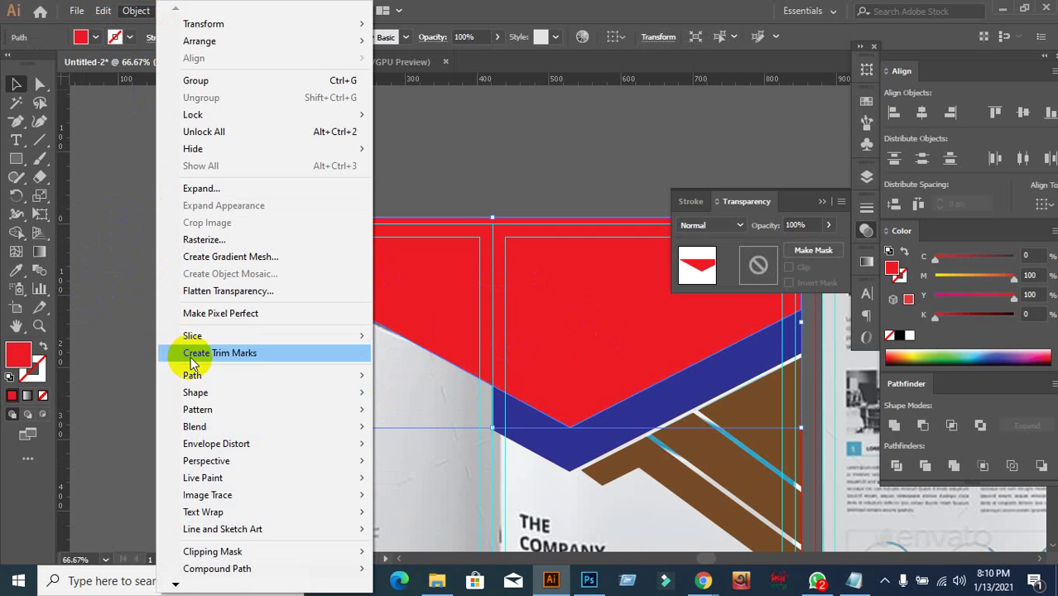
{"action": "mouse_move", "coordinate": [192, 376]}
{"action": "left_click", "coordinate": [406, 430]}
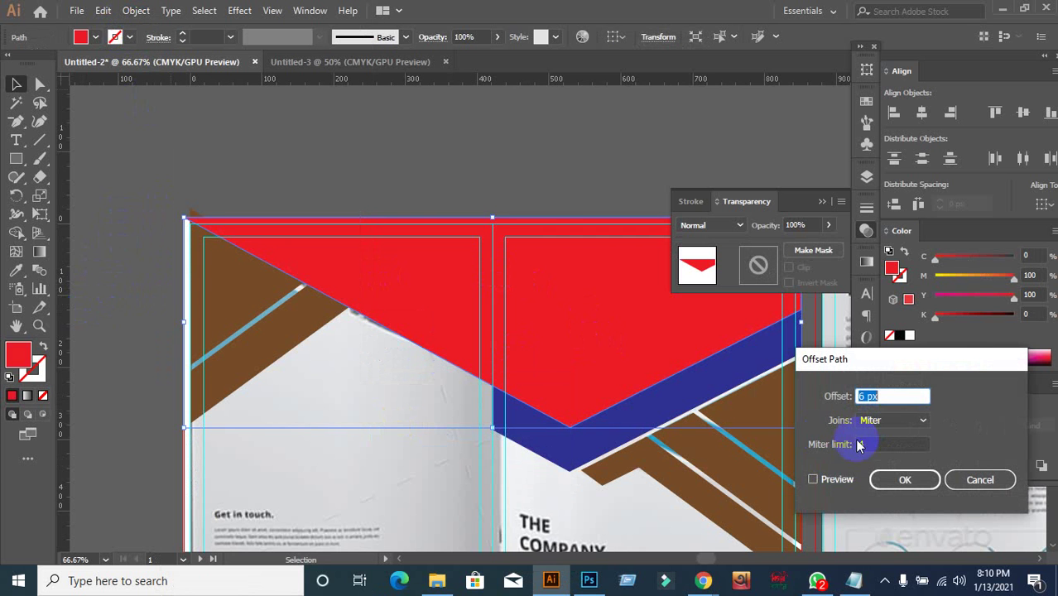
{"action": "left_click", "coordinate": [814, 480]}
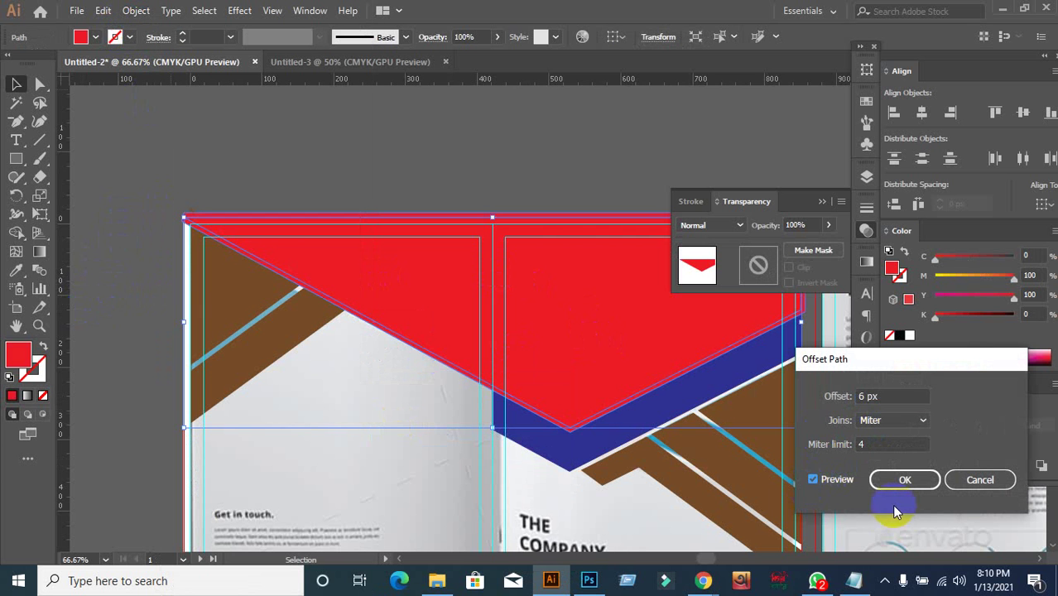
{"action": "left_click", "coordinate": [905, 480]}
Cut the red offset strip out of the two remaining brown pieces with Shape Builder, leaving a gap along their diagonal edges.
{"action": "left_click_drag", "start_coordinate": [113, 220], "coordinate": [404, 347]}
{"action": "scroll", "coordinate": [323, 274], "scroll_direction": "up", "scroll_amount": 2}
{"action": "scroll", "coordinate": [324, 280], "scroll_direction": "down", "scroll_amount": 1}
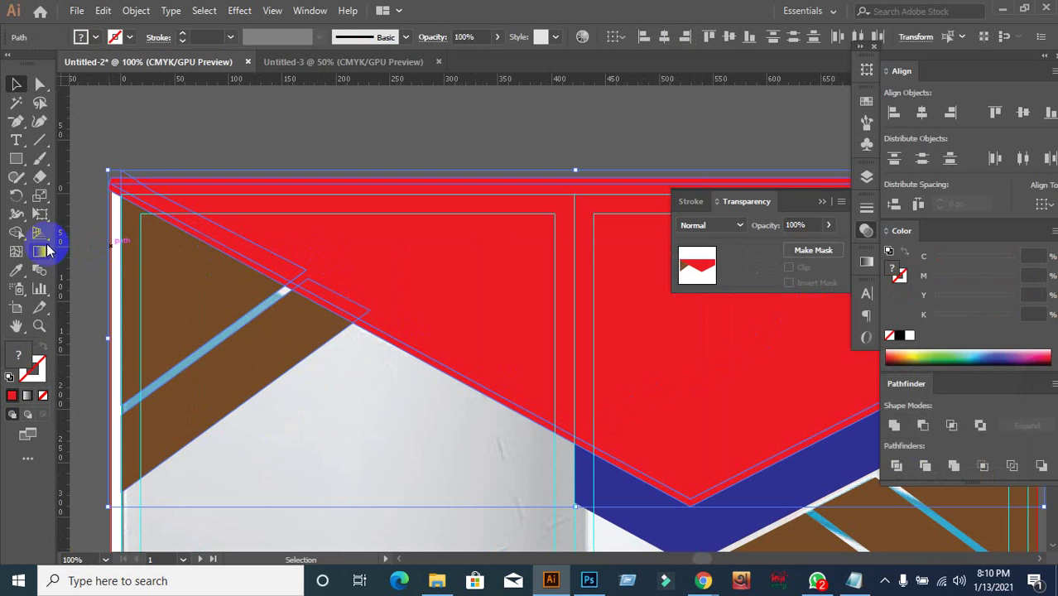
{"action": "left_click", "coordinate": [20, 236]}
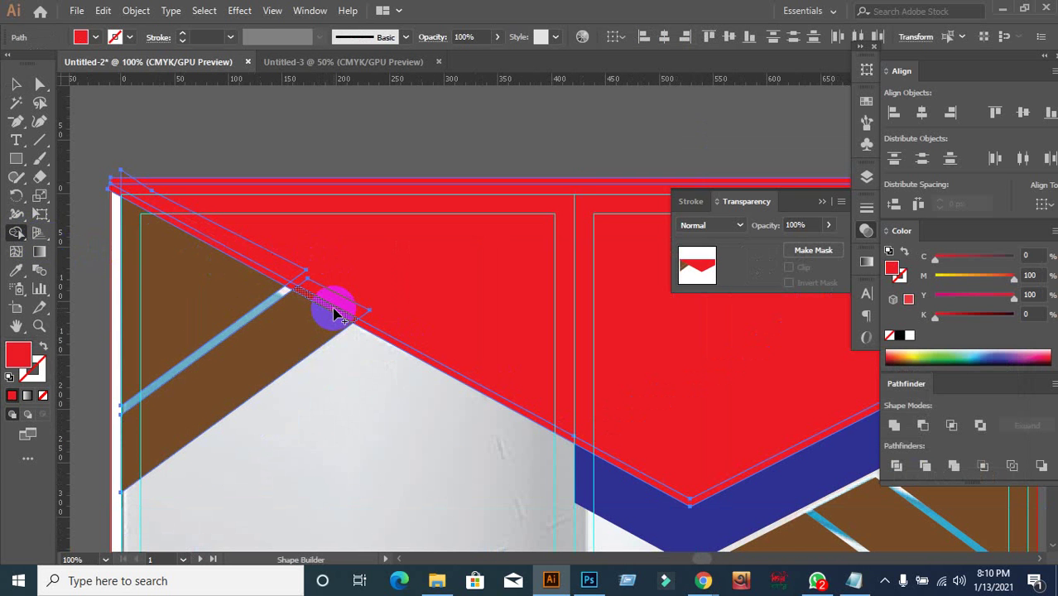
{"action": "mouse_move", "coordinate": [335, 313]}
{"action": "left_mouse_down"}
{"action": "mouse_move", "coordinate": [246, 279]}
{"action": "mouse_move", "coordinate": [243, 266]}
{"action": "left_mouse_up"}
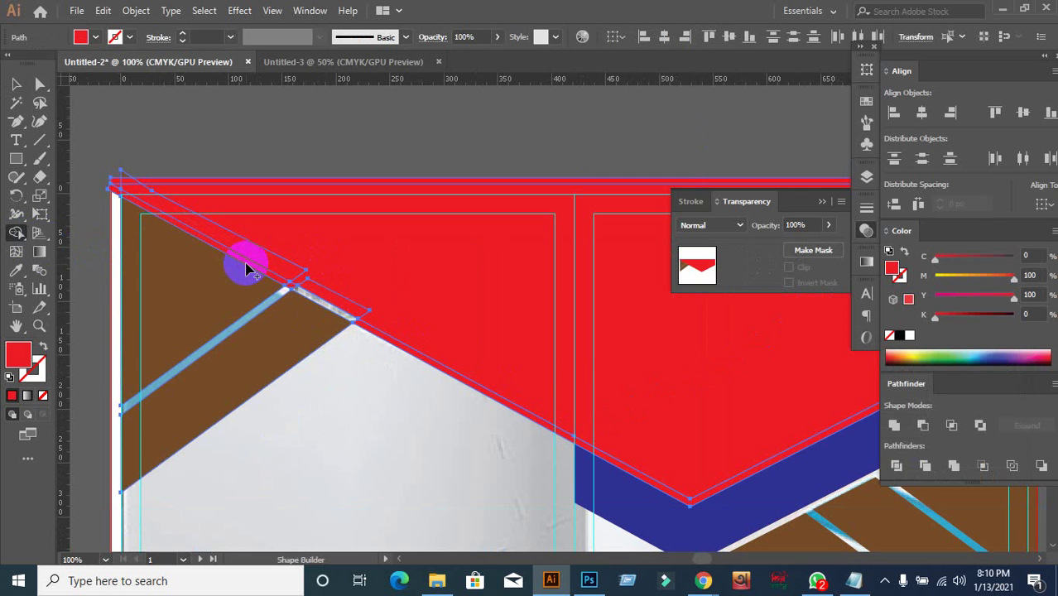
{"action": "scroll", "coordinate": [251, 267], "scroll_direction": "down", "scroll_amount": 2}
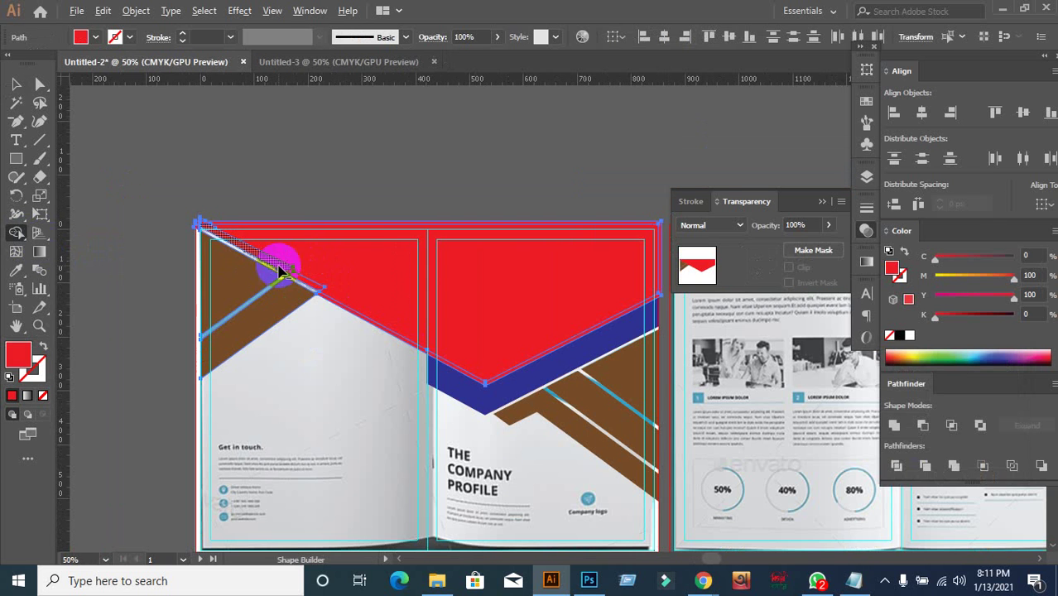
{"action": "left_click", "coordinate": [15, 89]}
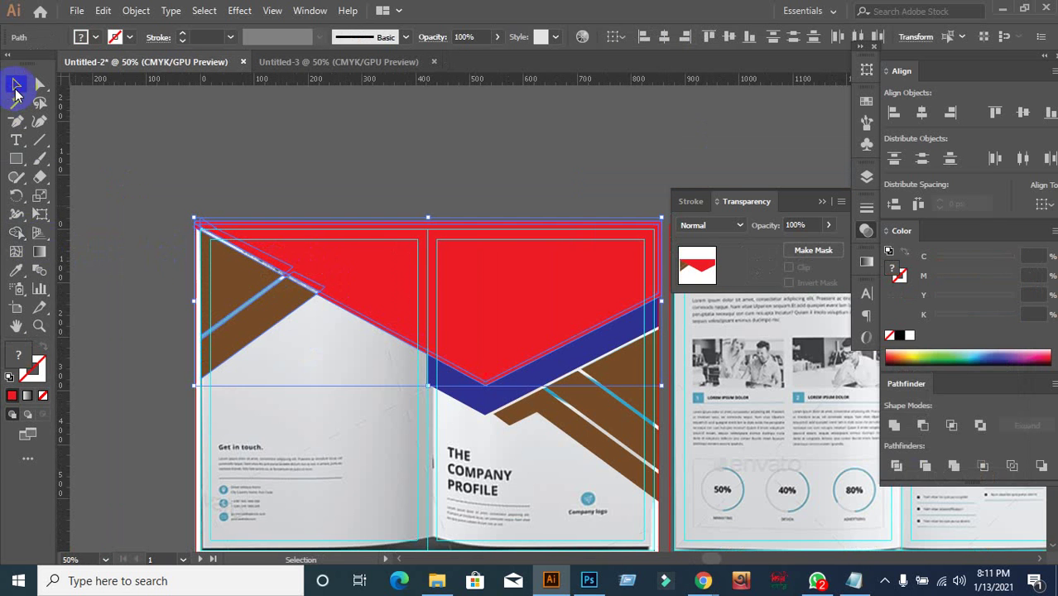
{"action": "left_click", "coordinate": [132, 257]}
Delete the leftover red offset path and the small brown scrap above the page's upper edge.
{"action": "scroll", "coordinate": [153, 253], "scroll_direction": "up", "scroll_amount": 3}
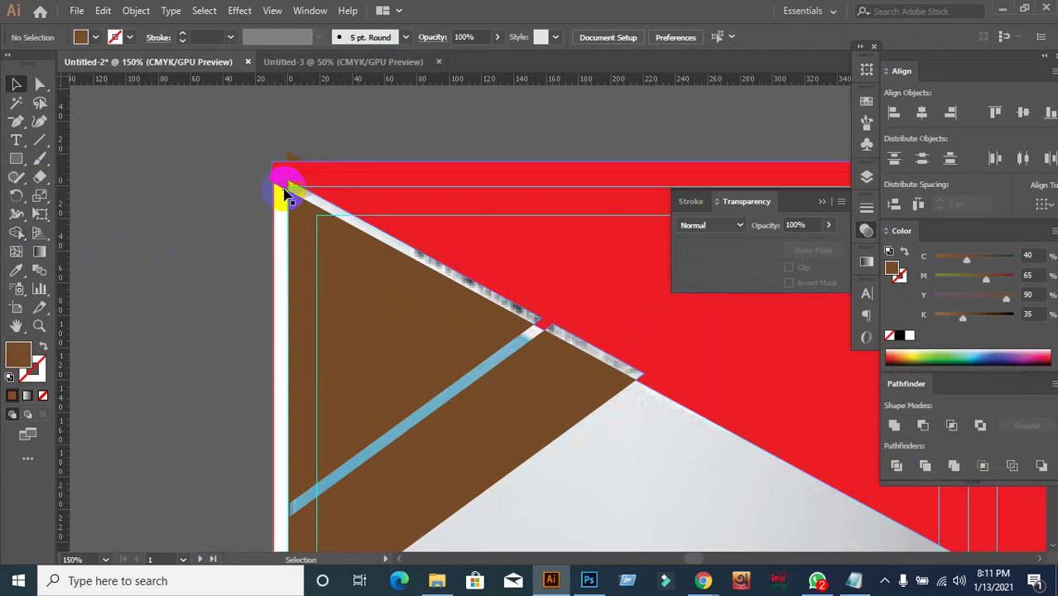
{"action": "left_click_drag", "start_coordinate": [284, 193], "coordinate": [171, 147]}
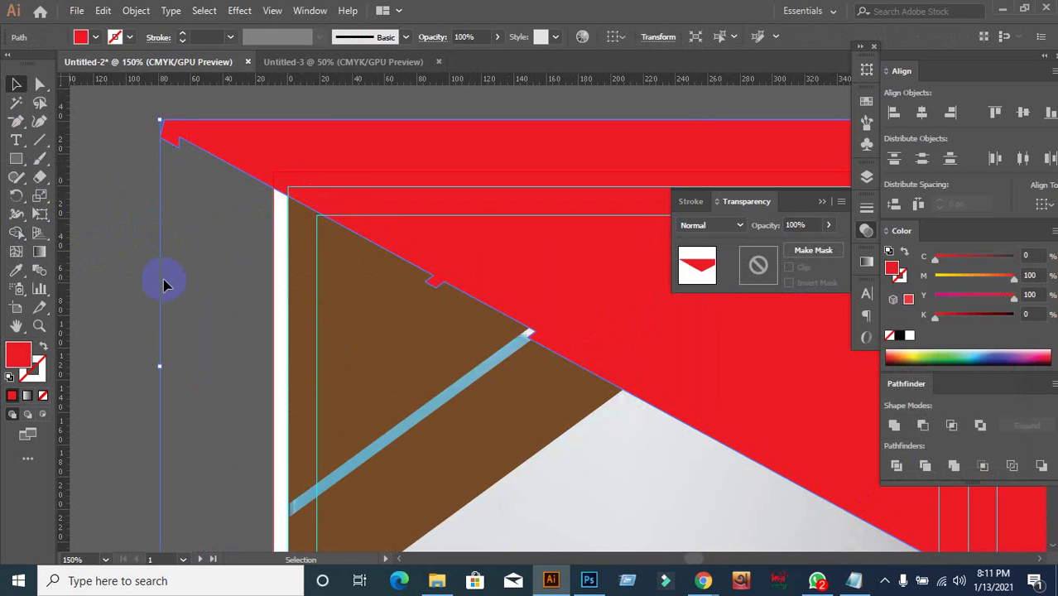
{"action": "key", "text": "ctrl+z"}
{"action": "scroll", "coordinate": [176, 283], "scroll_direction": "down", "scroll_amount": 3}
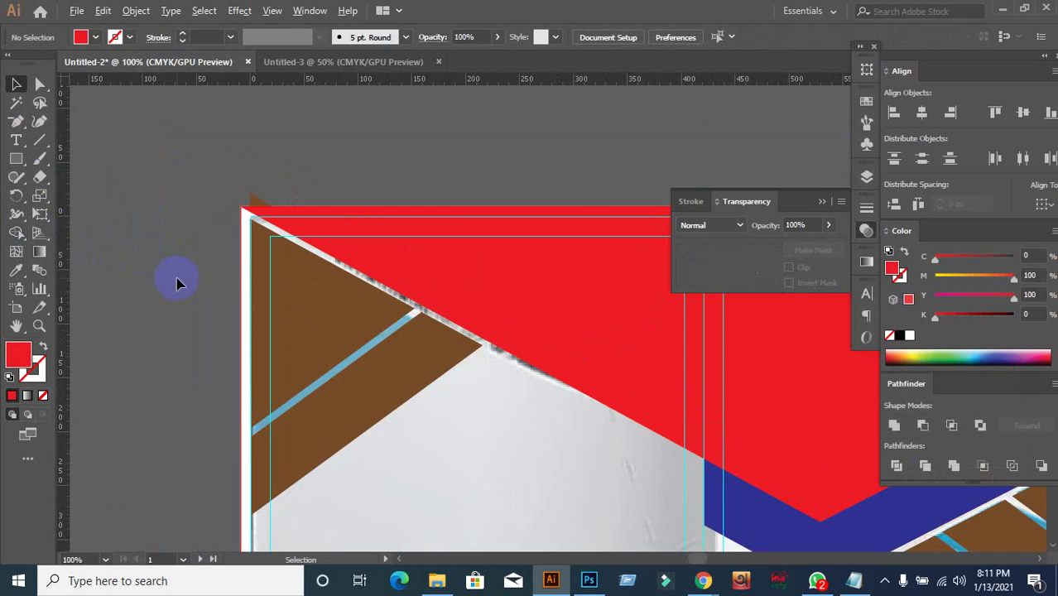
{"action": "left_click_drag", "start_coordinate": [236, 224], "coordinate": [232, 164]}
{"action": "left_click", "coordinate": [127, 236]}
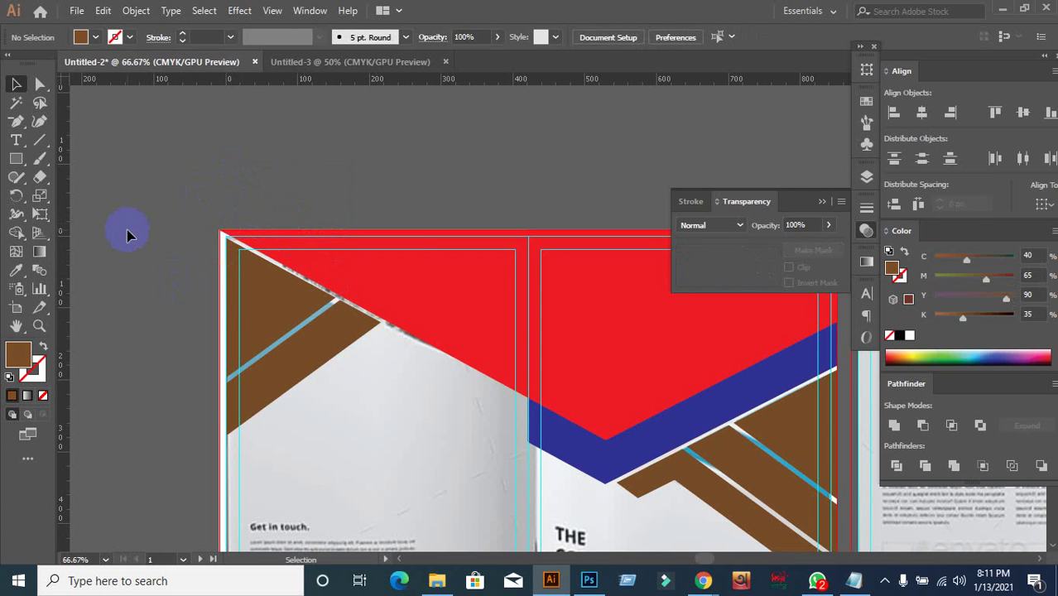
Move all cover shapes above the artboard to expose the reference image, and undo the move.
{"action": "scroll", "coordinate": [133, 228], "scroll_direction": "down", "scroll_amount": 2, "text": "alt"}
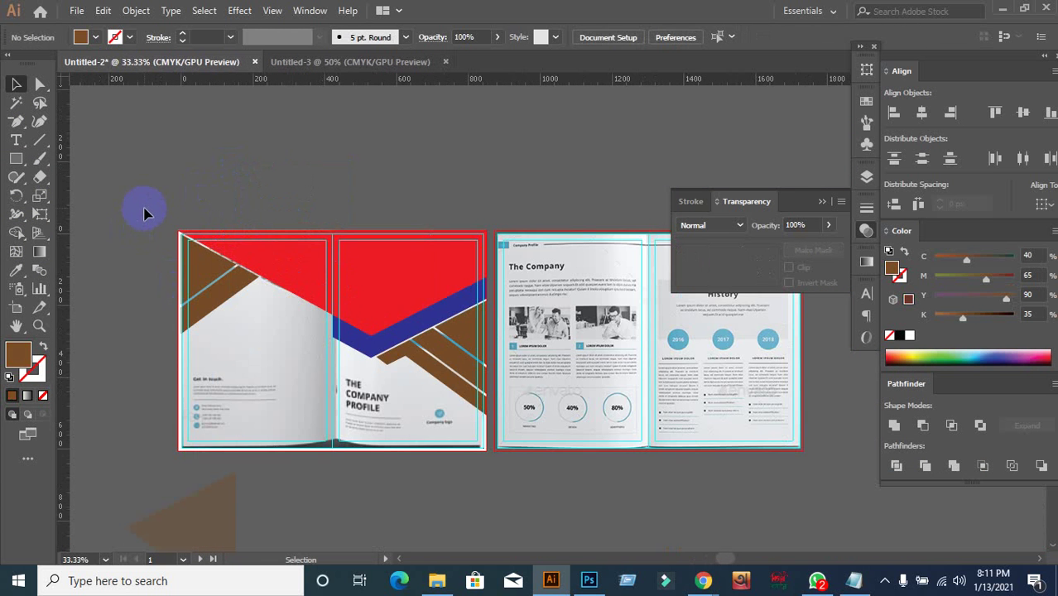
{"action": "left_click_drag", "start_coordinate": [144, 214], "coordinate": [405, 250]}
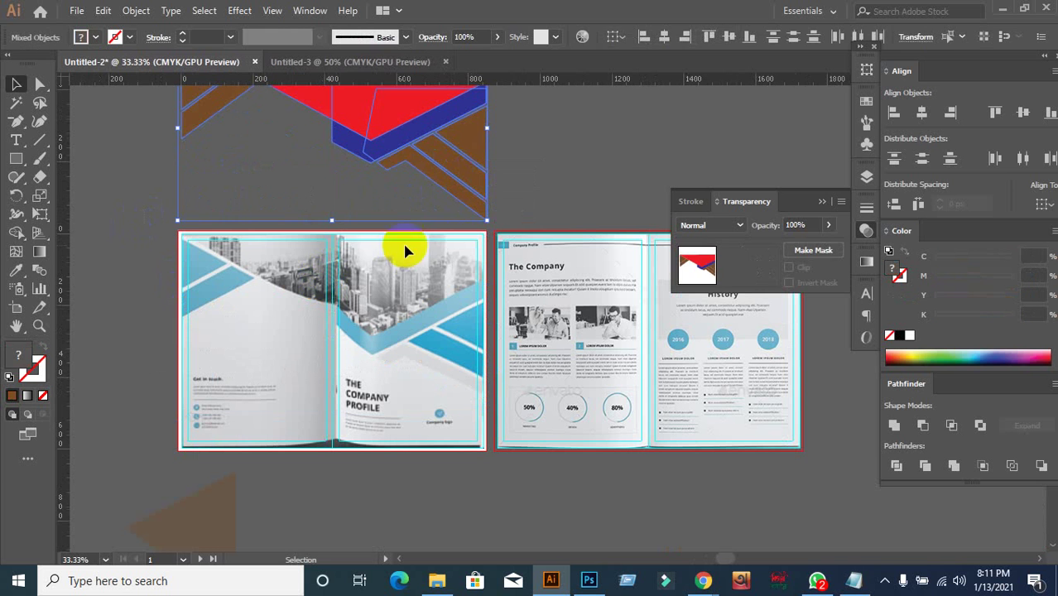
{"action": "left_click", "coordinate": [142, 348]}
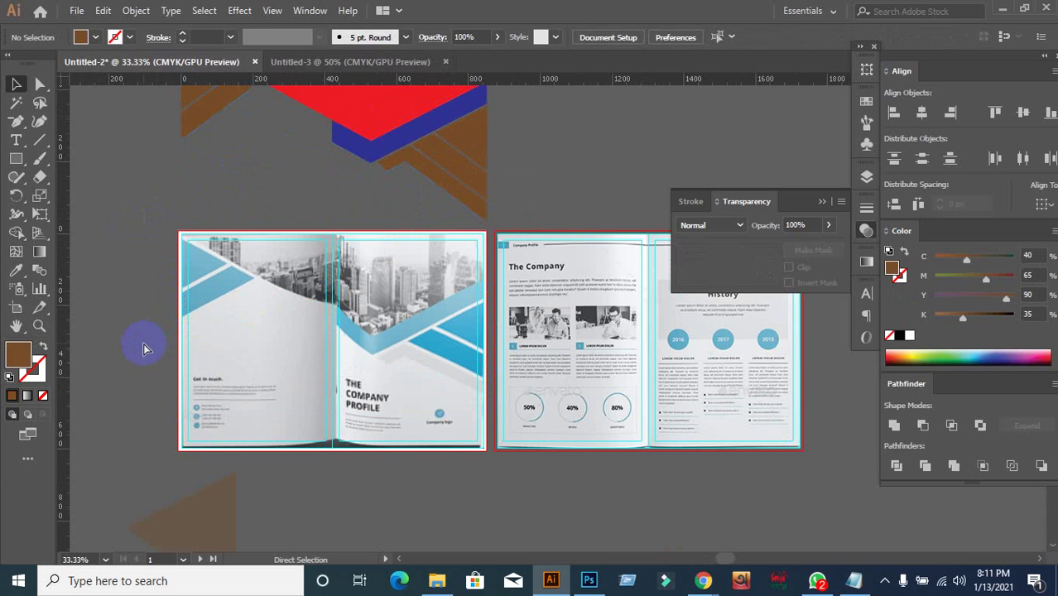
{"action": "key", "text": "ctrl+z"}
{"action": "key", "text": "ctrl+z"}
{"action": "left_click", "coordinate": [143, 348]}
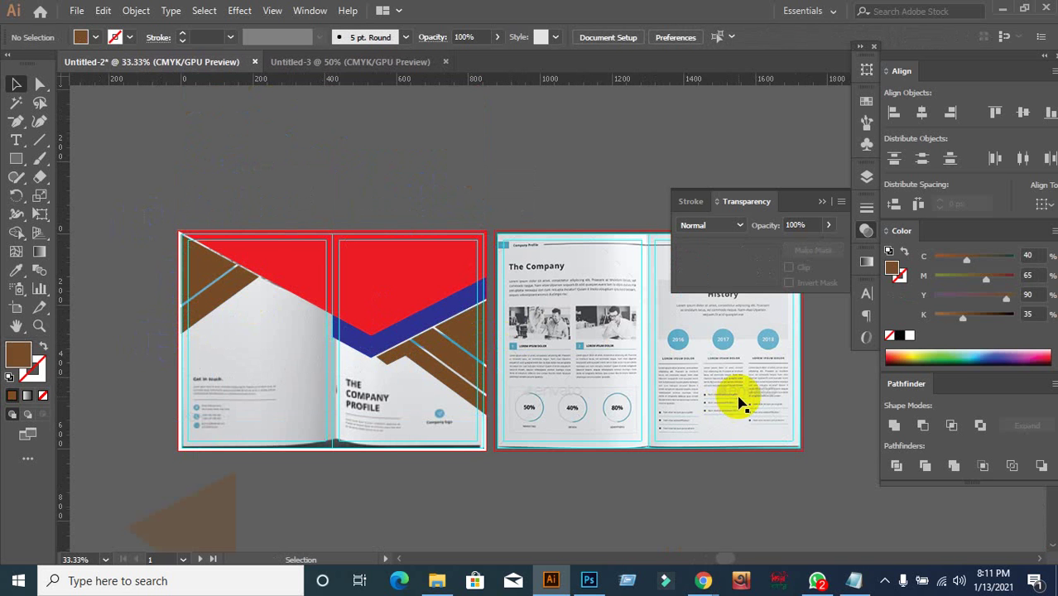
{"action": "scroll", "coordinate": [753, 396], "scroll_direction": "up", "scroll_amount": 1}
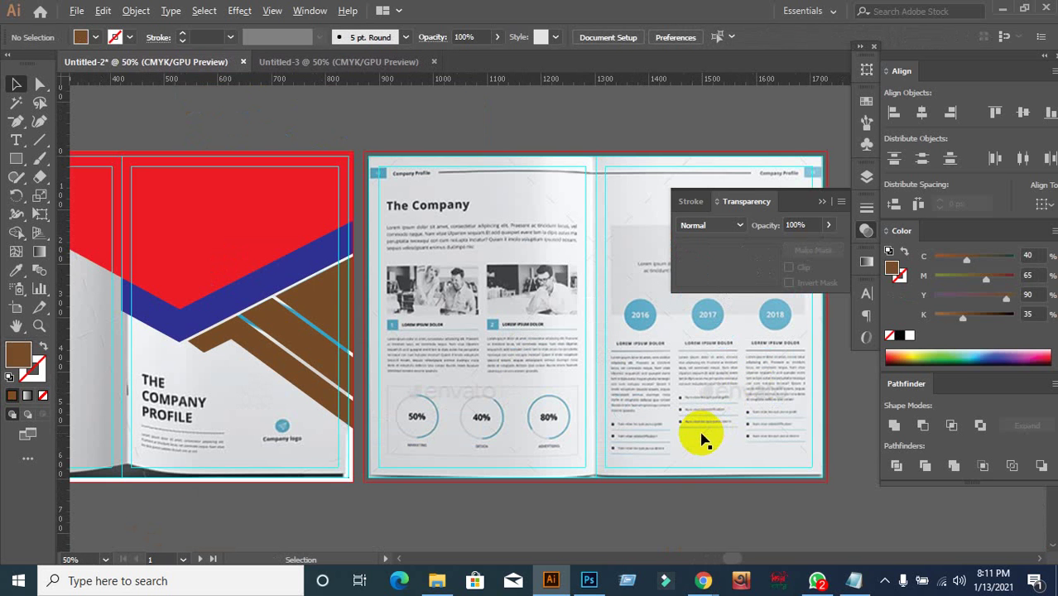
Draw a circle with the Ellipse tool over the 80% chart at the bottom of The Company page.
{"action": "scroll", "coordinate": [655, 432], "scroll_direction": "up", "scroll_amount": 2}
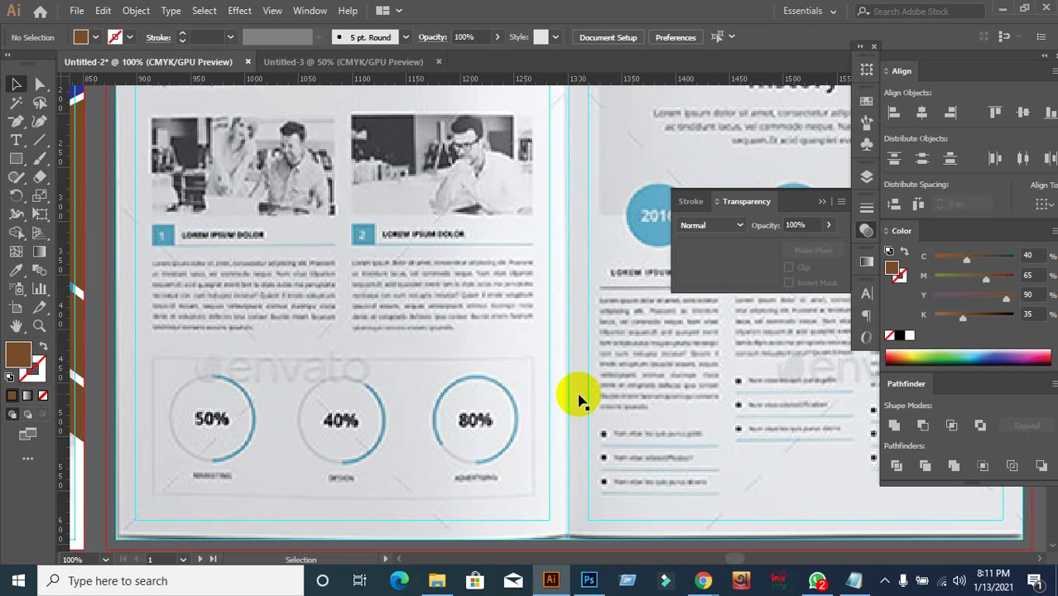
{"action": "scroll", "coordinate": [580, 401], "scroll_direction": "down", "scroll_amount": 4}
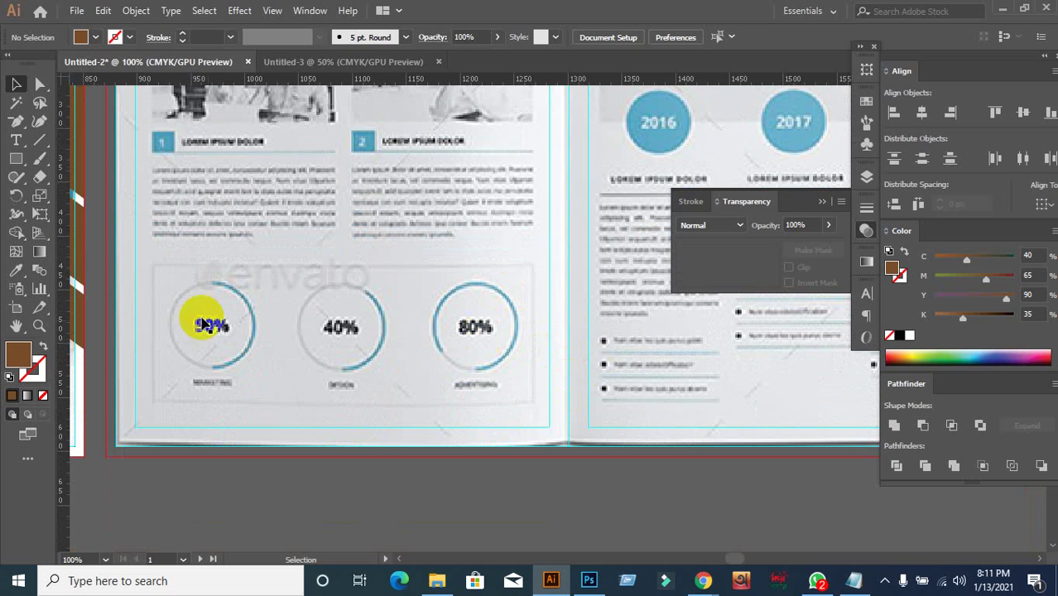
{"action": "left_click_drag", "start_coordinate": [15, 160], "coordinate": [105, 198]}
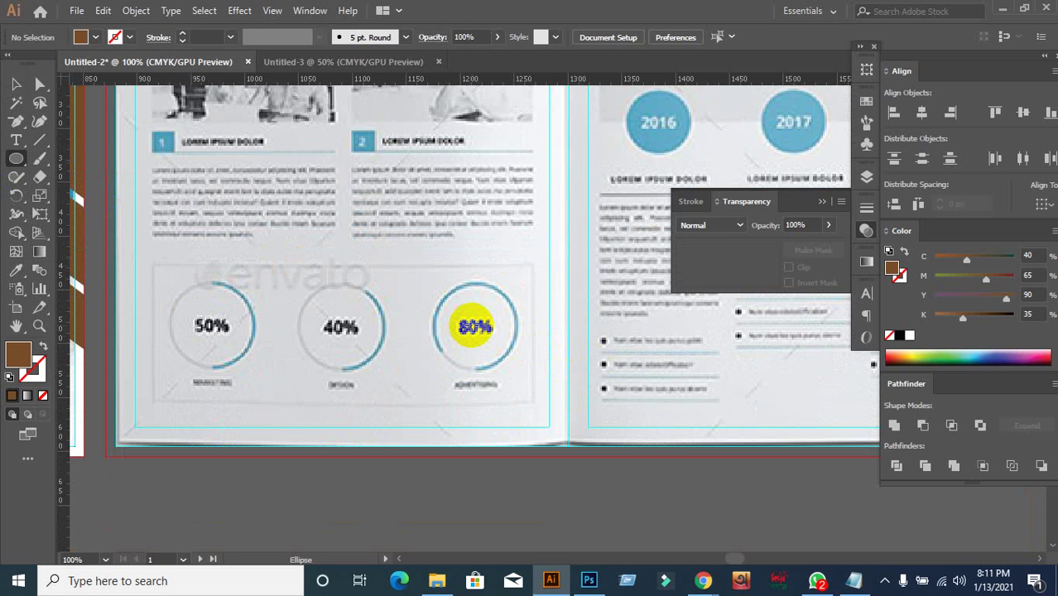
{"action": "mouse_move", "coordinate": [475, 328]}
{"action": "left_mouse_down"}
{"action": "mouse_move", "coordinate": [501, 349]}
{"action": "mouse_move", "coordinate": [506, 378]}
{"action": "mouse_move", "coordinate": [519, 371]}
{"action": "left_mouse_up"}
{"action": "key", "text": "v"}
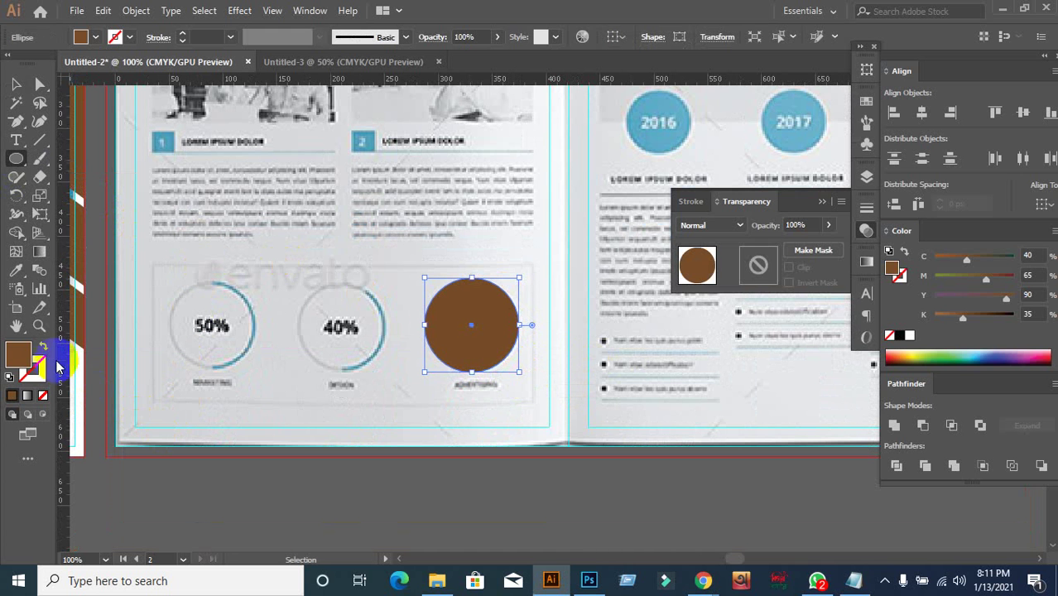
Swap the circle's fill and stroke so only a brown outline remains, and set the stroke weight to 3 pt.
{"action": "left_click", "coordinate": [42, 349]}
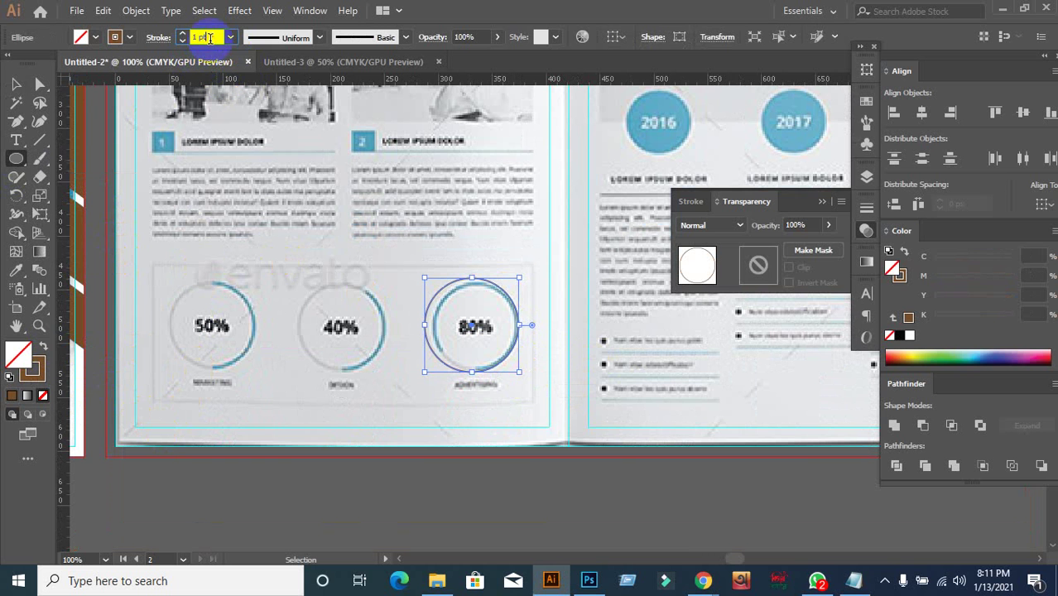
{"action": "type", "text": "3"}
{"action": "key", "text": "Return"}
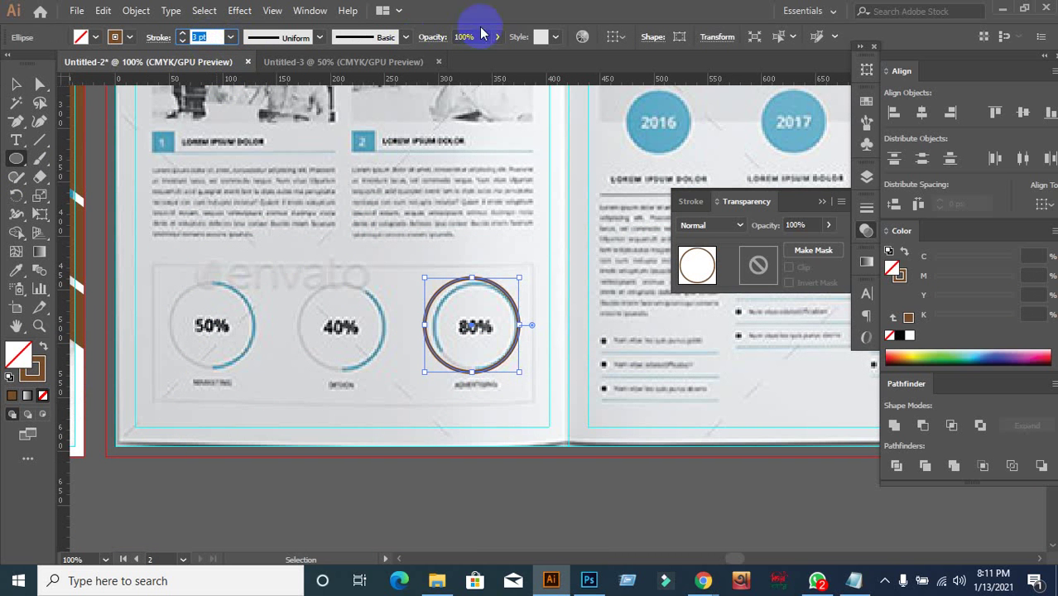
{"action": "left_click", "coordinate": [16, 83]}
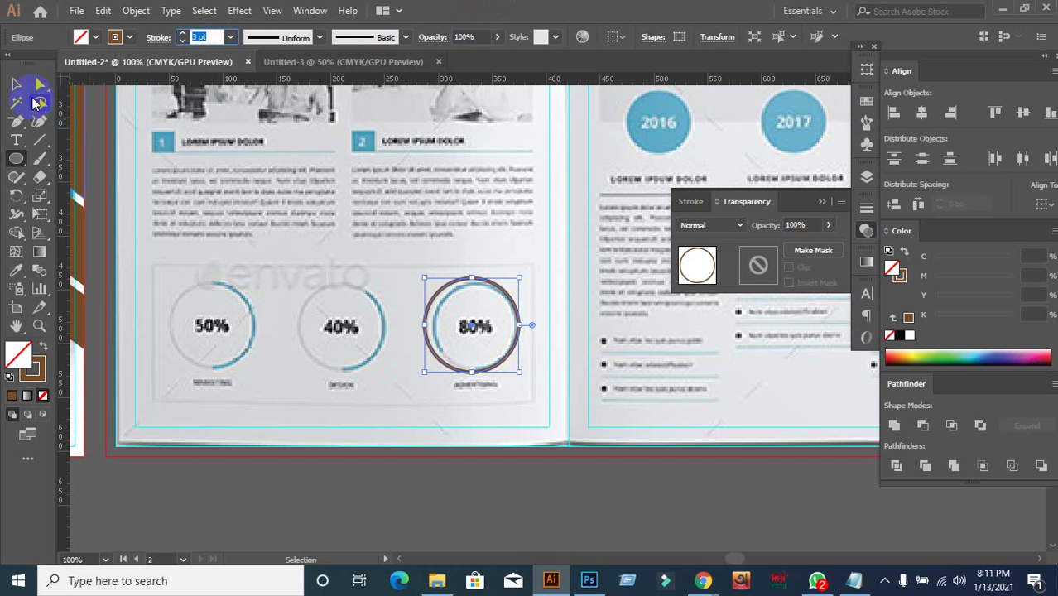
{"action": "left_click", "coordinate": [496, 480]}
Move and scale the brown circle down to match the reference ring around the 80% label.
{"action": "scroll", "coordinate": [497, 364], "scroll_direction": "up", "scroll_amount": 2}
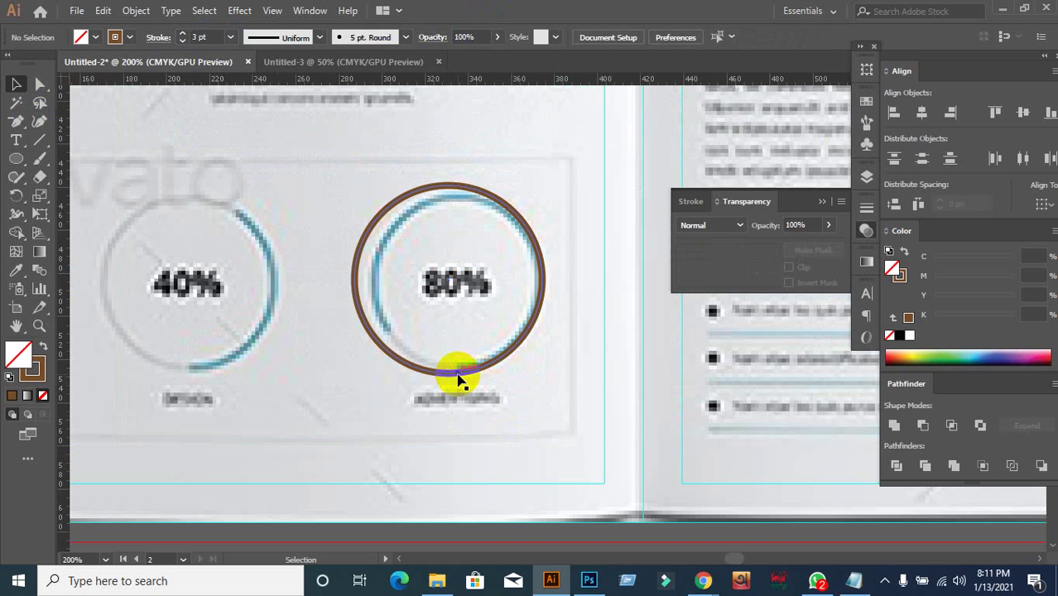
{"action": "mouse_move", "coordinate": [461, 379]}
{"action": "left_mouse_down"}
{"action": "mouse_move", "coordinate": [479, 383]}
{"action": "mouse_move", "coordinate": [460, 378]}
{"action": "mouse_move", "coordinate": [472, 371]}
{"action": "left_mouse_up"}
{"action": "left_click_drag", "start_coordinate": [554, 381], "coordinate": [541, 364]}
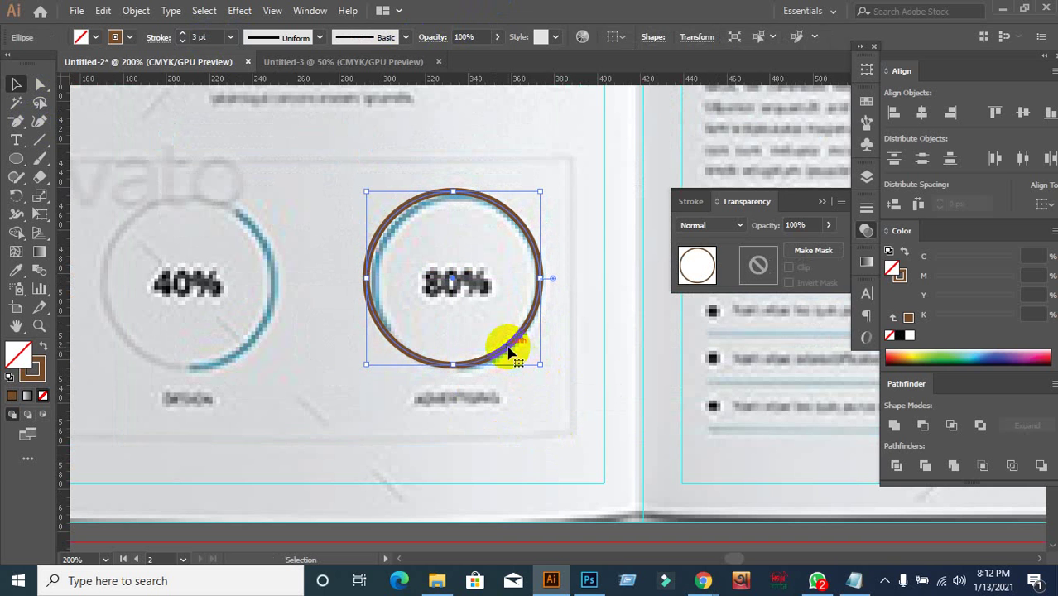
{"action": "left_click_drag", "start_coordinate": [365, 190], "coordinate": [371, 198]}
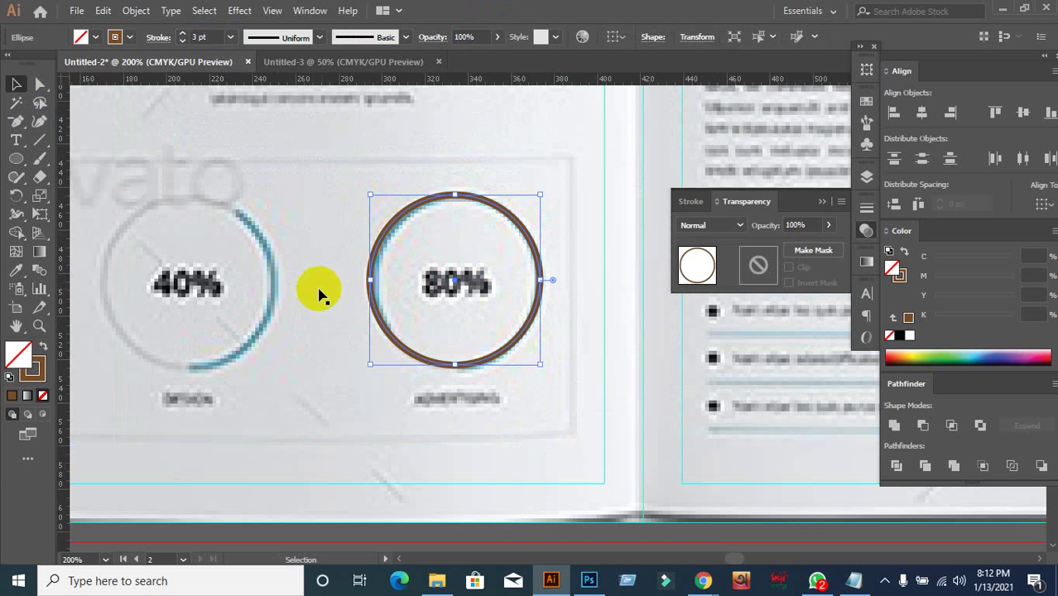
{"action": "left_click", "coordinate": [430, 369]}
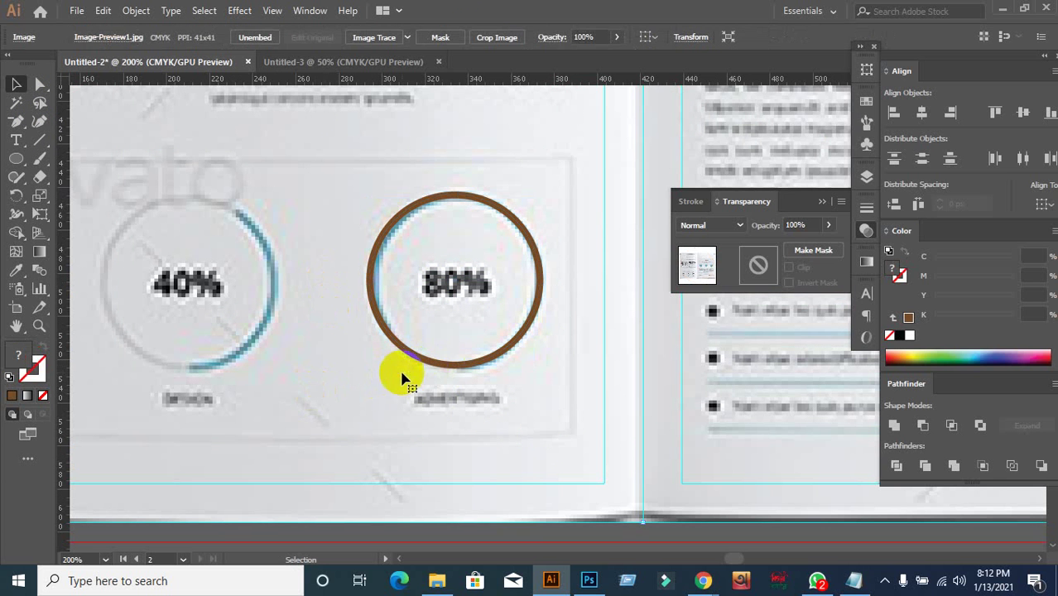
{"action": "left_click_drag", "start_coordinate": [371, 397], "coordinate": [433, 335]}
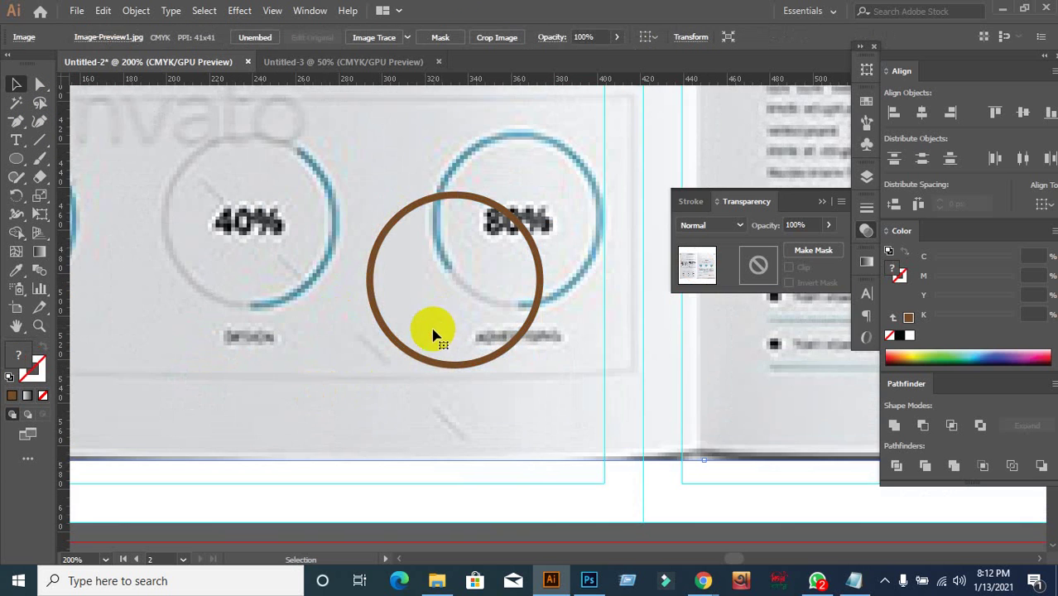
{"action": "key", "text": "ctrl+z"}
{"action": "scroll", "coordinate": [429, 439], "scroll_direction": "down", "scroll_amount": 3}
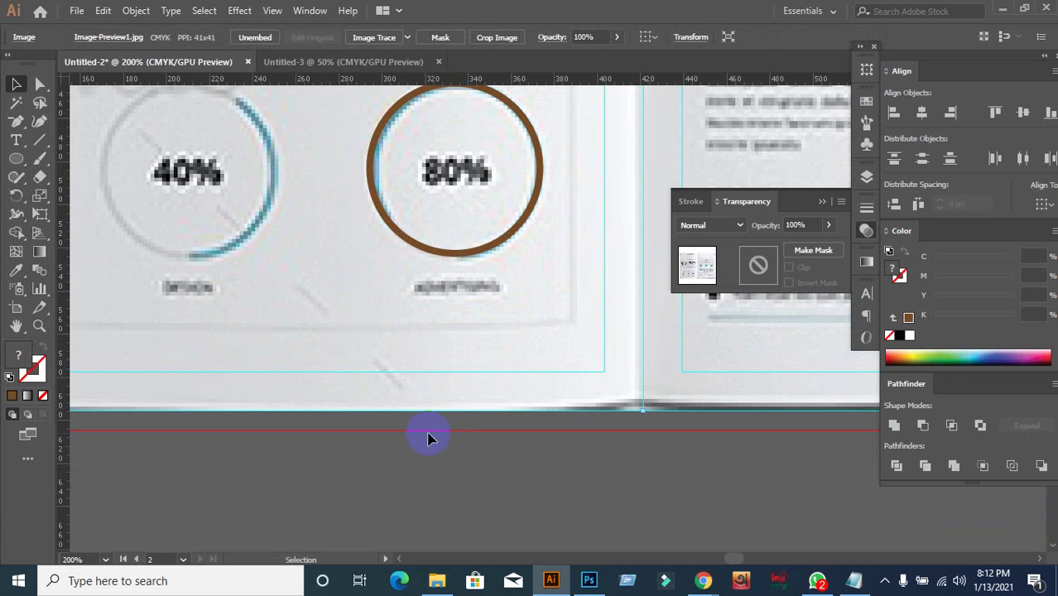
{"action": "left_click", "coordinate": [414, 483]}
{"action": "scroll", "coordinate": [426, 389], "scroll_direction": "down", "scroll_amount": 6}
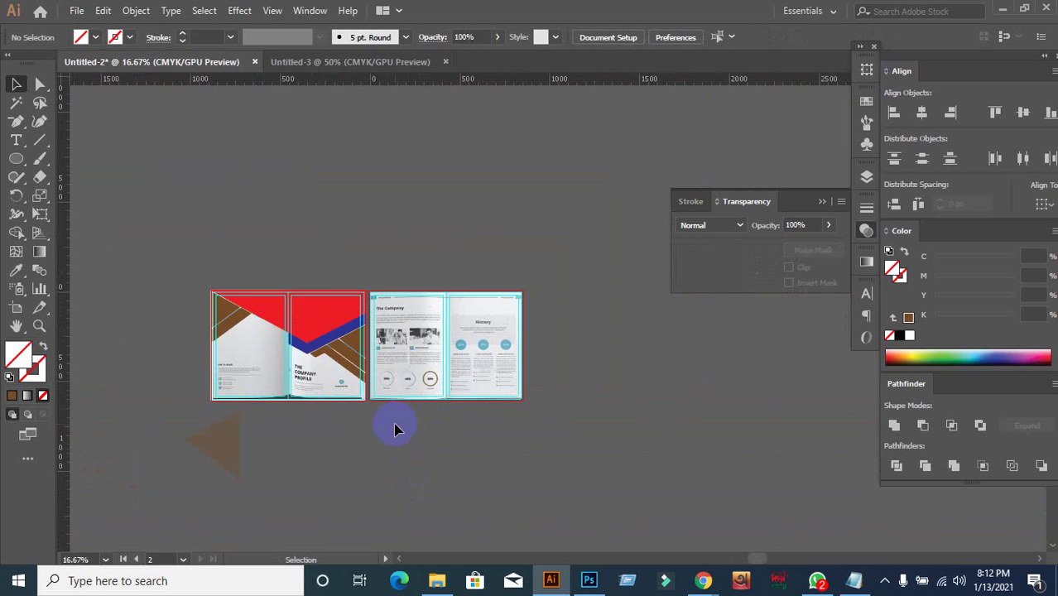
{"action": "scroll", "coordinate": [394, 428], "scroll_direction": "up", "scroll_amount": 4}
{"action": "left_click", "coordinate": [408, 308]}
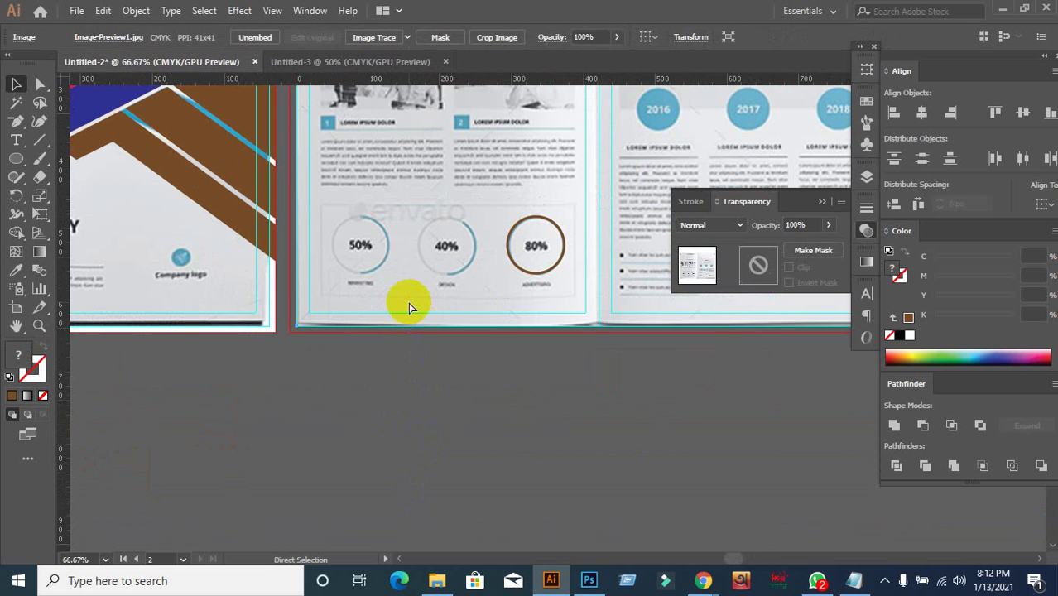
{"action": "key", "text": "ctrl+shift+a"}
{"action": "scroll", "coordinate": [575, 269], "scroll_direction": "up", "scroll_amount": 3}
{"action": "scroll", "coordinate": [468, 275], "scroll_direction": "down", "scroll_amount": 1}
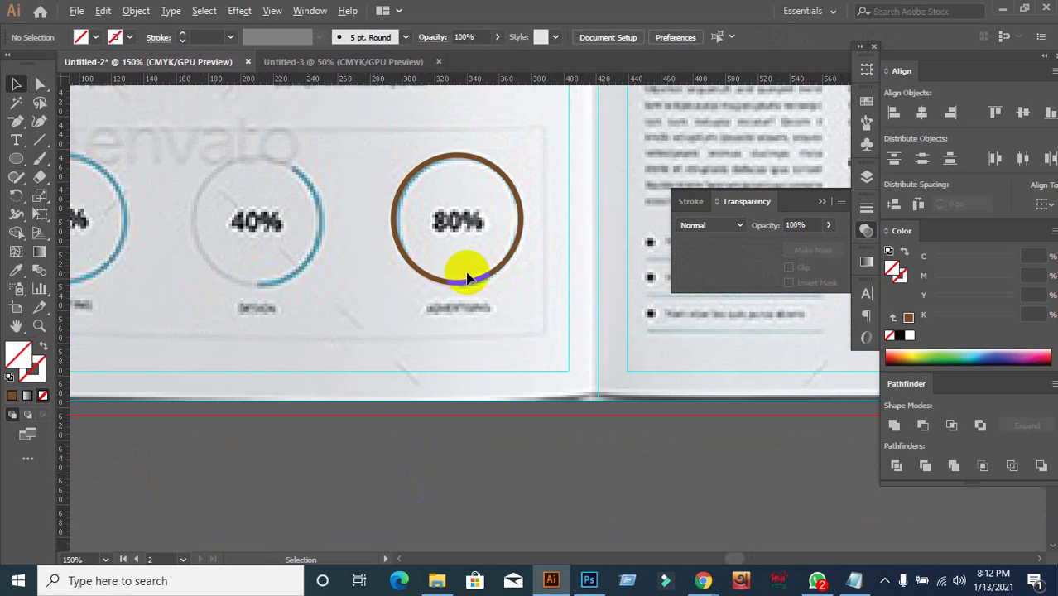
Expand the brown circle's fill and stroke into a filled ring shape.
{"action": "left_click", "coordinate": [464, 283]}
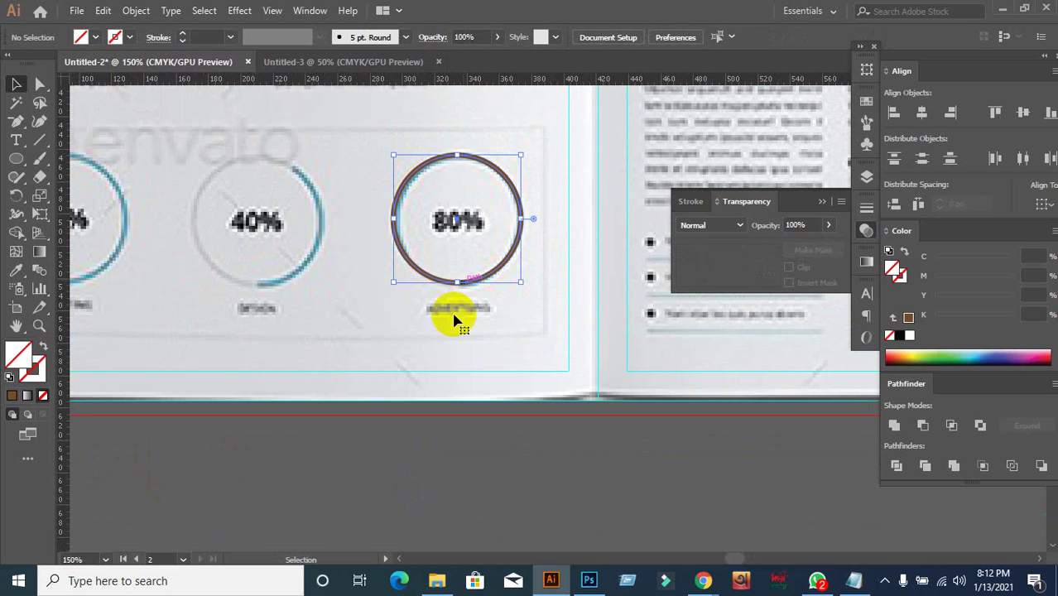
{"action": "left_click", "coordinate": [136, 10]}
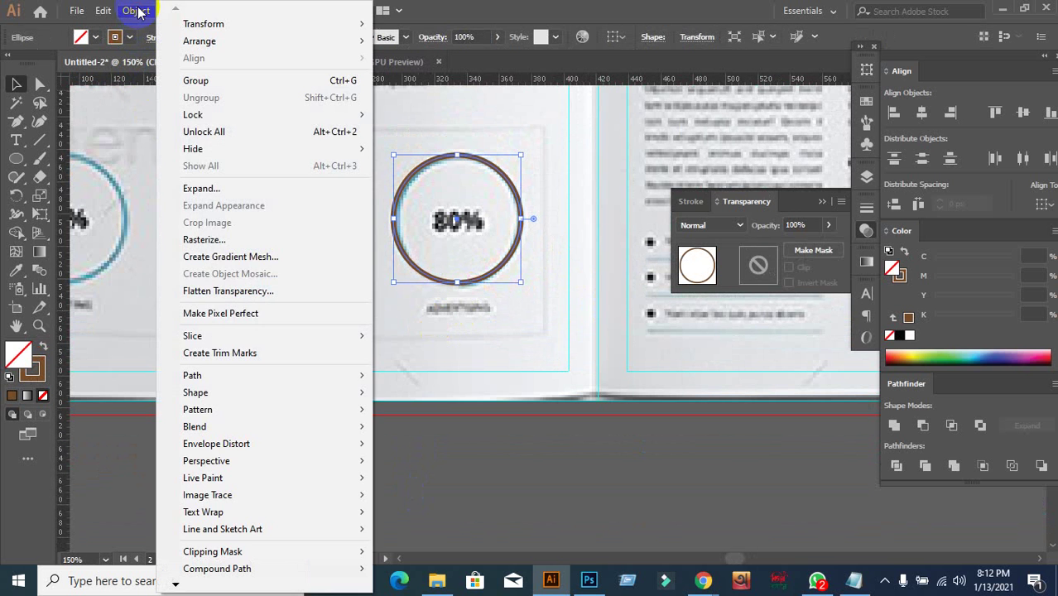
{"action": "left_click", "coordinate": [218, 189]}
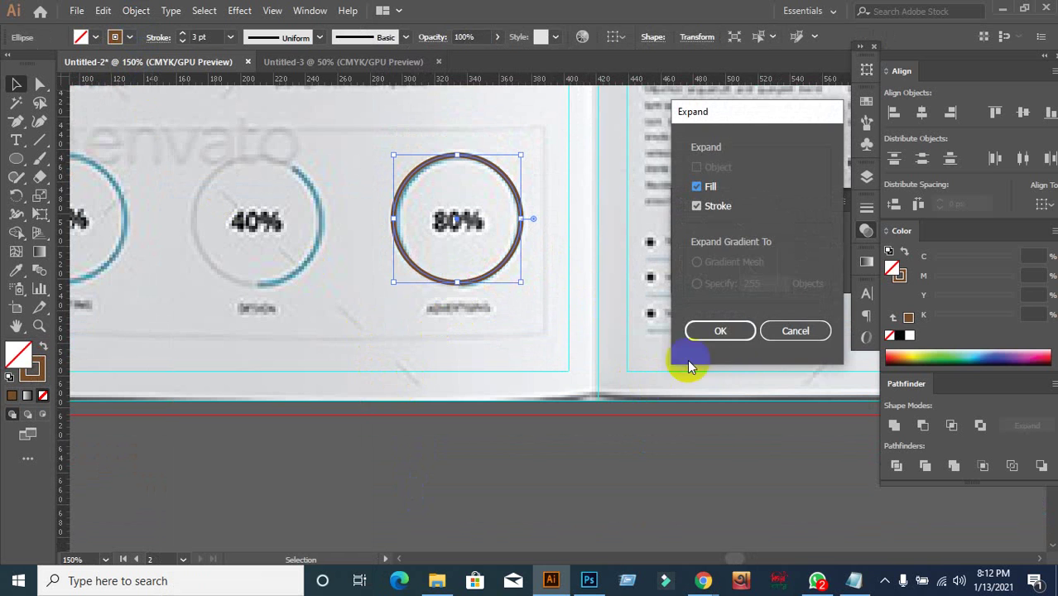
{"action": "left_click", "coordinate": [720, 330]}
{"action": "left_click", "coordinate": [360, 379]}
Change the expanded ring's fill to grey 828282.
{"action": "scroll", "coordinate": [386, 296], "scroll_direction": "up", "scroll_amount": 1}
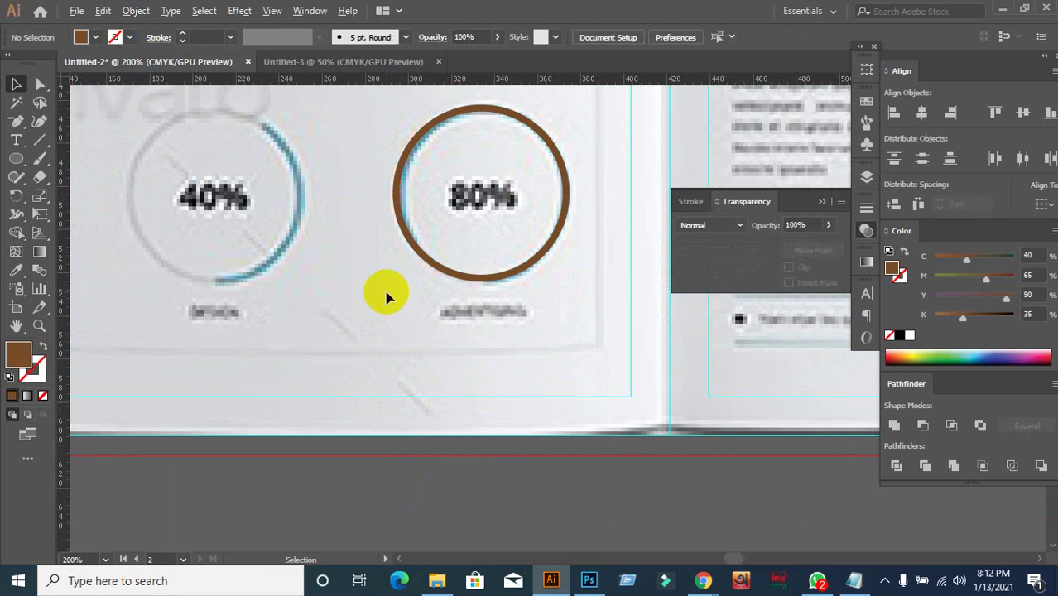
{"action": "left_click", "coordinate": [440, 274]}
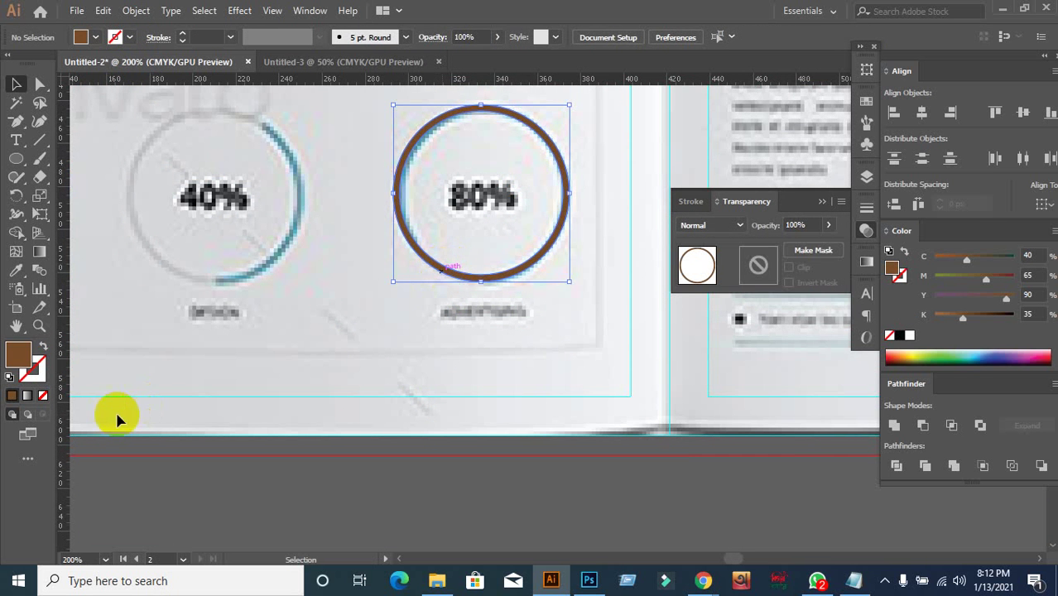
{"action": "double_click", "coordinate": [11, 356]}
{"action": "left_click_drag", "start_coordinate": [574, 402], "coordinate": [540, 336]}
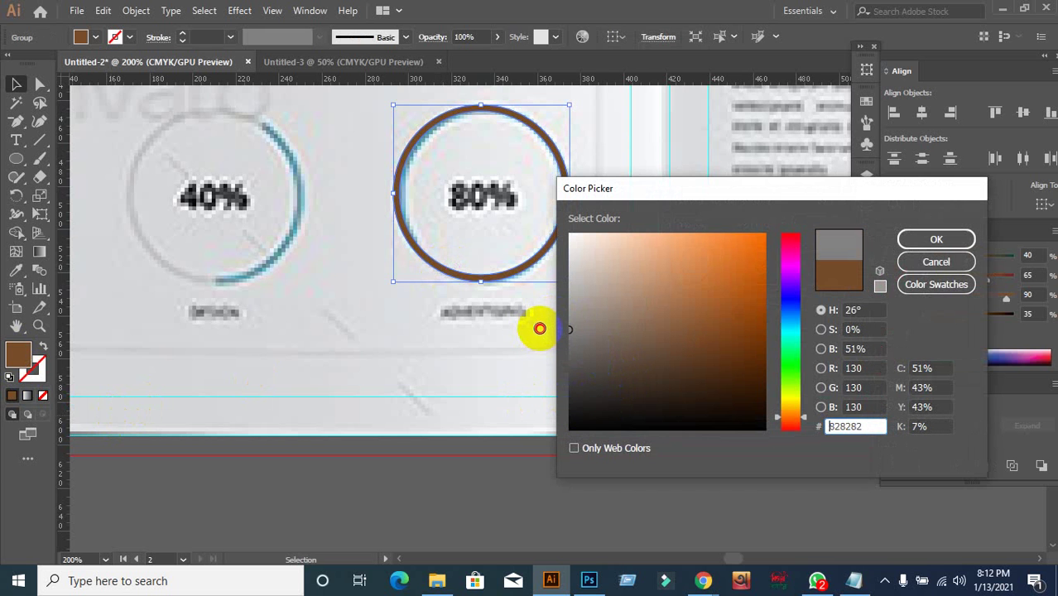
{"action": "left_click", "coordinate": [936, 240]}
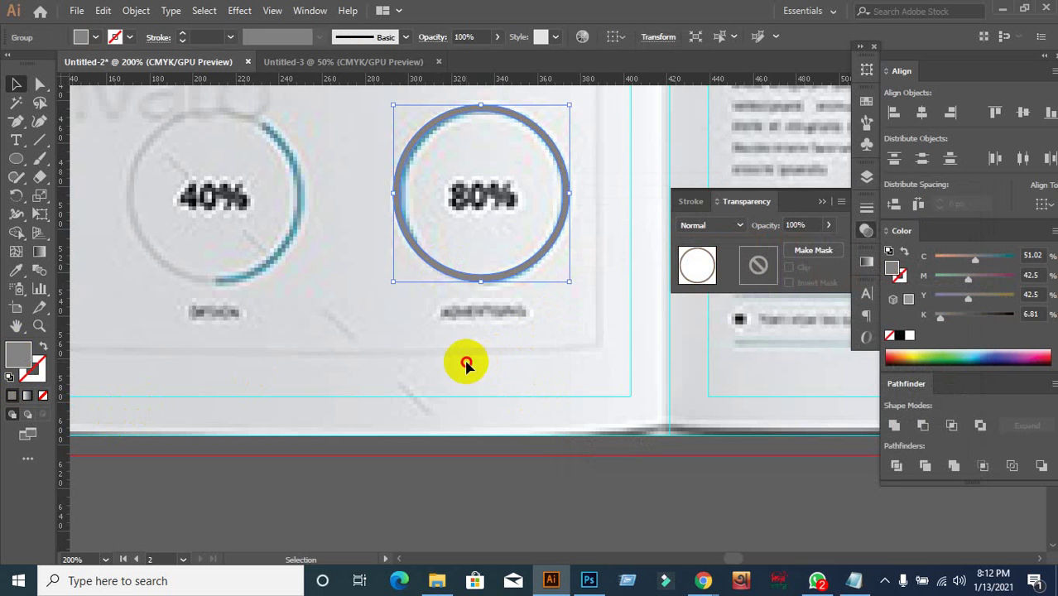
{"action": "left_click", "coordinate": [466, 364]}
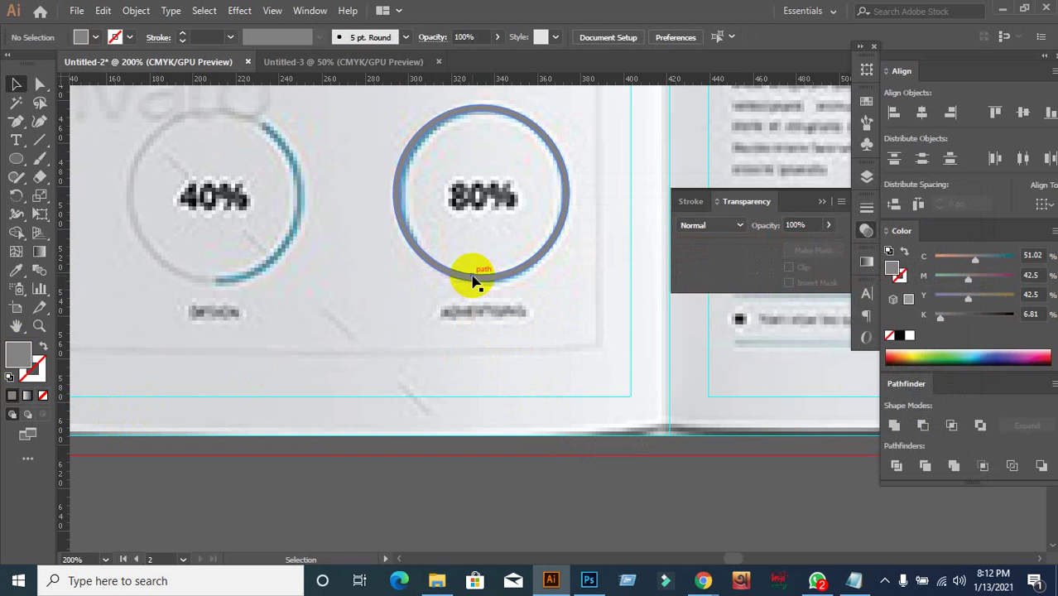
Duplicate the grey ring in place and fill the front copy with cyan (C 100, M 0, Y 0, K 0).
{"action": "left_click", "coordinate": [473, 278]}
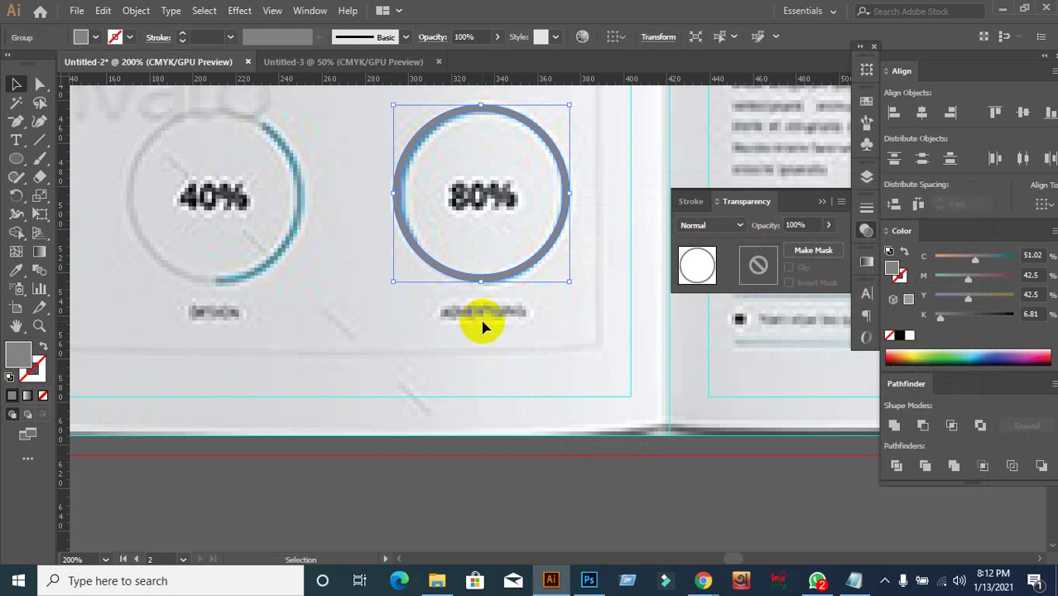
{"action": "left_click", "coordinate": [96, 37]}
{"action": "left_click", "coordinate": [85, 64]}
{"action": "left_click", "coordinate": [427, 342]}
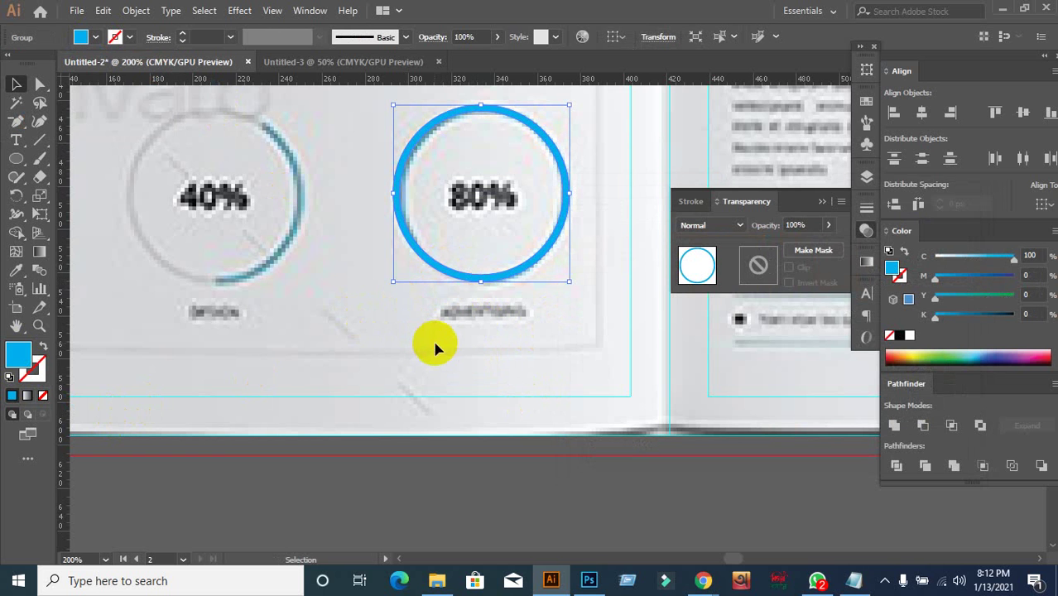
Take the cyan ring away temporarily to check the grey ring beneath it, and restore the cyan ring.
{"action": "left_click", "coordinate": [489, 300]}
{"action": "left_click", "coordinate": [485, 283]}
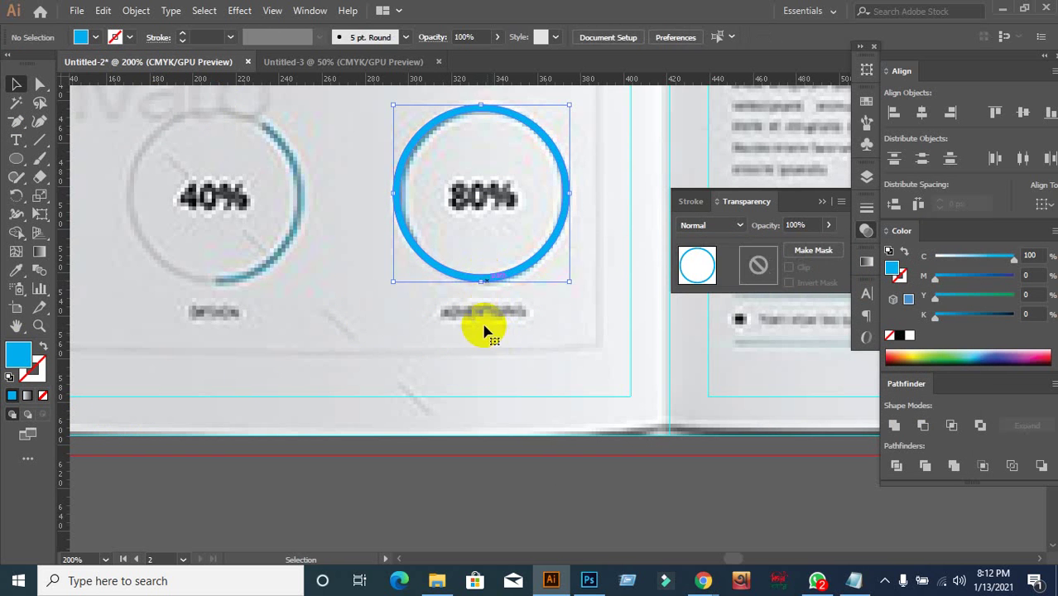
{"action": "left_click_drag", "start_coordinate": [492, 282], "coordinate": [478, 383]}
{"action": "key", "text": "ctrl+z"}
{"action": "left_click", "coordinate": [477, 383]}
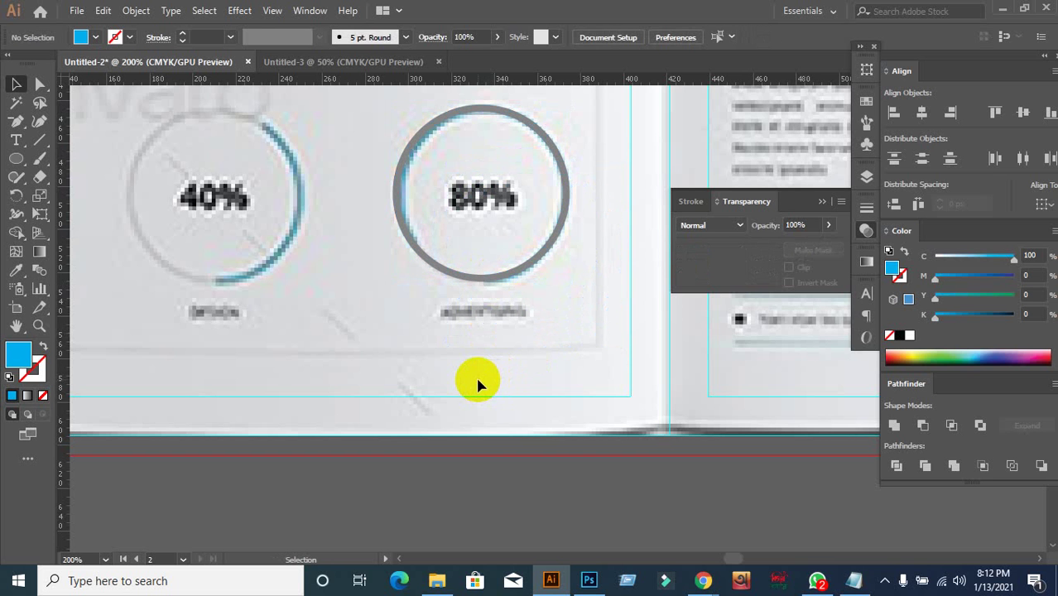
{"action": "left_click", "coordinate": [495, 285]}
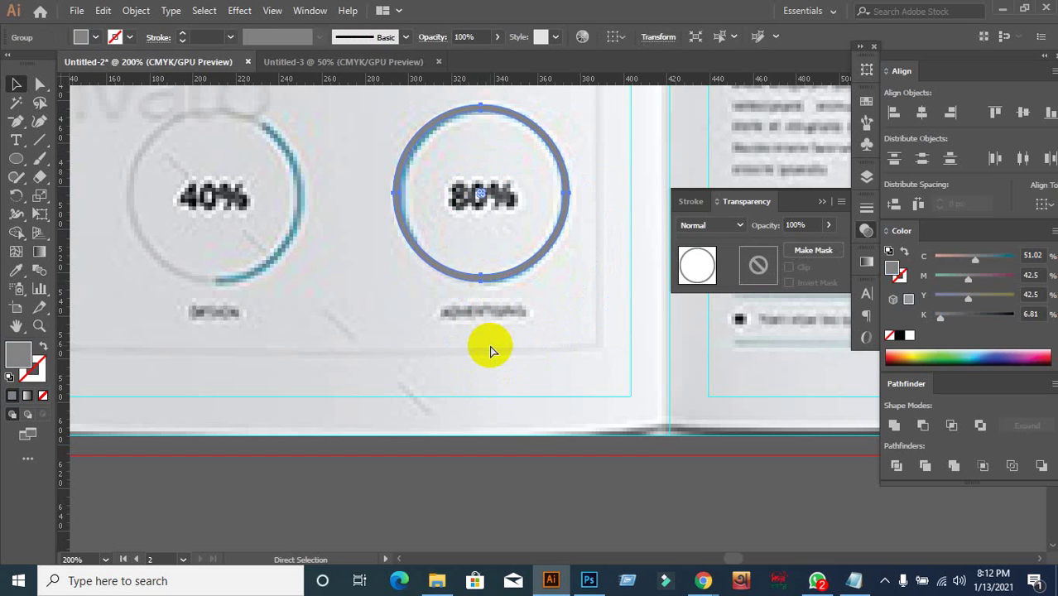
{"action": "left_click", "coordinate": [487, 340]}
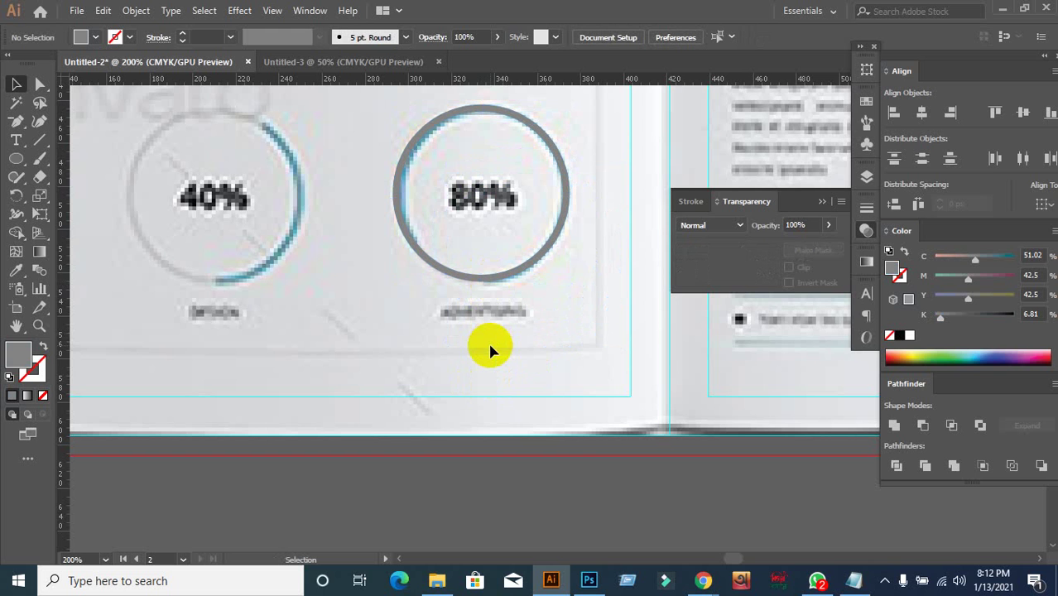
{"action": "left_click_drag", "start_coordinate": [493, 240], "coordinate": [534, 324]}
{"action": "left_click", "coordinate": [445, 357]}
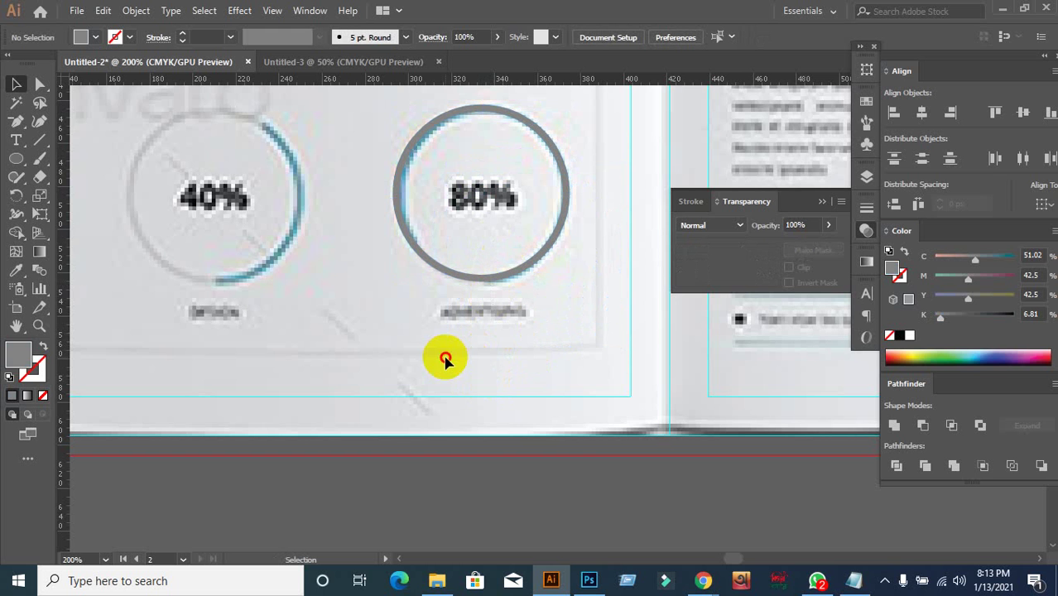
{"action": "left_click", "coordinate": [444, 361]}
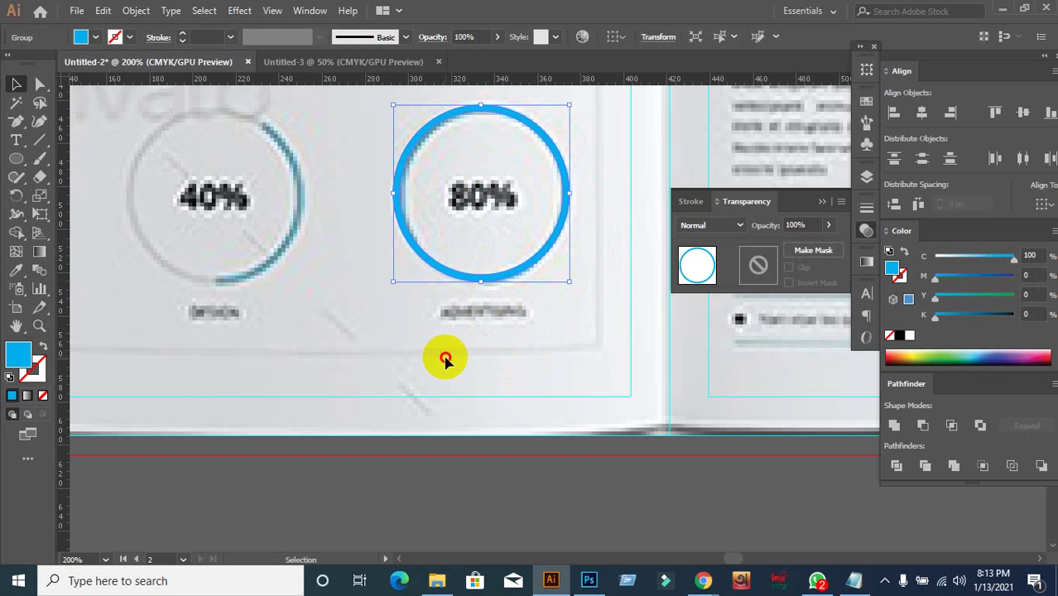
{"action": "left_click", "coordinate": [445, 355]}
Draw a straight diagonal line across the cyan ring on the 80% chart, from its lower-left edge to its upper-right edge.
{"action": "left_click", "coordinate": [466, 279]}
{"action": "scroll", "coordinate": [406, 326], "scroll_direction": "up", "scroll_amount": 2}
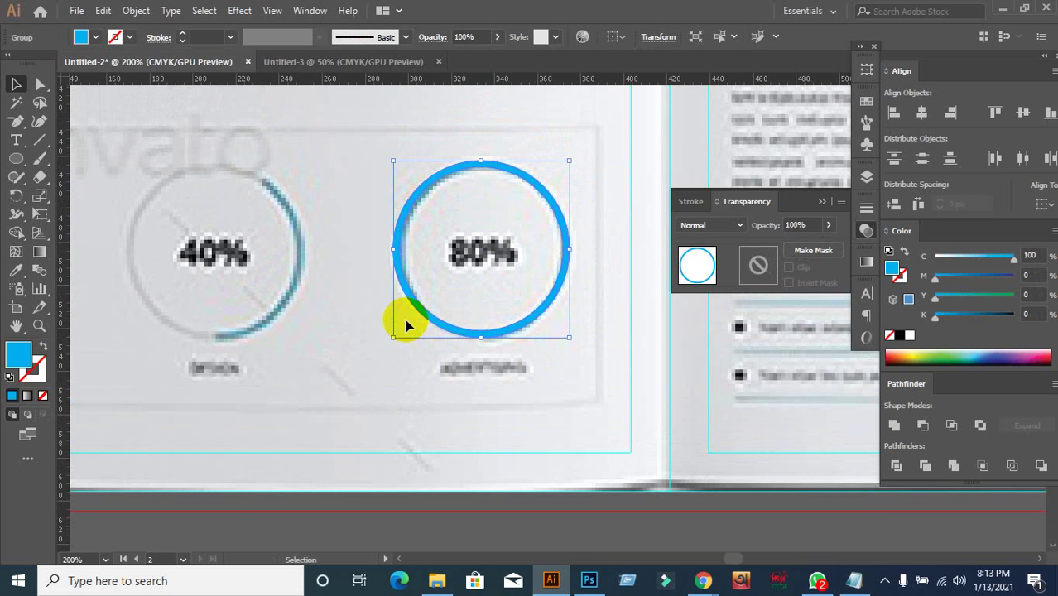
{"action": "left_click", "coordinate": [440, 427]}
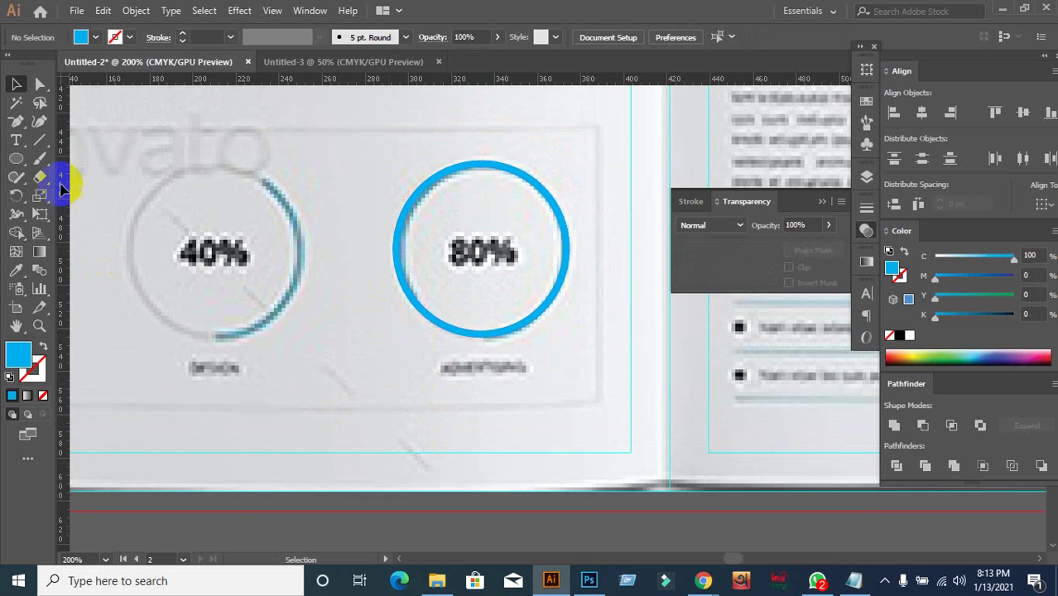
{"action": "left_click", "coordinate": [40, 143]}
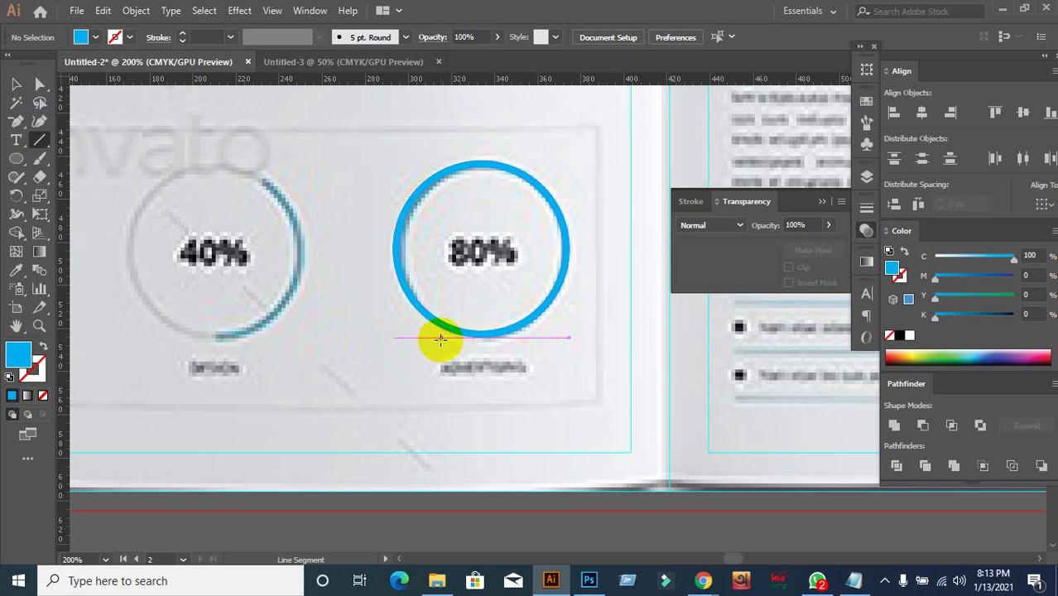
{"action": "left_click_drag", "start_coordinate": [416, 347], "coordinate": [586, 159]}
{"action": "left_click", "coordinate": [18, 85]}
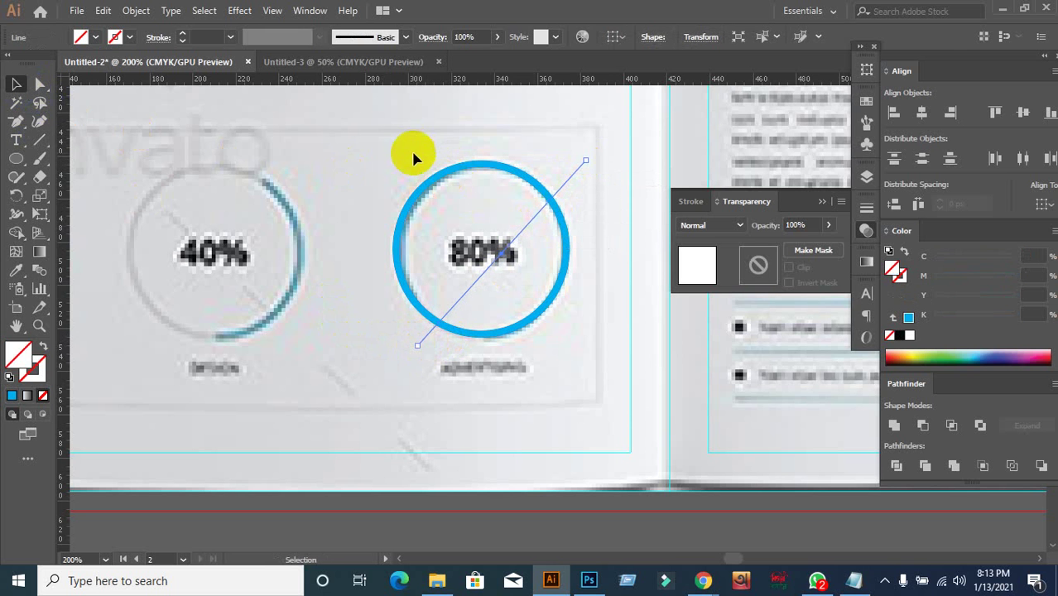
Divide the cyan ring along the diagonal line with Pathfinder and ungroup the resulting pieces.
{"action": "left_click", "coordinate": [567, 271], "text": "shift"}
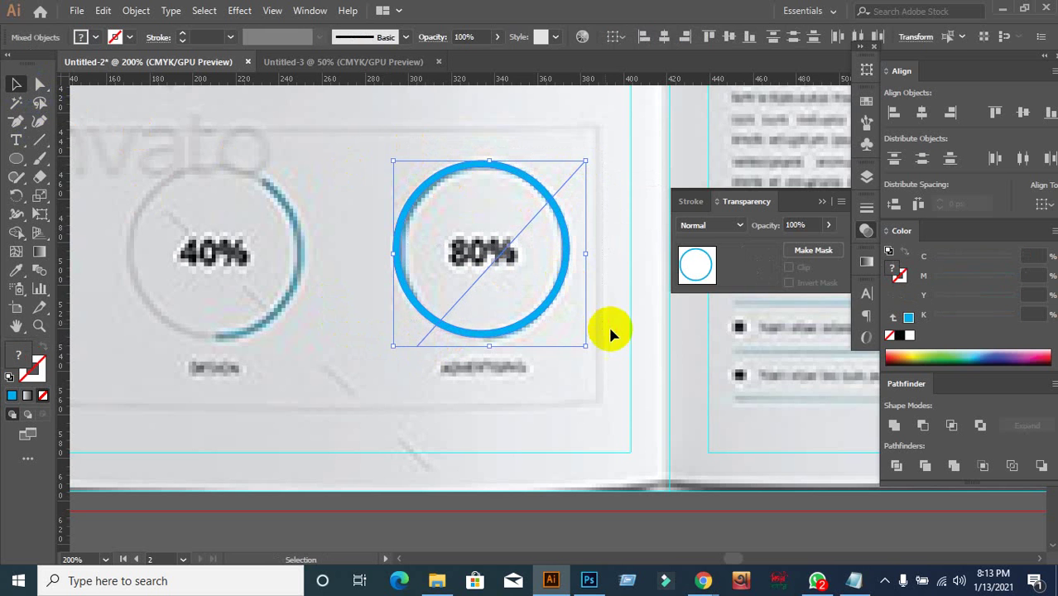
{"action": "left_click", "coordinate": [897, 466]}
{"action": "right_click", "coordinate": [518, 285]}
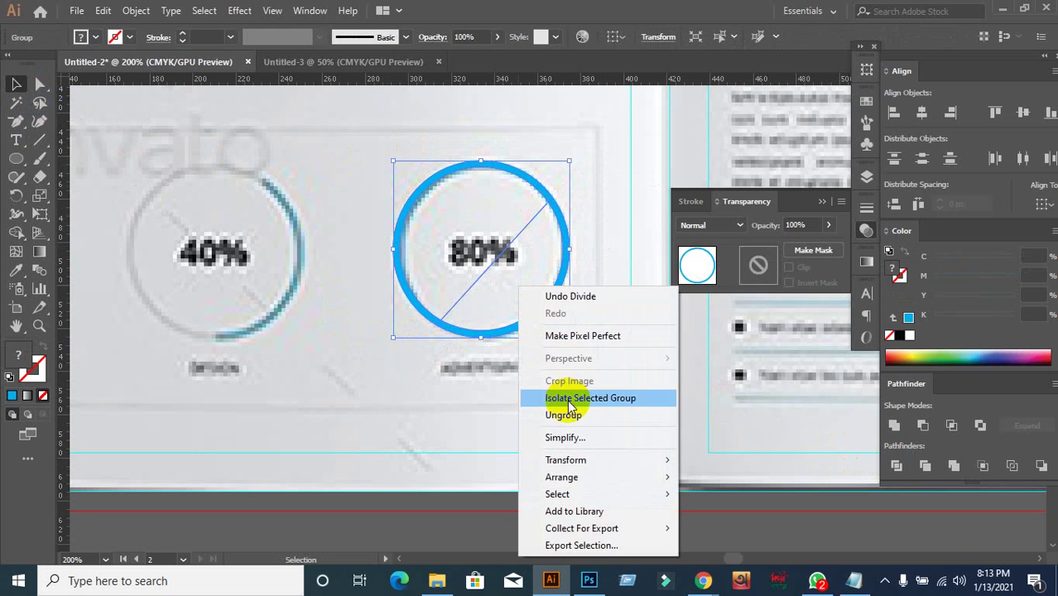
{"action": "left_click", "coordinate": [566, 415]}
Delete the upper-left half of the divided cyan ring and the unfilled shapes inside it.
{"action": "left_click", "coordinate": [481, 213]}
{"action": "left_click", "coordinate": [448, 184]}
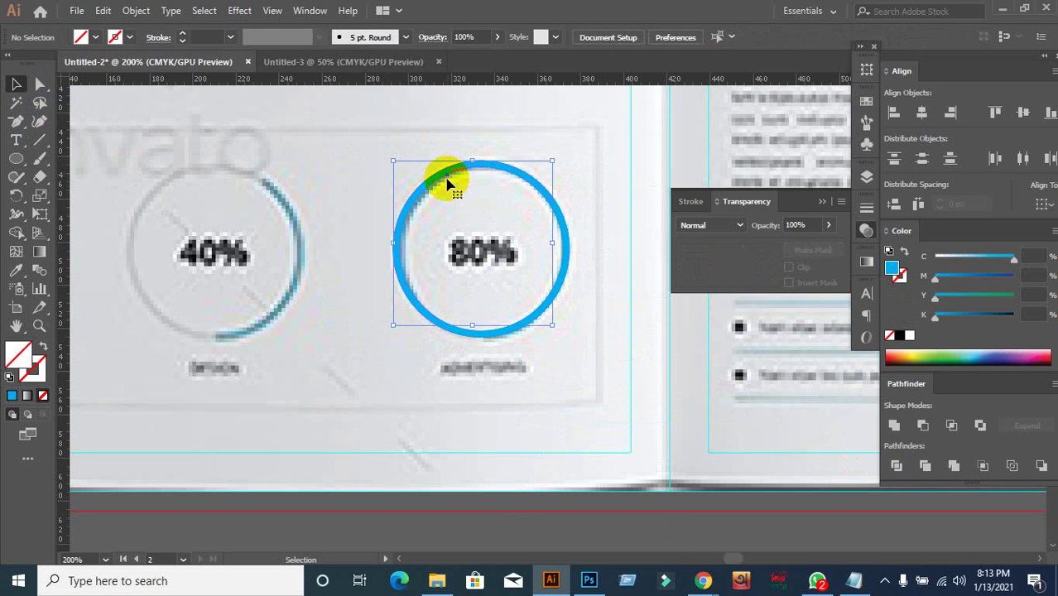
{"action": "left_click", "coordinate": [449, 178]}
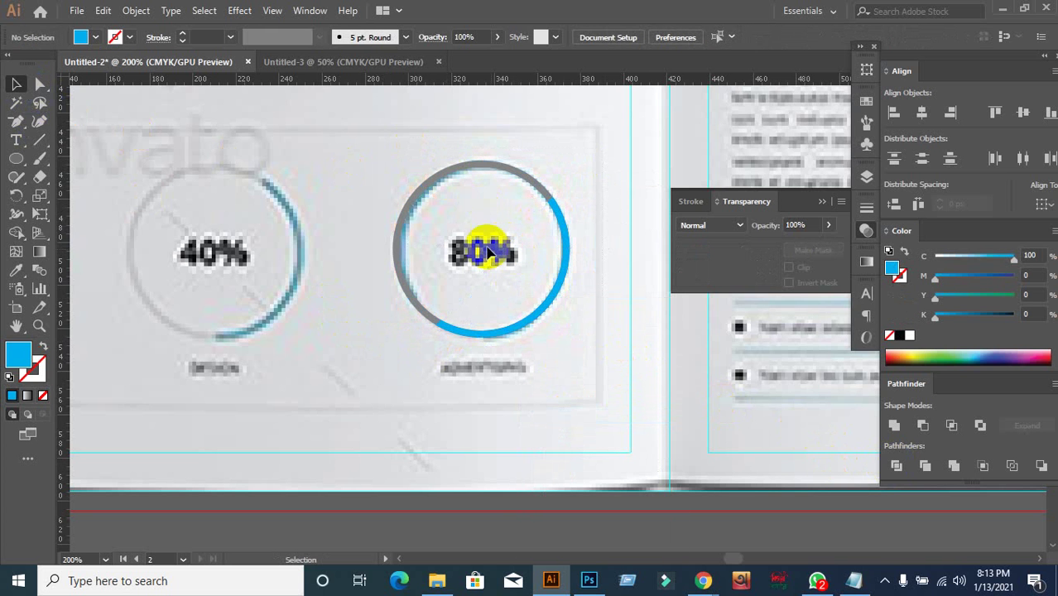
{"action": "left_click", "coordinate": [506, 284]}
{"action": "left_click_drag", "start_coordinate": [484, 247], "coordinate": [411, 62]}
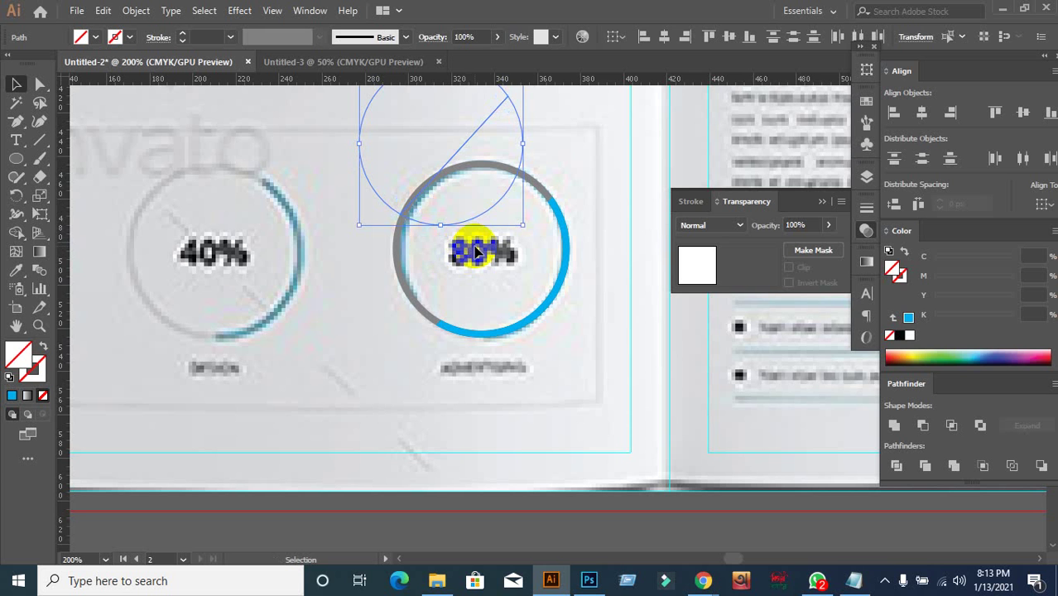
{"action": "left_click", "coordinate": [476, 252]}
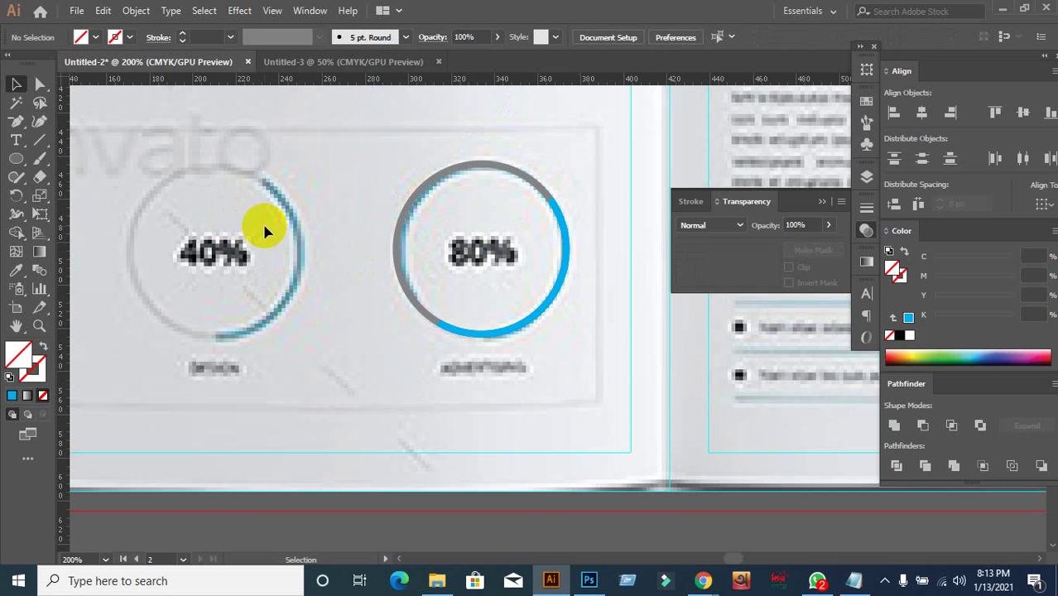
Move the grey and cyan rings off the 80% chart temporarily to compare them with the reference, and restore them.
{"action": "scroll", "coordinate": [397, 306], "scroll_direction": "down", "scroll_amount": 3}
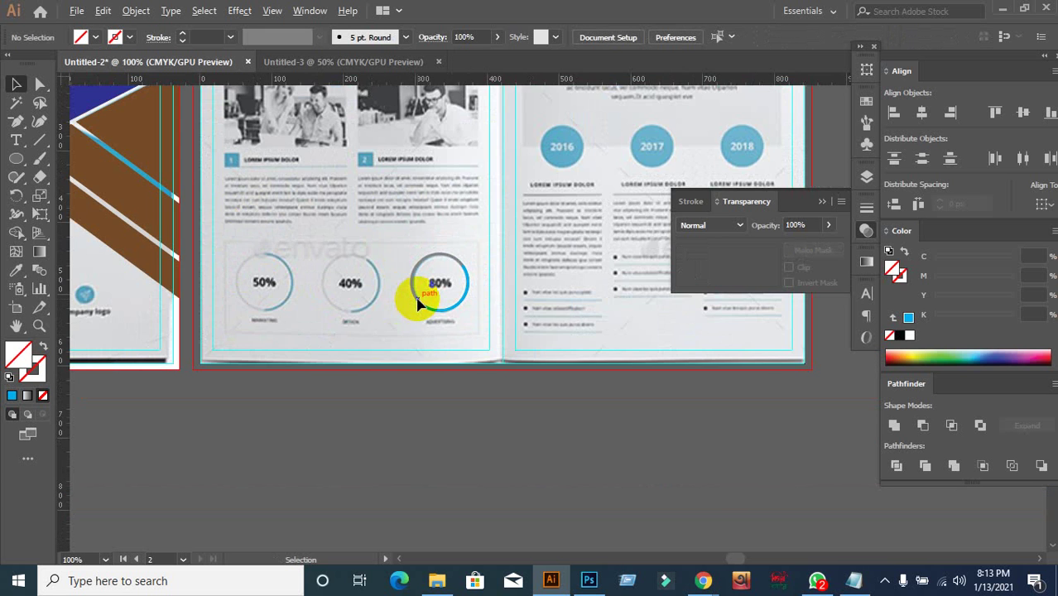
{"action": "scroll", "coordinate": [421, 307], "scroll_direction": "left", "scroll_amount": 2}
{"action": "scroll", "coordinate": [361, 308], "scroll_direction": "up", "scroll_amount": 1}
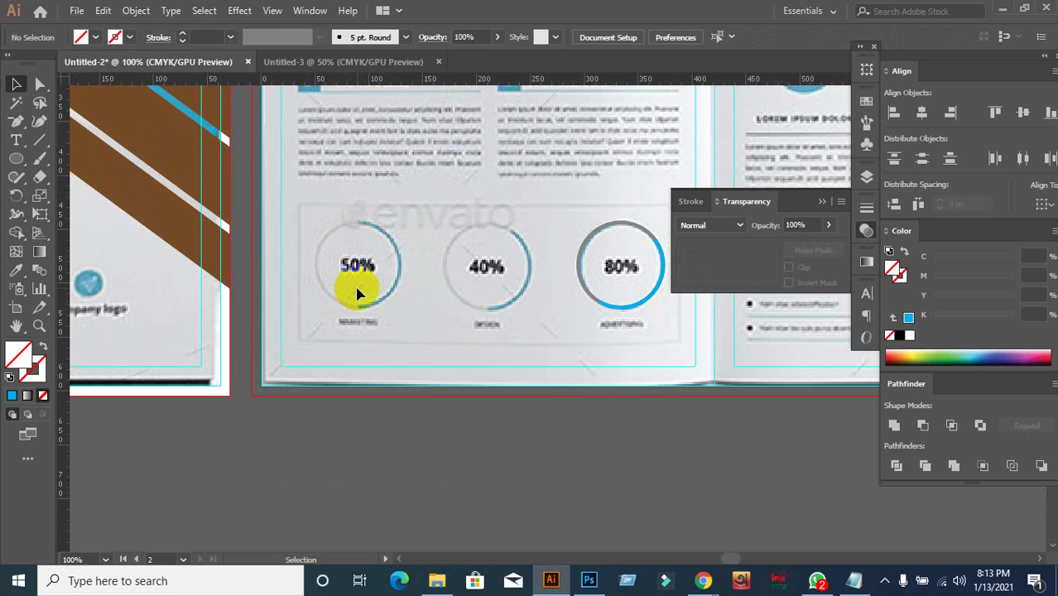
{"action": "left_click", "coordinate": [357, 294]}
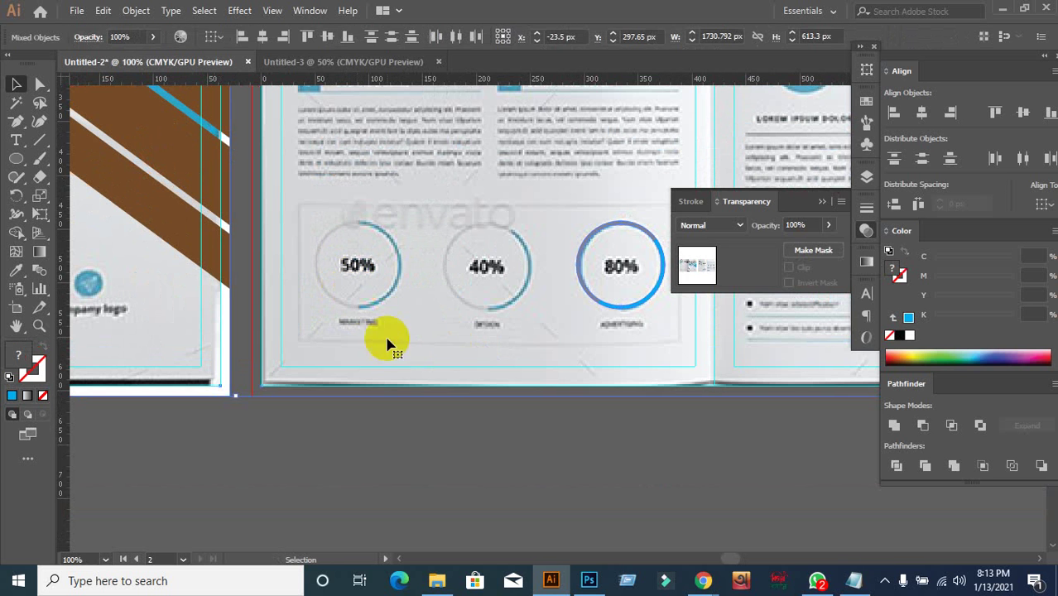
{"action": "left_click", "coordinate": [422, 414]}
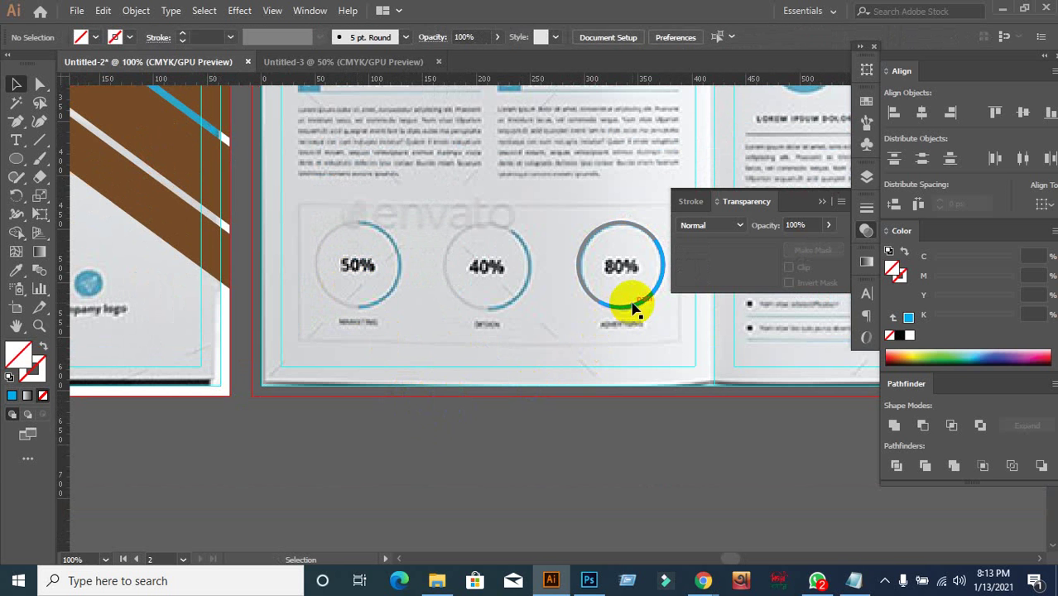
{"action": "scroll", "coordinate": [514, 292], "scroll_direction": "up", "scroll_amount": 1}
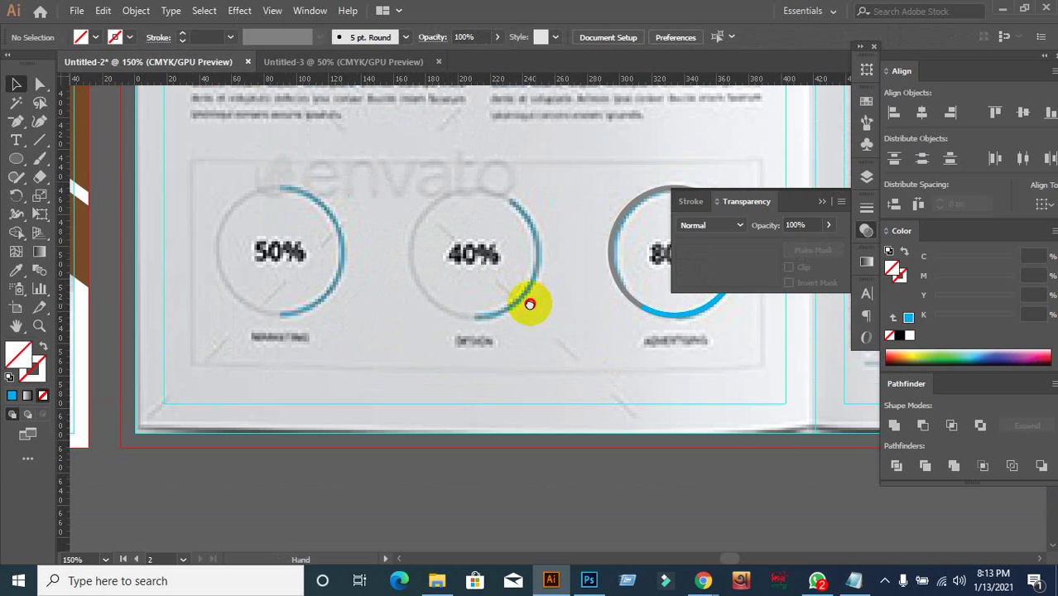
{"action": "left_click_drag", "start_coordinate": [530, 305], "coordinate": [508, 302]}
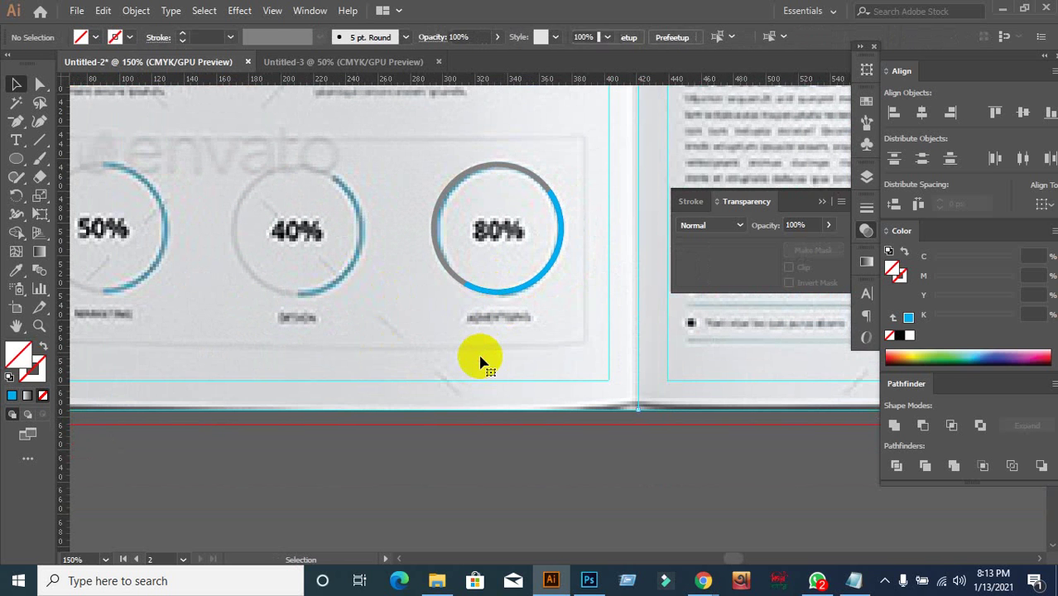
{"action": "left_click", "coordinate": [480, 361]}
{"action": "left_click", "coordinate": [534, 290]}
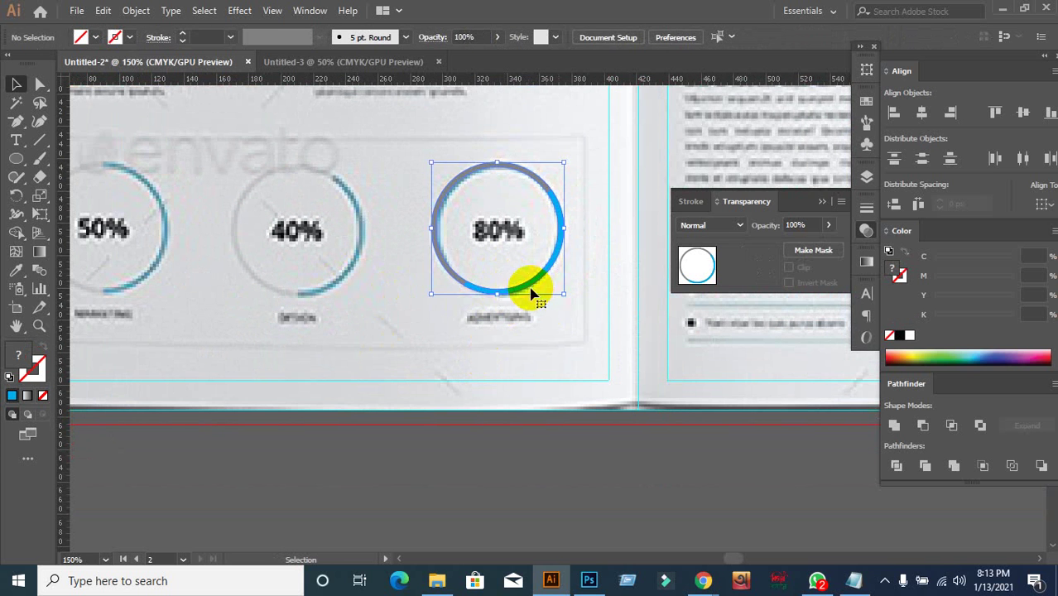
{"action": "left_click_drag", "start_coordinate": [532, 292], "coordinate": [628, 347]}
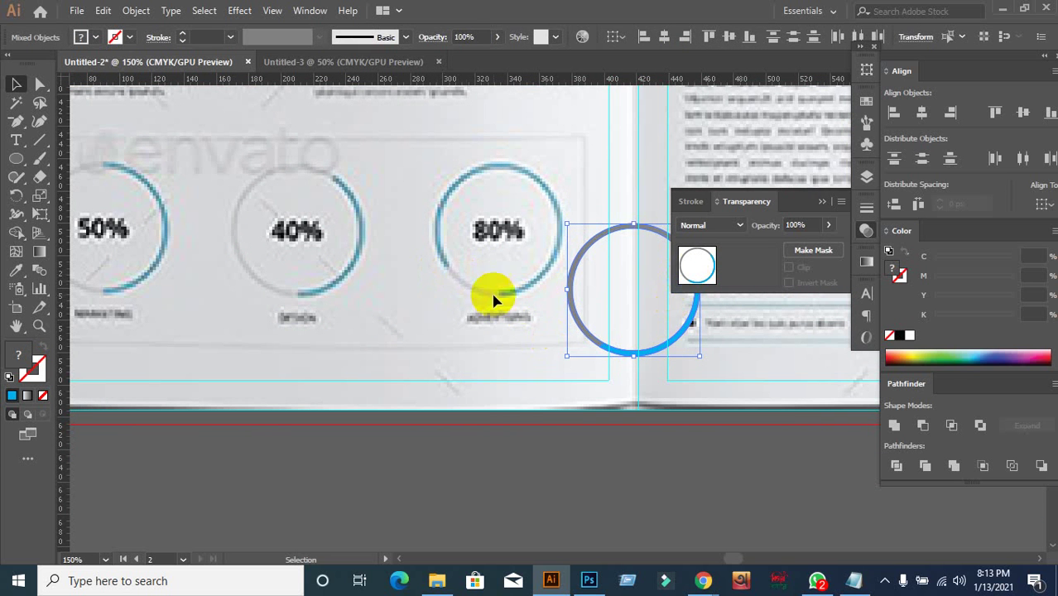
{"action": "key", "text": "ctrl+z"}
{"action": "left_click", "coordinate": [491, 343]}
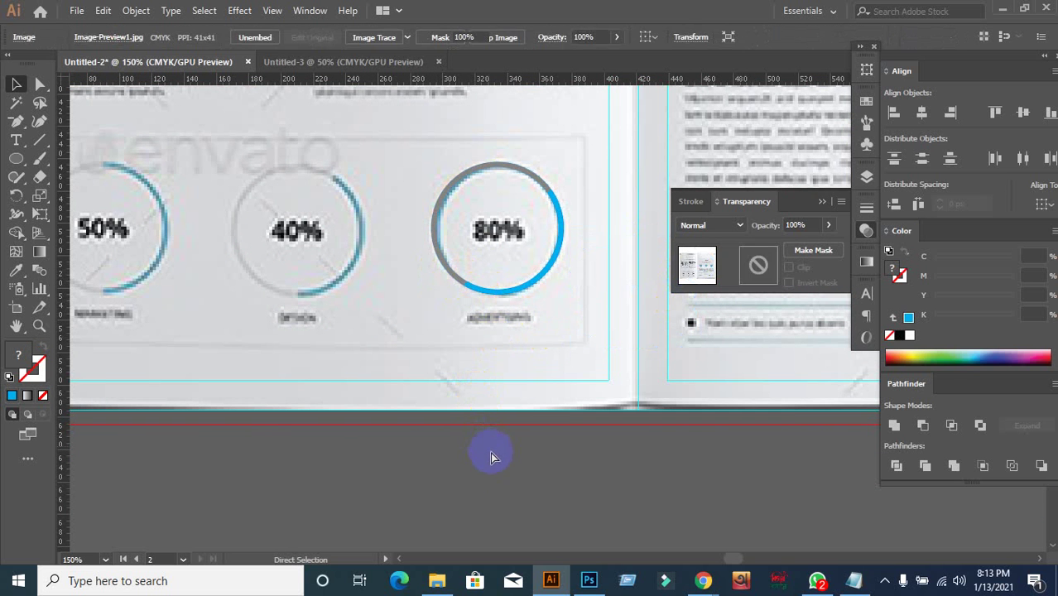
Undo the deletion, division and diagonal line to bring back the complete cyan ring.
{"action": "key", "text": "ctrl+z"}
{"action": "key", "text": "ctrl+z"}
{"action": "key", "text": "ctrl+z"}
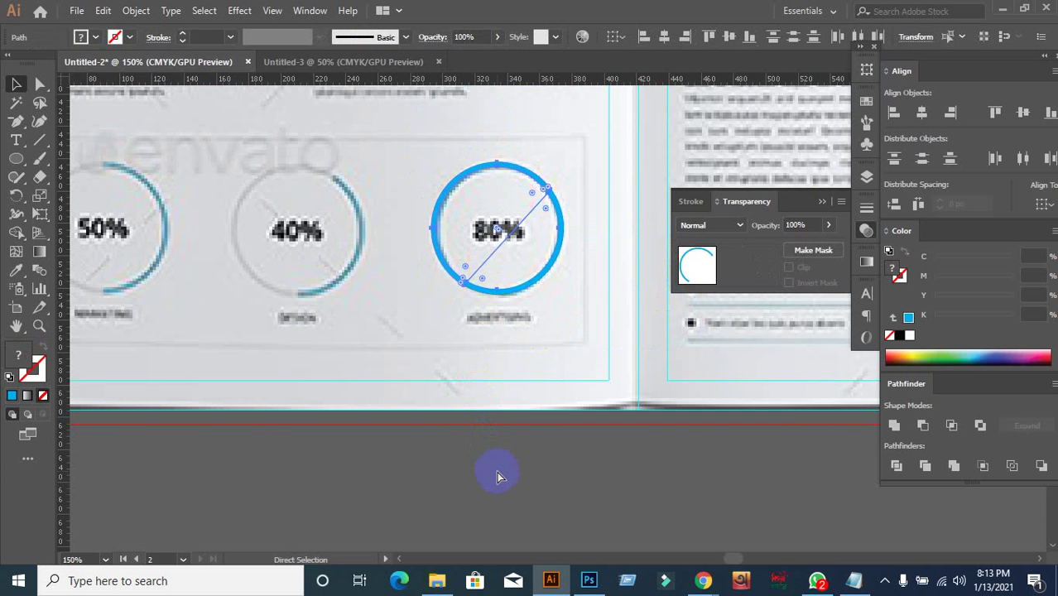
{"action": "key", "text": "ctrl+z"}
{"action": "key", "text": "ctrl+z"}
{"action": "key", "text": "ctrl+z"}
{"action": "key", "text": "ctrl+z"}
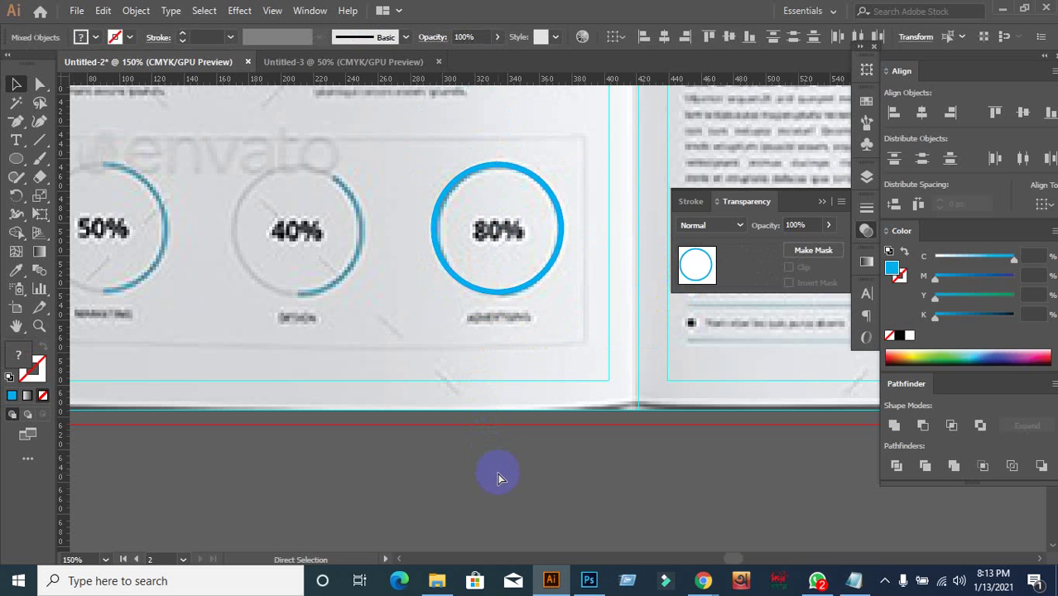
Move the cyan ring aside temporarily to check the grey ring and reference arc beneath it, and put it back.
{"action": "left_click_drag", "start_coordinate": [515, 290], "coordinate": [617, 420]}
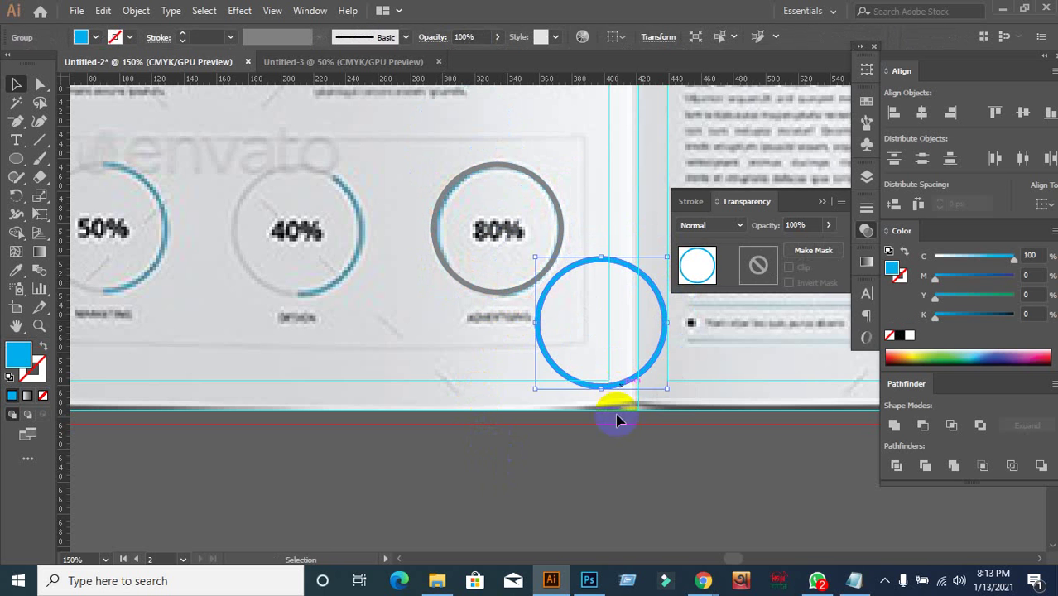
{"action": "left_click", "coordinate": [469, 421]}
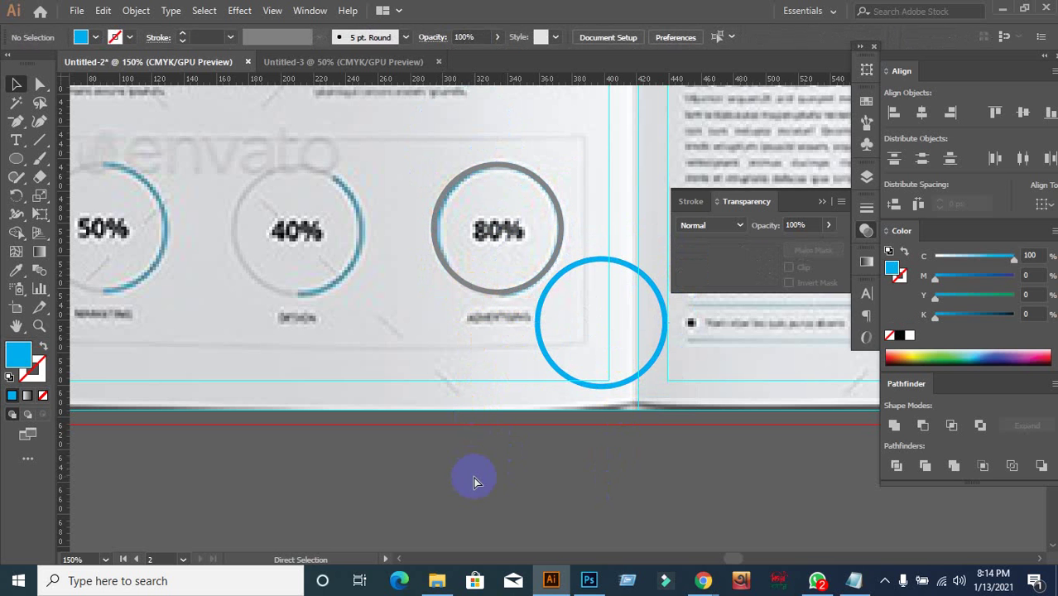
{"action": "key", "text": "ctrl+z"}
{"action": "left_click_drag", "start_coordinate": [496, 283], "coordinate": [504, 267]}
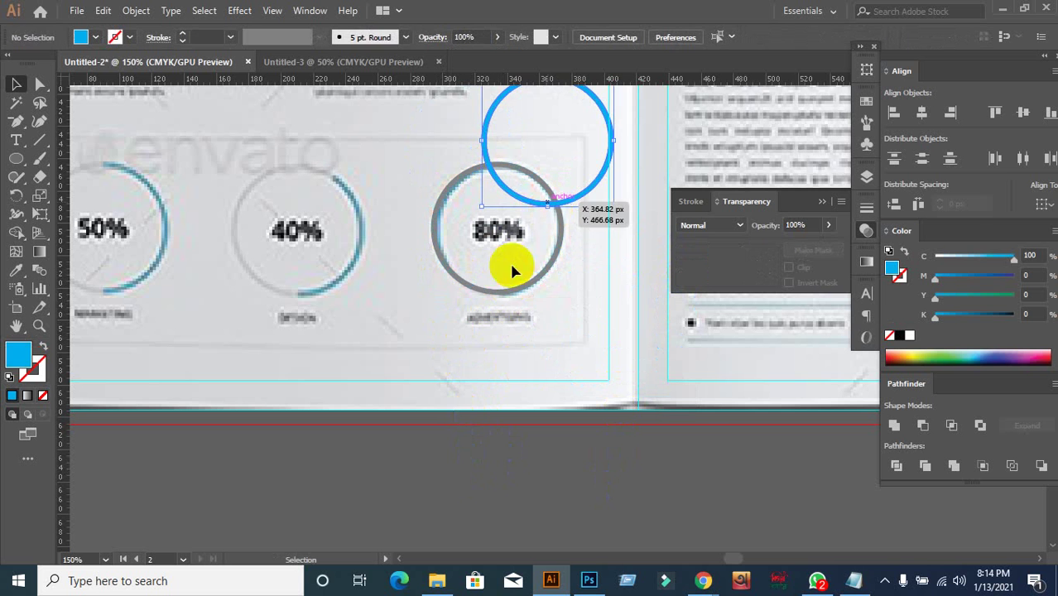
{"action": "left_click", "coordinate": [452, 249]}
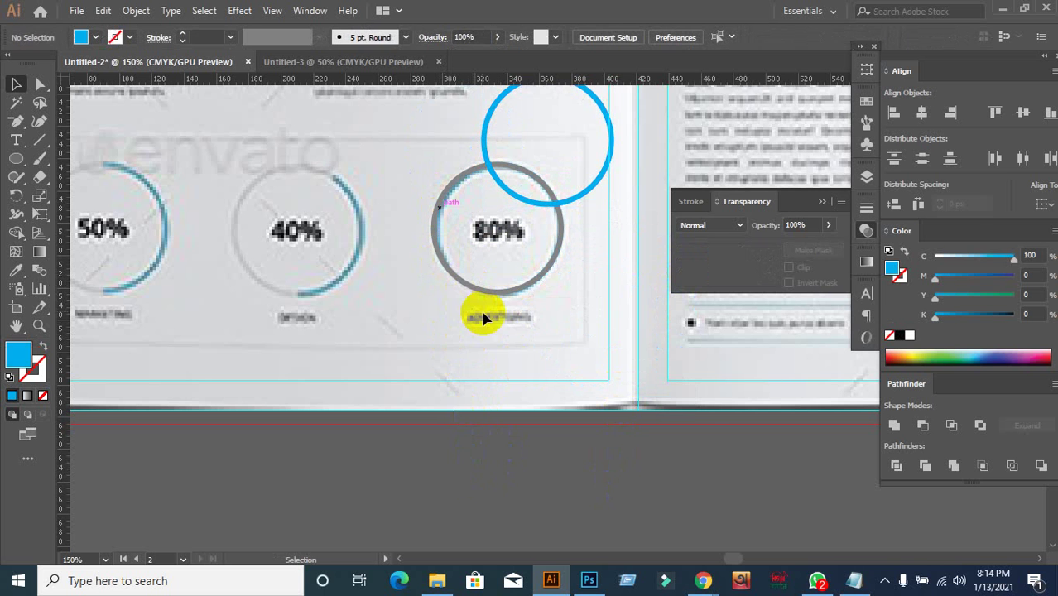
{"action": "key", "text": "ctrl+z"}
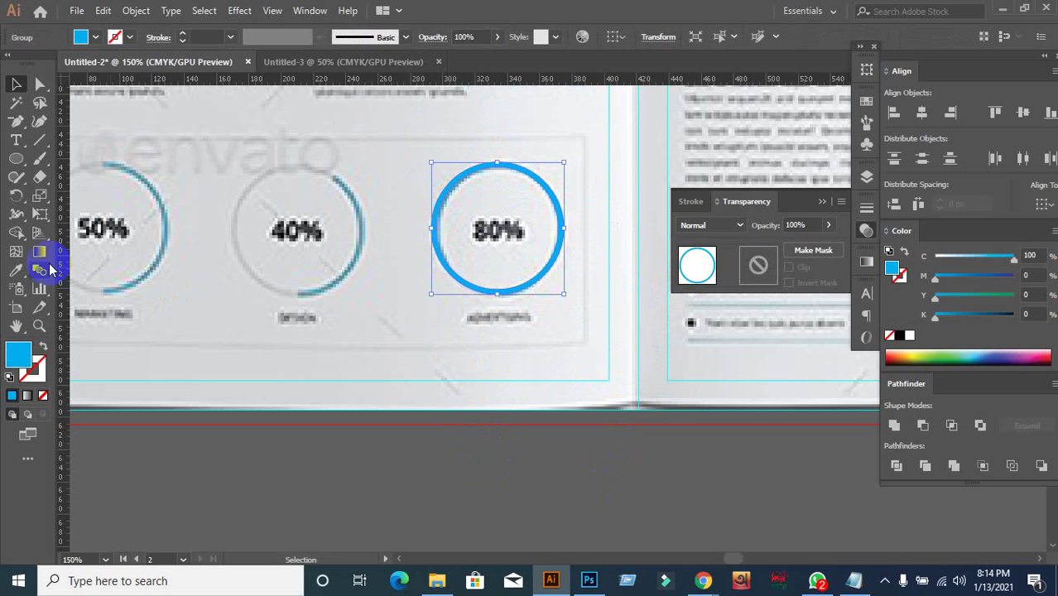
Draw two short slanted lines crossing the cyan ring, one at its lower left and one at its bottom.
{"action": "left_click", "coordinate": [156, 342]}
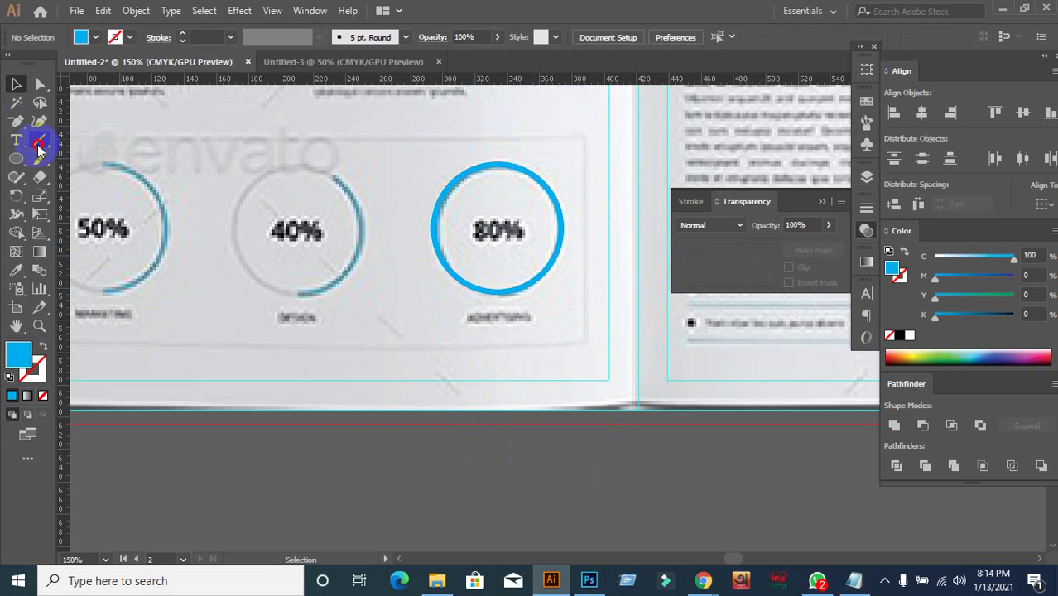
{"action": "left_click", "coordinate": [38, 144]}
{"action": "left_click_drag", "start_coordinate": [419, 278], "coordinate": [481, 233]}
{"action": "key", "text": "ctrl+z"}
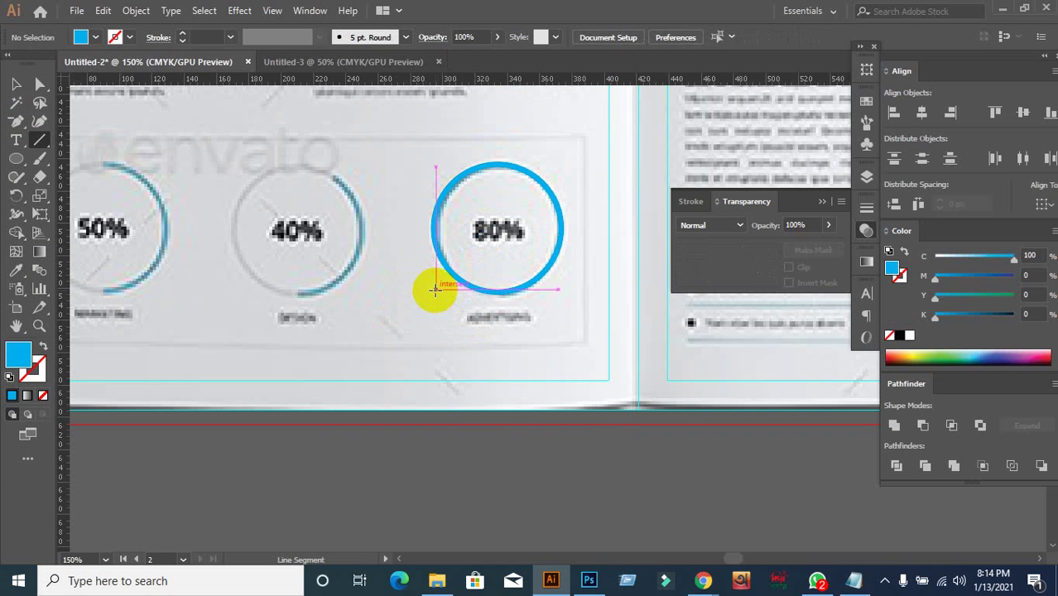
{"action": "left_click_drag", "start_coordinate": [437, 288], "coordinate": [464, 249]}
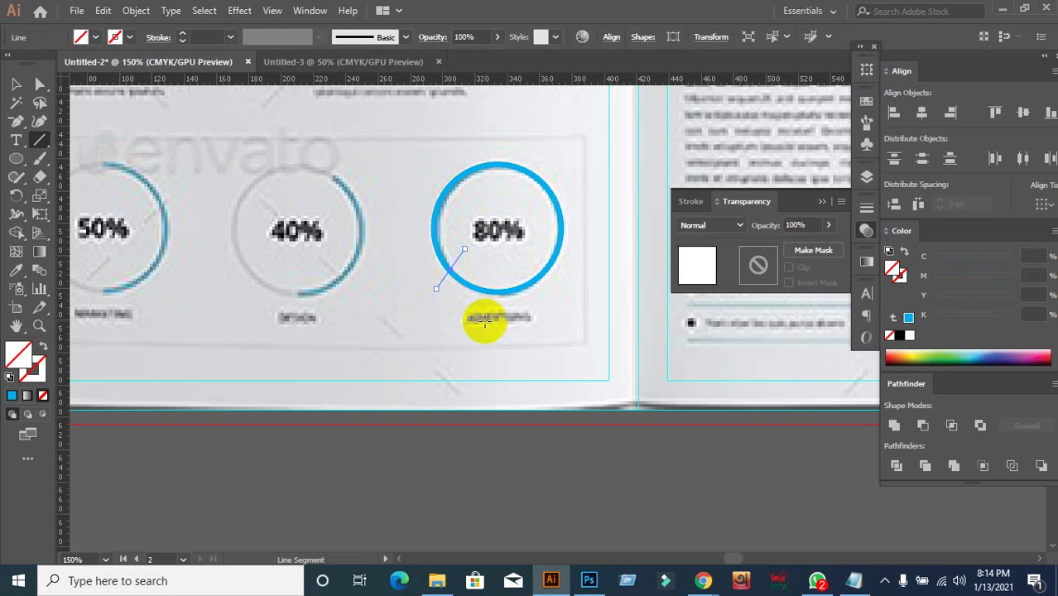
{"action": "left_click_drag", "start_coordinate": [479, 319], "coordinate": [508, 269]}
Remove the cyan ring segment between the two short lines with the Shape Builder tool, along with the leftover lines.
{"action": "left_click", "coordinate": [16, 84]}
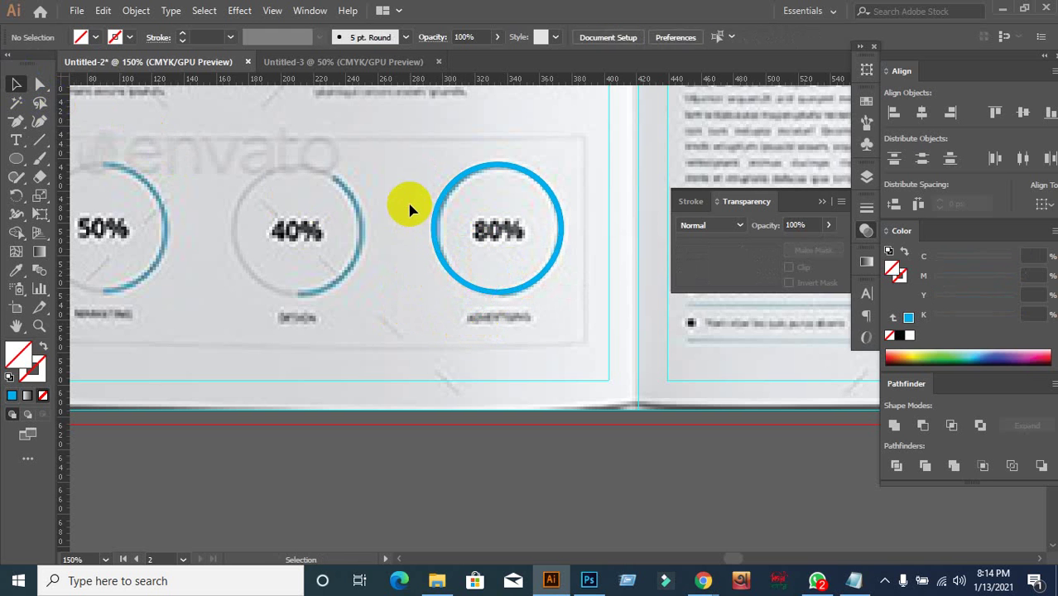
{"action": "left_click_drag", "start_coordinate": [408, 206], "coordinate": [516, 352]}
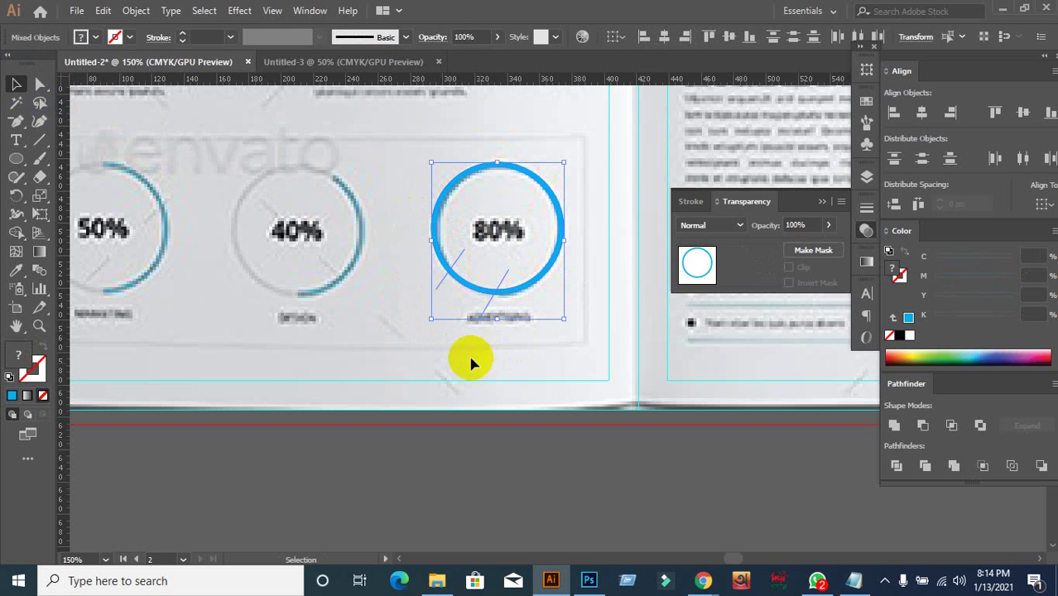
{"action": "left_click", "coordinate": [16, 235]}
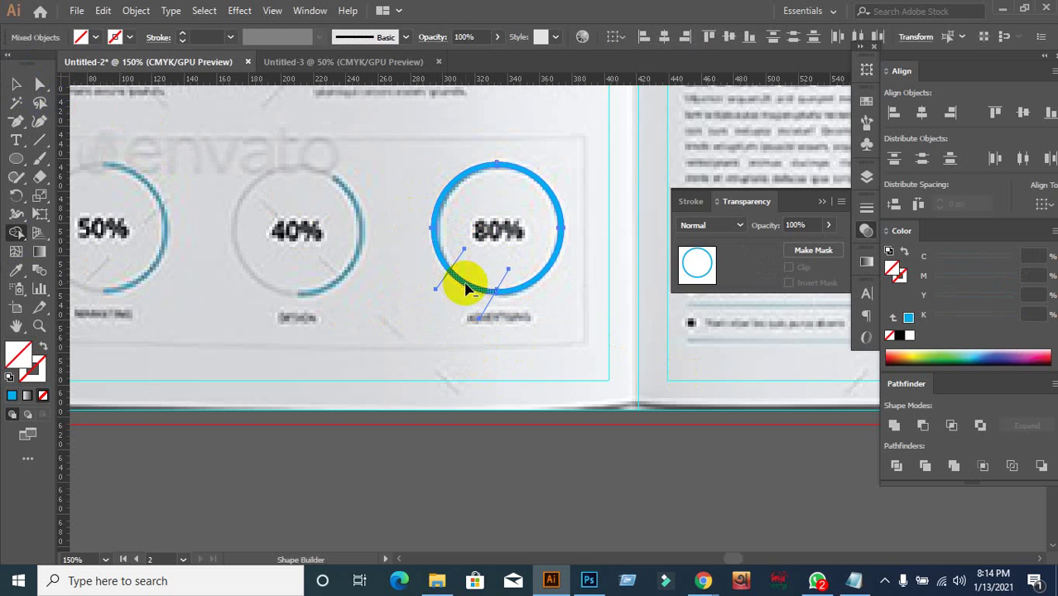
{"action": "left_click", "coordinate": [466, 287], "text": "alt"}
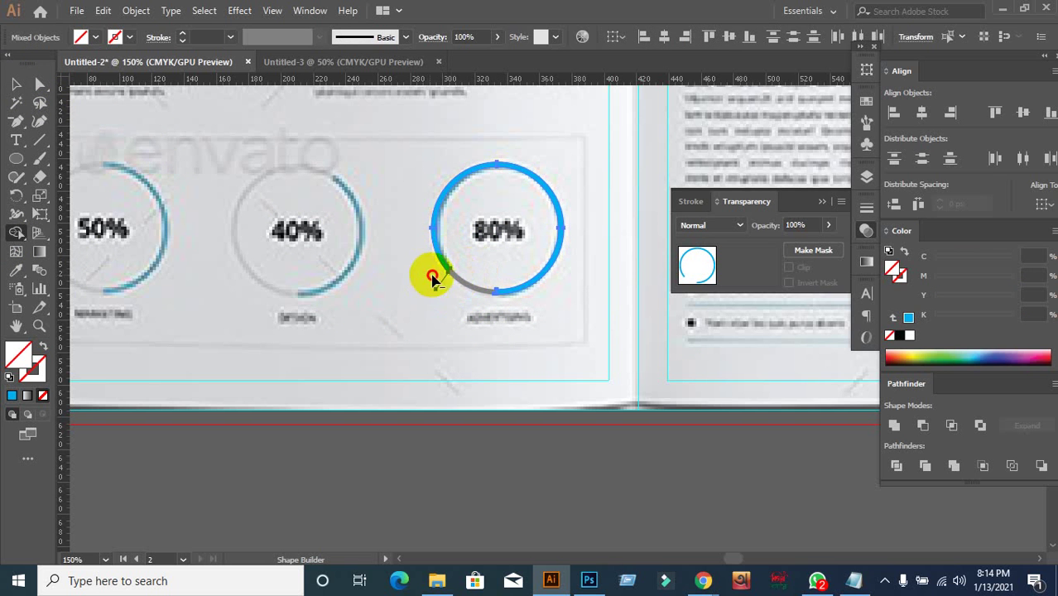
{"action": "left_click", "coordinate": [373, 324]}
Move the trimmed cyan arc away from the grey ring to check its shape, and undo the move.
{"action": "left_click_drag", "start_coordinate": [538, 273], "coordinate": [540, 137]}
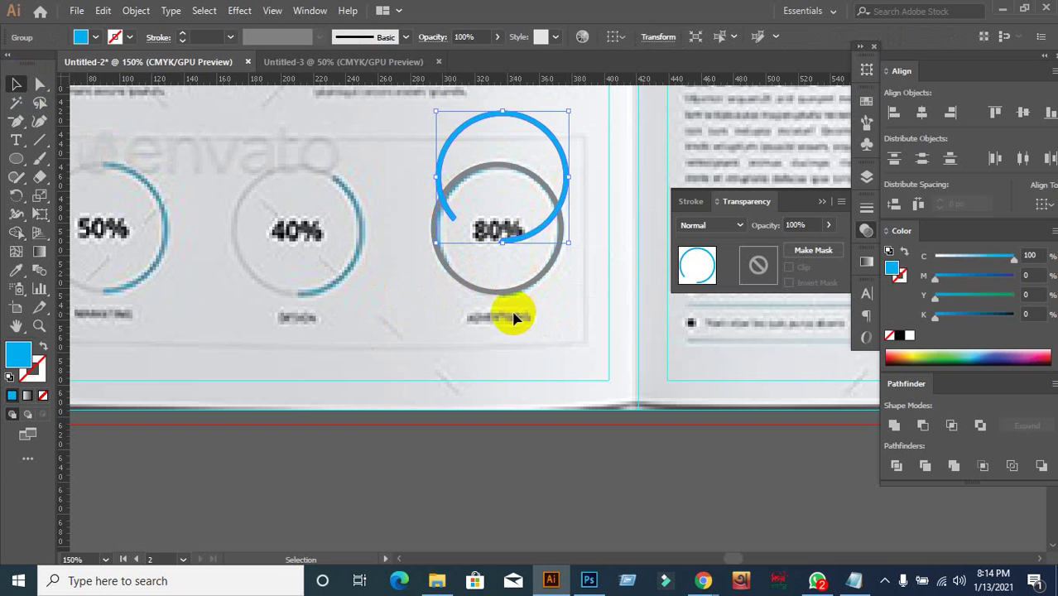
{"action": "key", "text": "ctrl+z"}
{"action": "left_click", "coordinate": [483, 492]}
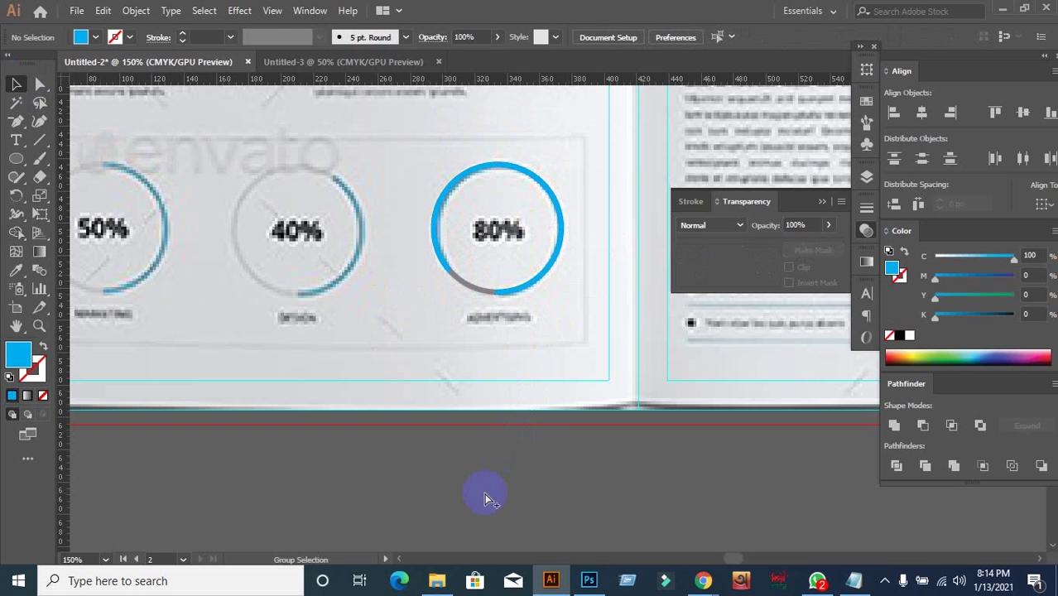
Pull the cyan arc and the grey ring off the 80% chart one after the other, and undo both moves.
{"action": "key", "text": "ctrl+a"}
{"action": "left_click", "coordinate": [473, 496]}
{"action": "left_click_drag", "start_coordinate": [535, 281], "coordinate": [491, 236]}
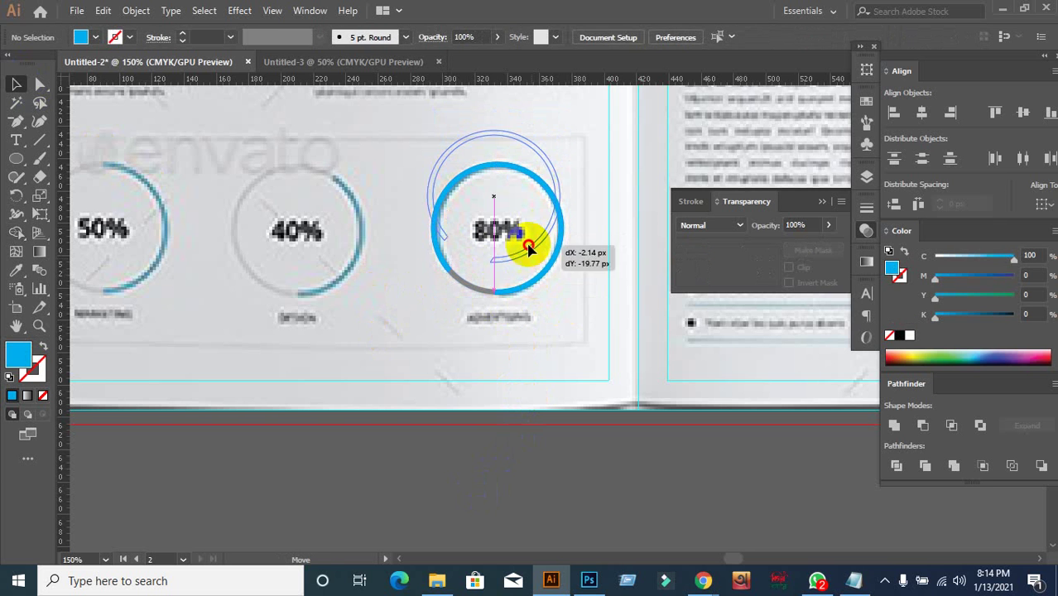
{"action": "key", "text": "ctrl+z"}
{"action": "key", "text": "ctrl+z"}
{"action": "key", "text": "ctrl+z"}
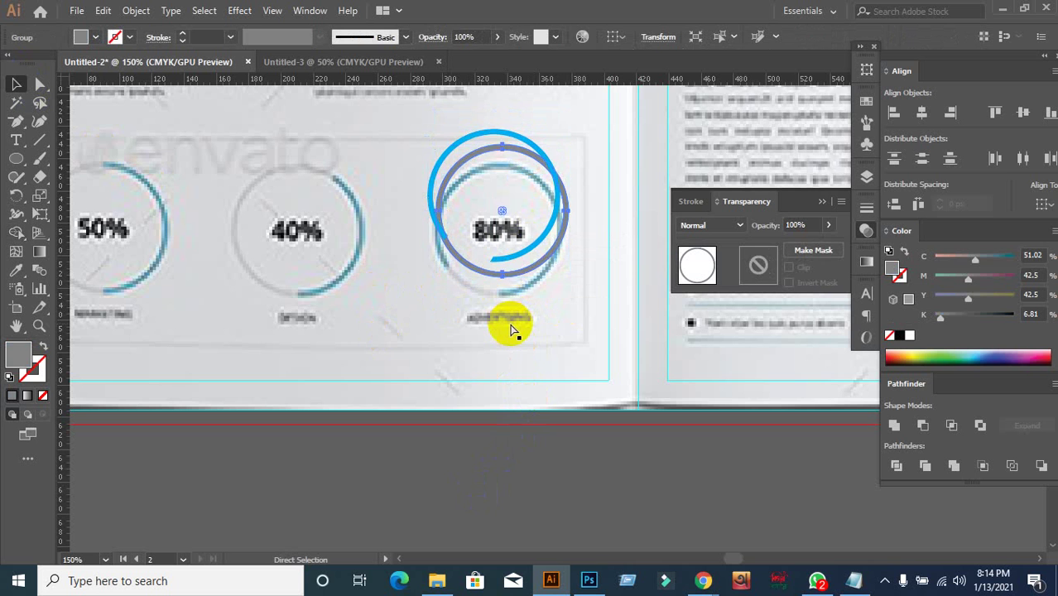
{"action": "left_click", "coordinate": [422, 452]}
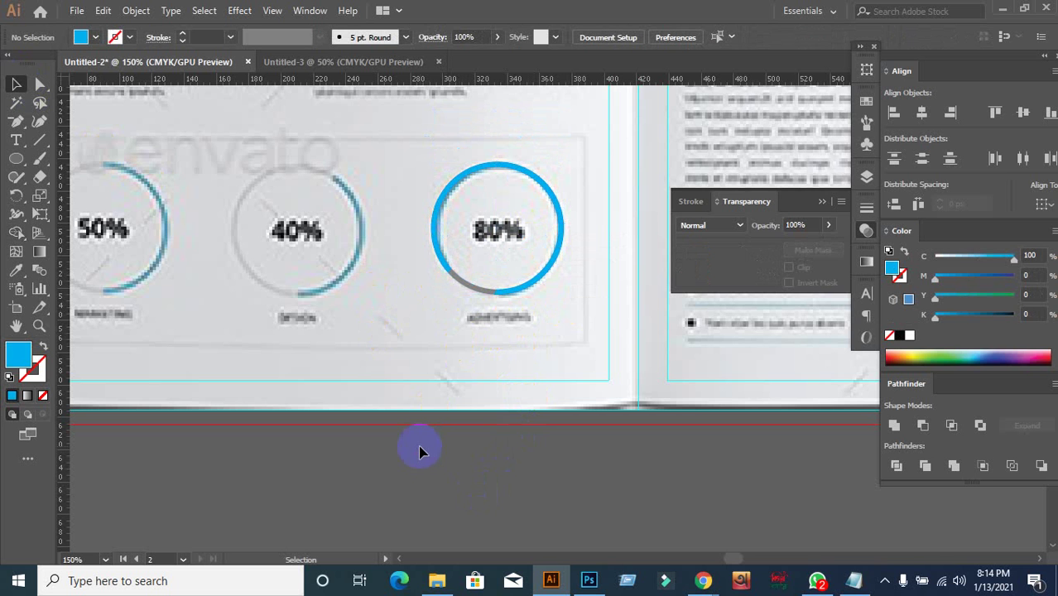
Lock the reference image and move the grey ring together with its cyan arc off the 80% chart towards the facing page.
{"action": "left_click", "coordinate": [422, 351]}
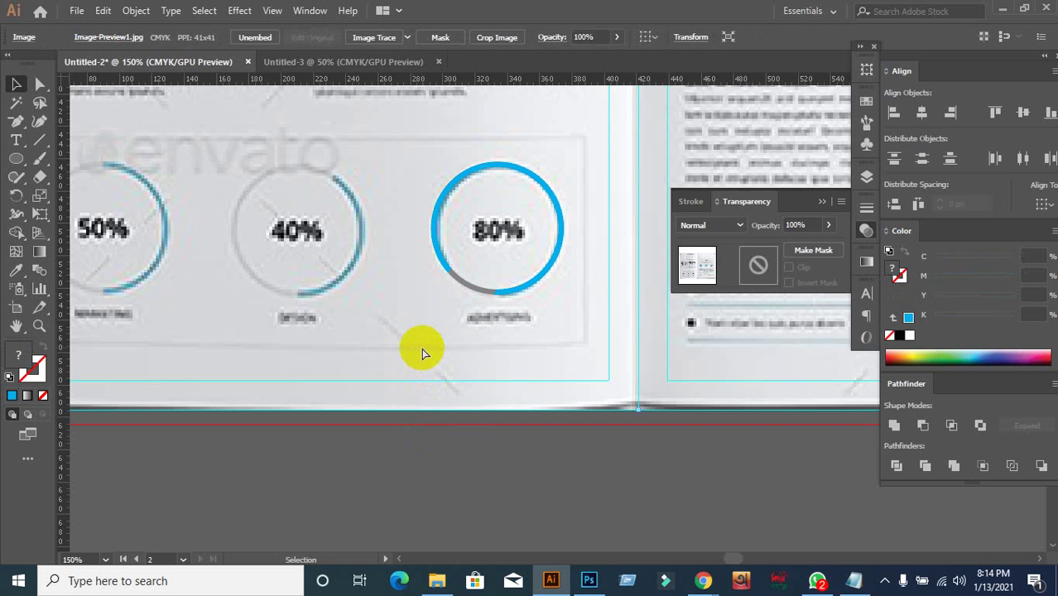
{"action": "key", "text": "ctrl+2"}
{"action": "left_click", "coordinate": [517, 285]}
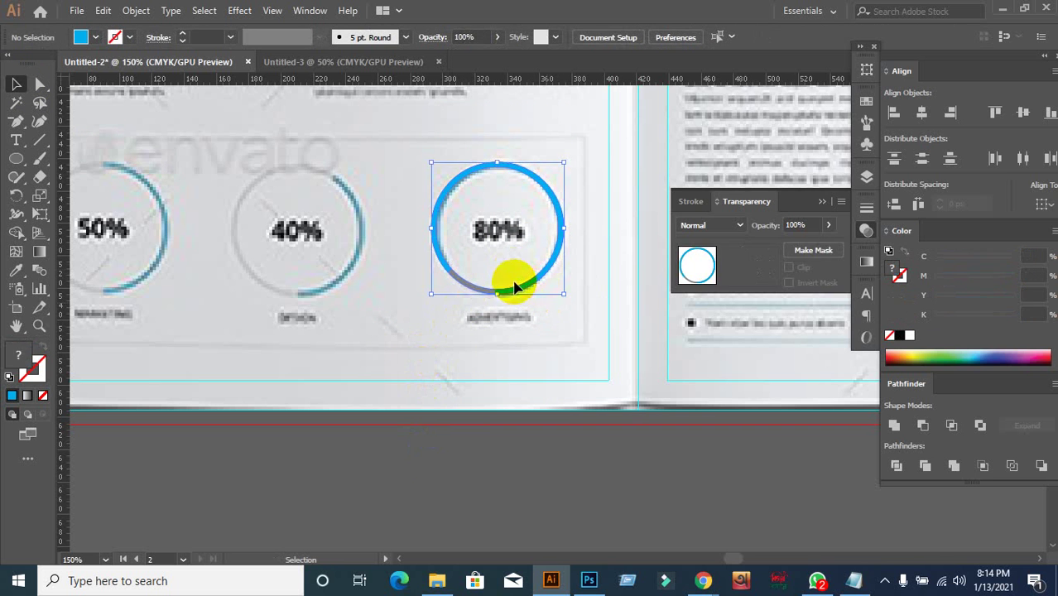
{"action": "left_click_drag", "start_coordinate": [519, 285], "coordinate": [670, 303]}
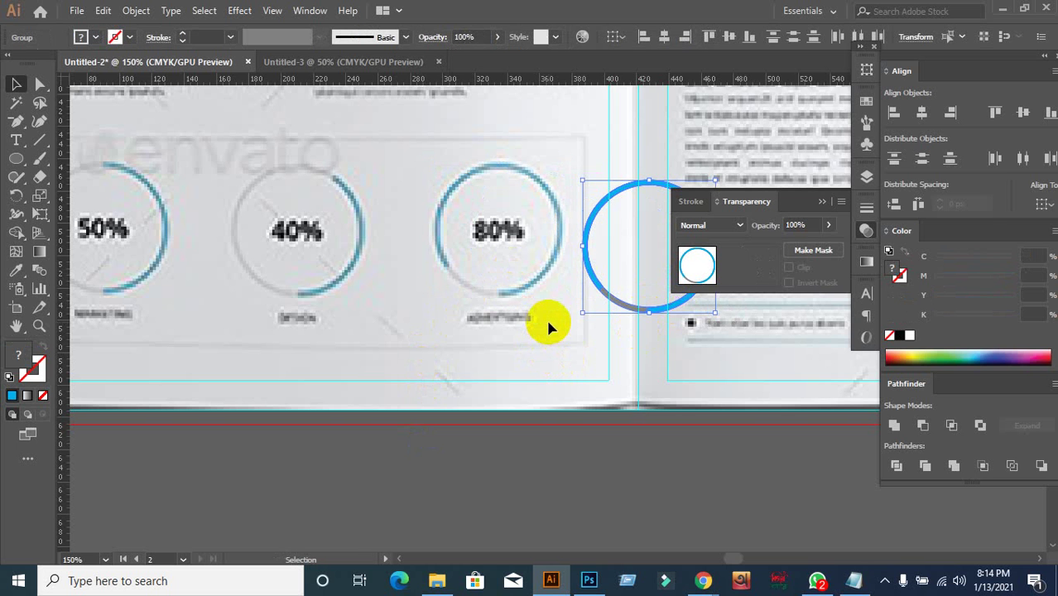
{"action": "left_click", "coordinate": [600, 352]}
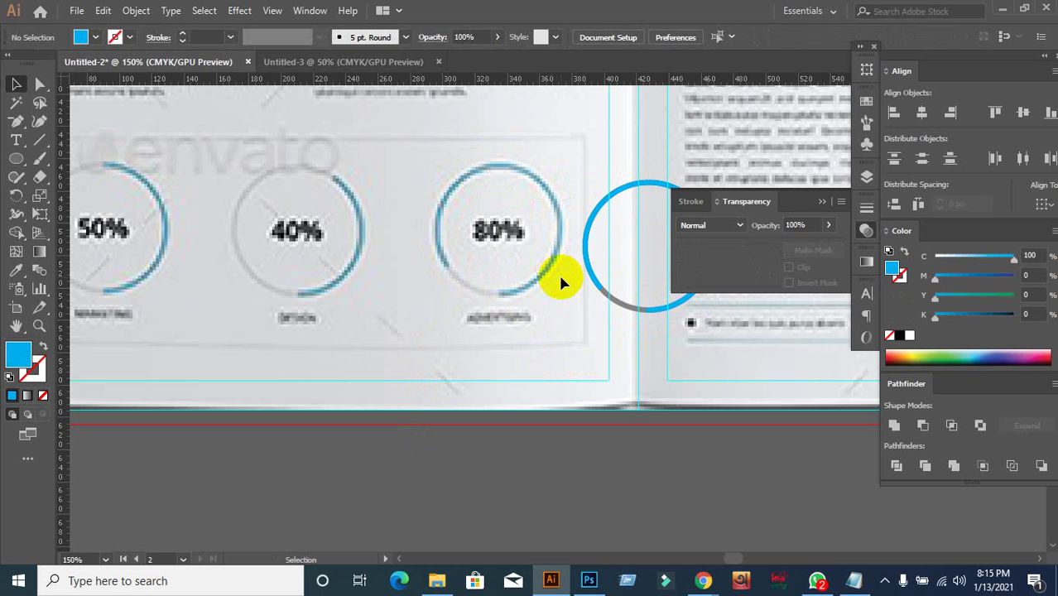
Shift the grey ring out from behind the cyan arc beside the 80% chart, and undo the shift.
{"action": "scroll", "coordinate": [551, 228], "scroll_direction": "up", "scroll_amount": 1}
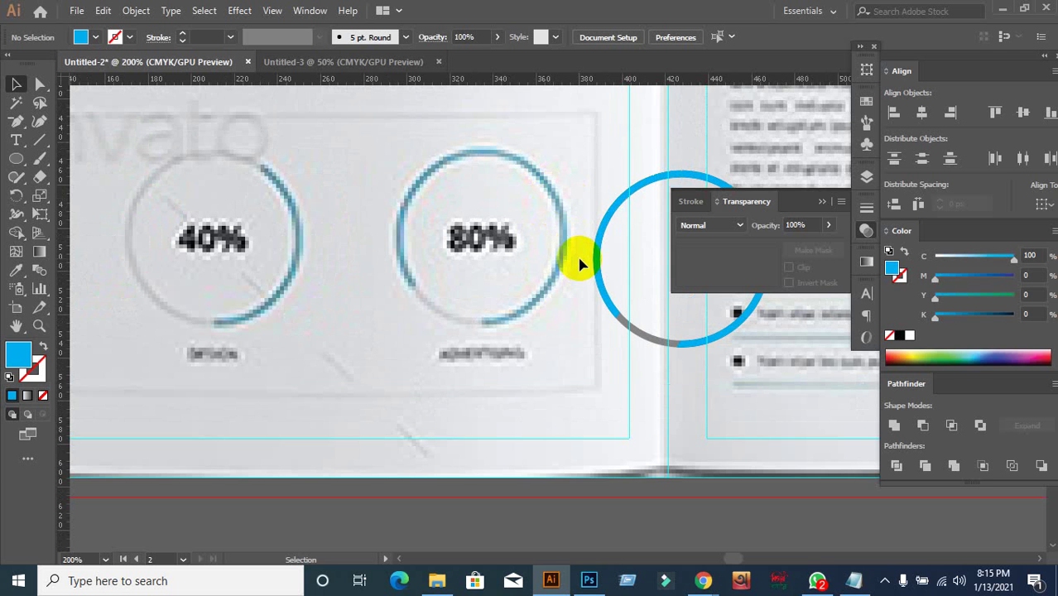
{"action": "scroll", "coordinate": [575, 259], "scroll_direction": "down", "scroll_amount": 2}
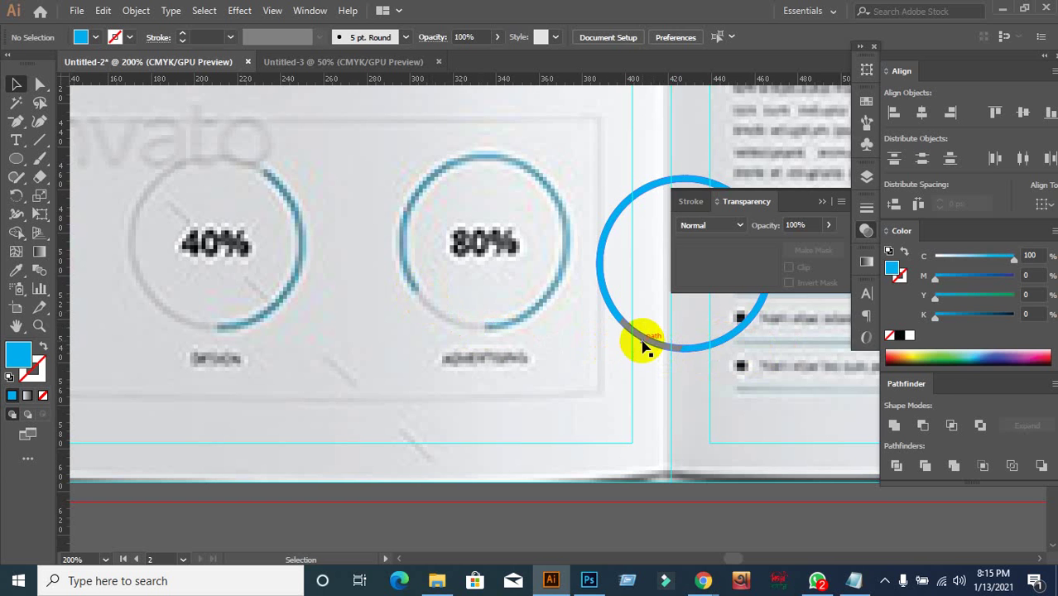
{"action": "left_click_drag", "start_coordinate": [643, 343], "coordinate": [607, 343]}
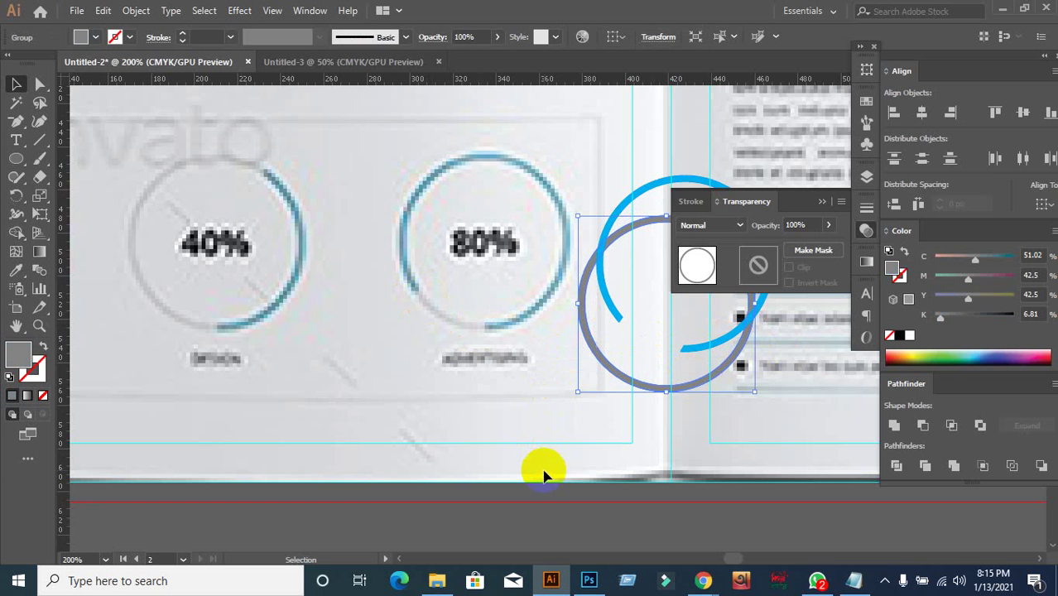
{"action": "key", "text": "ctrl+z"}
{"action": "left_click", "coordinate": [565, 445]}
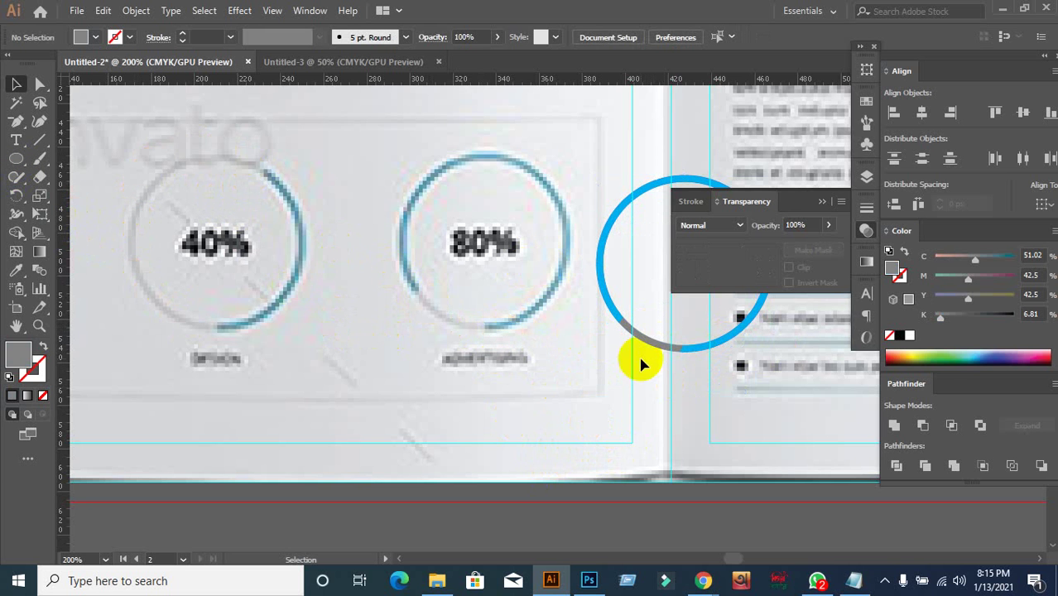
Place the grey ring over the reference 40% chart and duplicate it in place.
{"action": "left_click_drag", "start_coordinate": [648, 348], "coordinate": [182, 319]}
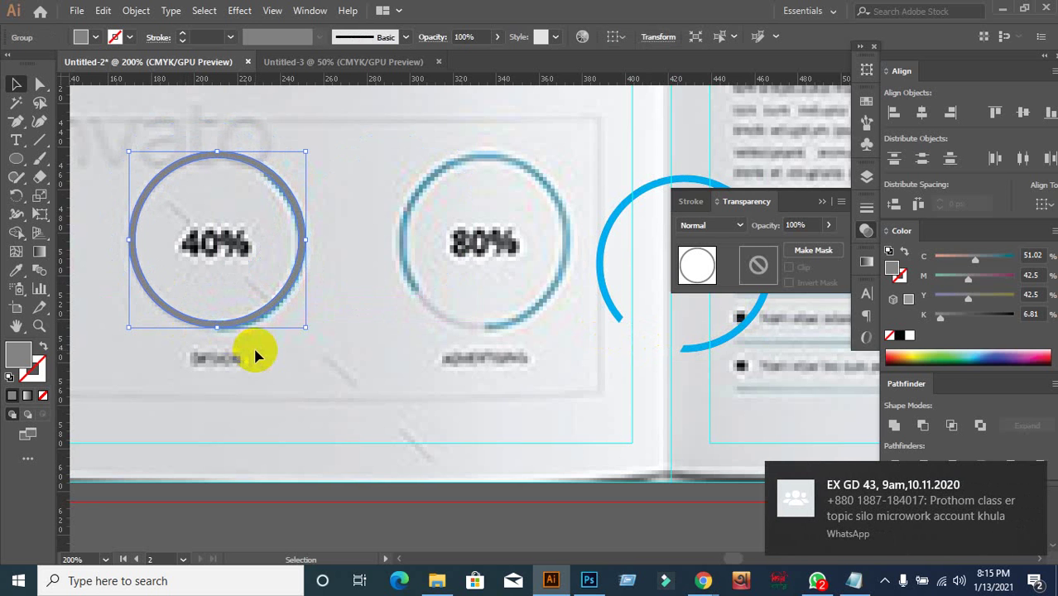
{"action": "key", "text": "a"}
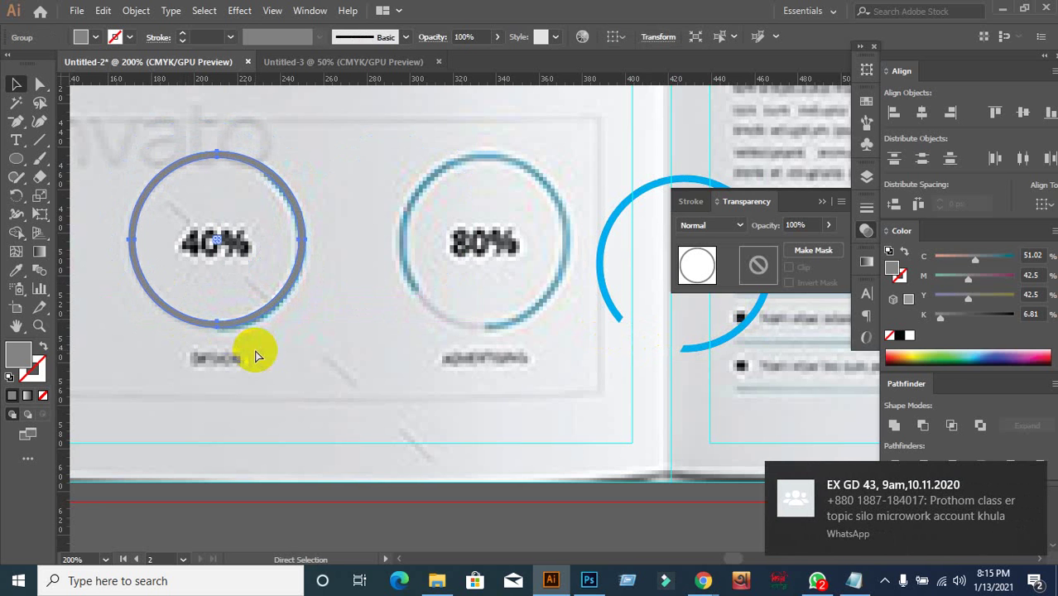
{"action": "key", "text": "v"}
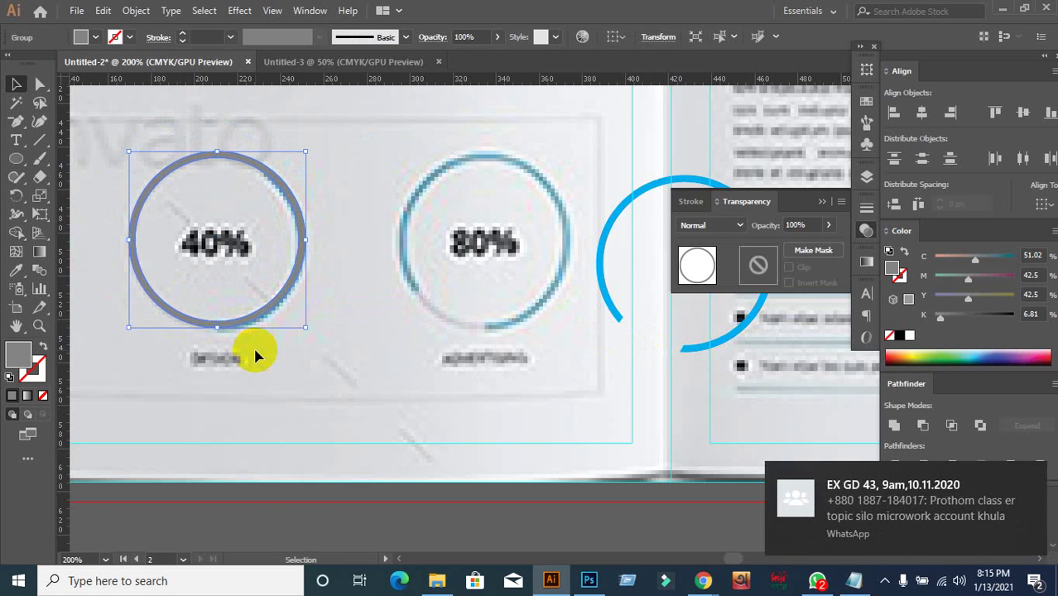
Fill the upper copy of the ring on the 40% chart with cyan.
{"action": "left_click", "coordinate": [83, 36]}
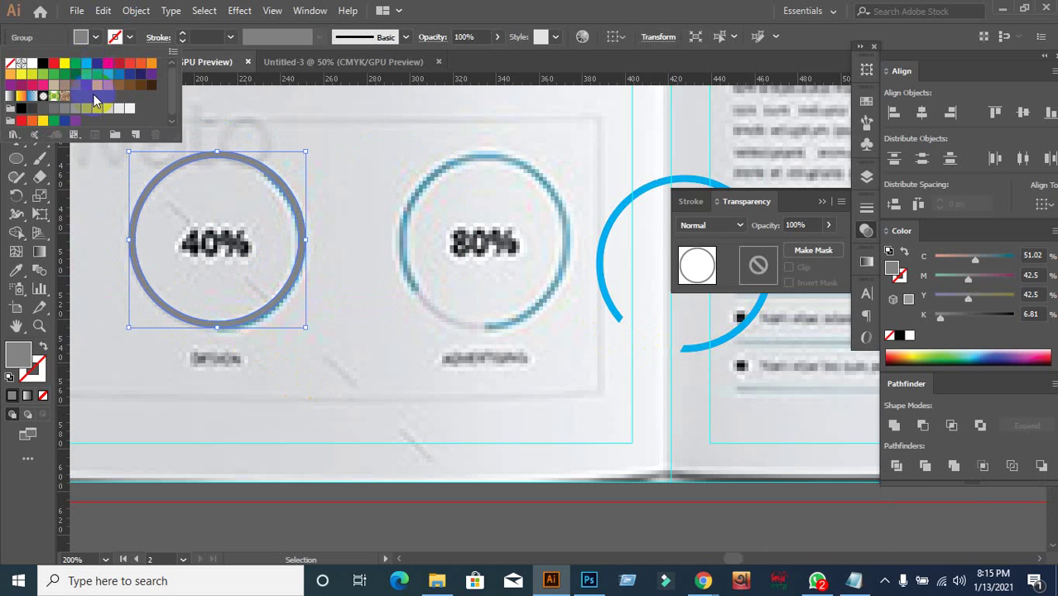
{"action": "left_click", "coordinate": [118, 78]}
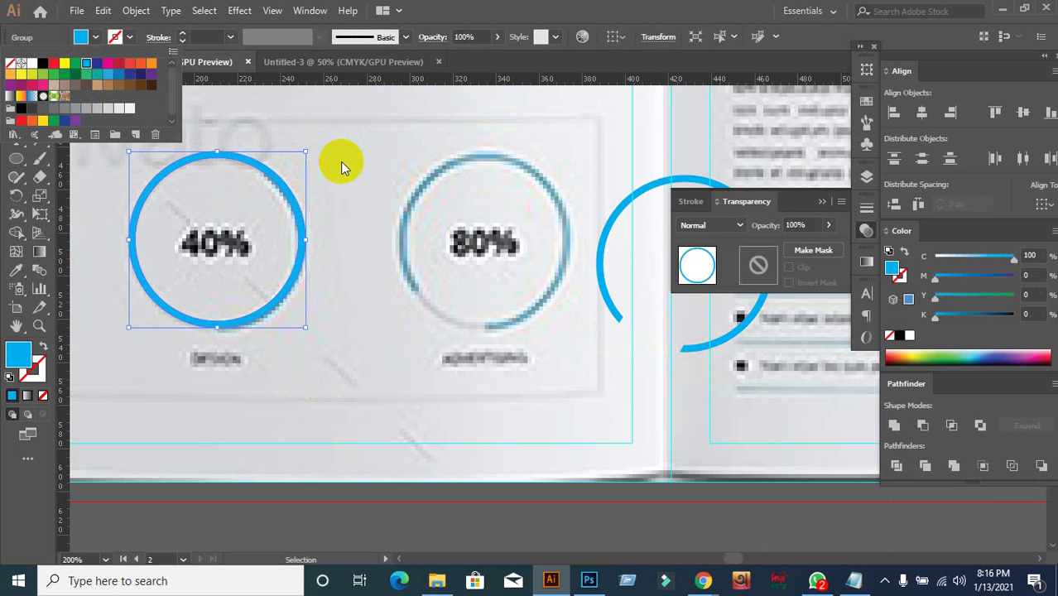
{"action": "left_click", "coordinate": [340, 162]}
{"action": "left_click", "coordinate": [360, 171]}
Take the cyan off the 40% chart temporarily to check the grey ring beneath, and restore it.
{"action": "left_click", "coordinate": [307, 236]}
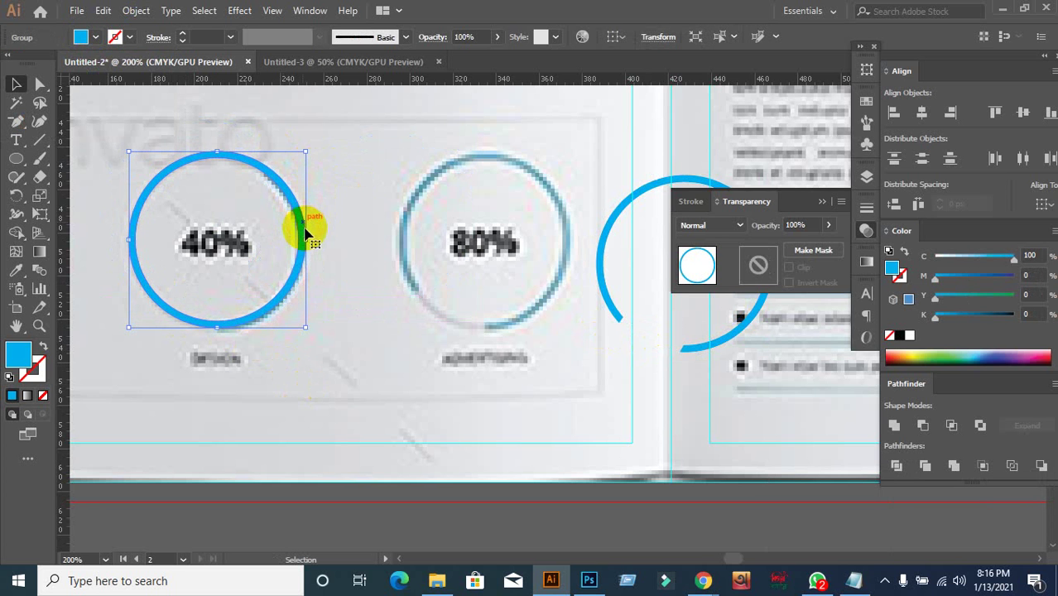
{"action": "key", "text": "ctrl+x"}
{"action": "left_click", "coordinate": [305, 229]}
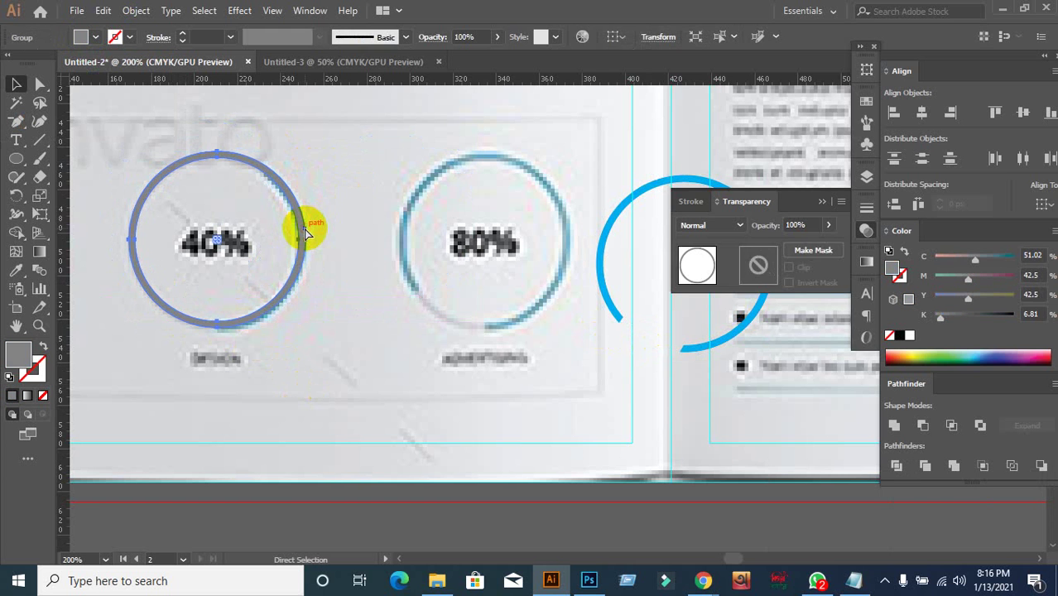
{"action": "key", "text": "ctrl+shift+a"}
{"action": "key", "text": "ctrl+f"}
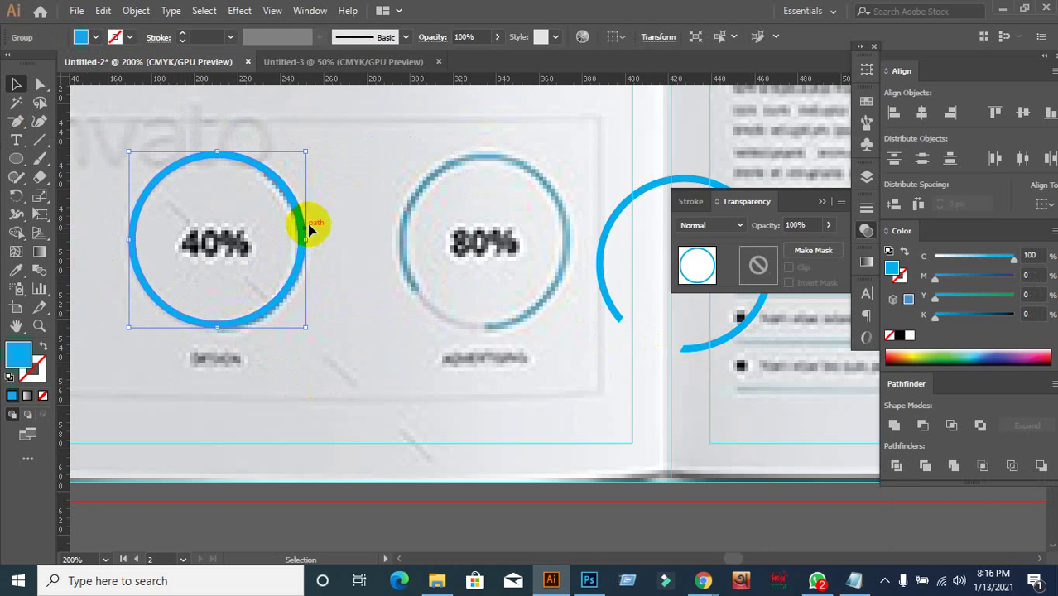
{"action": "left_click", "coordinate": [351, 184]}
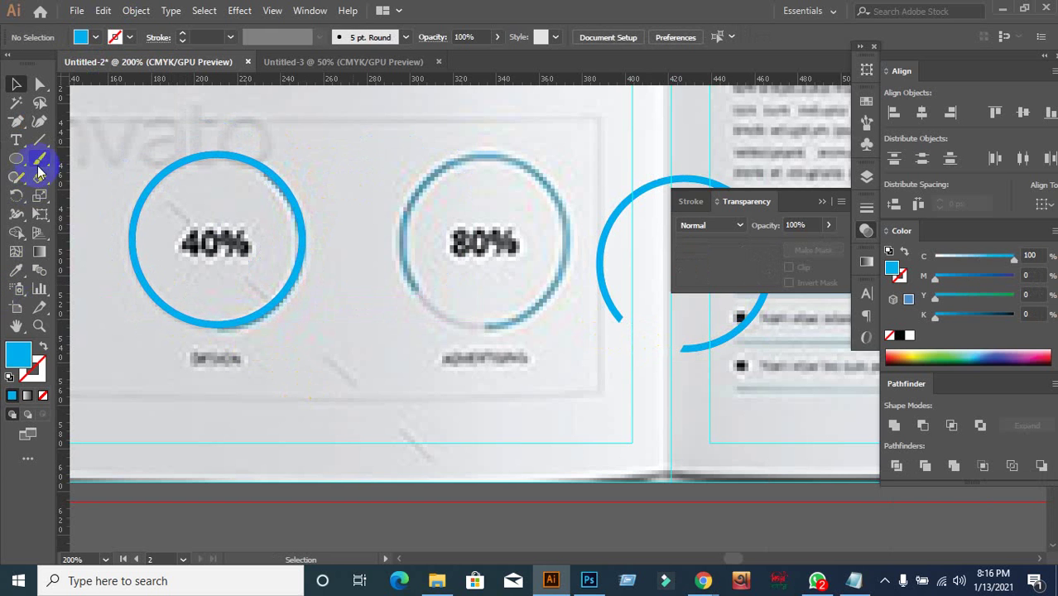
Draw a diagonal line across the cyan 40% ring from its upper right to beyond its lower left, and divide the ring along it.
{"action": "left_click", "coordinate": [39, 139]}
{"action": "mouse_move", "coordinate": [290, 158]}
{"action": "left_mouse_down"}
{"action": "mouse_move", "coordinate": [246, 151]}
{"action": "mouse_move", "coordinate": [119, 356]}
{"action": "mouse_move", "coordinate": [110, 350]}
{"action": "left_mouse_up"}
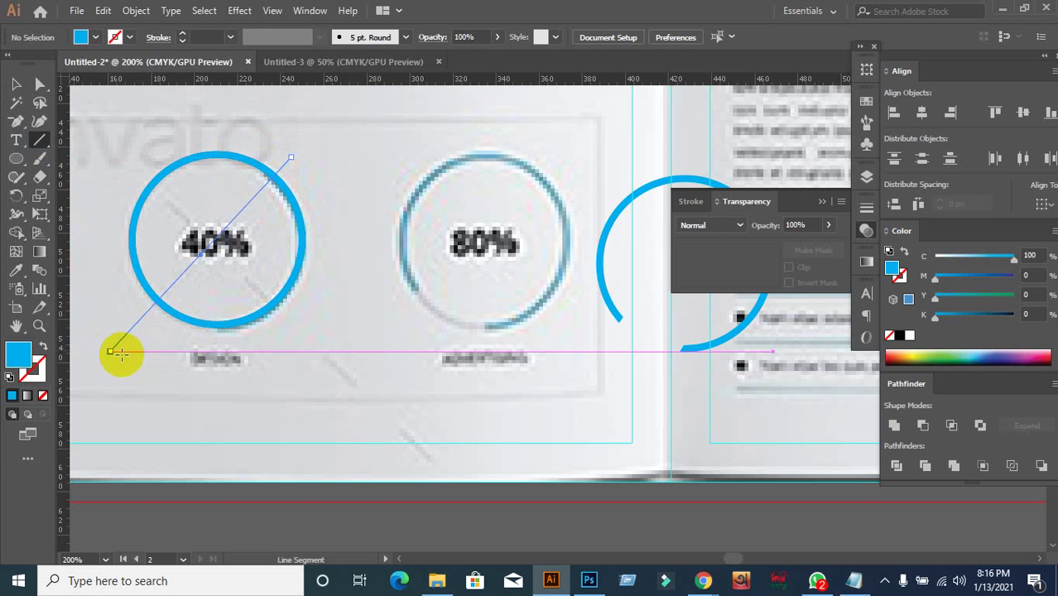
{"action": "left_click", "coordinate": [14, 87]}
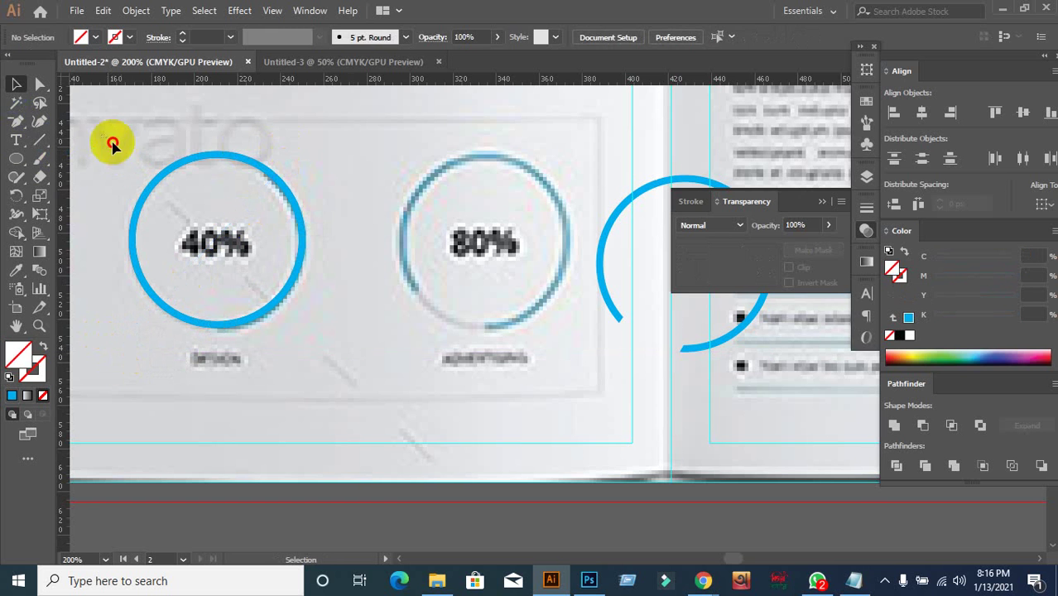
{"action": "left_click_drag", "start_coordinate": [111, 147], "coordinate": [286, 291]}
{"action": "left_click", "coordinate": [896, 466]}
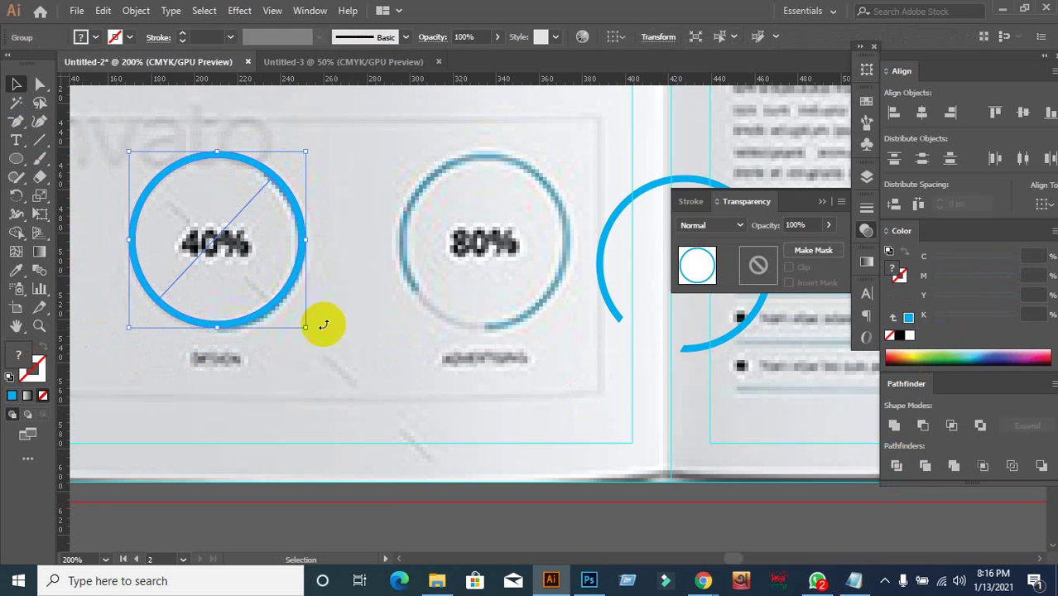
Ungroup the divided pieces of the 40% ring and delete the upper-left cyan segment.
{"action": "right_click", "coordinate": [236, 266]}
{"action": "left_click", "coordinate": [282, 395]}
{"action": "left_click", "coordinate": [378, 362]}
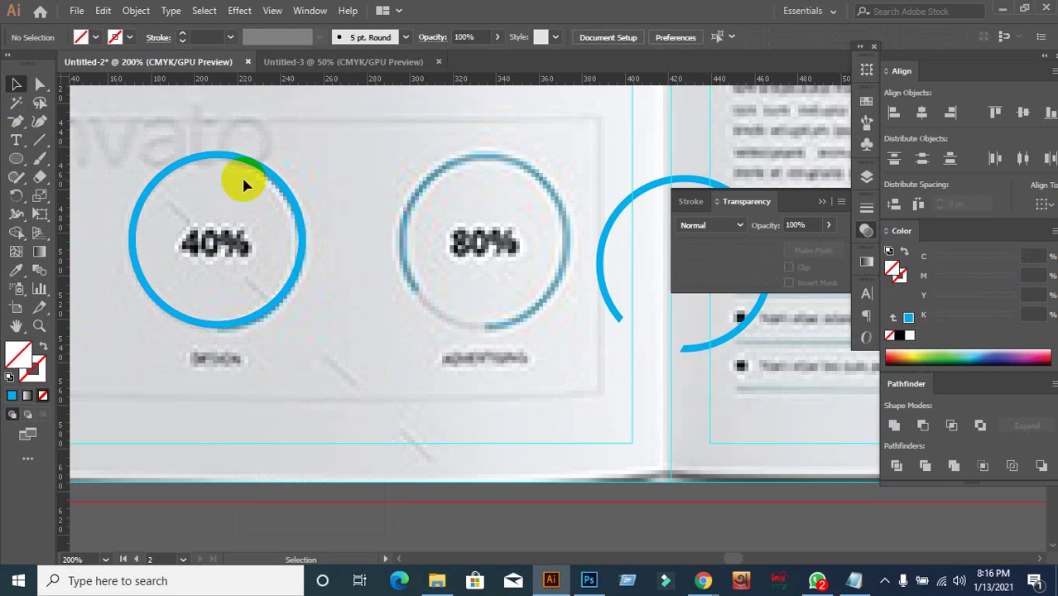
{"action": "left_click", "coordinate": [212, 159]}
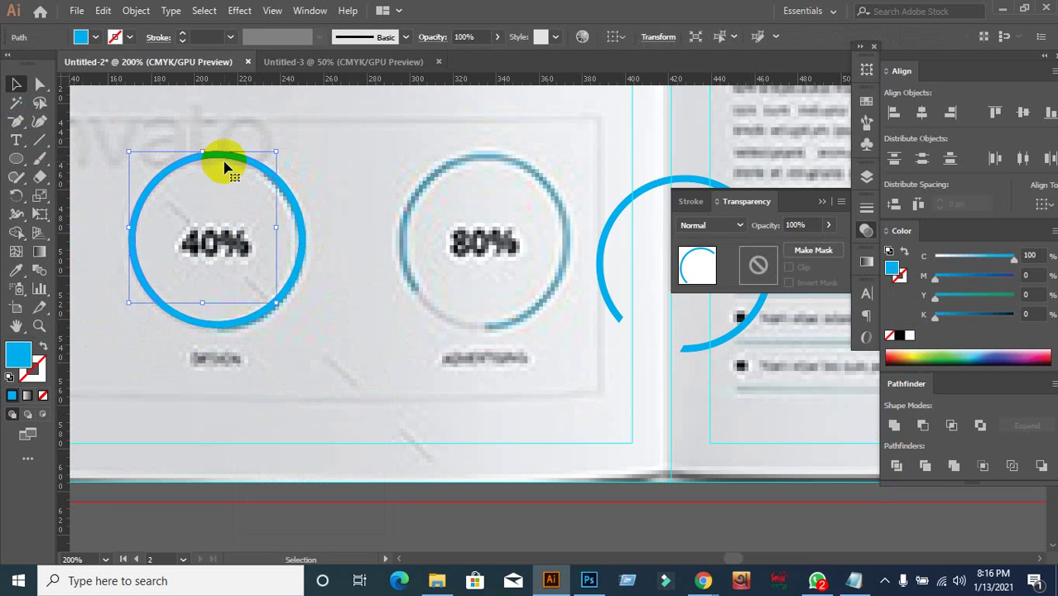
{"action": "key", "text": "Delete"}
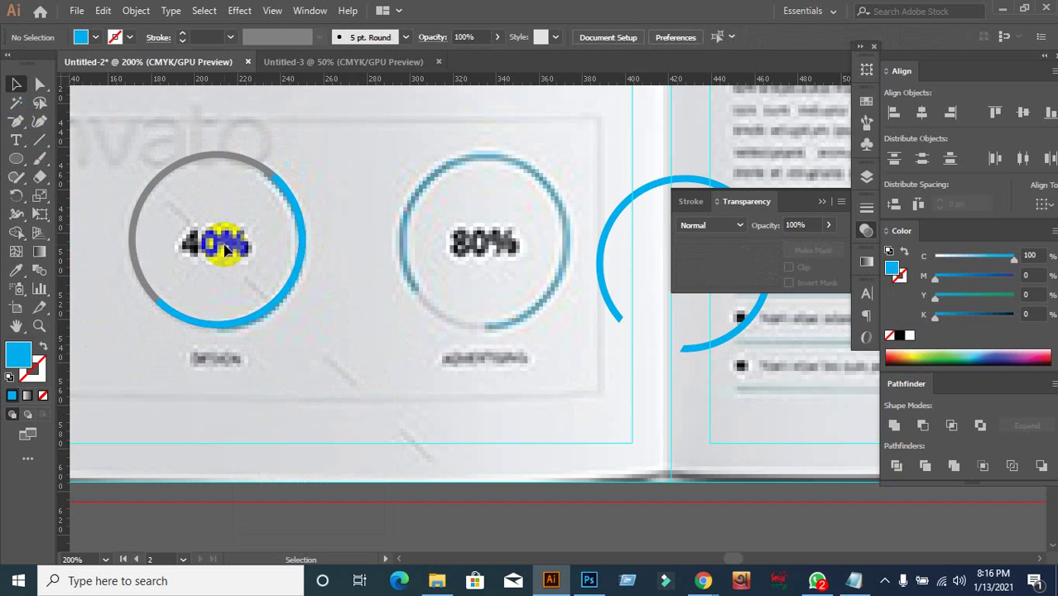
Inspect the artwork in outline view by moving the leftover half-disc path out of the 40% ring, undo the moves, and return to preview.
{"action": "key", "text": "ctrl+y"}
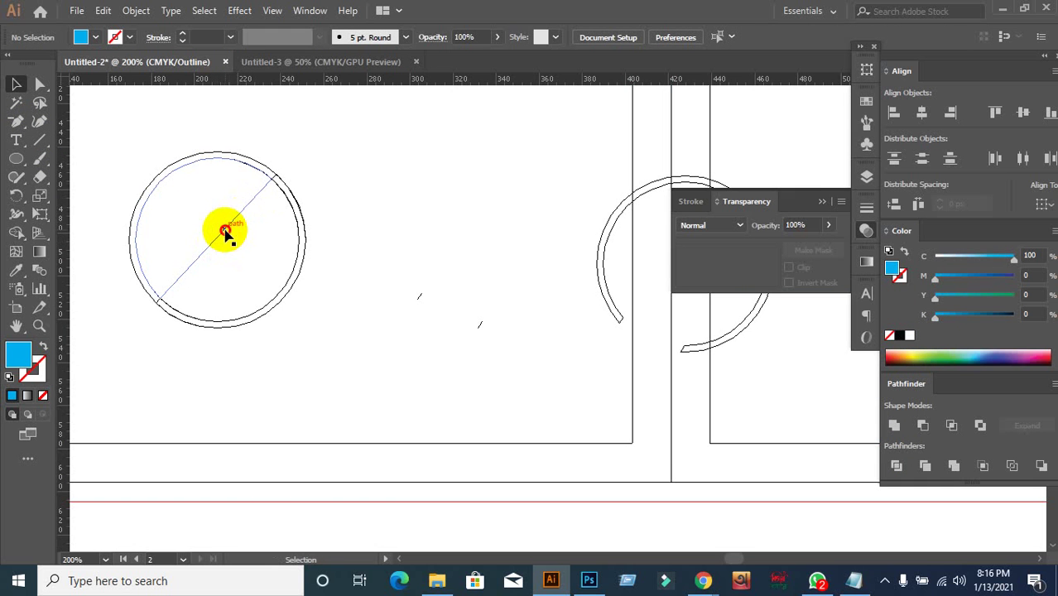
{"action": "left_click_drag", "start_coordinate": [225, 230], "coordinate": [484, 267]}
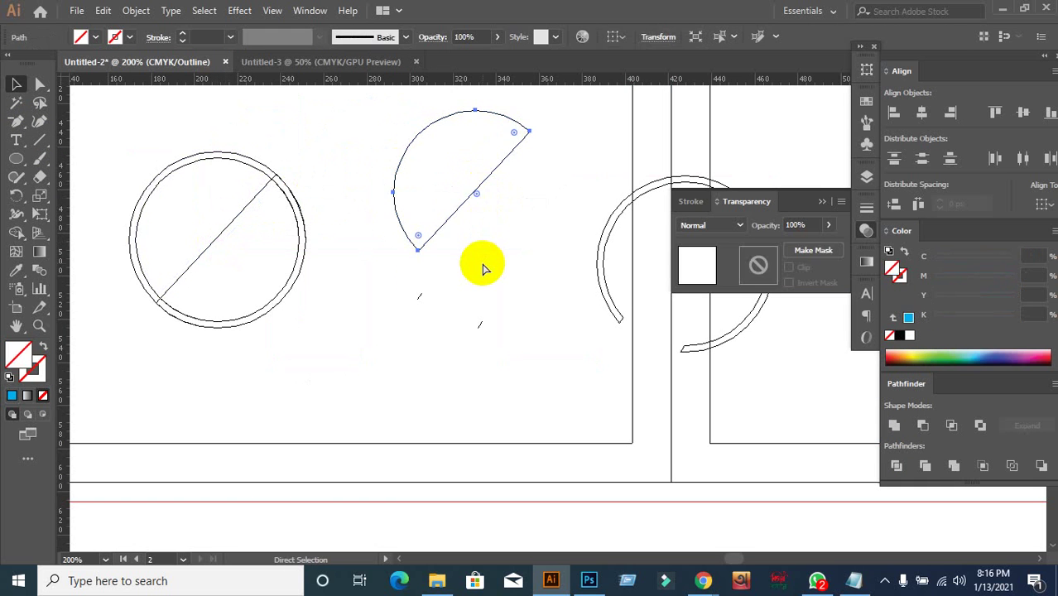
{"action": "key", "text": "ctrl+z"}
{"action": "left_click", "coordinate": [390, 295]}
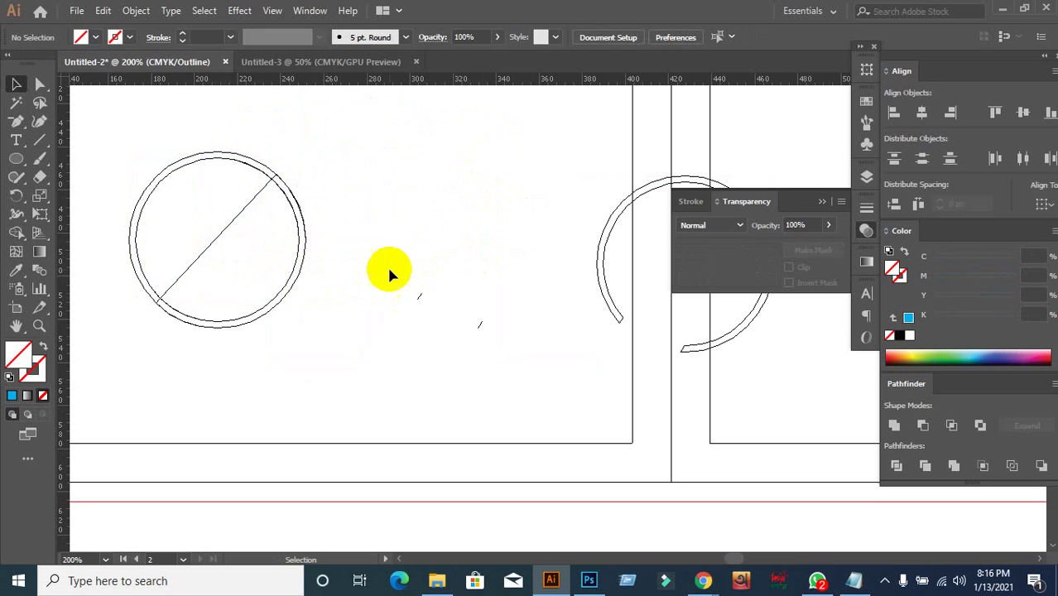
{"action": "left_click_drag", "start_coordinate": [220, 236], "coordinate": [461, 361]}
{"action": "key", "text": "ctrl+z"}
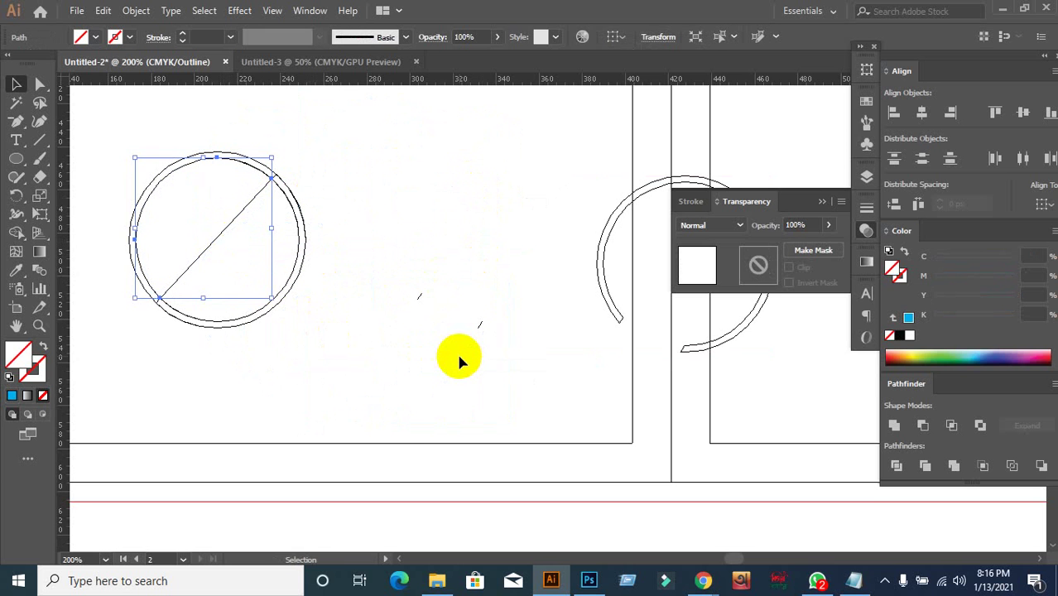
{"action": "left_click", "coordinate": [460, 360]}
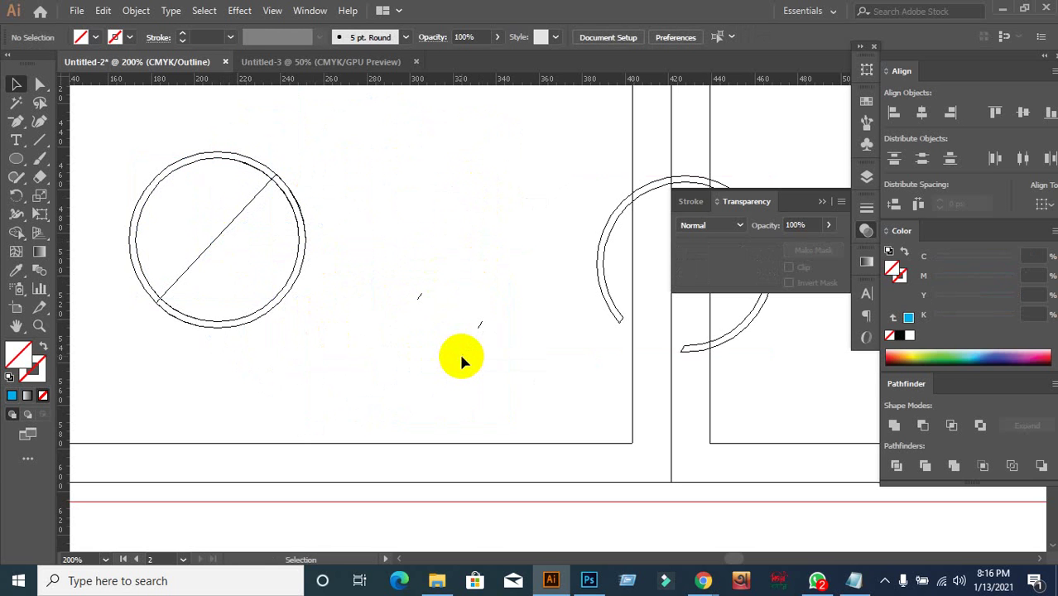
{"action": "key", "text": "ctrl+y"}
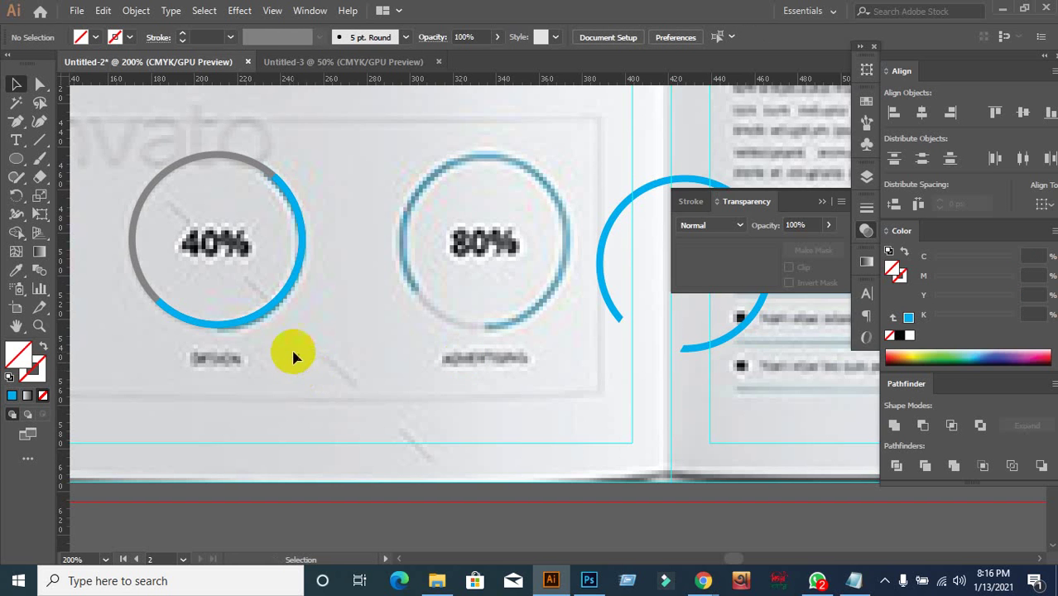
Draw an unpainted line between the charts, select all matching leftover paths with the Magic Wand, and move them off the 40% ring.
{"action": "left_click", "coordinate": [41, 141]}
{"action": "left_click_drag", "start_coordinate": [322, 117], "coordinate": [420, 166]}
{"action": "left_click", "coordinate": [16, 102]}
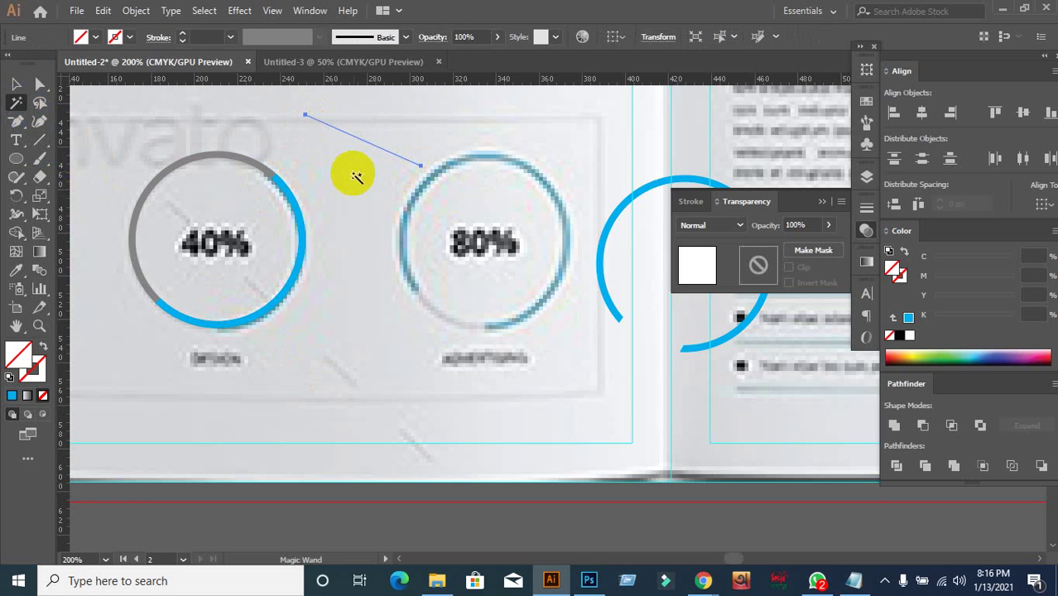
{"action": "left_click", "coordinate": [360, 139]}
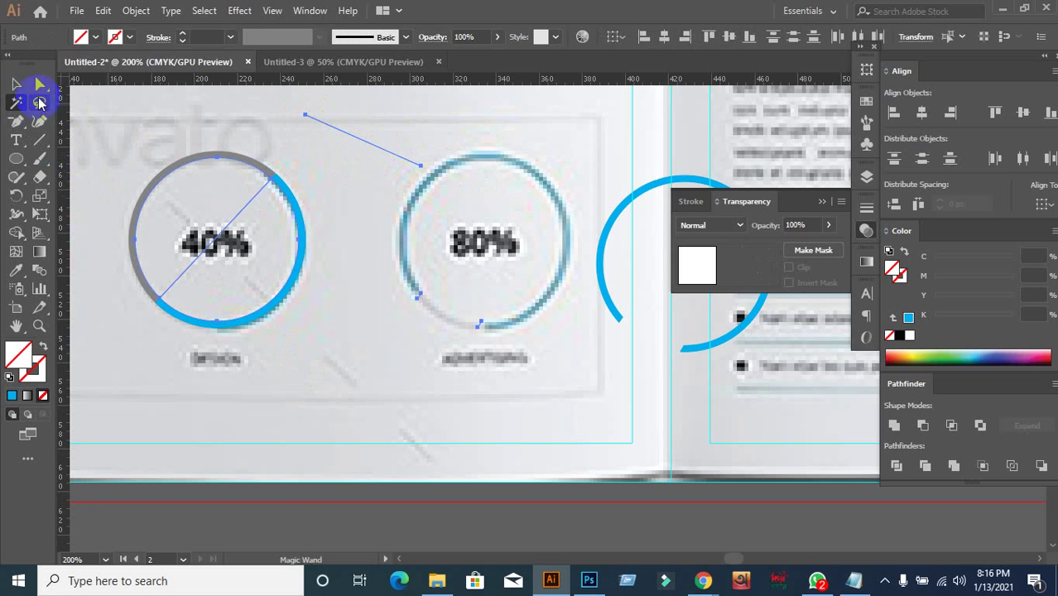
{"action": "left_click", "coordinate": [16, 84]}
{"action": "left_click_drag", "start_coordinate": [412, 162], "coordinate": [574, 201]}
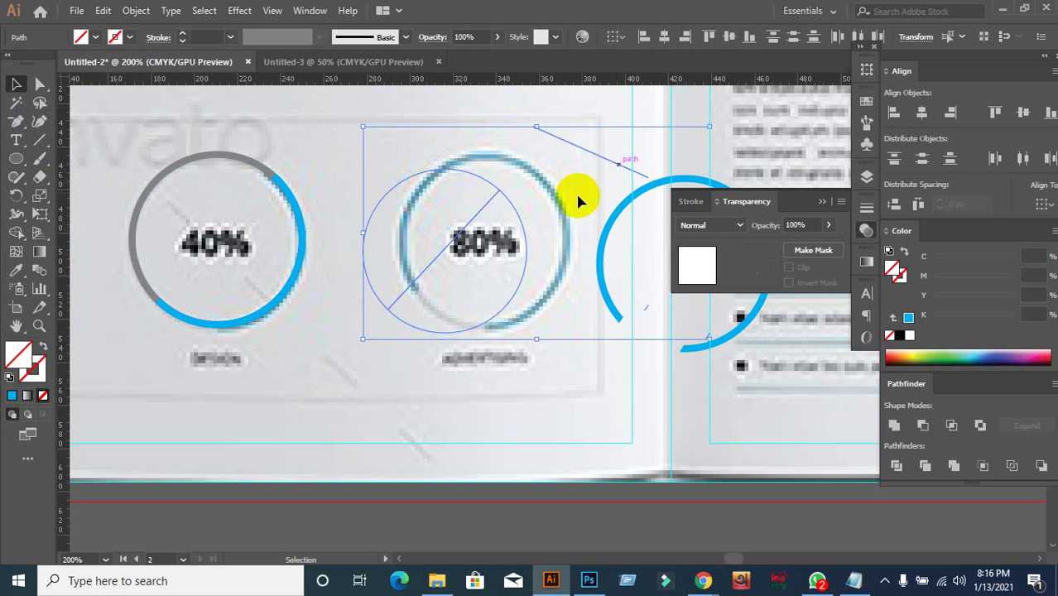
Clear the leftover unpainted paths around the charts and check the 40% ring's grey and cyan pieces by selecting them.
{"action": "left_click", "coordinate": [431, 338]}
{"action": "left_click", "coordinate": [294, 304]}
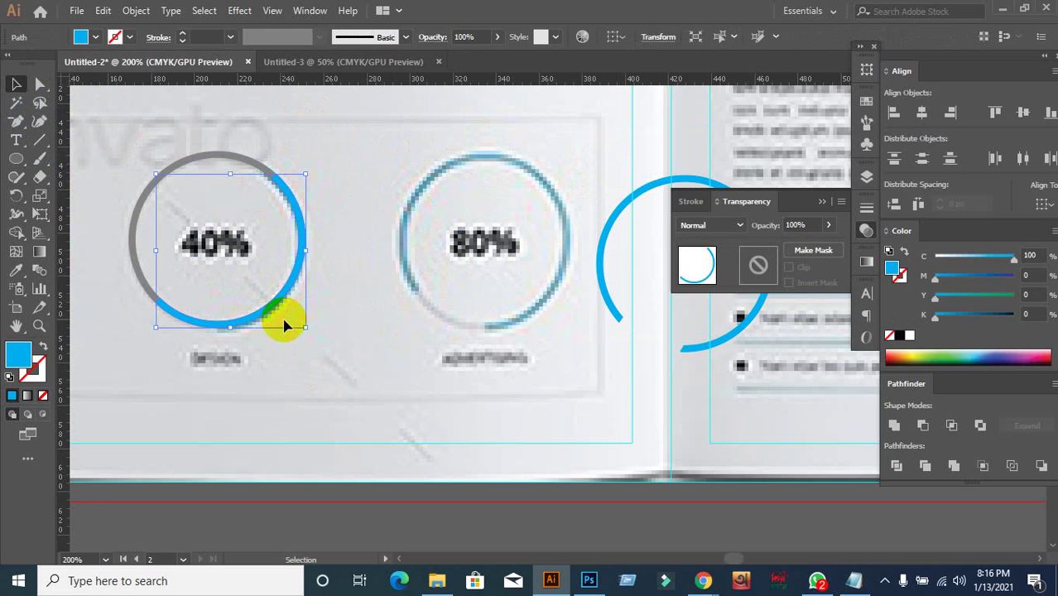
{"action": "left_click", "coordinate": [283, 325]}
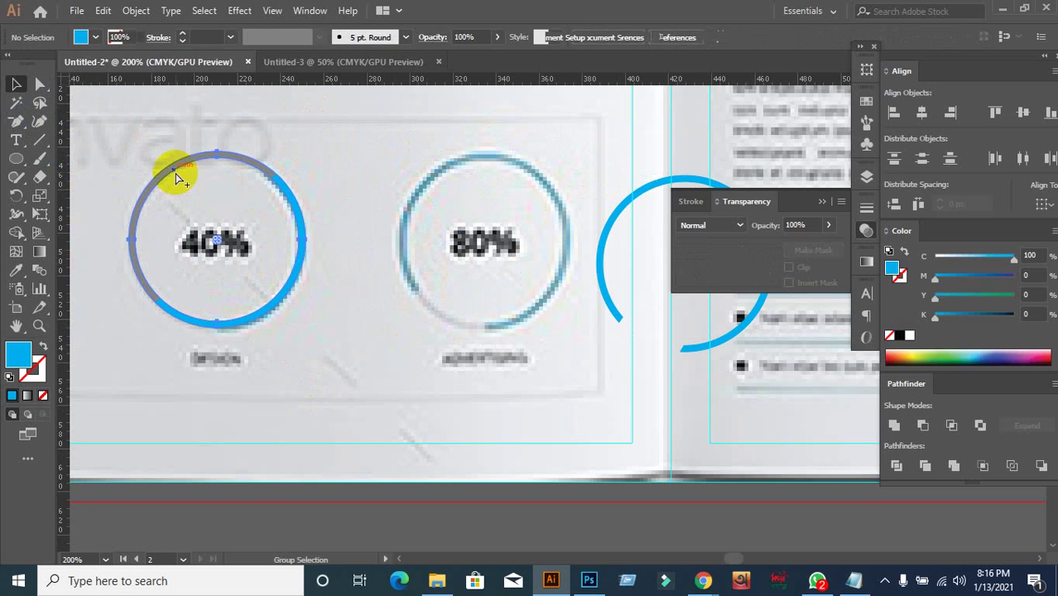
{"action": "key", "text": "ctrl+a"}
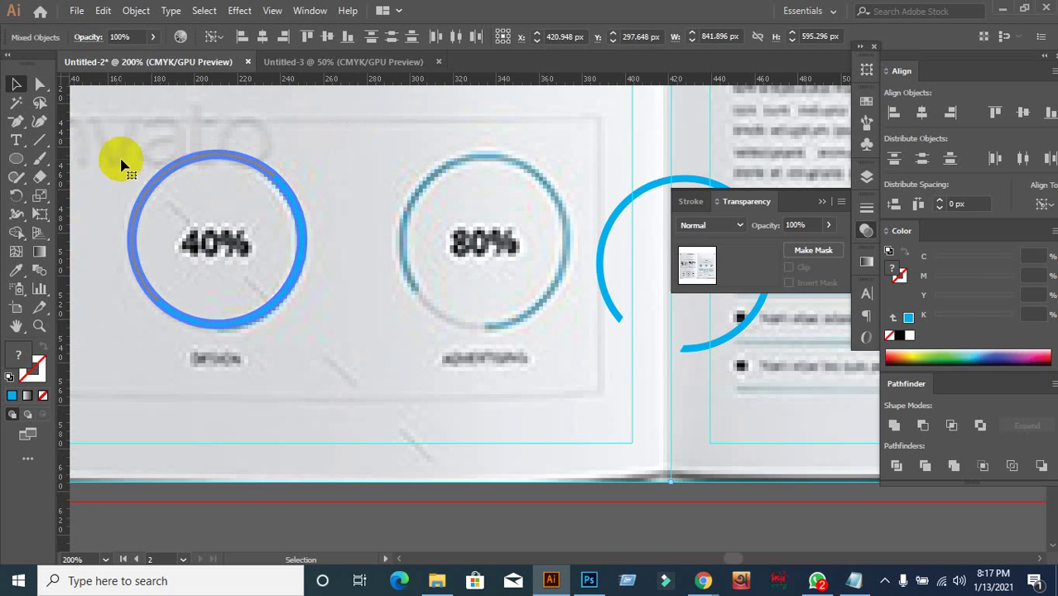
{"action": "left_click", "coordinate": [212, 400]}
{"action": "left_click", "coordinate": [264, 314]}
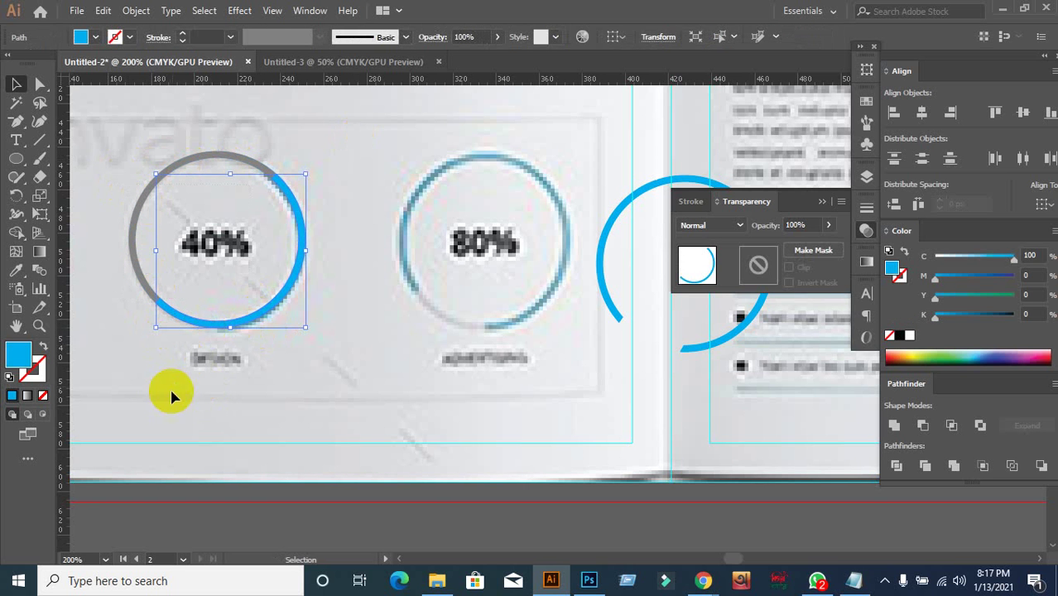
{"action": "left_click", "coordinate": [177, 417]}
{"action": "key", "text": "ctrl+a"}
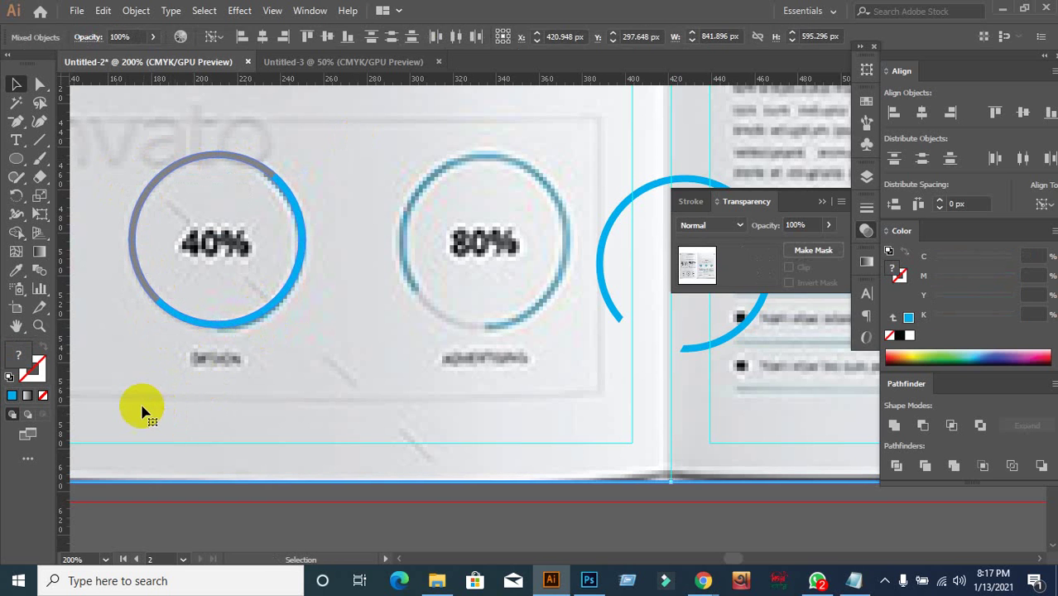
{"action": "left_click", "coordinate": [135, 547]}
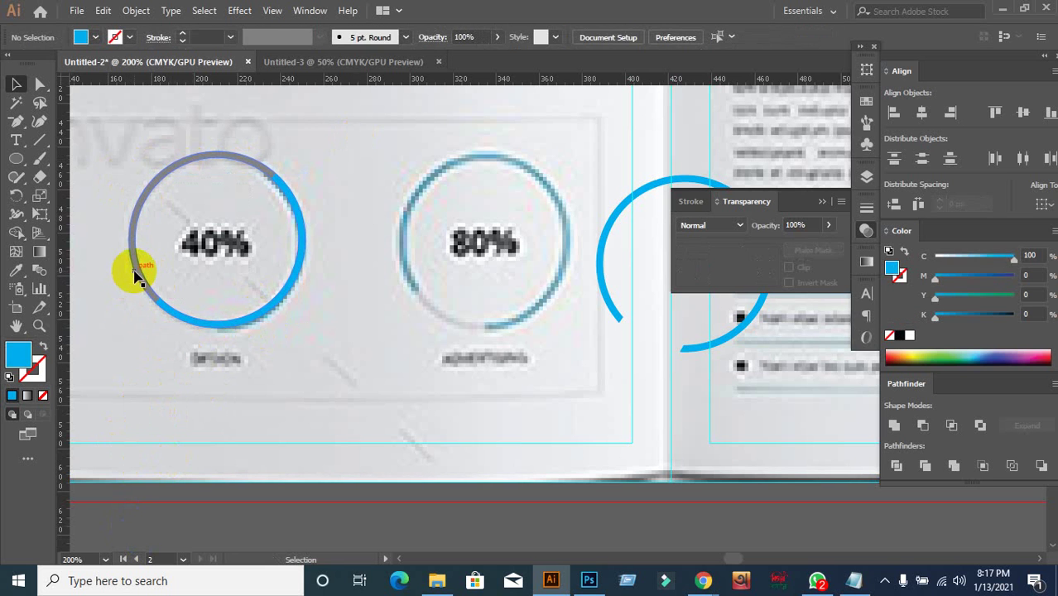
{"action": "left_click", "coordinate": [126, 277]}
{"action": "left_click", "coordinate": [169, 447]}
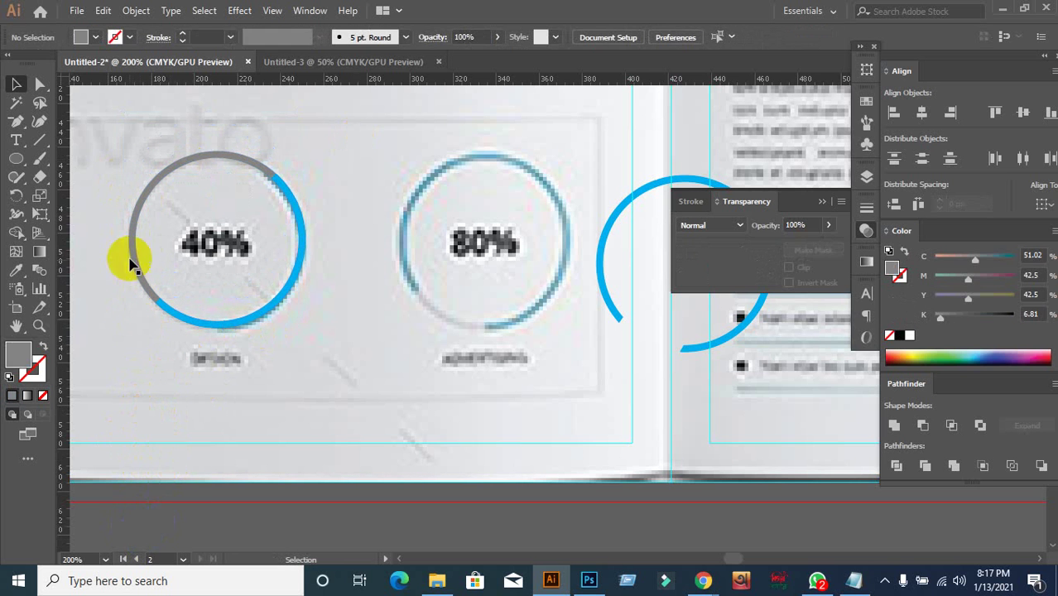
Move the traced 40% ring to between the 40% and 80% charts and fill its grey part with light grey #CECECE.
{"action": "left_click_drag", "start_coordinate": [236, 330], "coordinate": [459, 329]}
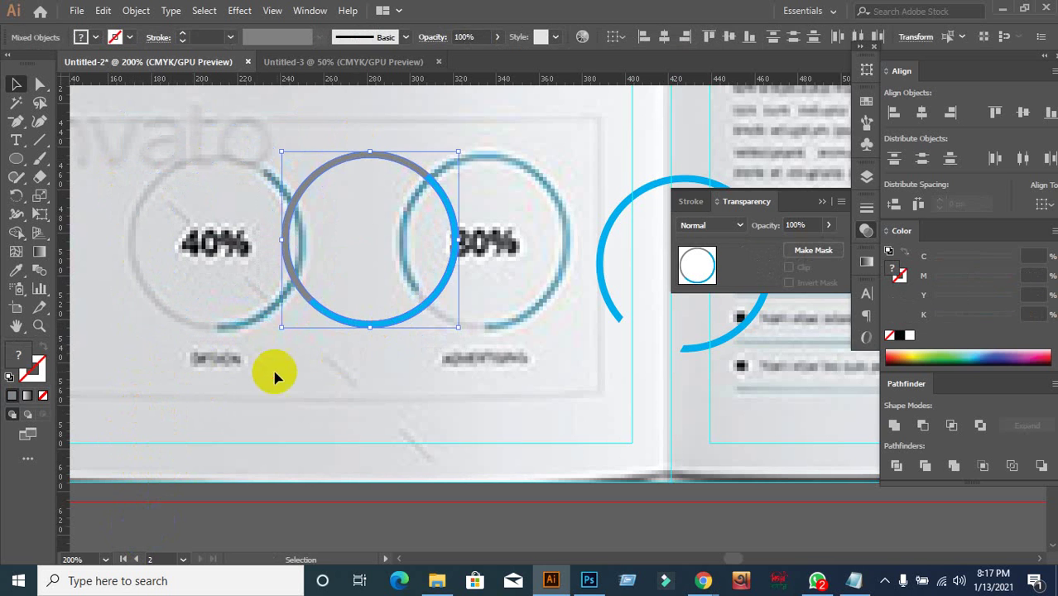
{"action": "key", "text": "ctrl+shift+a"}
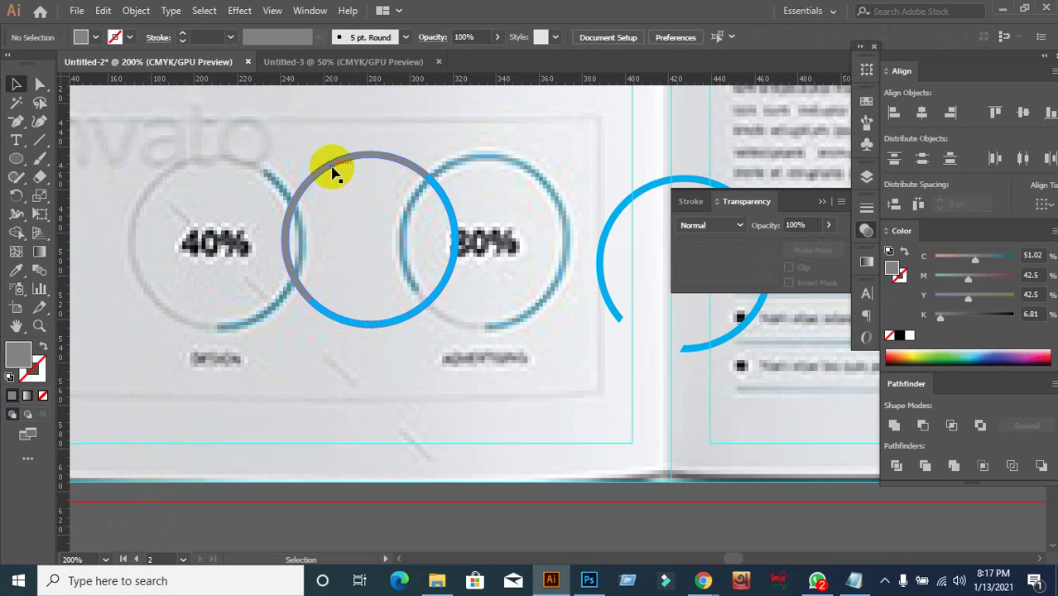
{"action": "left_click", "coordinate": [307, 201]}
{"action": "double_click", "coordinate": [18, 365]}
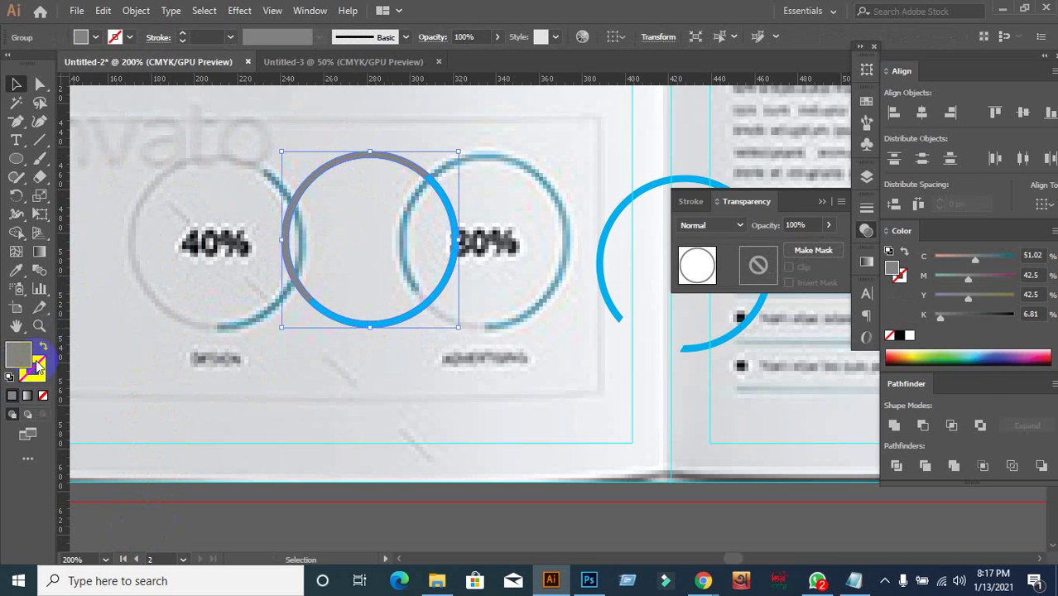
{"action": "mouse_move", "coordinate": [584, 354]}
{"action": "left_mouse_down"}
{"action": "mouse_move", "coordinate": [581, 279]}
{"action": "mouse_move", "coordinate": [563, 274]}
{"action": "left_mouse_up"}
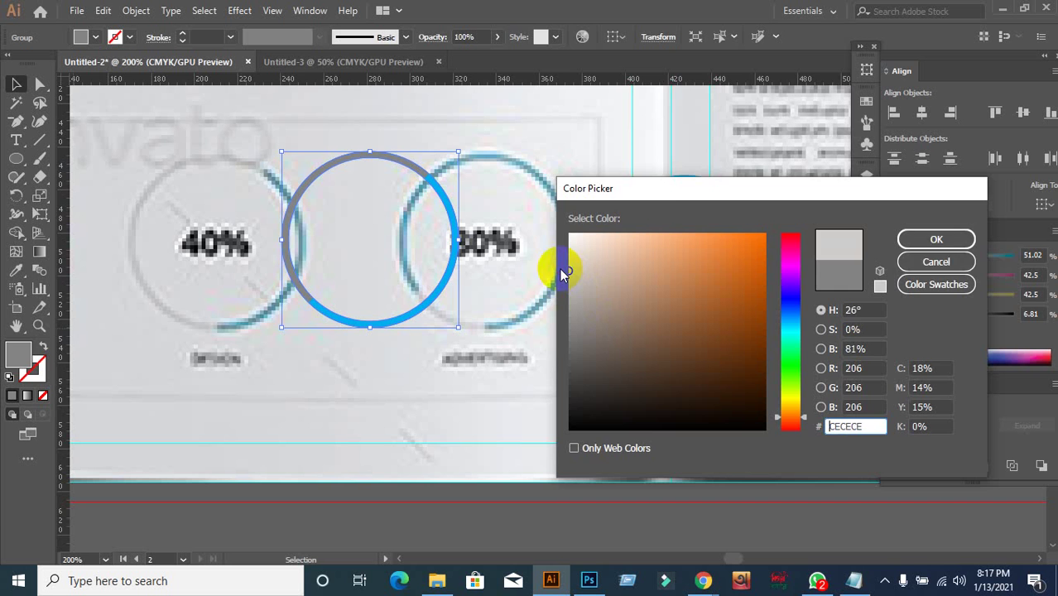
{"action": "left_click", "coordinate": [937, 239]}
{"action": "left_click", "coordinate": [343, 414]}
Move both traced rings off the inner spread onto the empty canvas beyond its lower-right corner.
{"action": "scroll", "coordinate": [339, 397], "scroll_direction": "down", "scroll_amount": 2}
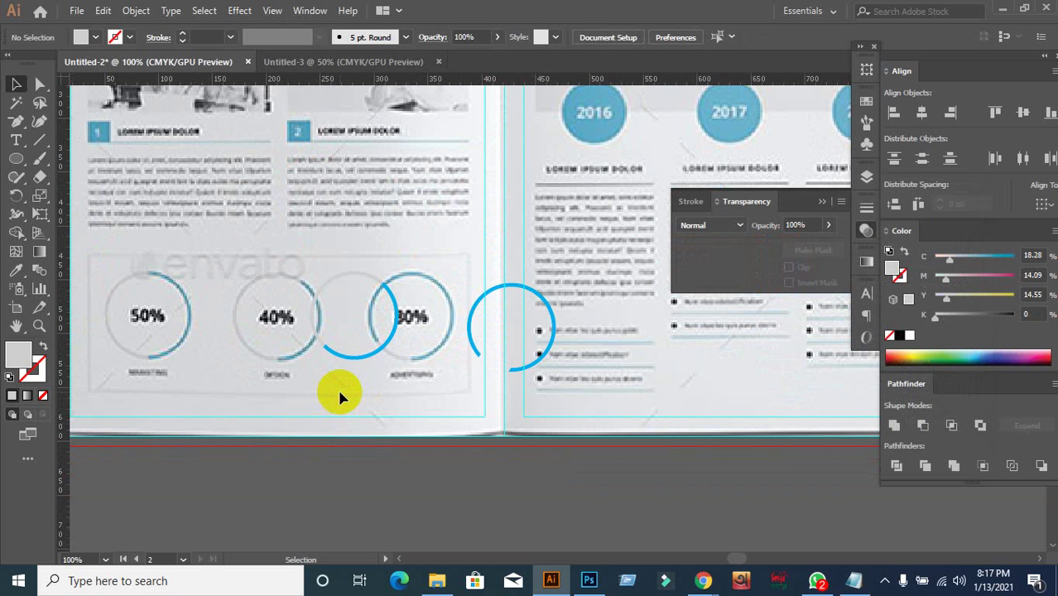
{"action": "scroll", "coordinate": [337, 387], "scroll_direction": "down", "scroll_amount": 1}
{"action": "scroll", "coordinate": [347, 327], "scroll_direction": "up", "scroll_amount": 2}
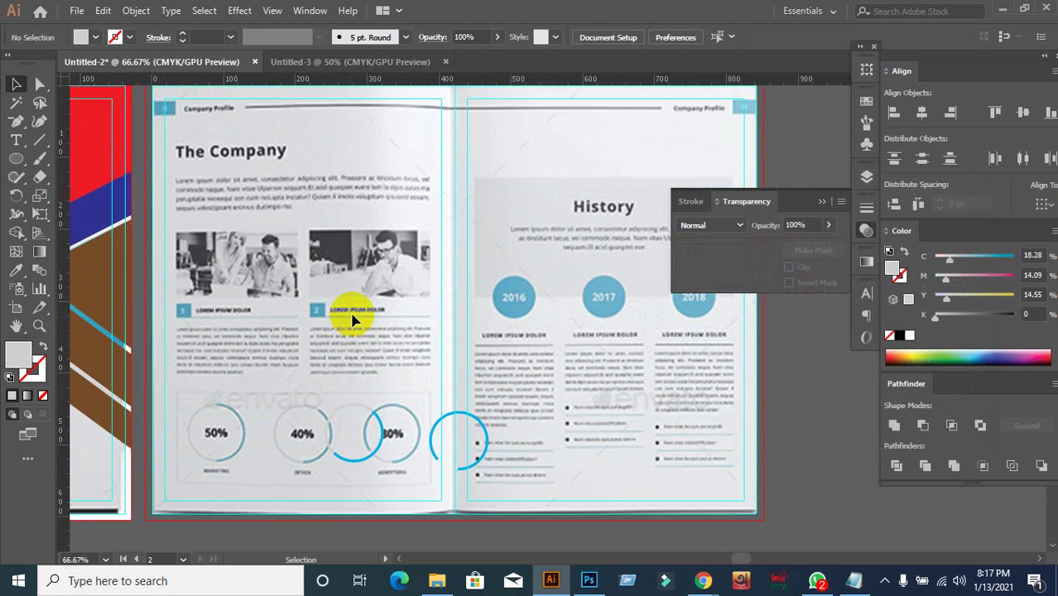
{"action": "scroll", "coordinate": [352, 319], "scroll_direction": "up", "scroll_amount": 1}
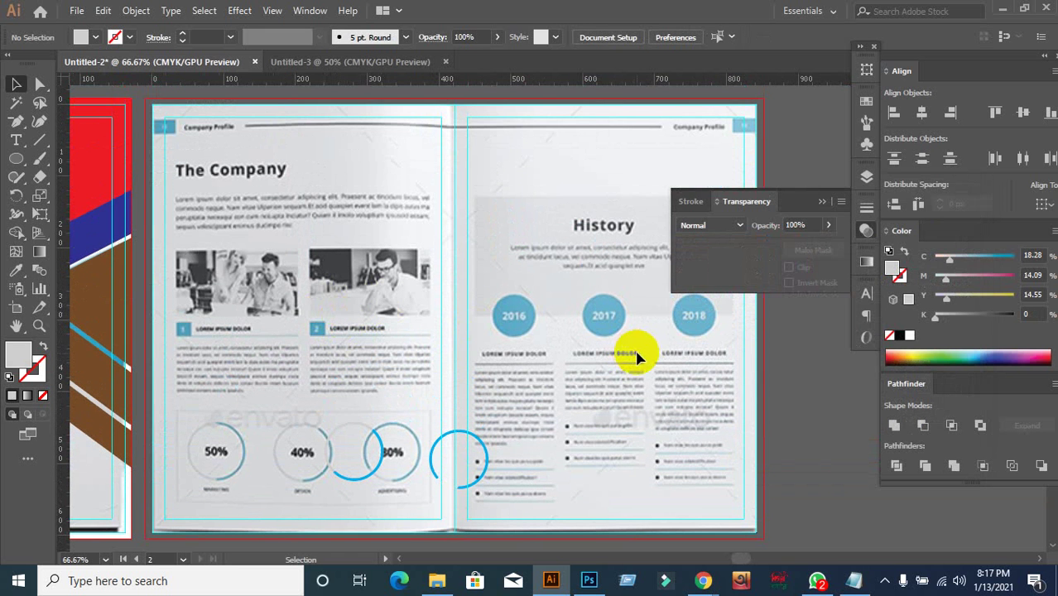
{"action": "left_click_drag", "start_coordinate": [643, 369], "coordinate": [491, 229]}
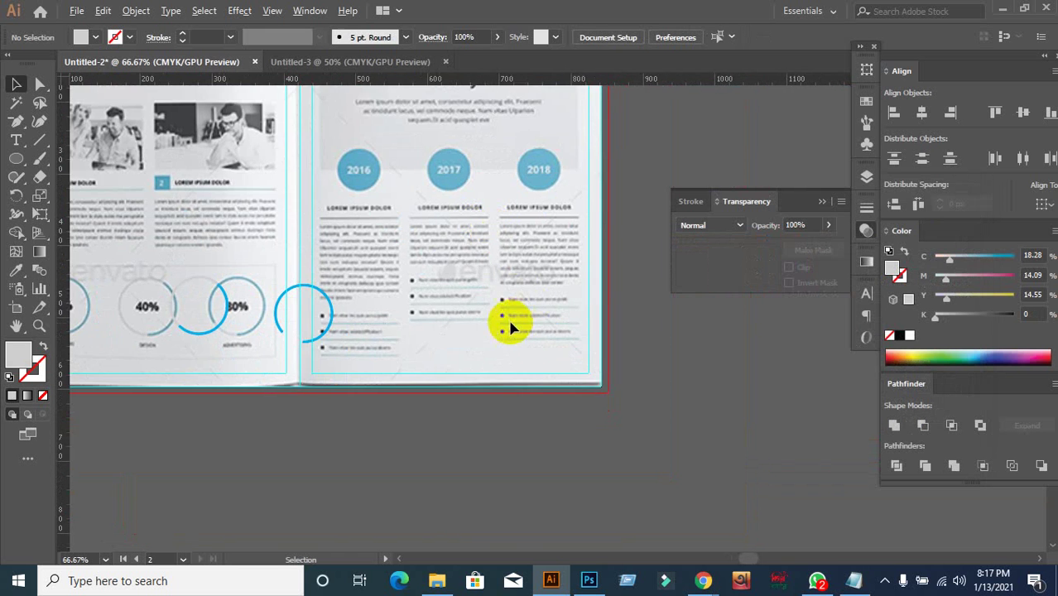
{"action": "scroll", "coordinate": [504, 324], "scroll_direction": "up", "scroll_amount": 1}
{"action": "scroll", "coordinate": [371, 210], "scroll_direction": "down", "scroll_amount": 1}
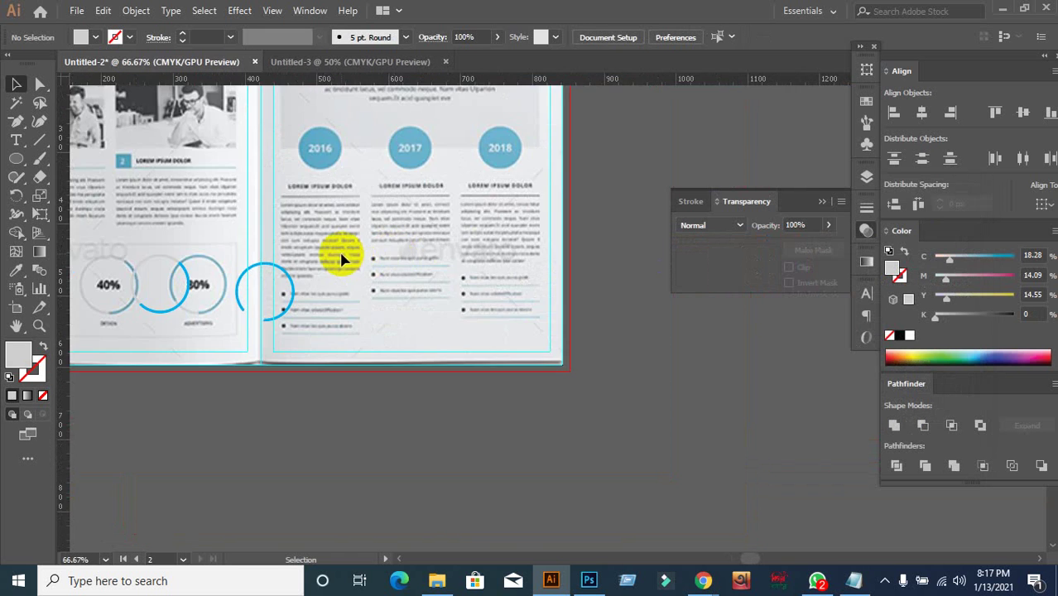
{"action": "left_click_drag", "start_coordinate": [343, 255], "coordinate": [412, 320]}
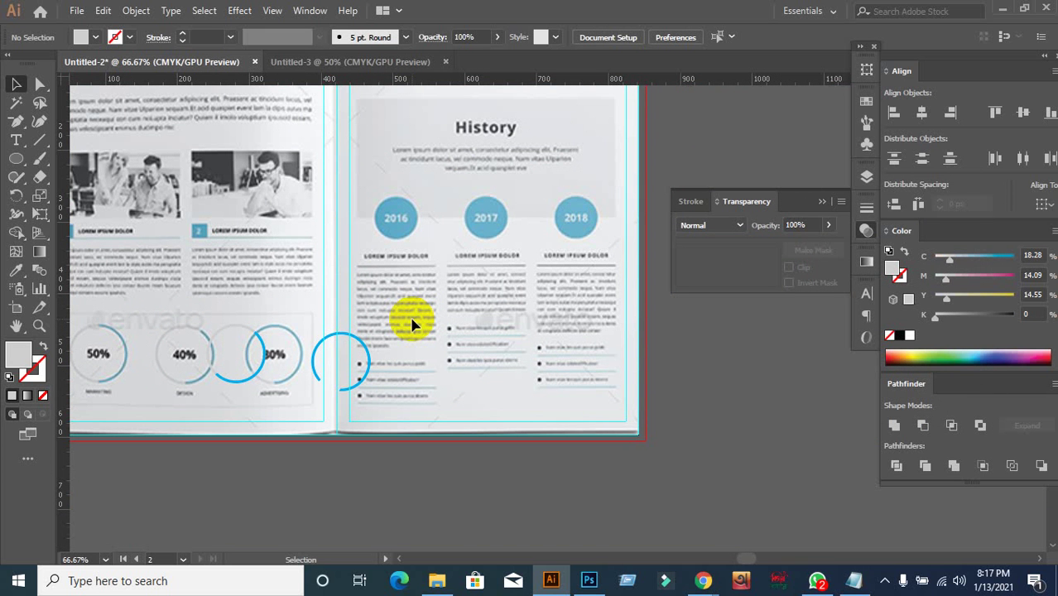
{"action": "left_click_drag", "start_coordinate": [189, 308], "coordinate": [840, 458]}
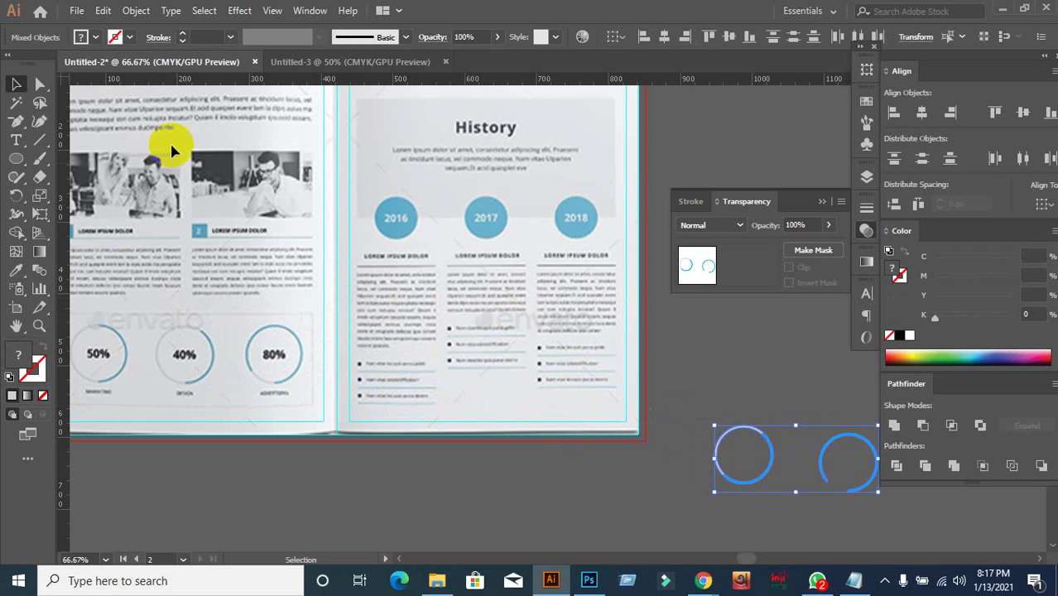
Draw a placeholder text area about 367 × 141 px across the three columns below the year headings on the History page.
{"action": "left_click_drag", "start_coordinate": [19, 122], "coordinate": [47, 126]}
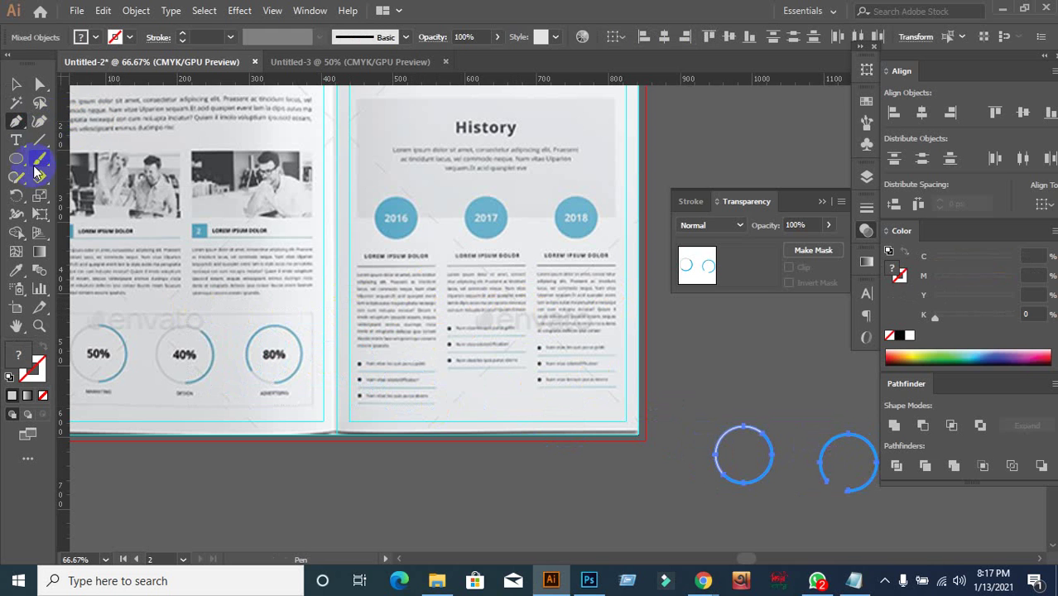
{"action": "left_click_drag", "start_coordinate": [22, 141], "coordinate": [71, 138]}
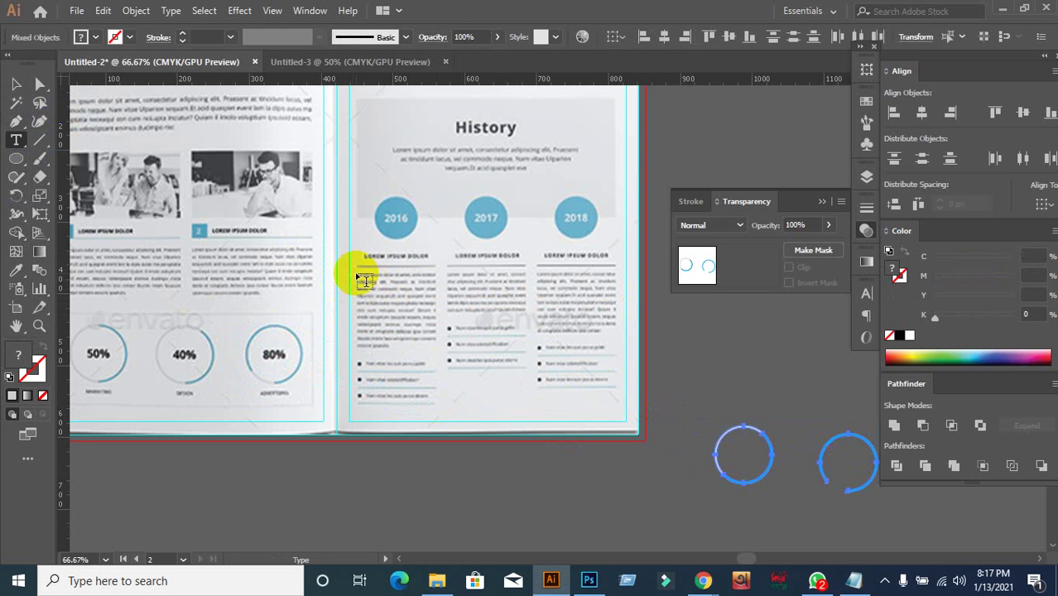
{"action": "left_click_drag", "start_coordinate": [356, 273], "coordinate": [620, 376]}
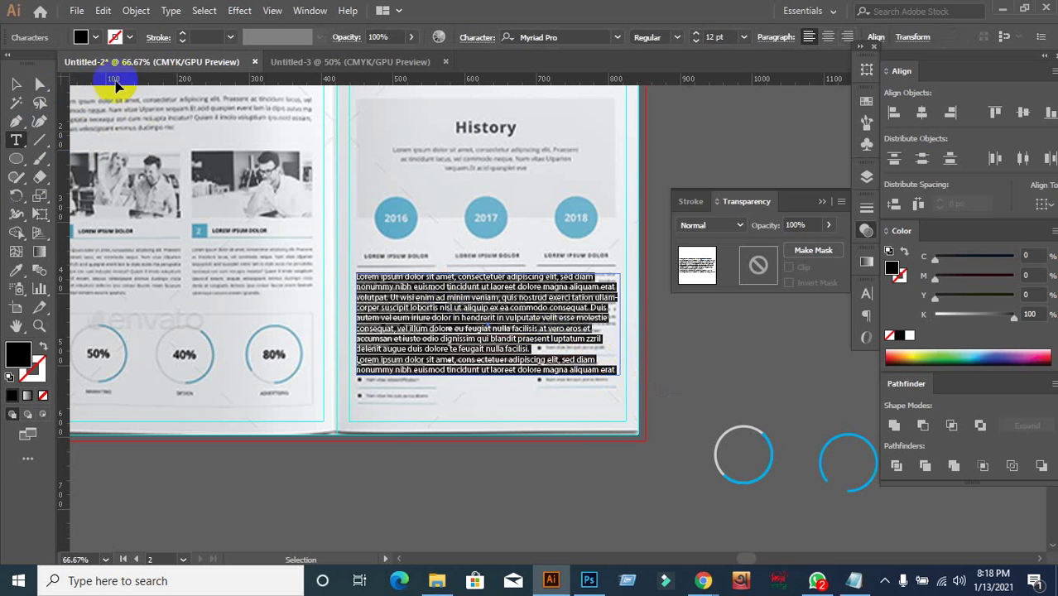
Divide the placeholder text area into 3 columns in Area Type Options, with the preview on.
{"action": "left_click", "coordinate": [169, 11]}
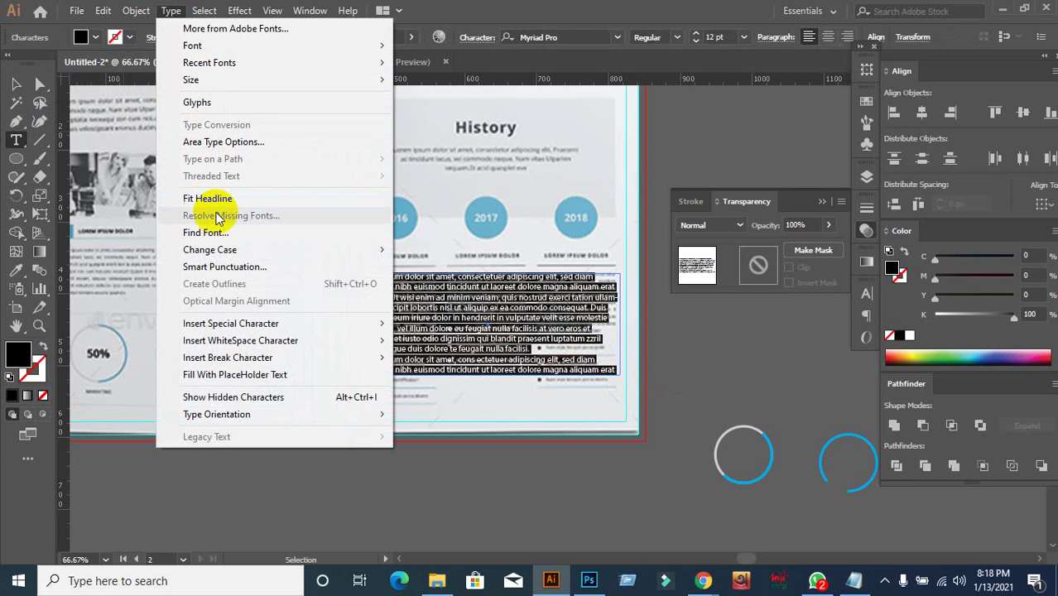
{"action": "key", "text": "Escape"}
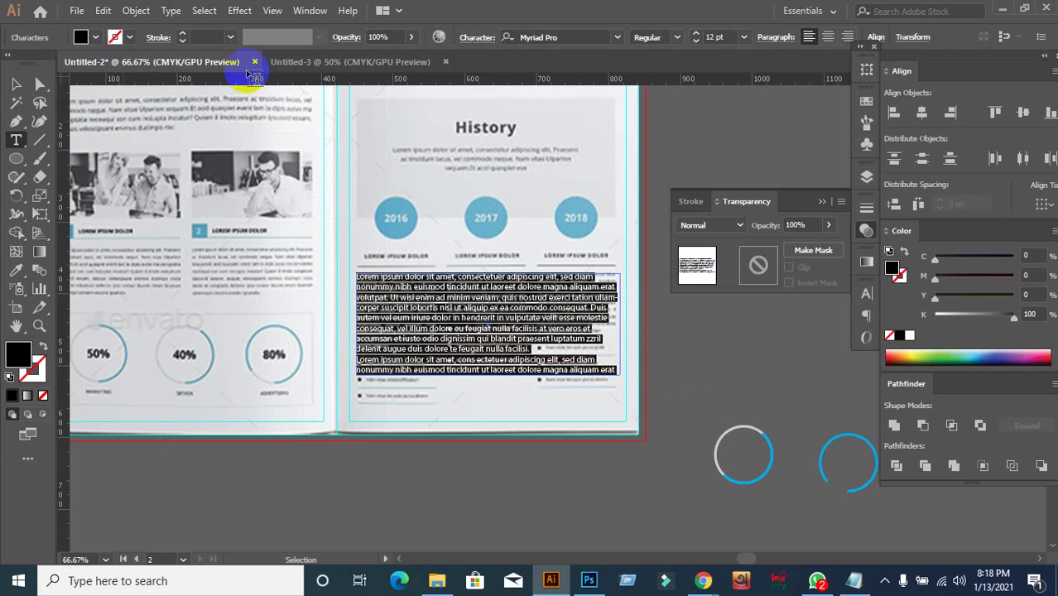
{"action": "left_click", "coordinate": [16, 84]}
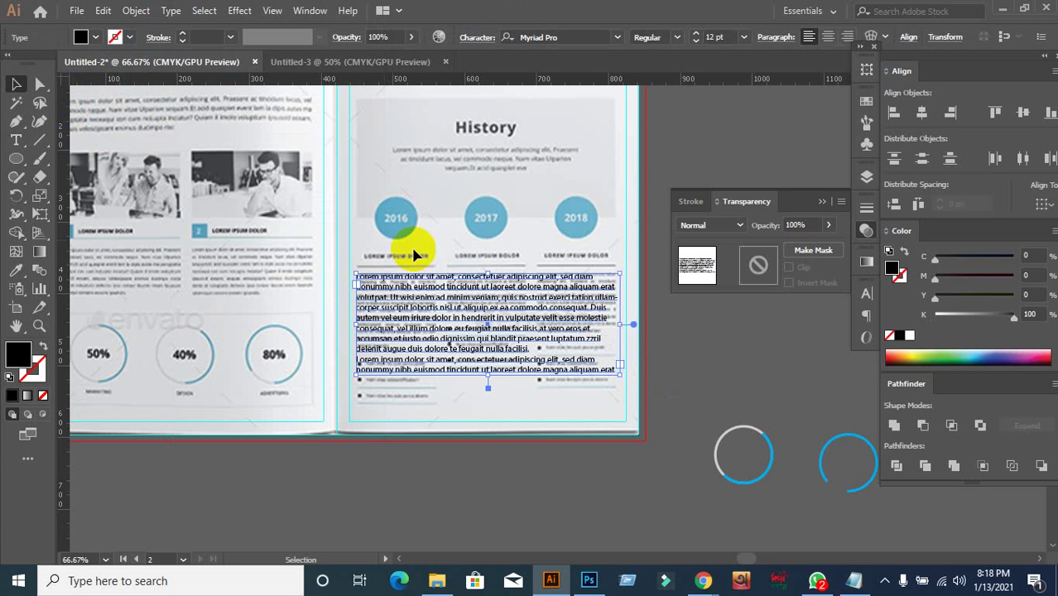
{"action": "left_click", "coordinate": [172, 12]}
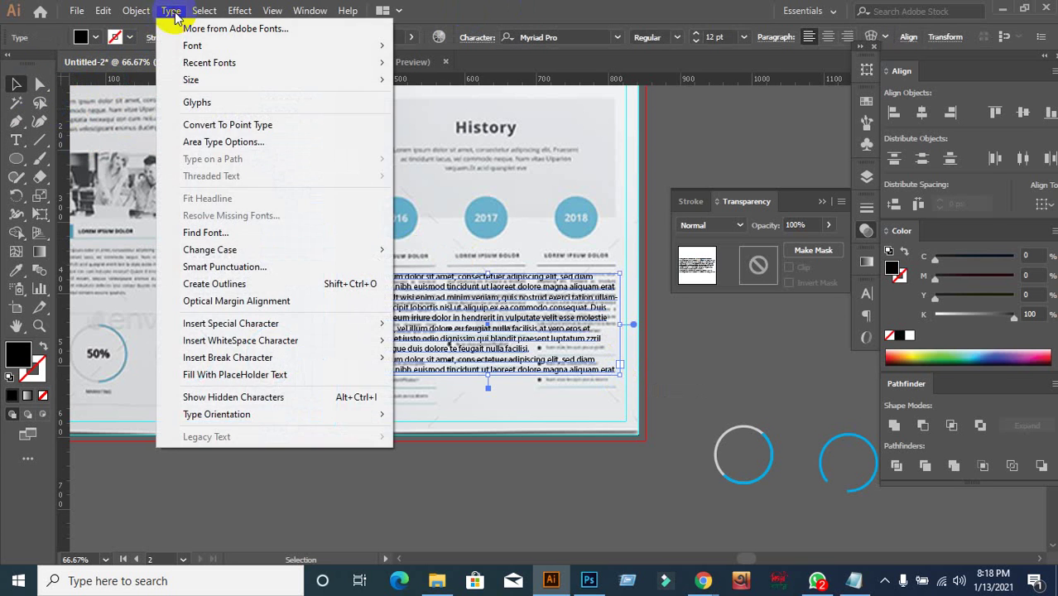
{"action": "left_click", "coordinate": [248, 141]}
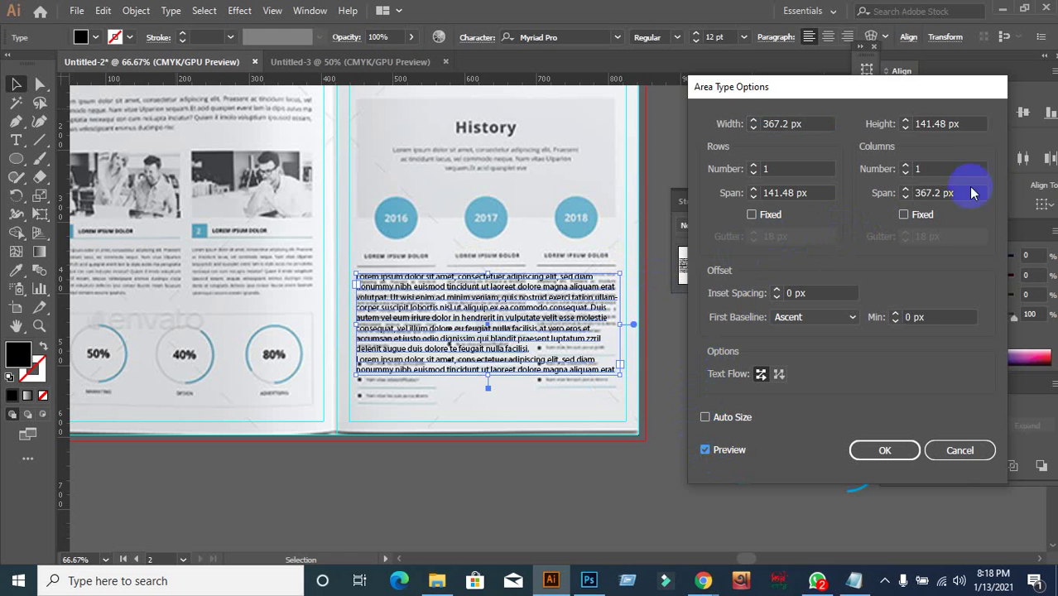
{"action": "left_click", "coordinate": [946, 170]}
{"action": "key", "text": "Up"}
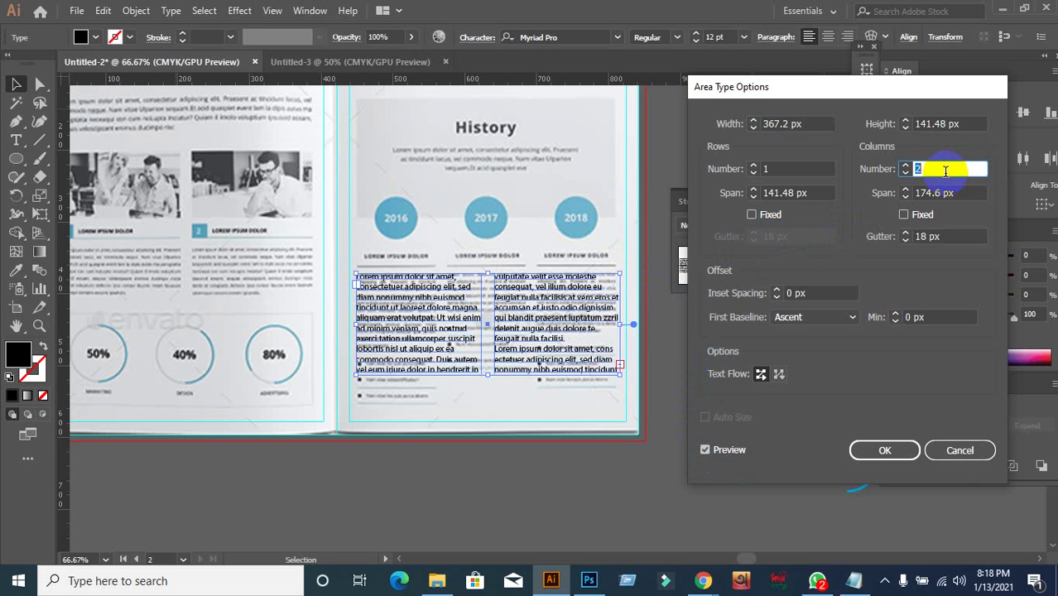
{"action": "key", "text": "Up"}
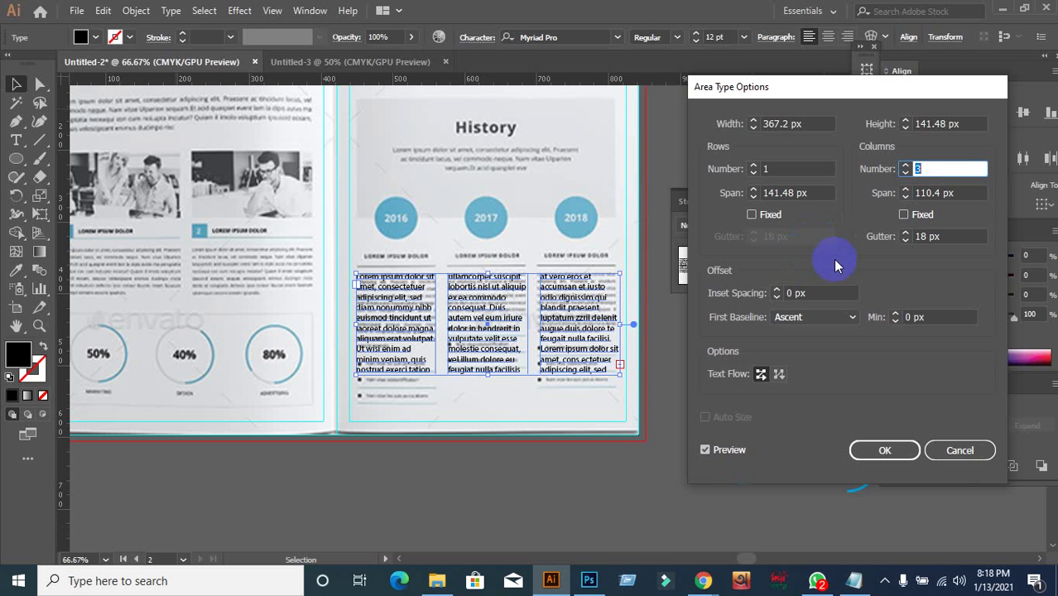
Set the gutter between the text columns to 10 px and apply the area type options.
{"action": "left_click", "coordinate": [948, 238]}
{"action": "key", "text": "Down"}
{"action": "key", "text": "Down"}
{"action": "key", "text": "Down"}
{"action": "key", "text": "Down"}
{"action": "key", "text": "Down"}
{"action": "key", "text": "Down"}
{"action": "key", "text": "Down"}
{"action": "key", "text": "Down"}
{"action": "key", "text": "Down"}
{"action": "key", "text": "Down"}
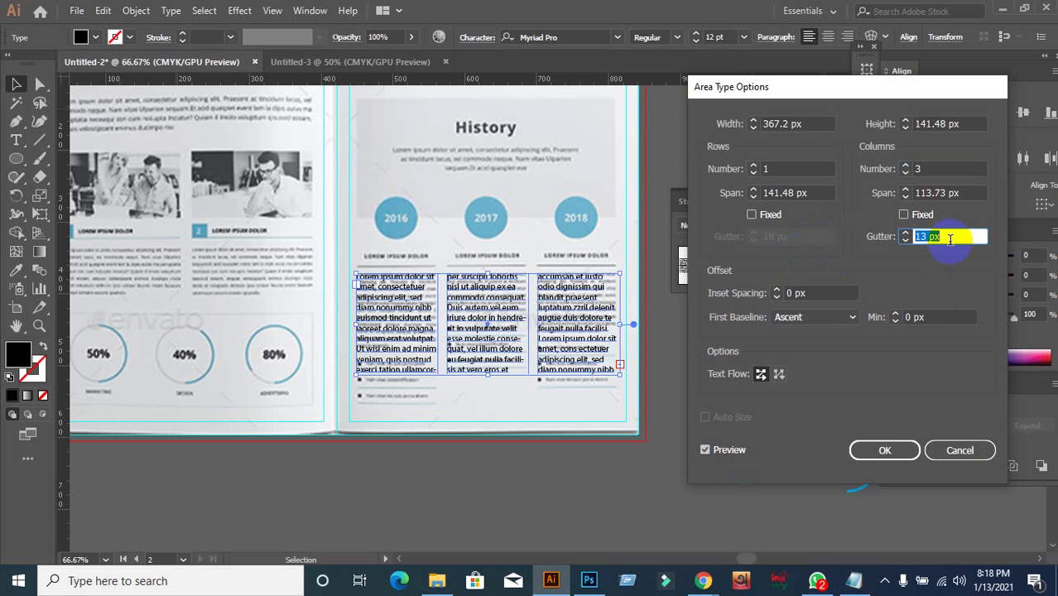
{"action": "key", "text": "Up"}
{"action": "key", "text": "Up"}
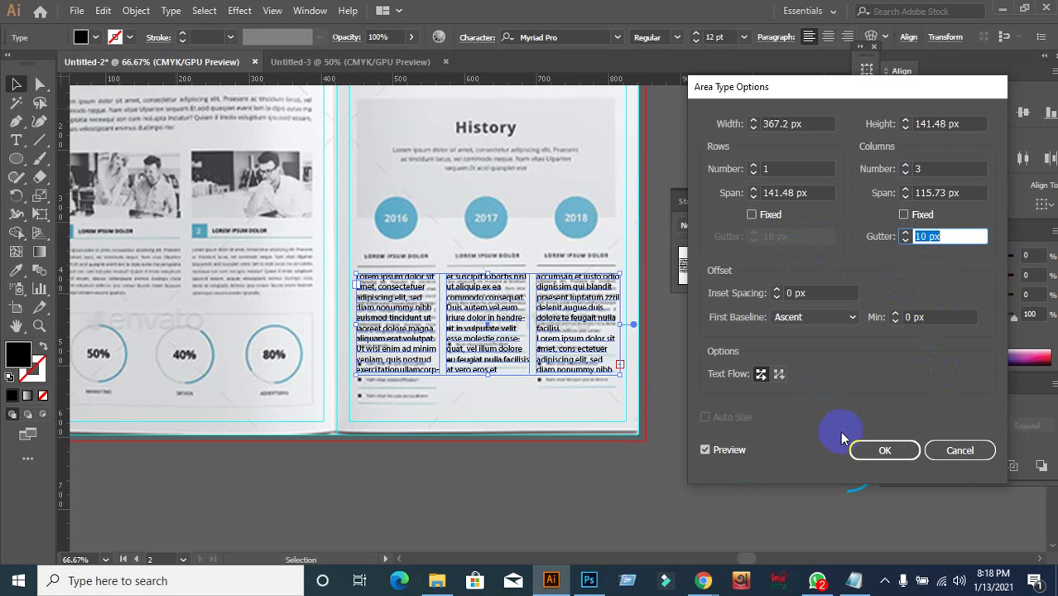
{"action": "left_click", "coordinate": [868, 455]}
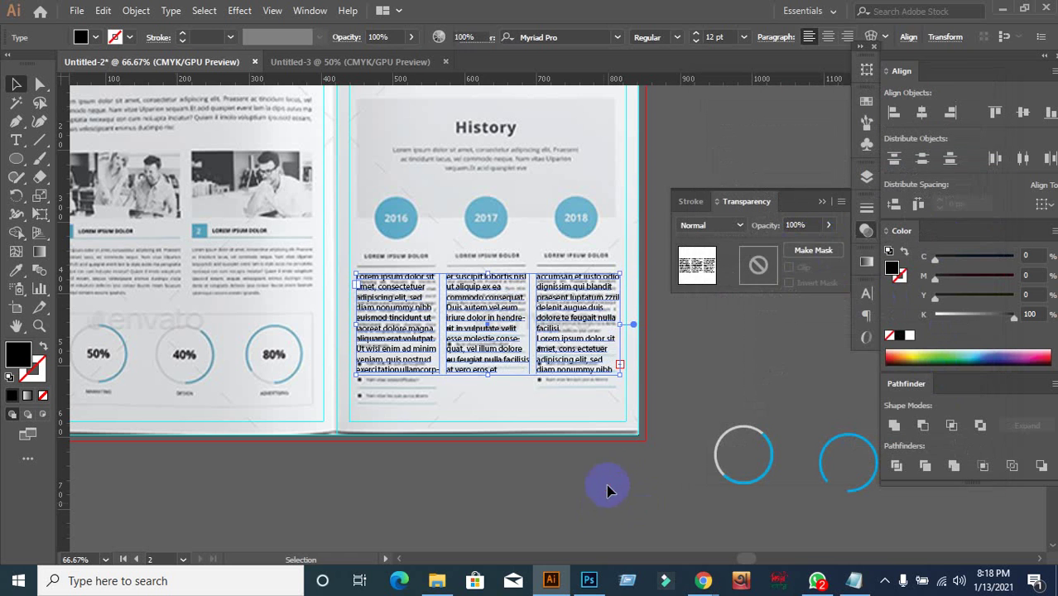
Try the three-column text area at positions off the page, and return it below the History year headings.
{"action": "left_click_drag", "start_coordinate": [567, 331], "coordinate": [692, 347]}
{"action": "left_click", "coordinate": [598, 444]}
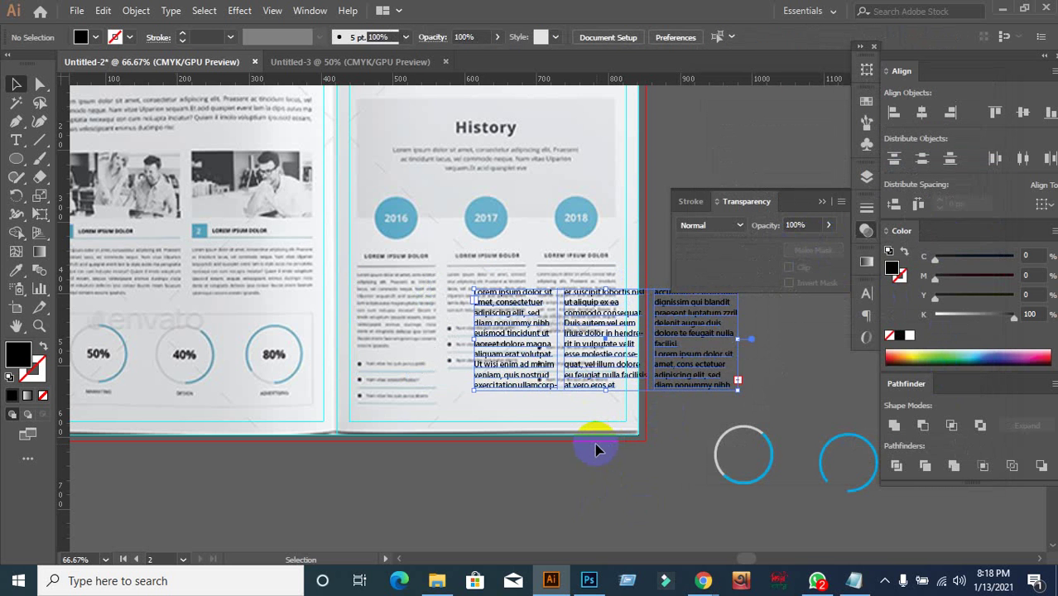
{"action": "key", "text": "ctrl+z"}
{"action": "left_click", "coordinate": [529, 454]}
{"action": "left_click_drag", "start_coordinate": [486, 438], "coordinate": [582, 467]}
{"action": "left_click_drag", "start_coordinate": [562, 390], "coordinate": [599, 494]}
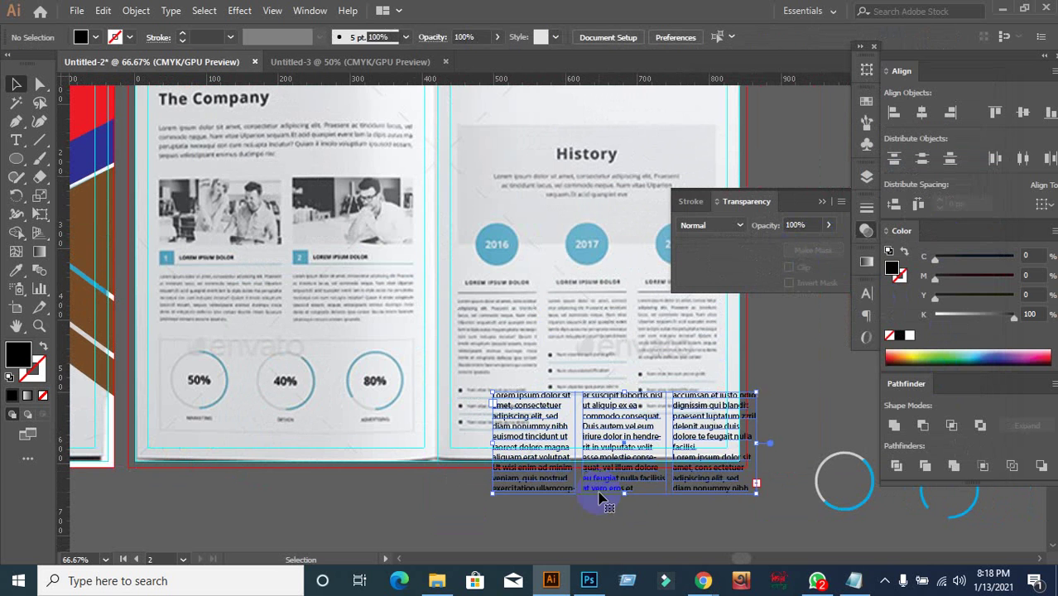
{"action": "left_click_drag", "start_coordinate": [610, 402], "coordinate": [573, 309]}
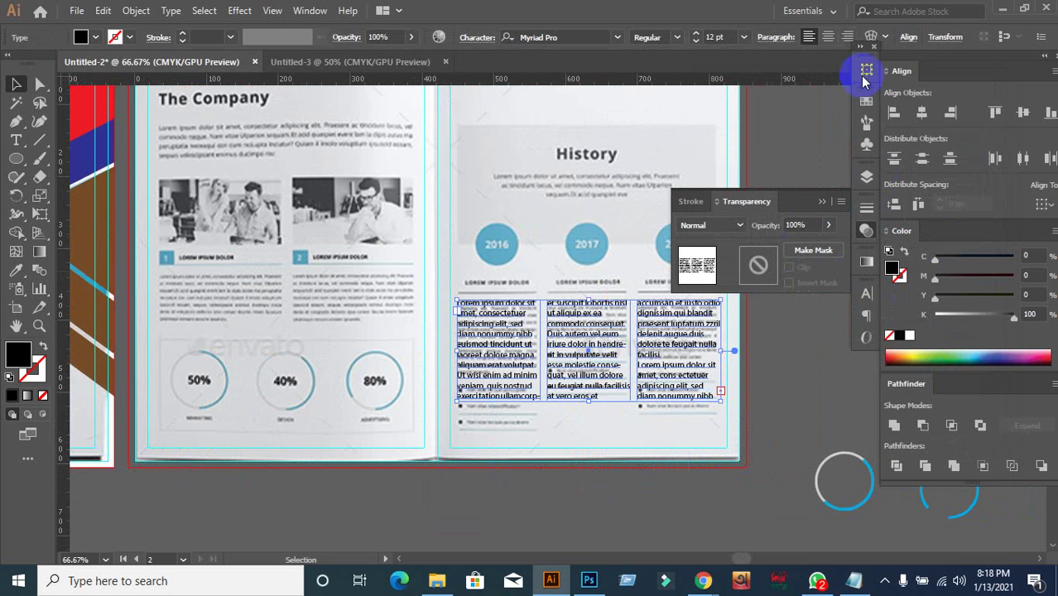
{"action": "left_click_drag", "start_coordinate": [591, 366], "coordinate": [513, 388]}
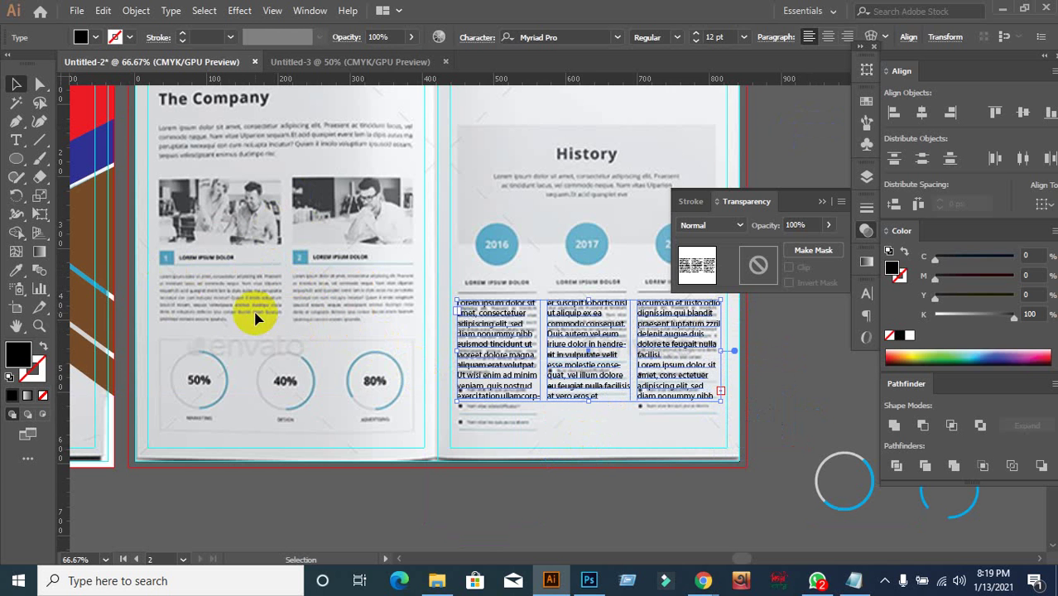
Draw a placeholder text area about 357 × 68 px below the two numbered headings on The Company page.
{"action": "left_click", "coordinate": [255, 480]}
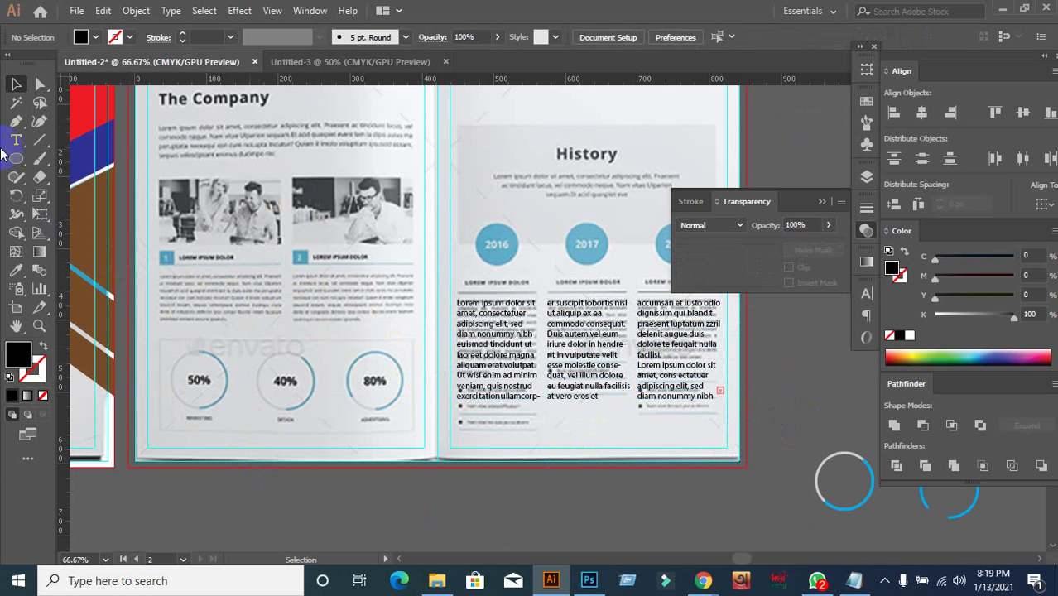
{"action": "left_click", "coordinate": [14, 140]}
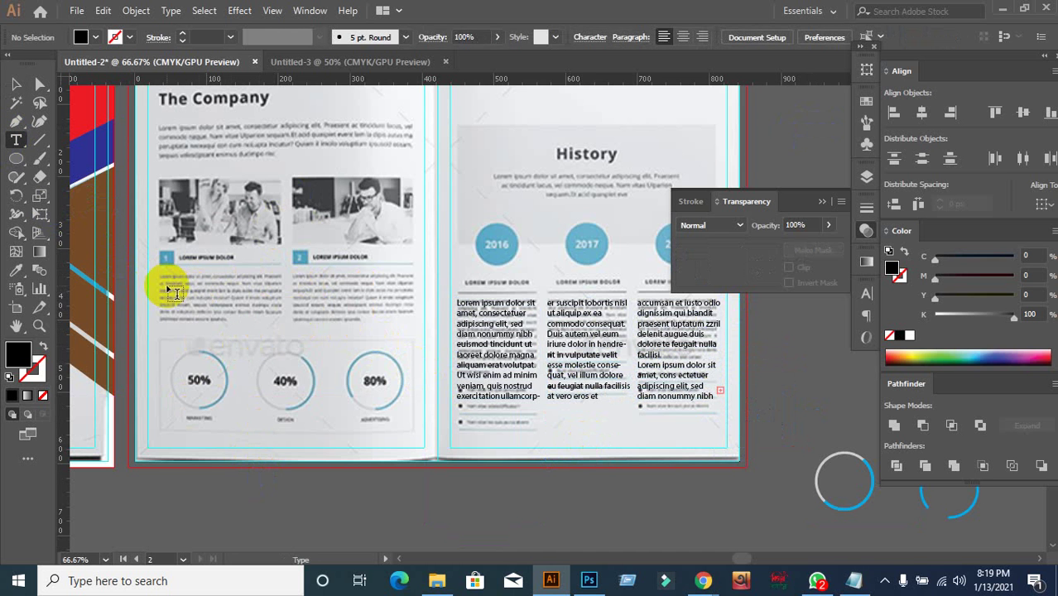
{"action": "left_click_drag", "start_coordinate": [159, 276], "coordinate": [414, 326]}
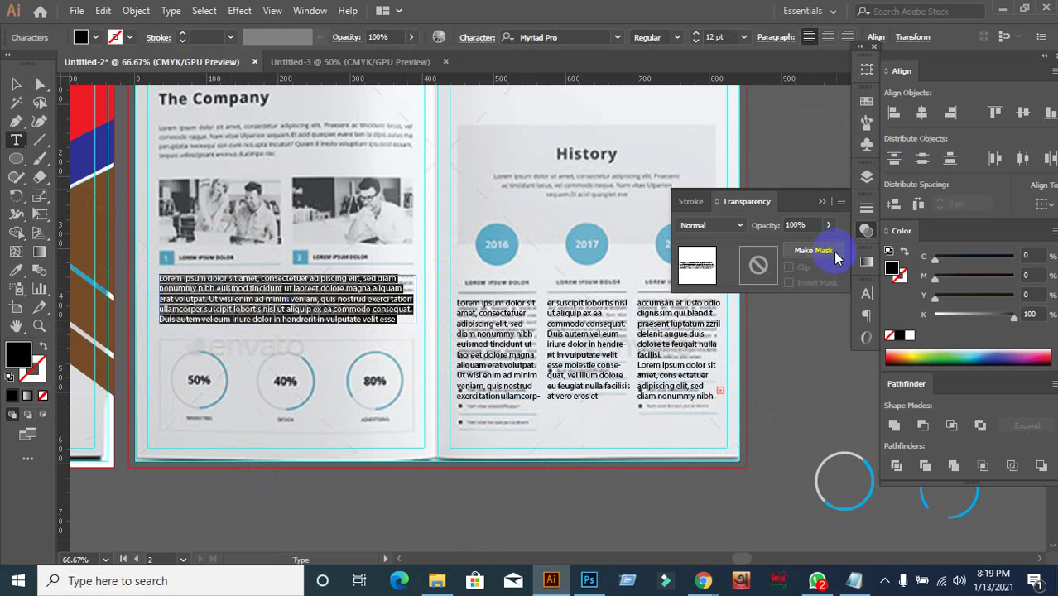
Justify the new placeholder paragraph on The Company page with its last line aligned left.
{"action": "left_click", "coordinate": [867, 297]}
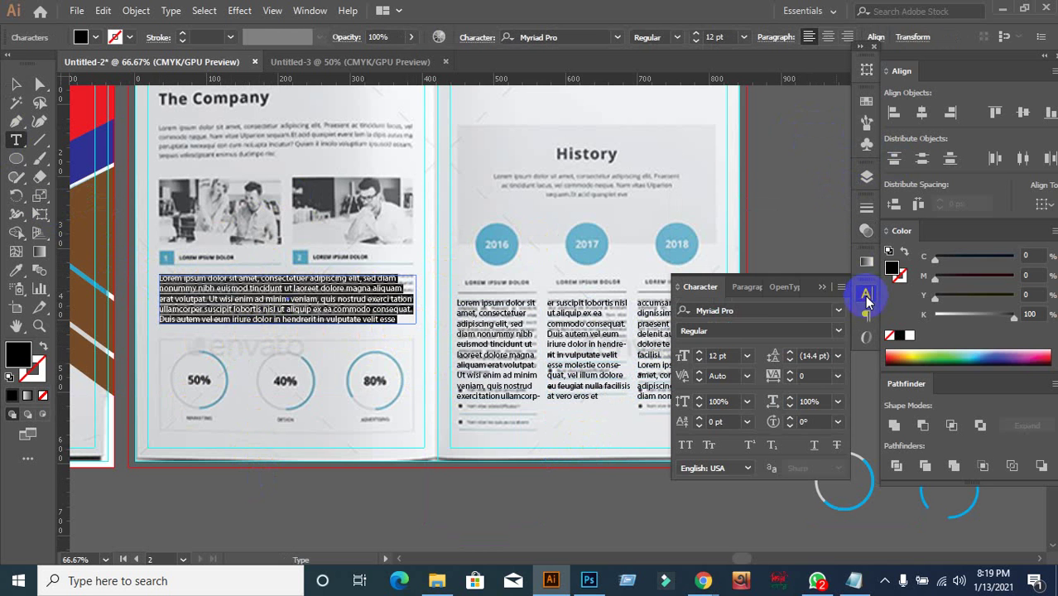
{"action": "left_click", "coordinate": [744, 288]}
{"action": "left_click", "coordinate": [760, 314]}
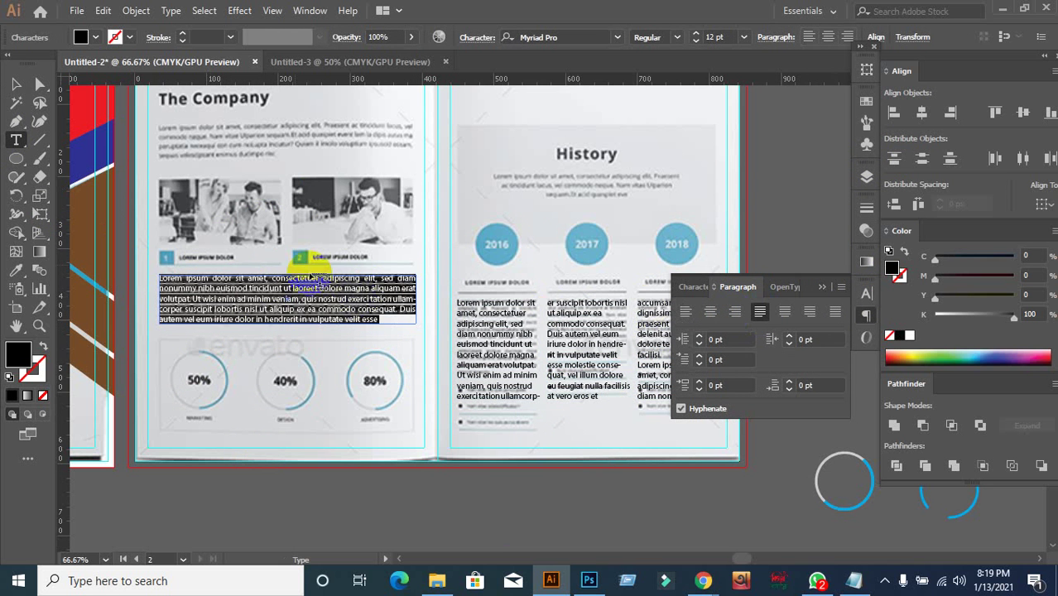
{"action": "left_click", "coordinate": [27, 83]}
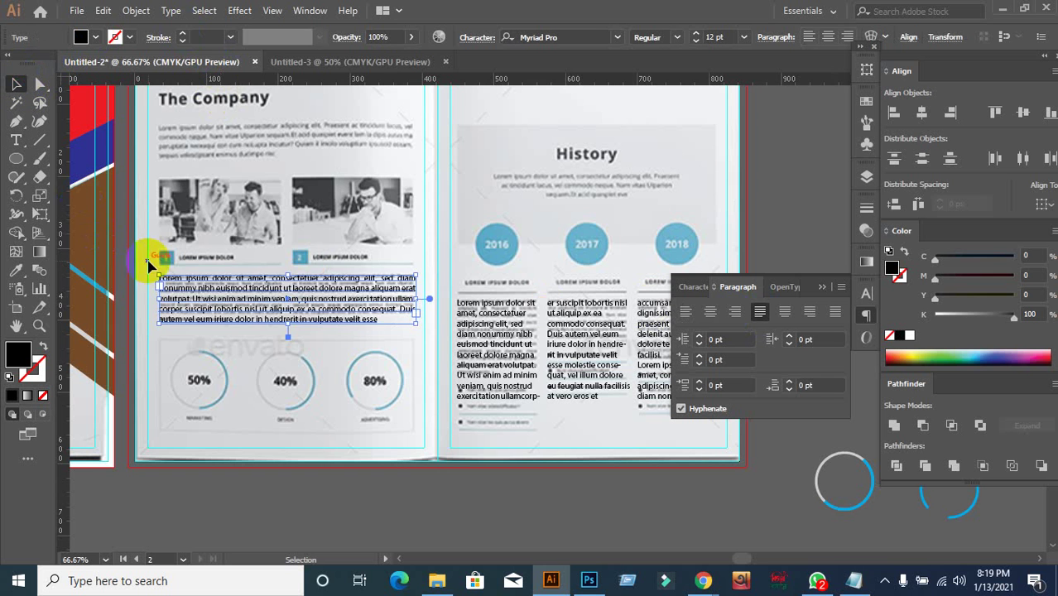
Divide The Company page's text area into 2 columns in Area Type Options with the preview on, and apply it.
{"action": "left_click", "coordinate": [170, 13]}
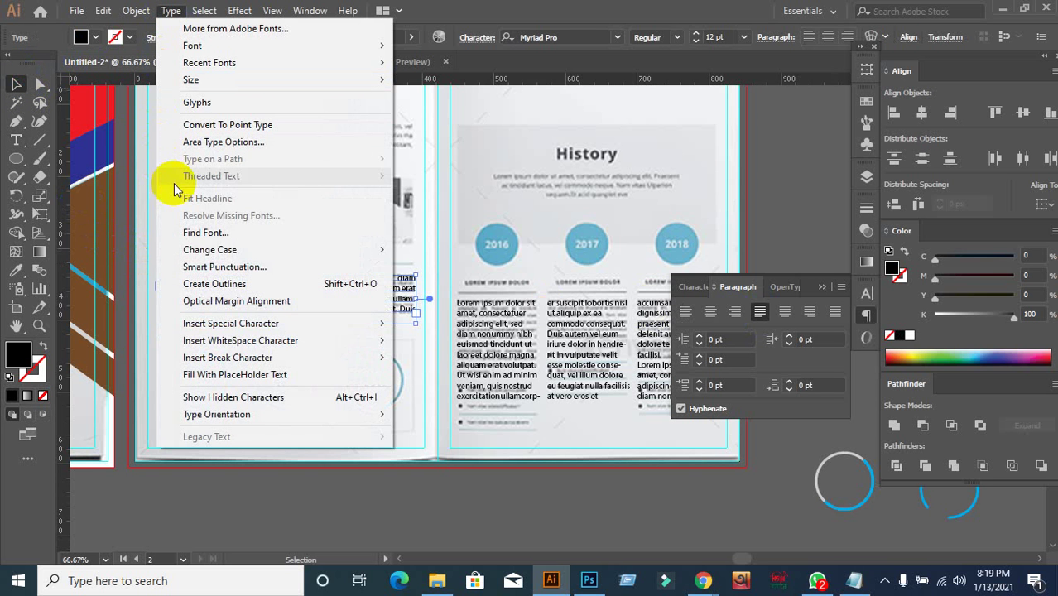
{"action": "left_click", "coordinate": [224, 143]}
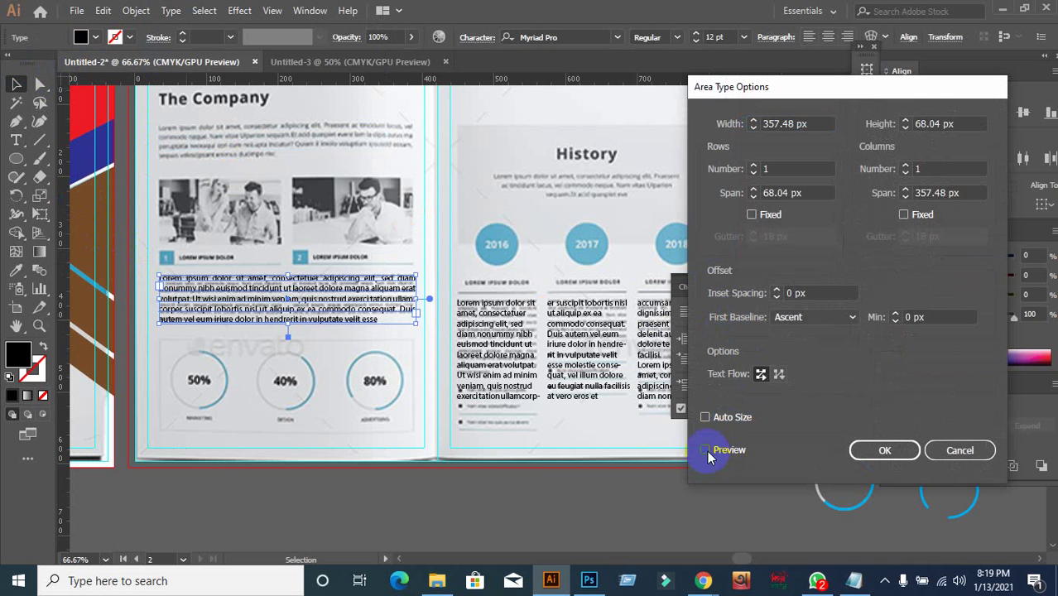
{"action": "left_click", "coordinate": [707, 452]}
{"action": "left_click", "coordinate": [940, 178]}
{"action": "left_click", "coordinate": [939, 168]}
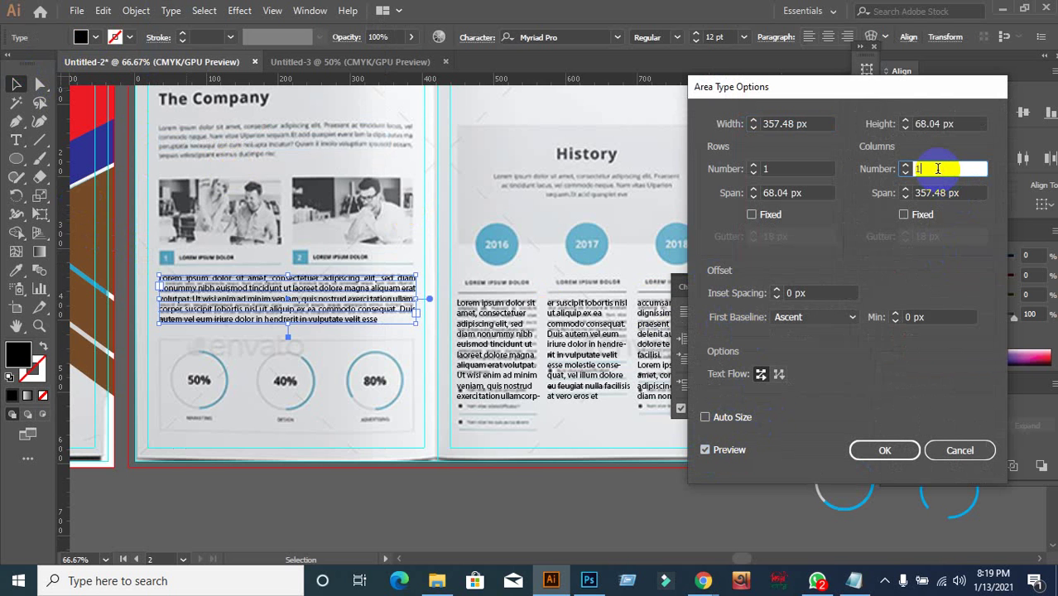
{"action": "key", "text": "Up"}
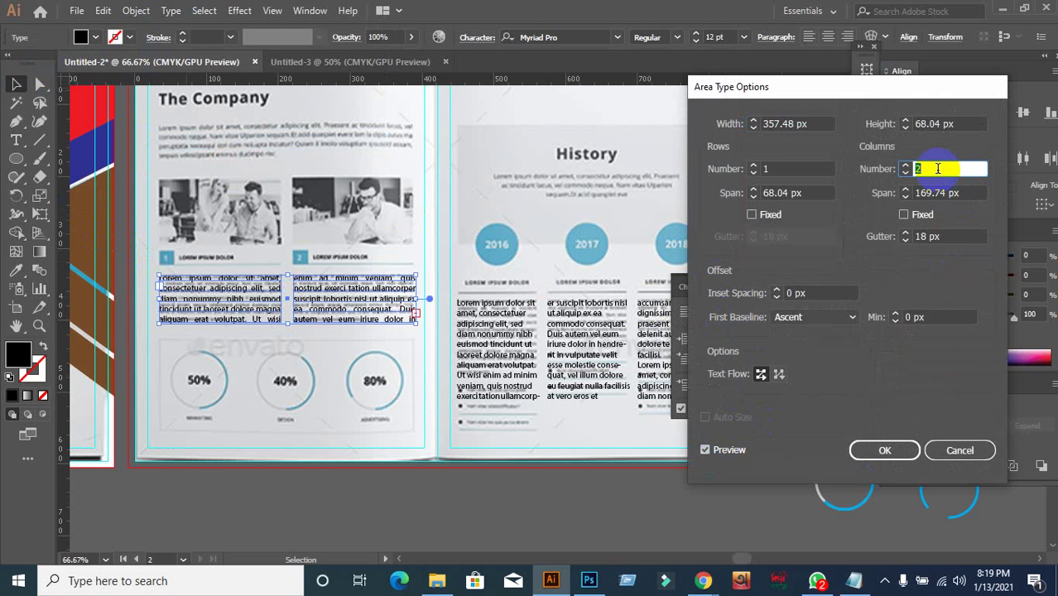
{"action": "left_click", "coordinate": [893, 450]}
{"action": "left_click", "coordinate": [307, 501]}
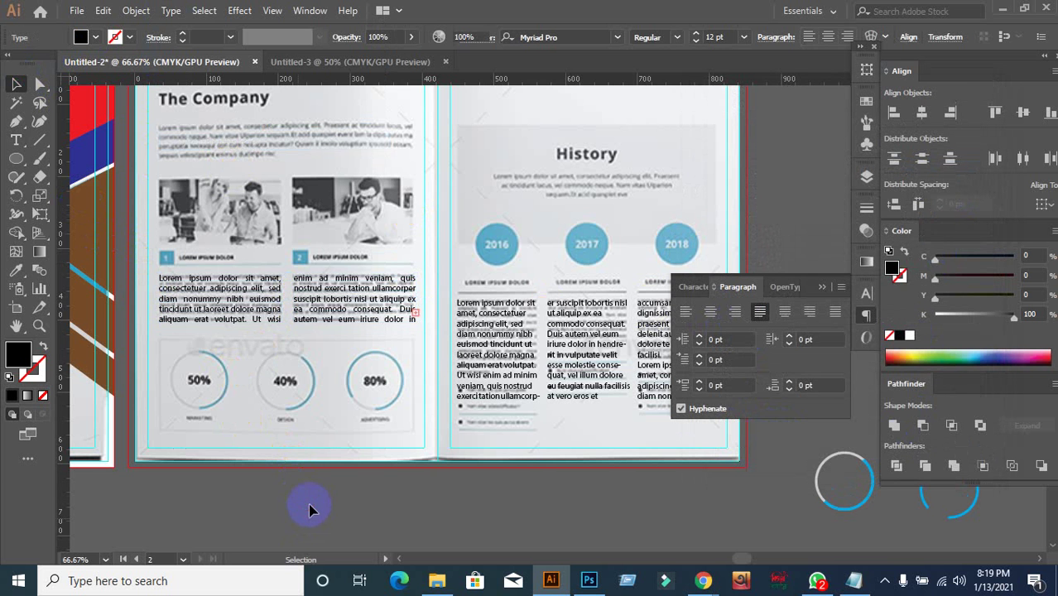
Try the two-column and three-column text areas at other positions, and undo the moves.
{"action": "left_click_drag", "start_coordinate": [331, 288], "coordinate": [307, 422]}
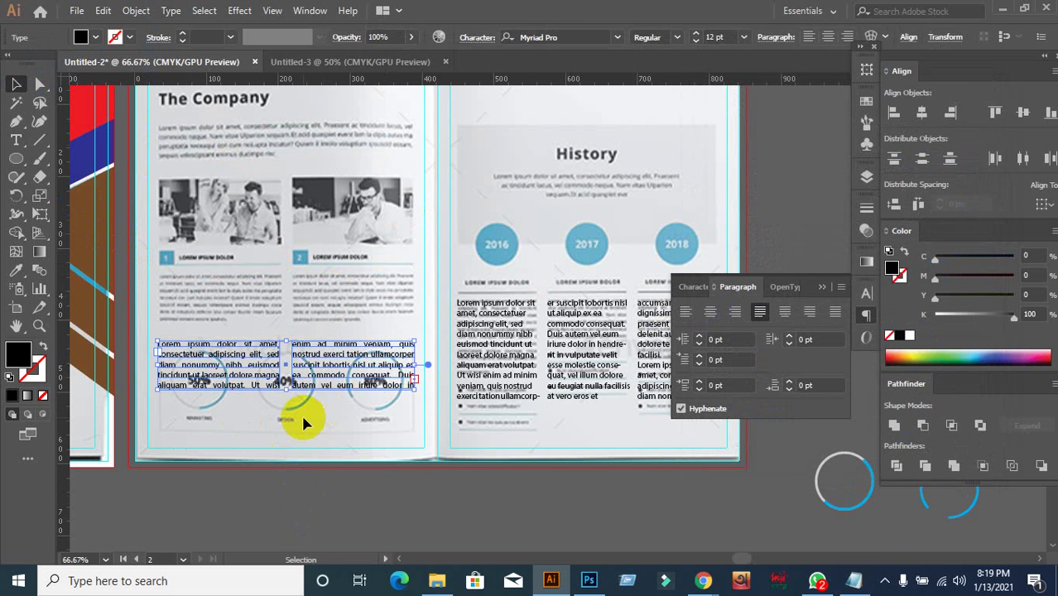
{"action": "key", "text": "ctrl+z"}
{"action": "scroll", "coordinate": [348, 418], "scroll_direction": "down", "scroll_amount": 2}
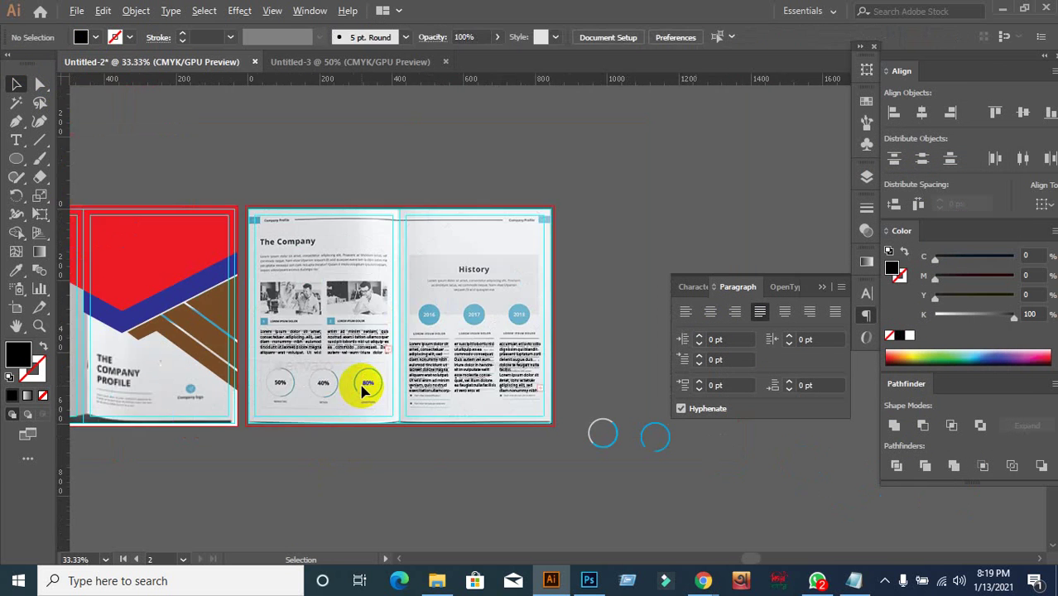
{"action": "left_click_drag", "start_coordinate": [359, 384], "coordinate": [347, 328]}
{"action": "left_click_drag", "start_coordinate": [508, 283], "coordinate": [530, 368]}
{"action": "key", "text": "ctrl+z"}
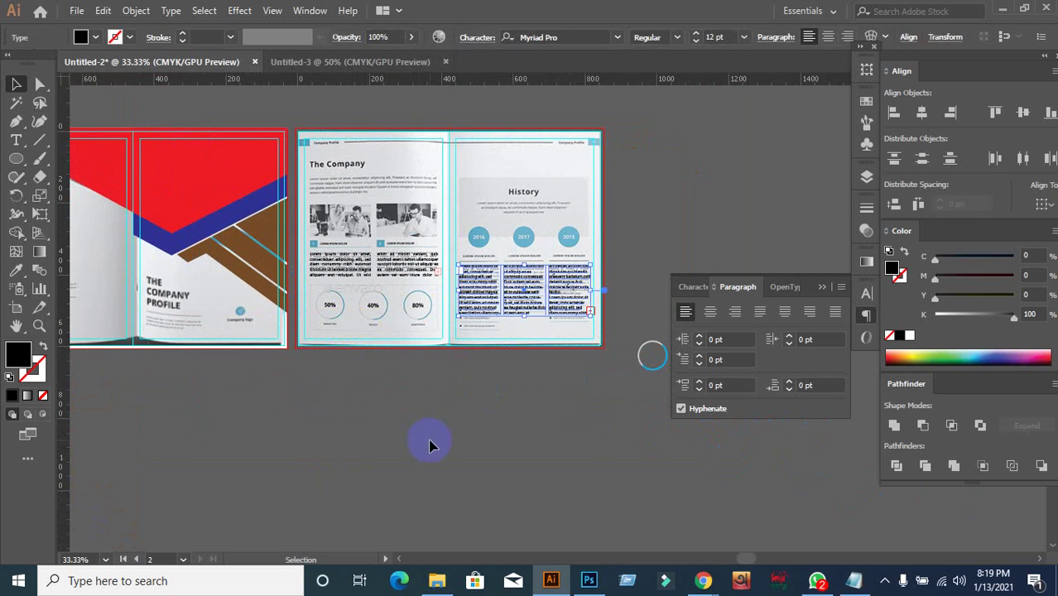
Try moving the red shape up from the cover spread to show what lies beneath, and undo the move.
{"action": "scroll", "coordinate": [348, 265], "scroll_direction": "up", "scroll_amount": 1}
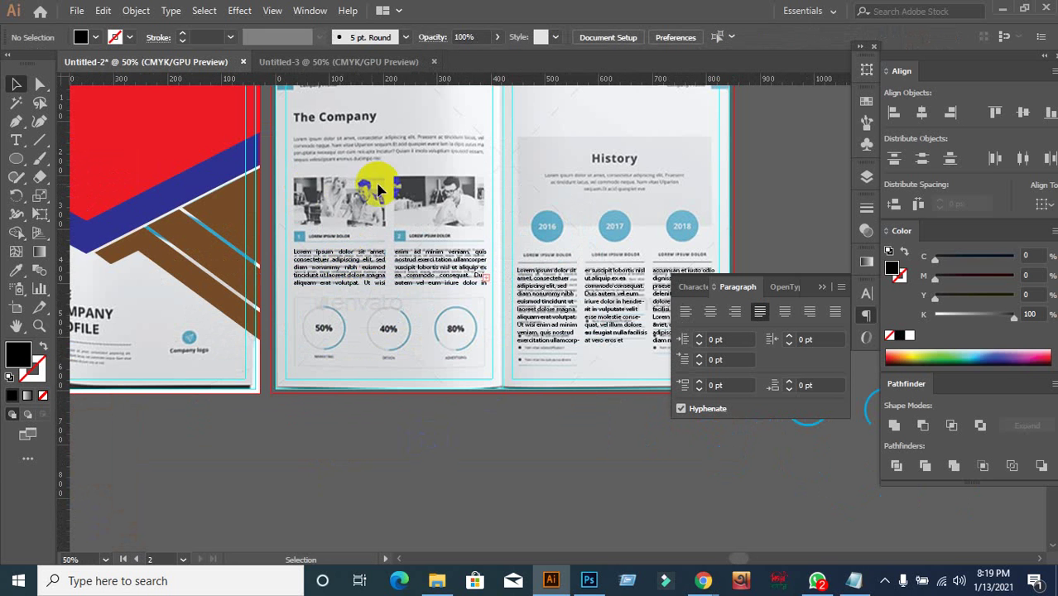
{"action": "left_click_drag", "start_coordinate": [431, 222], "coordinate": [720, 359]}
{"action": "left_click_drag", "start_coordinate": [501, 295], "coordinate": [437, 188]}
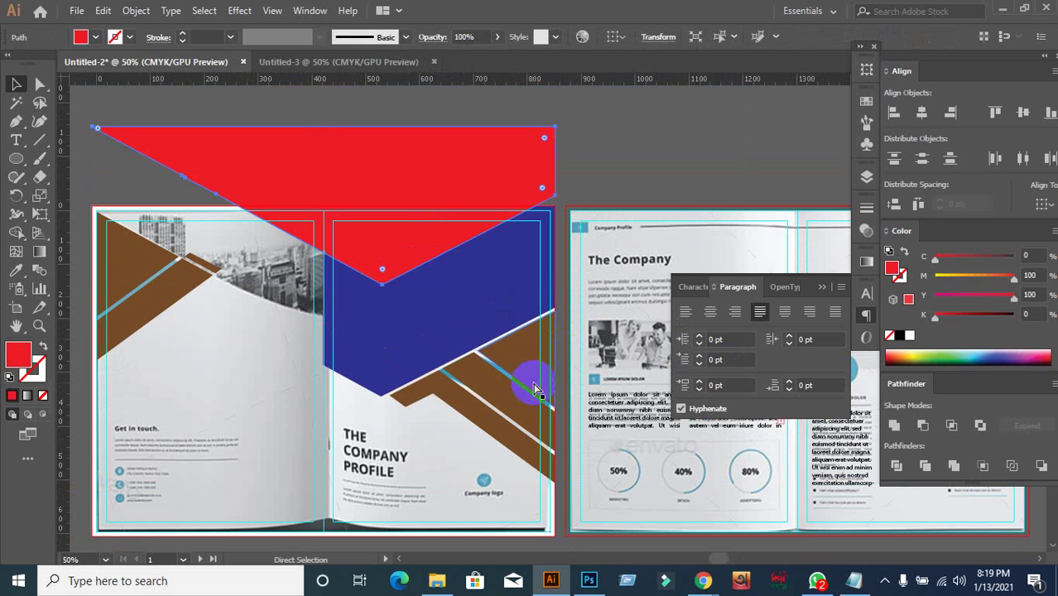
{"action": "key", "text": "ctrl+z"}
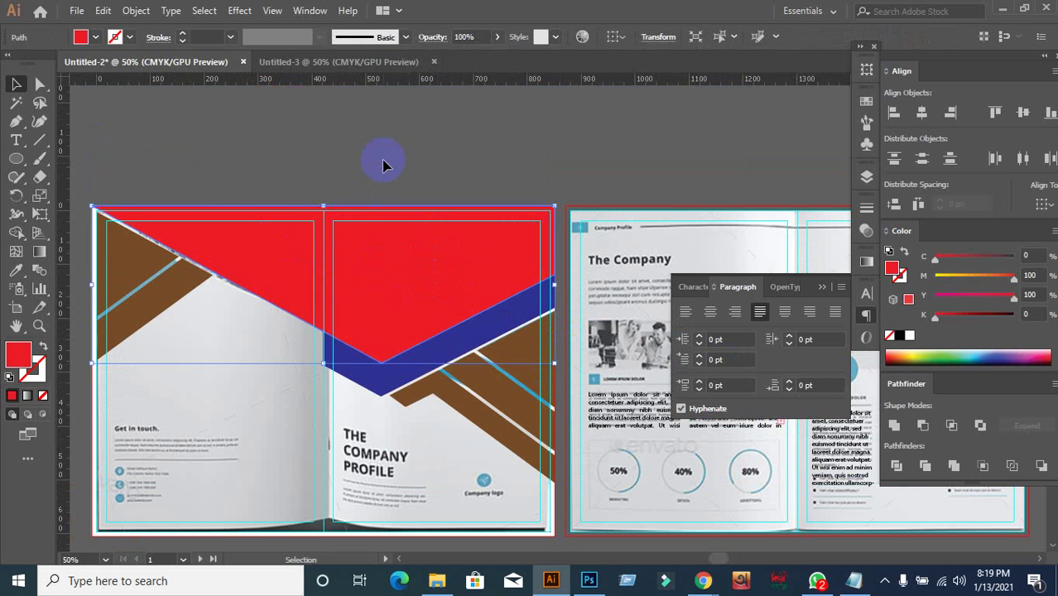
{"action": "left_click", "coordinate": [384, 159]}
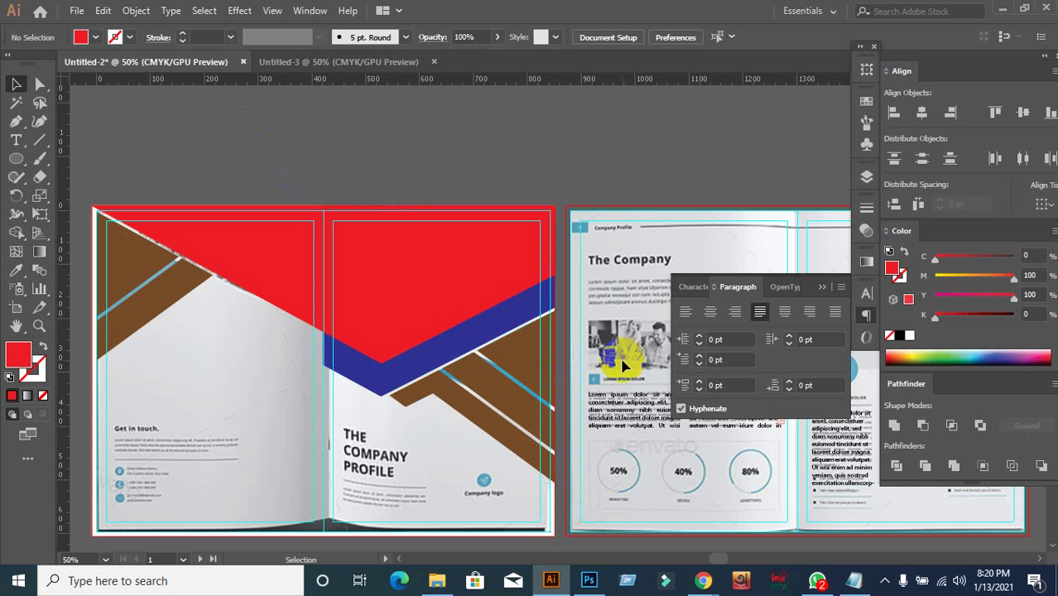
Collapse the paragraph settings, switch to Chrome and open Google in a new browser tab.
{"action": "left_click", "coordinate": [824, 290]}
{"action": "mouse_move", "coordinate": [702, 580]}
{"action": "left_click", "coordinate": [605, 462]}
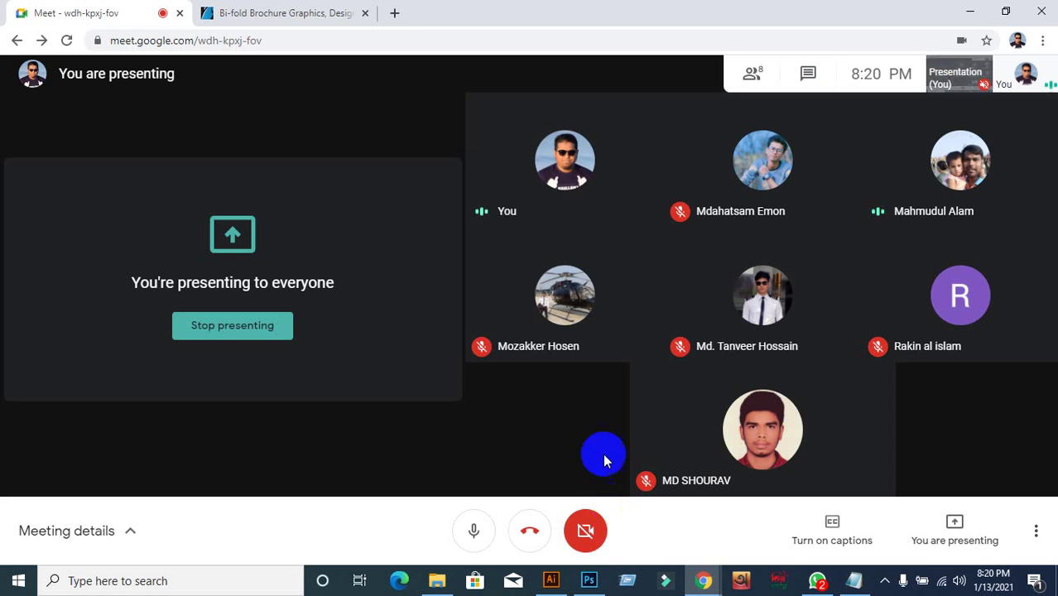
{"action": "left_click", "coordinate": [393, 15]}
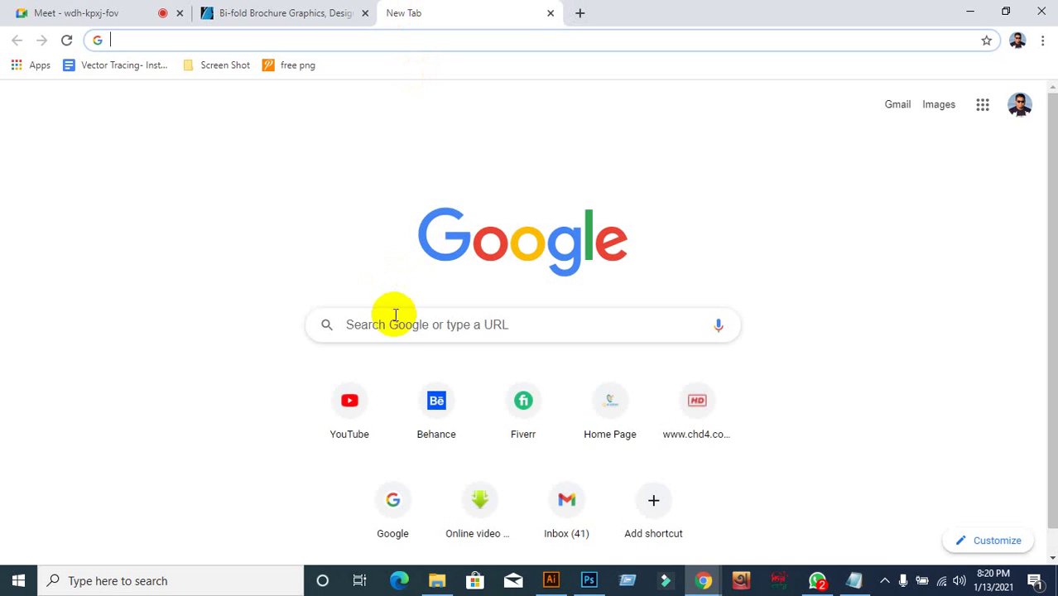
{"action": "left_click", "coordinate": [385, 488]}
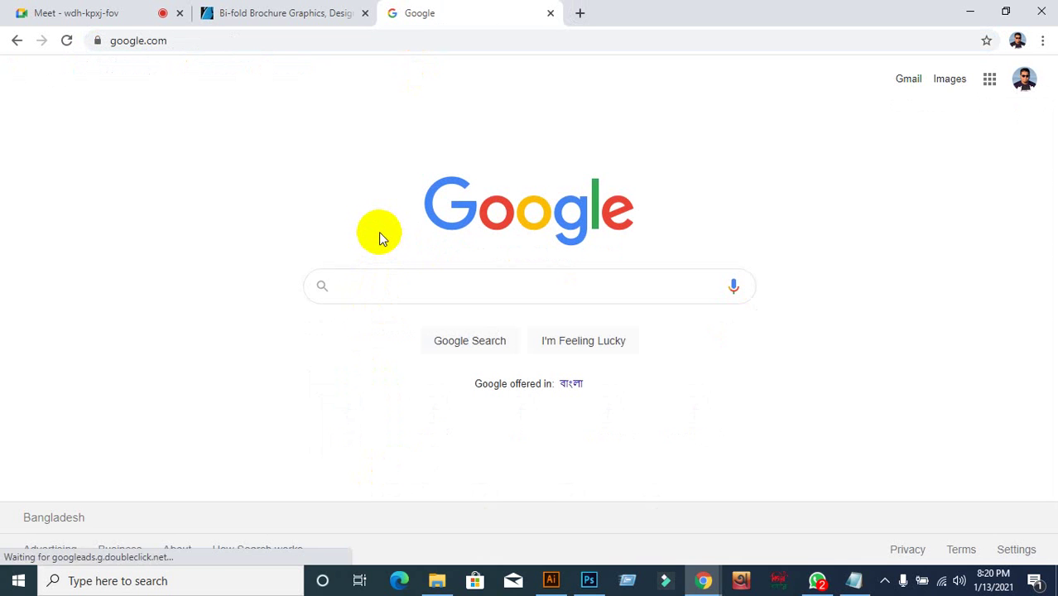
Search Google for "corporate building images" and show the image results.
{"action": "type", "text": "corpo"}
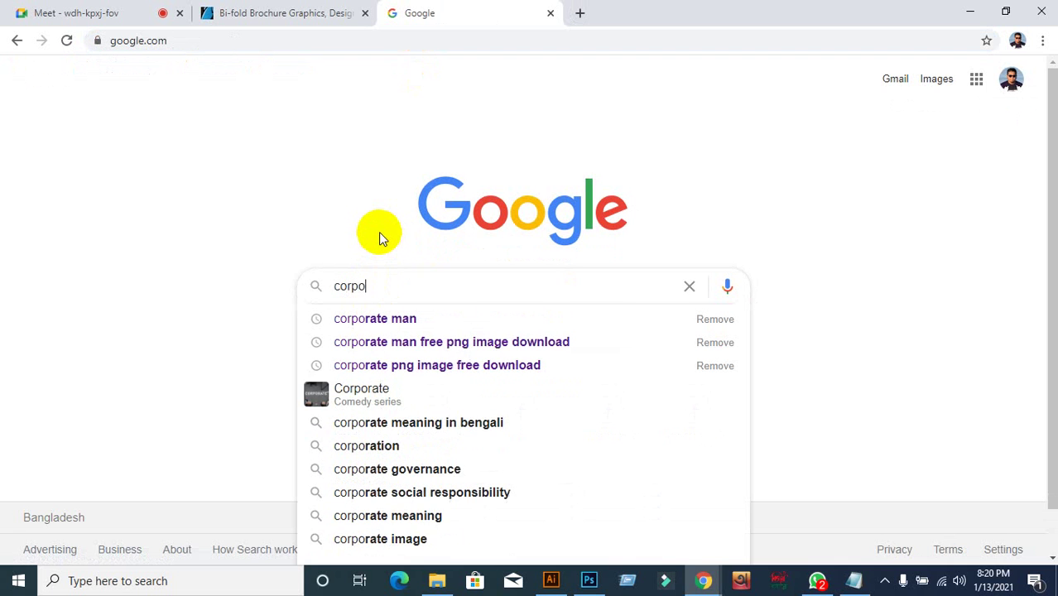
{"action": "type", "text": "rate buil"}
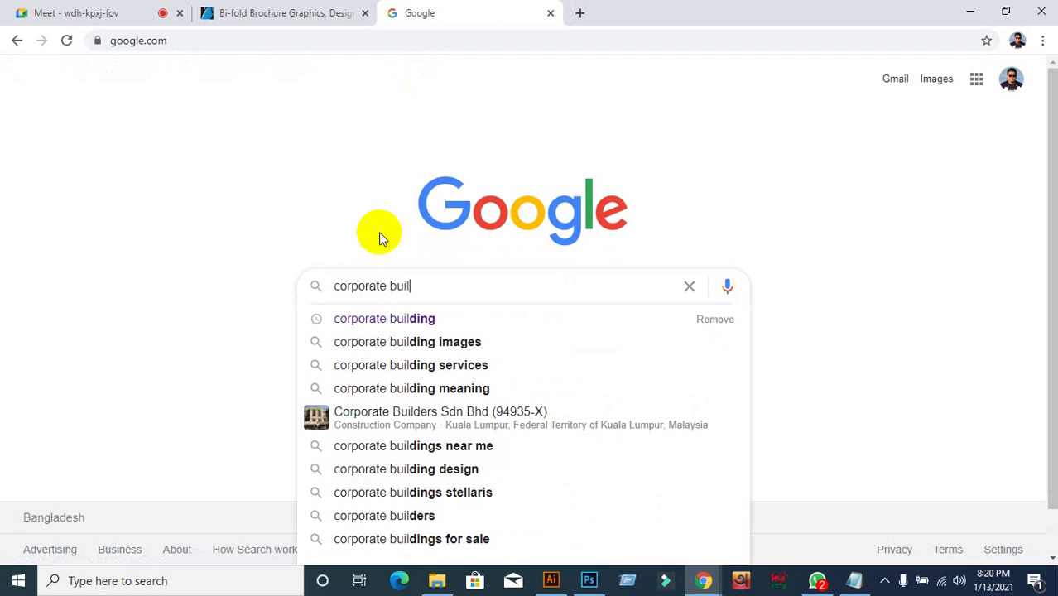
{"action": "type", "text": "ding"}
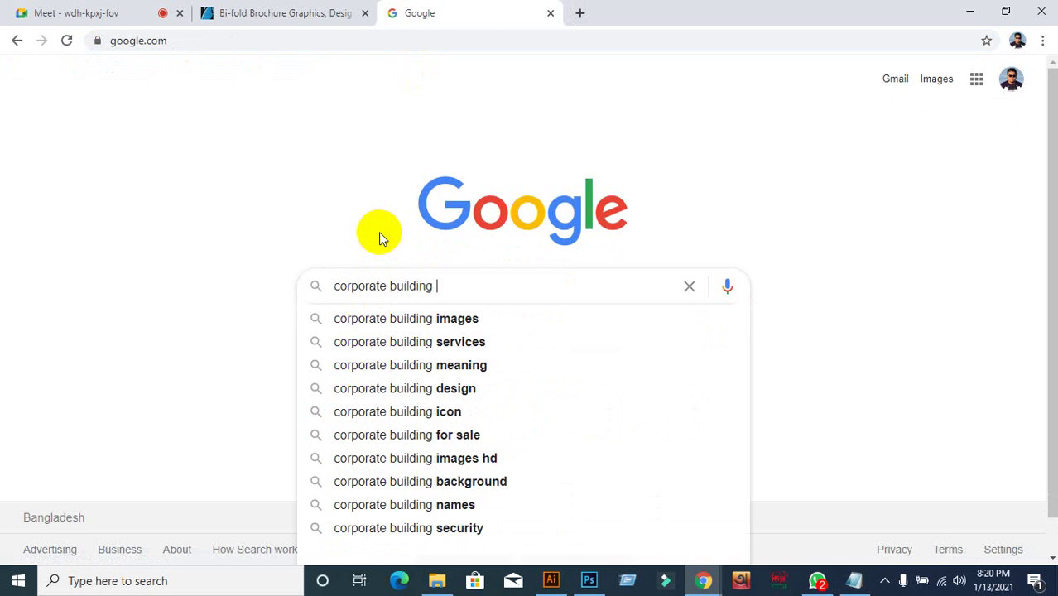
{"action": "left_click", "coordinate": [406, 316]}
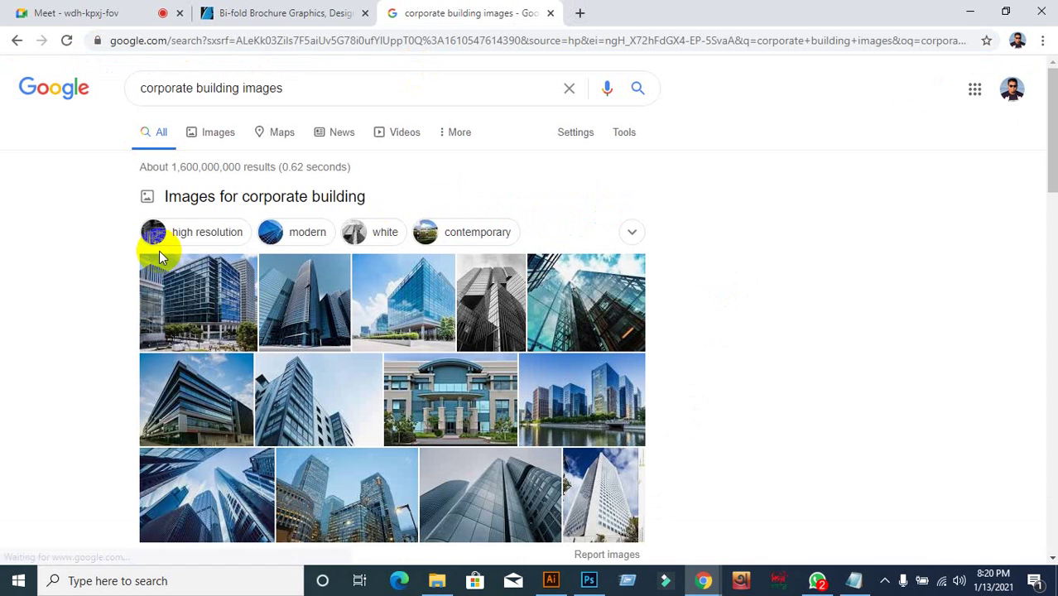
{"action": "scroll", "coordinate": [160, 256], "scroll_direction": "down", "scroll_amount": 2}
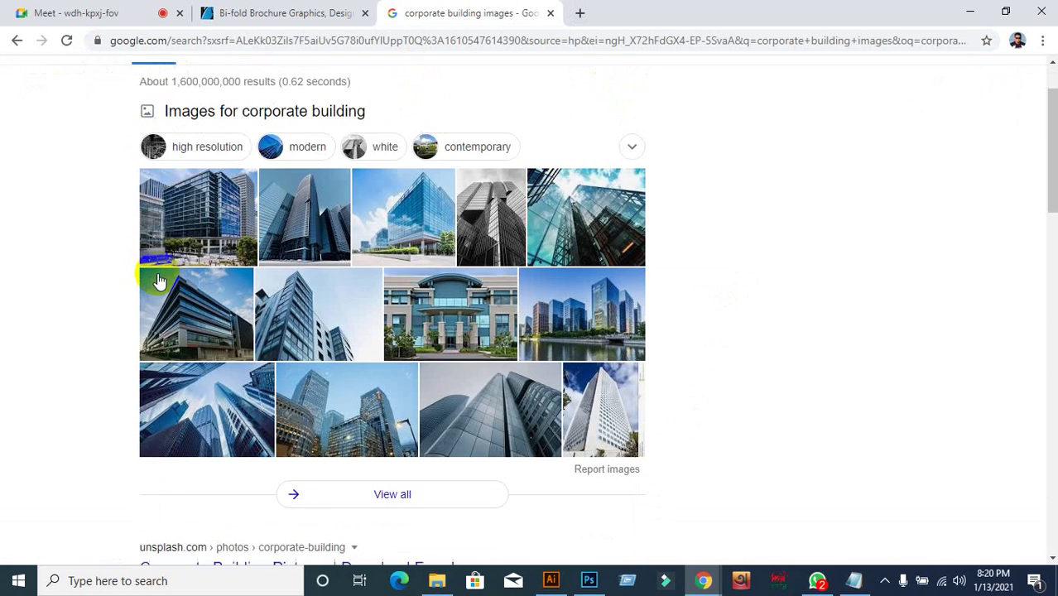
{"action": "scroll", "coordinate": [198, 265], "scroll_direction": "up", "scroll_amount": 2}
{"action": "left_click", "coordinate": [222, 131]}
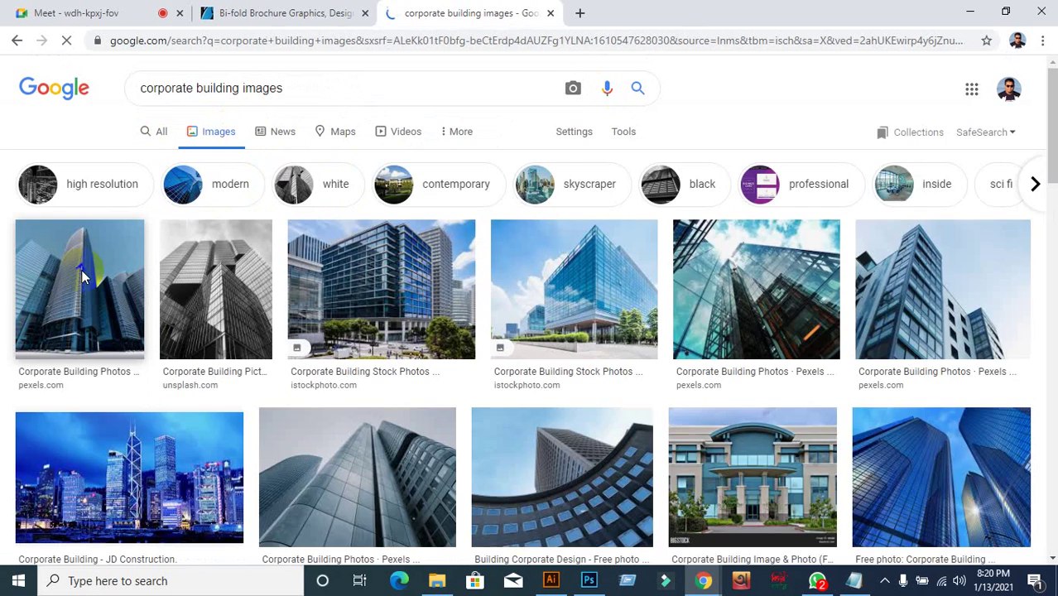
Open the Freepik "Modern office buildings skyscraper" photo from the image results and copy the image.
{"action": "scroll", "coordinate": [153, 284], "scroll_direction": "down", "scroll_amount": 2}
{"action": "scroll", "coordinate": [170, 288], "scroll_direction": "down", "scroll_amount": 1}
{"action": "scroll", "coordinate": [170, 289], "scroll_direction": "down", "scroll_amount": 2}
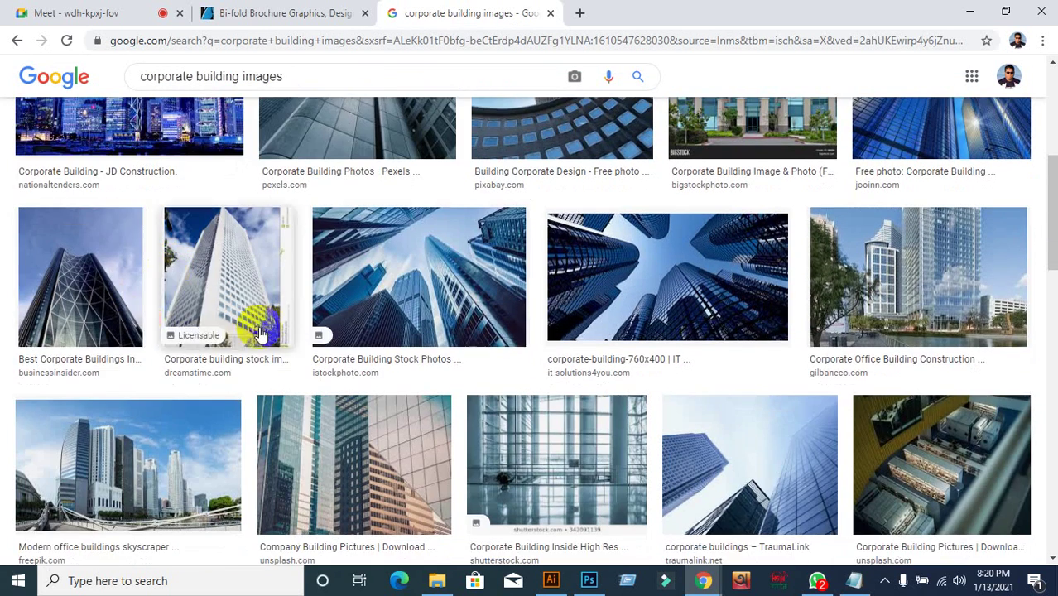
{"action": "left_click", "coordinate": [166, 449]}
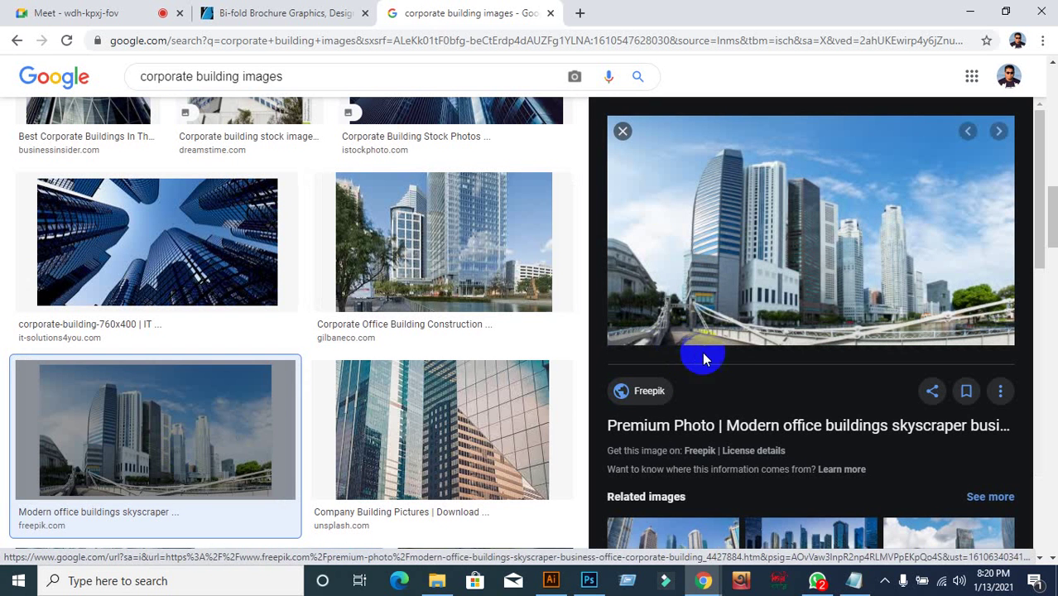
{"action": "right_click", "coordinate": [686, 198]}
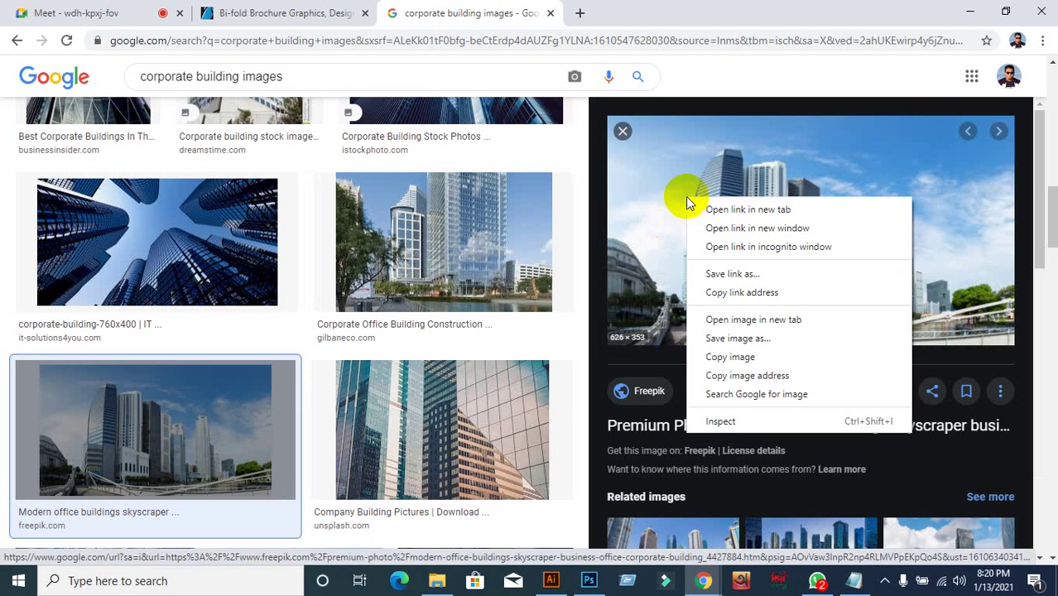
{"action": "left_click", "coordinate": [717, 356]}
Switch back to Illustrator, paste the skyscraper photo, scale it slightly and place it over the upper part of the cover's red shape.
{"action": "left_click", "coordinate": [551, 580]}
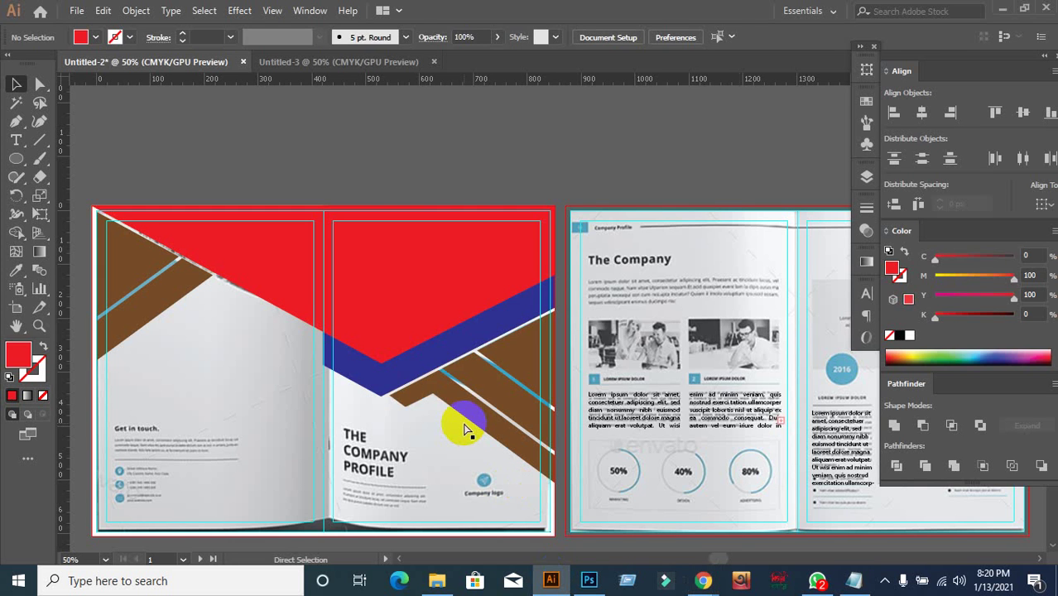
{"action": "key", "text": "ctrl+v"}
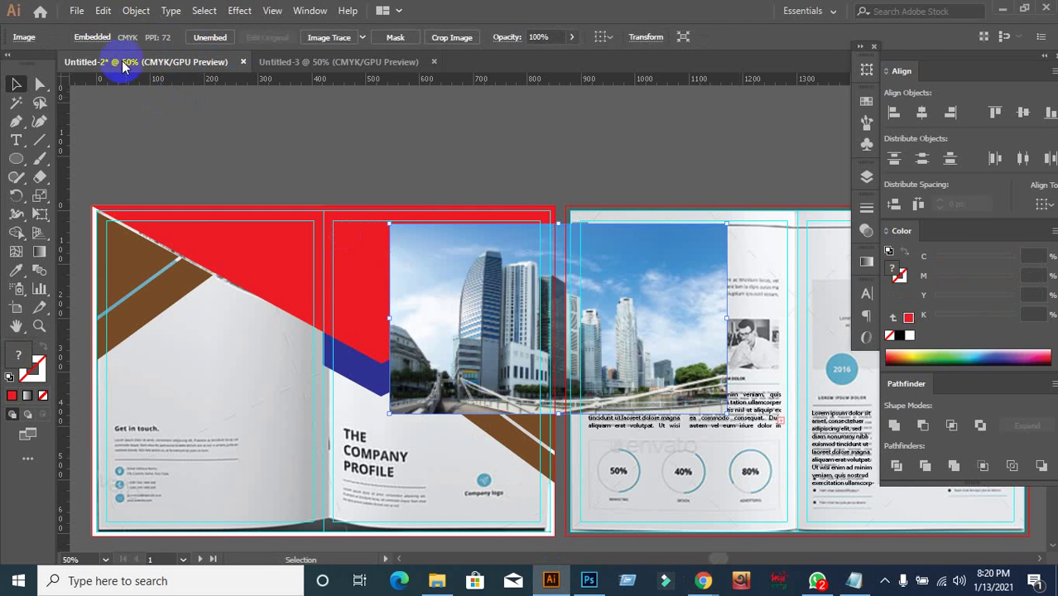
{"action": "left_click_drag", "start_coordinate": [587, 324], "coordinate": [284, 254]}
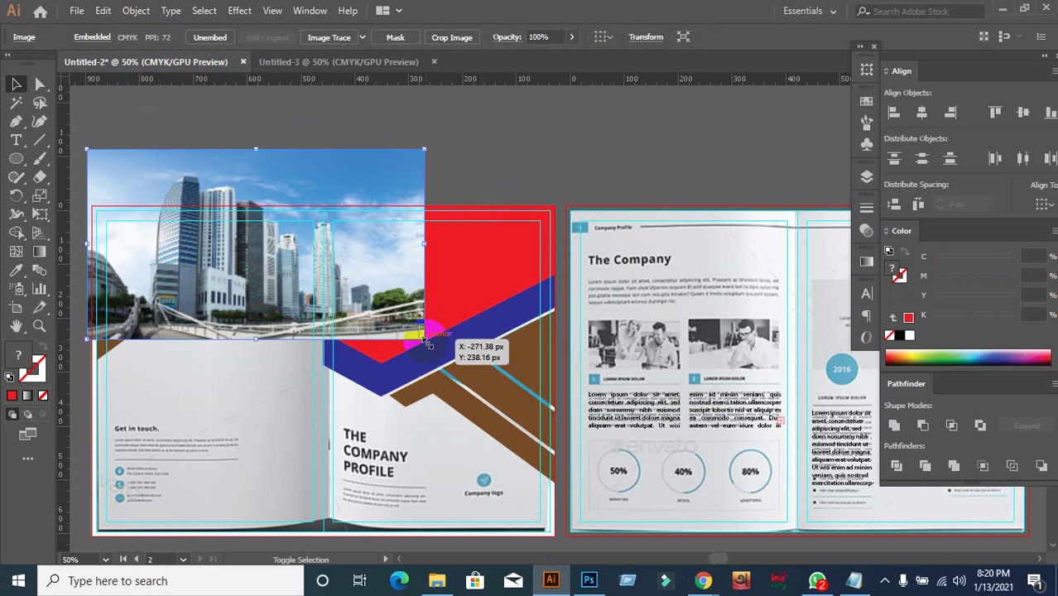
{"action": "left_click_drag", "start_coordinate": [425, 338], "coordinate": [534, 332]}
{"action": "left_click_drag", "start_coordinate": [337, 220], "coordinate": [418, 193]}
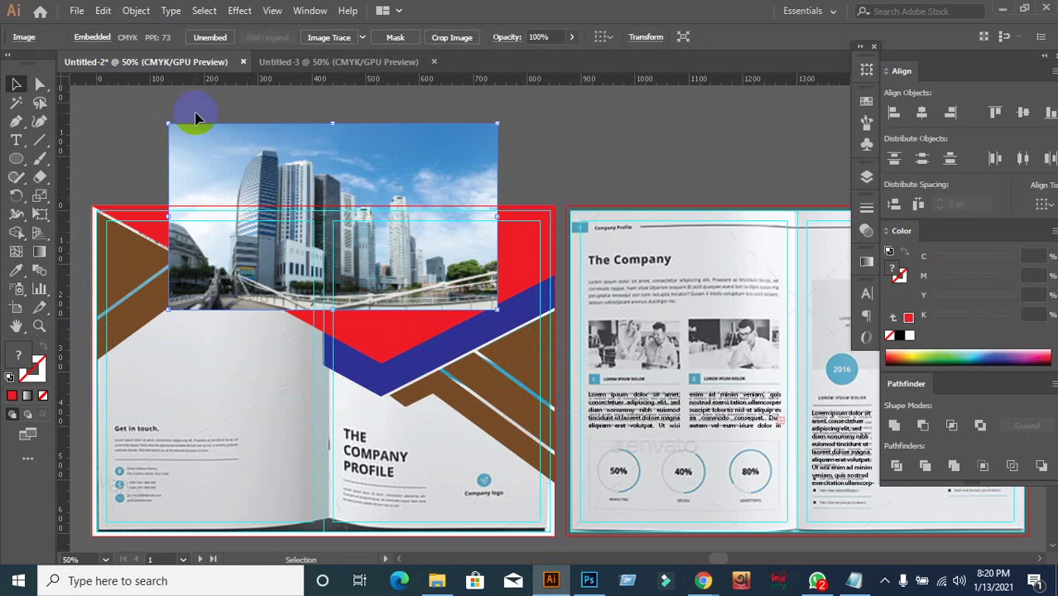
Convert the colors of the skyscraper photo to grayscale.
{"action": "left_click", "coordinate": [101, 11]}
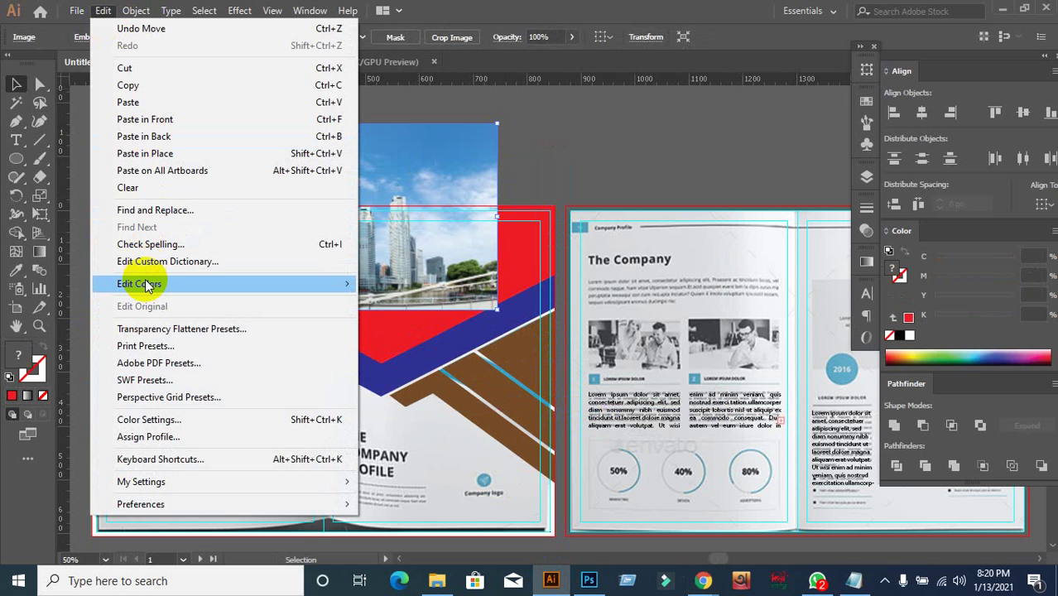
{"action": "mouse_move", "coordinate": [145, 283]}
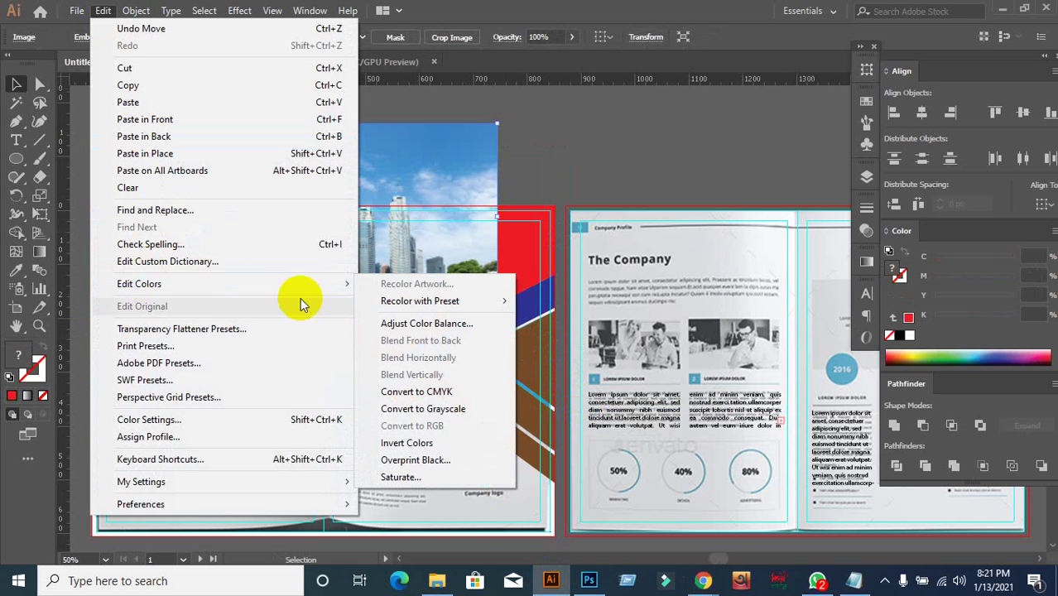
{"action": "left_click", "coordinate": [437, 418]}
Enlarge the grayscale photo to about 959 × 541 px so it covers the cover's red shape, and send it to the back.
{"action": "left_click_drag", "start_coordinate": [468, 254], "coordinate": [391, 248]}
{"action": "left_click_drag", "start_coordinate": [421, 304], "coordinate": [547, 369]}
{"action": "left_click_drag", "start_coordinate": [650, 411], "coordinate": [650, 411]}
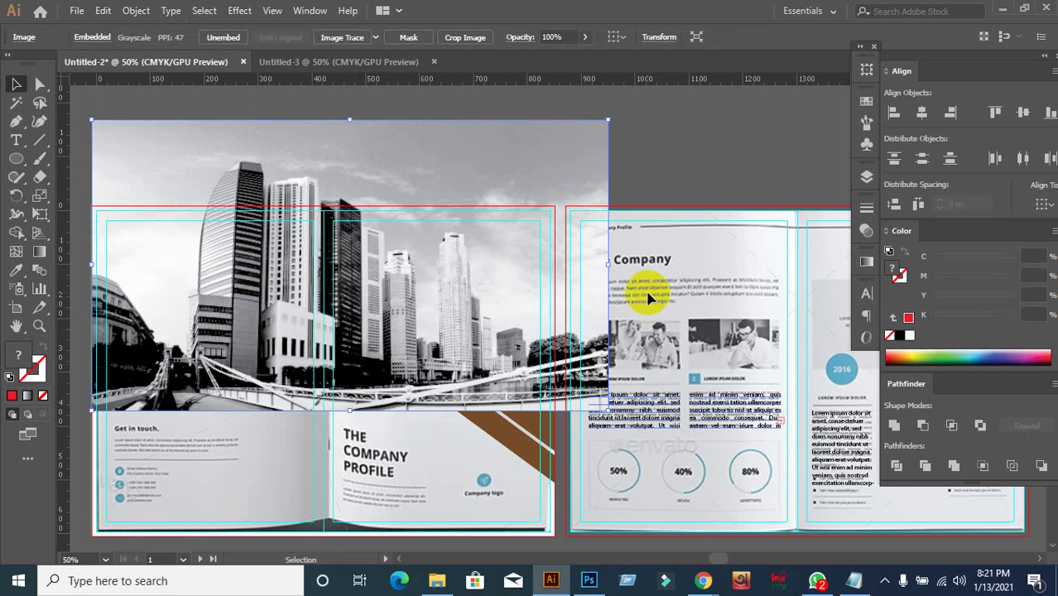
{"action": "key", "text": "ctrl+shift+bracketleft"}
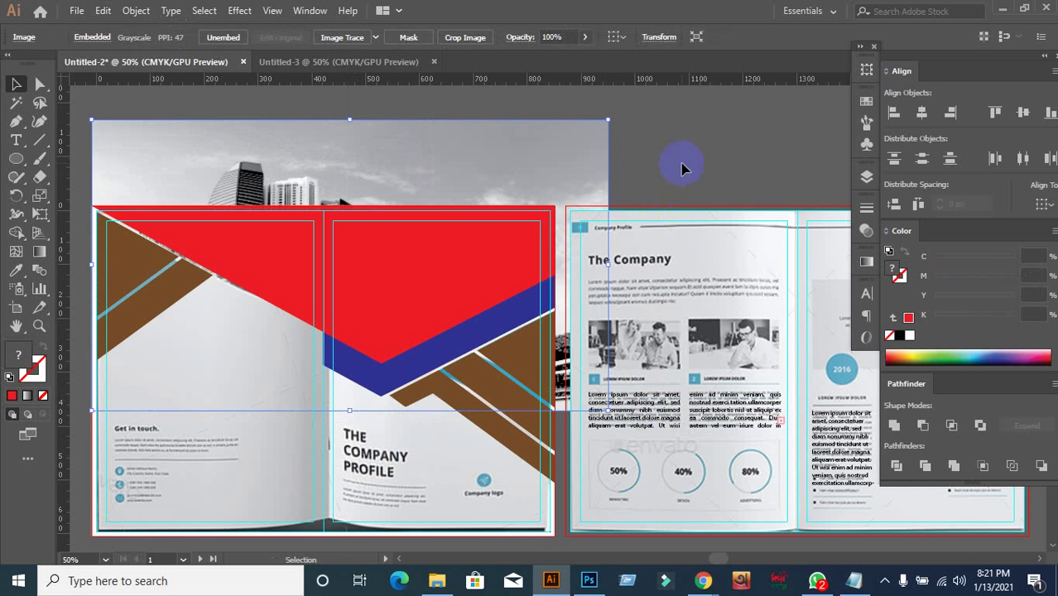
Make a clipping mask from the cover's red shape and the skyscraper photo, and clear the selection.
{"action": "left_click", "coordinate": [457, 255]}
{"action": "left_click", "coordinate": [546, 183], "text": "shift"}
{"action": "right_click", "coordinate": [546, 183]}
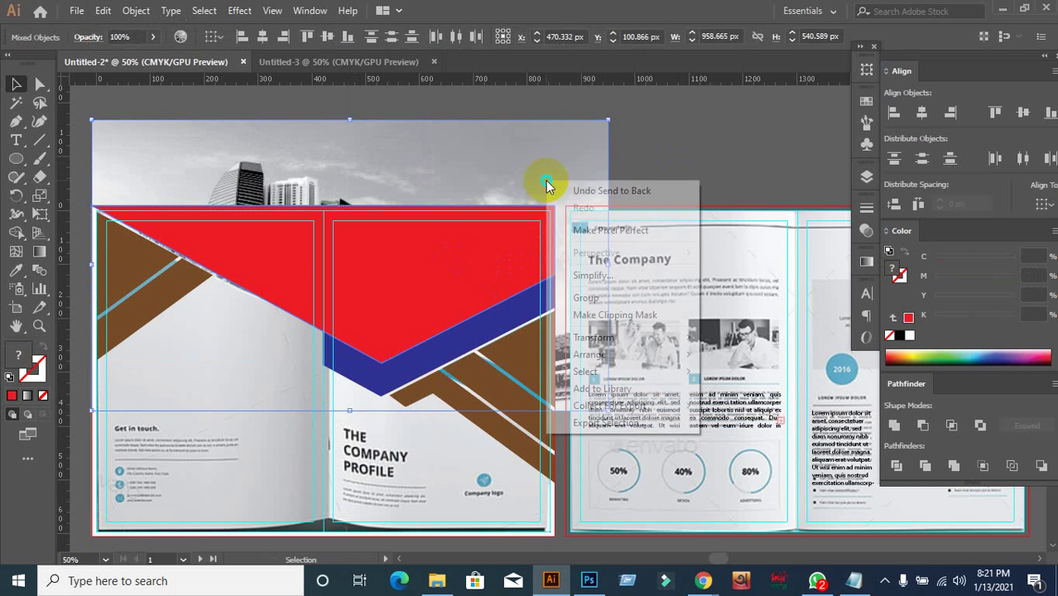
{"action": "left_click", "coordinate": [599, 315]}
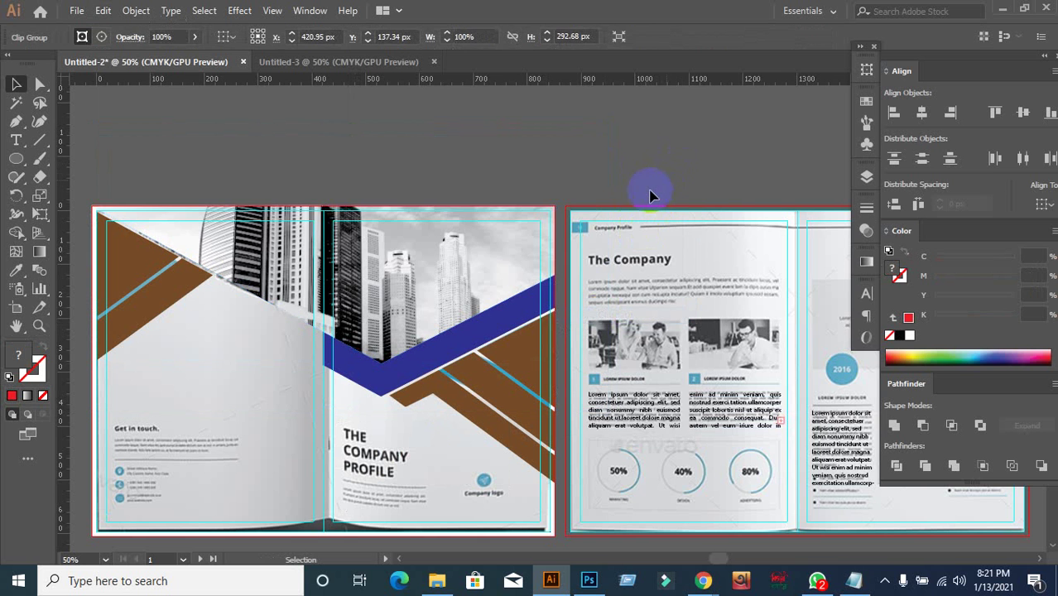
{"action": "left_click", "coordinate": [655, 195]}
{"action": "scroll", "coordinate": [460, 422], "scroll_direction": "down", "scroll_amount": 1}
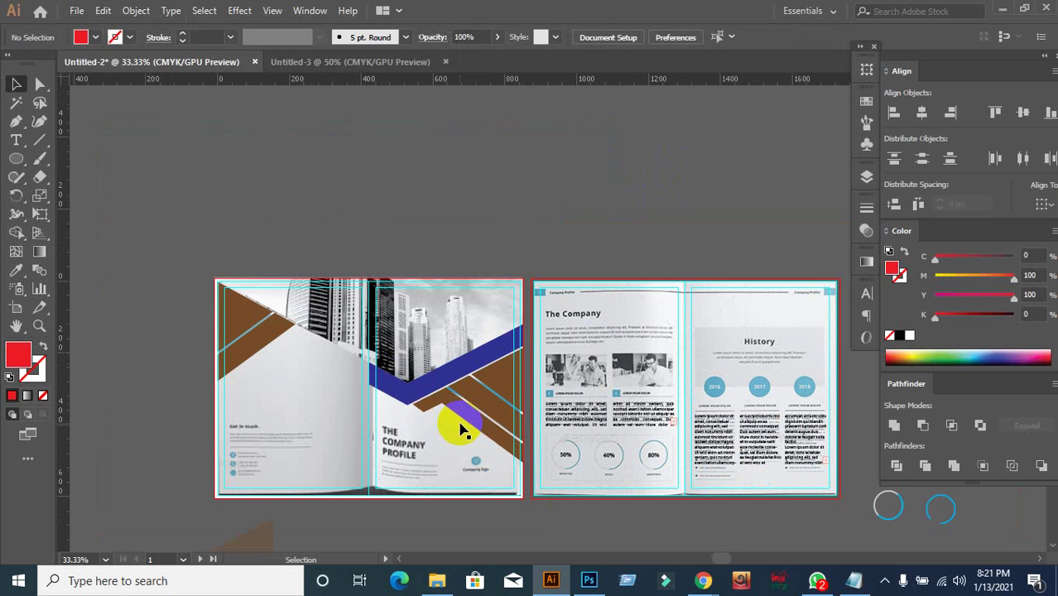
{"action": "scroll", "coordinate": [617, 381], "scroll_direction": "down", "scroll_amount": 2}
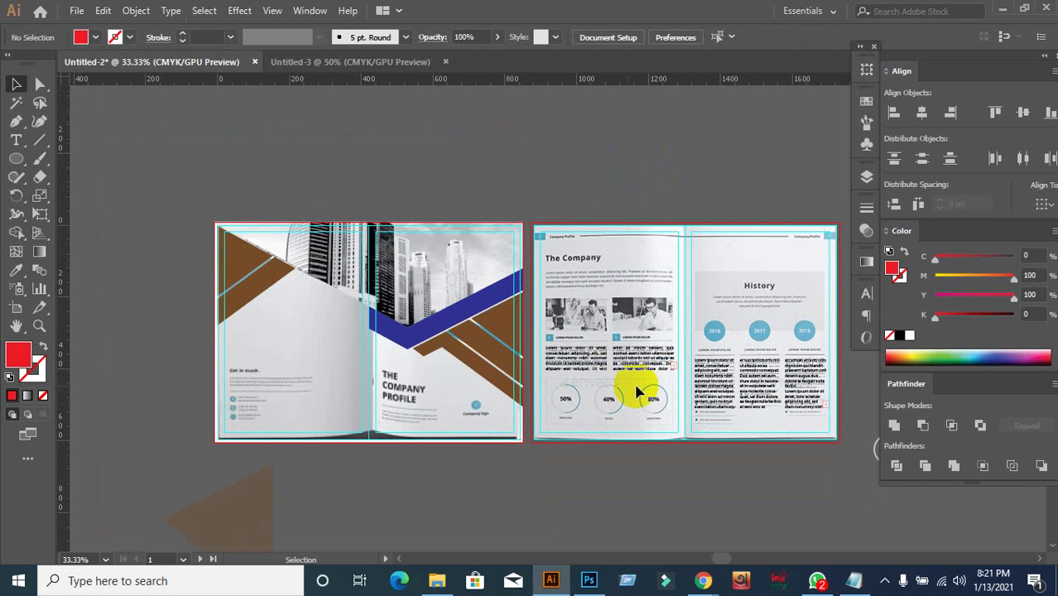
{"action": "scroll", "coordinate": [816, 454], "scroll_direction": "up", "scroll_amount": 1}
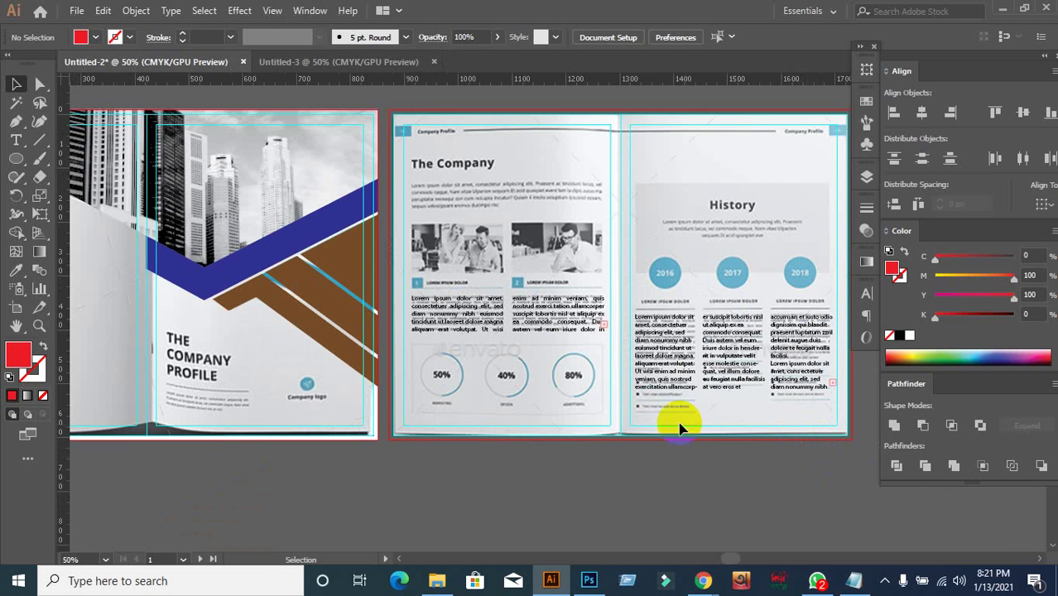
{"action": "scroll", "coordinate": [667, 422], "scroll_direction": "down", "scroll_amount": 1}
Switch to the Chrome window with the image search and show the Google Meet call.
{"action": "mouse_move", "coordinate": [694, 584]}
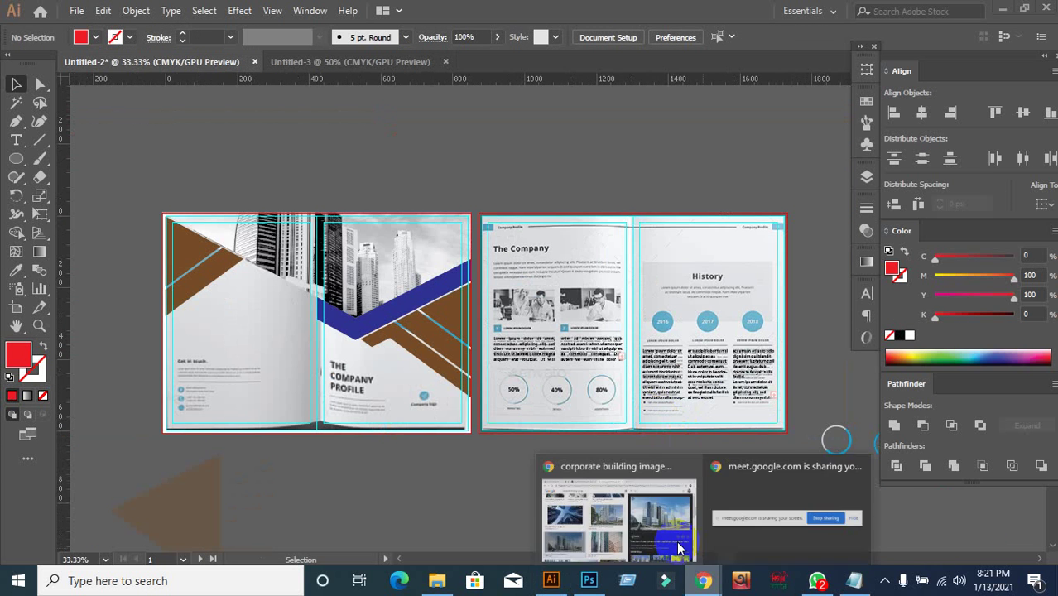
{"action": "left_click", "coordinate": [609, 505]}
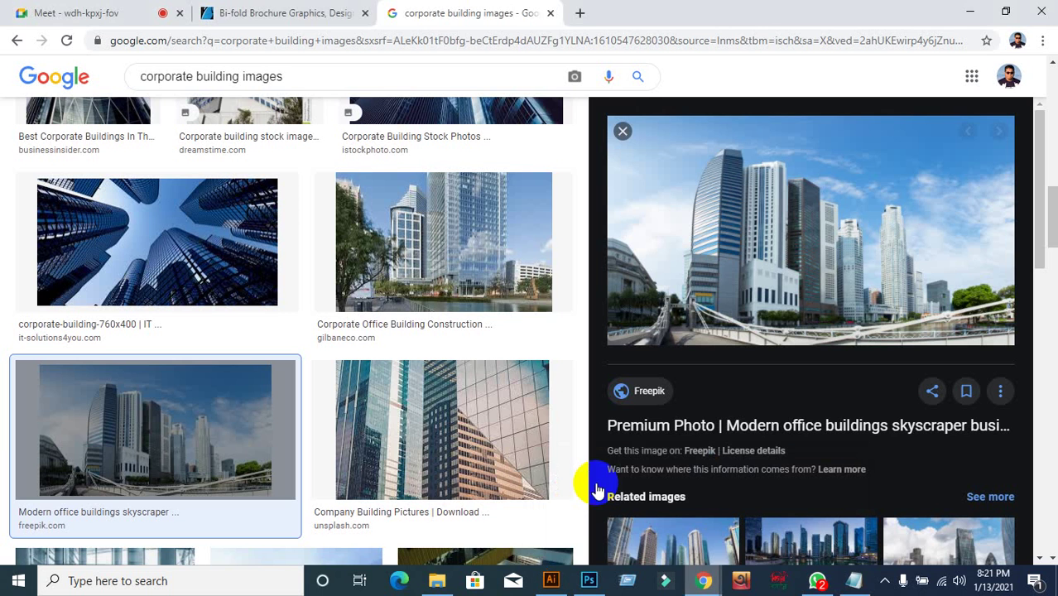
{"action": "left_click", "coordinate": [91, 13]}
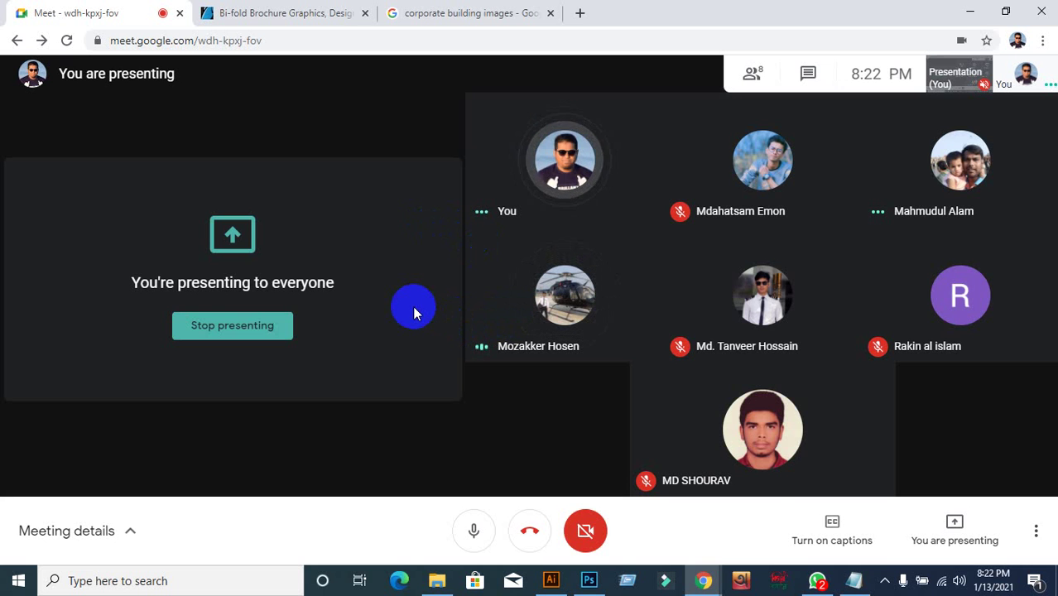
Switch to WhatsApp, look back through the "SP EX GD 51,7.PM,6/12/20" group chat for shared links and mockups, and minimize it.
{"action": "left_click", "coordinate": [818, 582]}
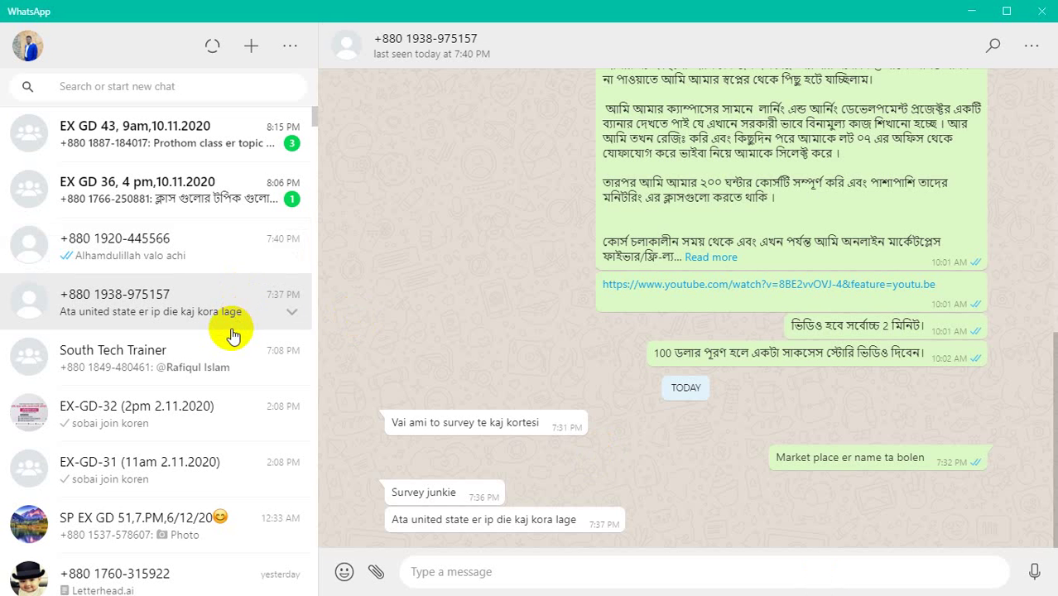
{"action": "left_click", "coordinate": [212, 520]}
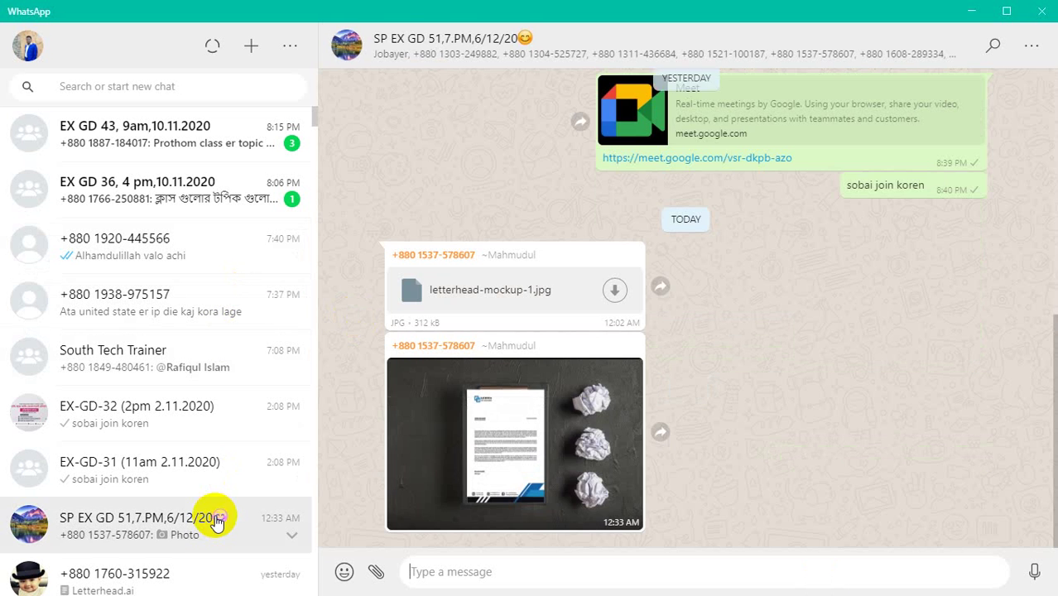
{"action": "scroll", "coordinate": [584, 414], "scroll_direction": "up", "scroll_amount": 2}
{"action": "scroll", "coordinate": [583, 414], "scroll_direction": "up", "scroll_amount": 10}
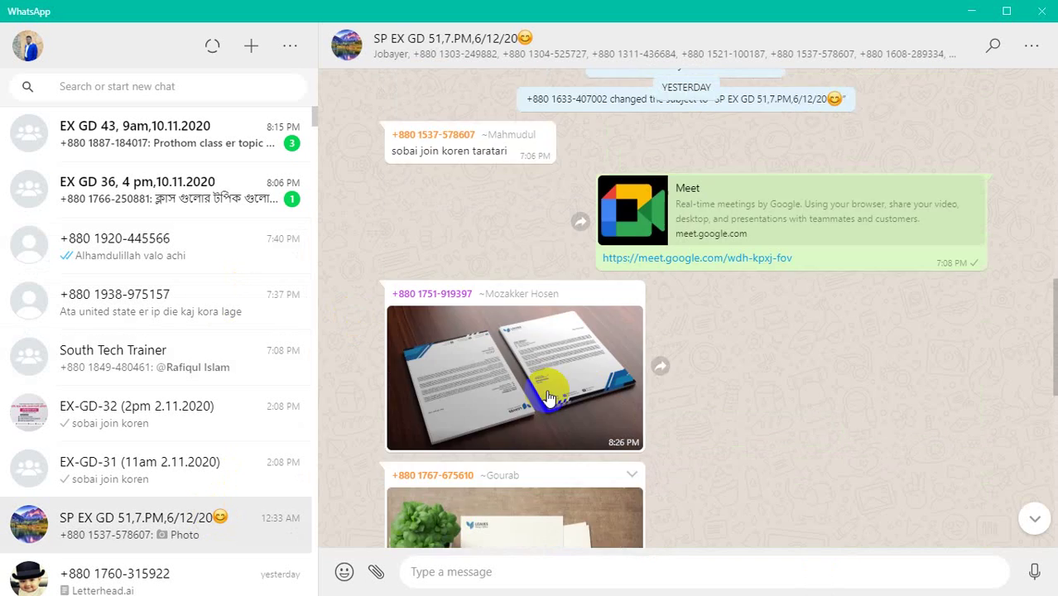
{"action": "scroll", "coordinate": [497, 349], "scroll_direction": "up", "scroll_amount": 6}
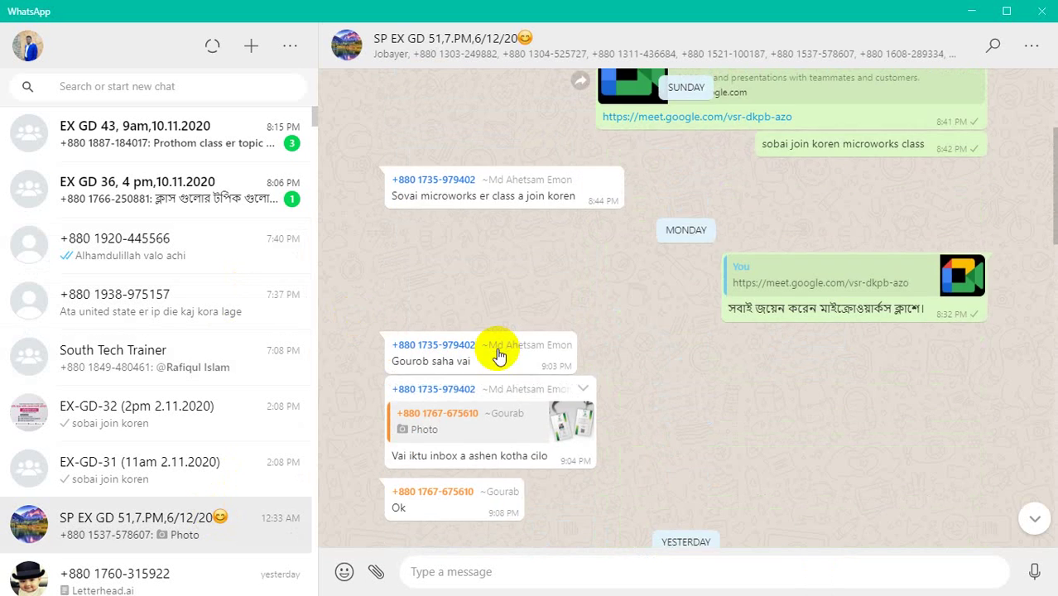
{"action": "scroll", "coordinate": [496, 352], "scroll_direction": "up", "scroll_amount": 3}
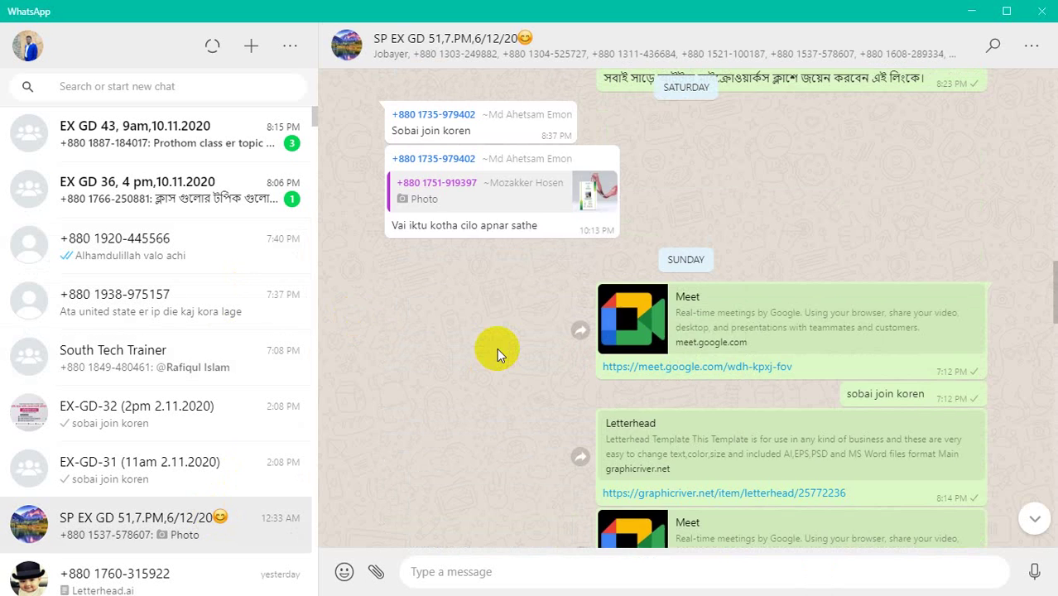
{"action": "scroll", "coordinate": [497, 352], "scroll_direction": "up", "scroll_amount": 5}
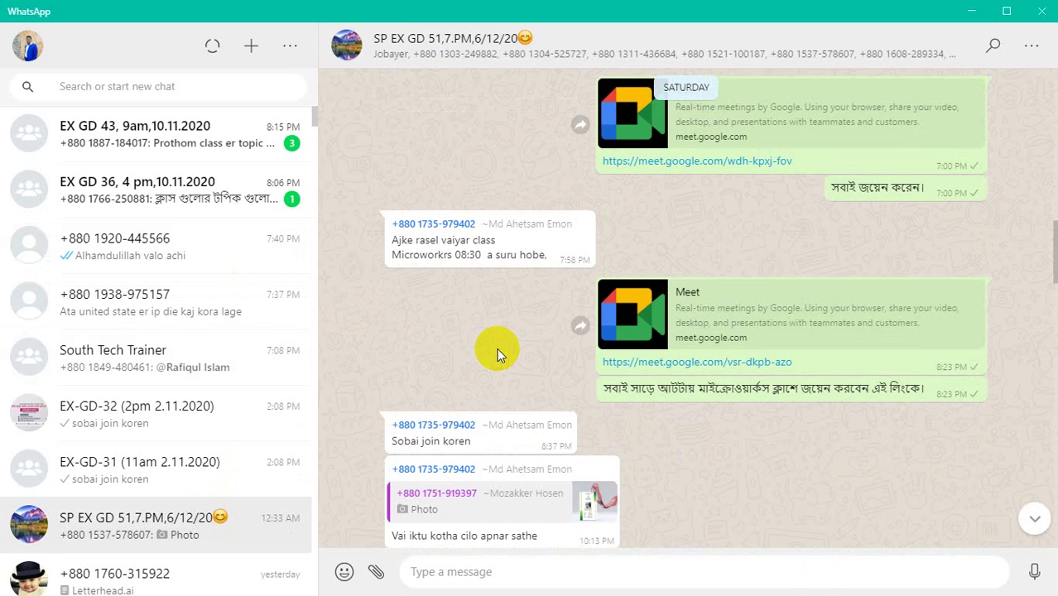
{"action": "scroll", "coordinate": [497, 354], "scroll_direction": "up", "scroll_amount": 8}
{"action": "scroll", "coordinate": [513, 354], "scroll_direction": "up", "scroll_amount": 10}
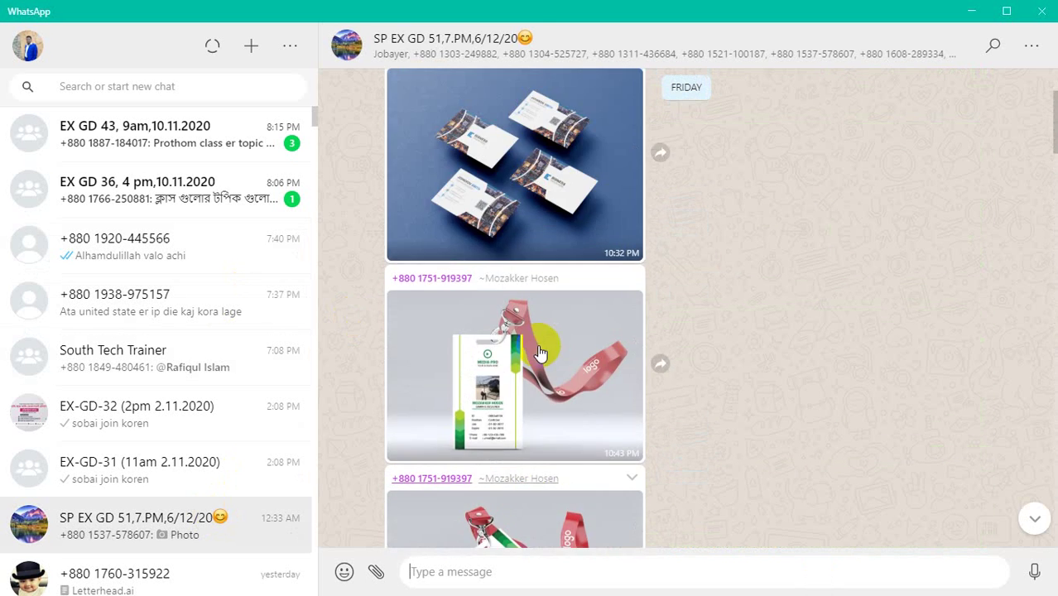
{"action": "scroll", "coordinate": [679, 330], "scroll_direction": "up", "scroll_amount": 1}
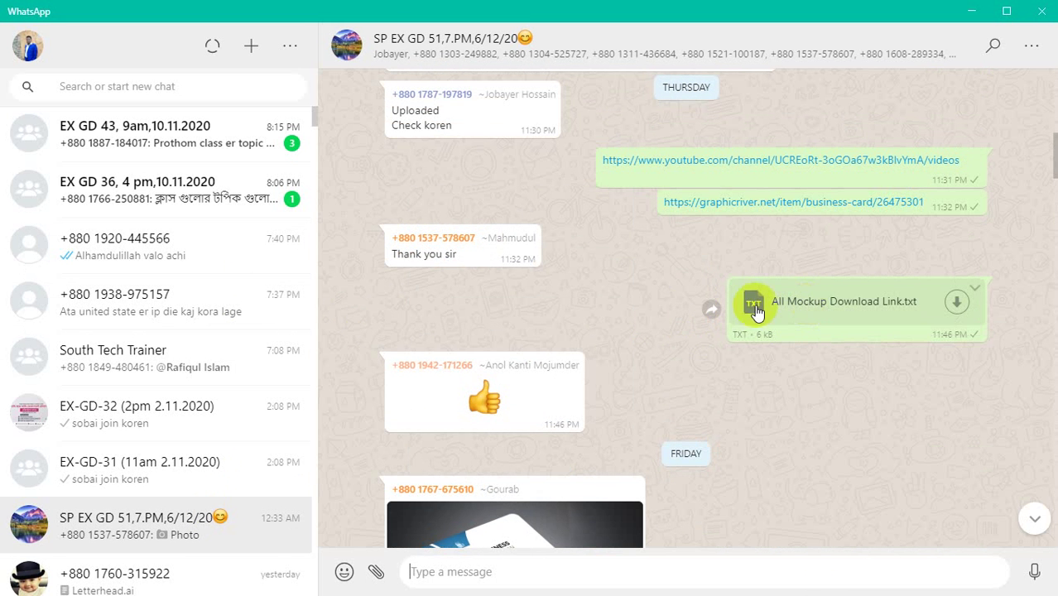
{"action": "scroll", "coordinate": [671, 315], "scroll_direction": "up", "scroll_amount": 1}
{"action": "scroll", "coordinate": [671, 314], "scroll_direction": "up", "scroll_amount": 1}
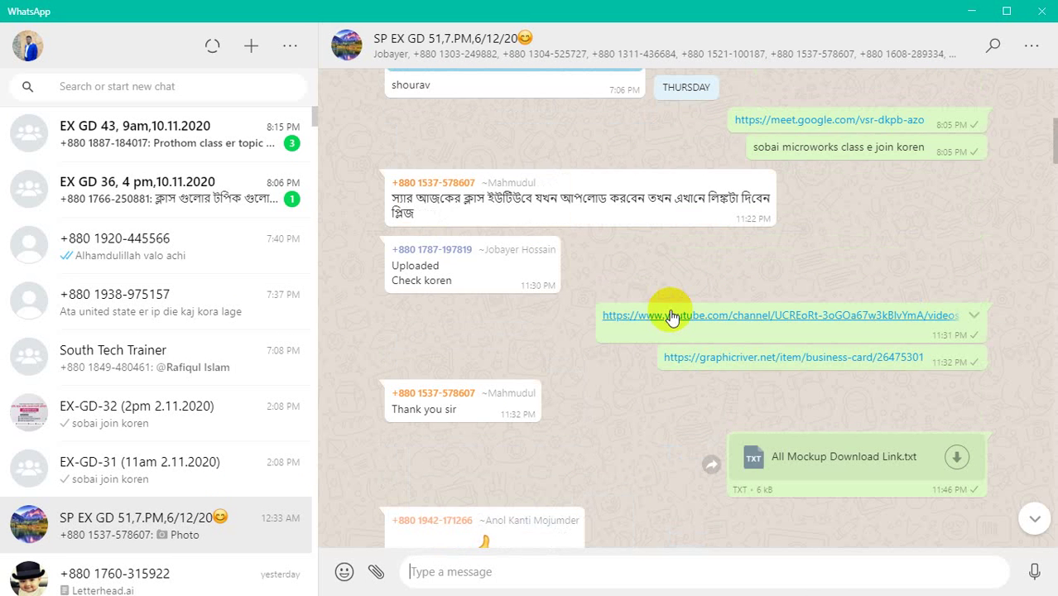
{"action": "scroll", "coordinate": [671, 314], "scroll_direction": "up", "scroll_amount": 5}
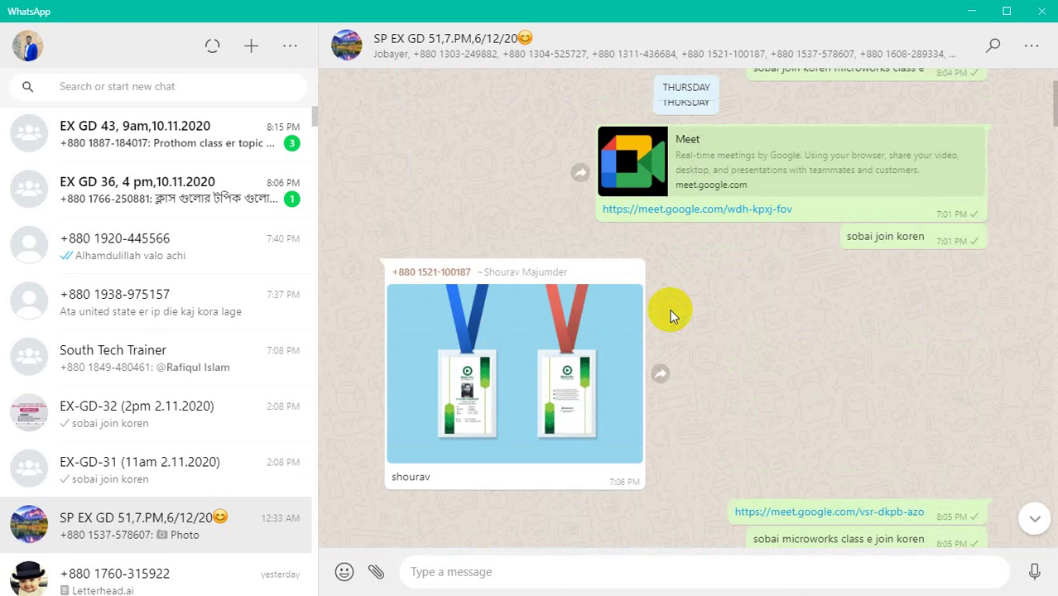
{"action": "scroll", "coordinate": [670, 309], "scroll_direction": "up", "scroll_amount": 3}
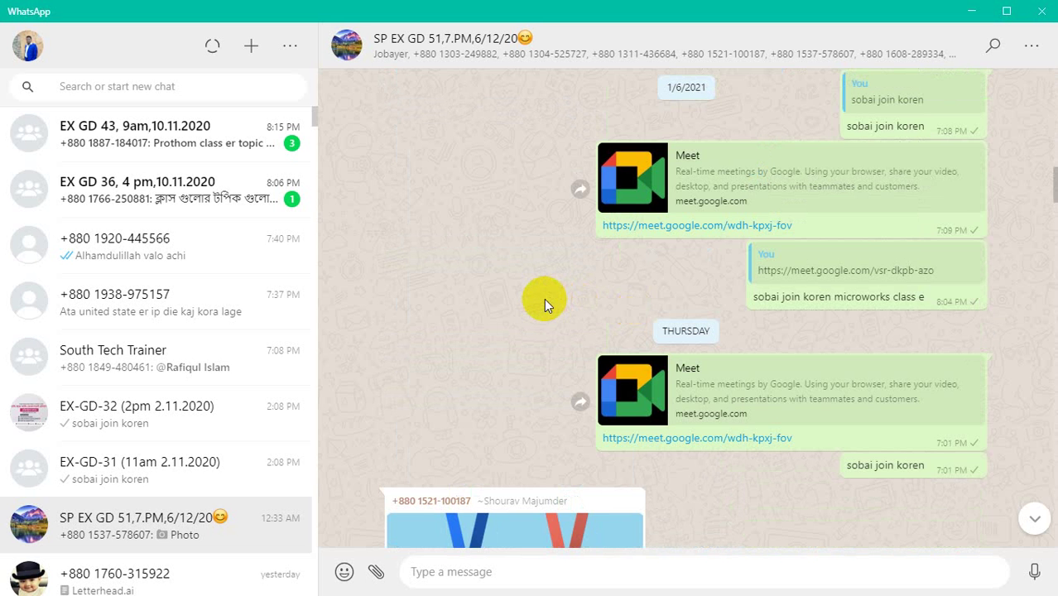
{"action": "scroll", "coordinate": [544, 305], "scroll_direction": "up", "scroll_amount": 10}
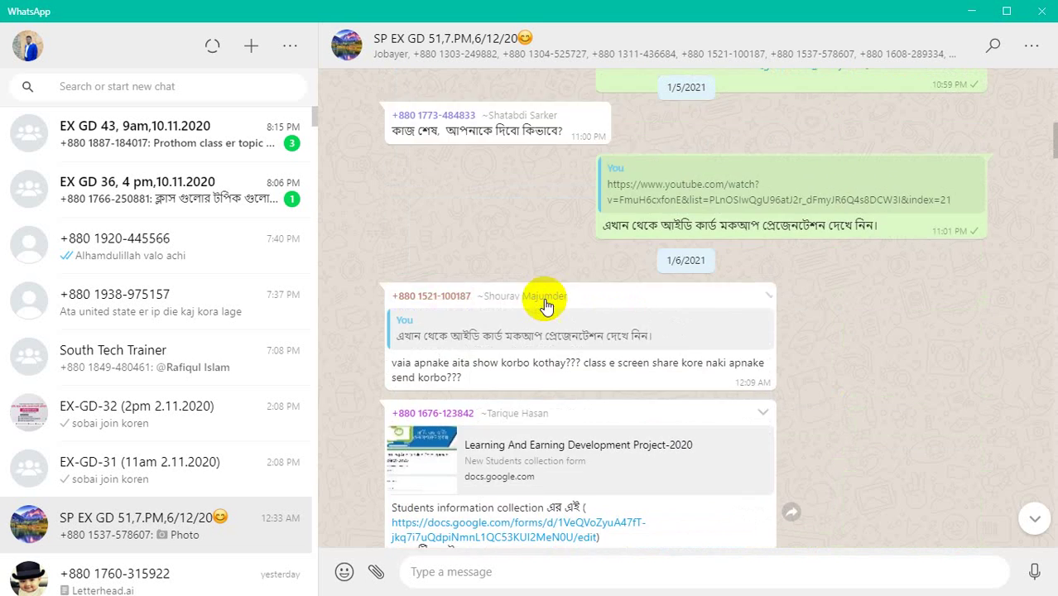
{"action": "scroll", "coordinate": [544, 305], "scroll_direction": "up", "scroll_amount": 2}
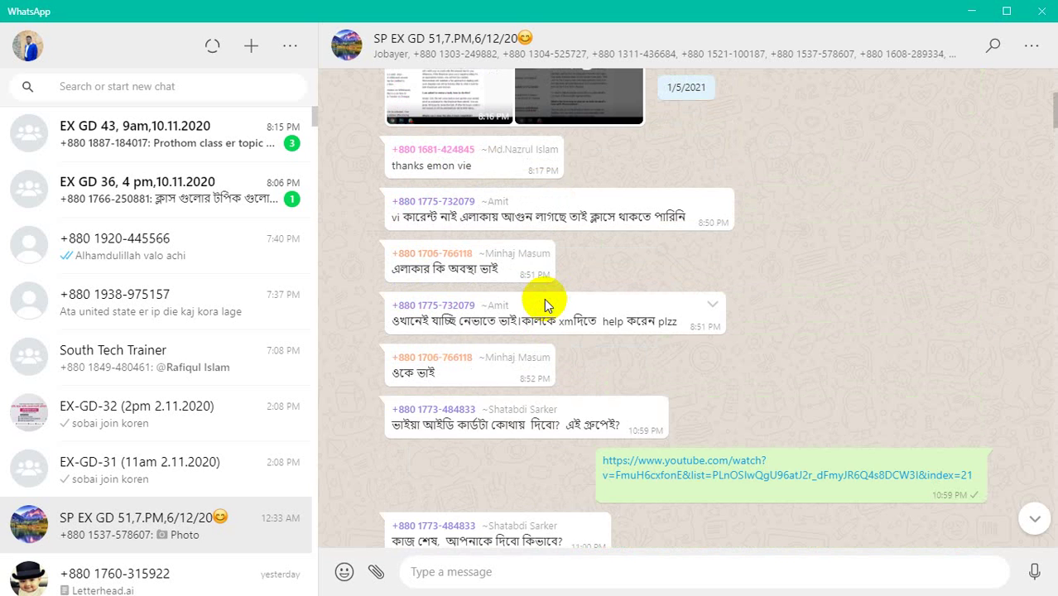
{"action": "scroll", "coordinate": [544, 305], "scroll_direction": "up", "scroll_amount": 4}
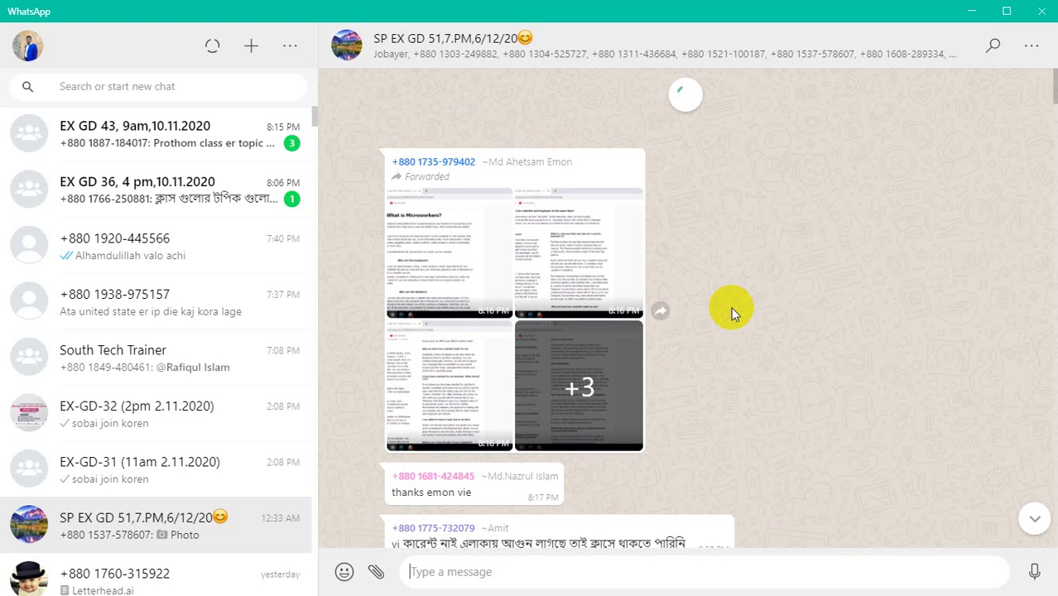
{"action": "scroll", "coordinate": [732, 312], "scroll_direction": "down", "scroll_amount": 3}
{"action": "scroll", "coordinate": [732, 312], "scroll_direction": "up", "scroll_amount": 6}
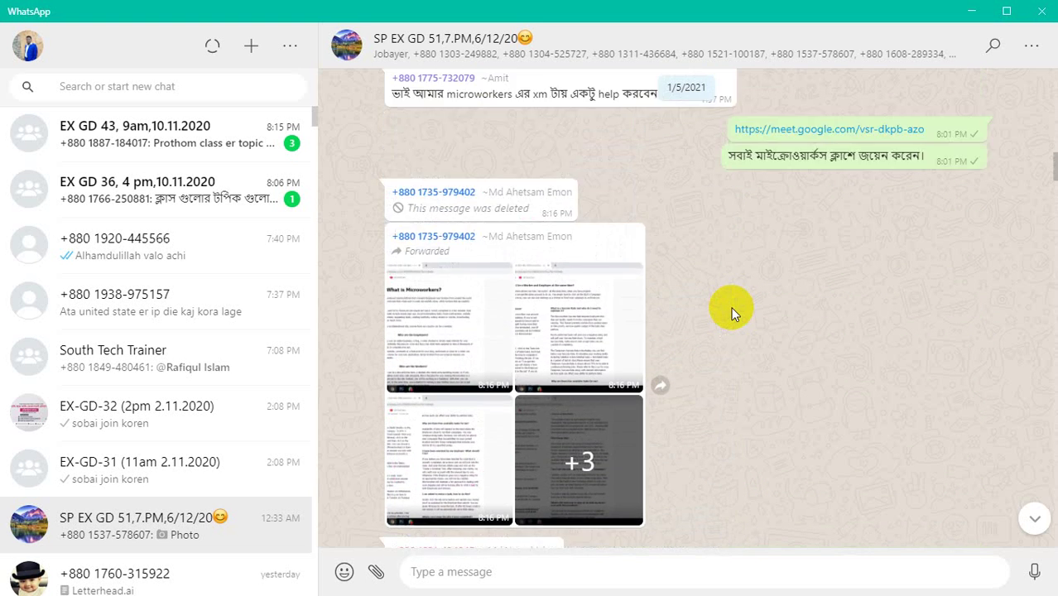
{"action": "scroll", "coordinate": [733, 308], "scroll_direction": "down", "scroll_amount": 10}
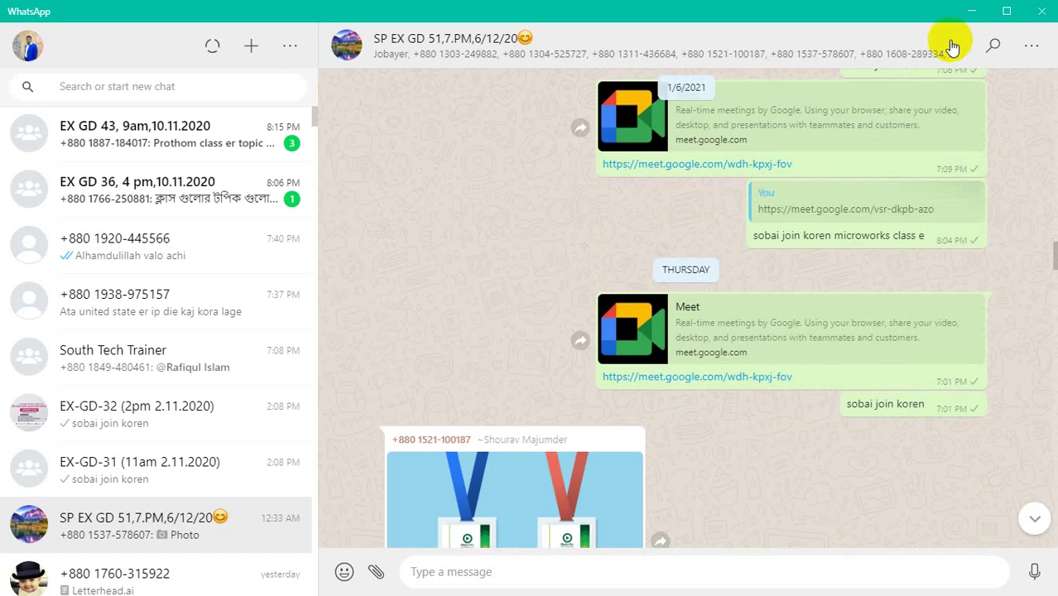
{"action": "left_click", "coordinate": [974, 14]}
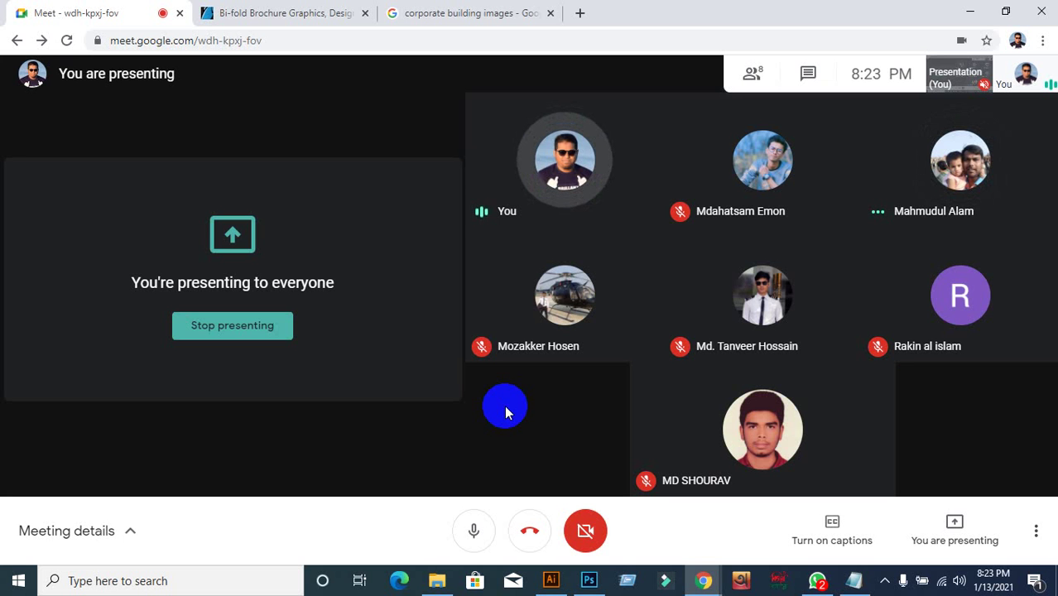
Return to the building-images tab, search Google for "google font" and open the Google Fonts site.
{"action": "left_click", "coordinate": [478, 15]}
{"action": "left_click", "coordinate": [75, 79]}
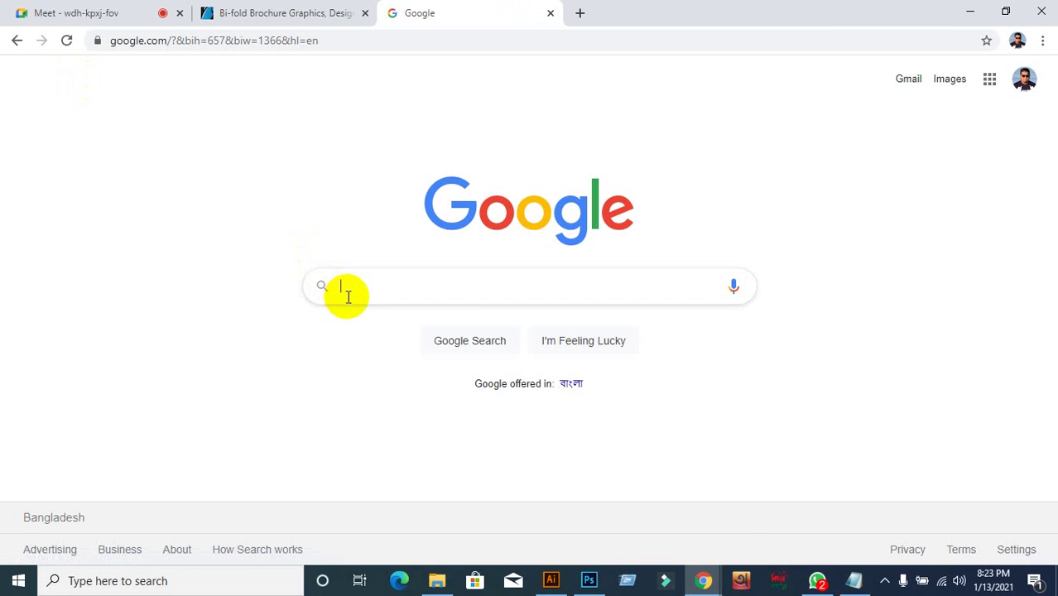
{"action": "left_click", "coordinate": [362, 279]}
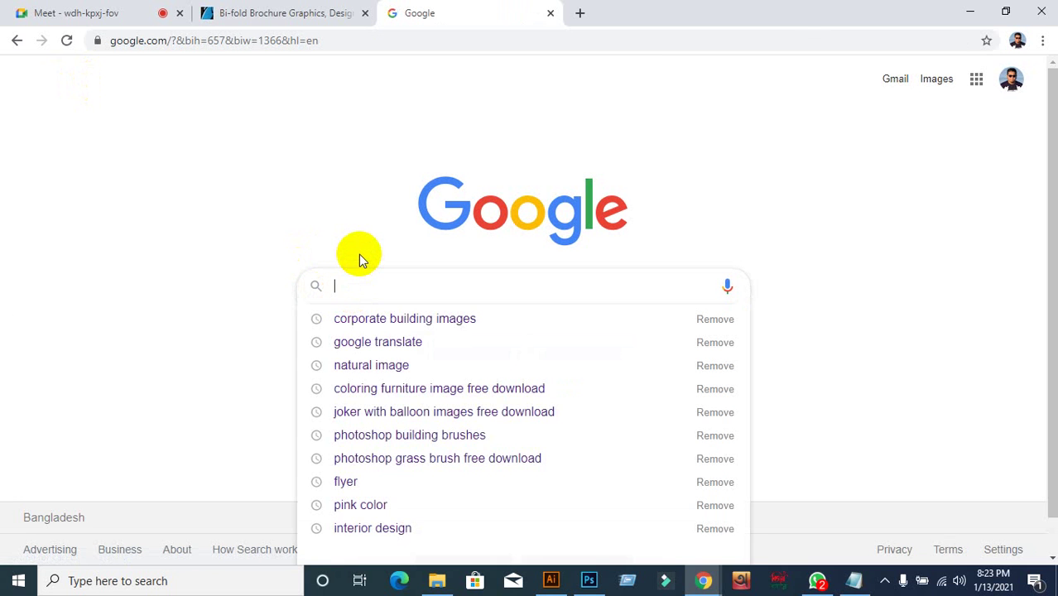
{"action": "type", "text": "goo"}
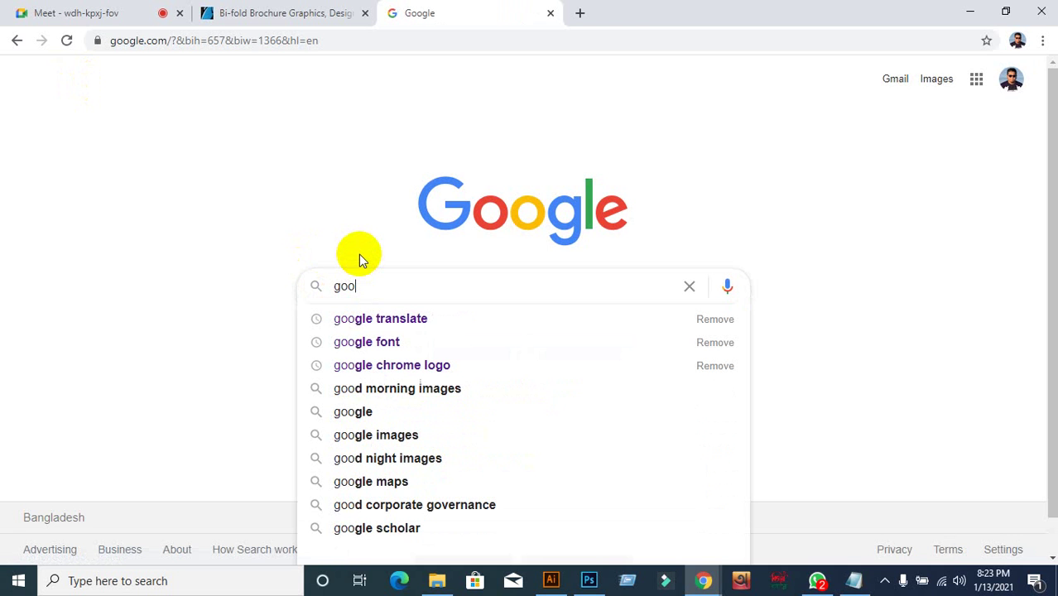
{"action": "type", "text": "gle "}
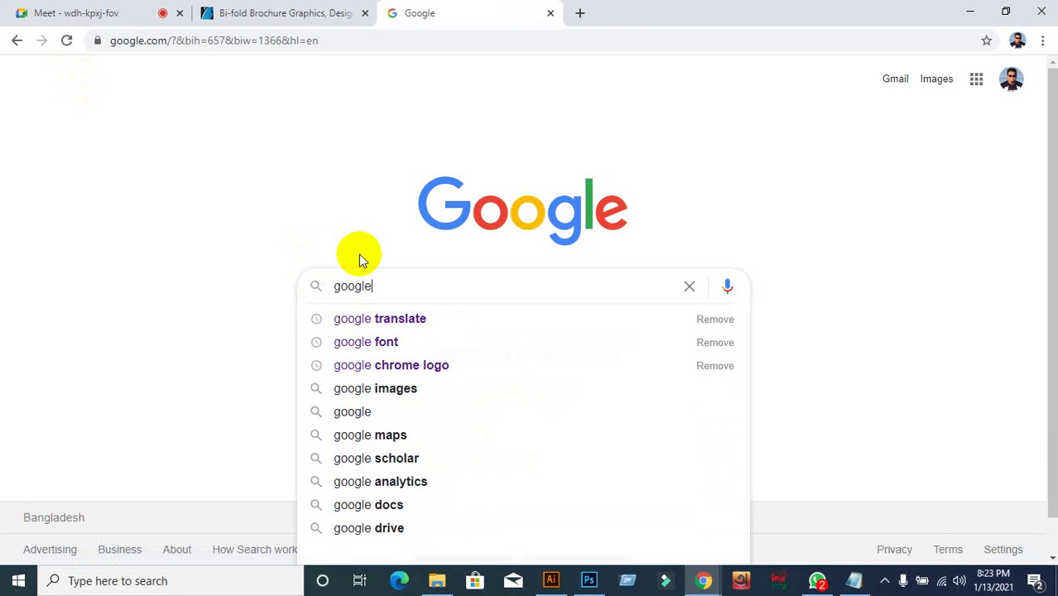
{"action": "type", "text": "fon"}
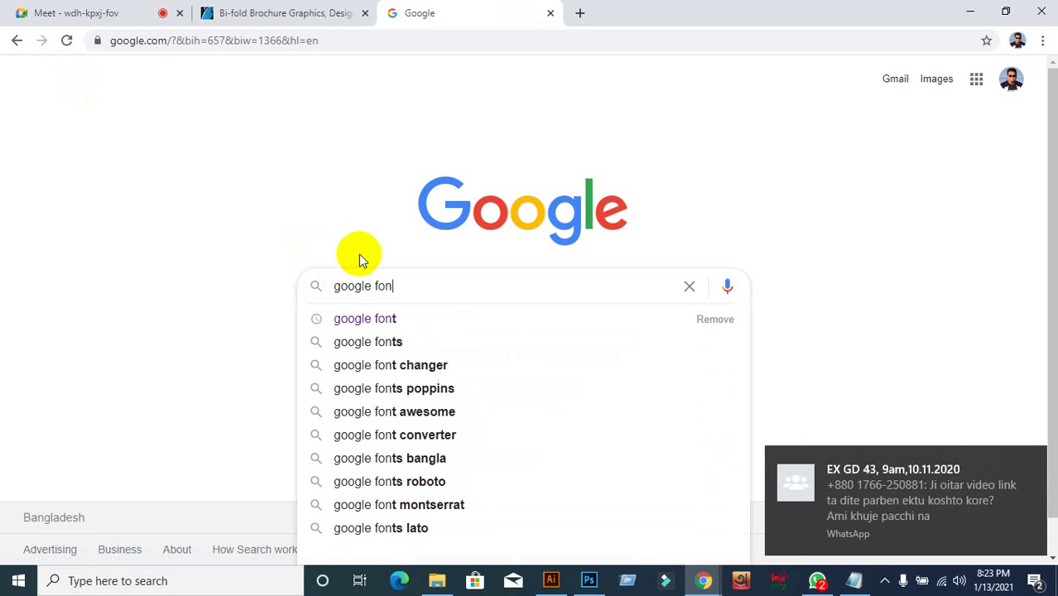
{"action": "left_click", "coordinate": [358, 319]}
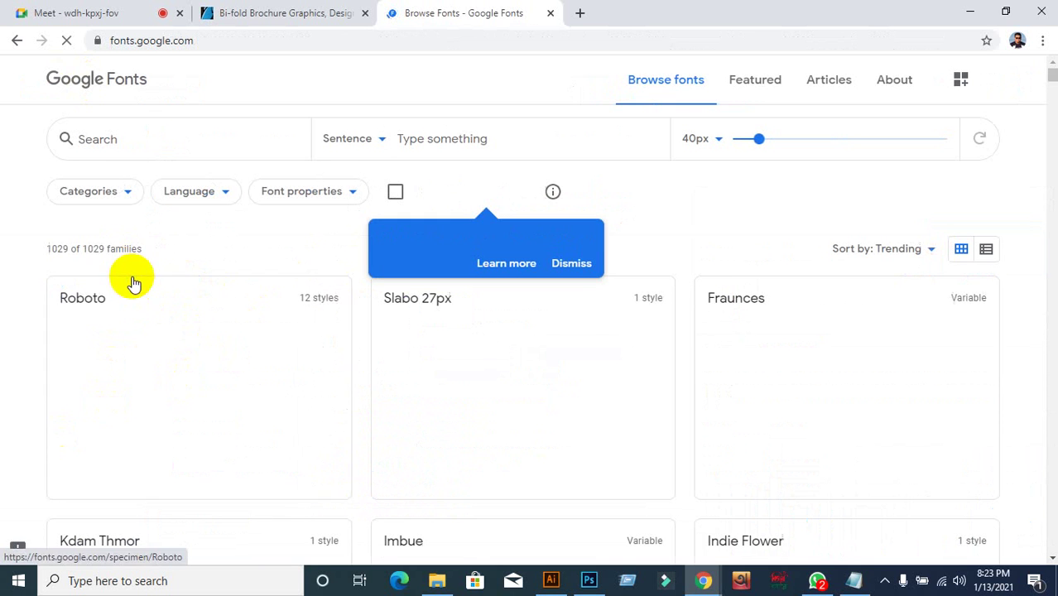
Check the Google Meet call, return to Google Fonts and limit the font categories to Sans Serif only.
{"action": "left_click", "coordinate": [72, 13]}
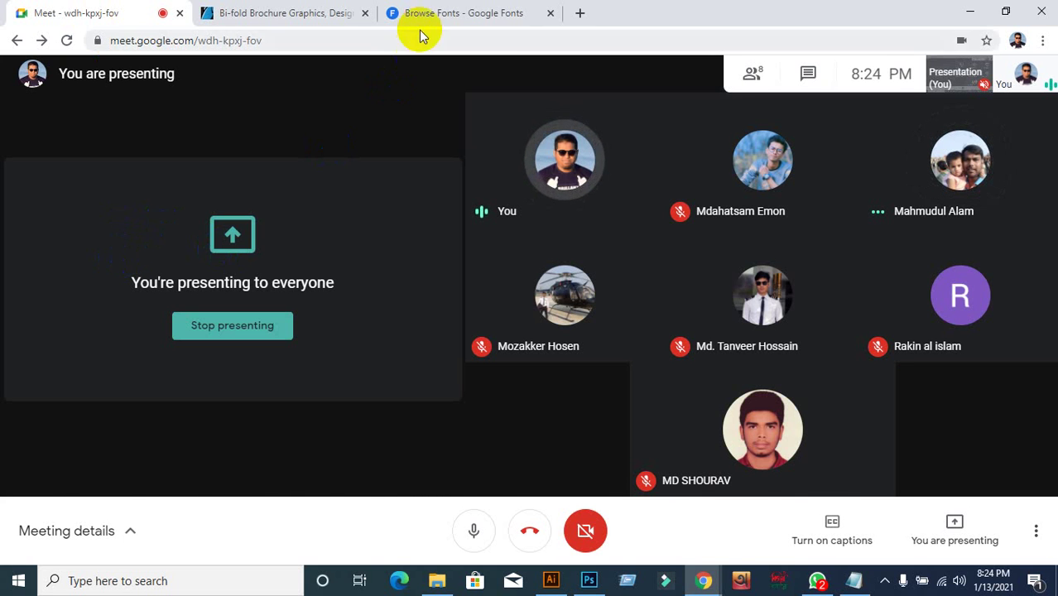
{"action": "left_click", "coordinate": [445, 10]}
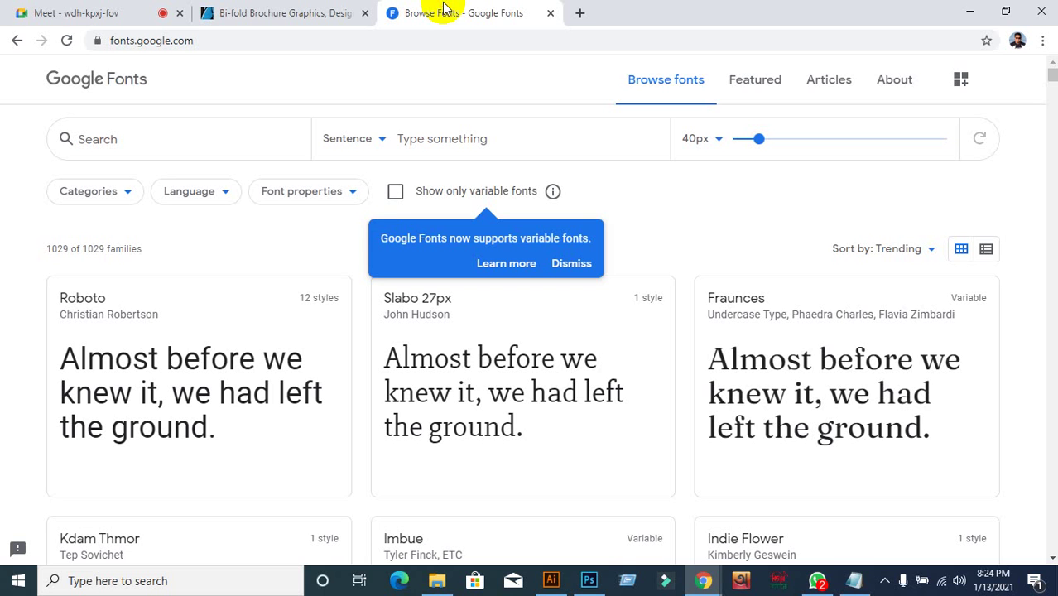
{"action": "left_click", "coordinate": [129, 194]}
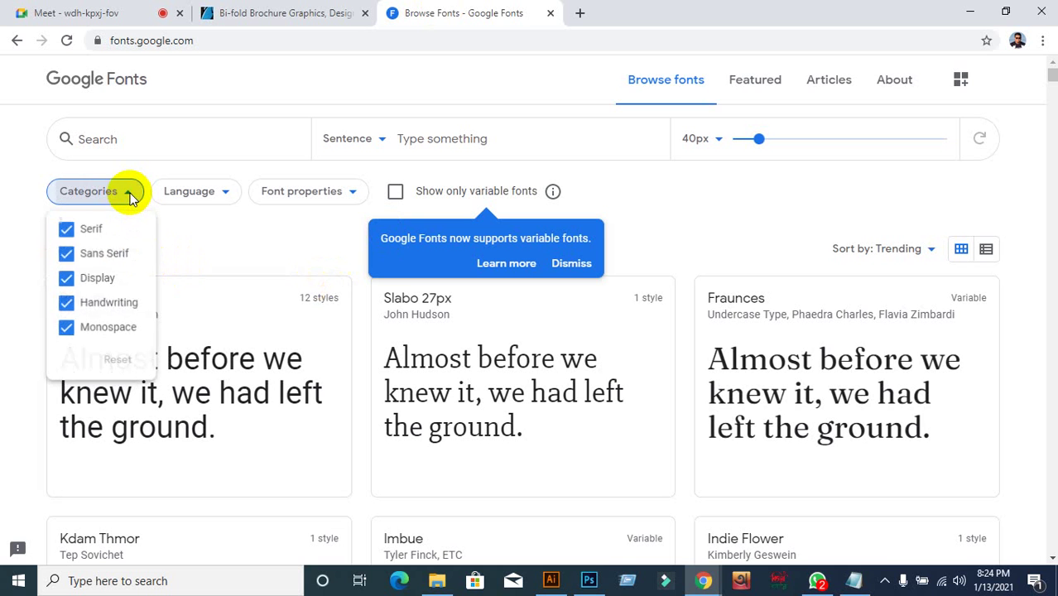
{"action": "left_click", "coordinate": [66, 230]}
{"action": "left_click", "coordinate": [64, 279]}
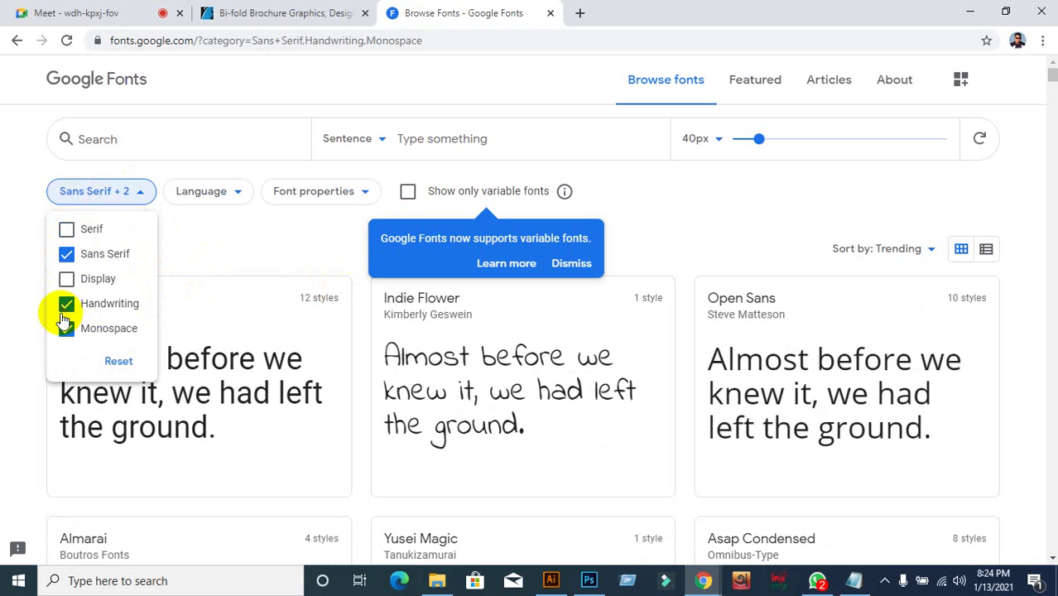
{"action": "left_click", "coordinate": [65, 305]}
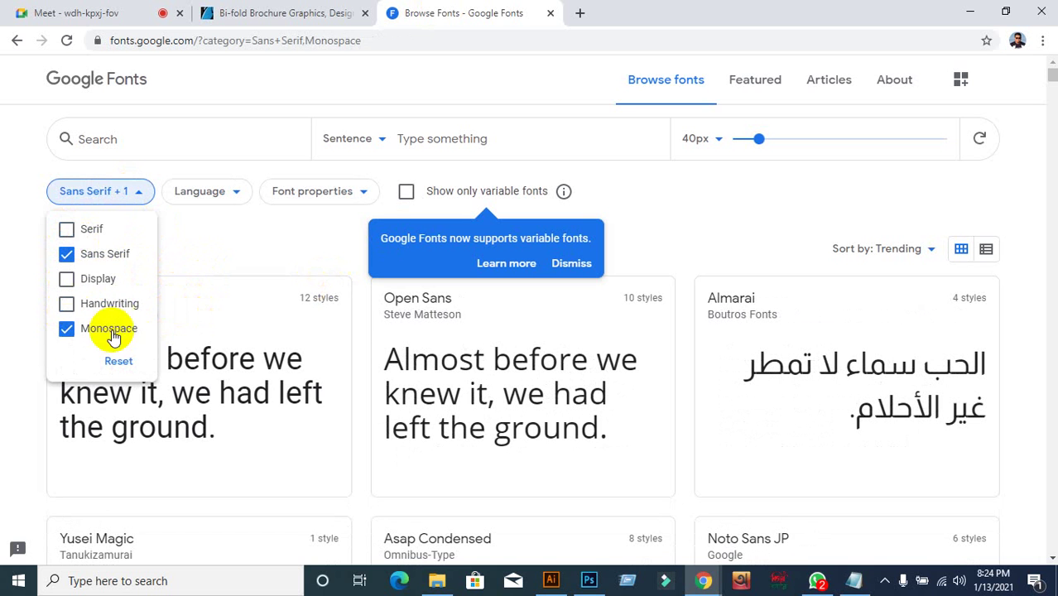
{"action": "left_click", "coordinate": [66, 329]}
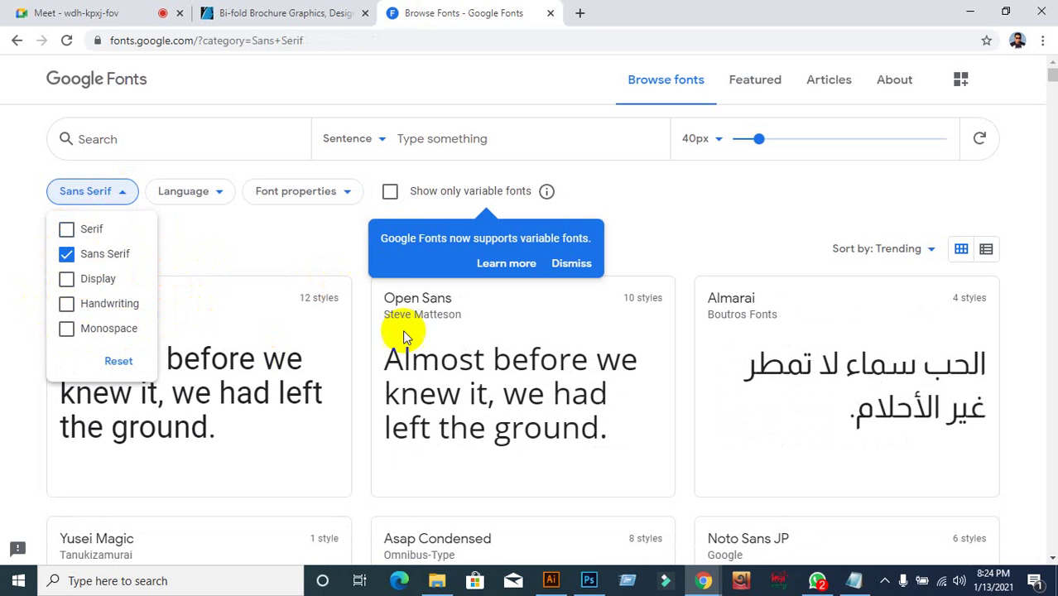
{"action": "left_click", "coordinate": [39, 406]}
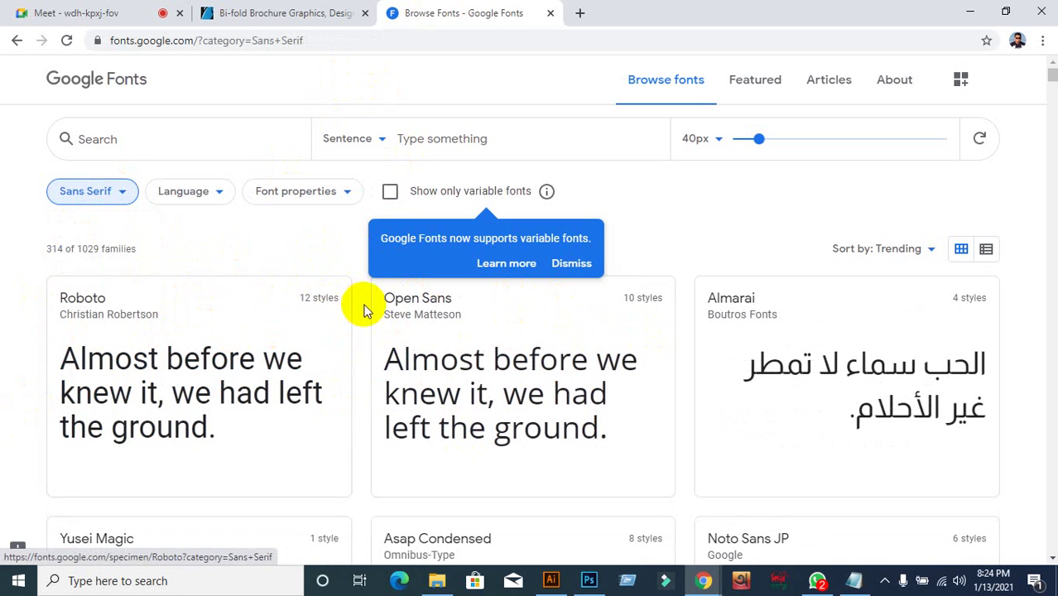
Look through the Sans Serif families on Google Fonts, comparing their preview text for candidates such as Montserrat, Poppins and Raleway.
{"action": "scroll", "coordinate": [570, 313], "scroll_direction": "down", "scroll_amount": 1}
{"action": "scroll", "coordinate": [569, 313], "scroll_direction": "down", "scroll_amount": 2}
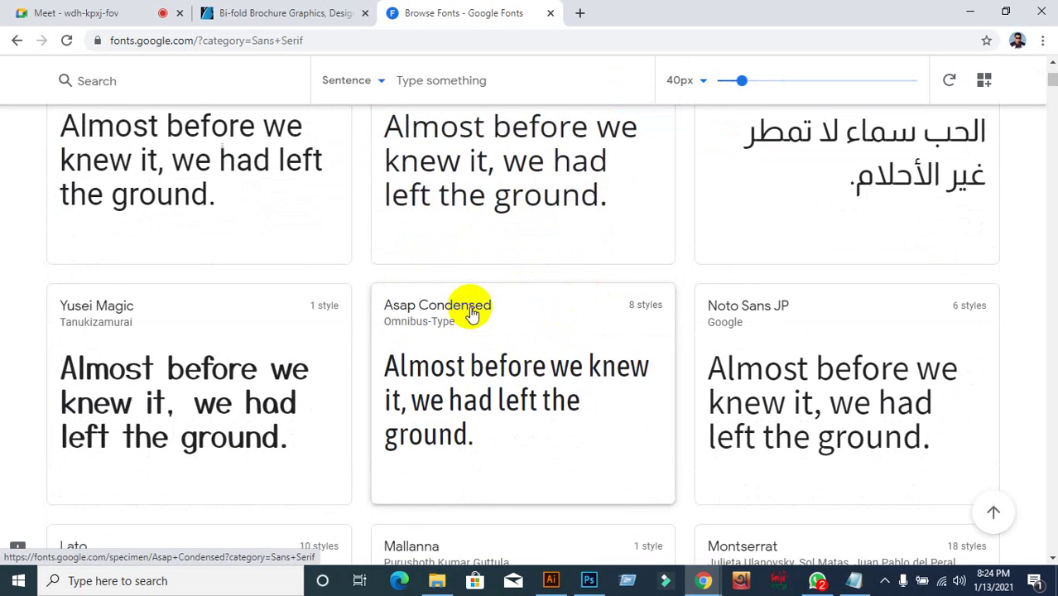
{"action": "scroll", "coordinate": [472, 307], "scroll_direction": "down", "scroll_amount": 1}
{"action": "scroll", "coordinate": [751, 383], "scroll_direction": "down", "scroll_amount": 3}
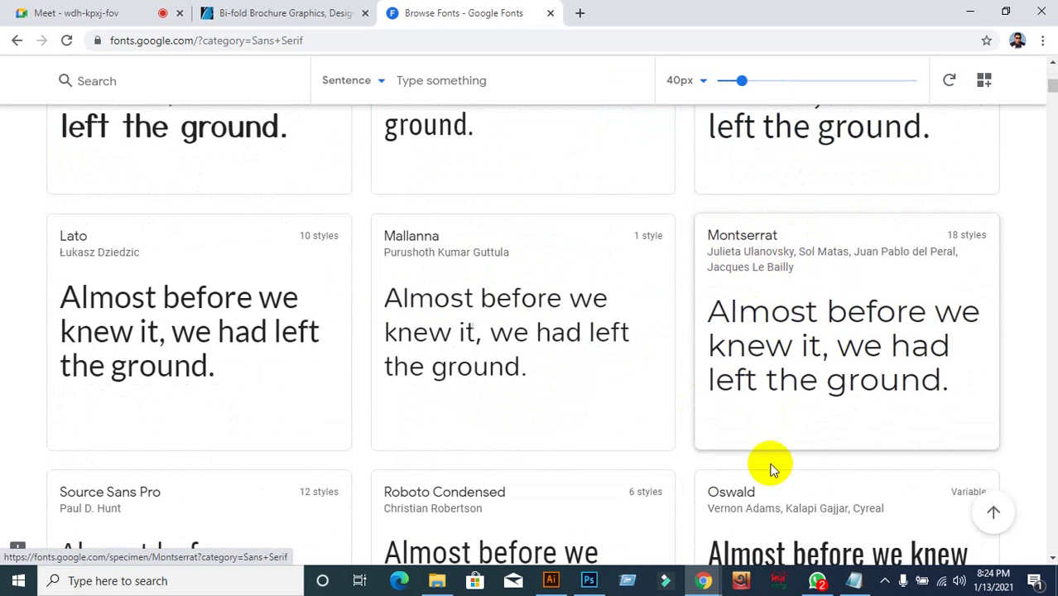
{"action": "scroll", "coordinate": [721, 476], "scroll_direction": "down", "scroll_amount": 3}
{"action": "scroll", "coordinate": [708, 463], "scroll_direction": "down", "scroll_amount": 1}
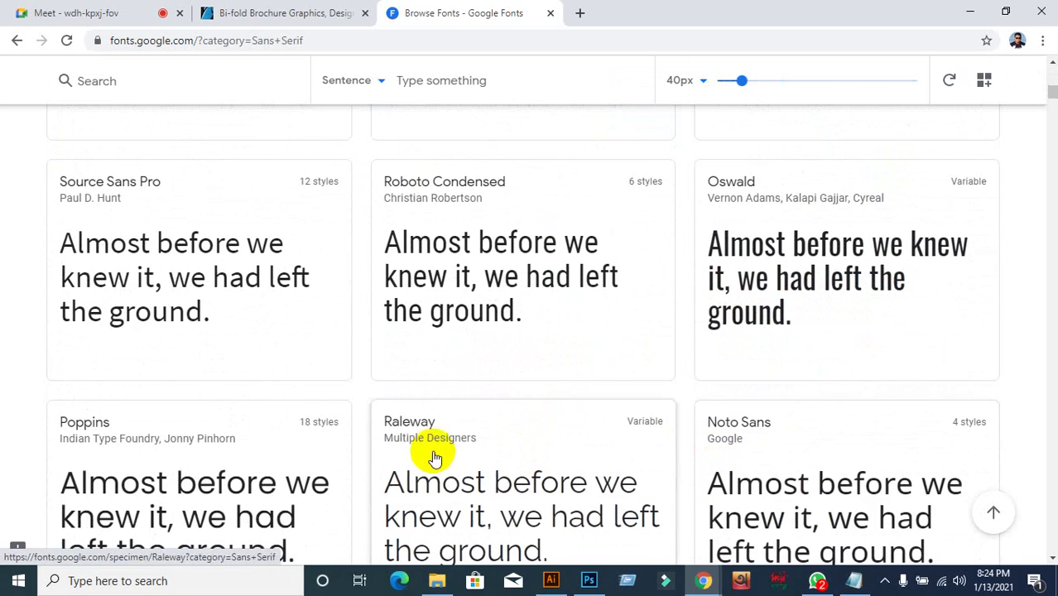
{"action": "scroll", "coordinate": [85, 442], "scroll_direction": "down", "scroll_amount": 1}
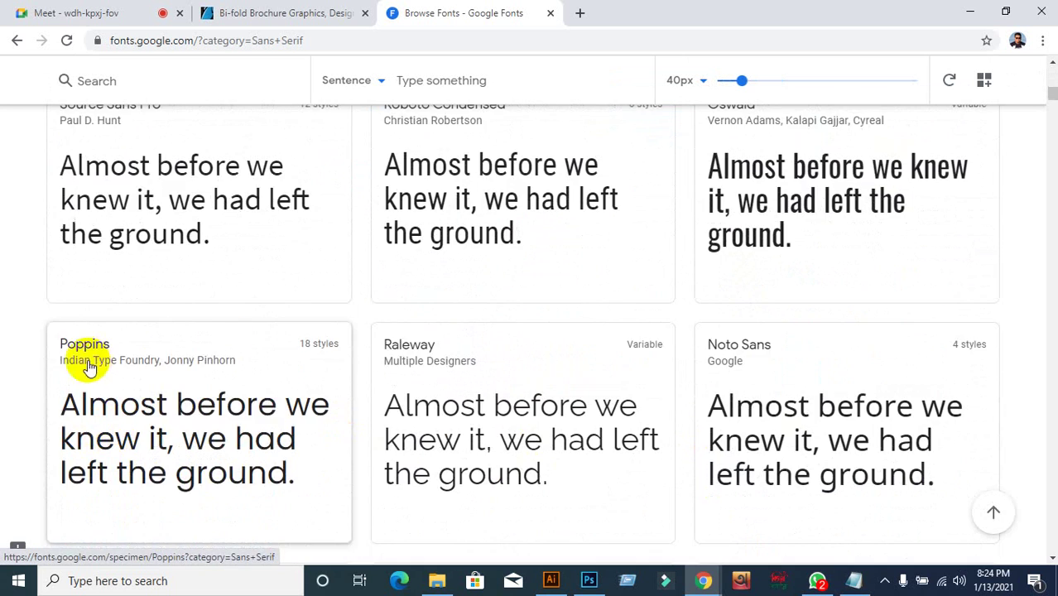
{"action": "scroll", "coordinate": [578, 377], "scroll_direction": "down", "scroll_amount": 3}
{"action": "scroll", "coordinate": [461, 411], "scroll_direction": "down", "scroll_amount": 2}
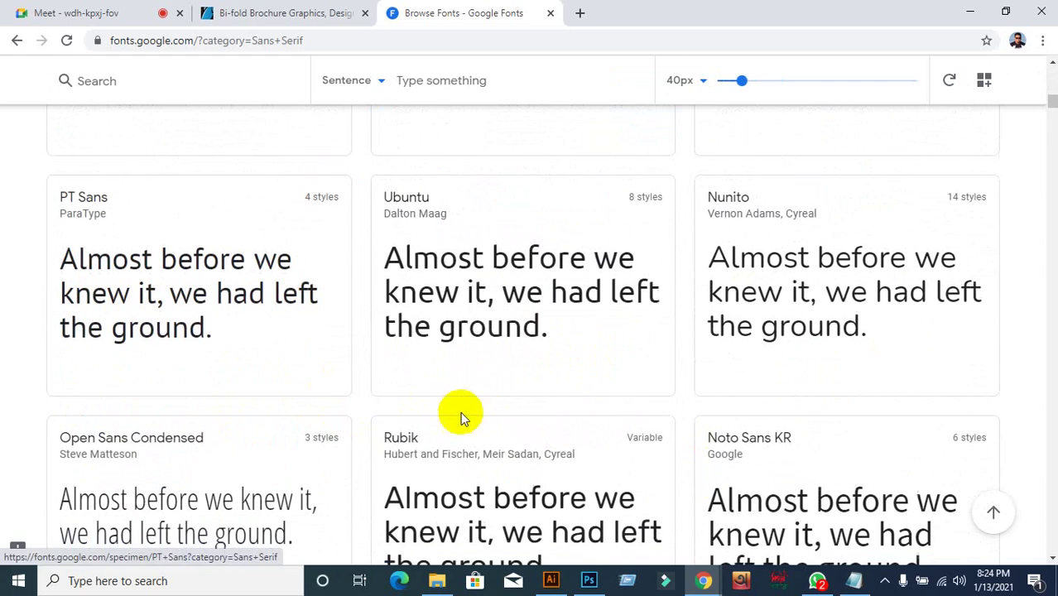
{"action": "scroll", "coordinate": [820, 343], "scroll_direction": "down", "scroll_amount": 3}
{"action": "scroll", "coordinate": [635, 356], "scroll_direction": "down", "scroll_amount": 13}
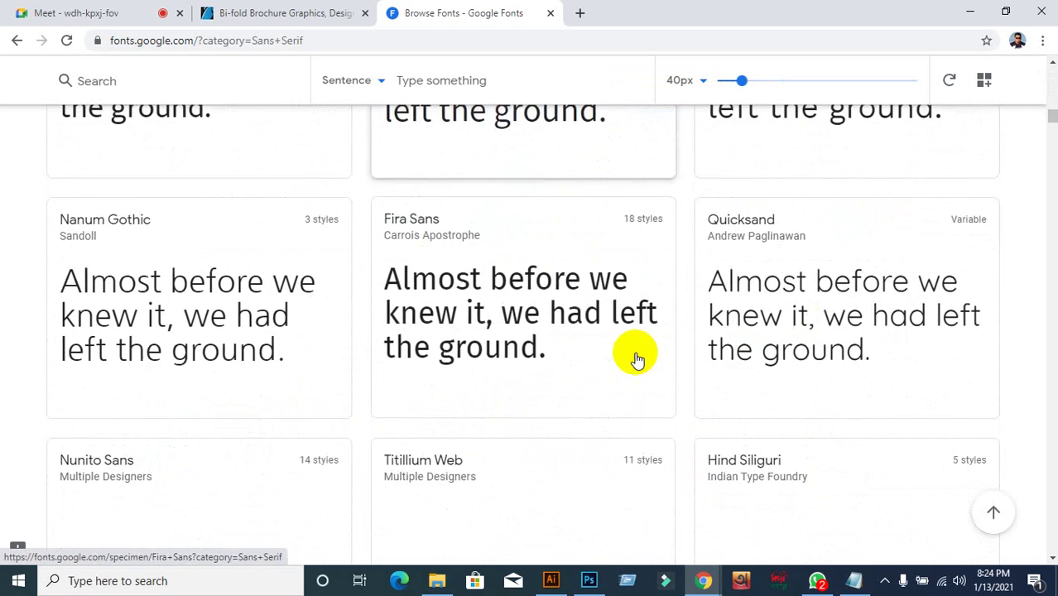
{"action": "scroll", "coordinate": [635, 356], "scroll_direction": "down", "scroll_amount": 4}
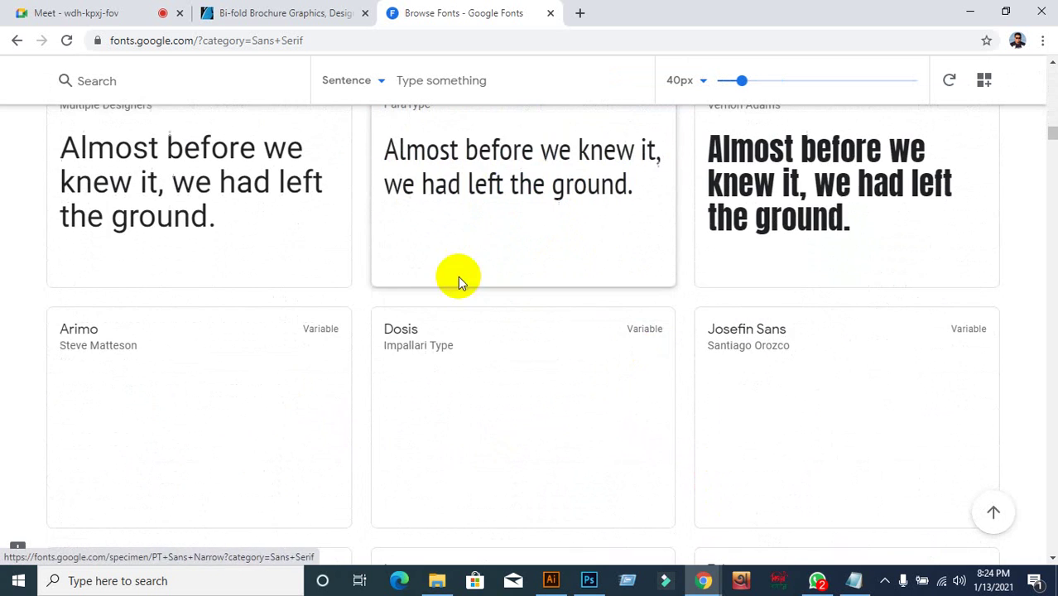
Check the Google Meet call, return to Google Fonts and review the category filter and the first Sans Serif families again.
{"action": "left_click", "coordinate": [103, 13]}
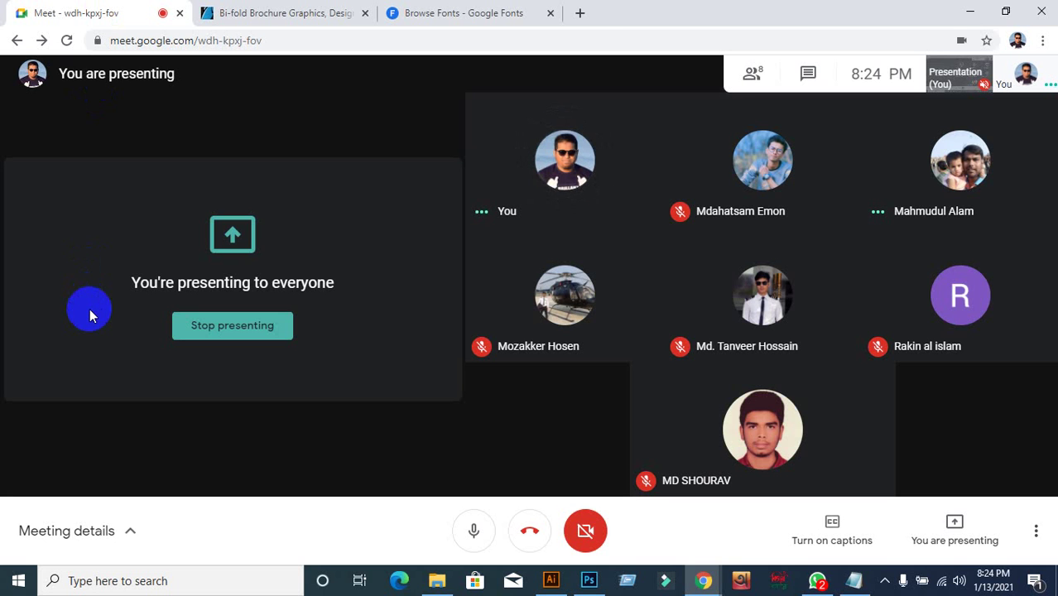
{"action": "left_click", "coordinate": [499, 15]}
{"action": "scroll", "coordinate": [325, 281], "scroll_direction": "down", "scroll_amount": 10}
{"action": "scroll", "coordinate": [325, 282], "scroll_direction": "up", "scroll_amount": 10}
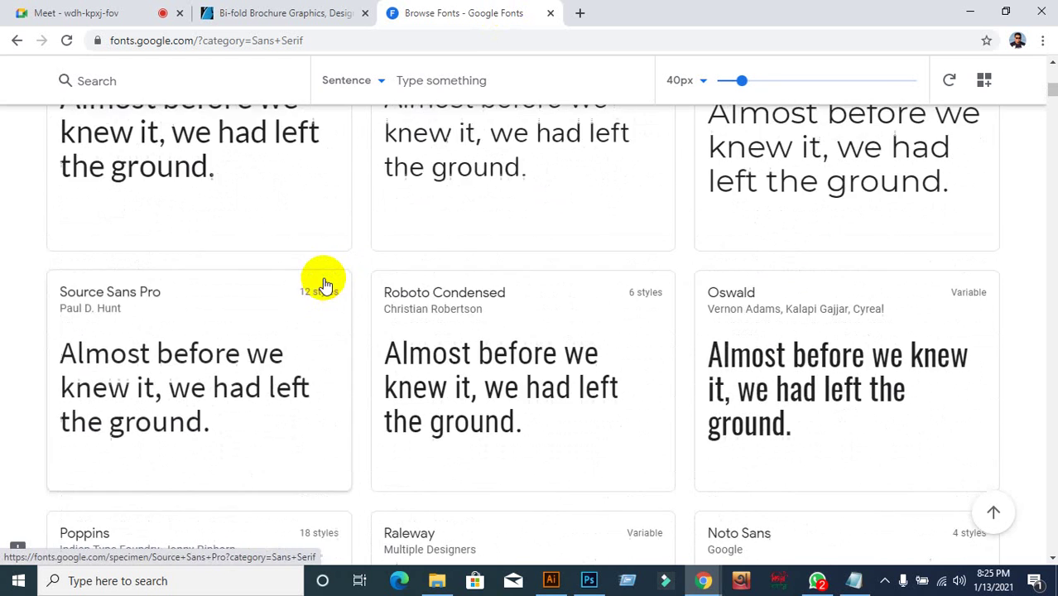
{"action": "left_click", "coordinate": [123, 195]}
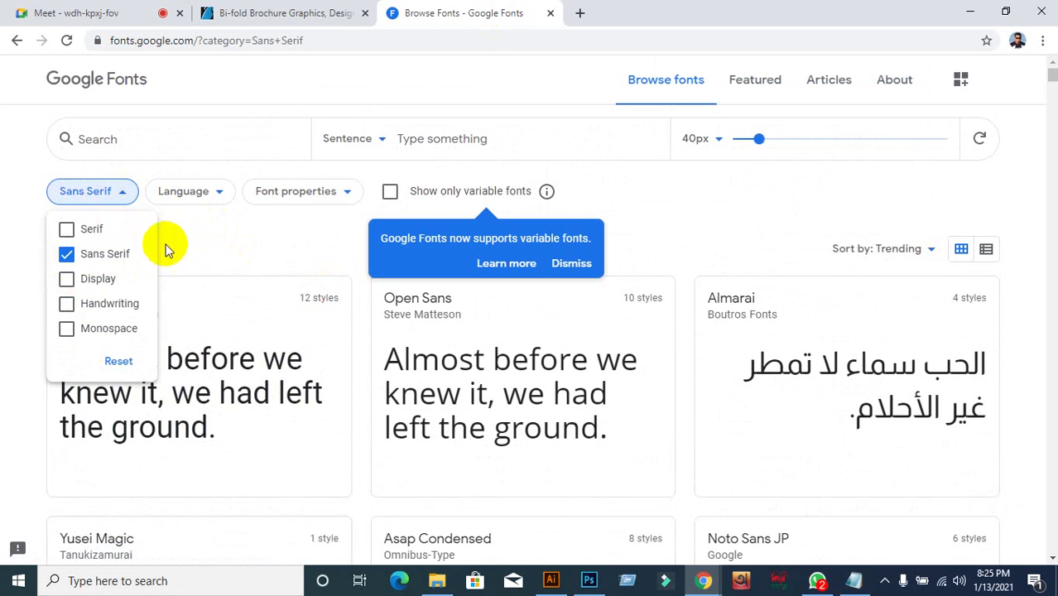
{"action": "left_click", "coordinate": [291, 247]}
{"action": "scroll", "coordinate": [578, 371], "scroll_direction": "down", "scroll_amount": 4}
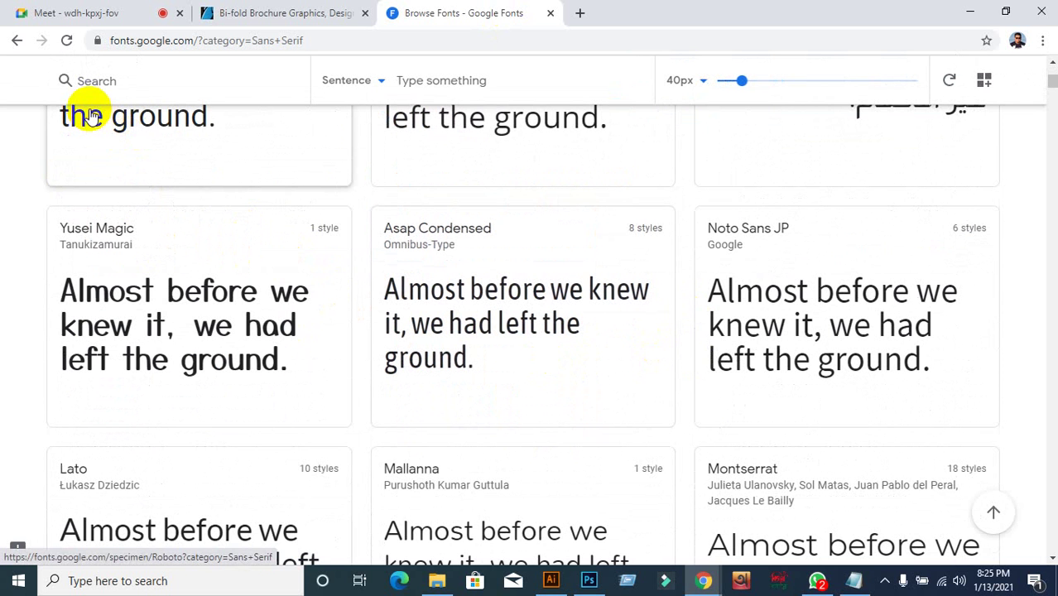
Return to the Google Meet call, close the brochure graphics and Google Fonts tabs, and minimize the open windows to show the desktop.
{"action": "left_click", "coordinate": [87, 12]}
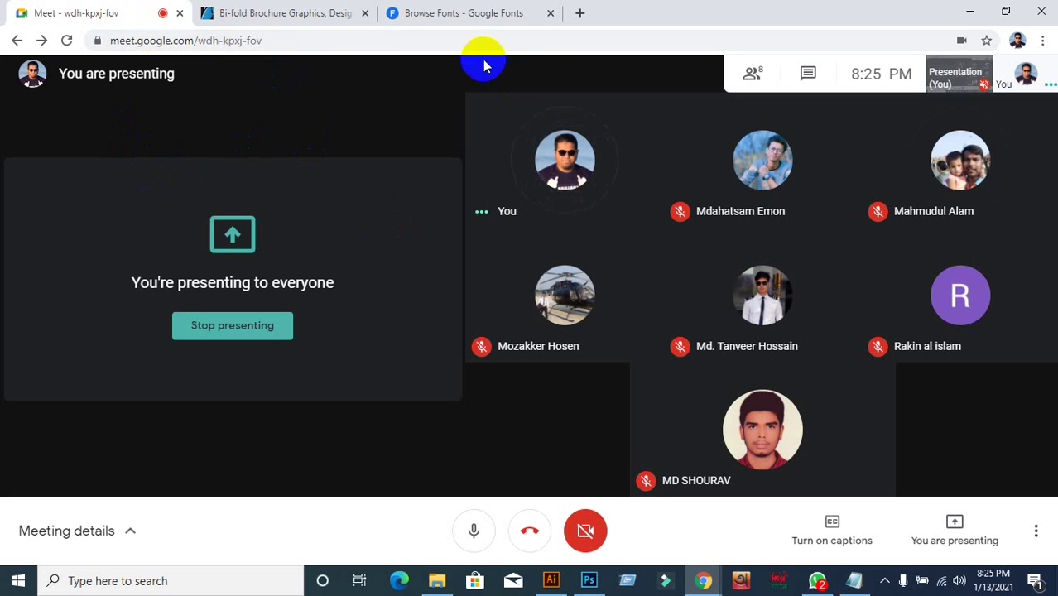
{"action": "left_click", "coordinate": [365, 15]}
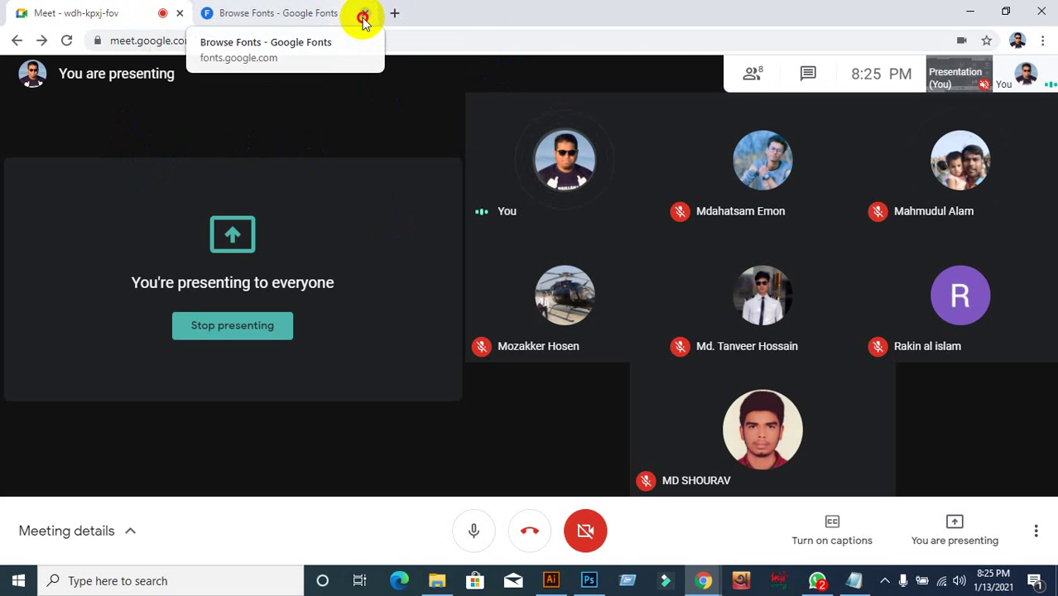
{"action": "left_click", "coordinate": [366, 14]}
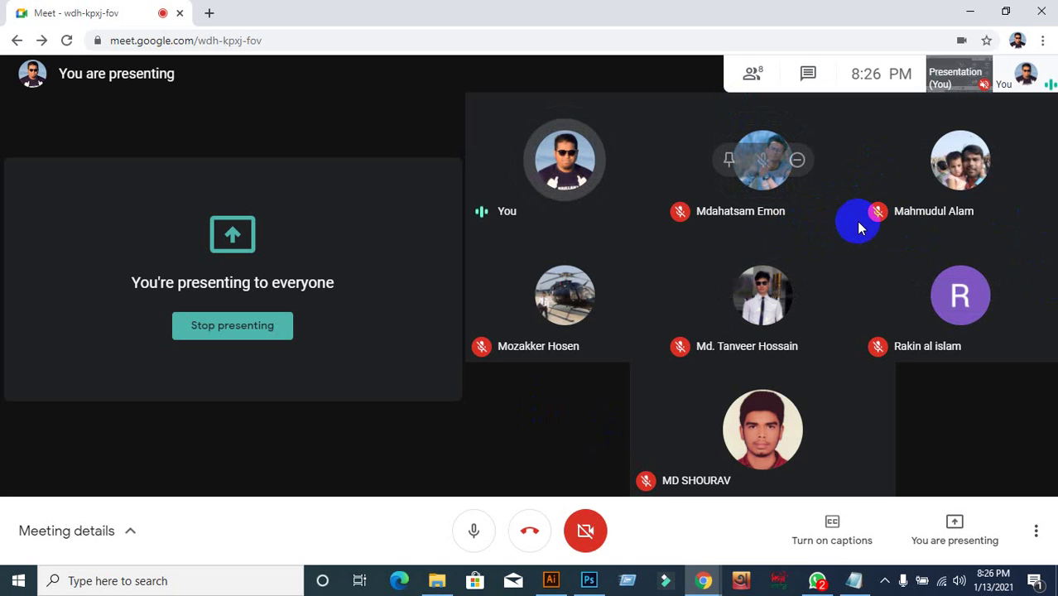
{"action": "left_click", "coordinate": [979, 16]}
{"action": "left_click", "coordinate": [990, 6]}
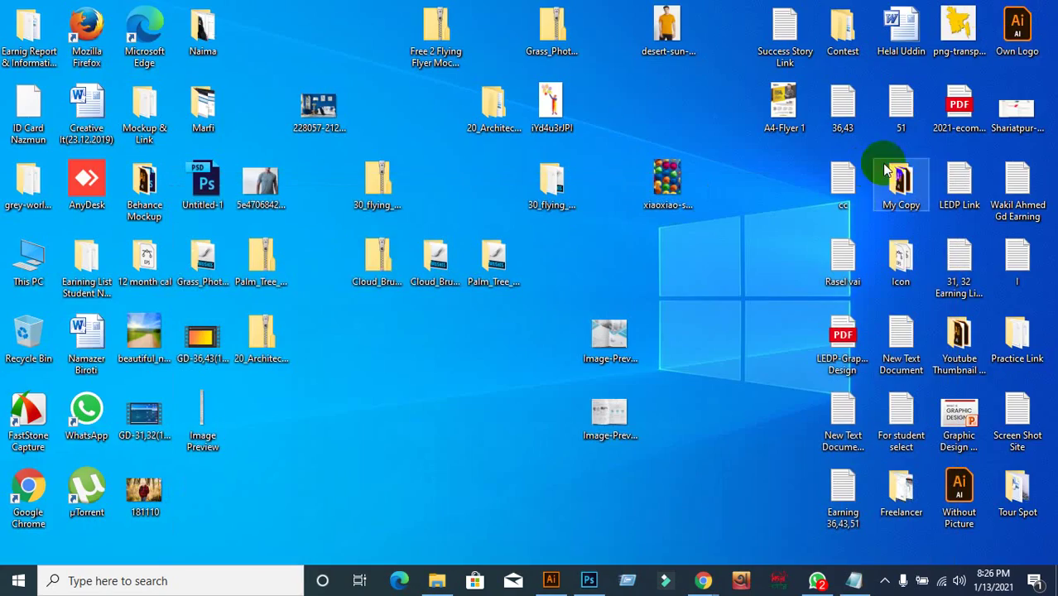